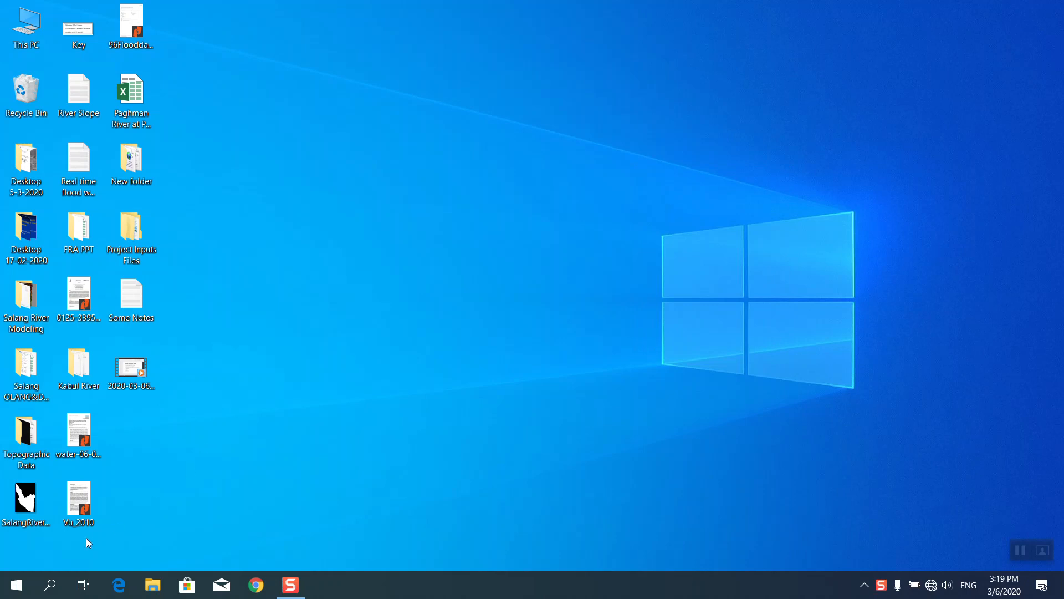
Launch HEC-RAS 5.0.6 from the Start menu and position its main window.
left_click(17, 585)
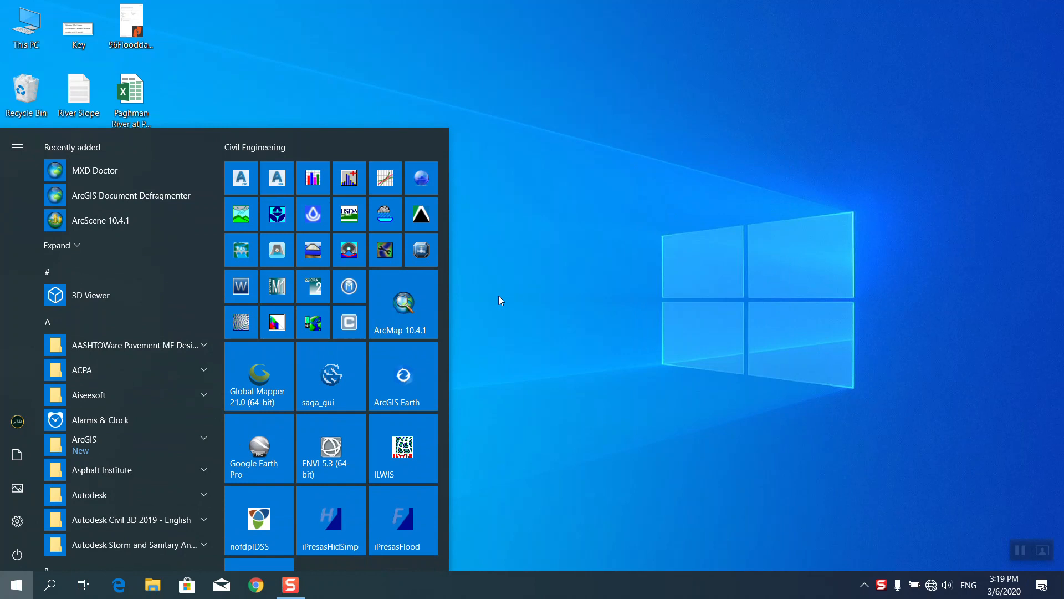
left_click(244, 250)
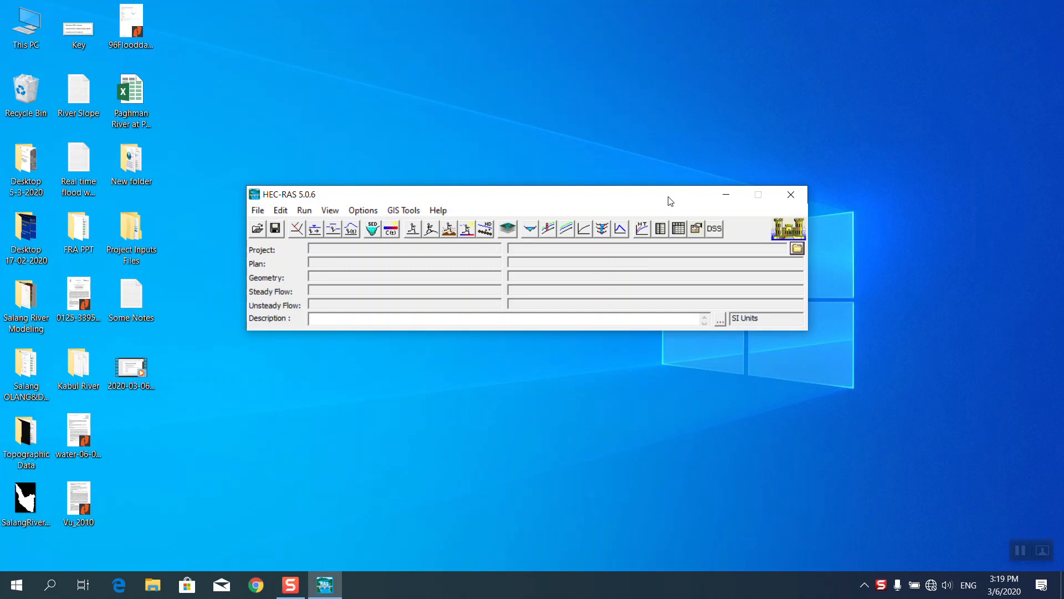
mouse_move(632, 195)
left_mouse_down()
mouse_move(643, 188)
mouse_move(637, 180)
left_mouse_up()
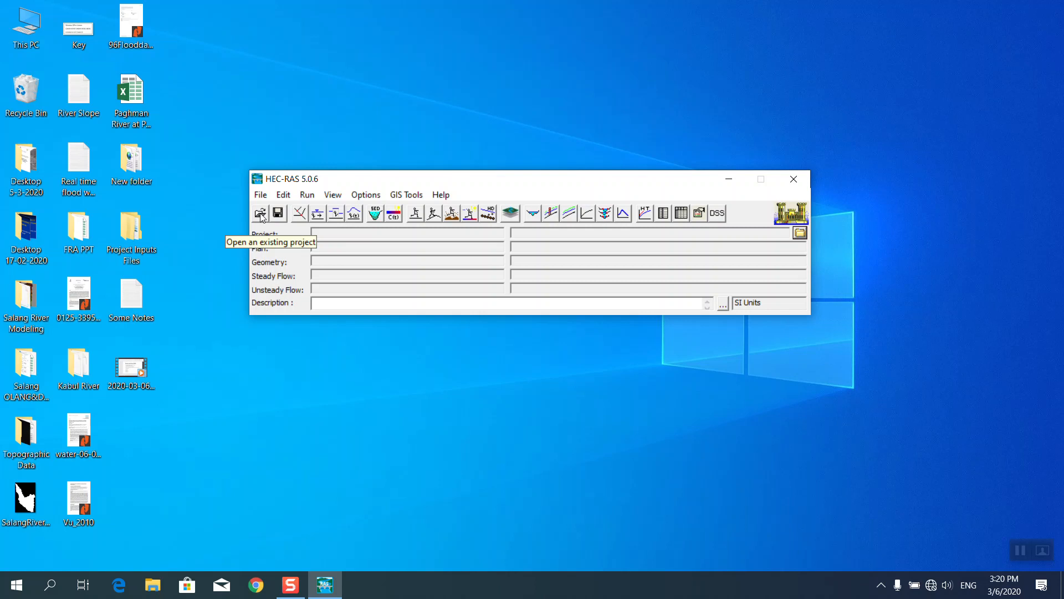
Open the 'HEC-RAS Model' project from Desktop > Project Inputs Files > HEC-RAS Model.
left_click(261, 215)
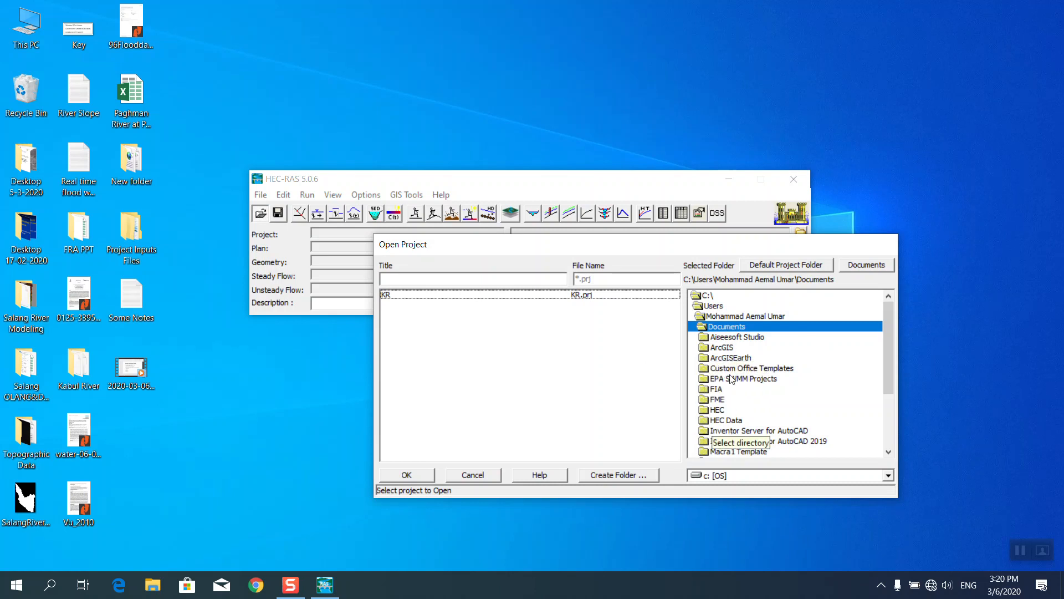
left_click(723, 317)
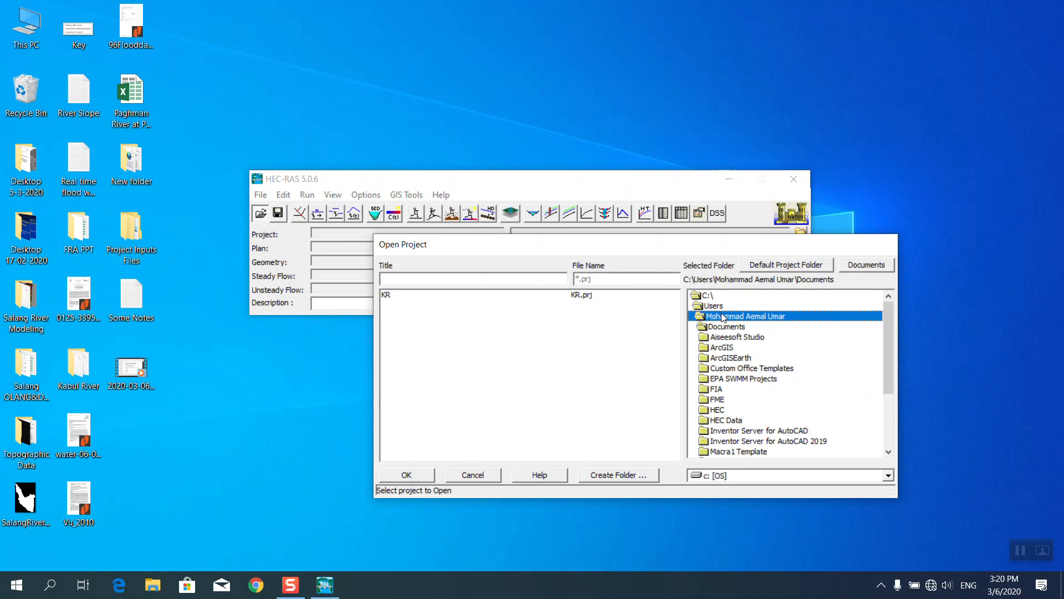
double_click(723, 317)
double_click(726, 348)
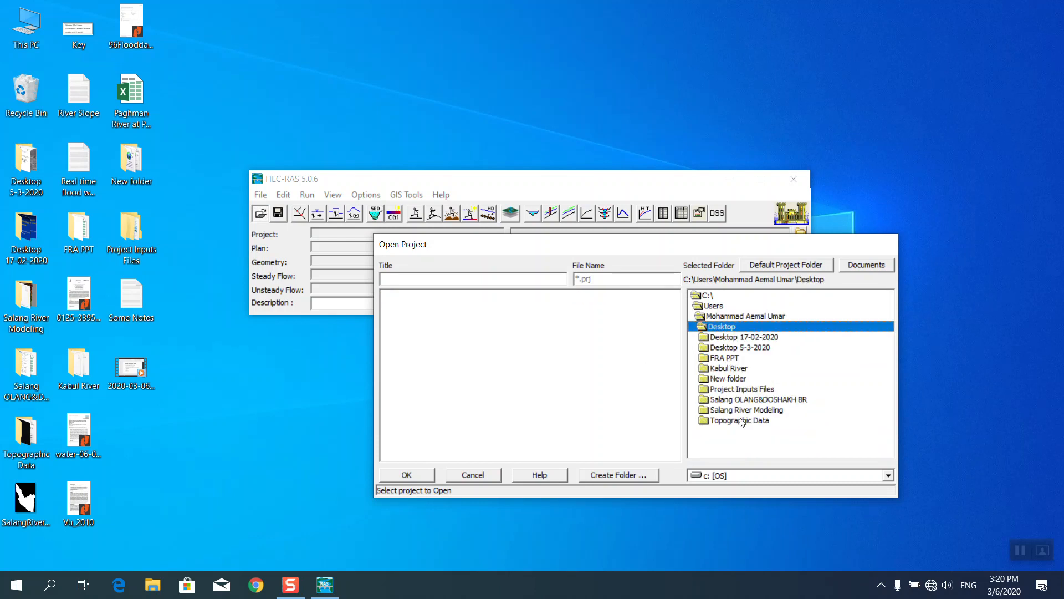
double_click(742, 390)
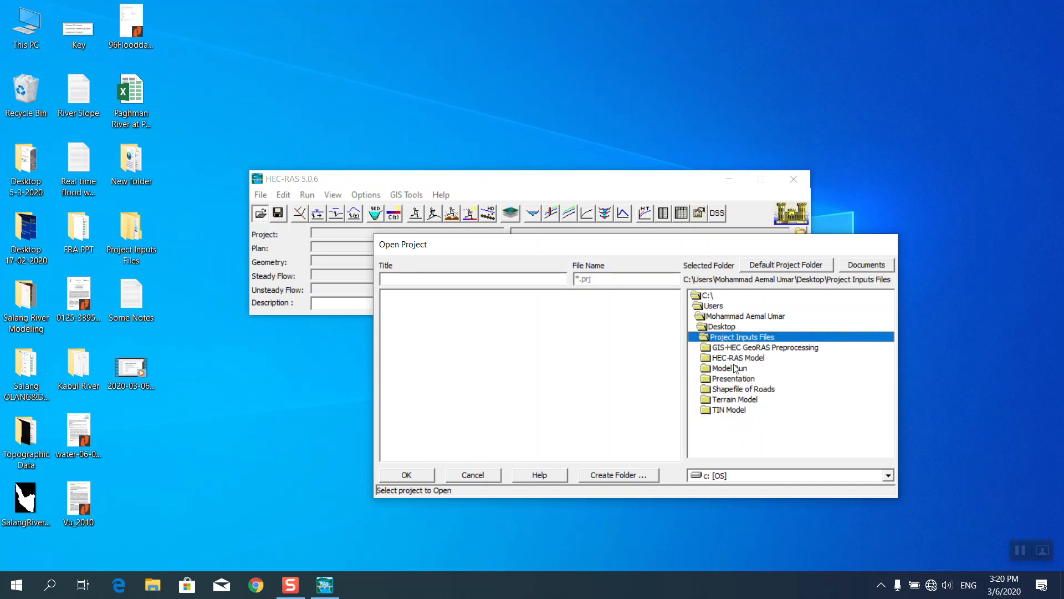
double_click(727, 358)
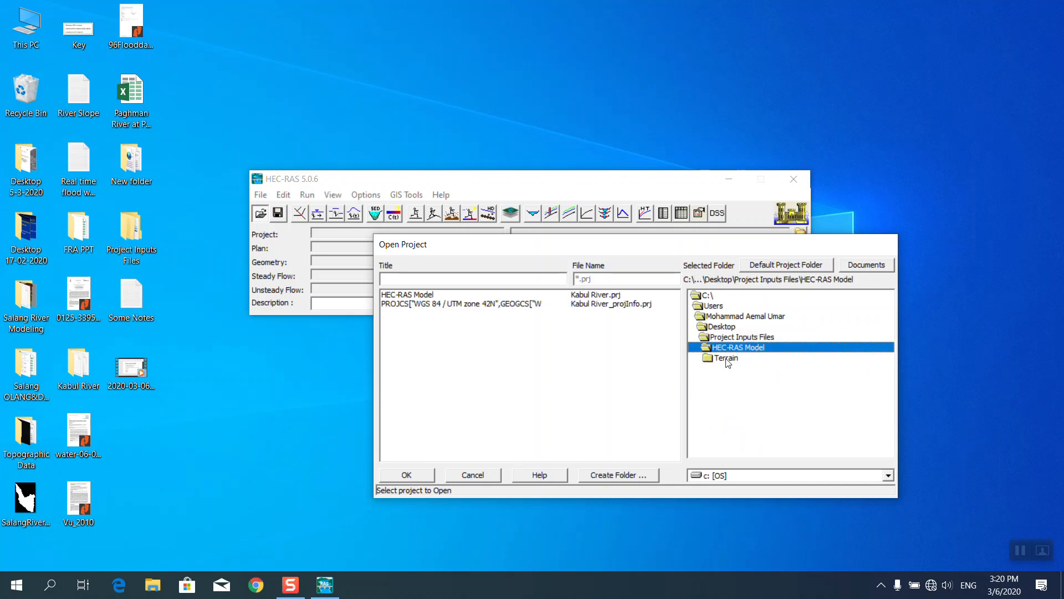
left_click(419, 295)
left_click(422, 477)
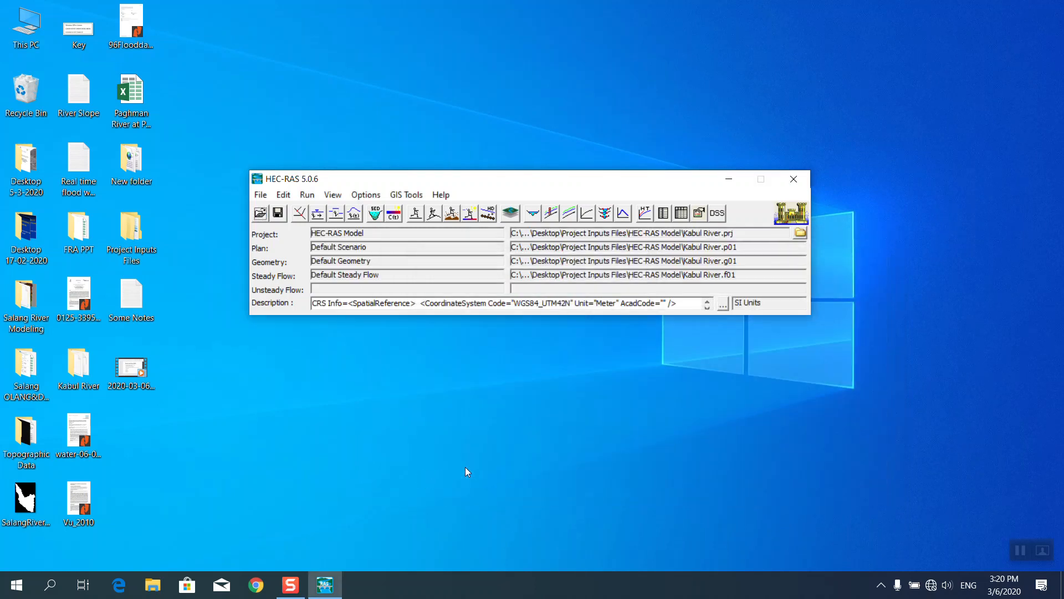
Shift the HEC-RAS window slightly and refresh the desktop.
left_click_drag(431, 179, 443, 171)
right_click(416, 100)
left_click(436, 141)
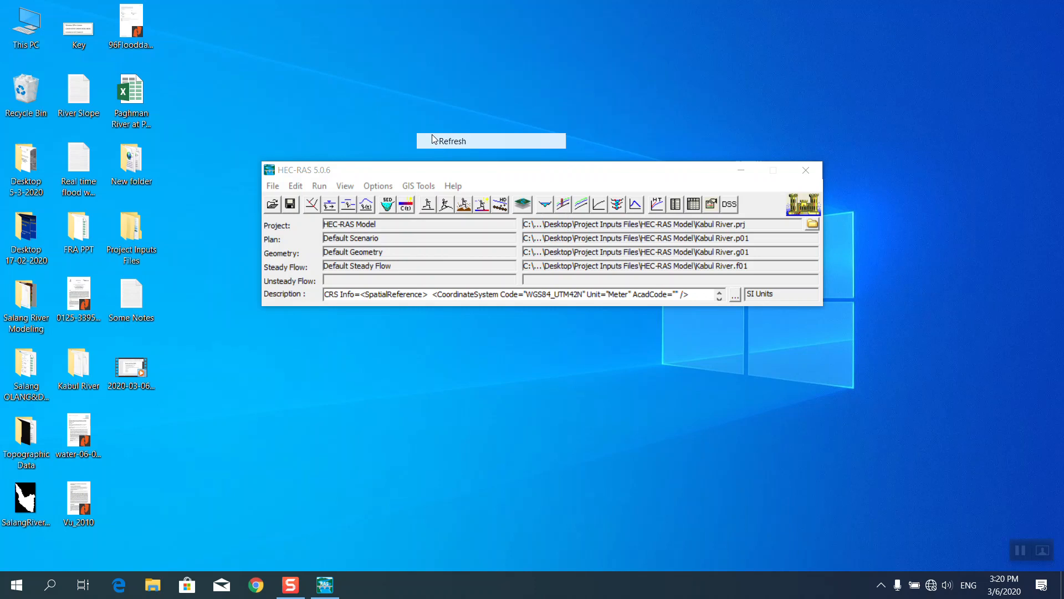
left_click(332, 205)
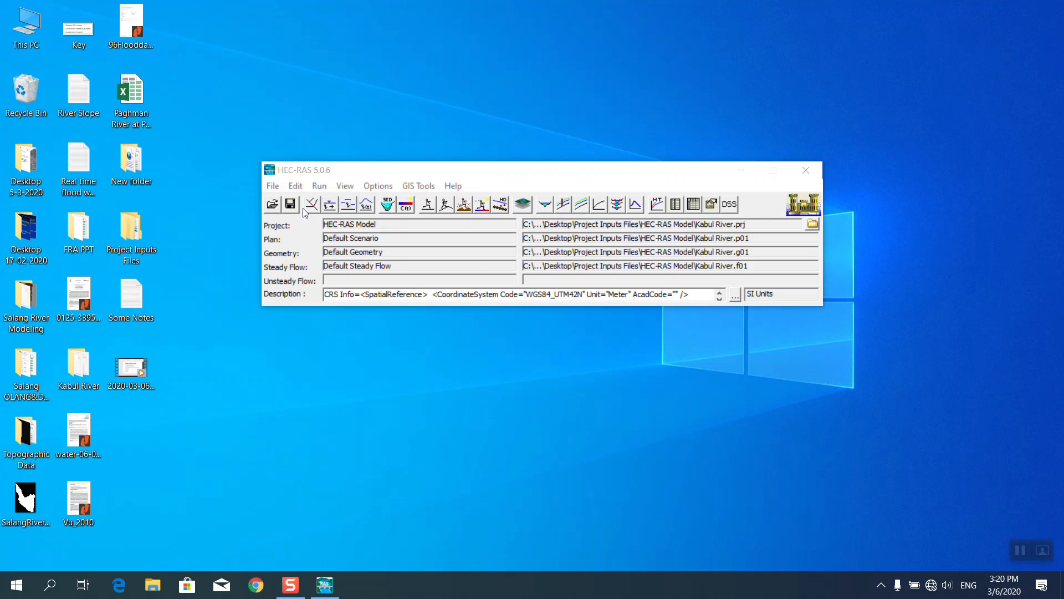
left_click(522, 198)
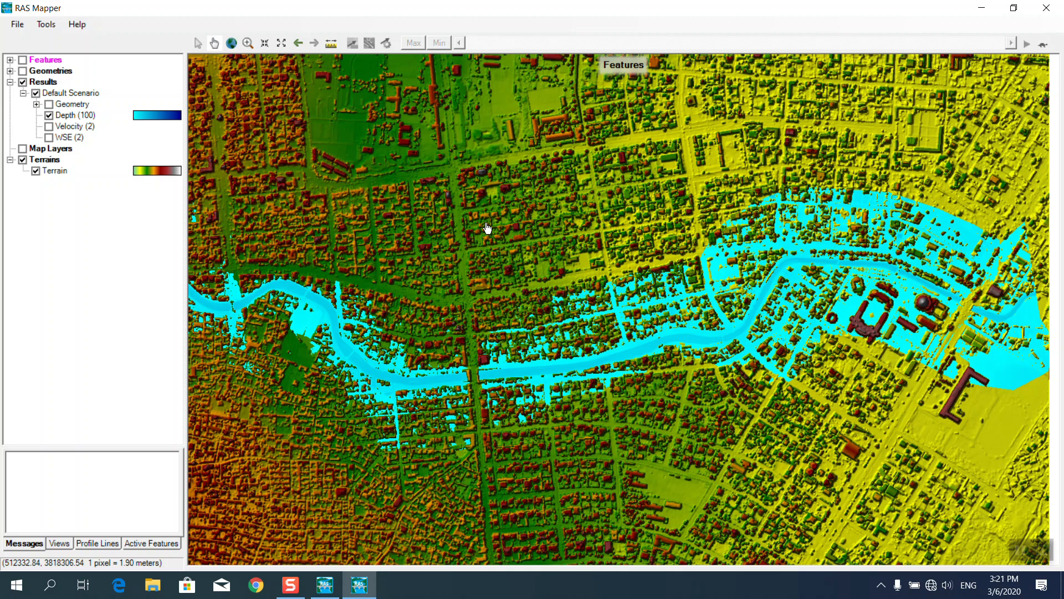
left_click(49, 115)
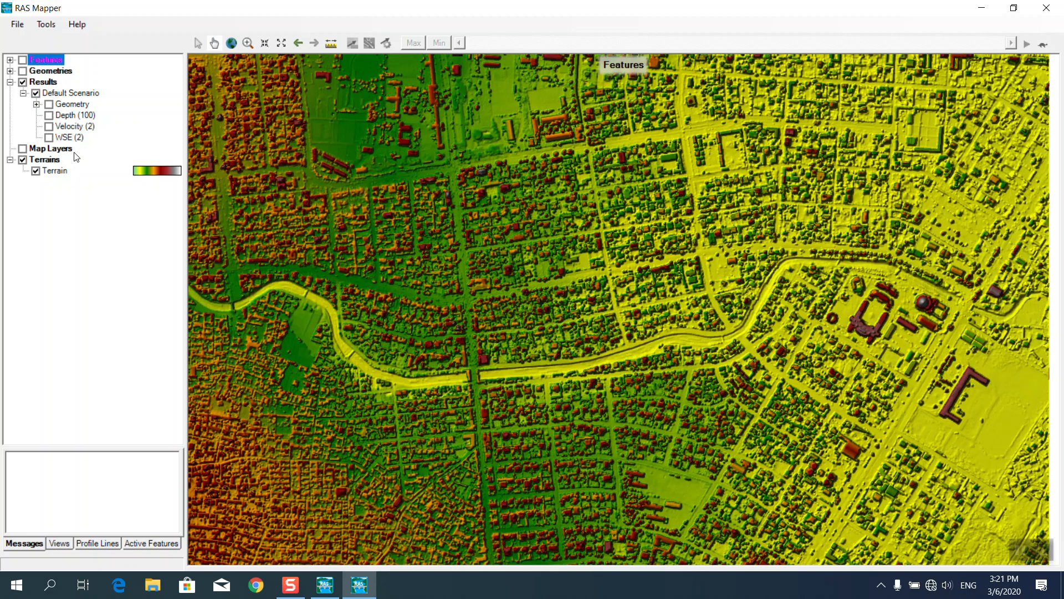
left_click(49, 116)
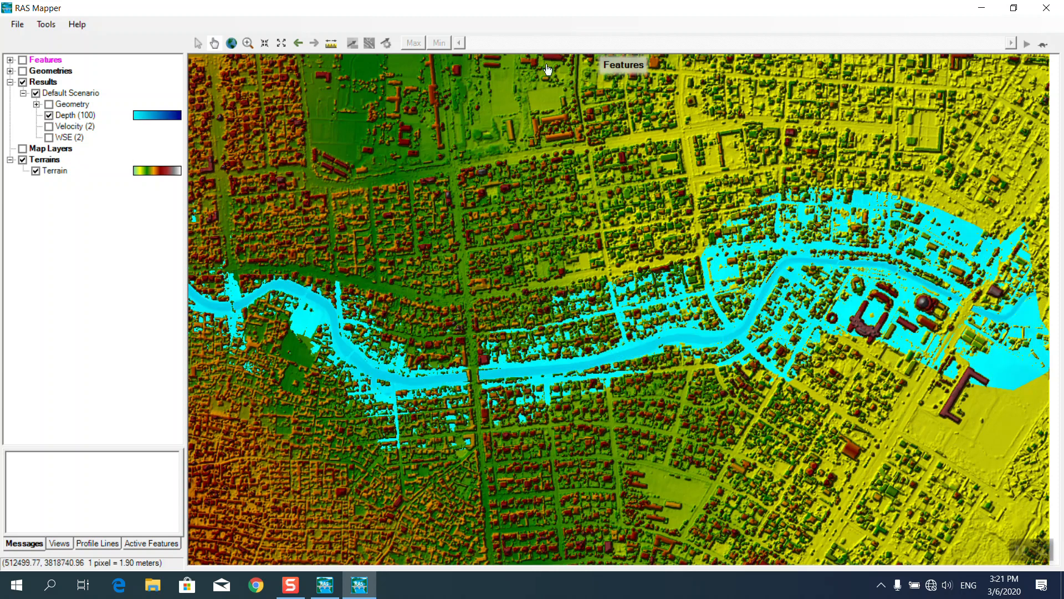
left_click(1047, 8)
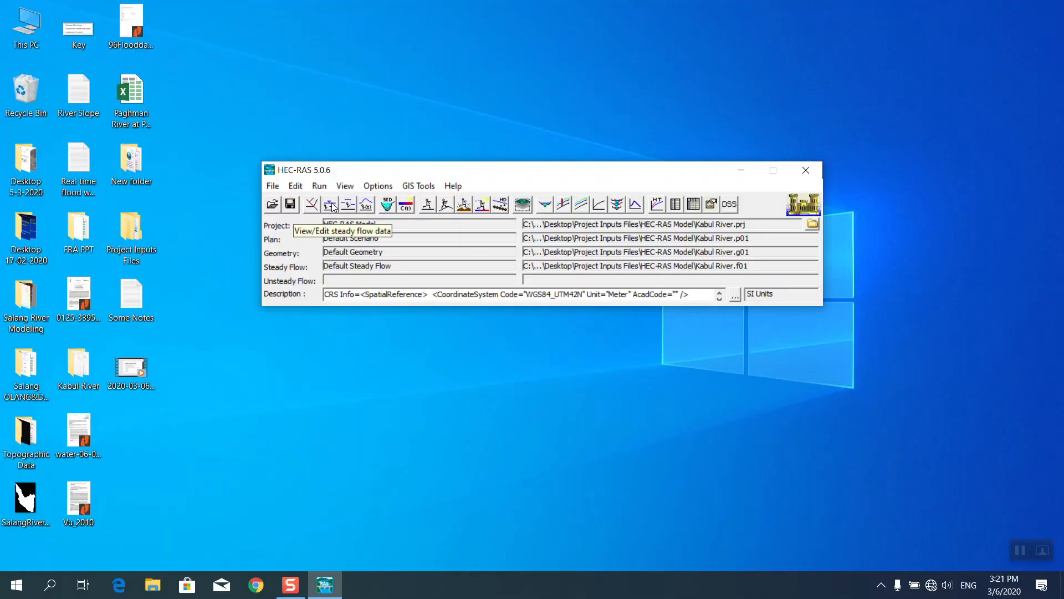
Check the steady flow data's 5 profiles, then open the Project Inputs Files folder.
left_click(330, 205)
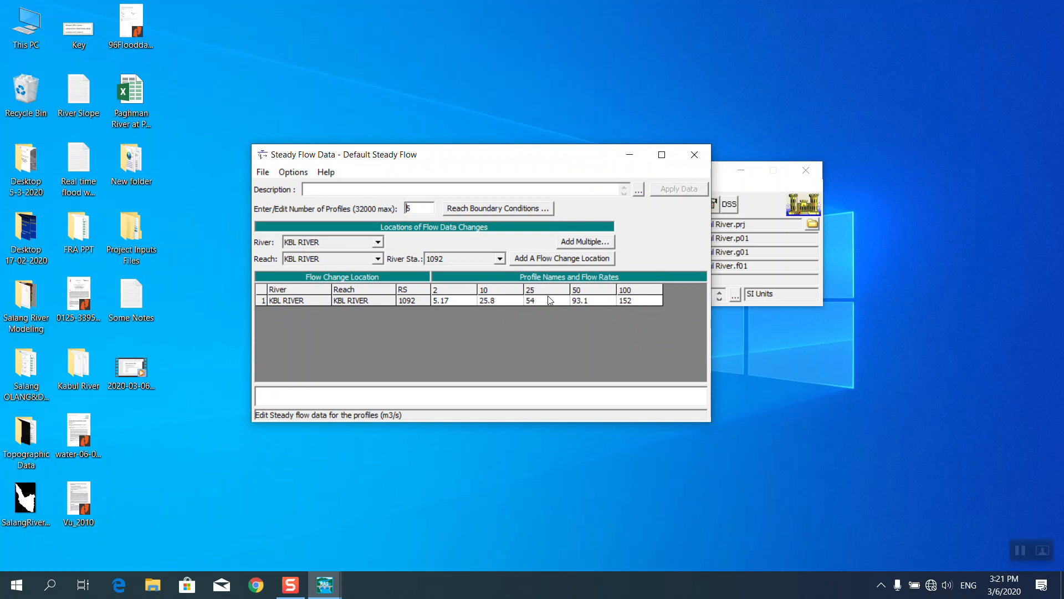
double_click(413, 209)
left_click(226, 254)
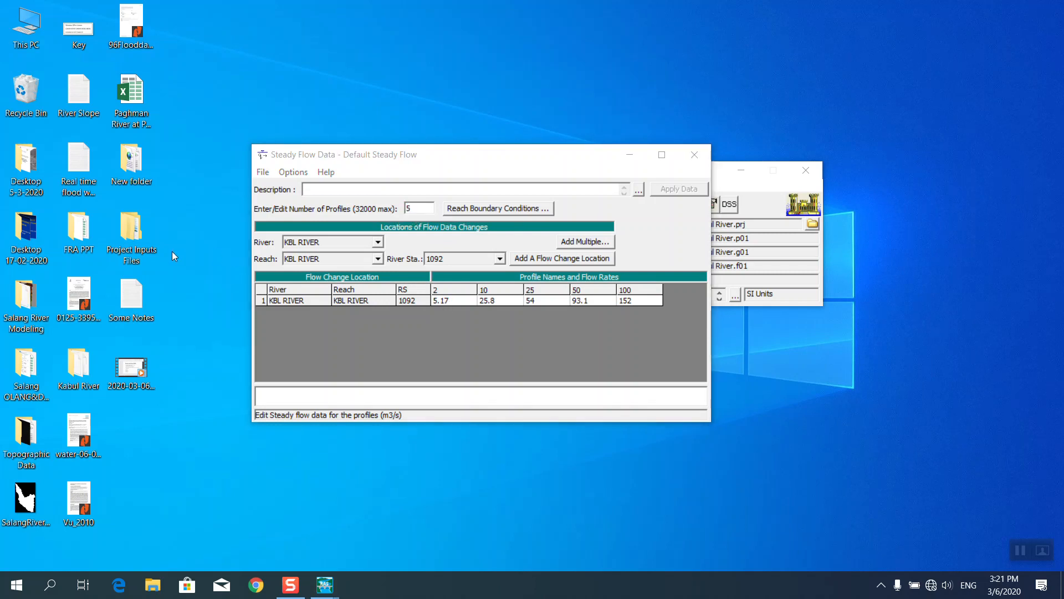
double_click(137, 238)
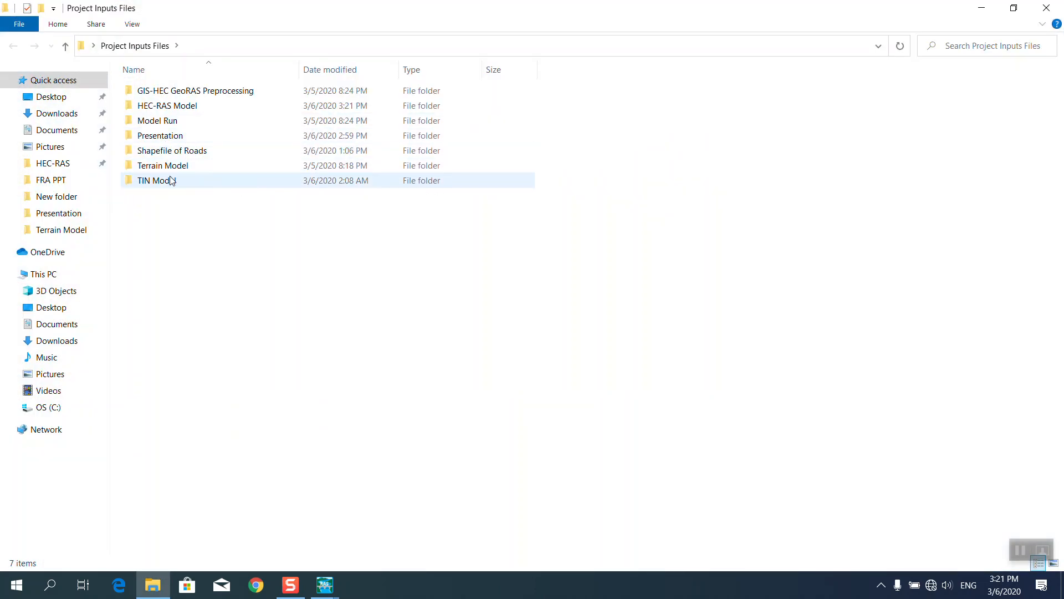
Open the Paghman River at Puli-Sokhta workbook from Project Inputs Files > Presentation.
double_click(173, 107)
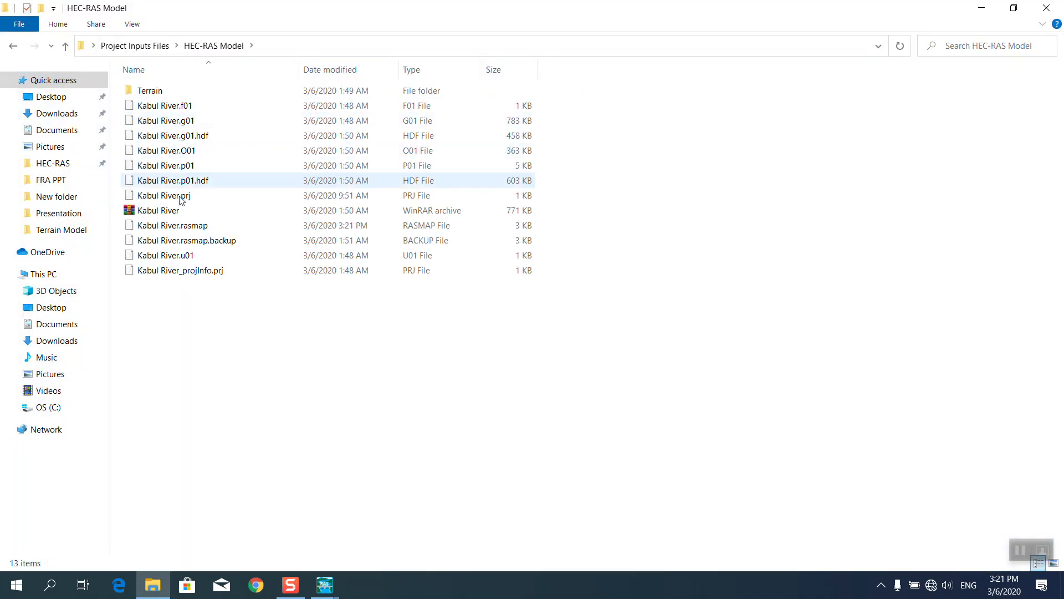
left_click(12, 46)
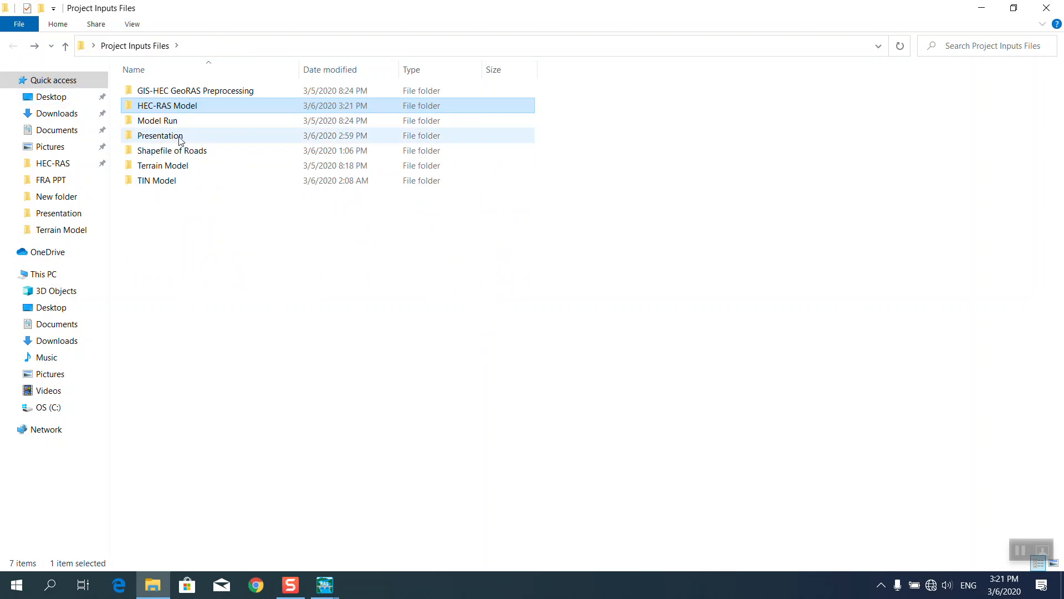
double_click(181, 136)
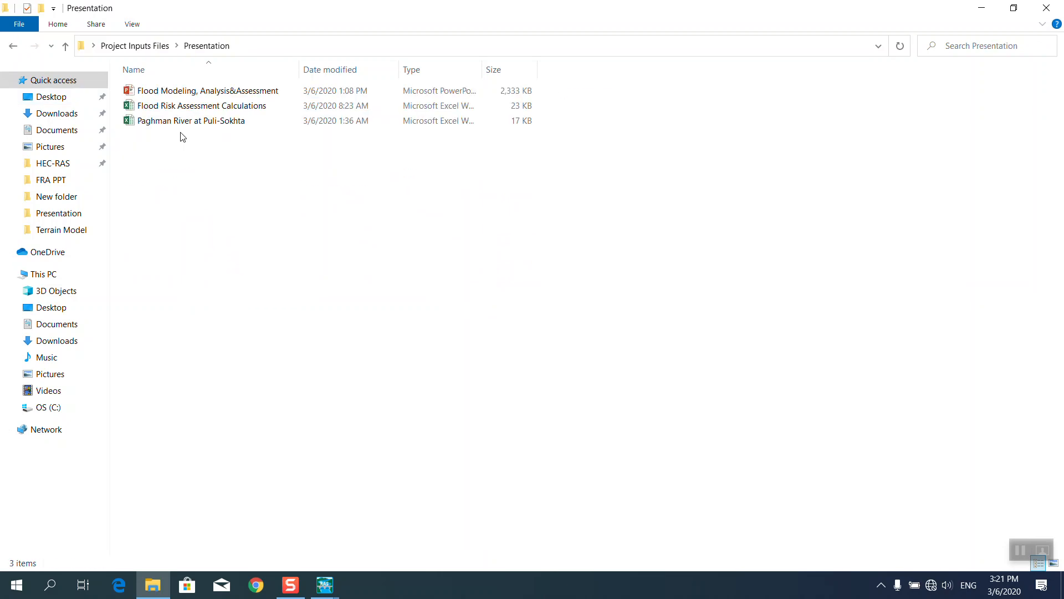
double_click(177, 121)
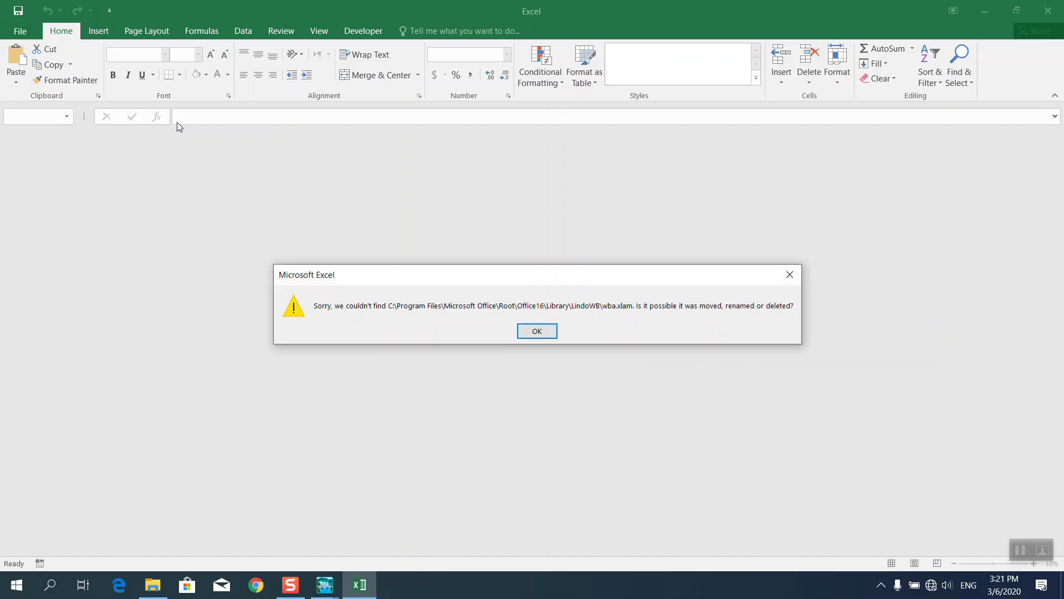
Dismiss the wba.xlam add-in warning and review the Log-Pearson flows, selecting the 100-year value.
left_click(521, 328)
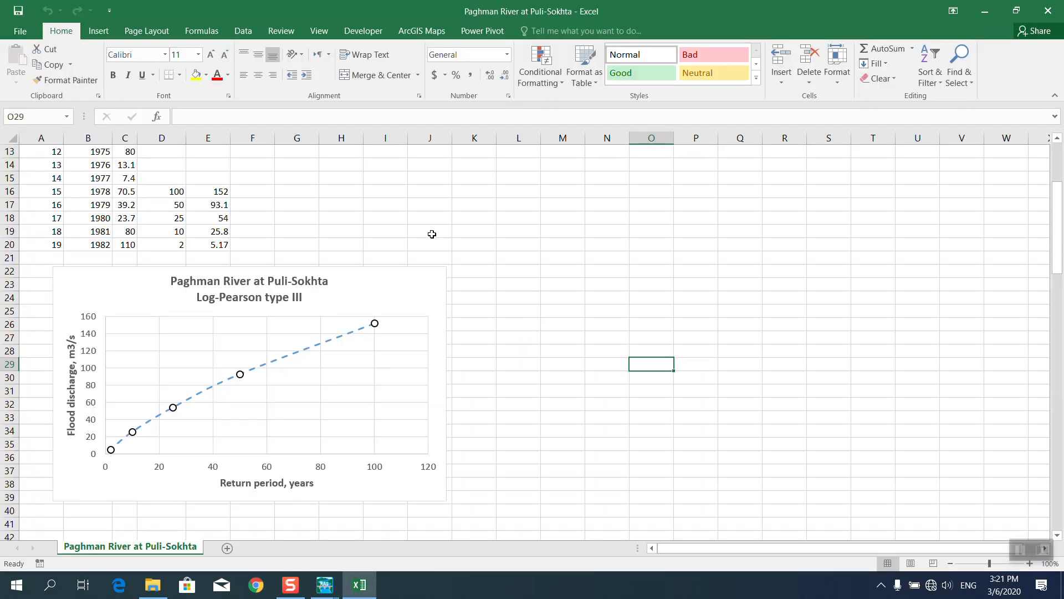
scroll(388, 244, "up", 4)
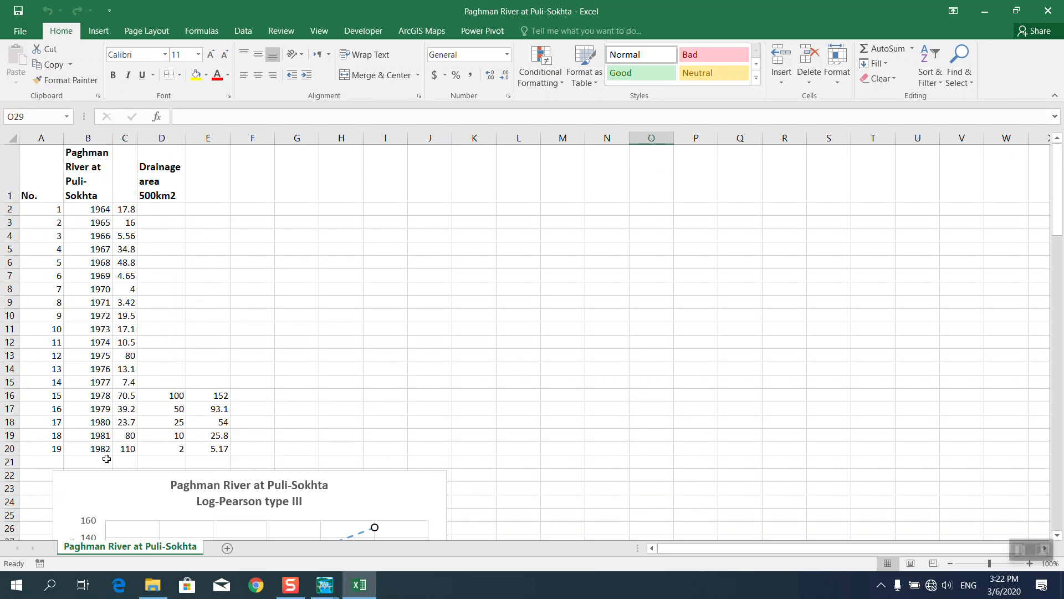
scroll(128, 430, "down", 1)
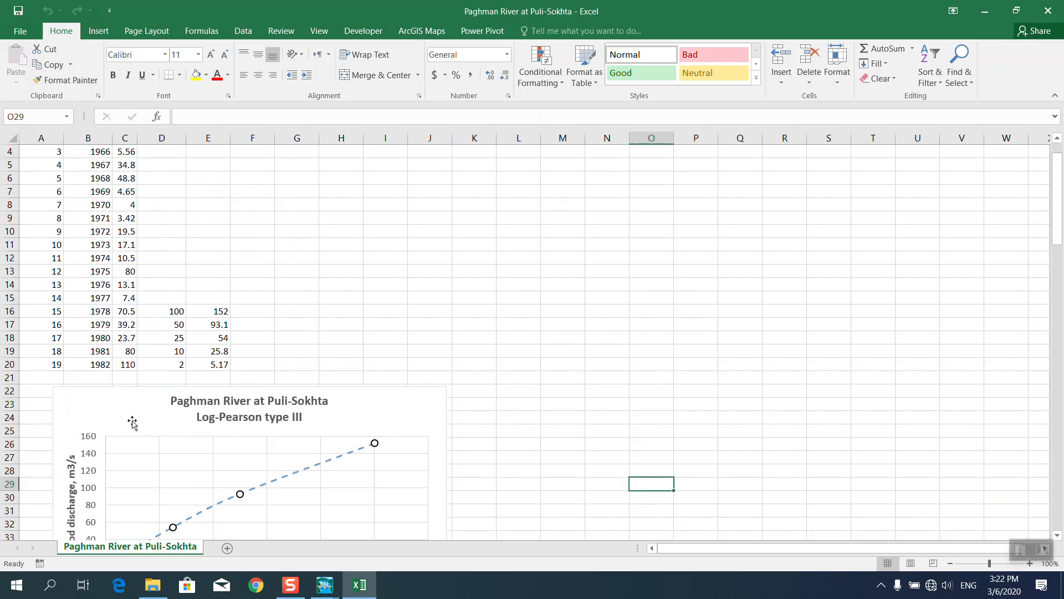
scroll(131, 424, "up", 1)
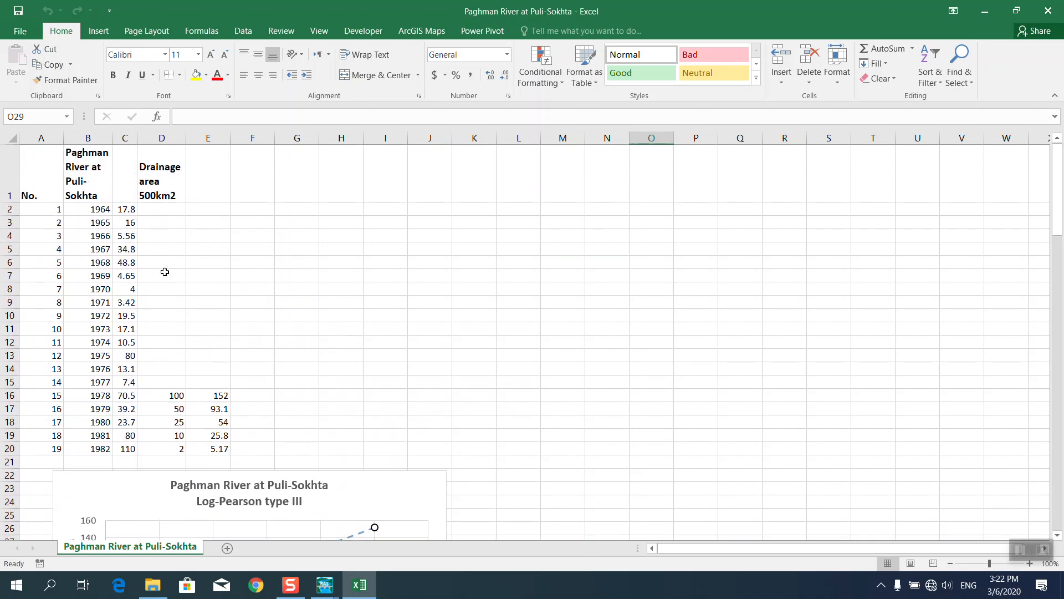
scroll(165, 278, "down", 5)
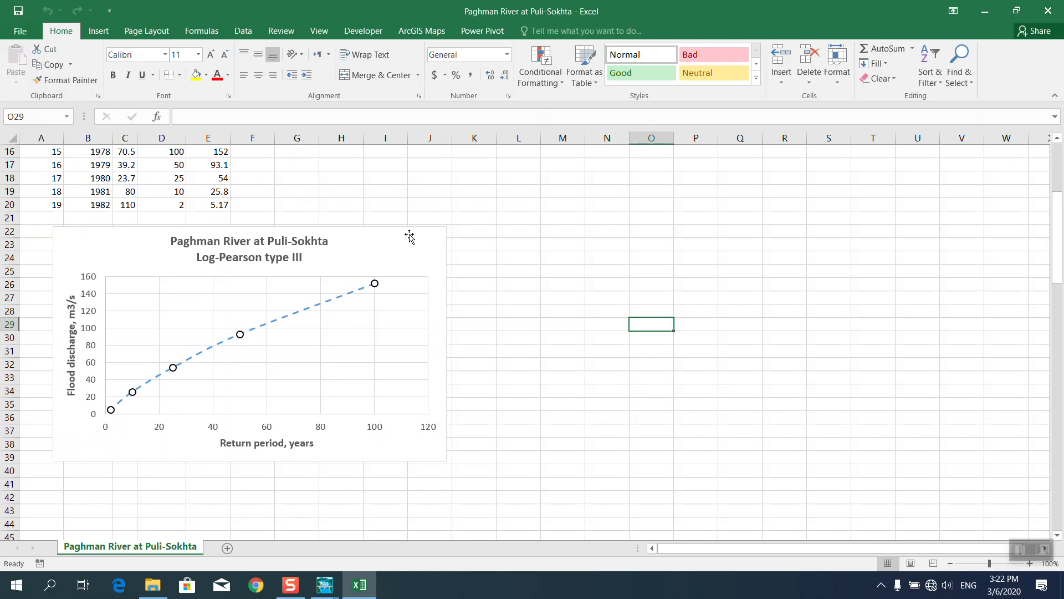
scroll(409, 235, "up", 2)
left_click(175, 233)
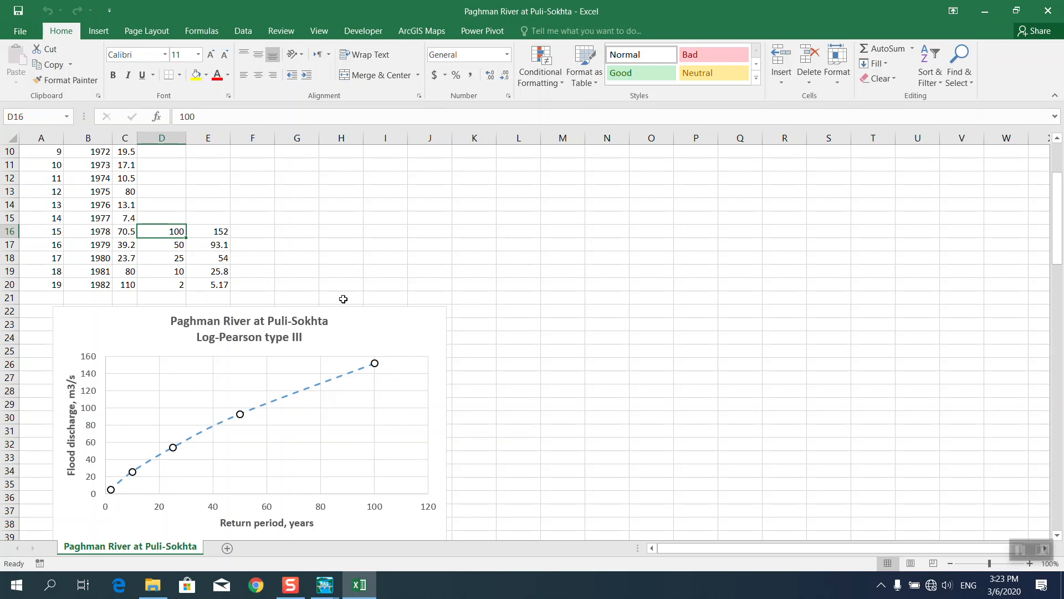
Return to HEC-RAS's Steady Flow Data window.
left_click(281, 273)
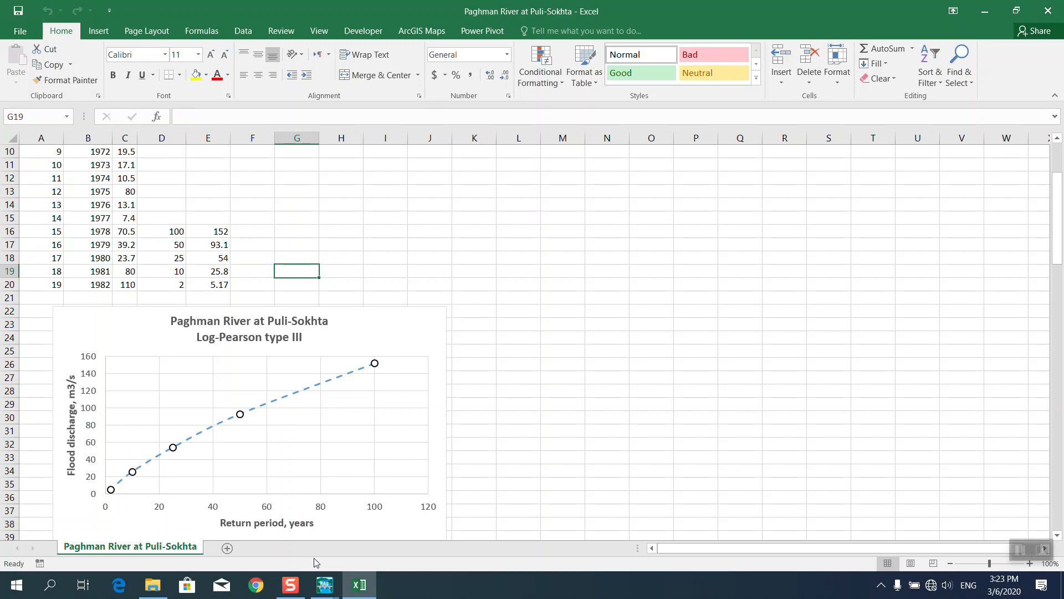
left_click(325, 585)
left_click(384, 498)
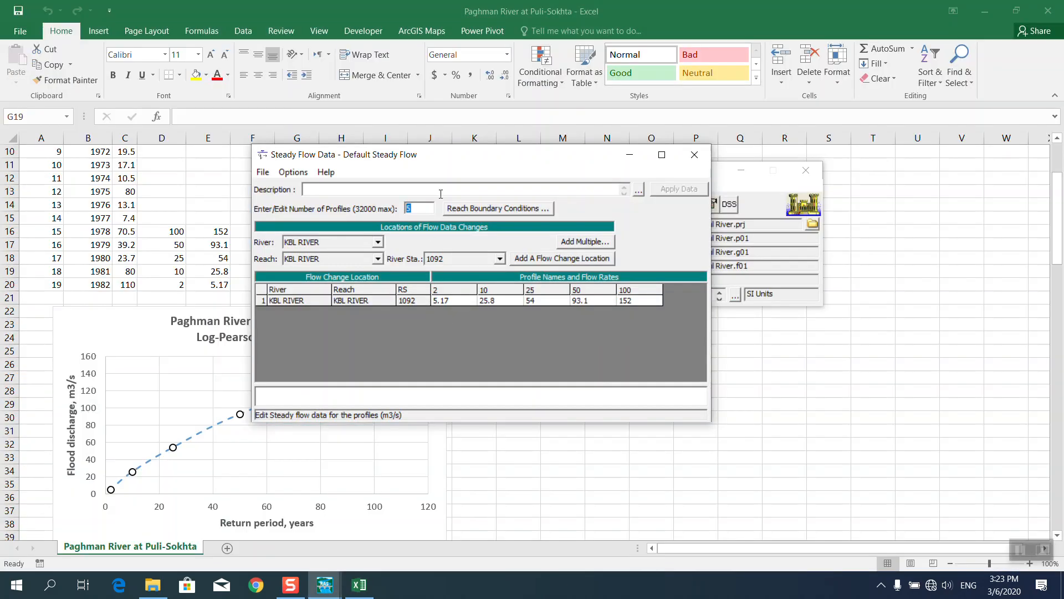
Set normal-depth boundary conditions on KBL RIVER: slope 0.007403 upstream, 0.004089 downstream.
left_click_drag(441, 194, 631, 216)
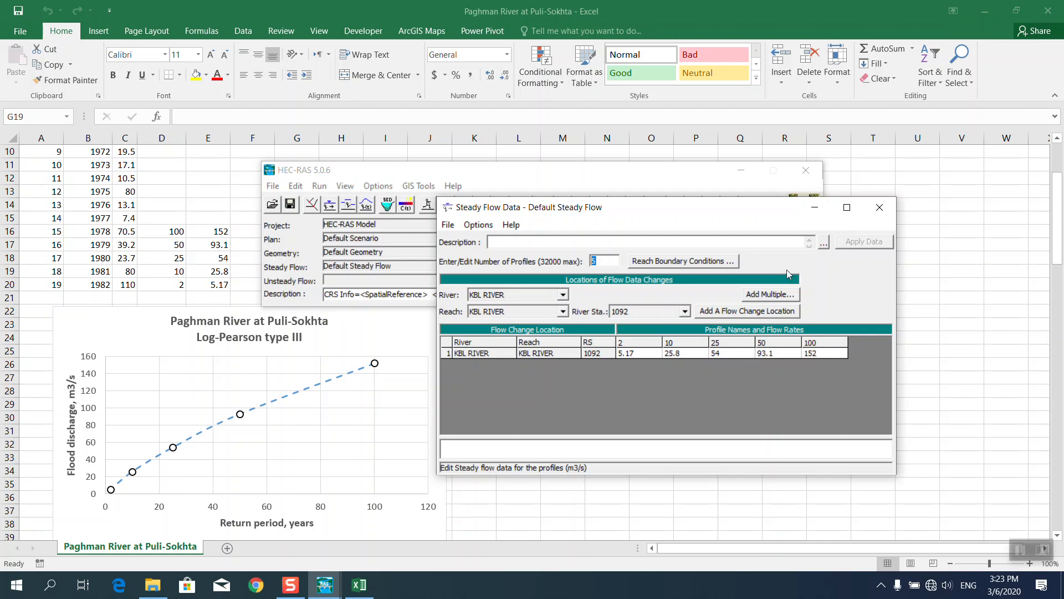
left_click(671, 261)
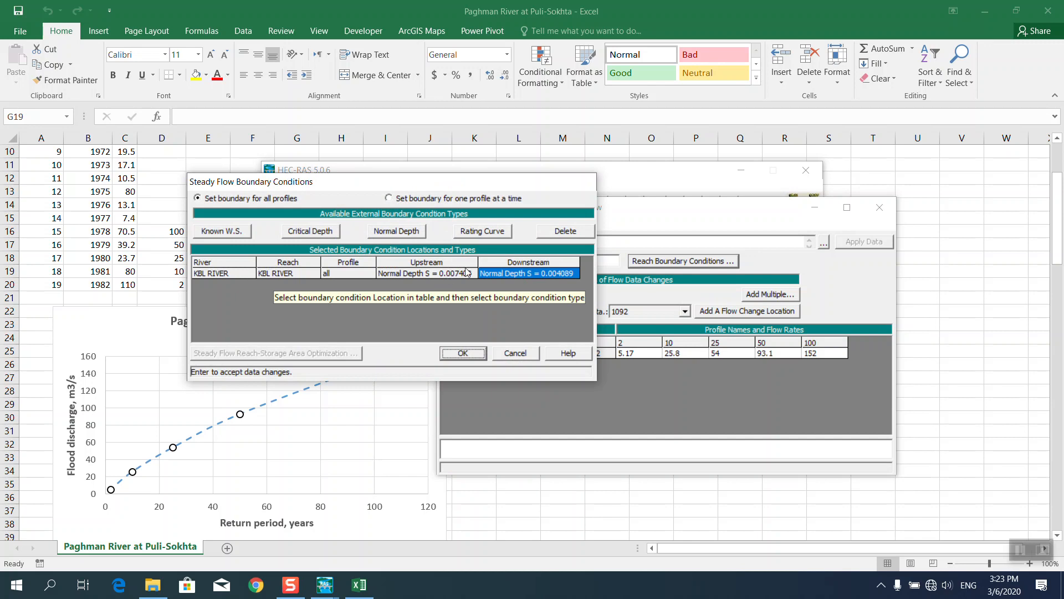
left_click(460, 353)
left_click(494, 175)
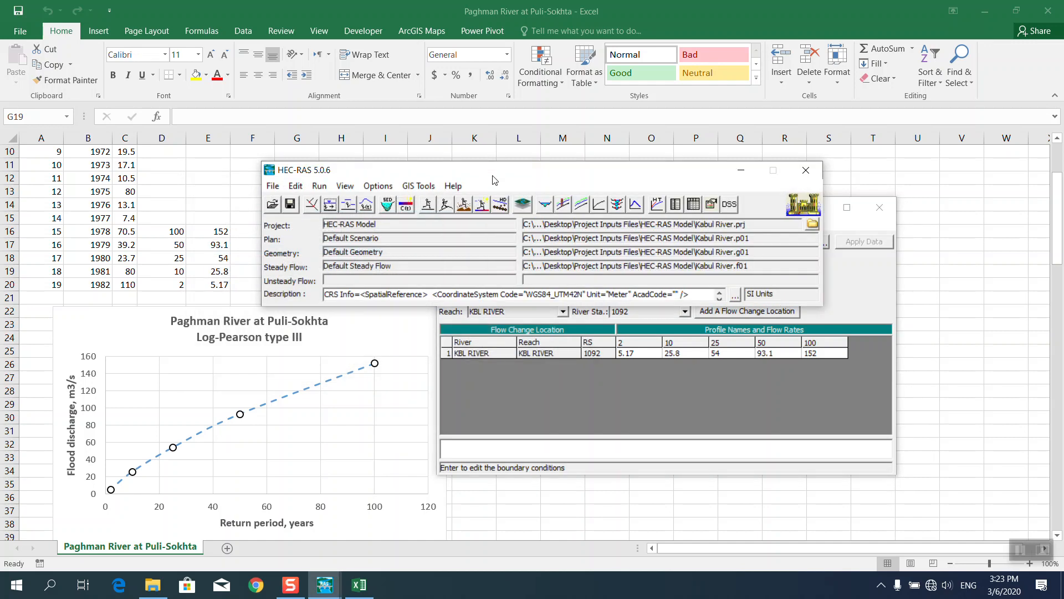
Close the steady flow editor and open RAS Mapper zoomed on the Depth (100) flooding.
left_click(880, 207)
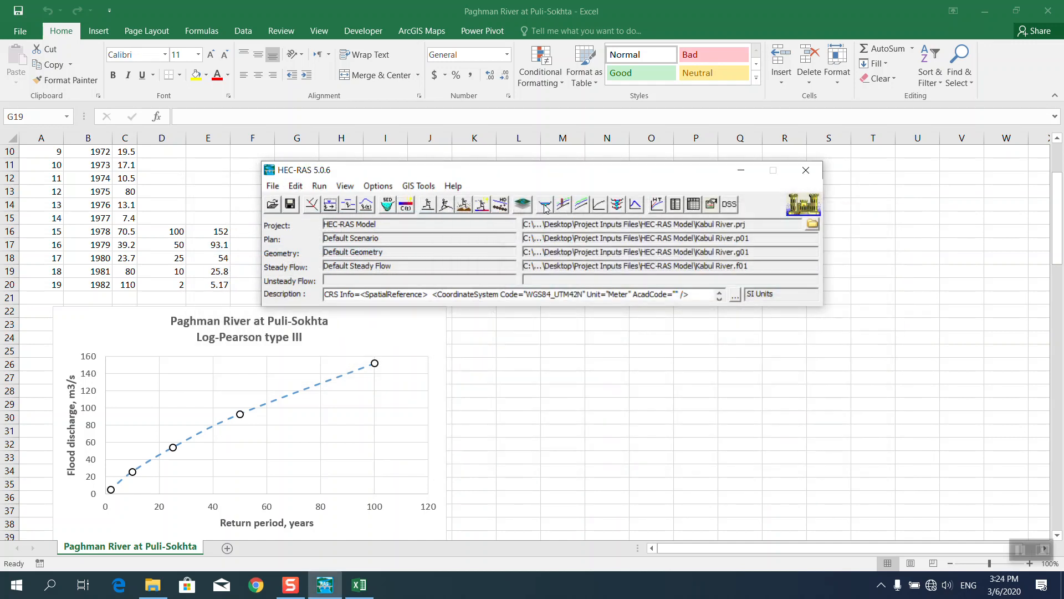
left_click(522, 205)
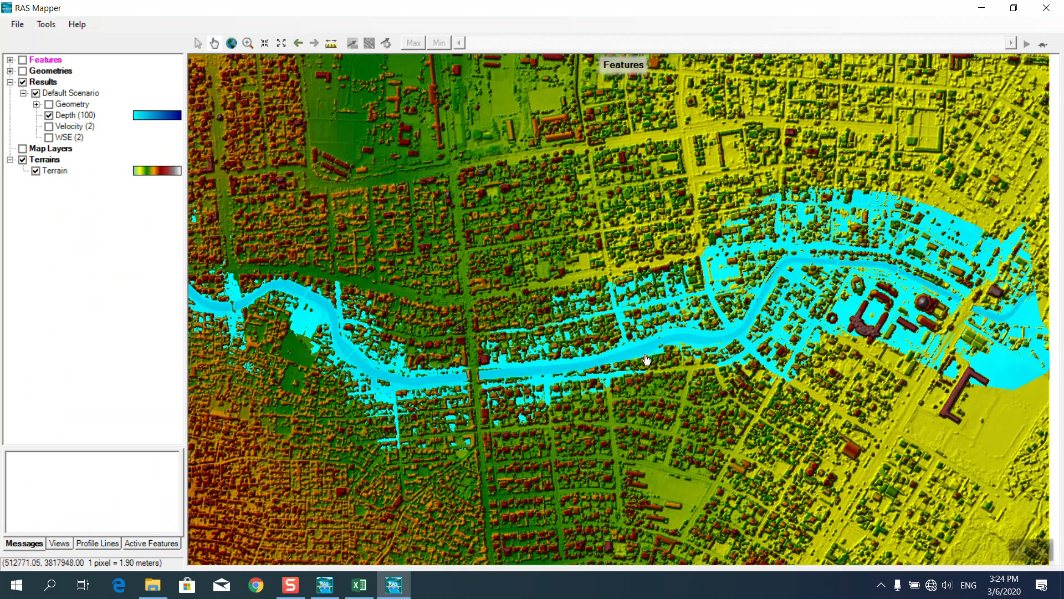
scroll(444, 410, "up", 3)
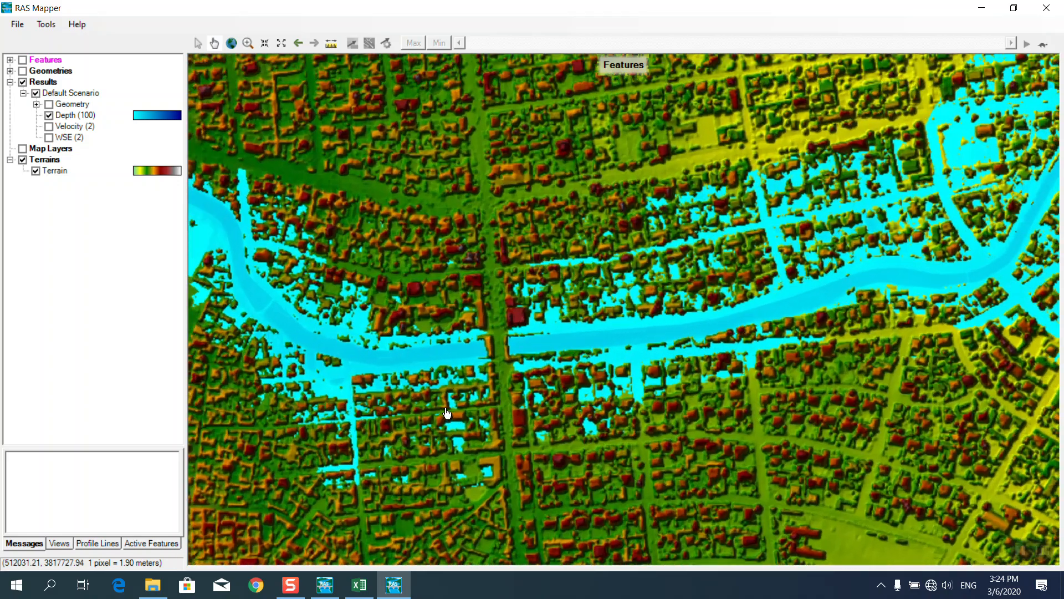
scroll(538, 382, "down", 2)
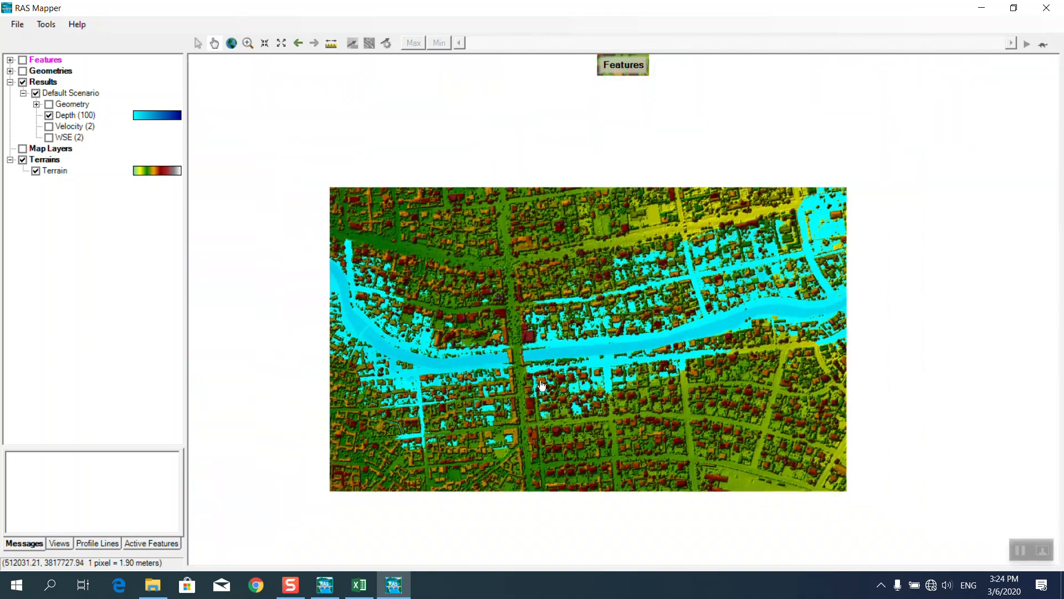
scroll(951, 237, "up", 2)
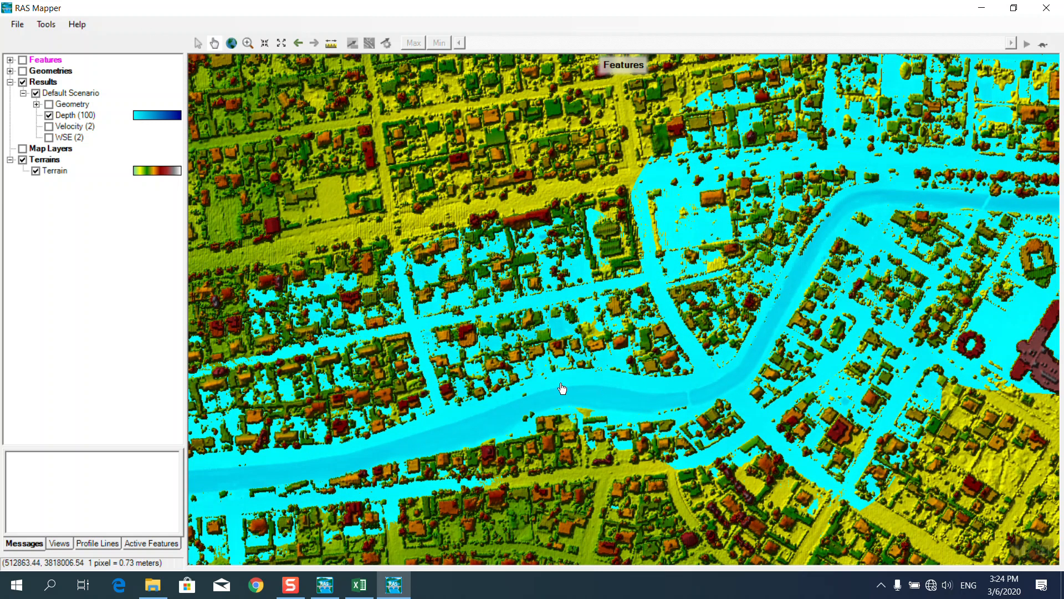
Expand Geometries > Default Geometry and toggle the Rivers centerline layer on and off.
left_click(11, 71)
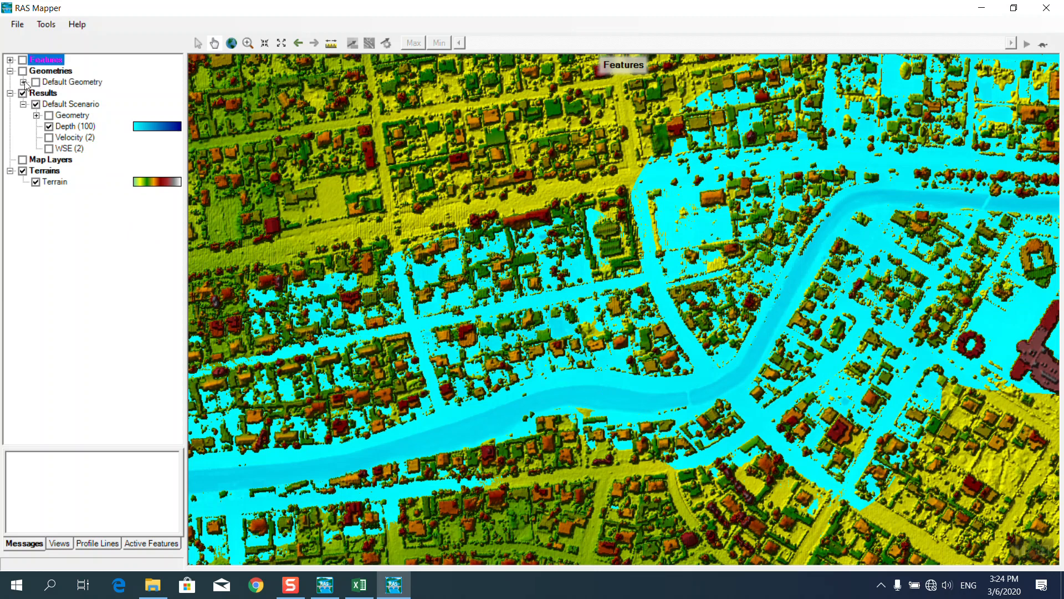
left_click(24, 83)
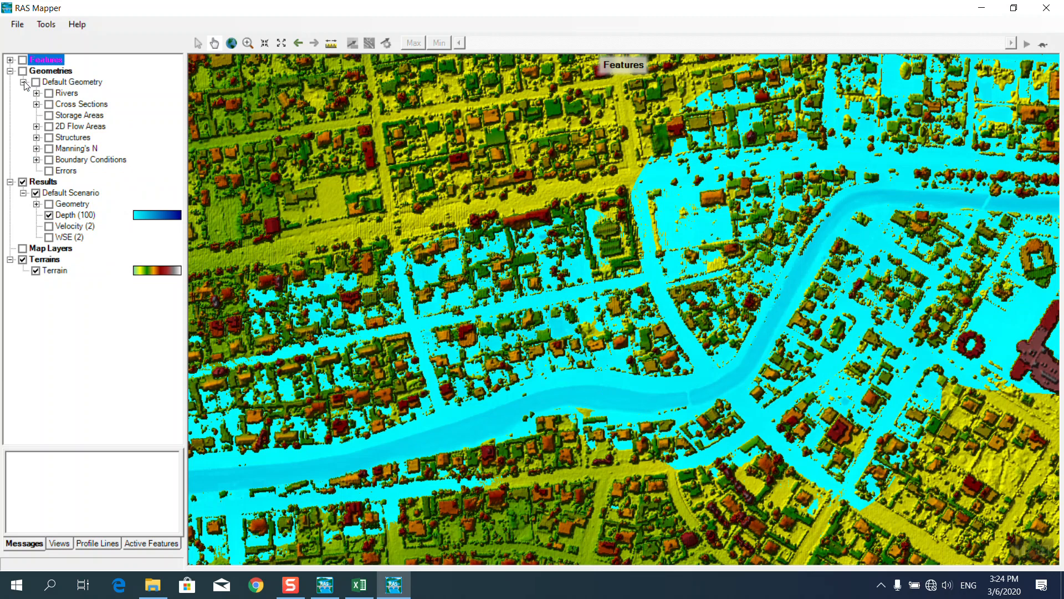
left_click(48, 93)
right_click(80, 95)
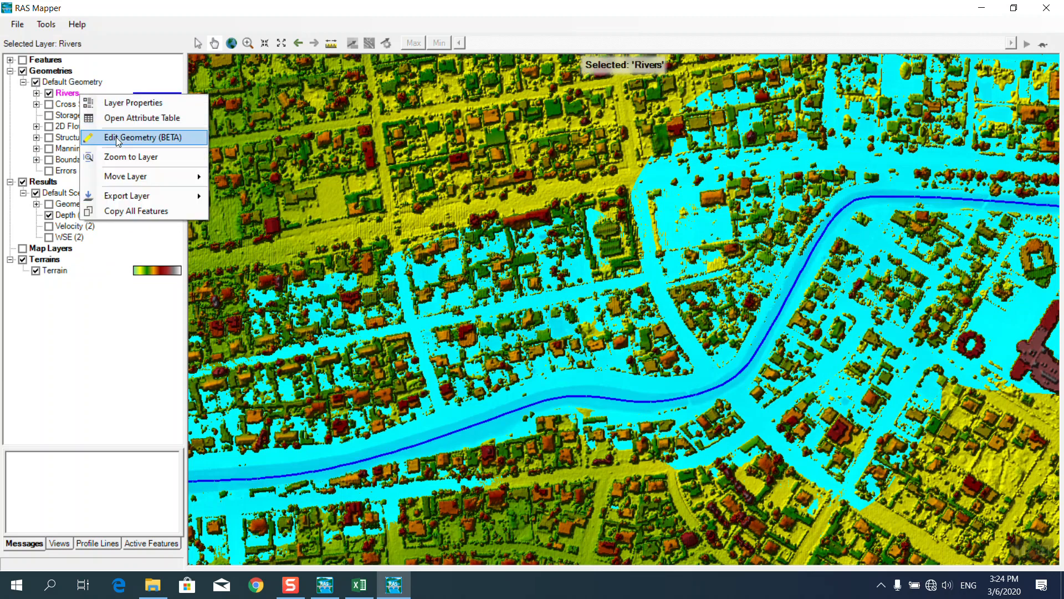
key("Escape")
left_click(49, 93)
Measure along the river channel, reading length 432.79 and slope -0.002903.
left_click(331, 44)
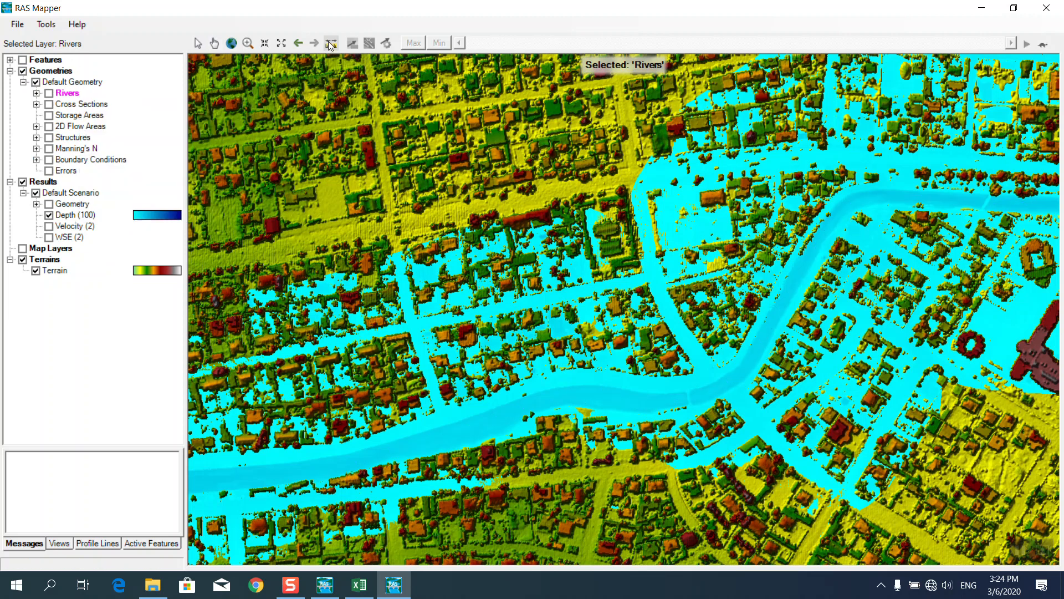
left_click(432, 441)
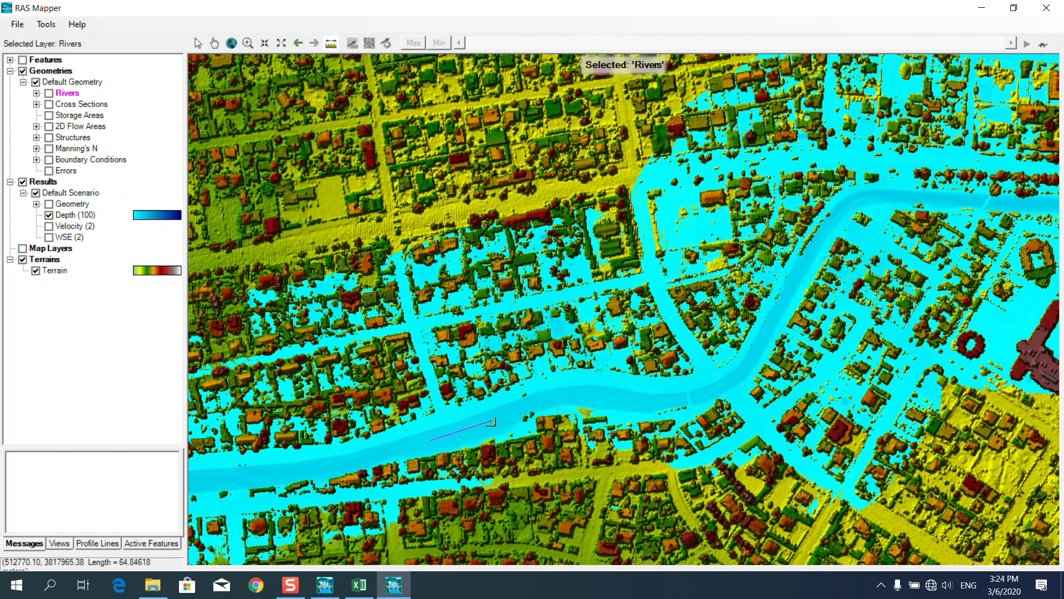
left_click(556, 396)
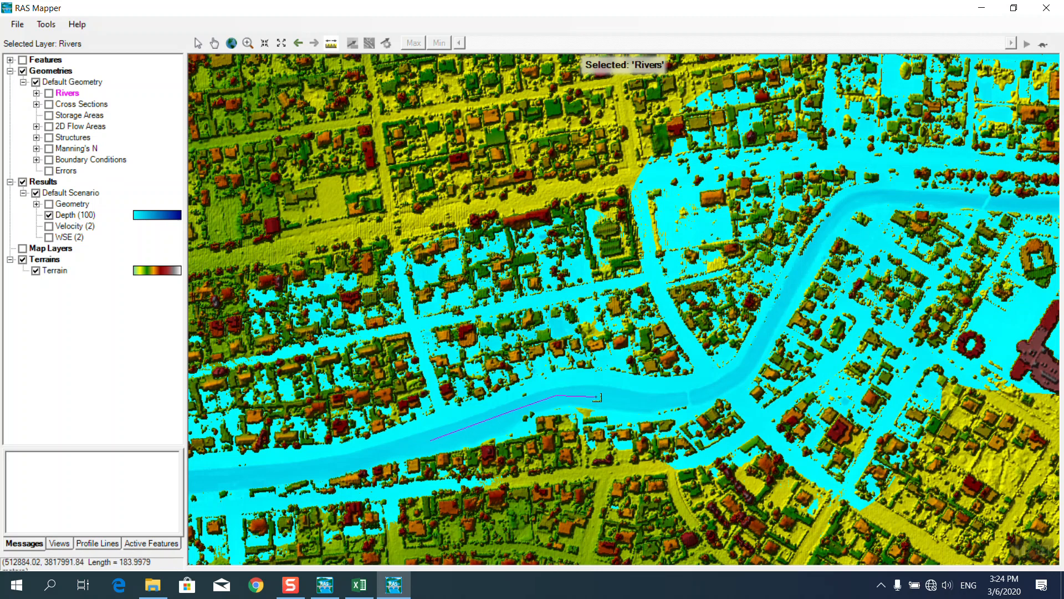
left_click(655, 400)
left_click(696, 396)
left_click(743, 369)
double_click(785, 302)
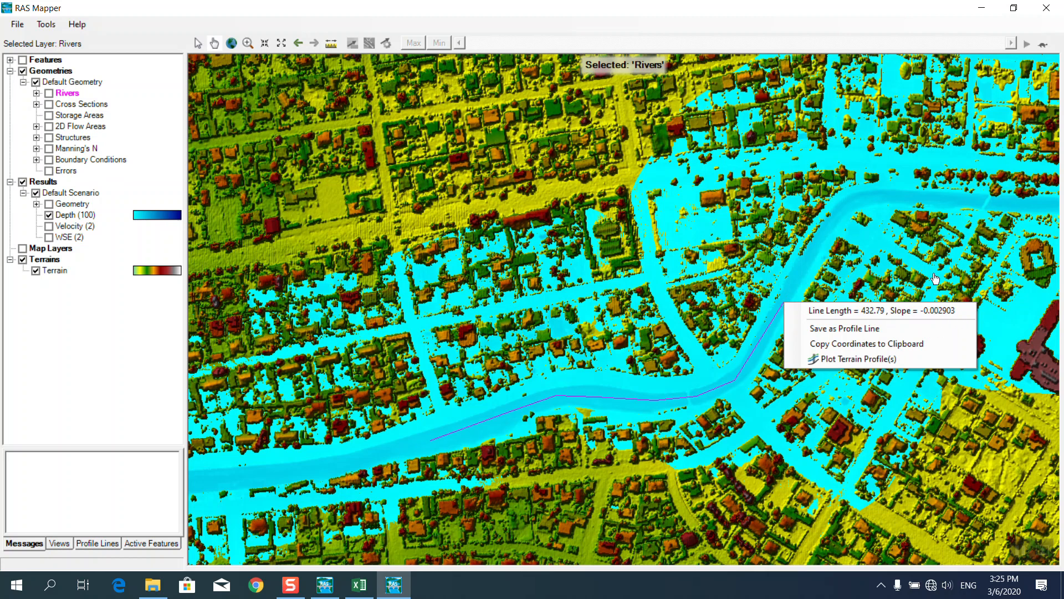
left_click(755, 86)
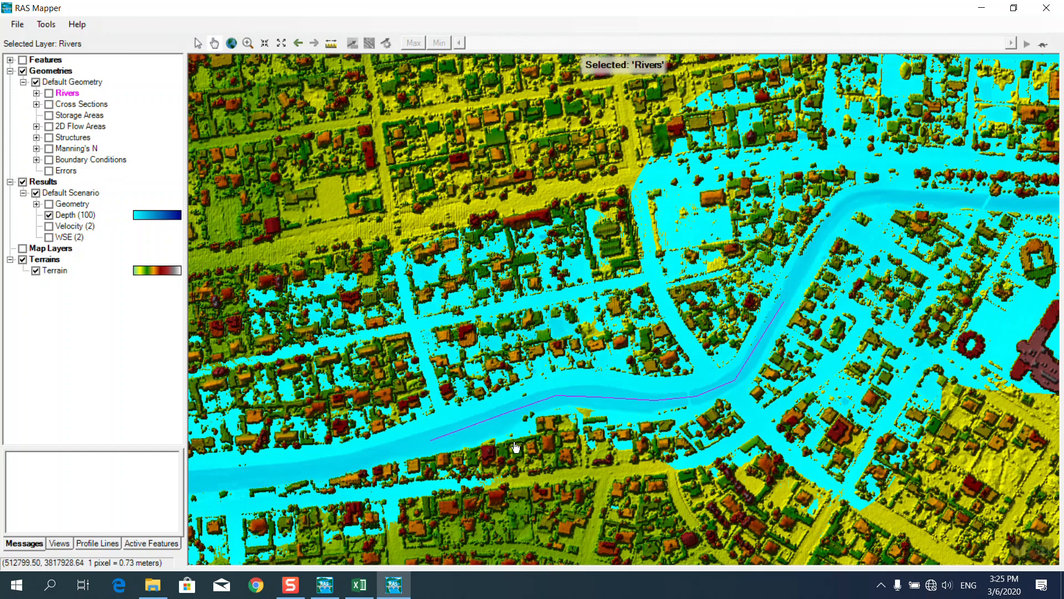
scroll(673, 311, "down", 3)
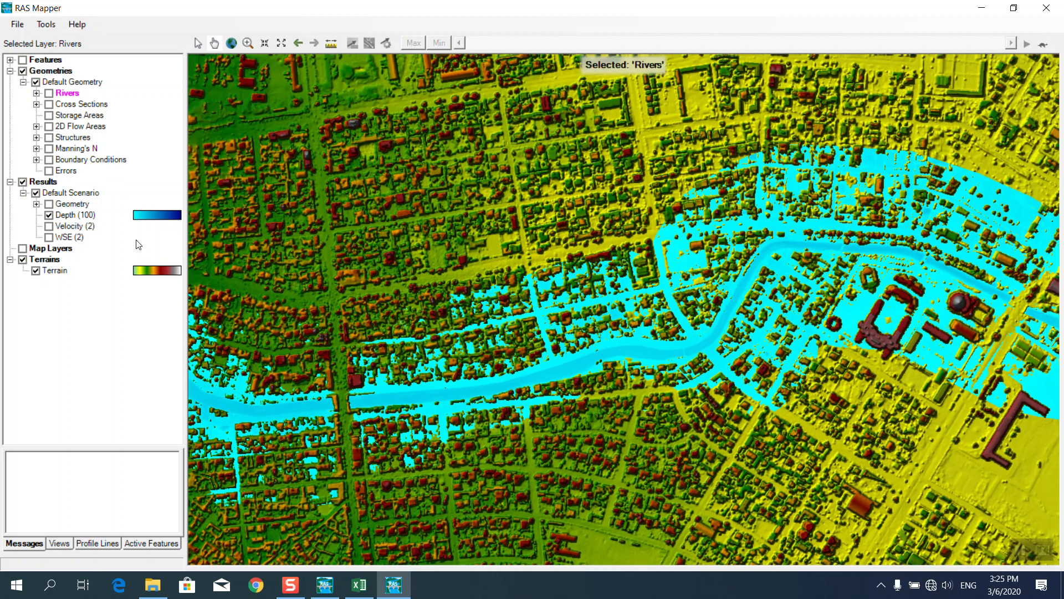
Tick Update per Screen in the Depth (100) layer properties so the legend spans 0–3.3.
left_click(73, 194)
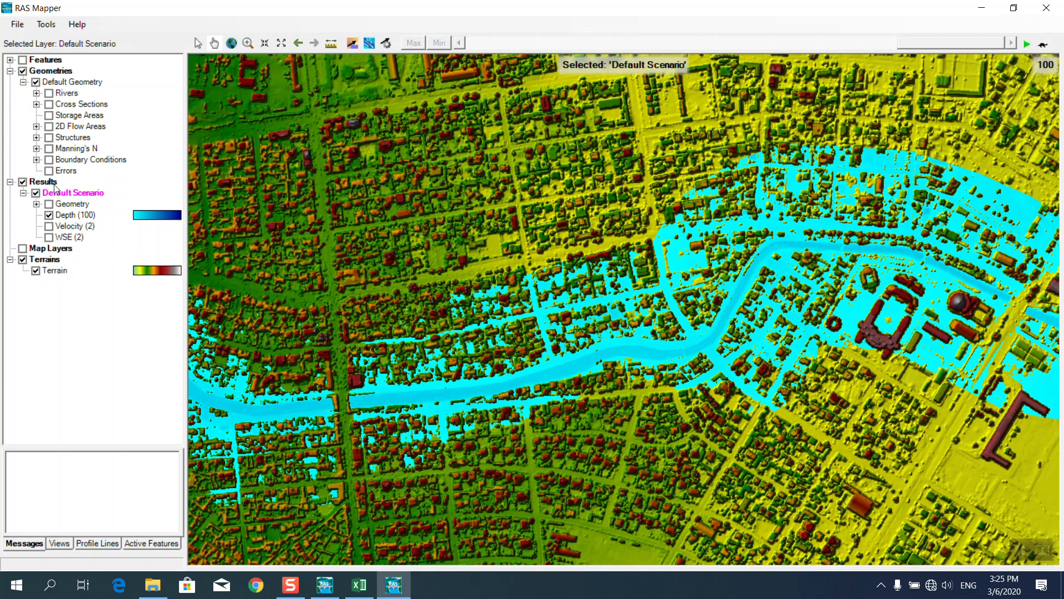
left_click(72, 206)
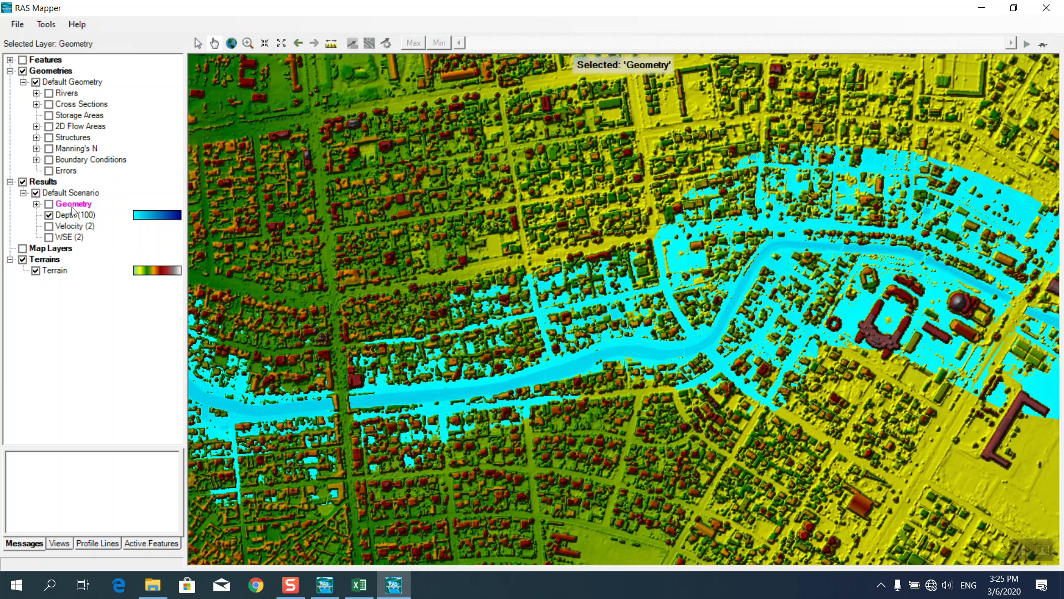
left_click(71, 194)
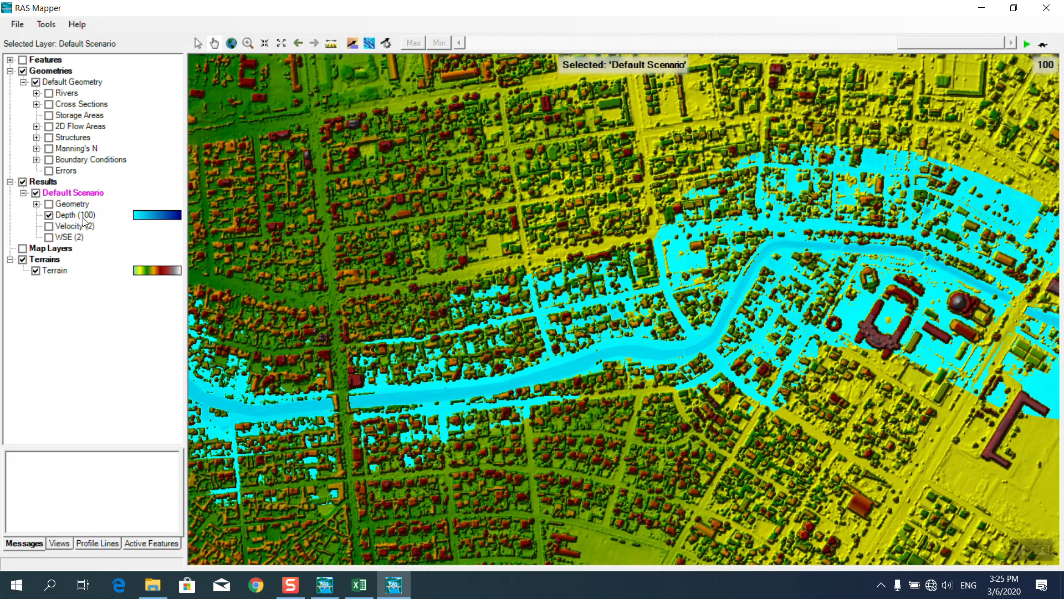
left_click(88, 205)
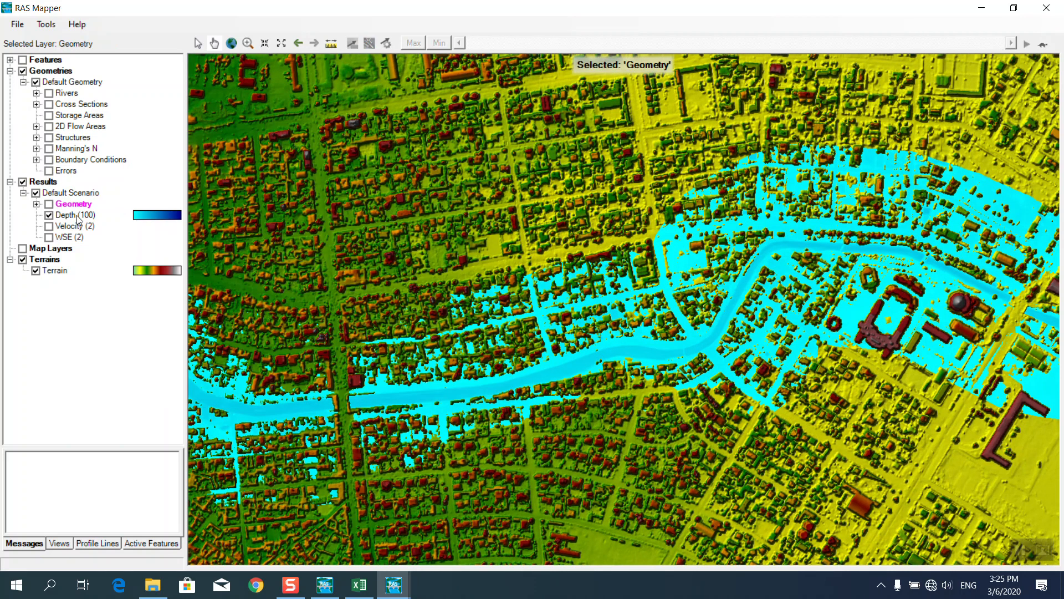
left_click(78, 217)
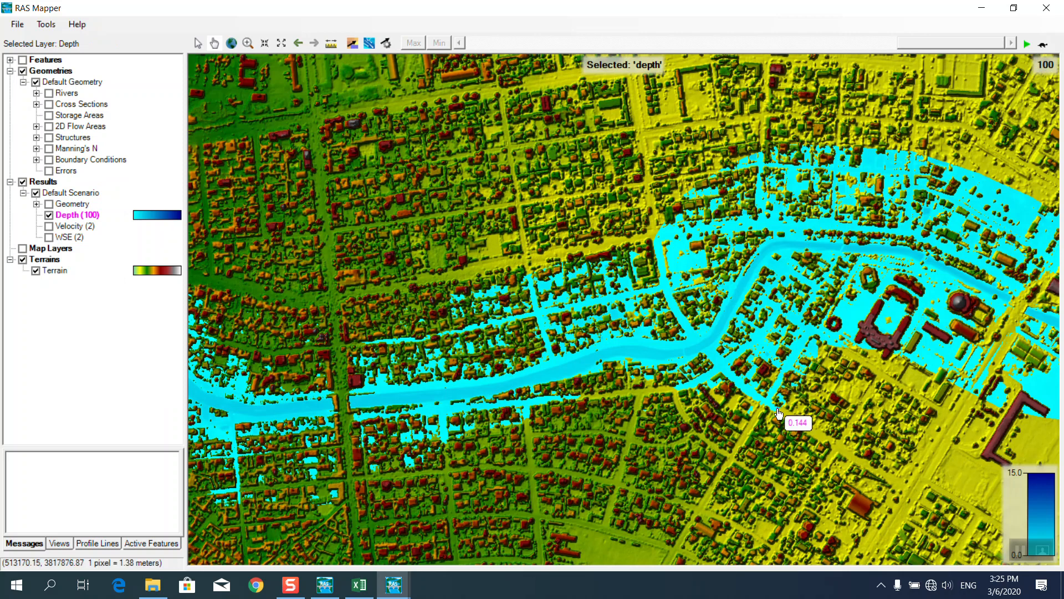
right_click(85, 215)
left_click(137, 223)
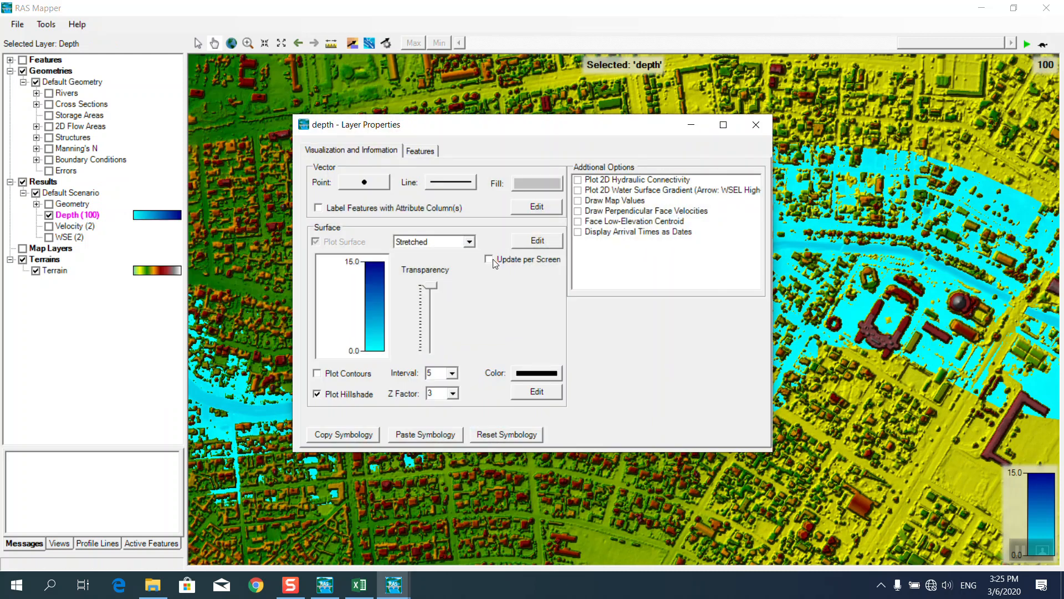
left_click(489, 259)
left_click(756, 124)
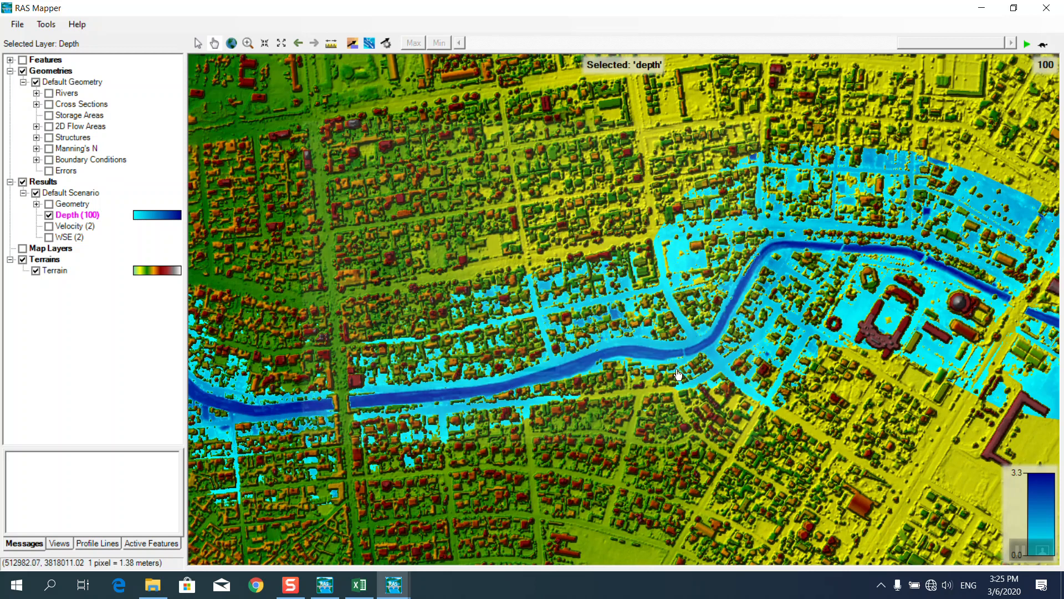
mouse_move(651, 356)
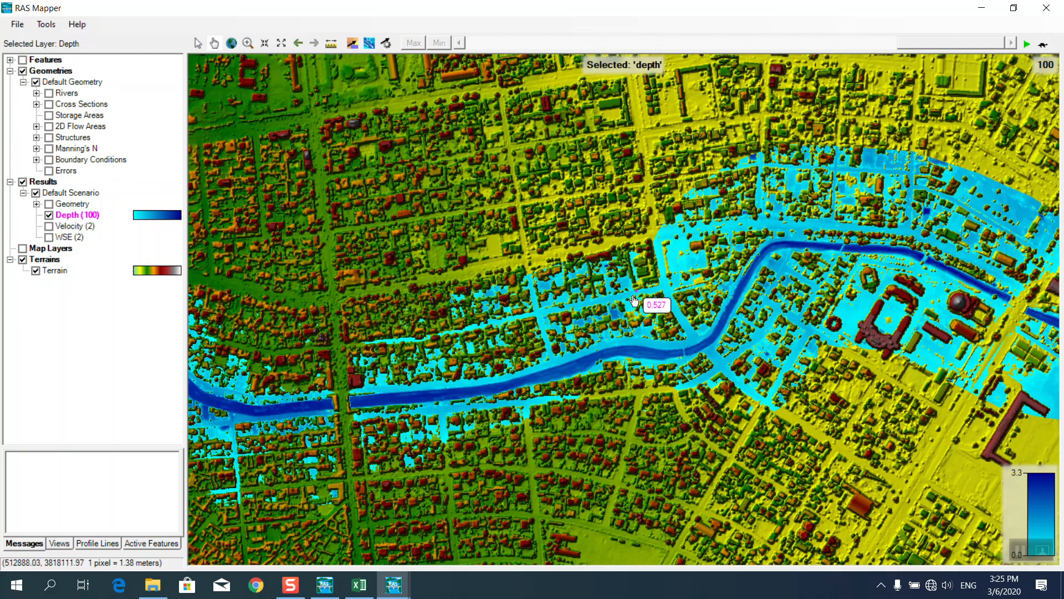
Zoom out to the entire river reach, with the depth legend now 0 to 3.8.
scroll(777, 309, "up", 3)
scroll(777, 309, "down", 5)
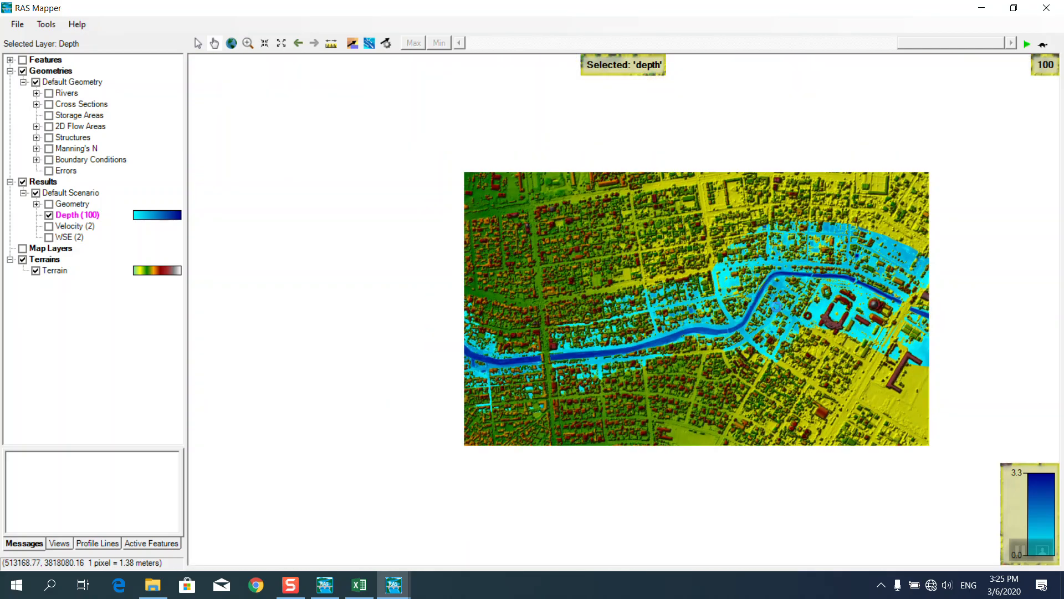
scroll(735, 287, "down", 2)
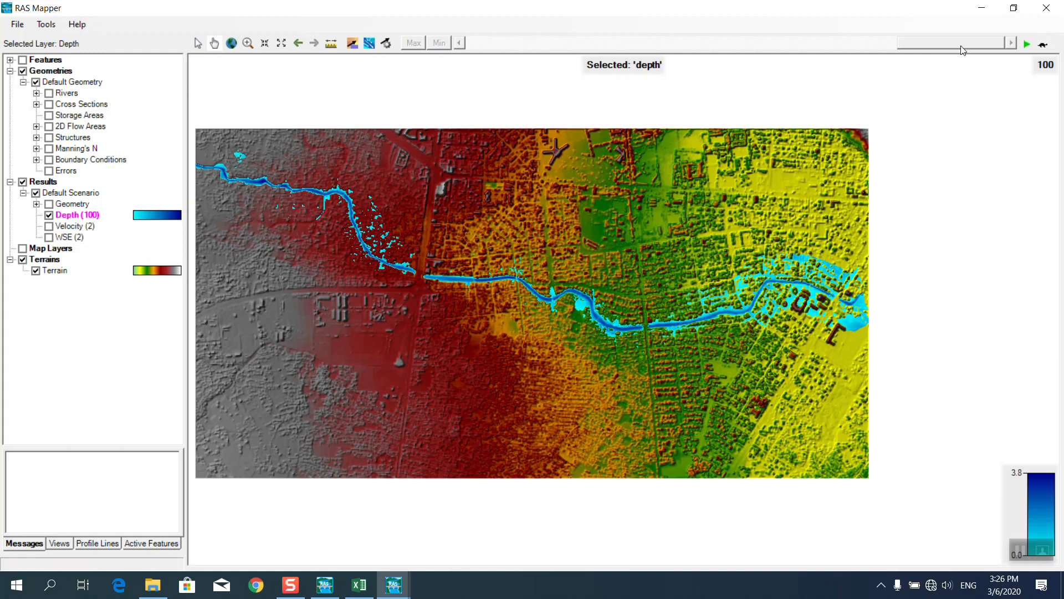
Step the Depth results through the 2-yr and 25-yr profiles and start the animation.
left_click_drag(962, 48, 488, 60)
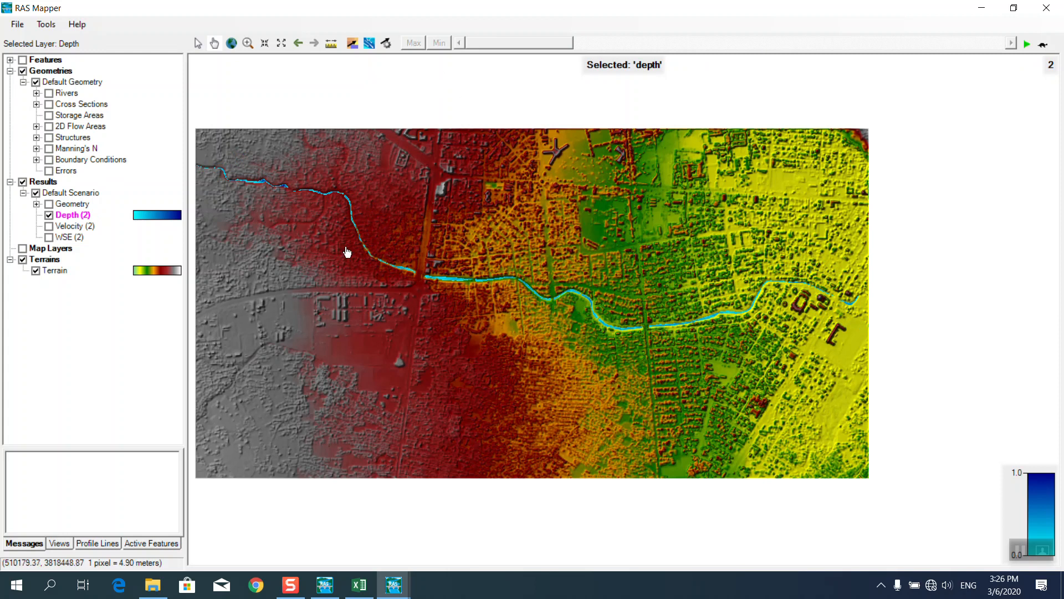
left_click(1027, 44)
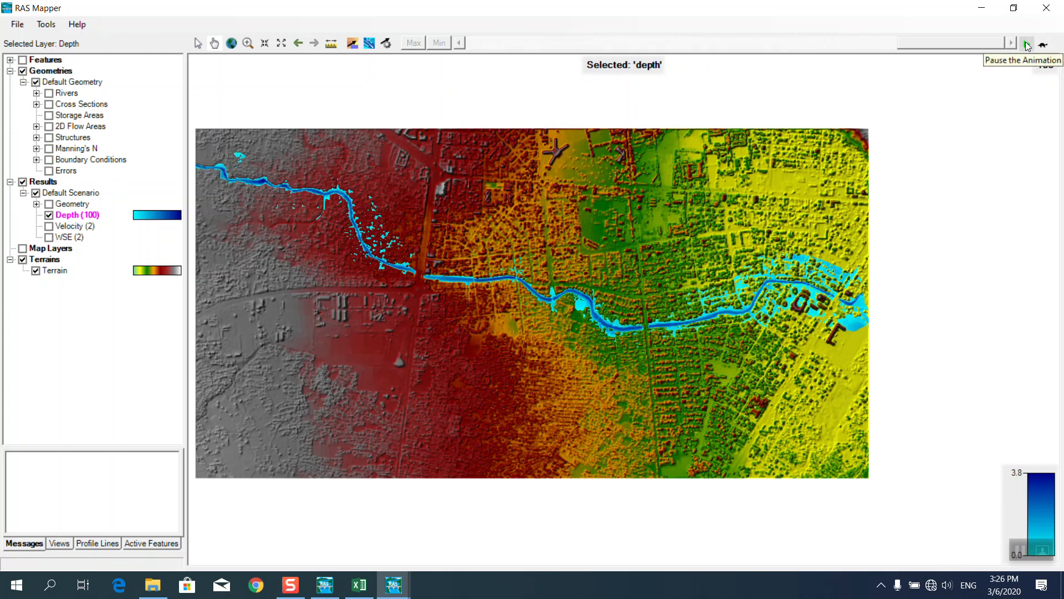
left_click_drag(927, 42, 482, 56)
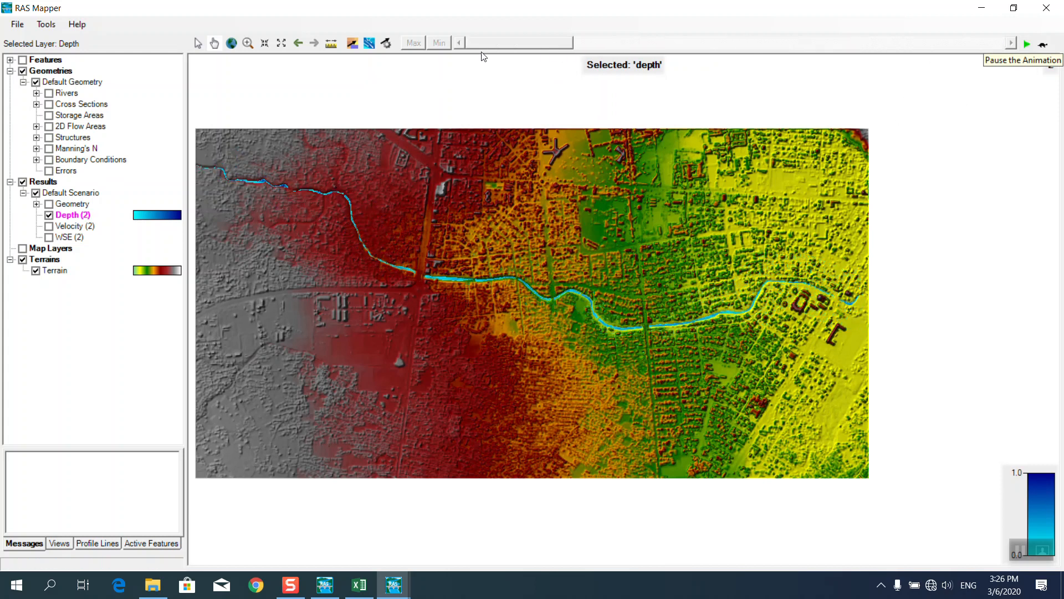
Set the animation delay to 0.13 s and play Depth through every profile to 100.
left_click(1042, 44)
left_click_drag(430, 294, 461, 300)
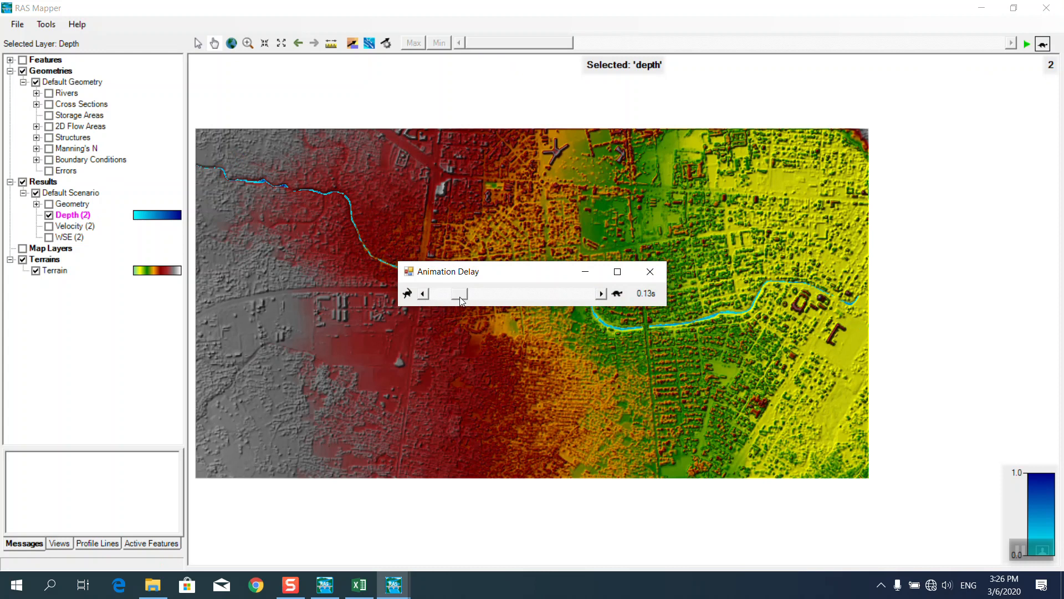
left_click(650, 271)
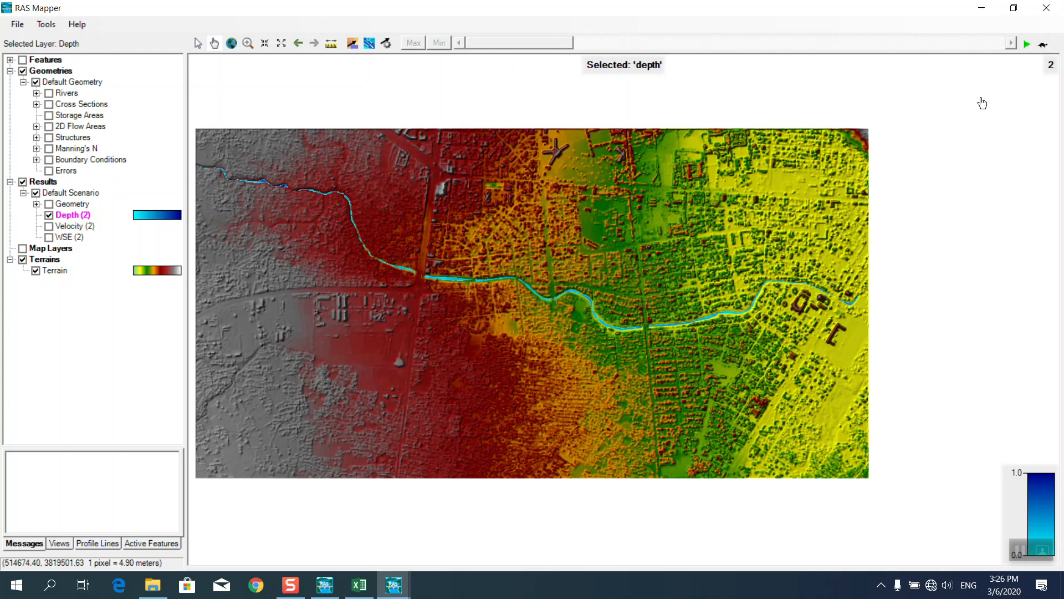
left_click(1027, 44)
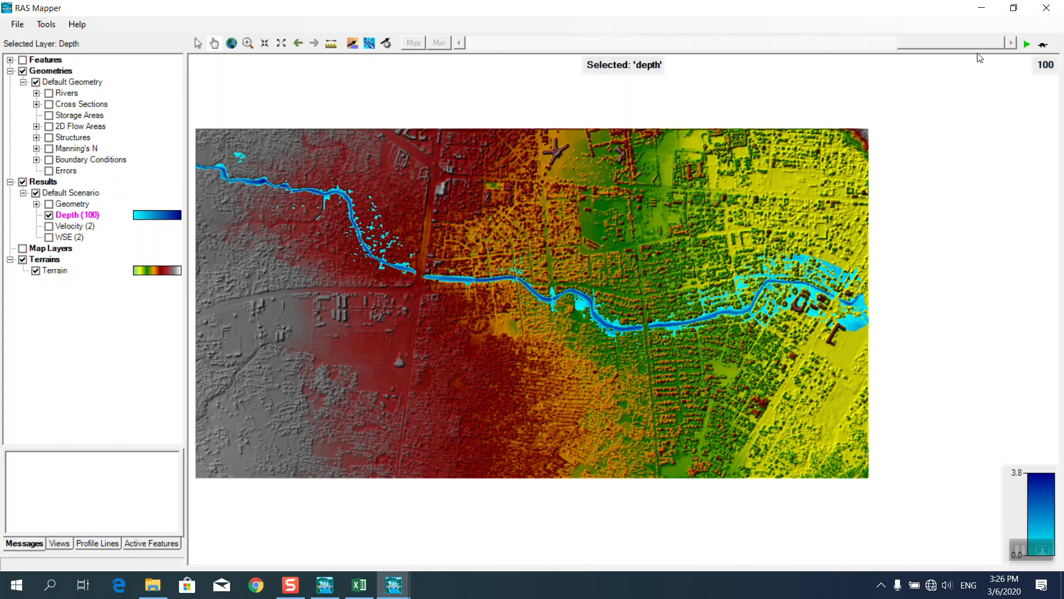
Hide the Depth layer and make Velocity the visible, active results layer.
left_click(50, 215)
left_click(49, 227)
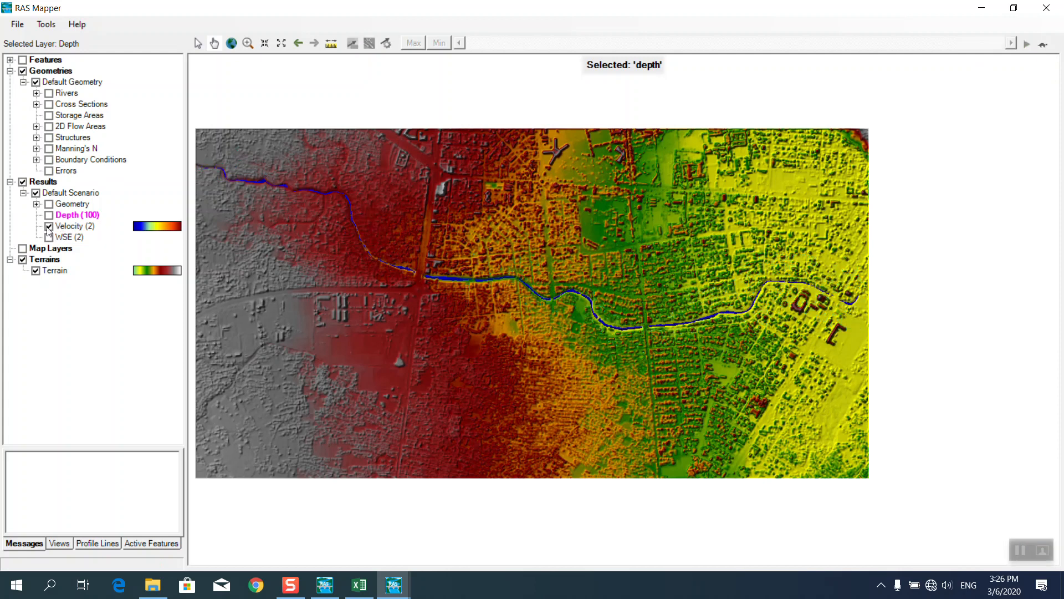
left_click(77, 226)
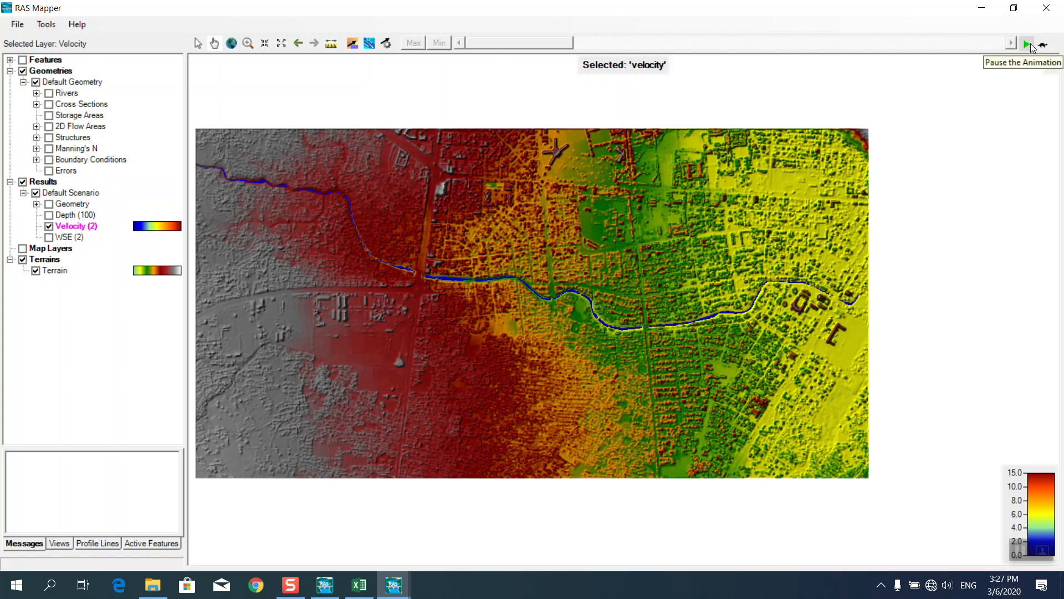
Turn on Update per Screen in the Velocity layer properties, then zoom into the river.
right_click(94, 228)
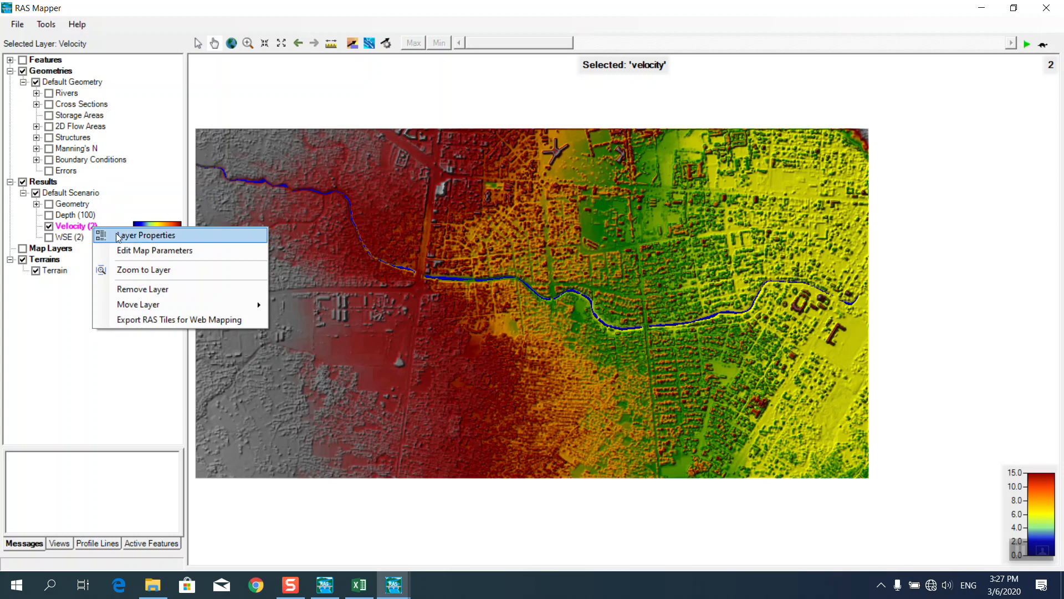
left_click(141, 235)
left_click(495, 260)
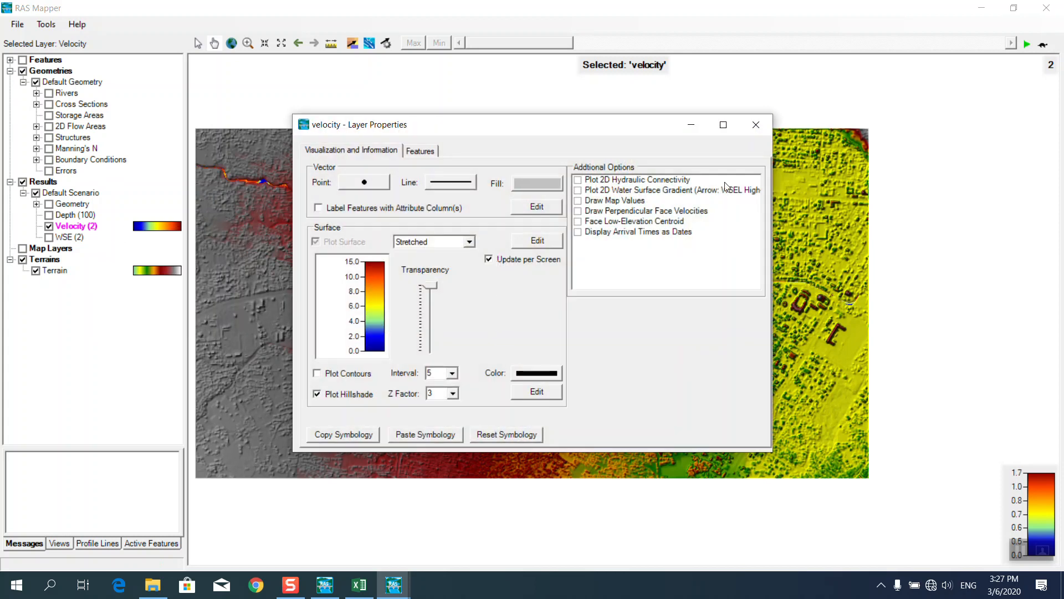
left_click(755, 124)
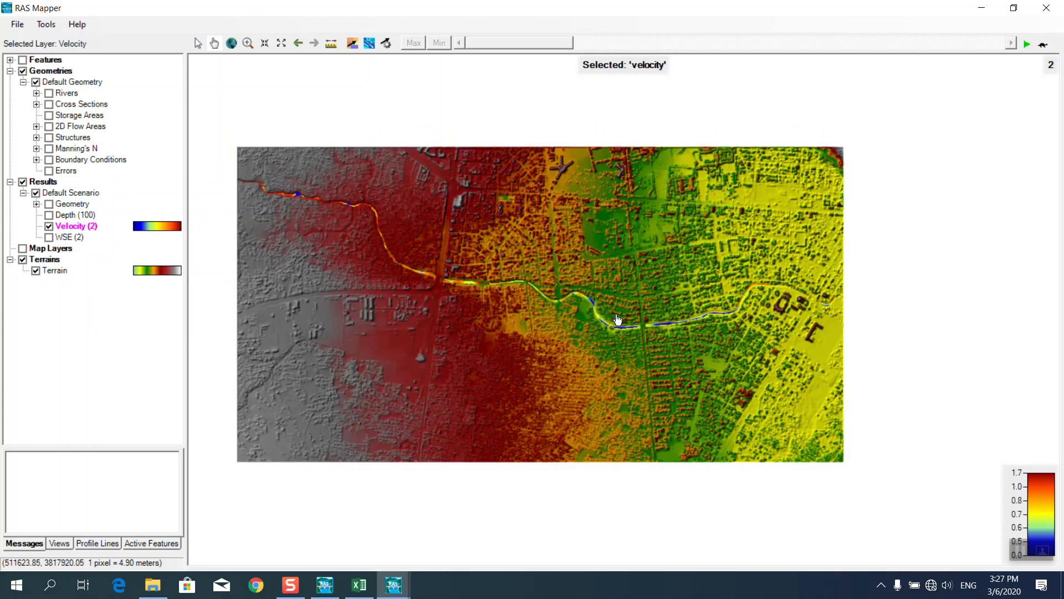
scroll(613, 318, "up", 3)
Animate the Velocity results from profile 2 through profile 100.
scroll(373, 317, "down", 1)
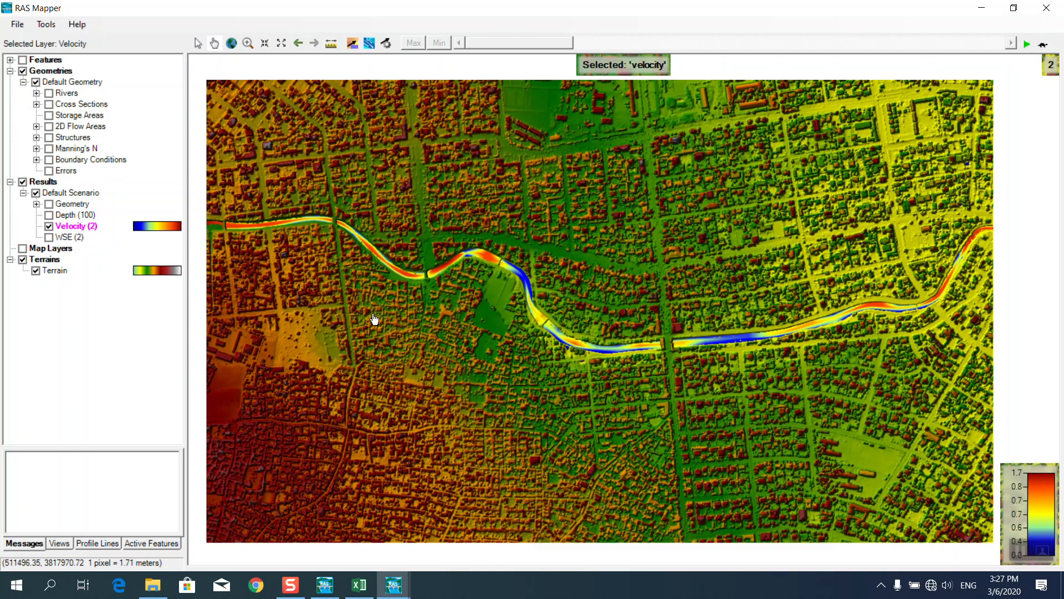
mouse_move(703, 346)
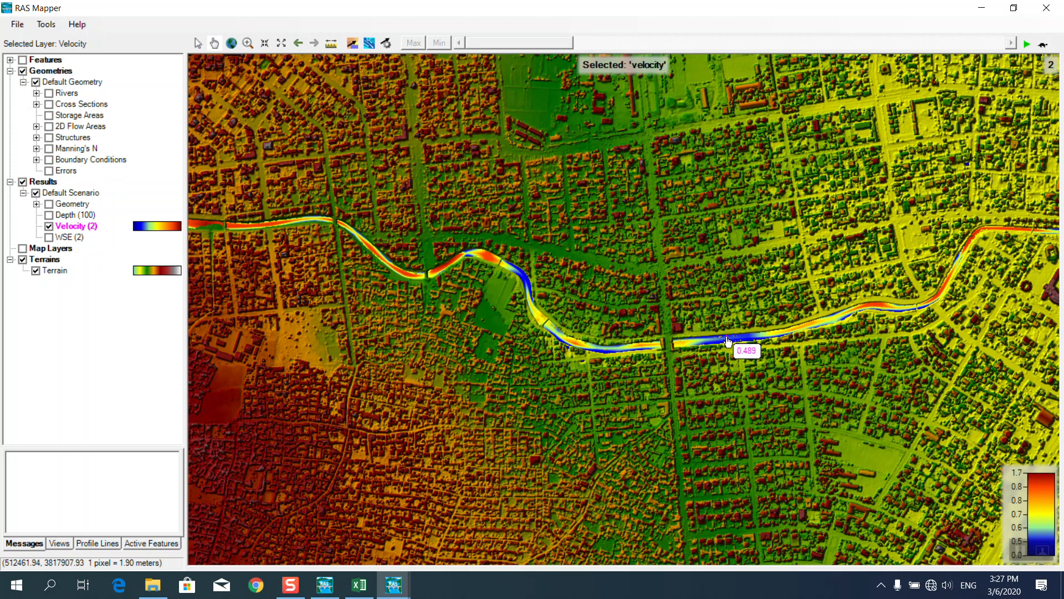
mouse_move(798, 333)
mouse_move(1024, 549)
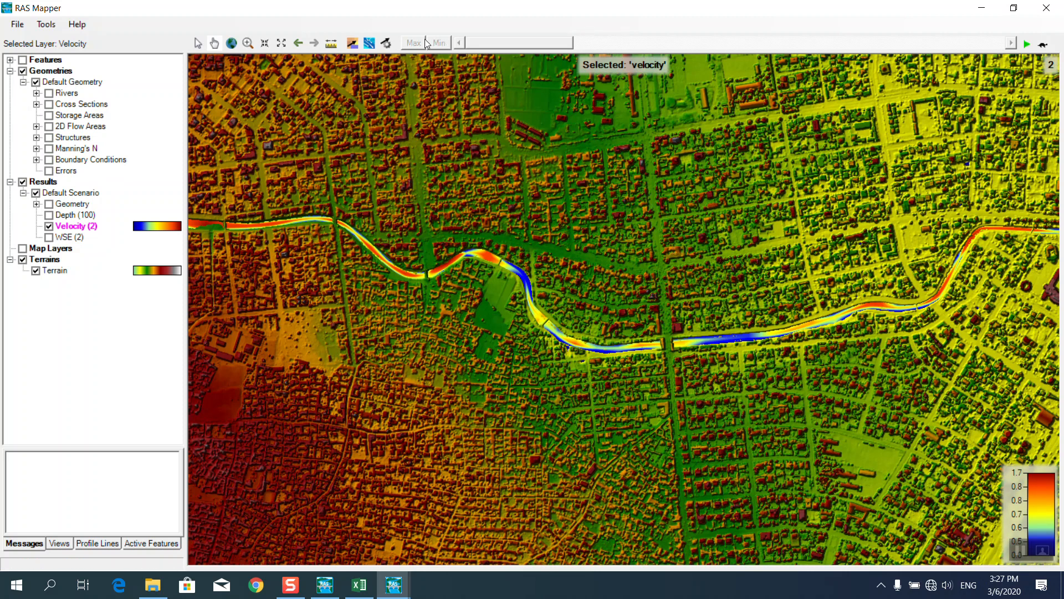
left_click(1026, 44)
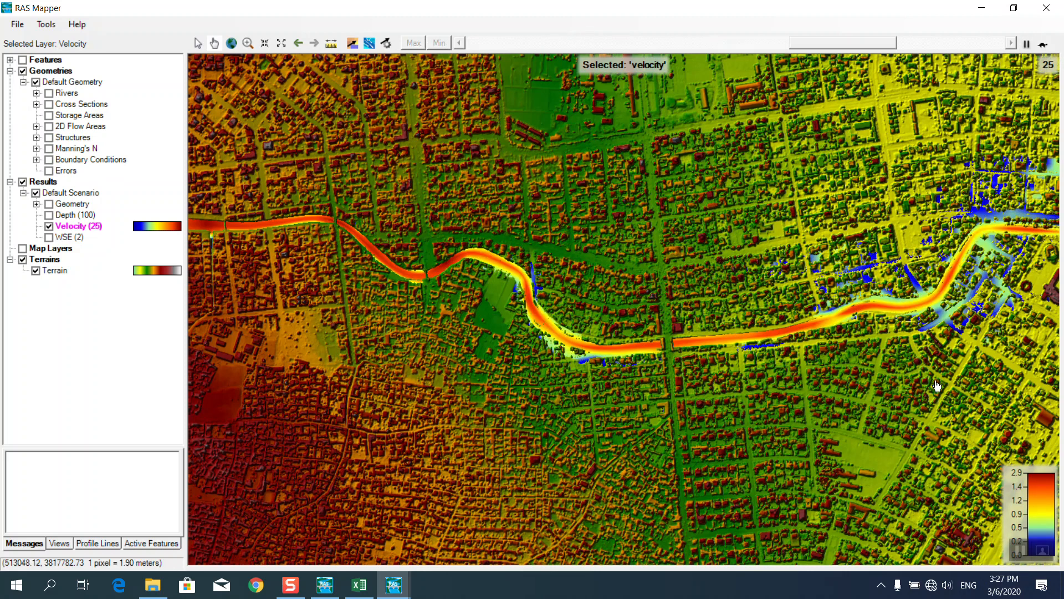
Read the velocity values at several points along the river and zoom back out.
mouse_move(930, 221)
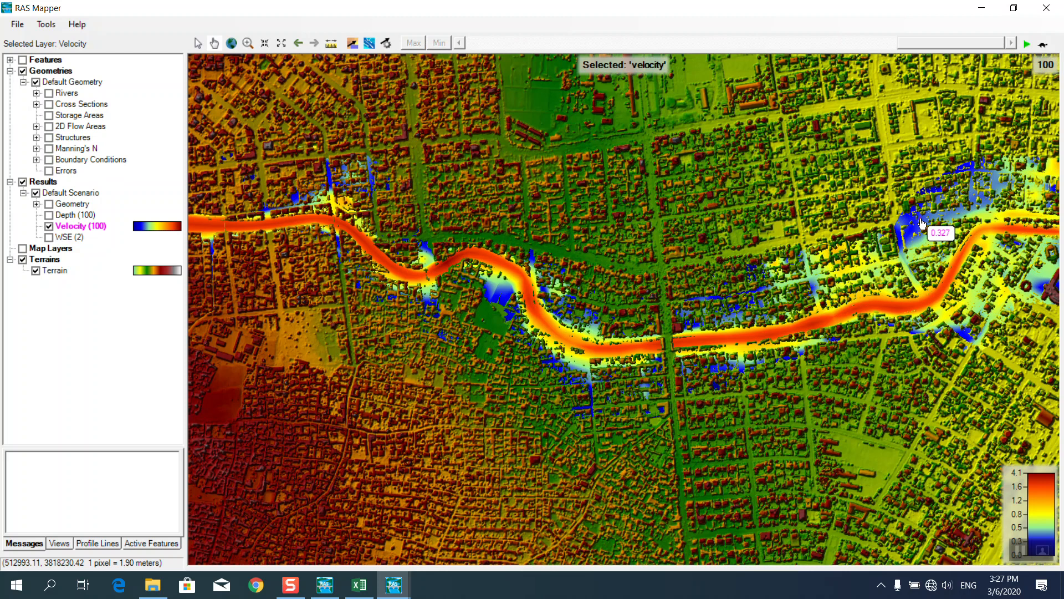
mouse_move(766, 294)
mouse_move(505, 303)
mouse_move(610, 351)
mouse_move(743, 342)
mouse_move(893, 309)
scroll(712, 372, "down", 2)
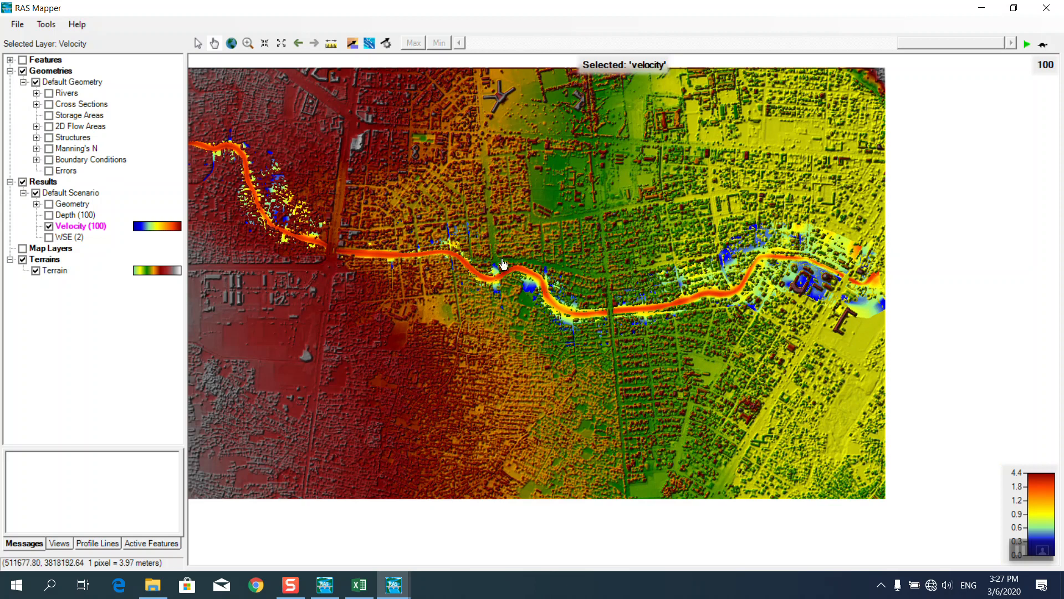
mouse_move(580, 334)
Close RAS Mapper, minimize Excel and File Explorer, and refresh the desktop.
left_click(1035, 15)
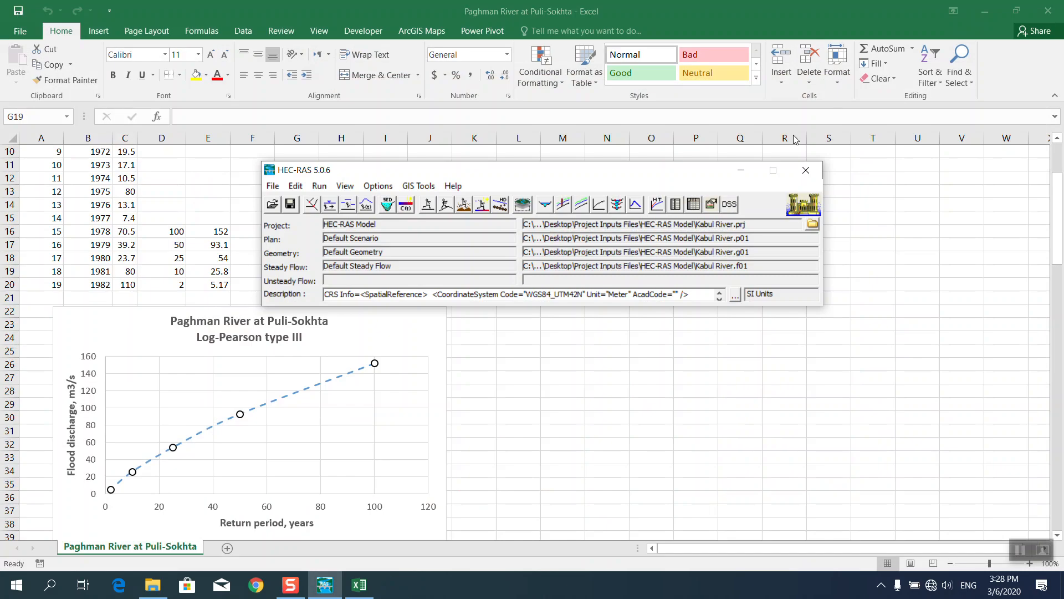
left_click(994, 11)
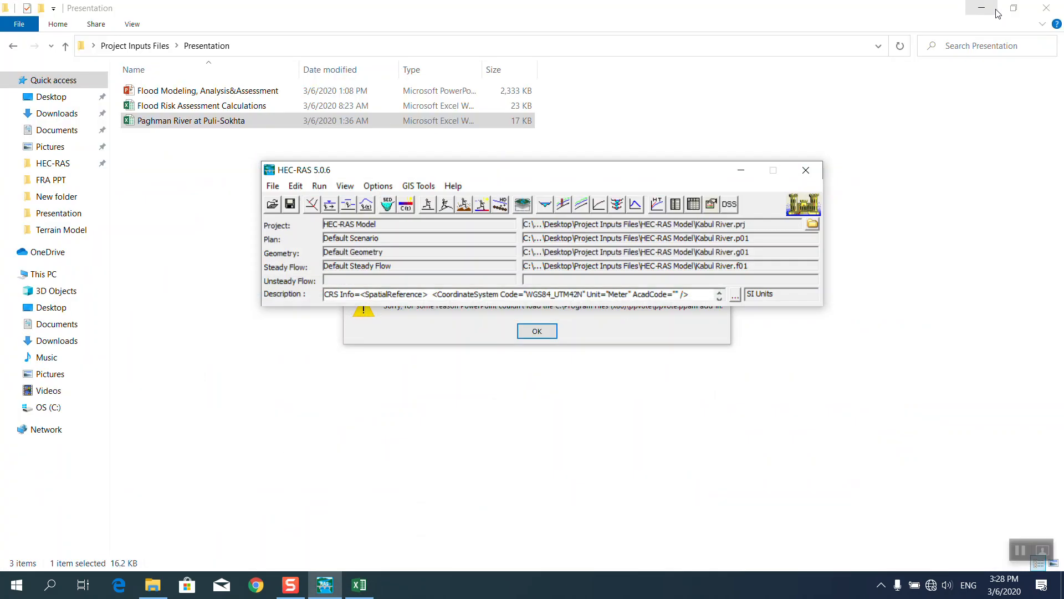
left_click(982, 8)
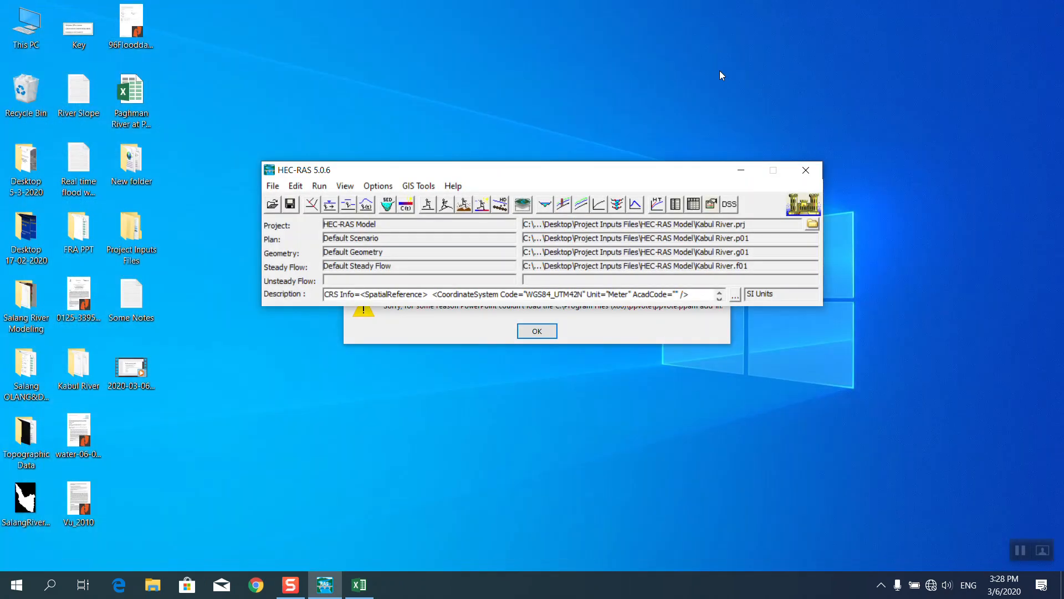
right_click(720, 71)
left_click(748, 113)
Dismiss the PowerPoint add-in warning, refresh the desktop, and shift the HEC-RAS window right.
left_click(626, 327)
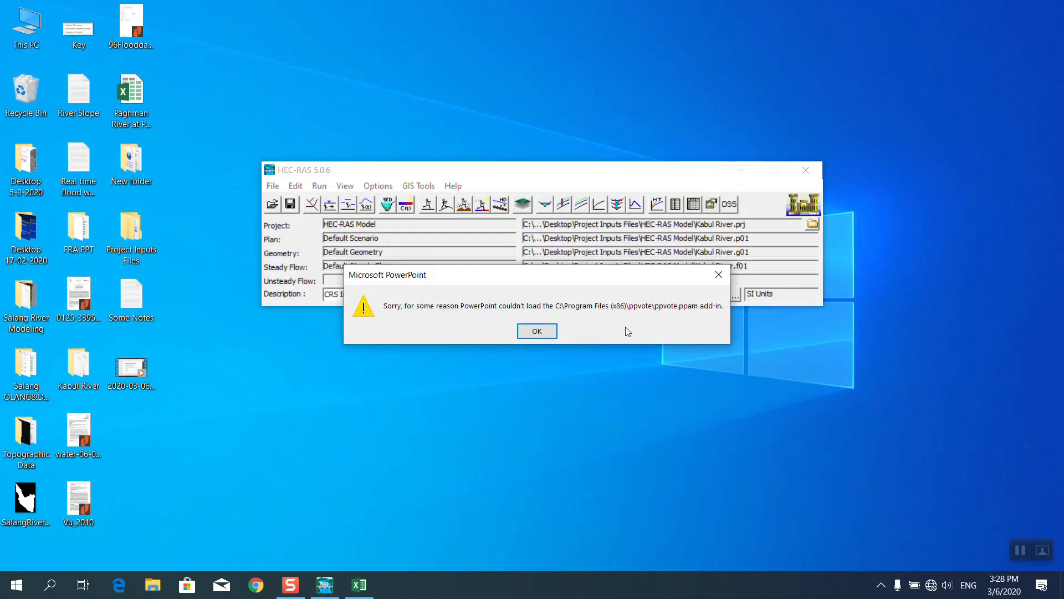
left_click(534, 332)
right_click(510, 111)
left_click(534, 151)
left_click_drag(499, 168, 543, 172)
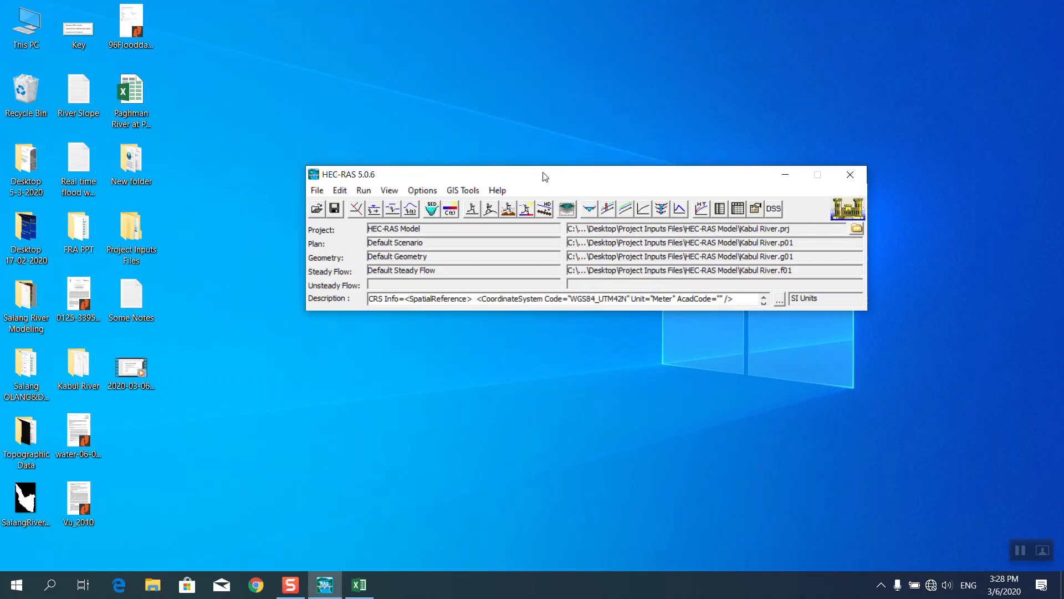
left_click(318, 190)
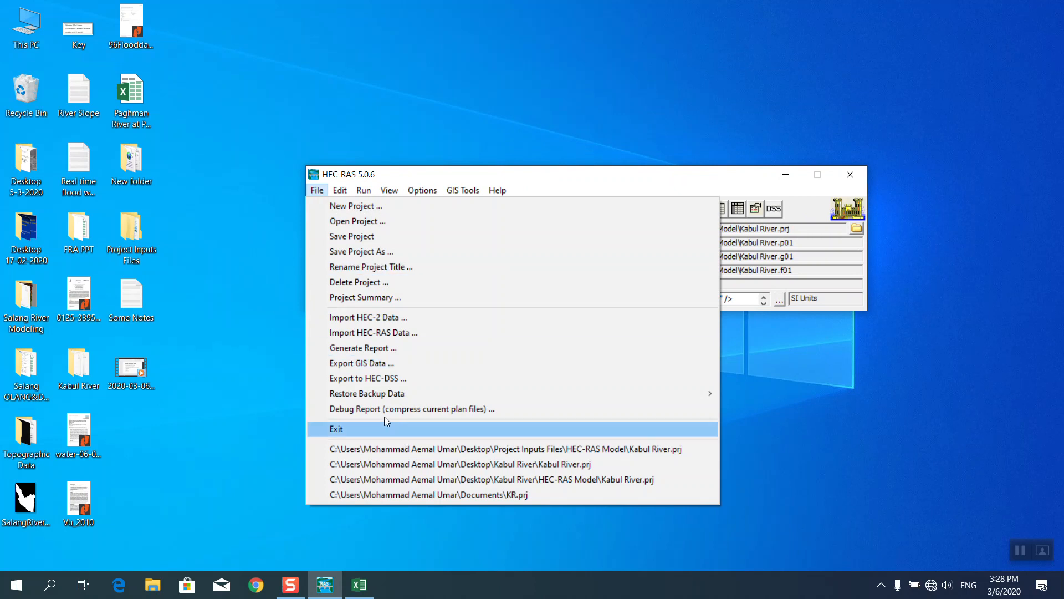
Open Export GIS Data and include Water Surface Extents in the export.
left_click(337, 366)
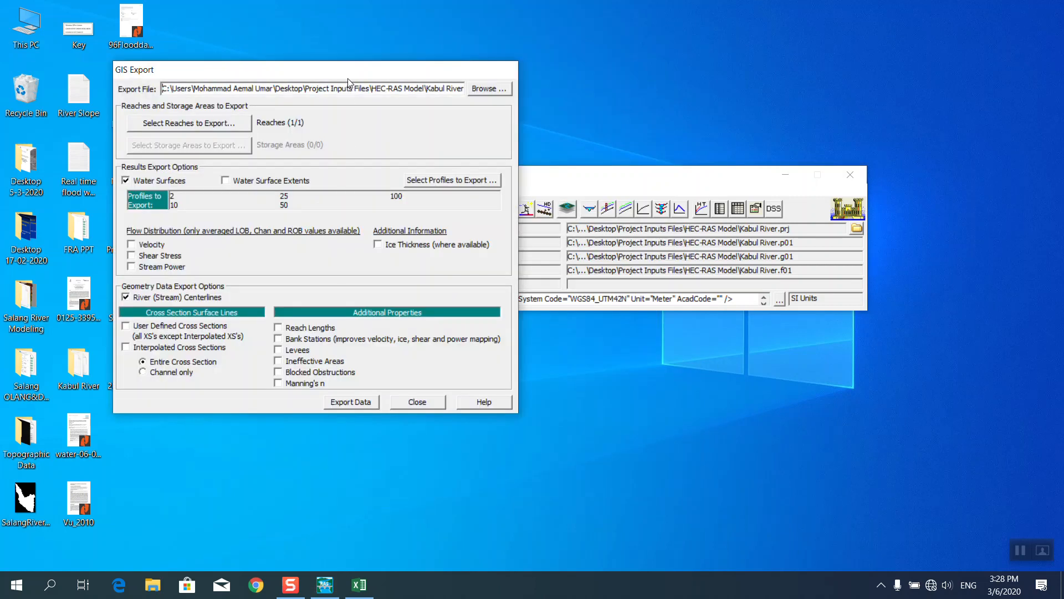
left_click_drag(425, 89, 512, 101)
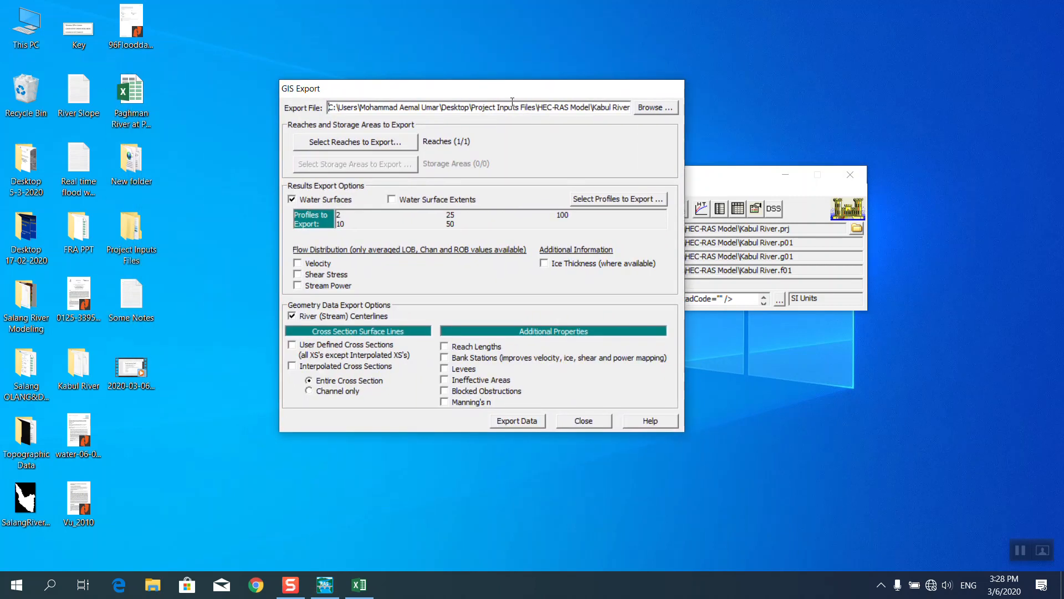
left_click(391, 201)
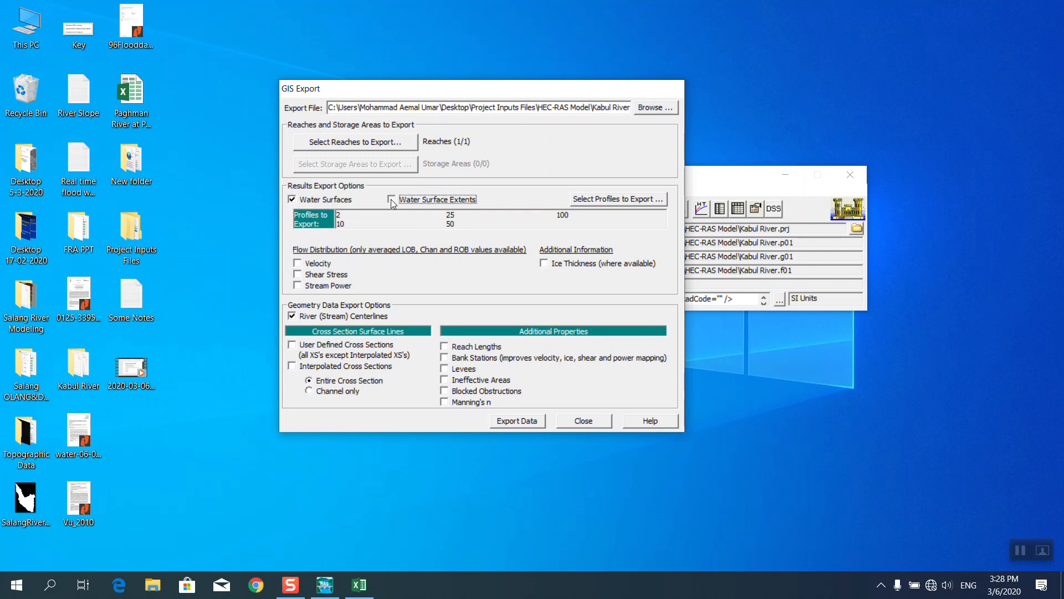
Select all five profiles, 2 through 100, for export.
left_click(599, 203)
left_click(351, 358)
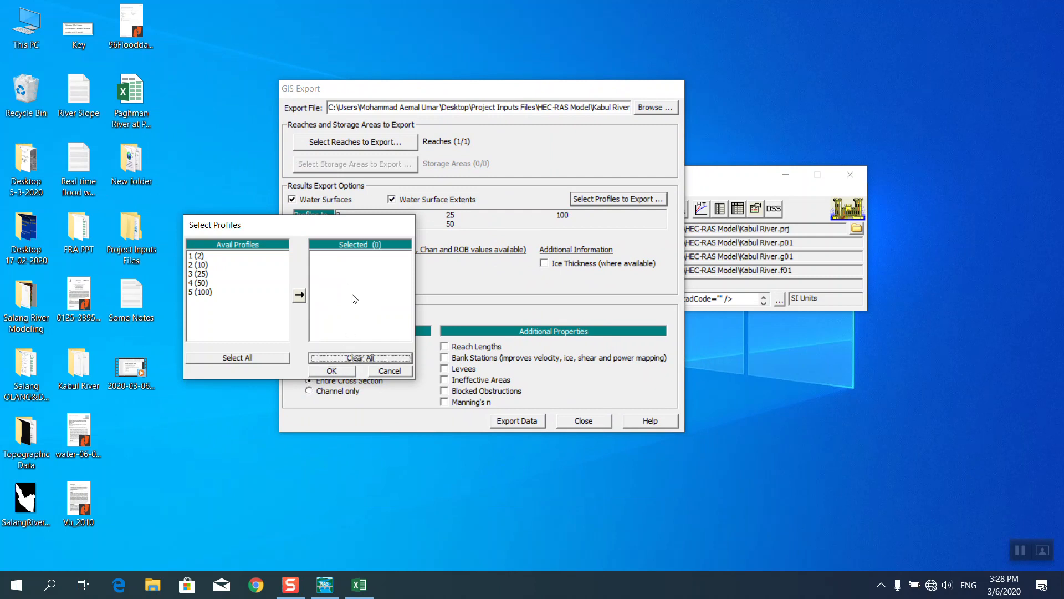
double_click(207, 292)
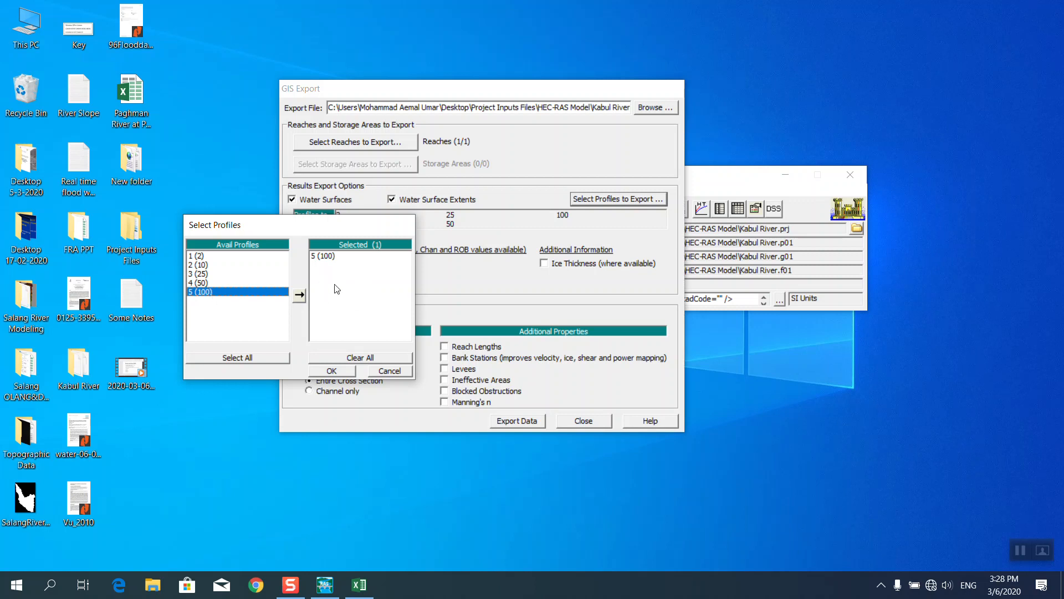
left_click(333, 356)
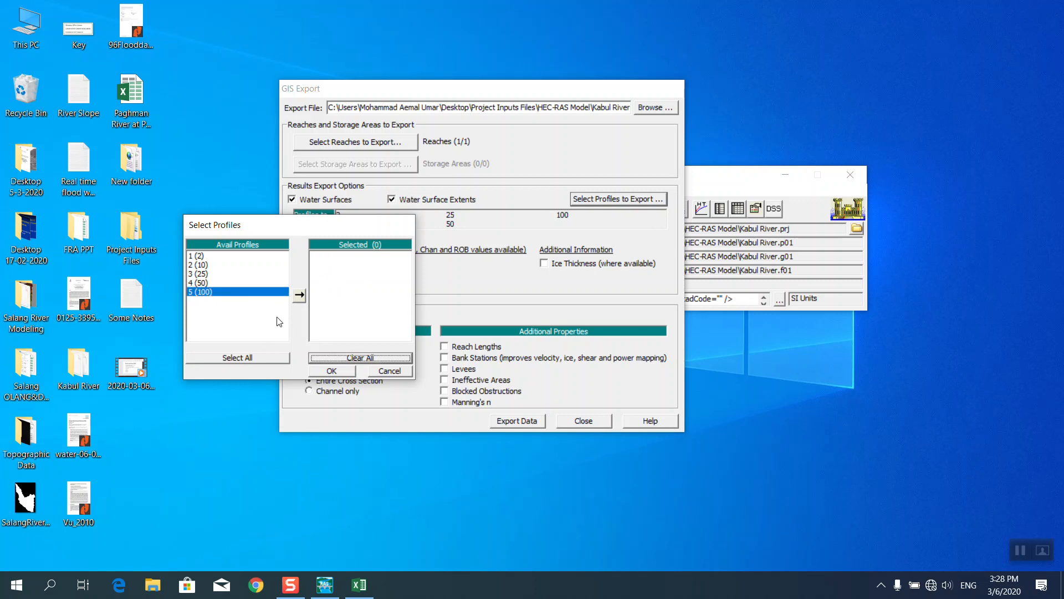
left_click(233, 358)
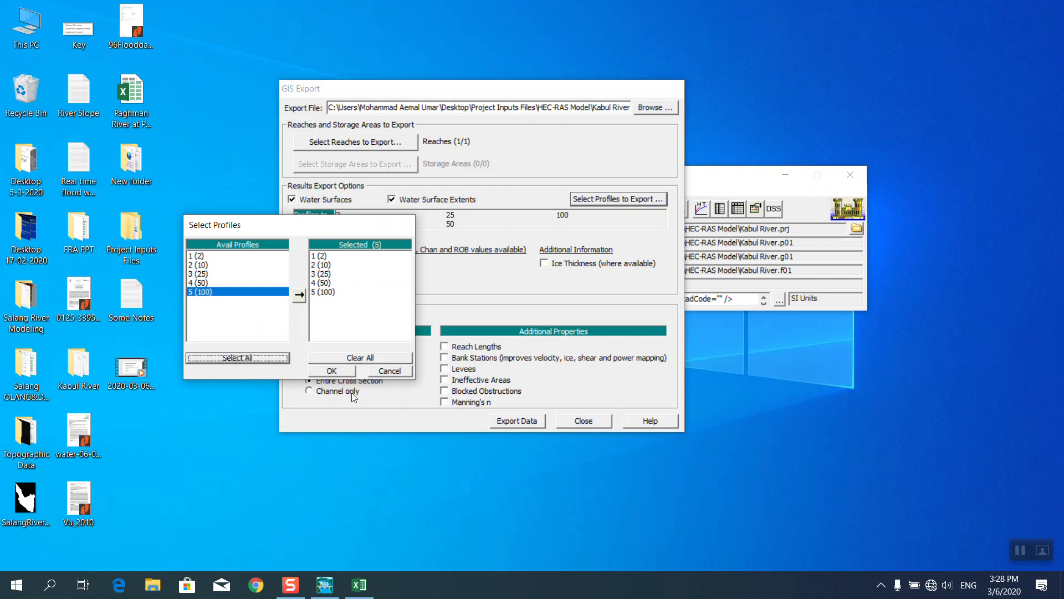
Confirm the five profiles, add Velocity to the exported results, and browse for the export file.
left_click(332, 371)
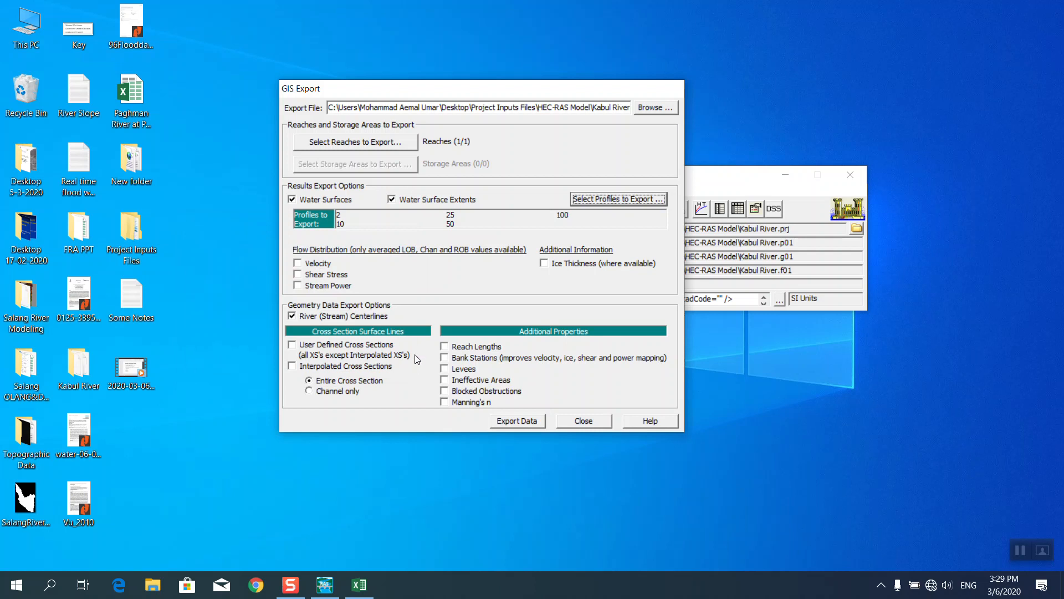
left_click(297, 264)
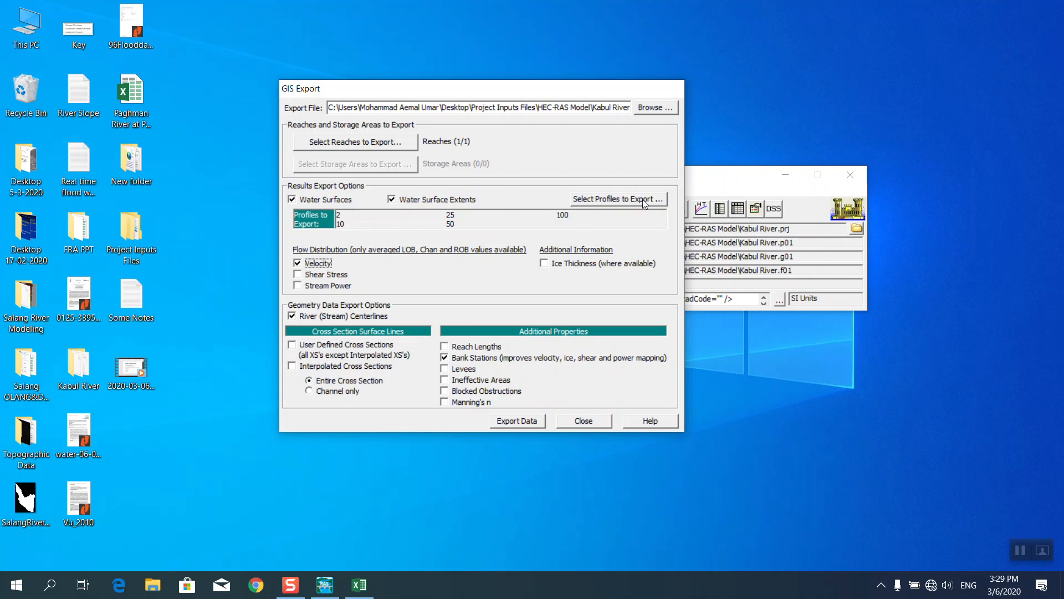
left_click(656, 108)
Save the export as Training Project in Desktop > Project Inputs Files > GIS-HEC GeoRAS Preprocessing and export it.
left_click_drag(625, 185, 620, 116)
left_click(352, 217)
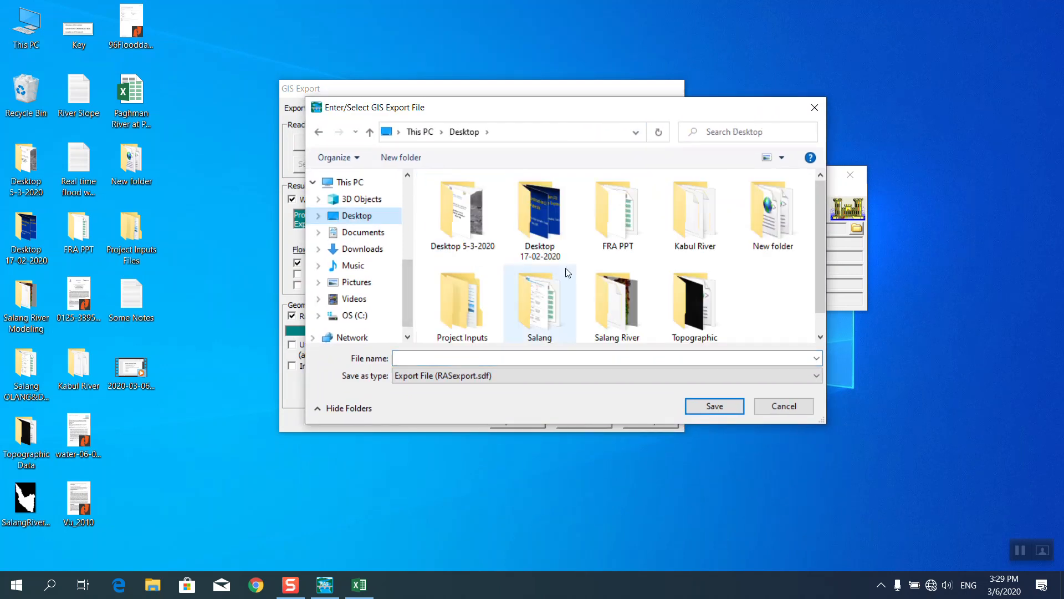
double_click(477, 317)
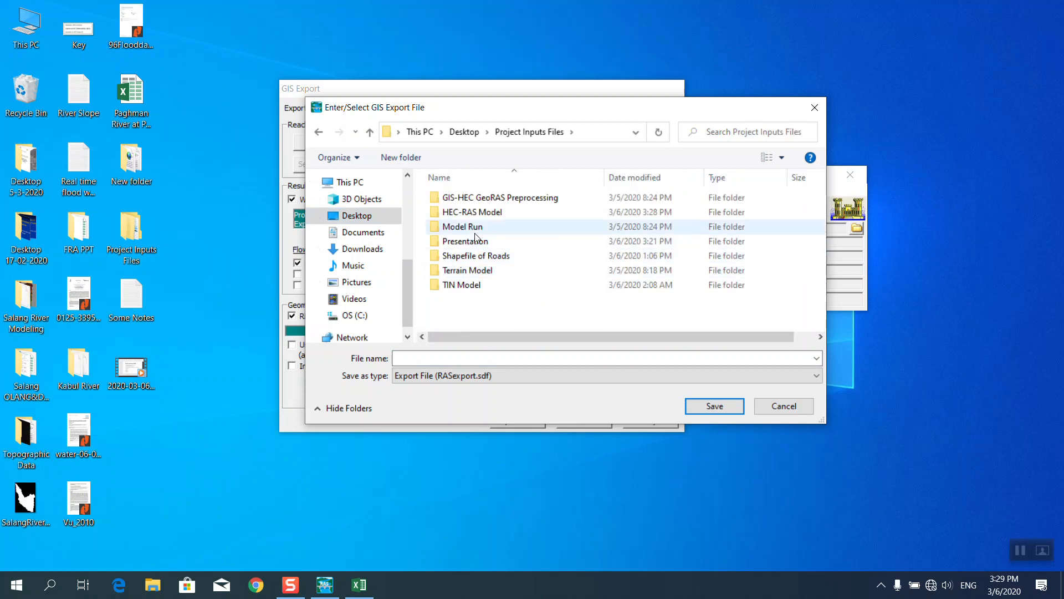
double_click(493, 199)
left_click(470, 359)
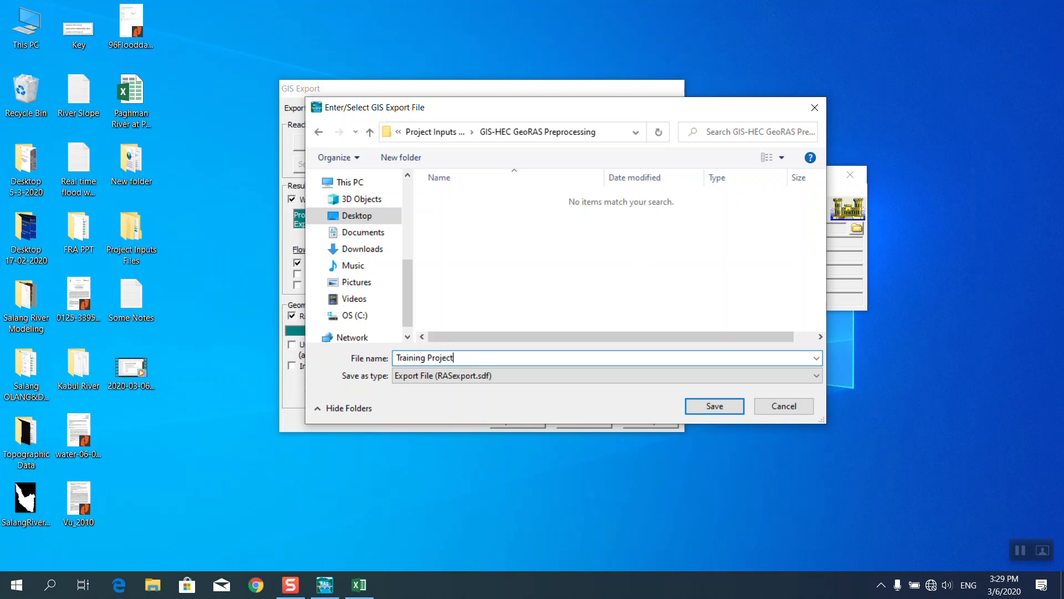
left_click(706, 407)
left_click(542, 417)
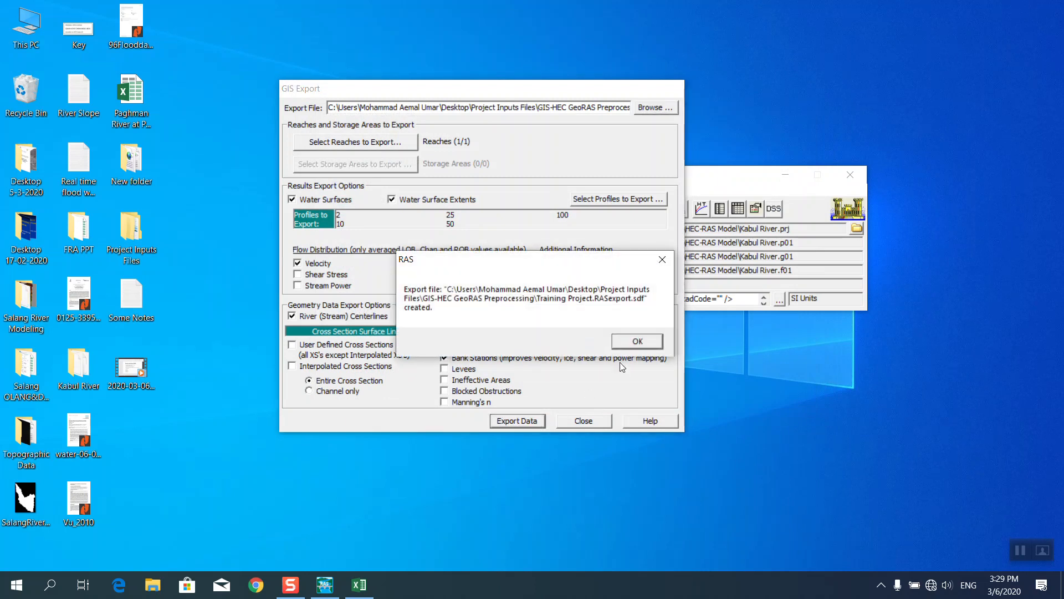
Dismiss the export message and show a maximized Profile Plot with Critical Depth added.
left_click(637, 341)
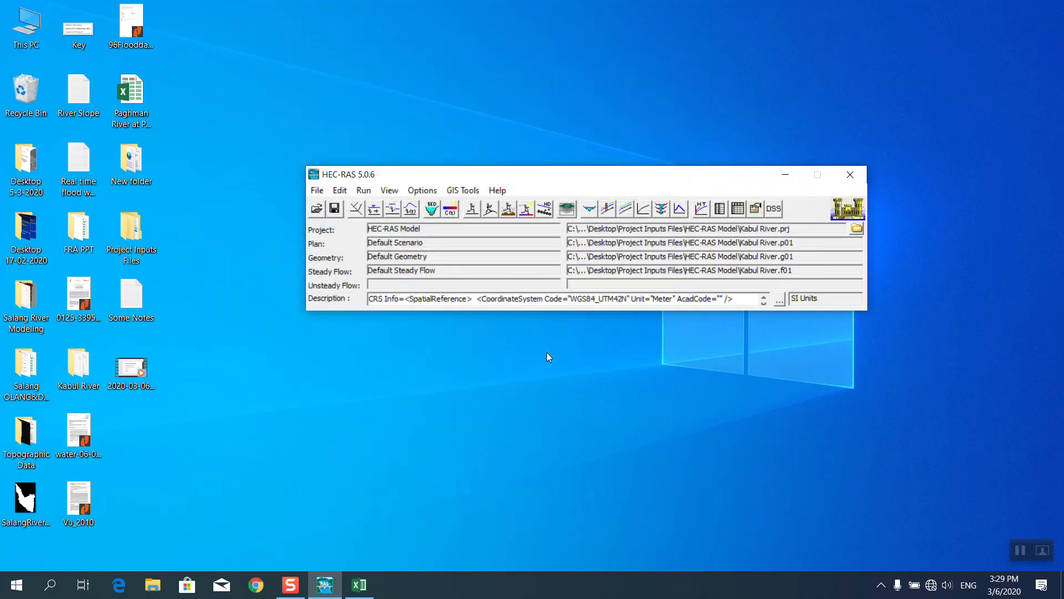
left_click(608, 208)
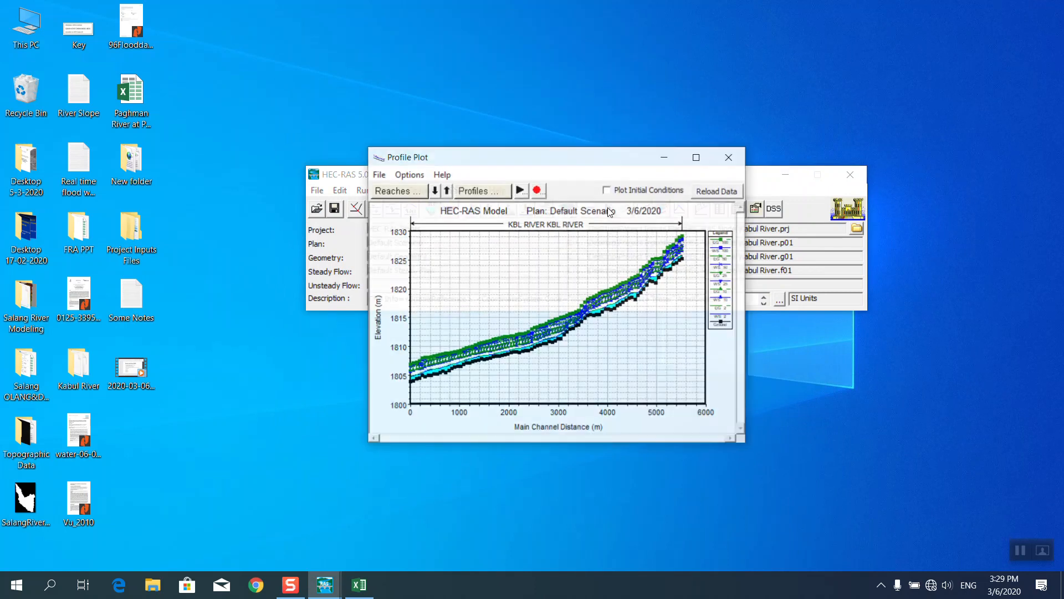
left_click(693, 155)
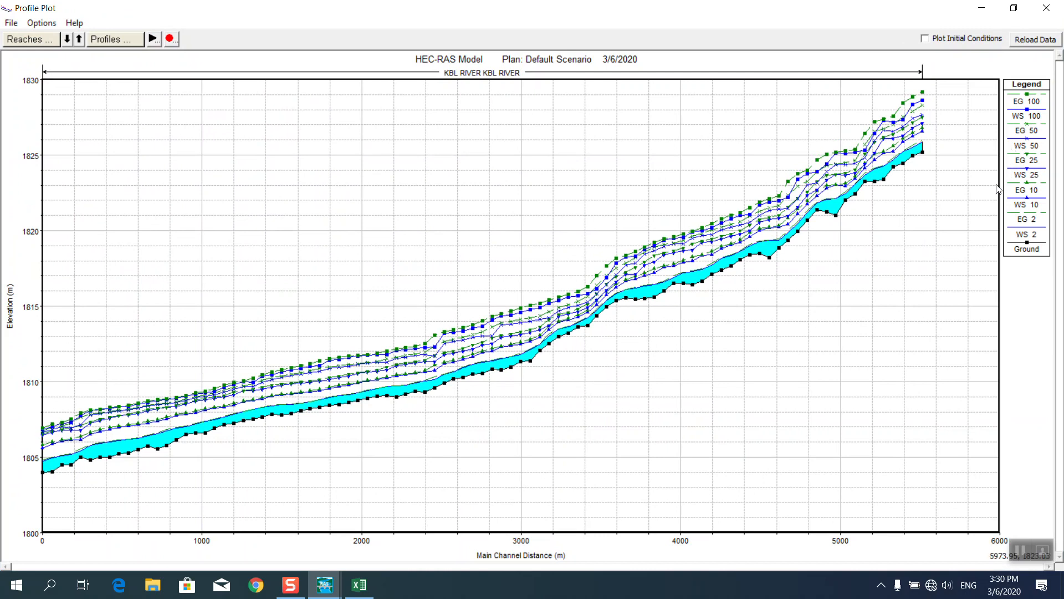
right_click(625, 171)
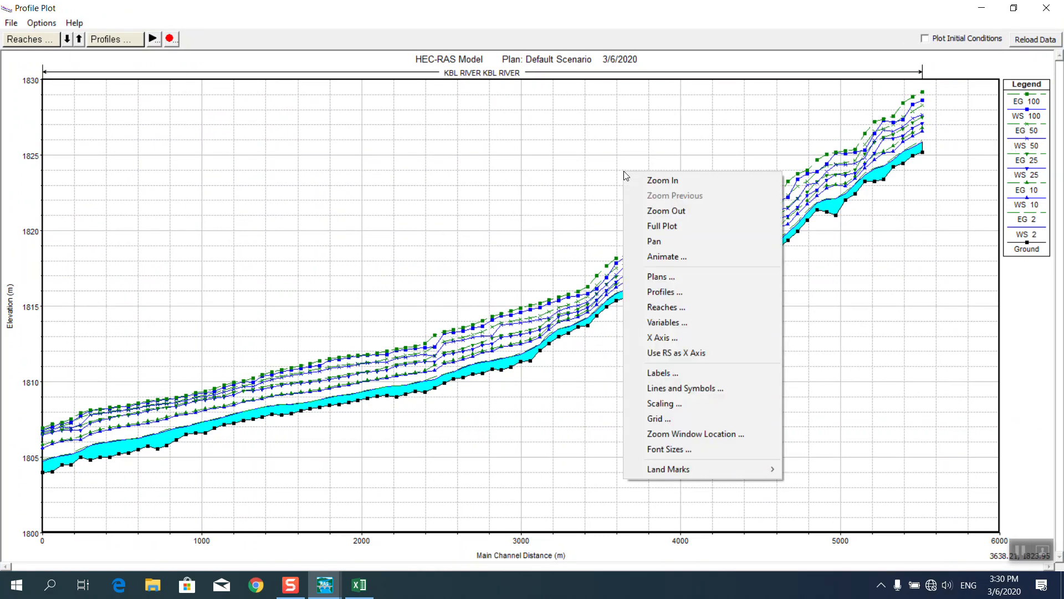
left_click(664, 322)
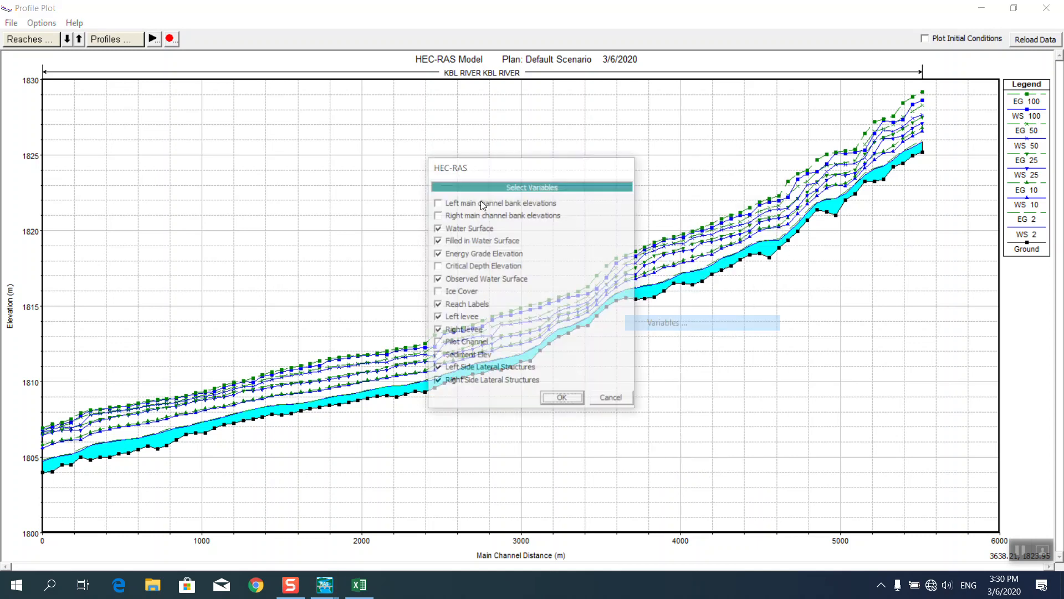
left_click(438, 266)
left_click(564, 400)
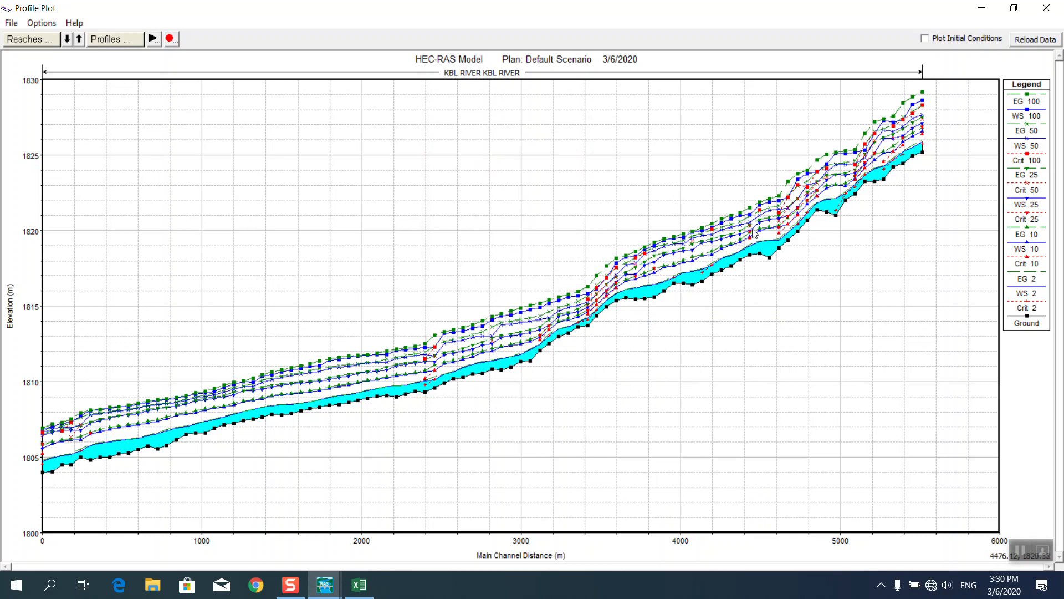
Label the profile plot with River Stationing landmarks.
right_click(510, 205)
right_click(540, 176)
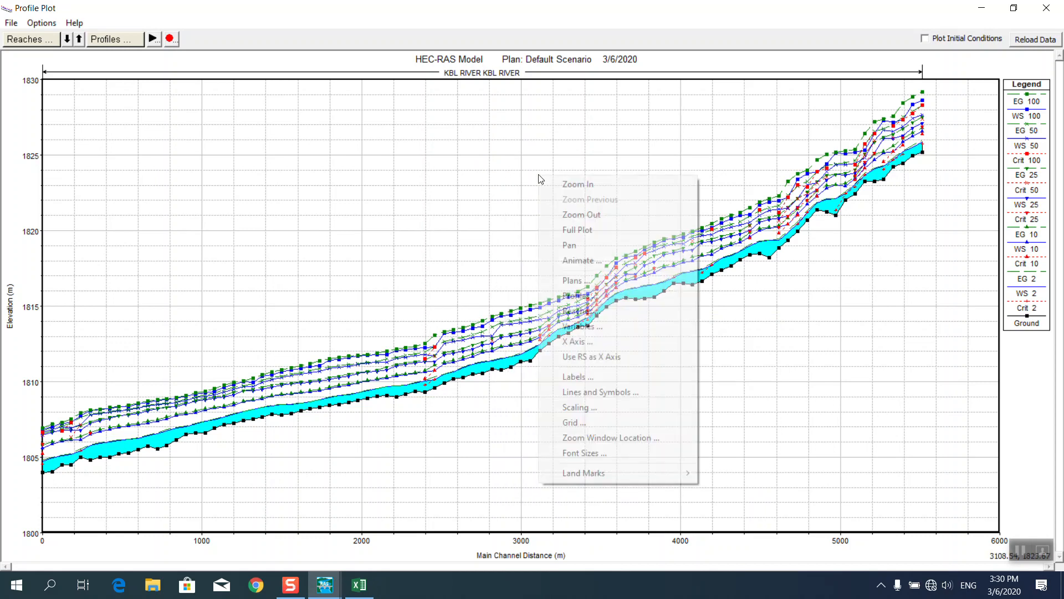
mouse_move(589, 472)
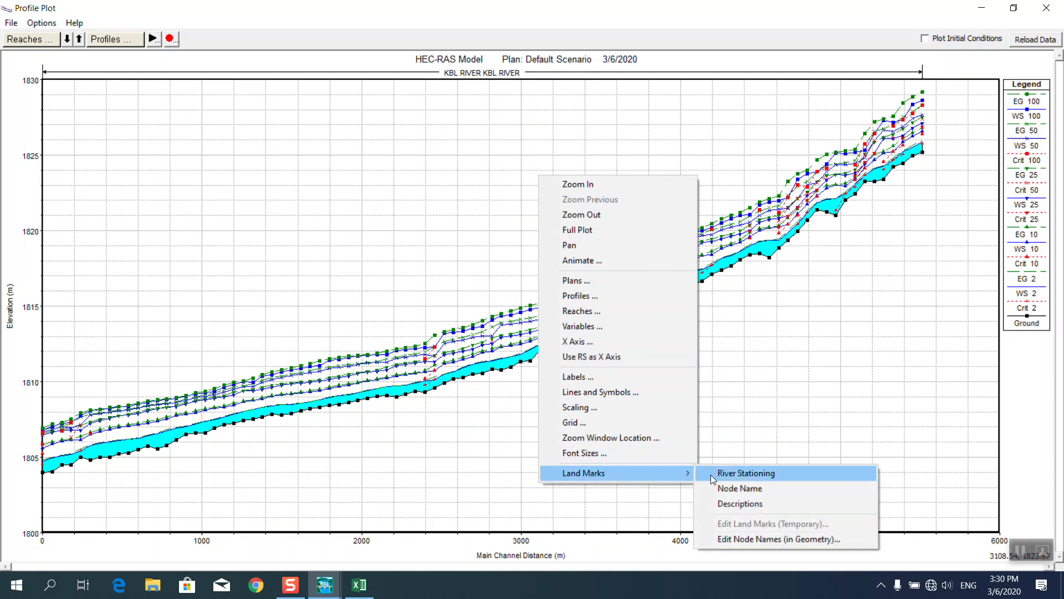
left_click(713, 475)
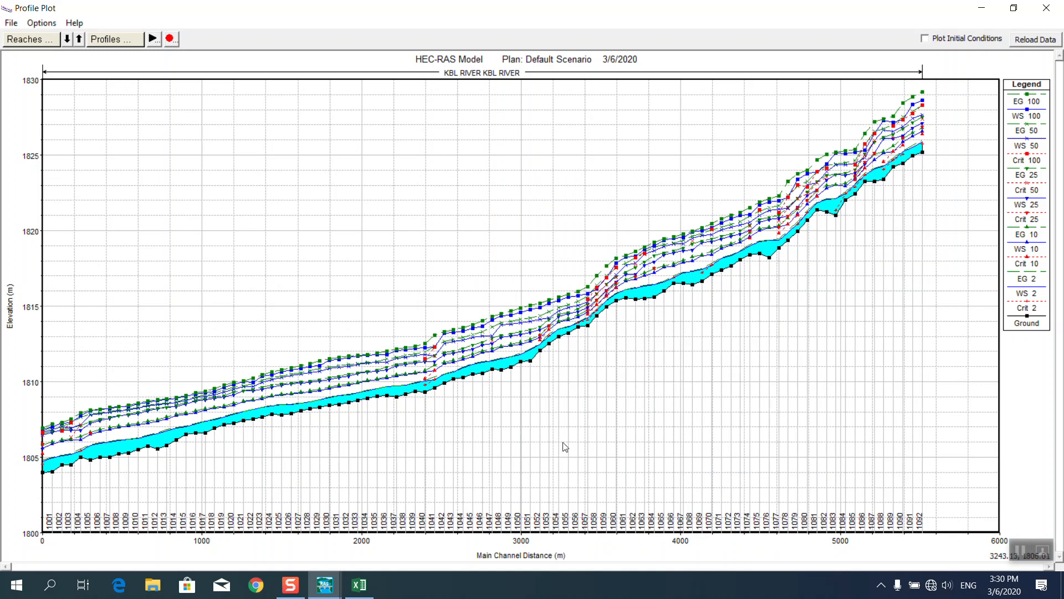
Set the profile plot's Ground line symbol size to 1.
right_click(445, 207)
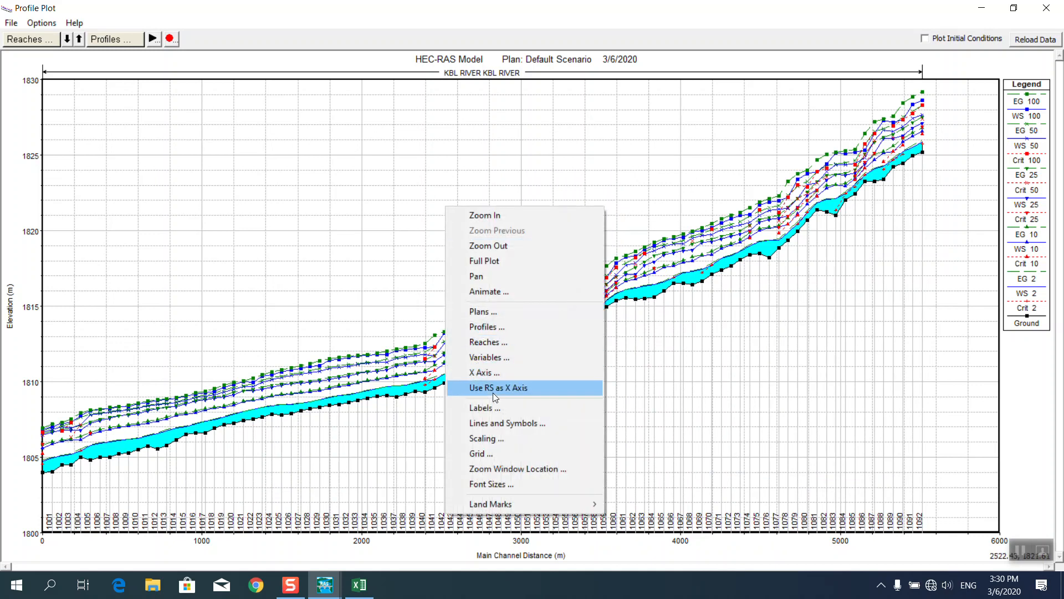
left_click(500, 424)
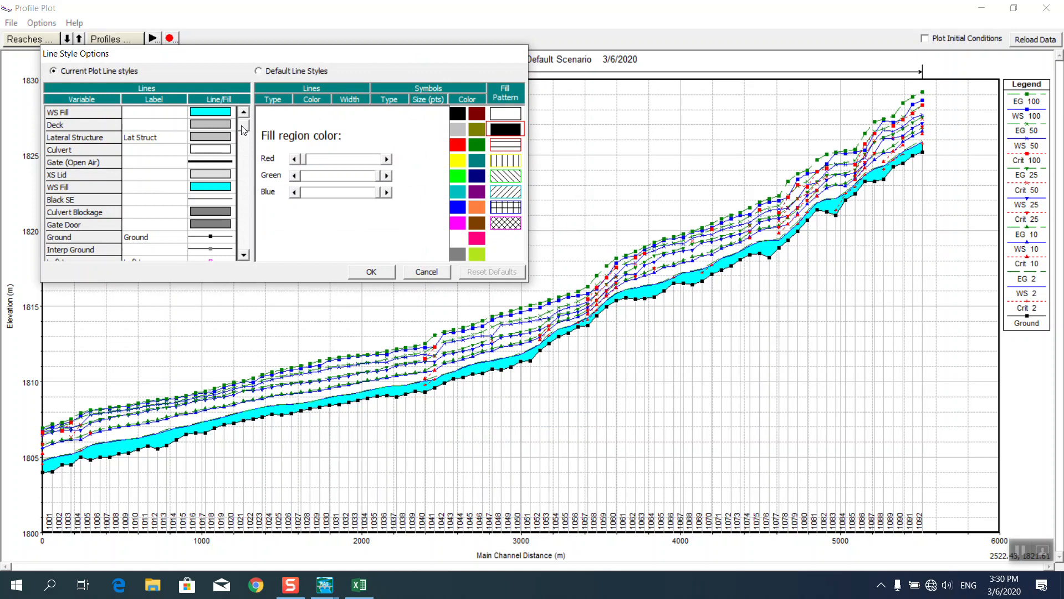
scroll(244, 131, "down", 1)
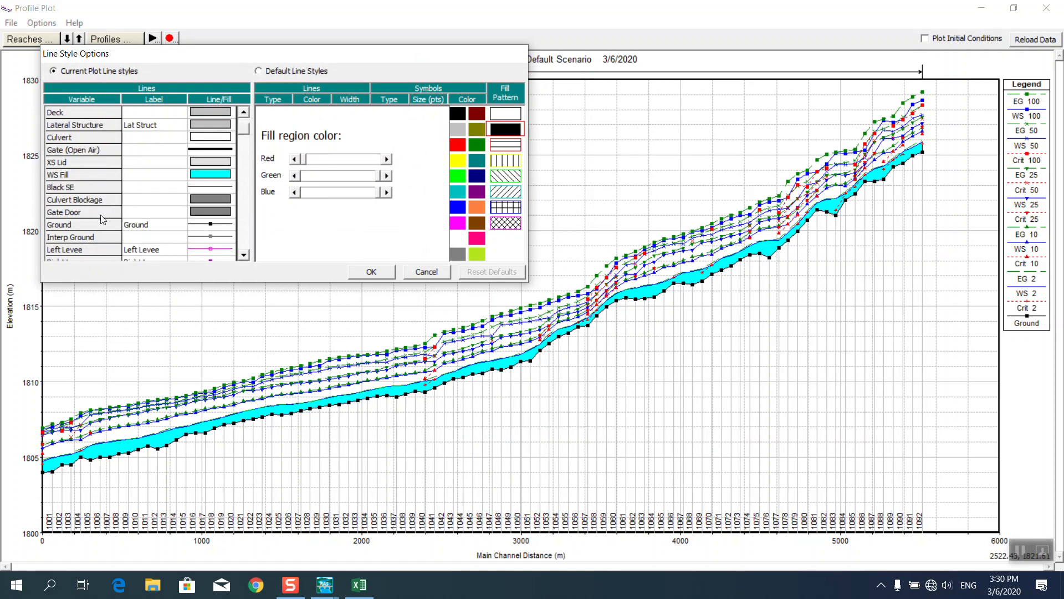
left_click(87, 228)
left_click(426, 117)
left_click(384, 270)
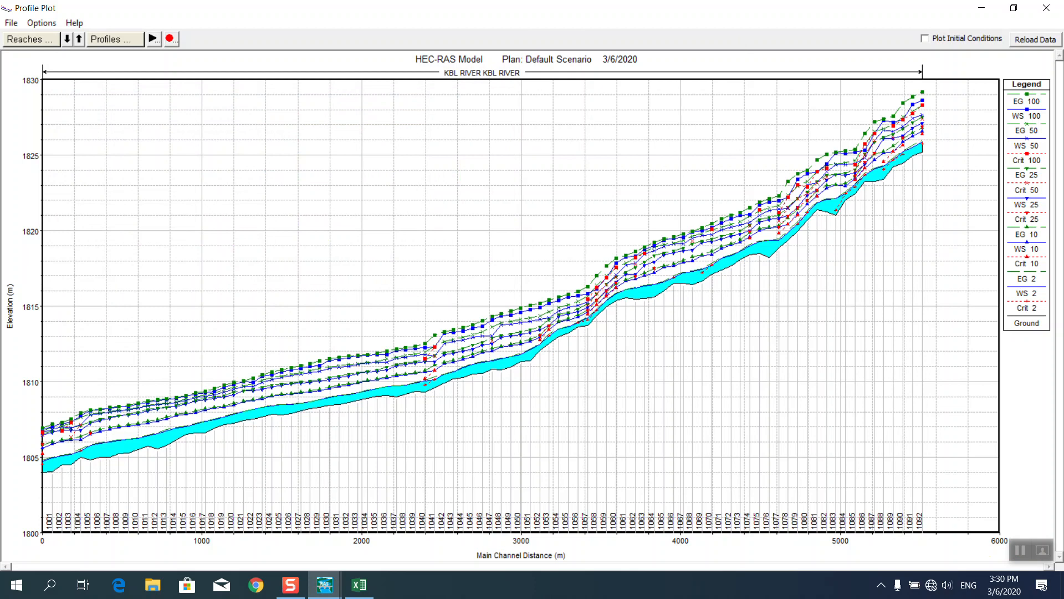
Close the profile plot and open a maximized Cross Section plot, keeping its variables.
left_click(1049, 7)
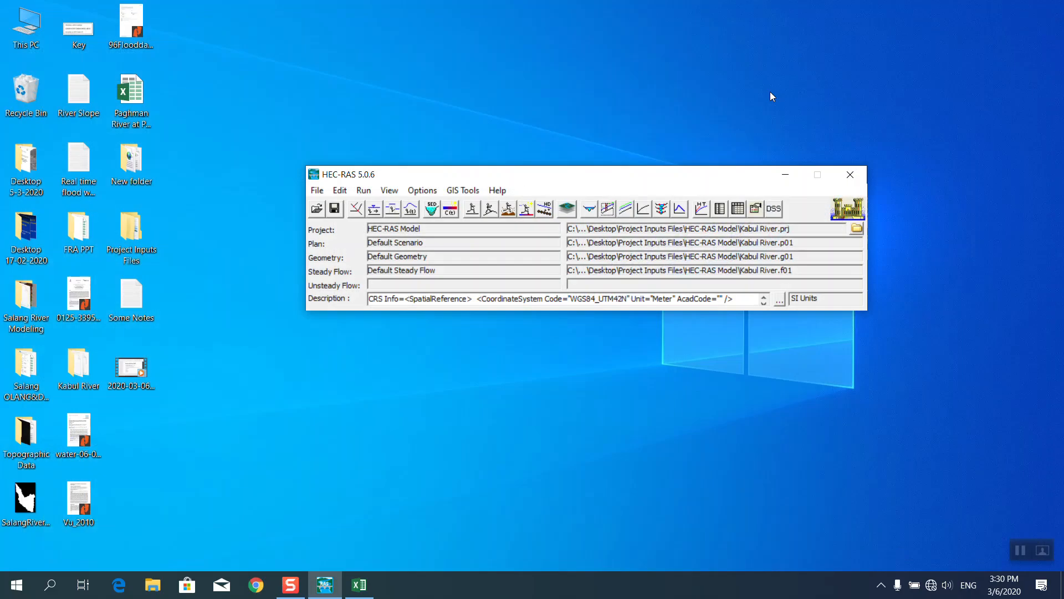
left_click(588, 210)
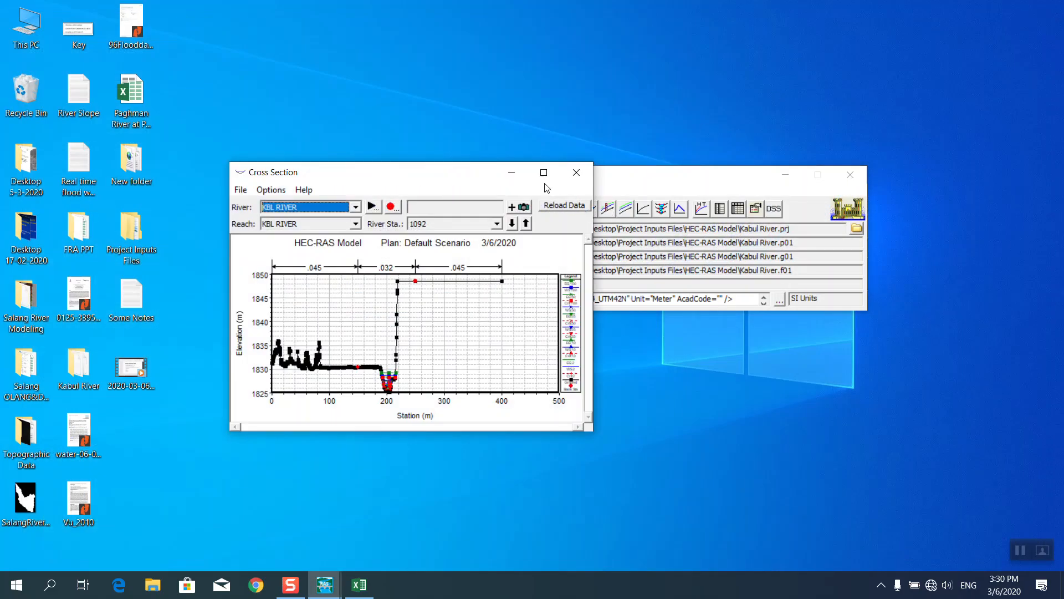
left_click(544, 174)
right_click(458, 415)
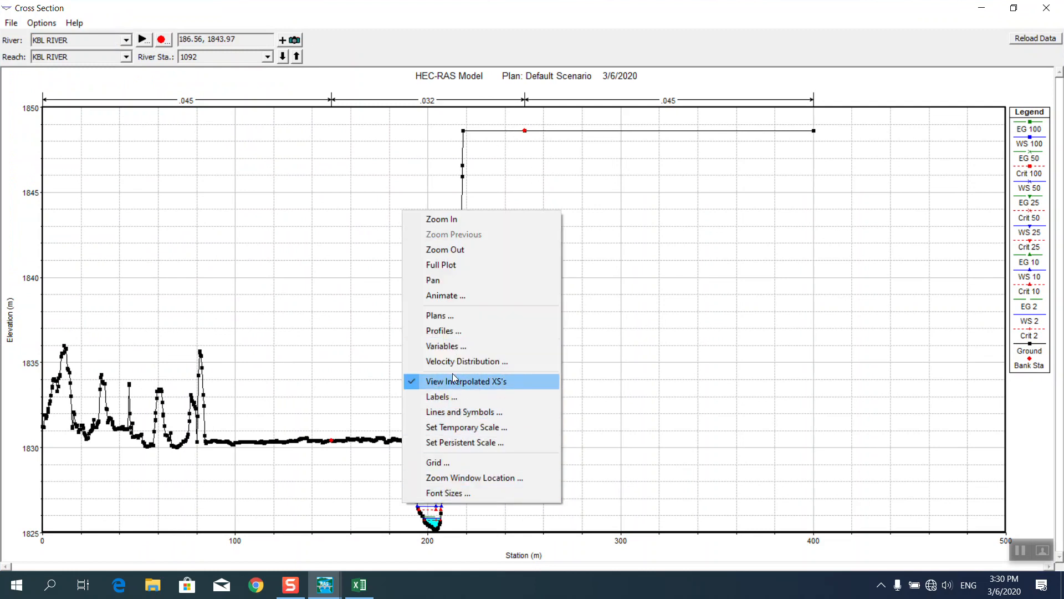
left_click(449, 346)
left_click(562, 361)
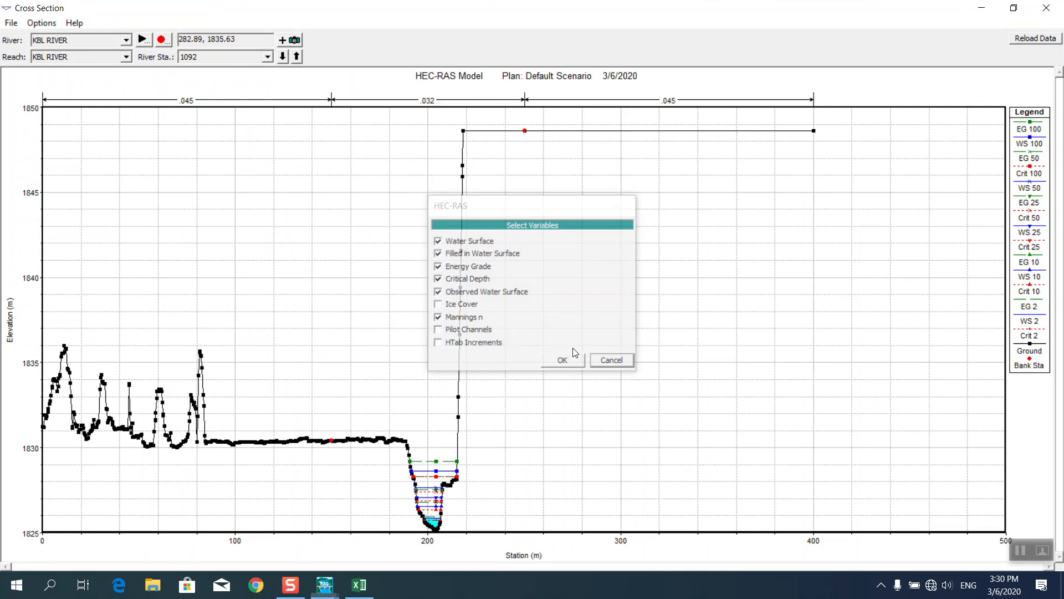
Set the cross-section Ground line symbol size to 1.
right_click(370, 334)
left_click(394, 208)
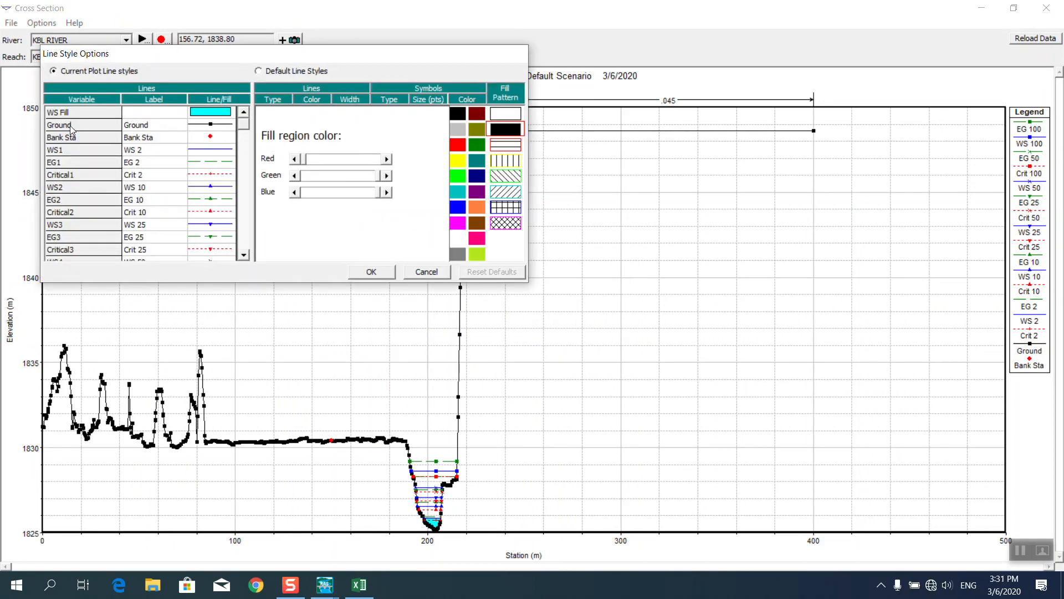
left_click(71, 127)
left_click(431, 119)
left_click(393, 270)
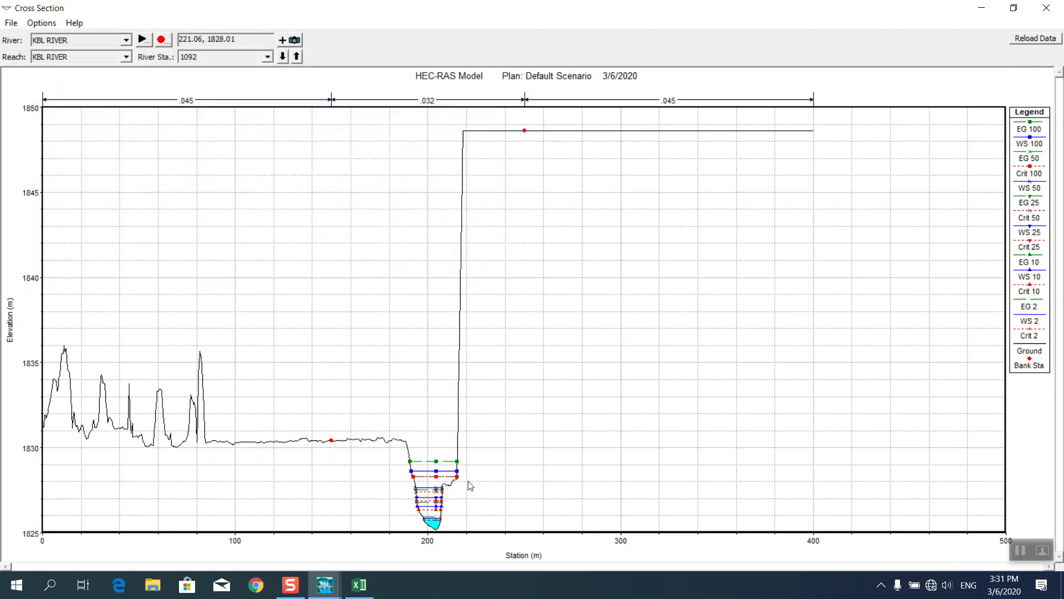
Step through cross sections 1000 to 1009, then close the plot with Alt+F4.
left_click(297, 56)
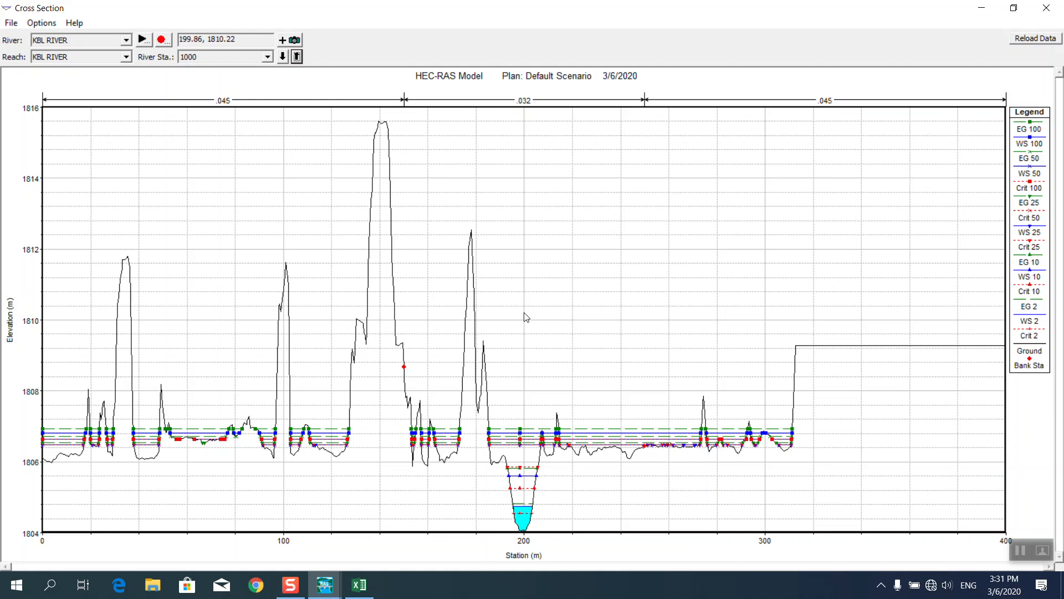
left_click(297, 57)
left_click(297, 56)
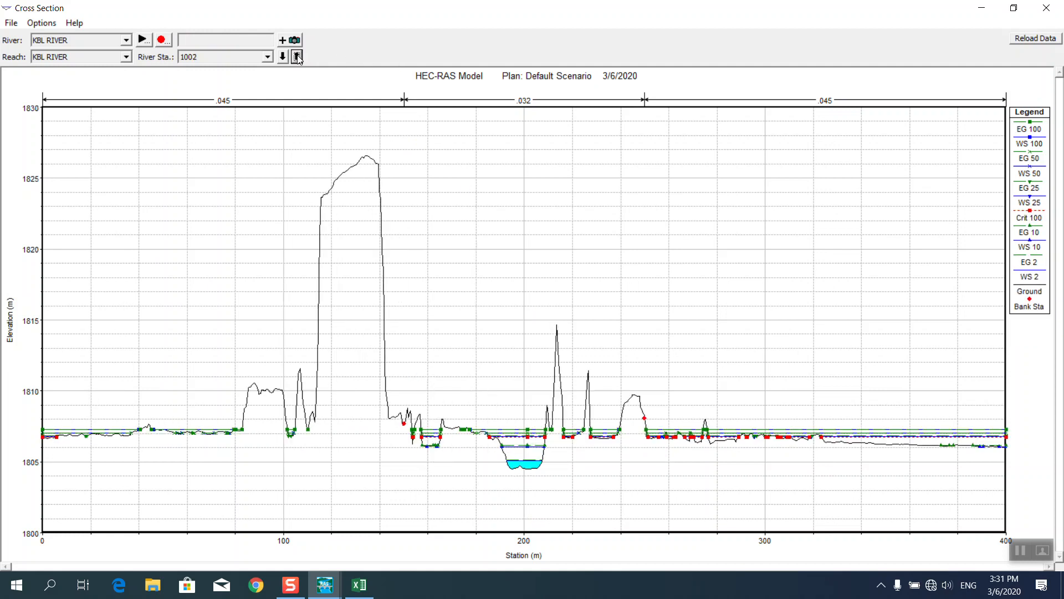
left_click(297, 56)
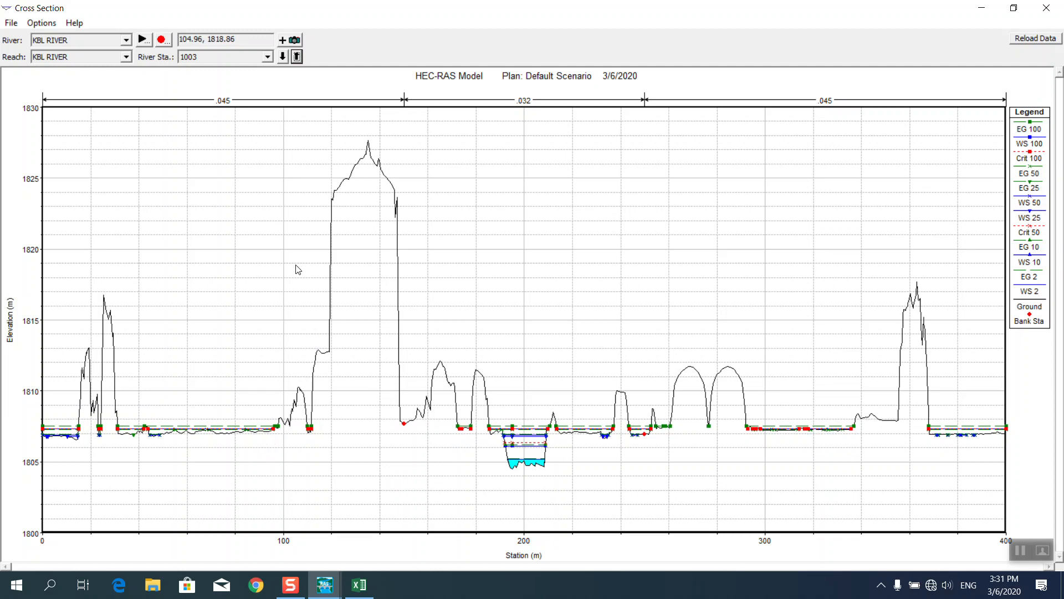
left_click(297, 57)
left_click(297, 56)
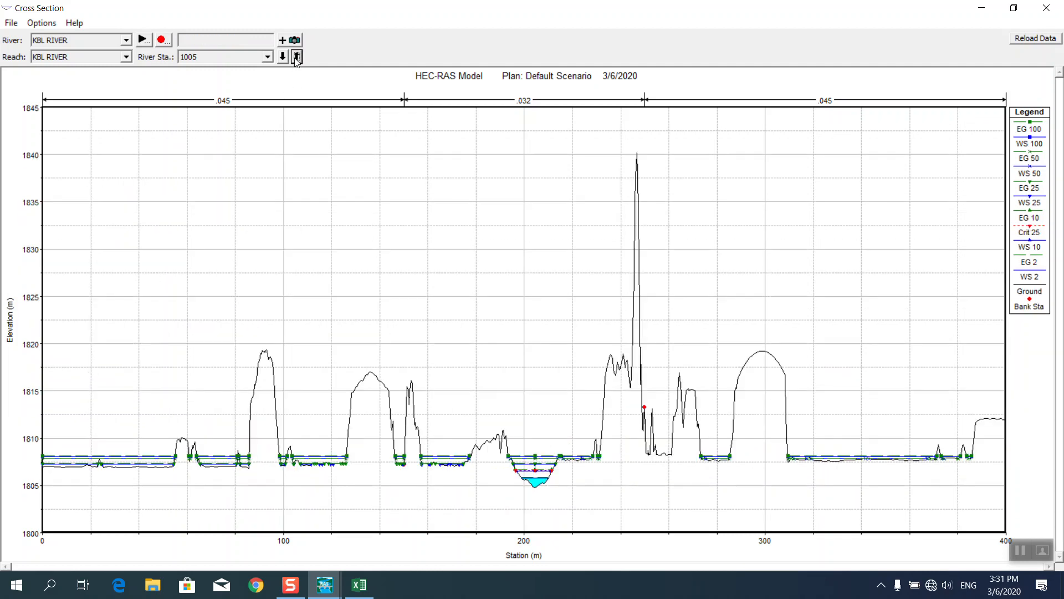
left_click(298, 56)
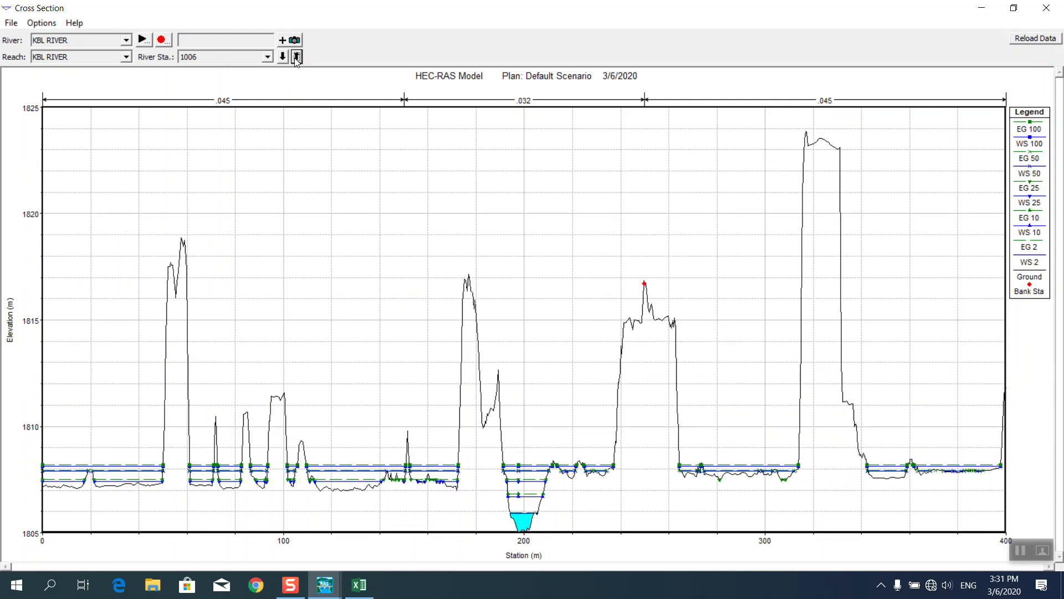
left_click(297, 57)
left_click(297, 57)
left_click(297, 57)
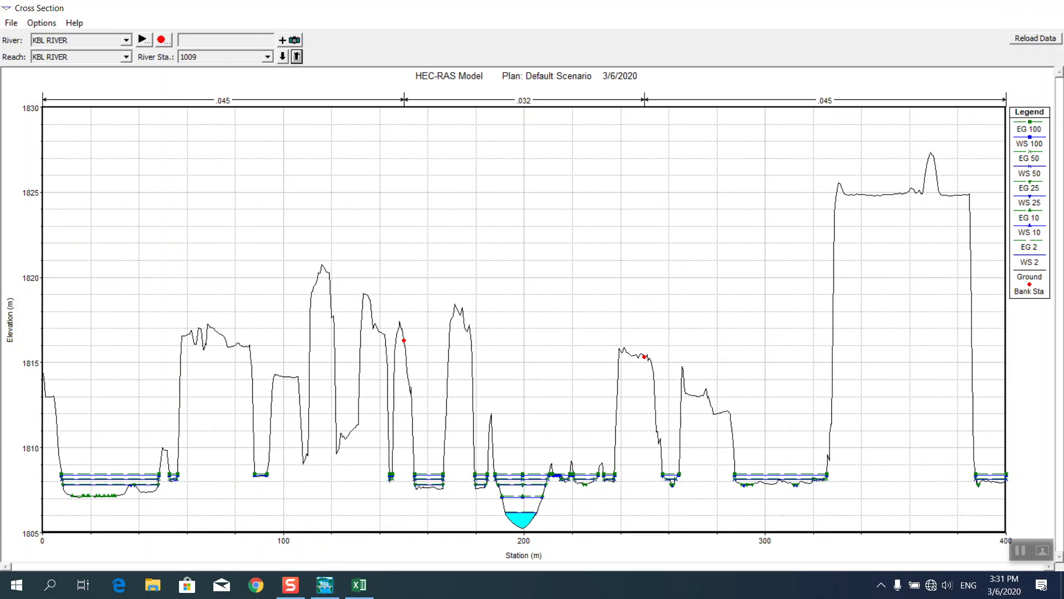
key("alt+F4")
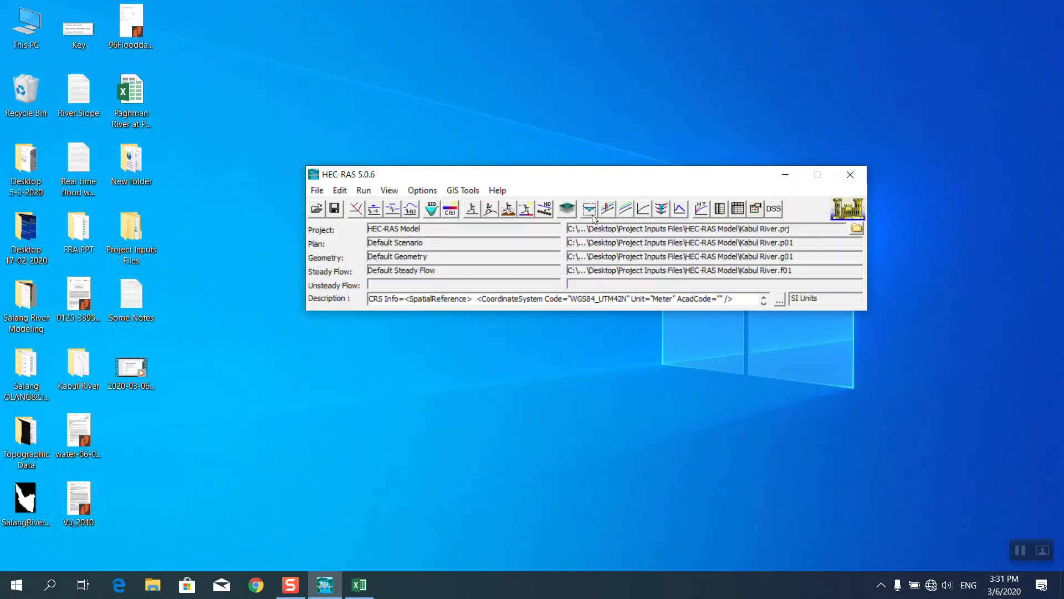
Open a maximized X-Y-Z Perspective Plot with a grid drawn beneath the river.
left_click(663, 213)
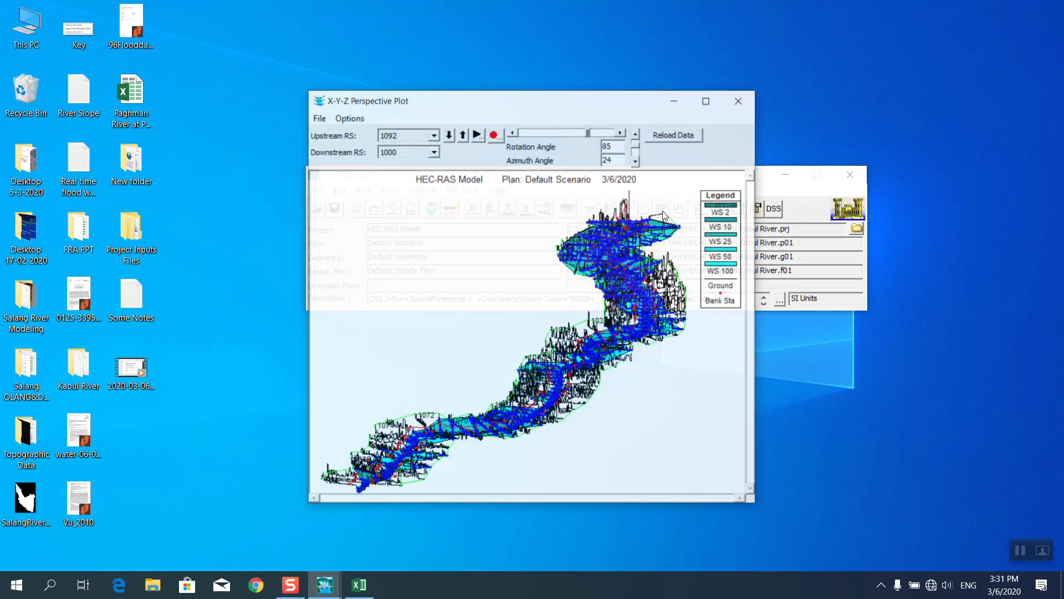
left_click(707, 101)
right_click(476, 233)
left_click(512, 419)
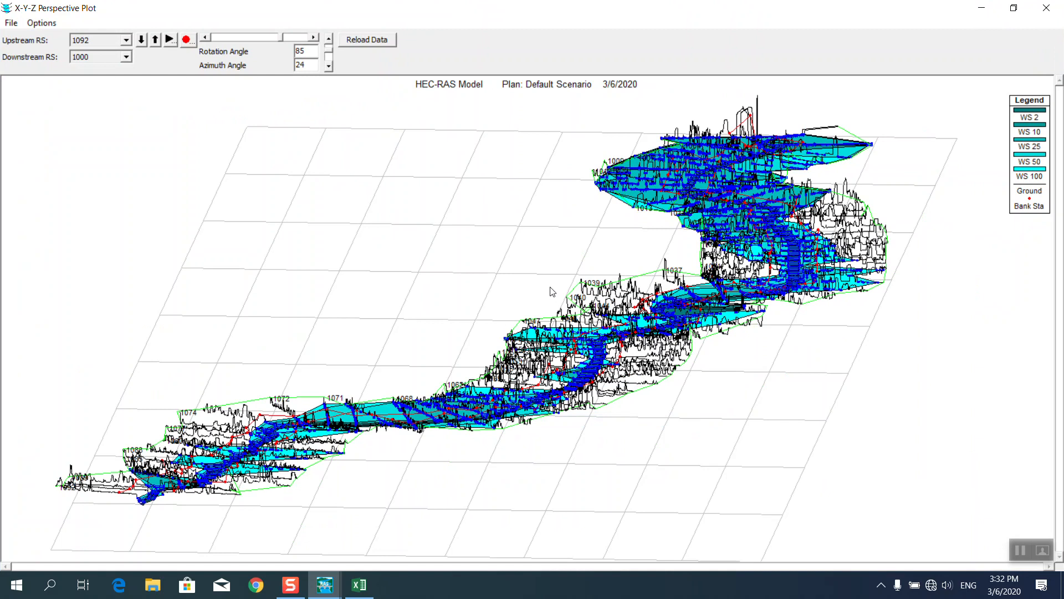
Spin the 3-D view's rotation angle up toward 120 and back down.
left_click(315, 38)
left_click(315, 38)
left_click(315, 37)
left_click(315, 38)
left_click(315, 37)
left_click(316, 38)
left_click(315, 37)
left_click(204, 38)
left_click(205, 38)
left_click(205, 37)
left_click(205, 38)
left_click(204, 38)
left_click(205, 38)
left_click(204, 37)
left_click(204, 38)
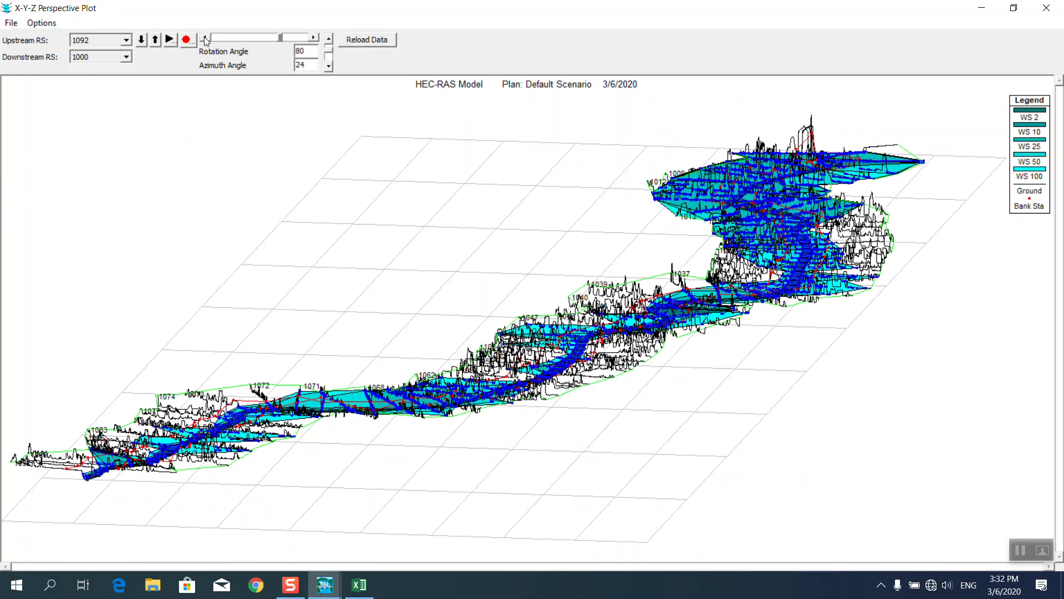
Lower the azimuth to 15, set rotation to 90, and close the perspective plot.
left_click(329, 40)
left_click(328, 39)
left_click(330, 44)
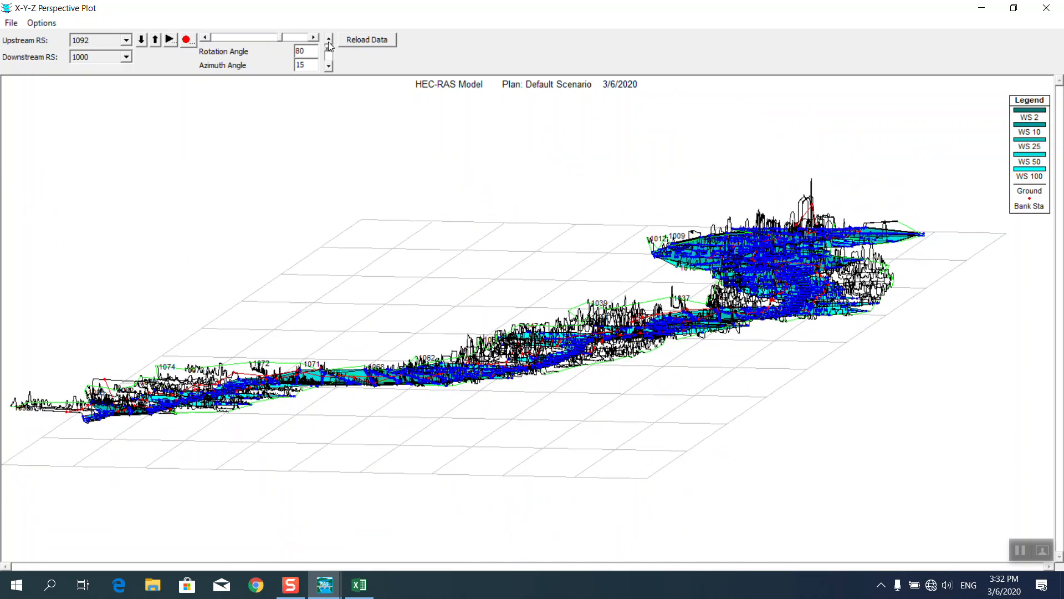
left_click(314, 38)
left_click(314, 39)
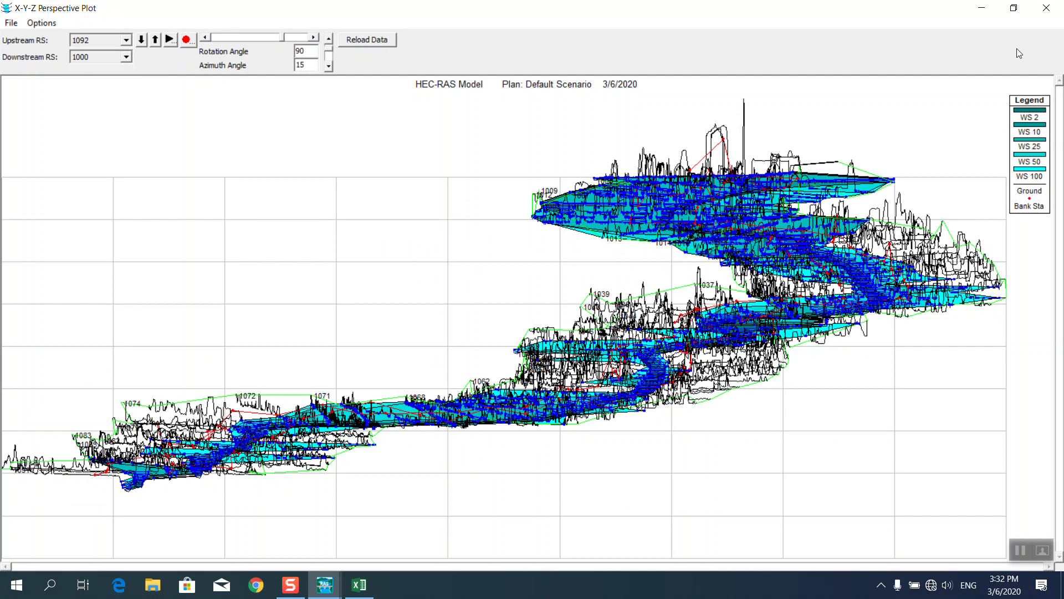
left_click(1047, 7)
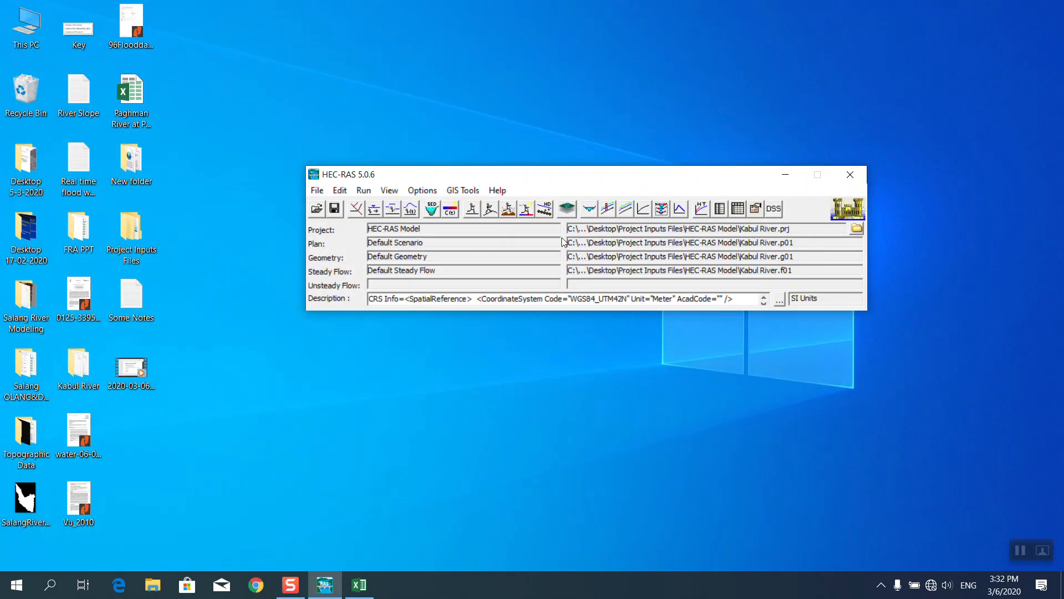
Exit HEC-RAS 5.0.6, answering Yes to save the Kabul River project.
left_click_drag(659, 182, 632, 174)
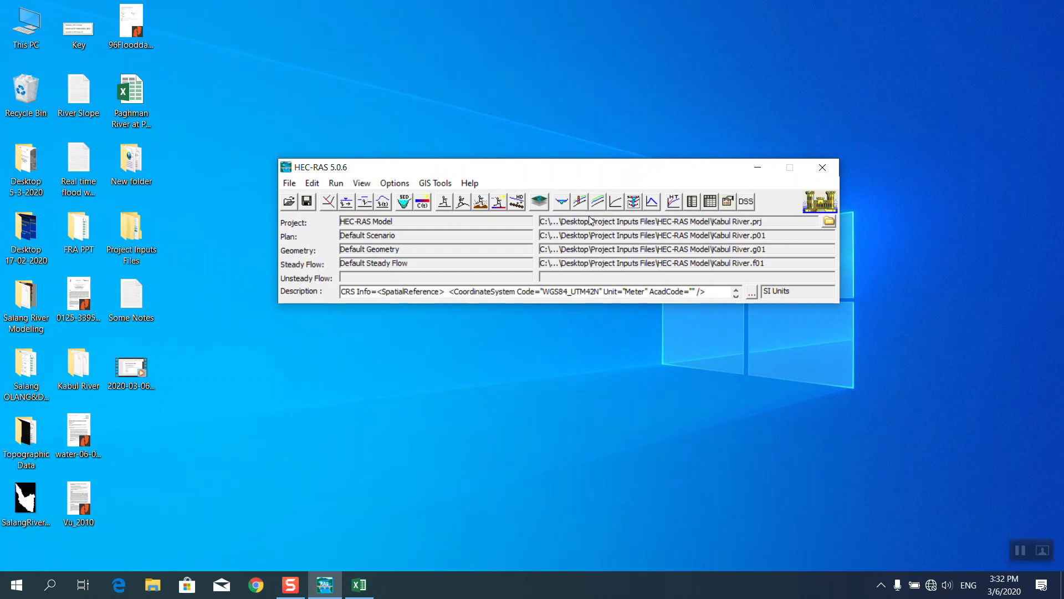
right_click(485, 96)
left_click(521, 137)
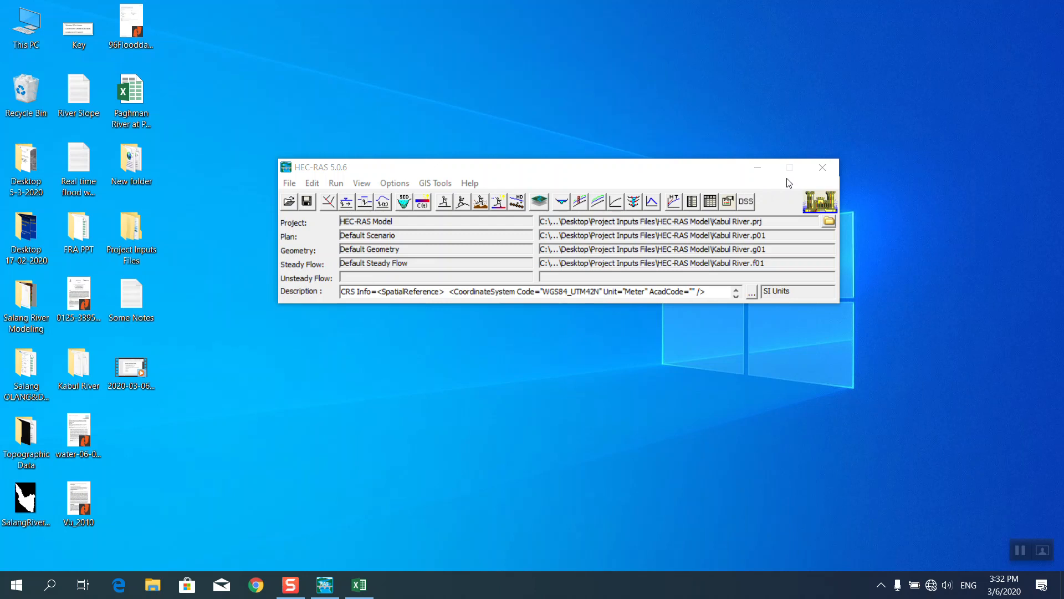
left_click(822, 168)
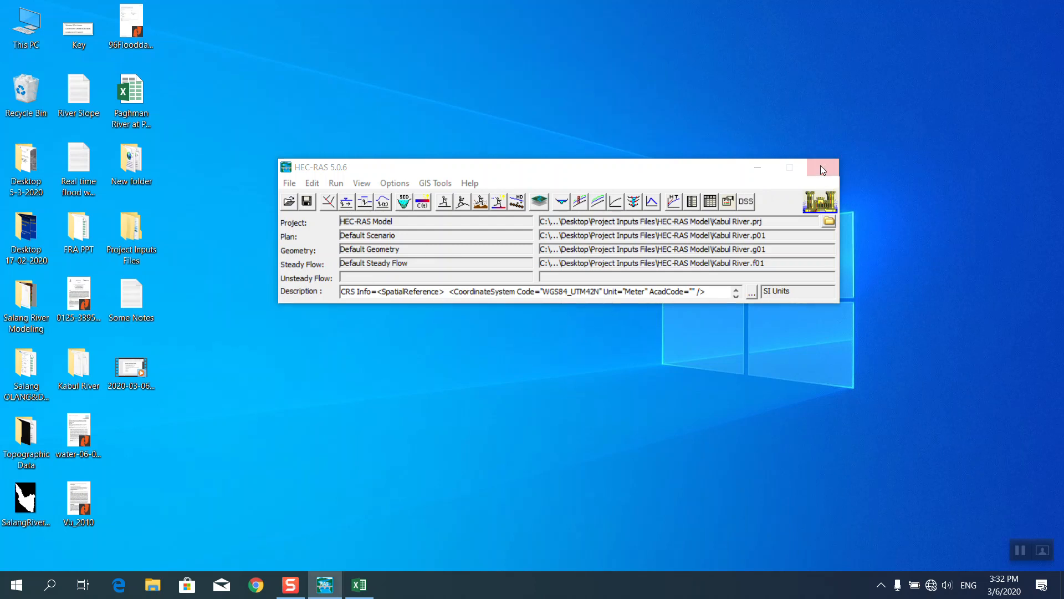
left_click(496, 330)
right_click(463, 215)
left_click(492, 256)
key("super")
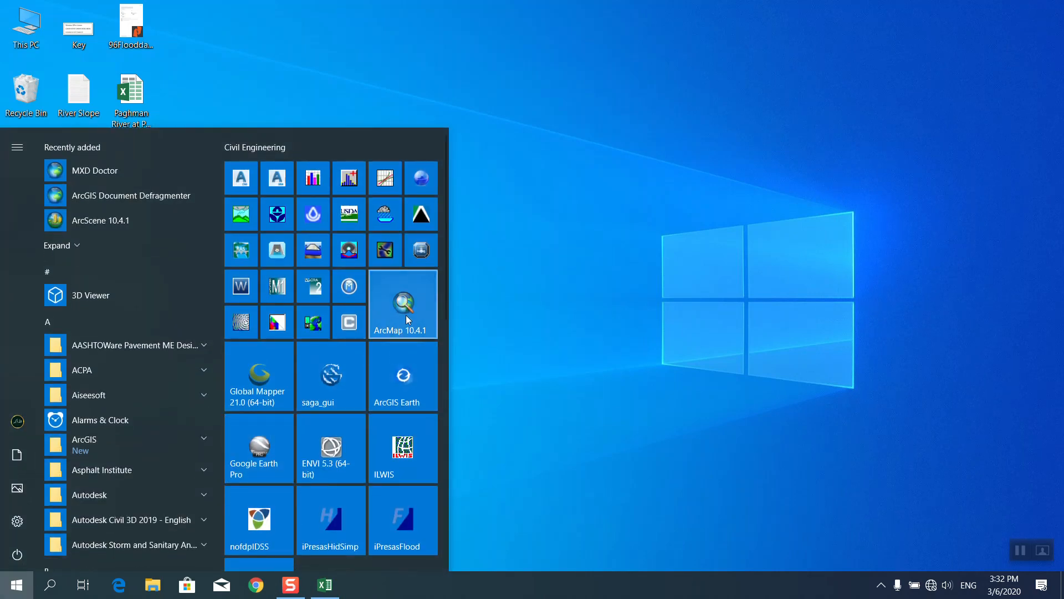
Launch ArcMap 10.4.1 from the Start menu.
left_click(408, 320)
right_click(410, 191)
left_click(434, 231)
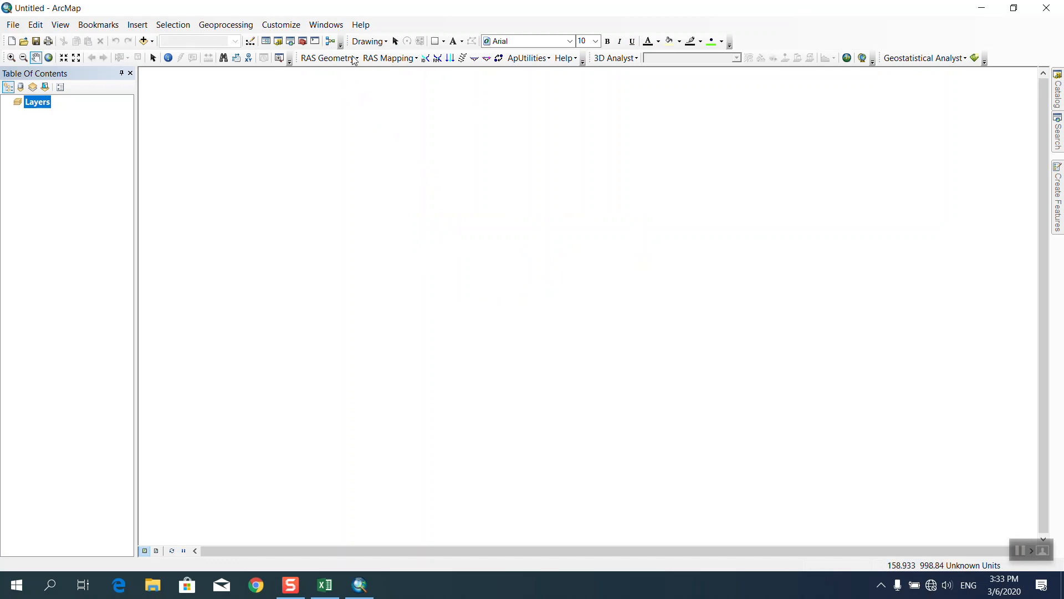
Save the blank map as Training Project in Desktop > Project Inputs Files > Model Run.
left_click(12, 25)
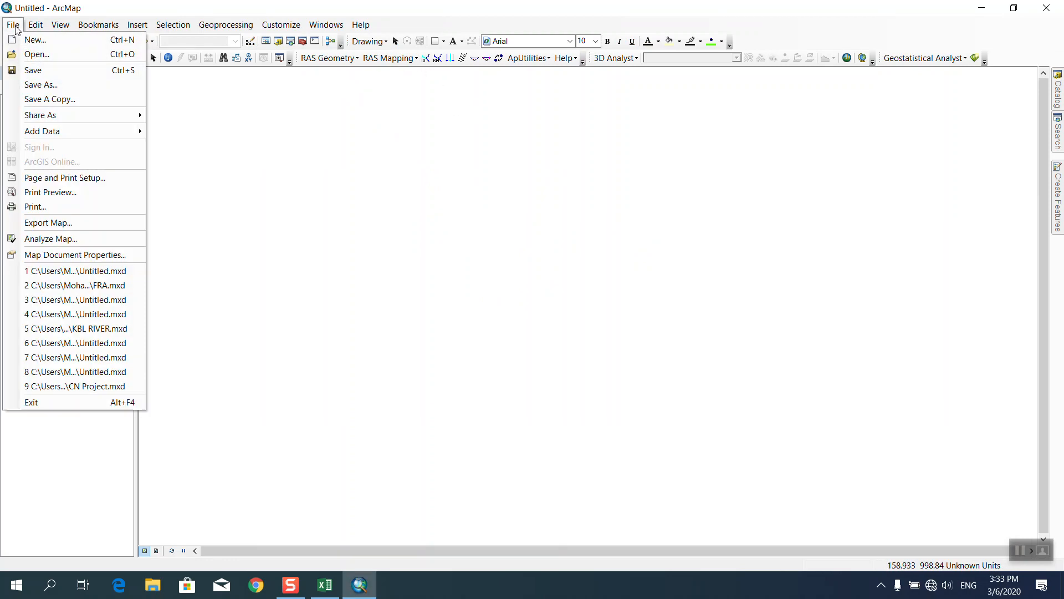
left_click(29, 76)
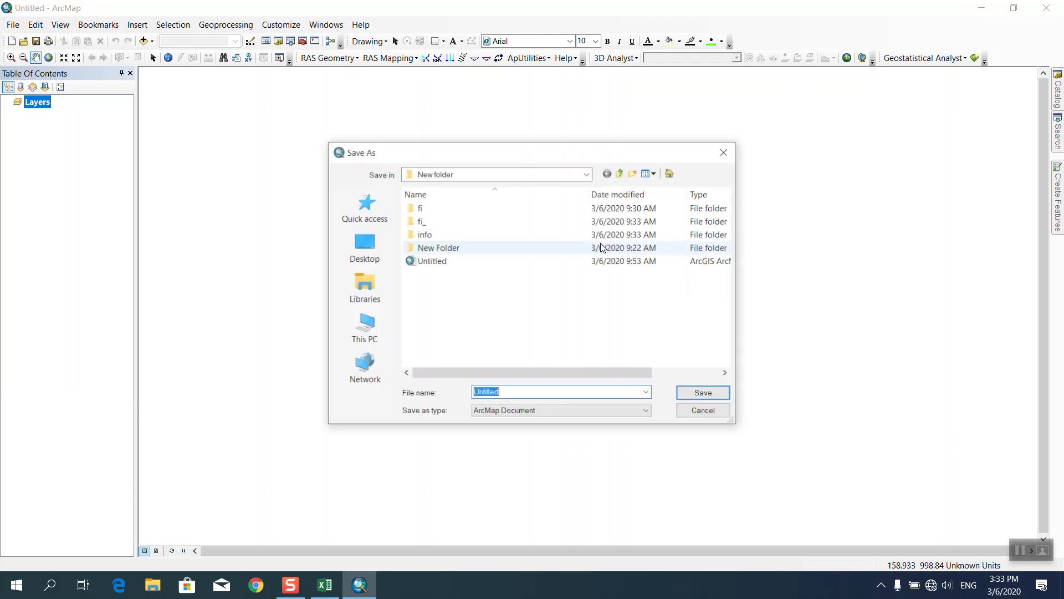
left_click(370, 252)
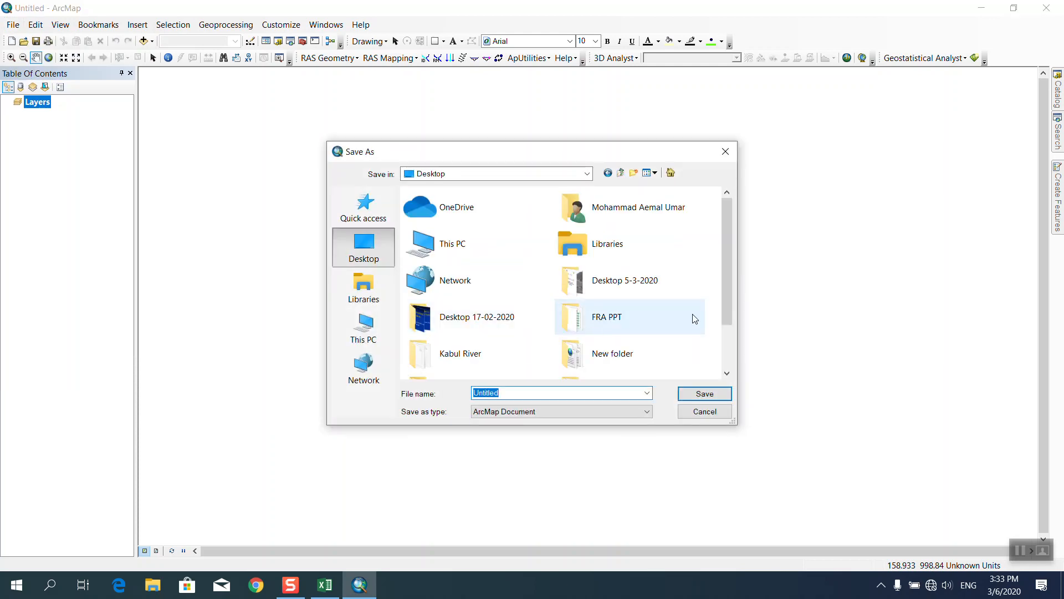
scroll(694, 317, "down", 2)
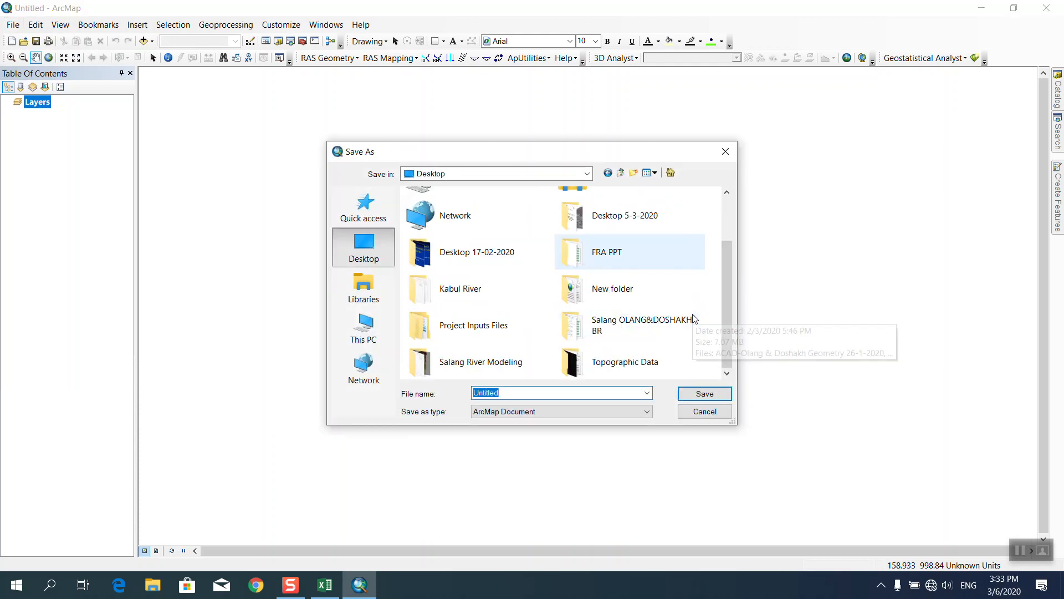
double_click(473, 328)
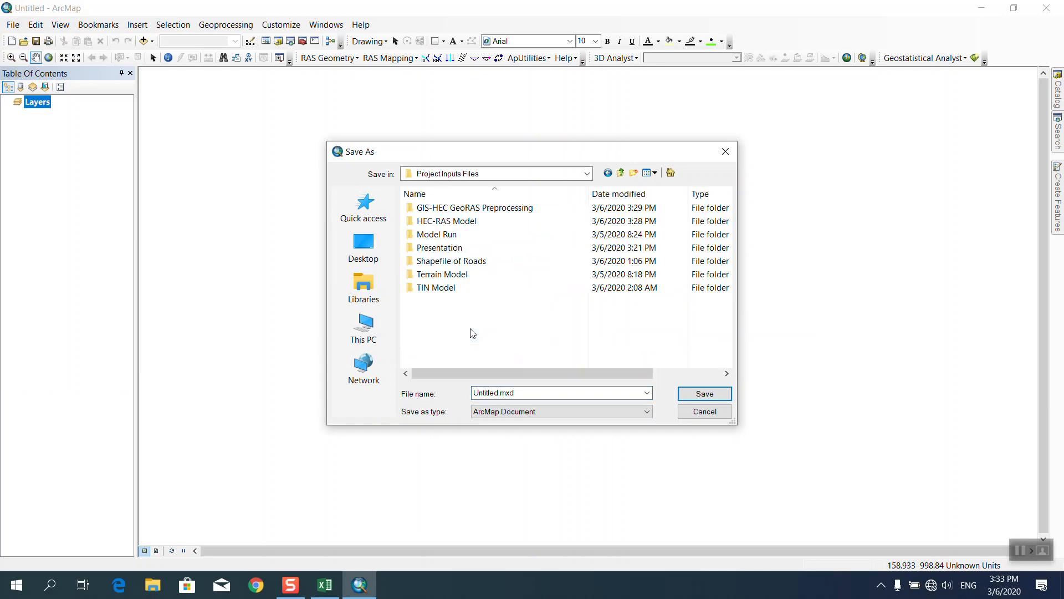
double_click(458, 237)
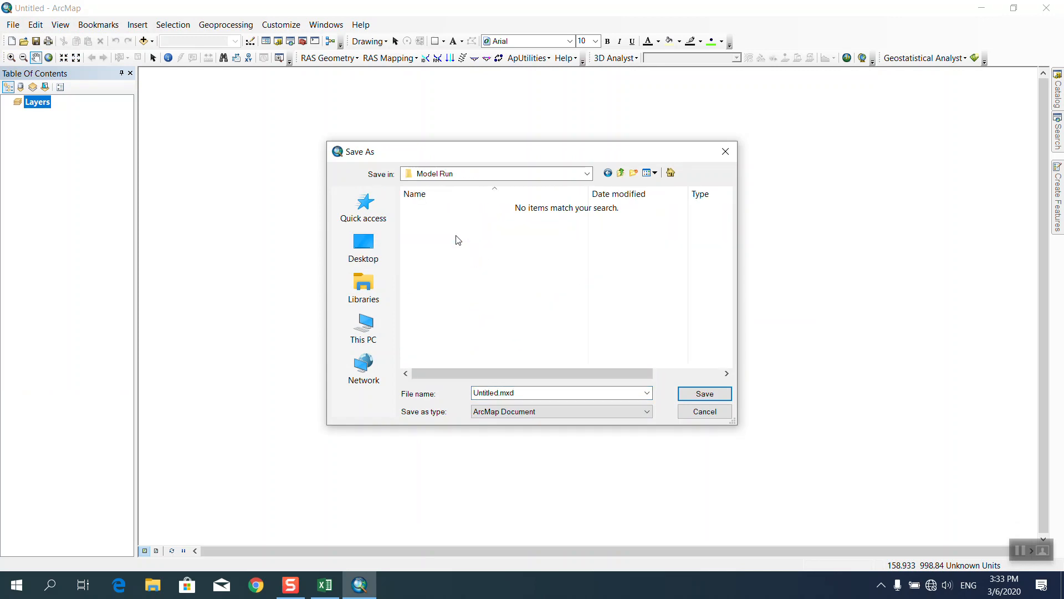
left_click(526, 391)
type("Training Project")
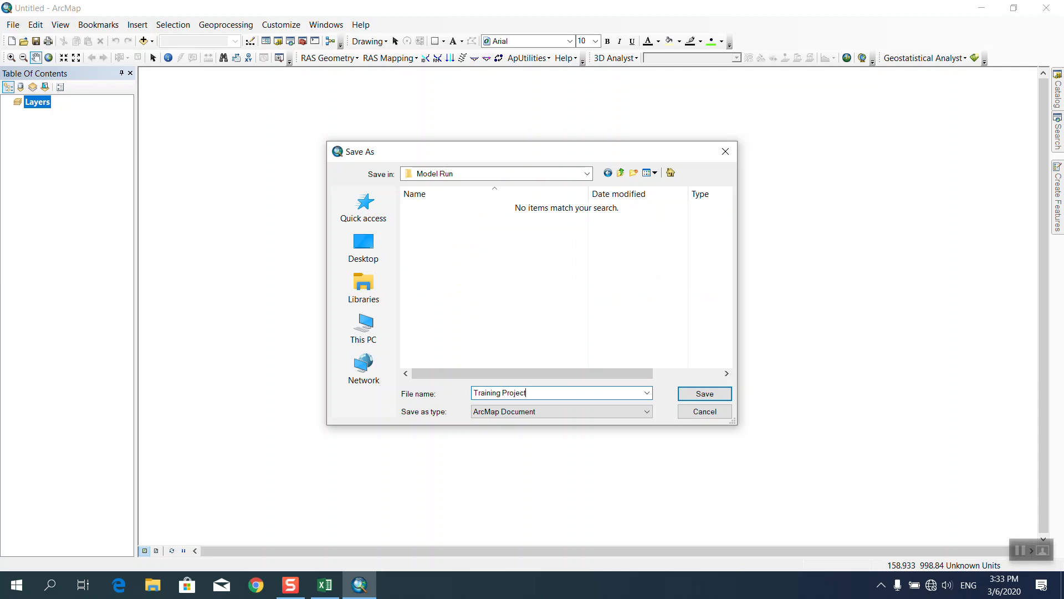
left_click(704, 395)
left_click(12, 24)
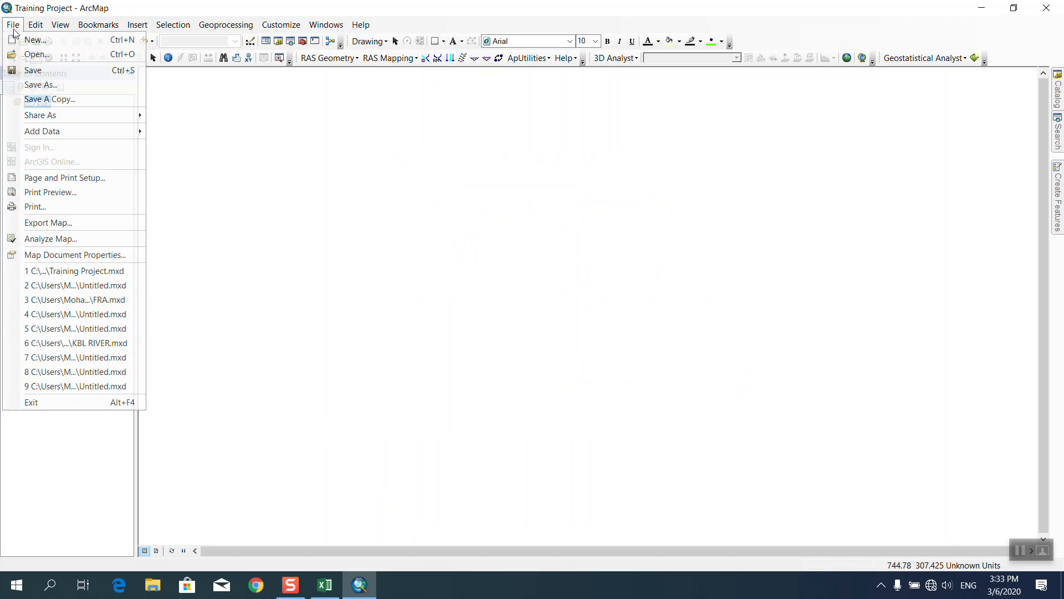
left_click(34, 69)
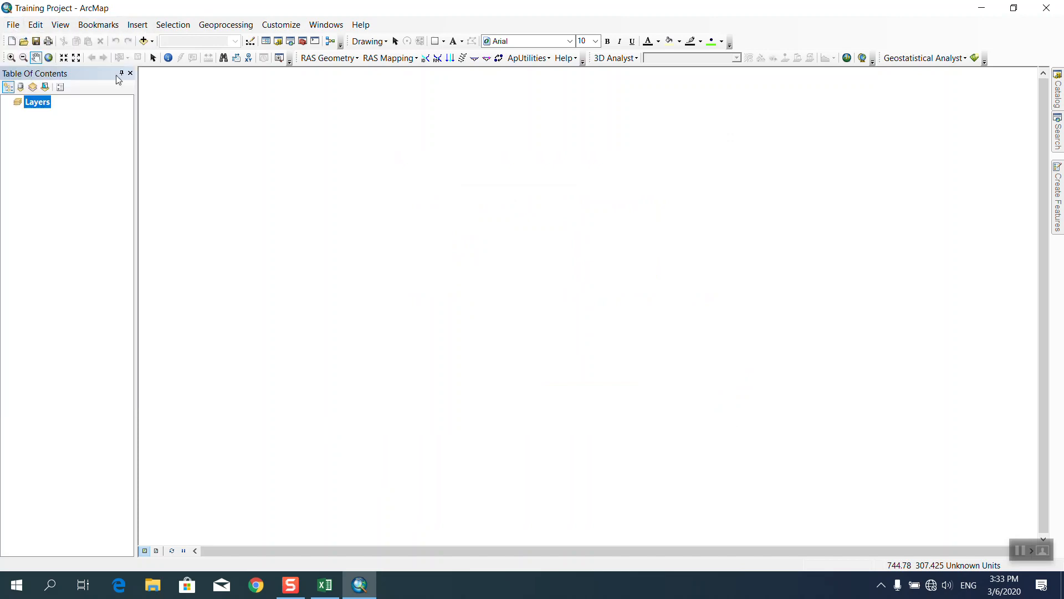
left_click(382, 60)
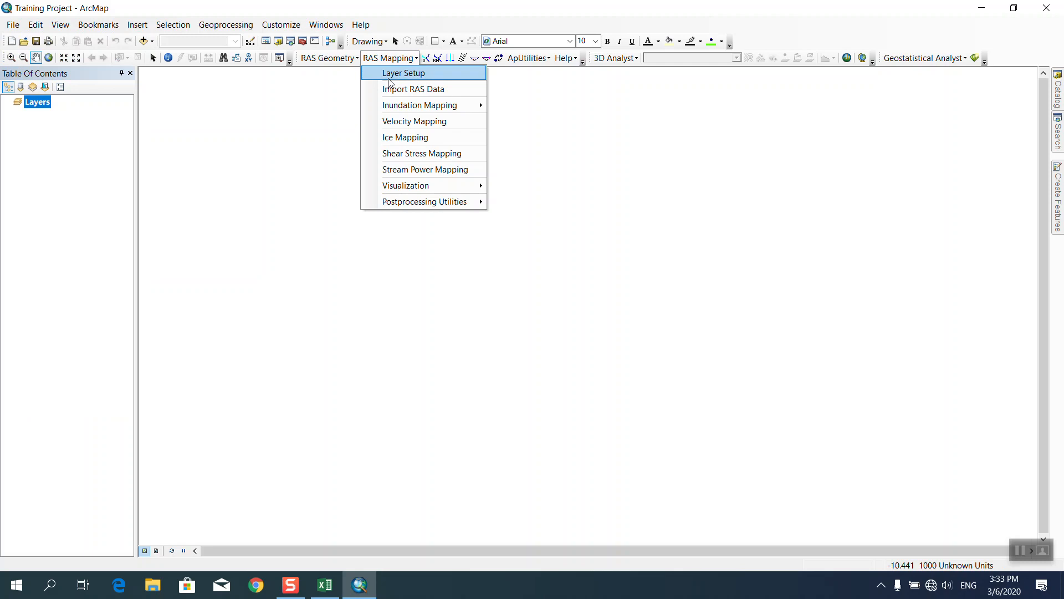
left_click(390, 78)
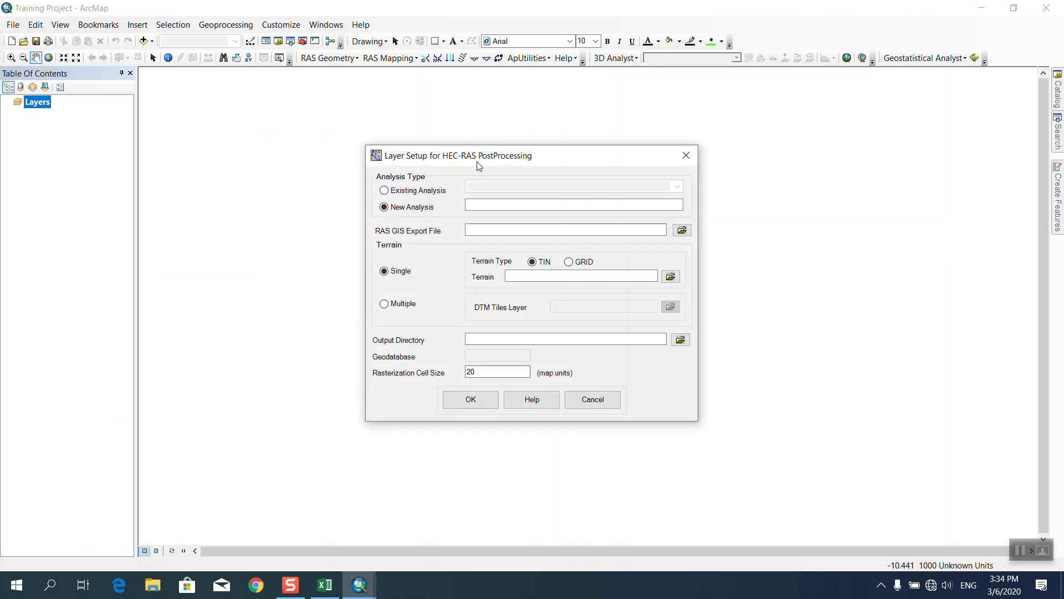
left_click_drag(476, 162, 448, 143)
left_click(447, 183)
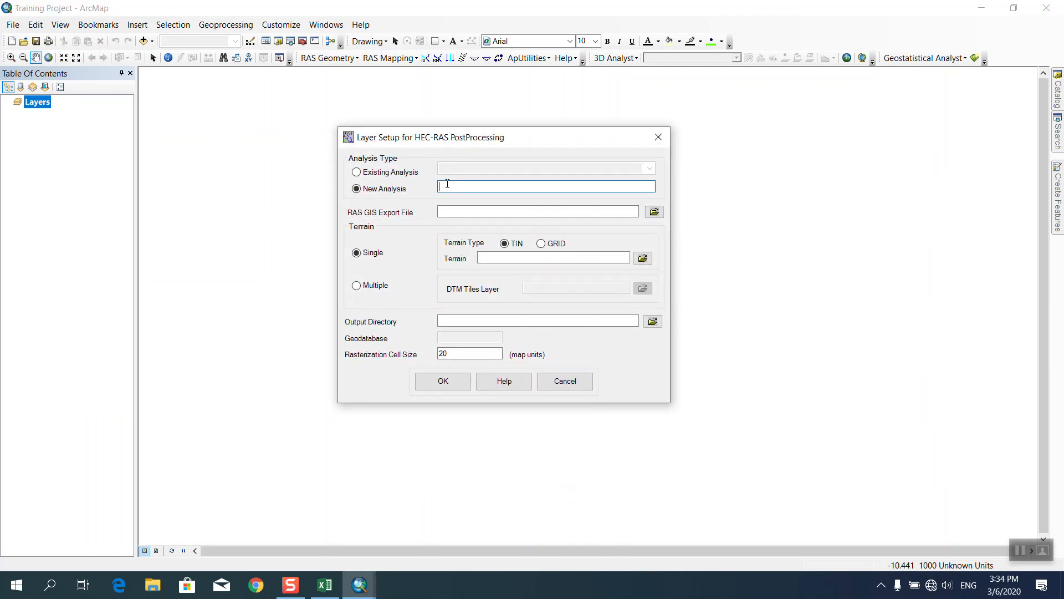
type("Training Project")
left_click(650, 143)
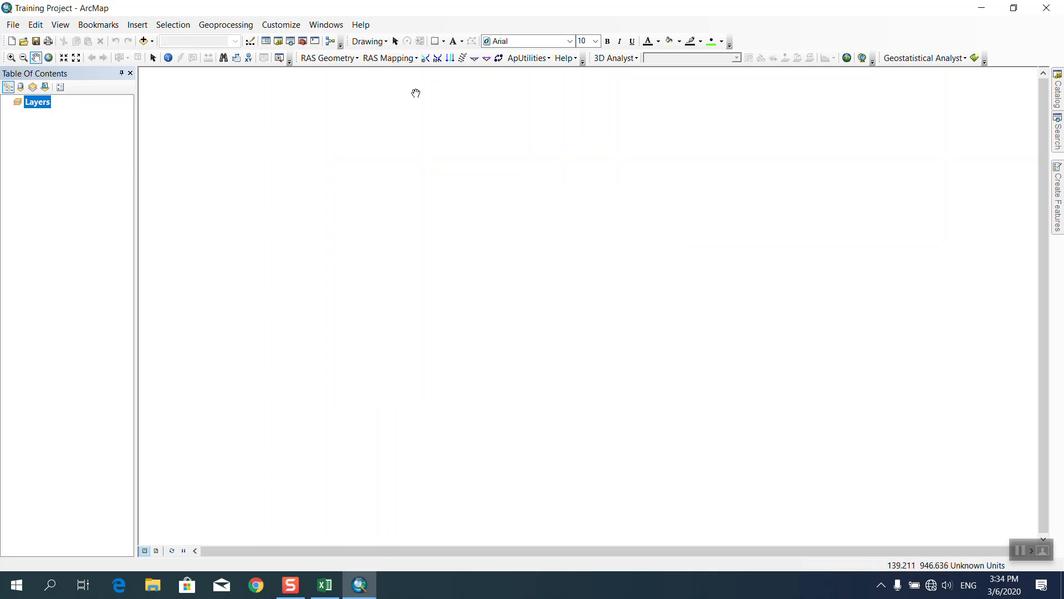
Convert Training Project.RASexport from GIS-HEC GeoRAS Preprocessing from SDF to XML format.
left_click(500, 59)
left_click(373, 110)
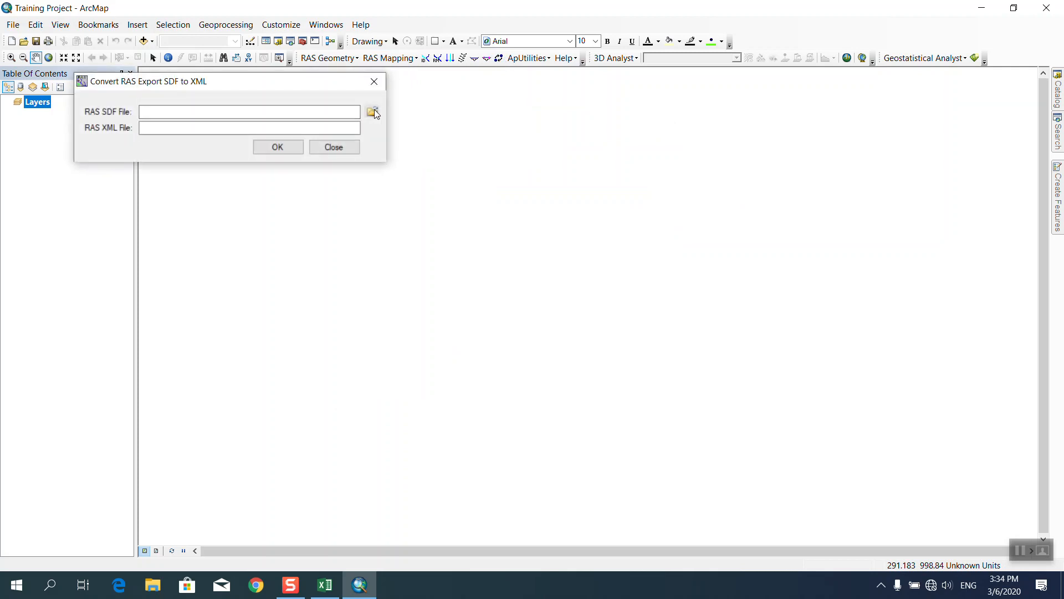
left_click_drag(360, 104, 479, 126)
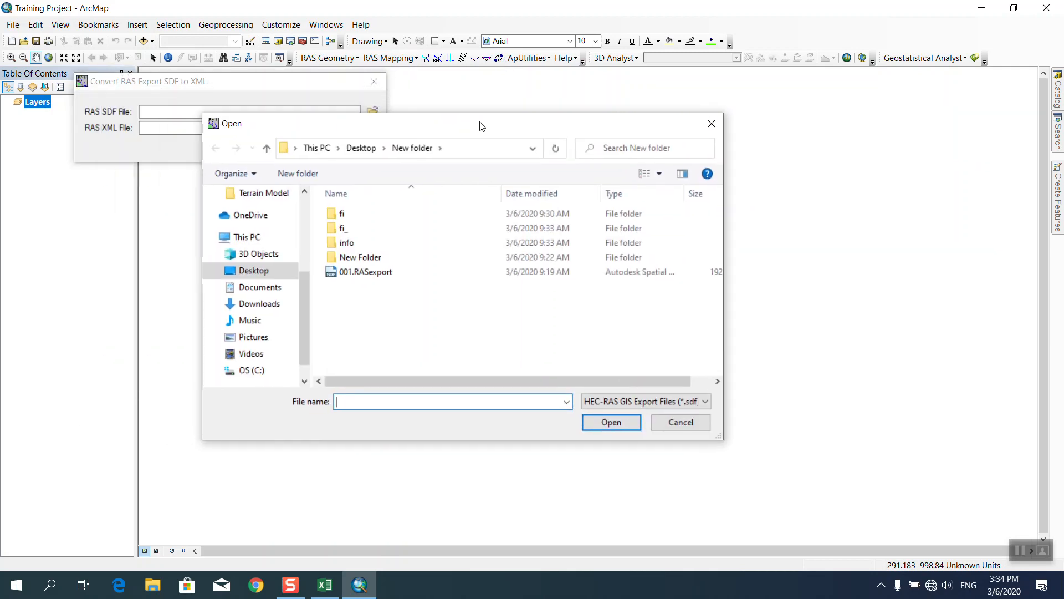
left_click(256, 271)
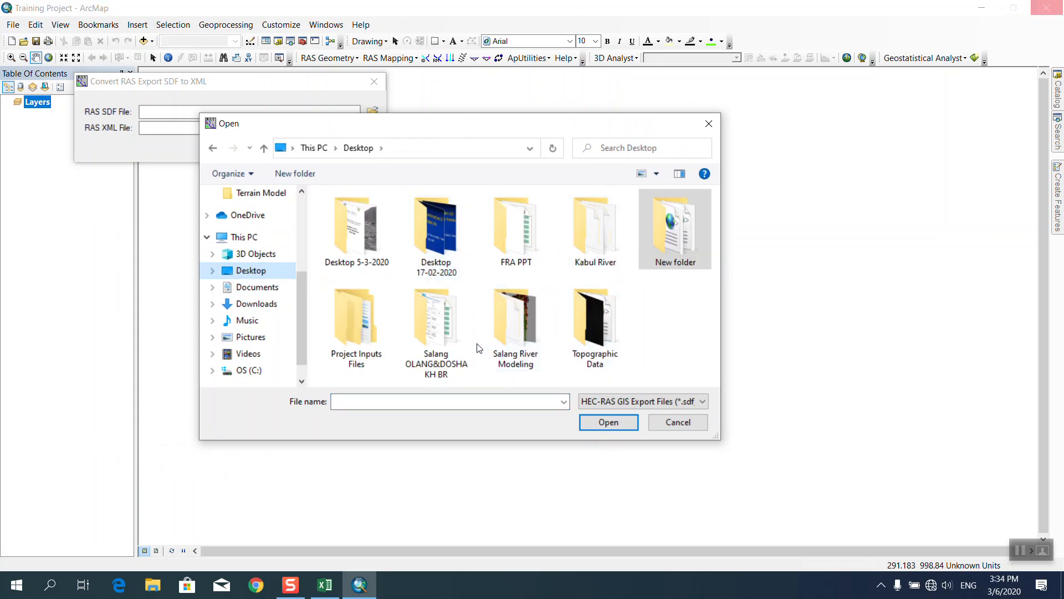
left_click(365, 339)
double_click(365, 338)
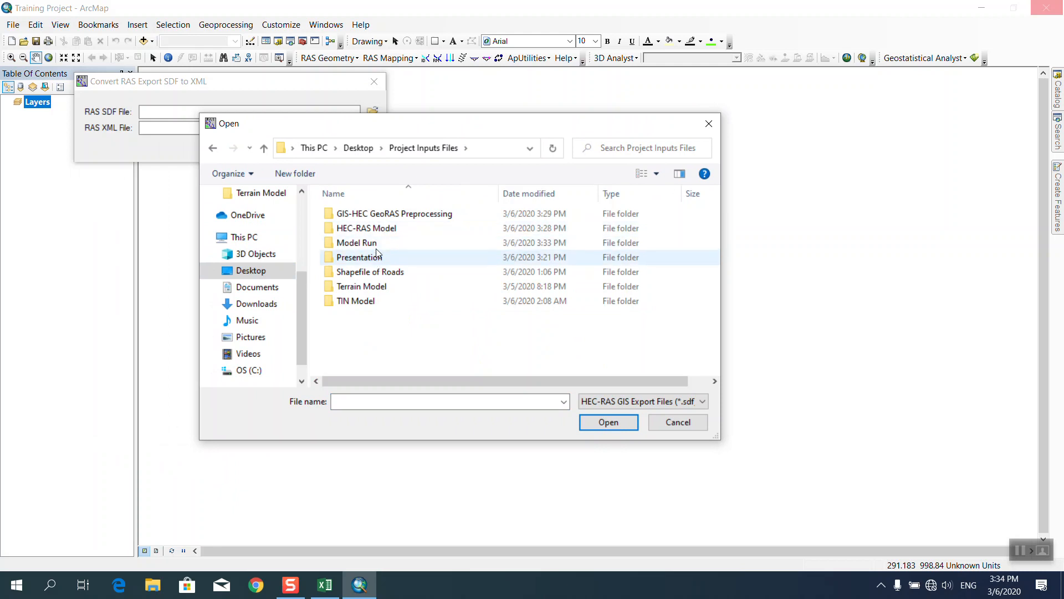
double_click(366, 214)
left_click(368, 219)
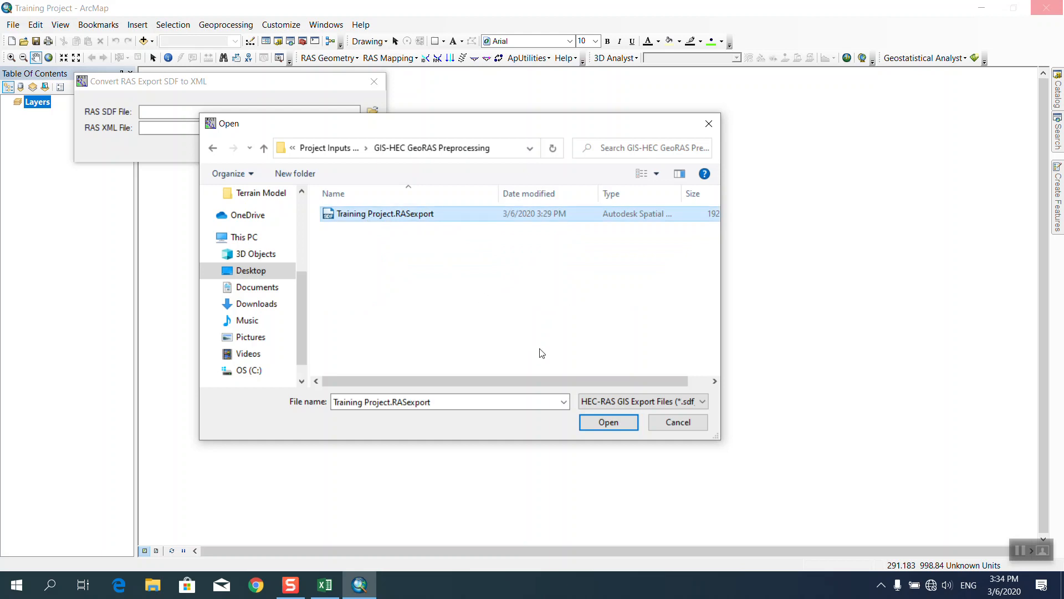
left_click(593, 421)
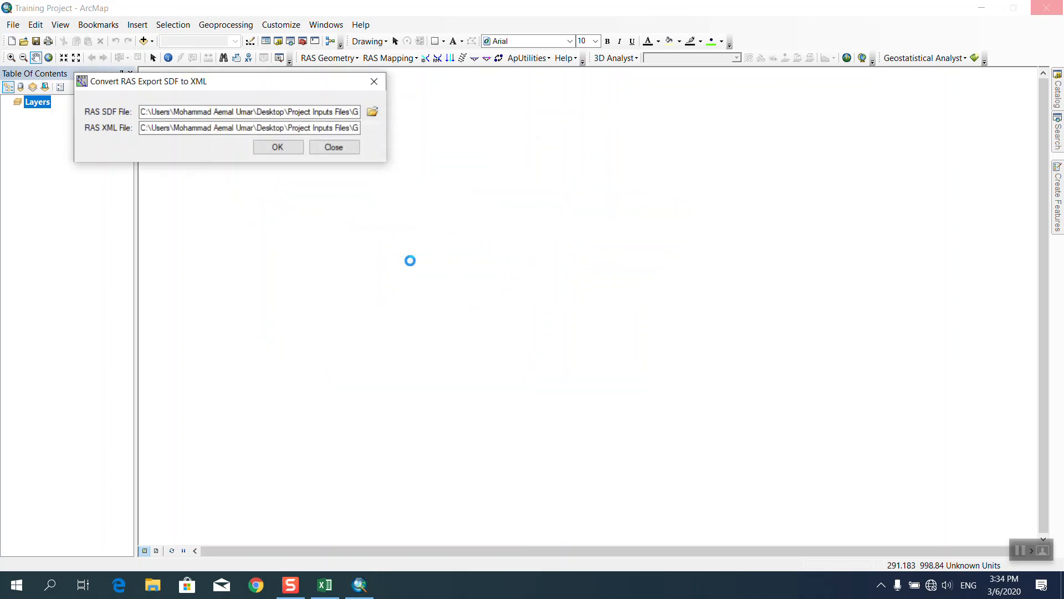
left_click(285, 151)
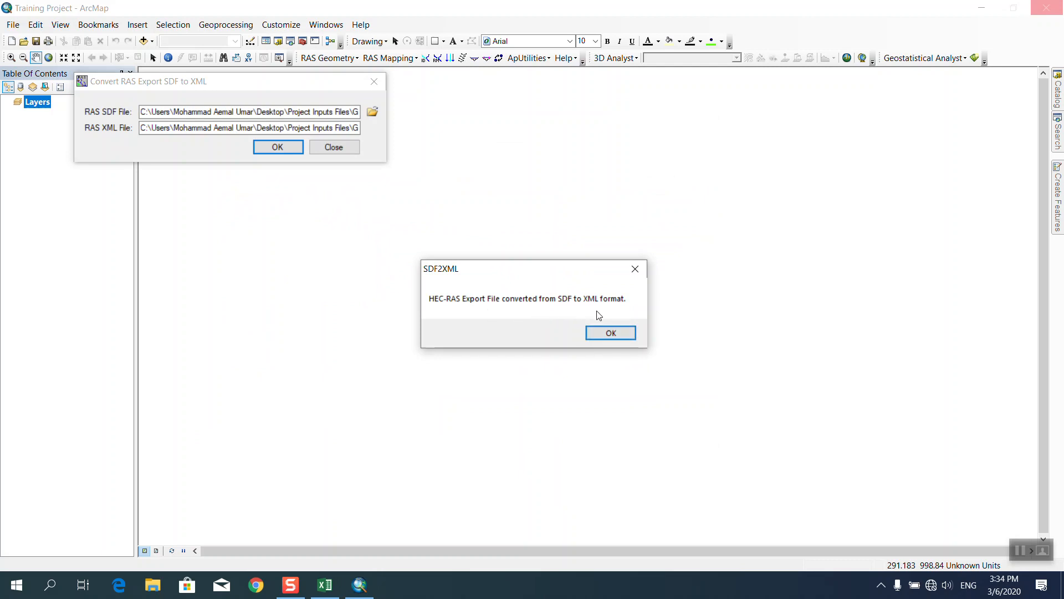
left_click(612, 332)
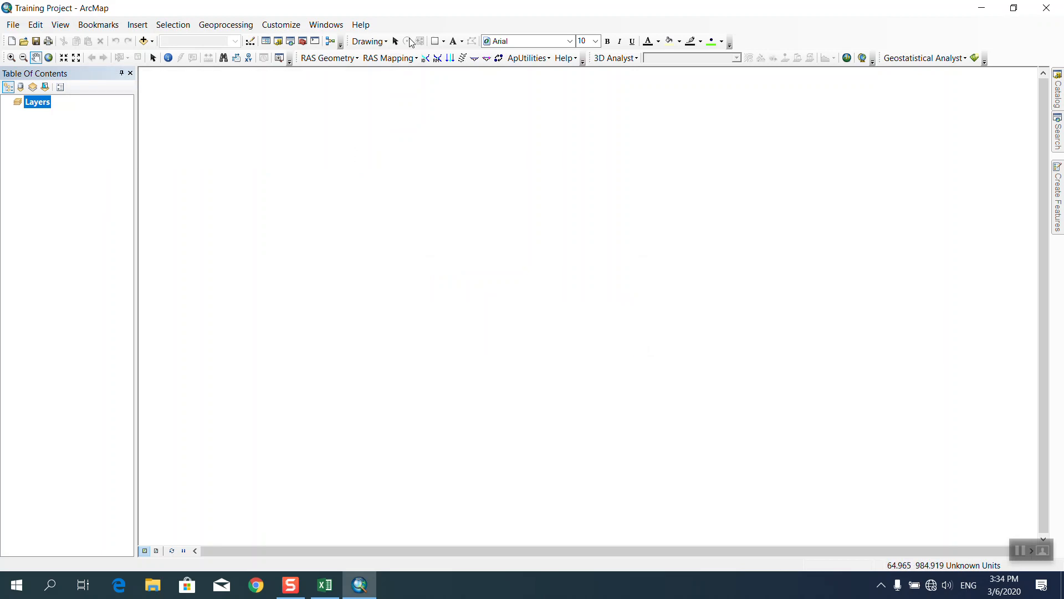
Create a new analysis named Training Project using the Training Project RAS GIS export file.
left_click(403, 57)
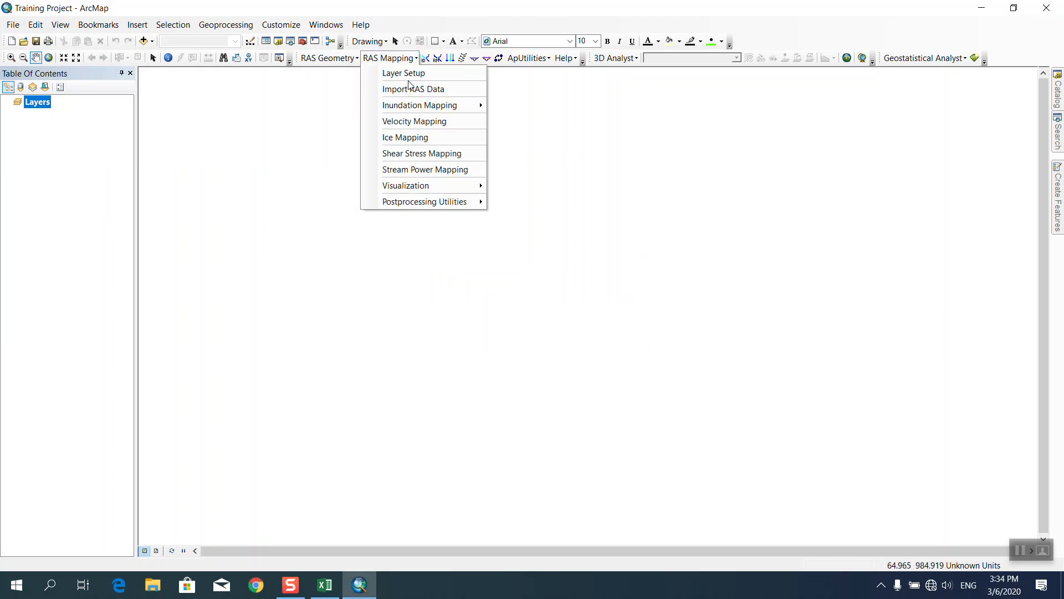
left_click(405, 74)
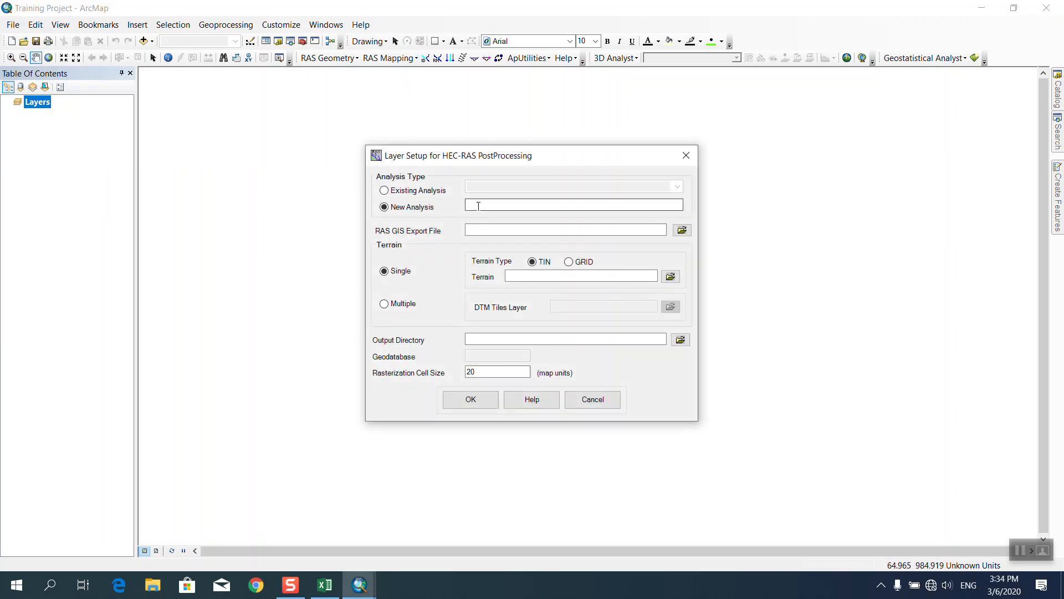
type("Training Project")
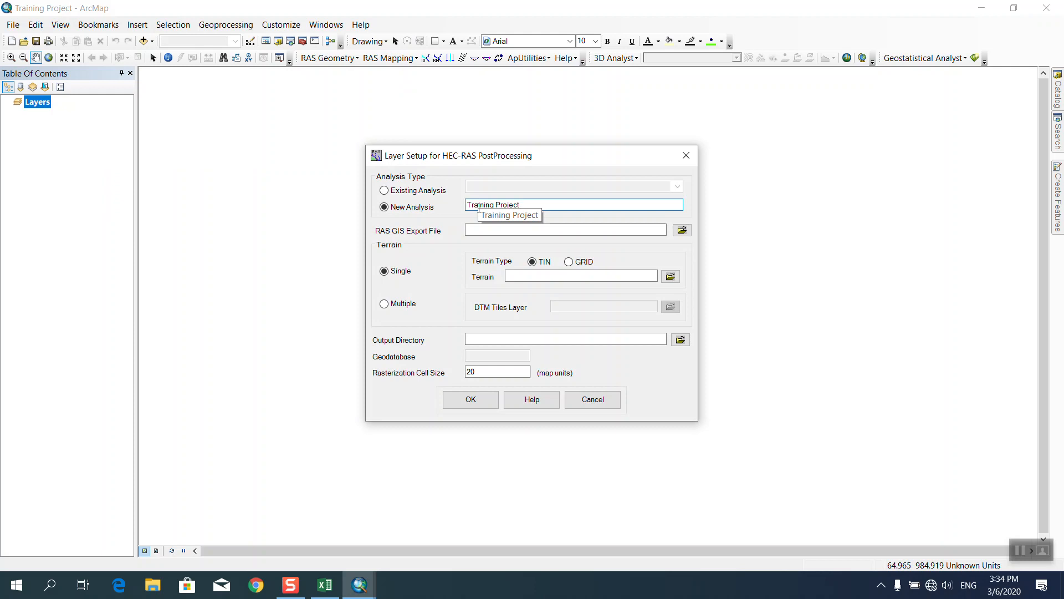
left_click(682, 231)
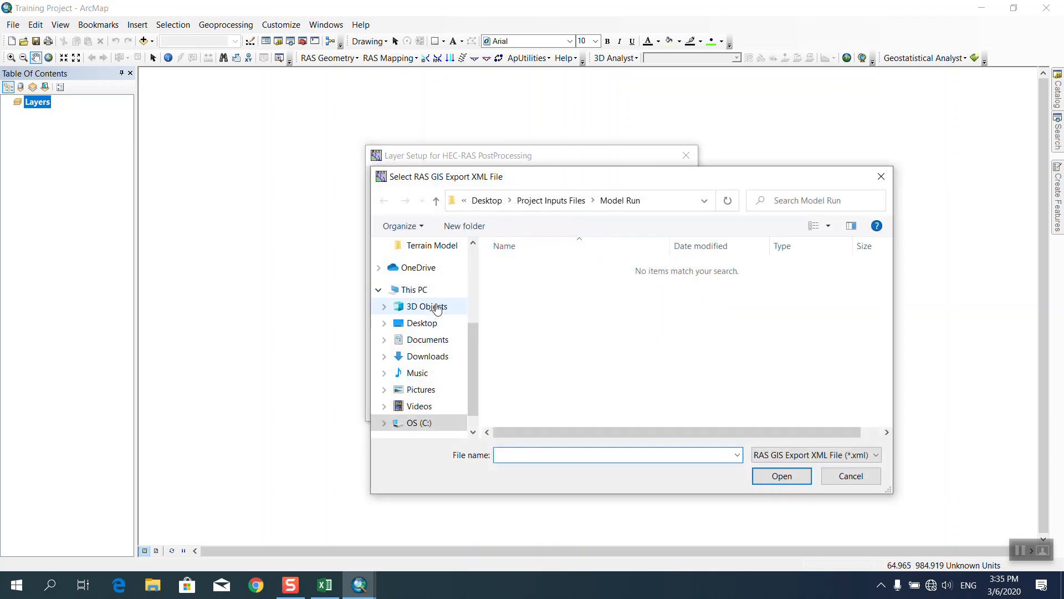
left_click(433, 324)
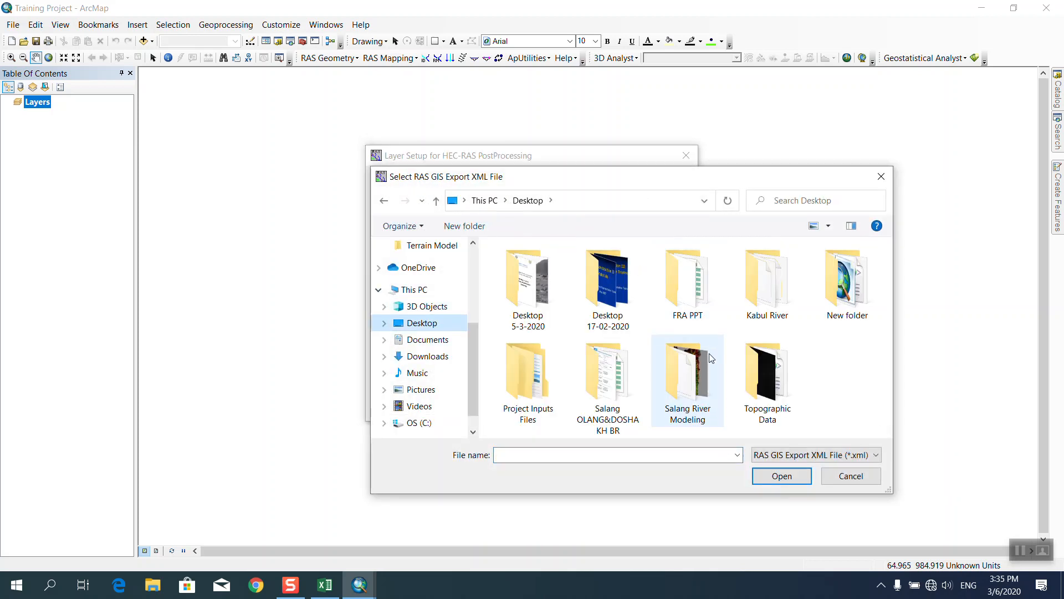
double_click(542, 394)
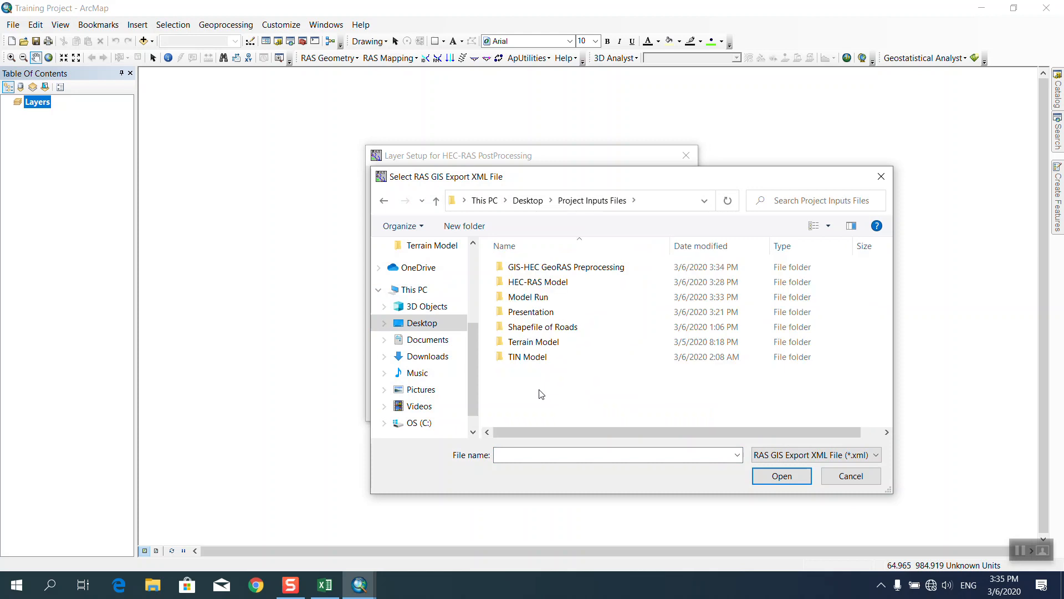
double_click(552, 267)
left_click(551, 269)
left_click(775, 480)
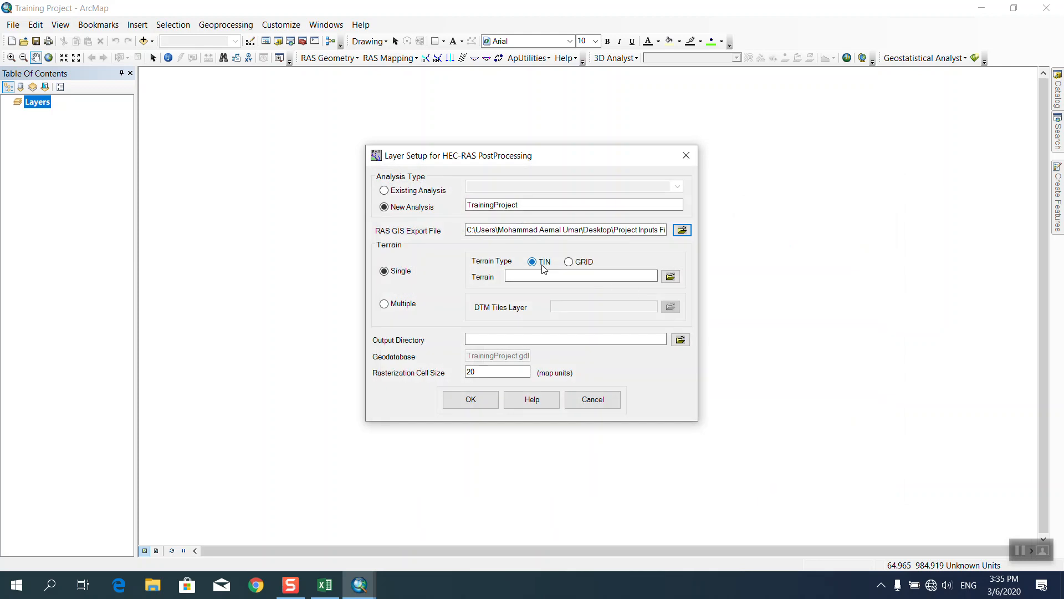
Set the terrain TIN to kabul river from the TIN Model folder.
left_click(670, 278)
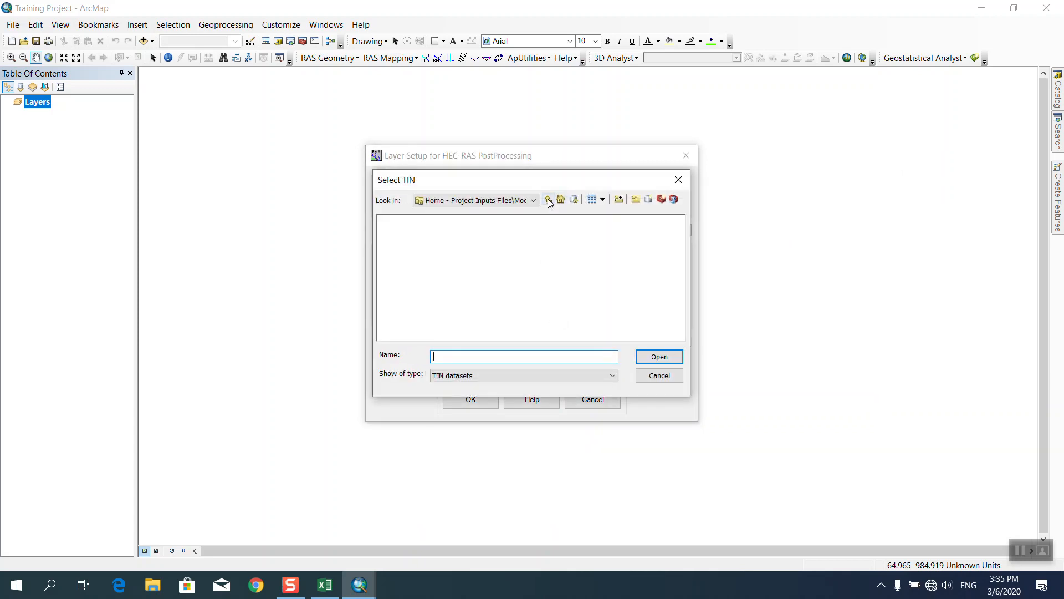
left_click(521, 202)
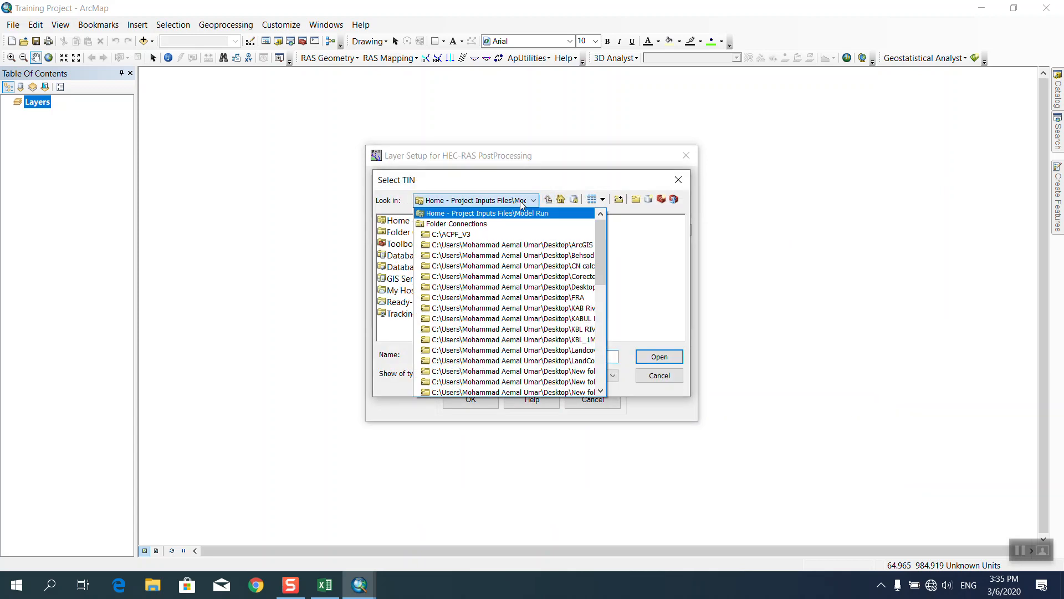
scroll(550, 325, "down", 3)
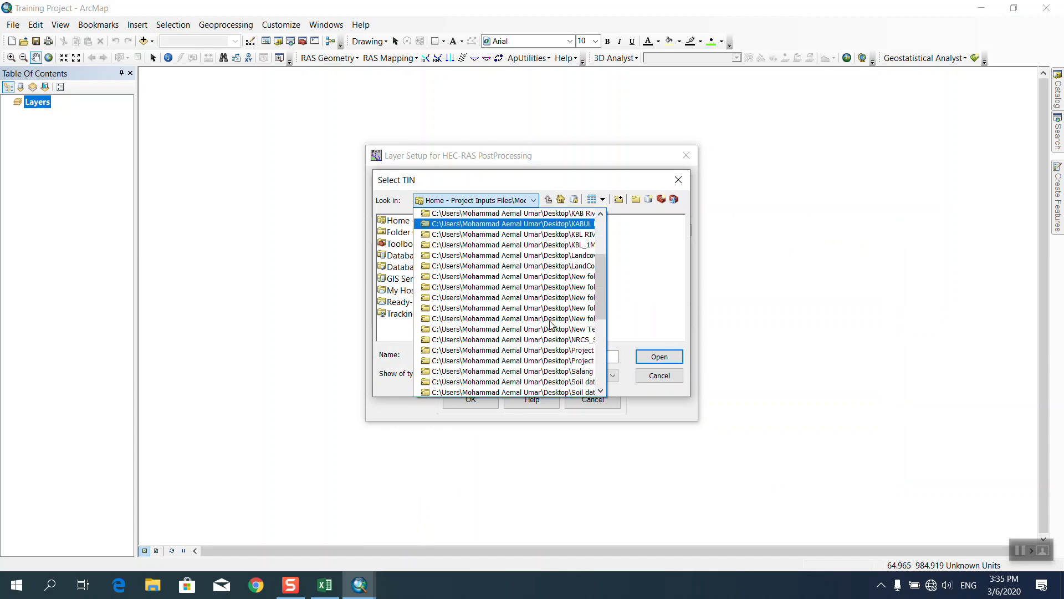
left_click(547, 357)
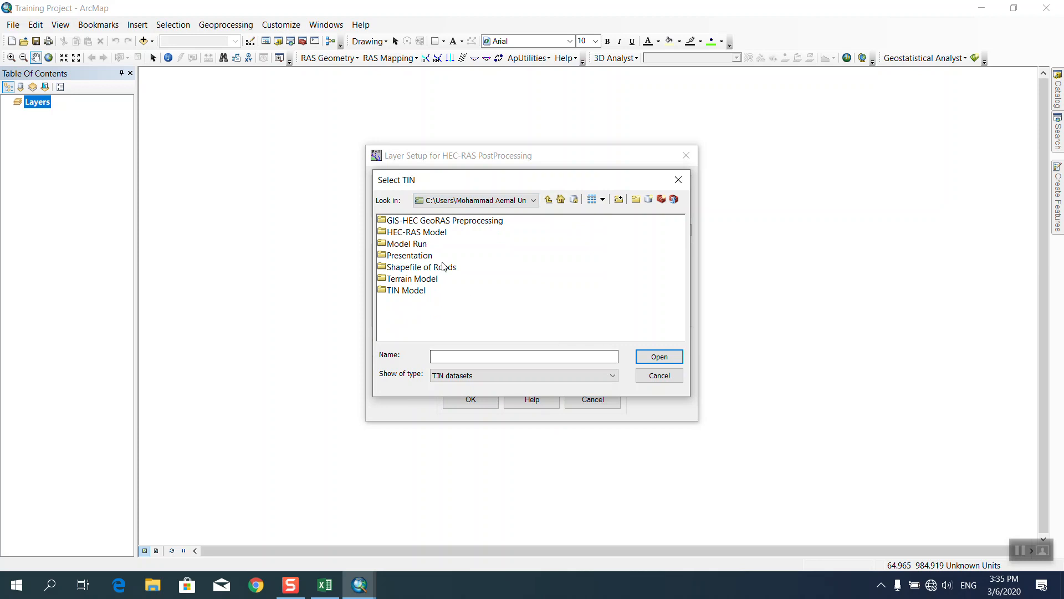
double_click(414, 292)
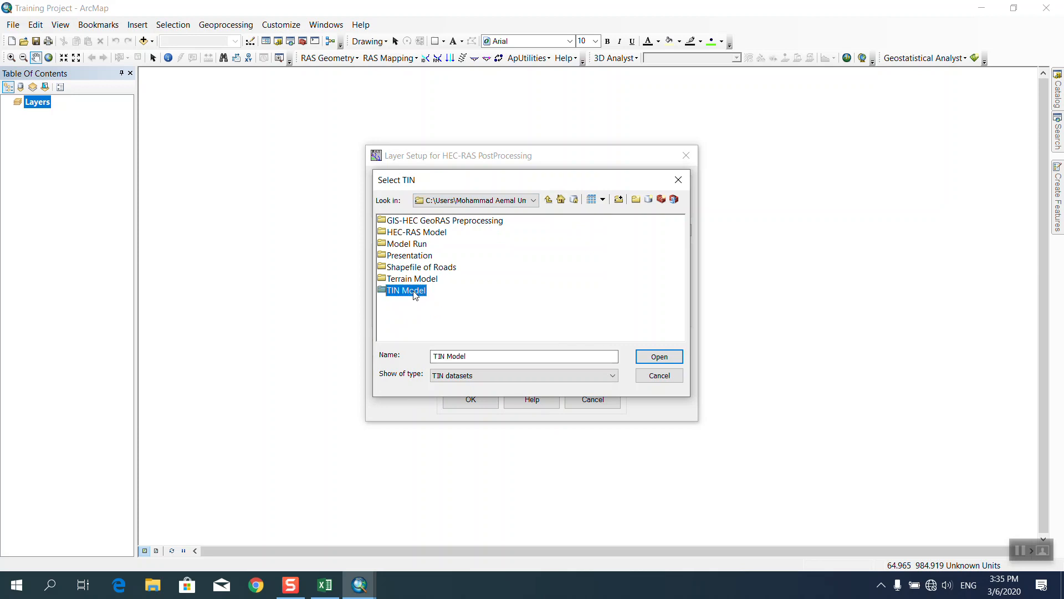
left_click(410, 221)
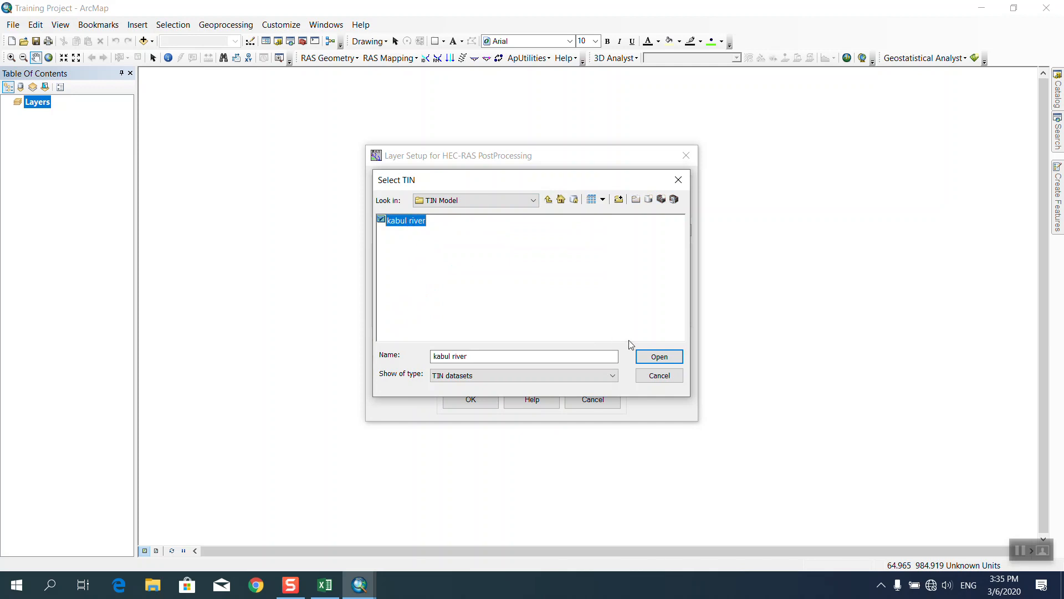
left_click(657, 356)
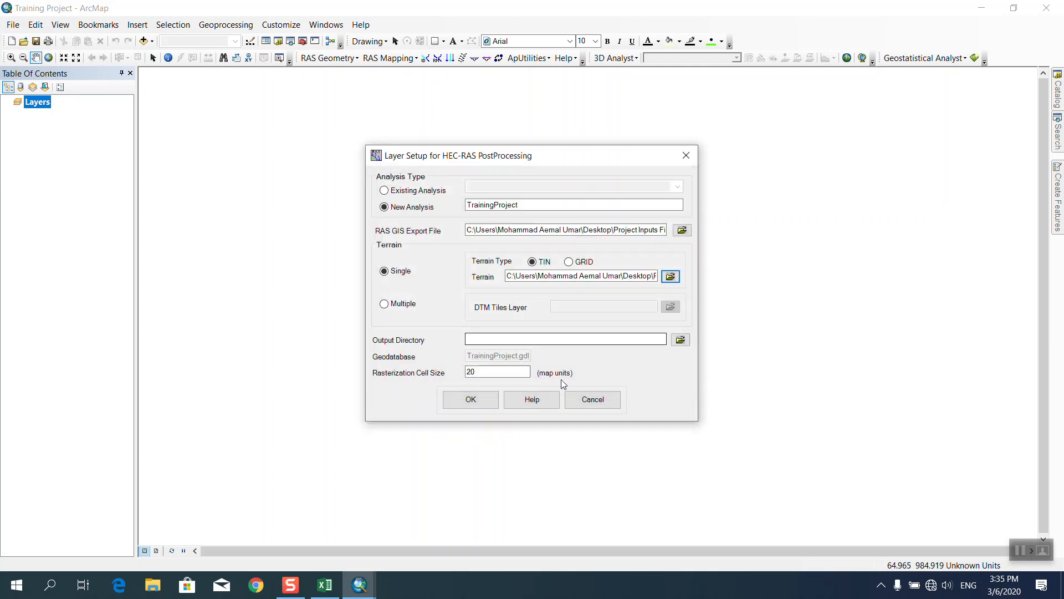
Set the output directory to the Model Run folder in Project Inputs Files.
left_click(685, 344)
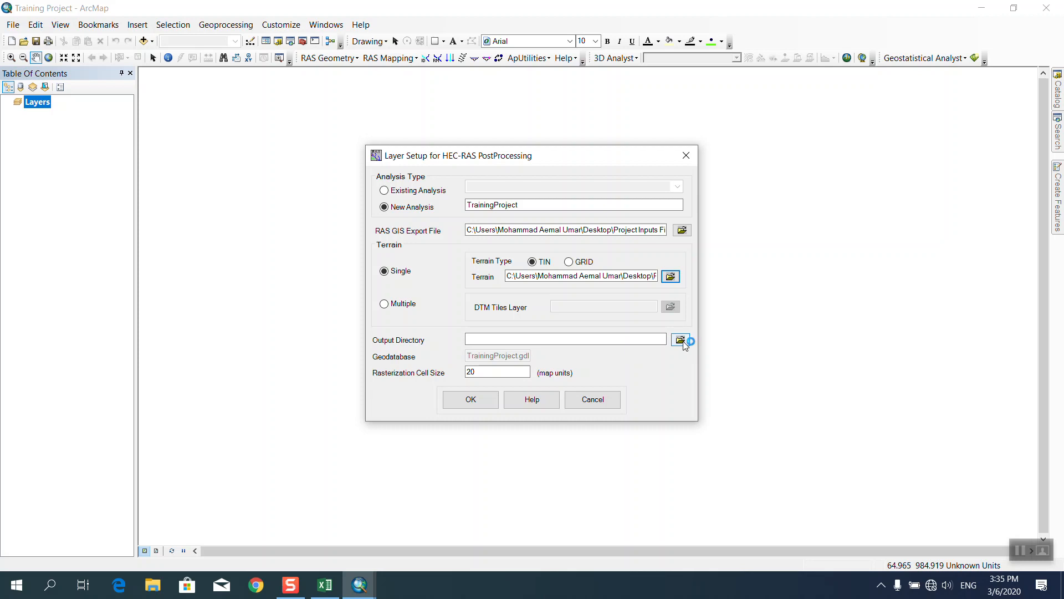
left_click(681, 339)
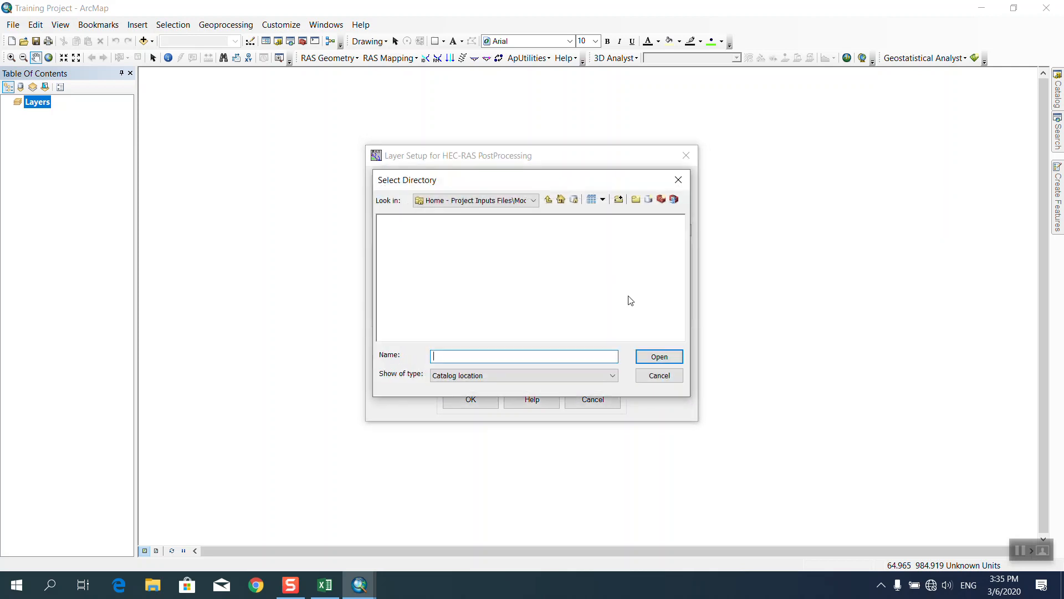
left_click(518, 201)
scroll(535, 299, "down", 4)
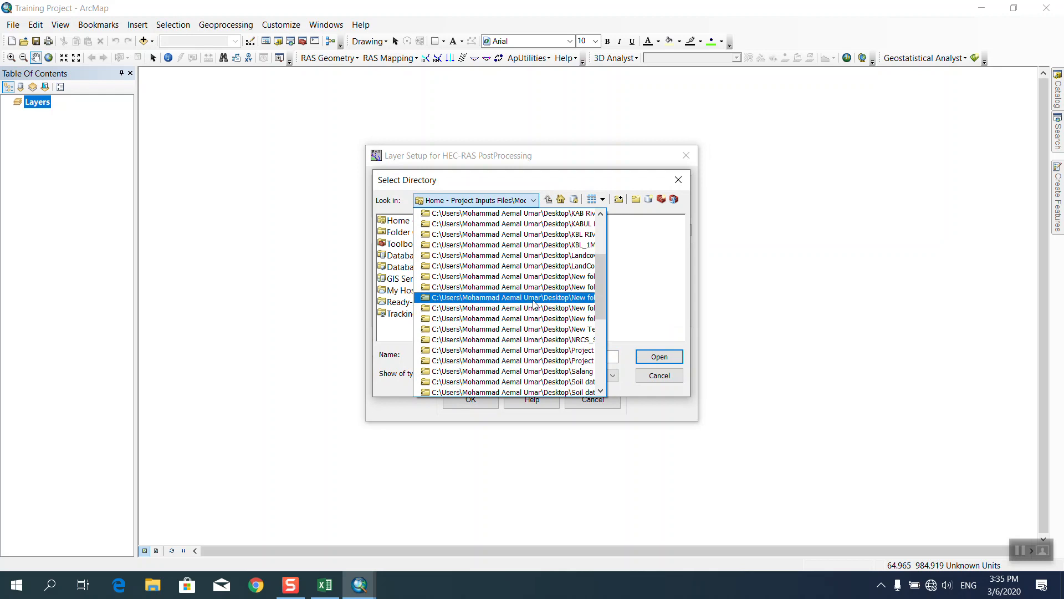
scroll(538, 347, "down", 1)
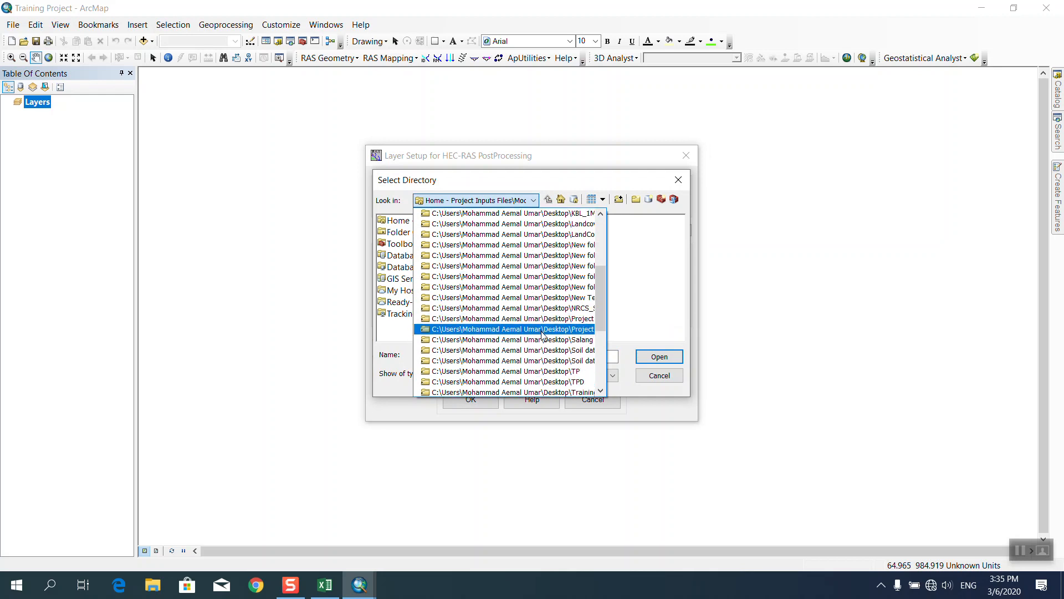
left_click(535, 331)
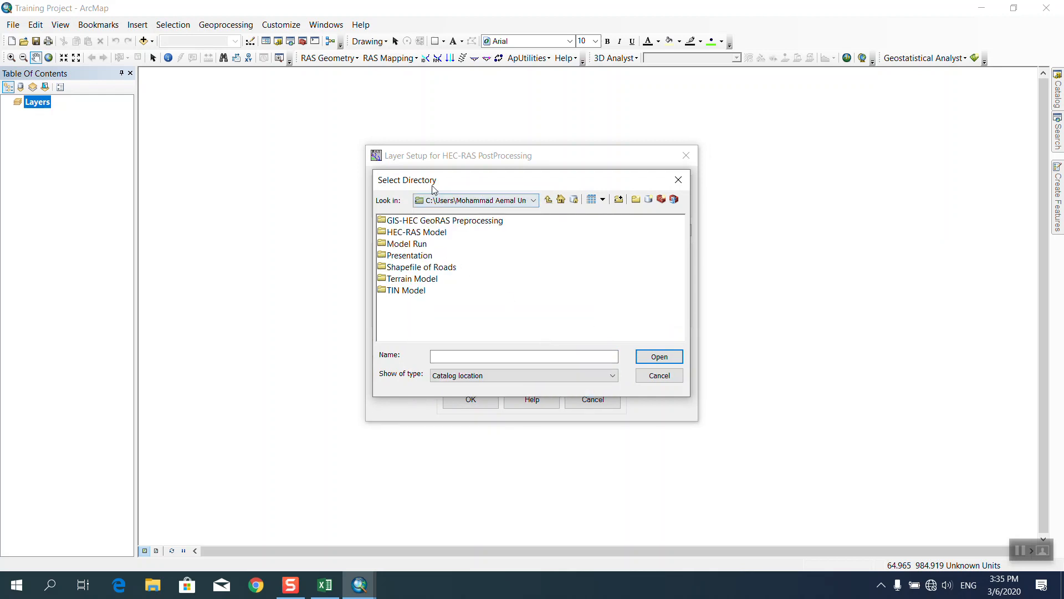
left_click_drag(431, 185, 442, 184)
double_click(433, 244)
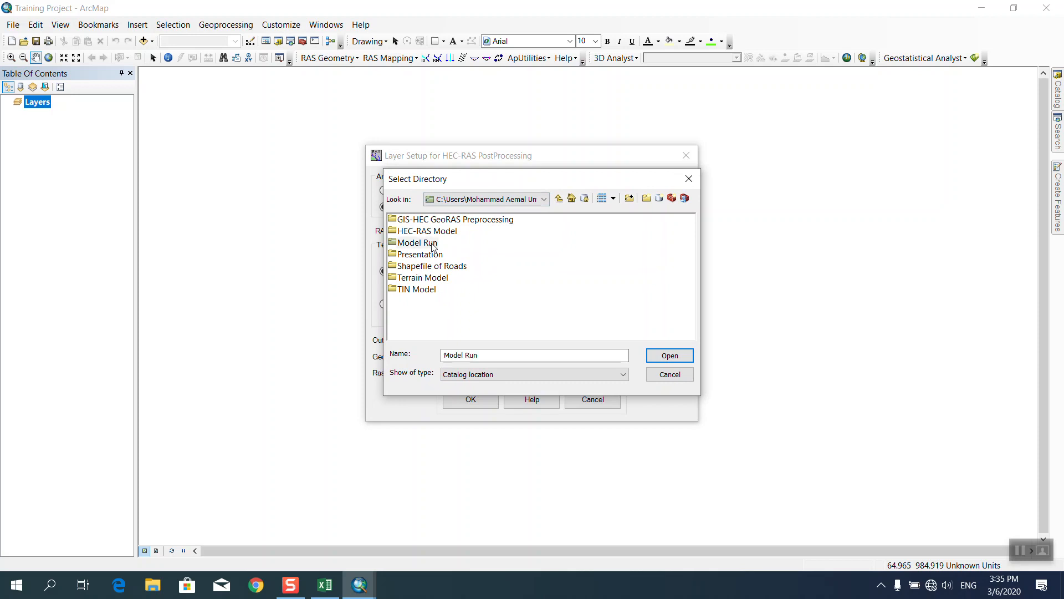
left_click(559, 198)
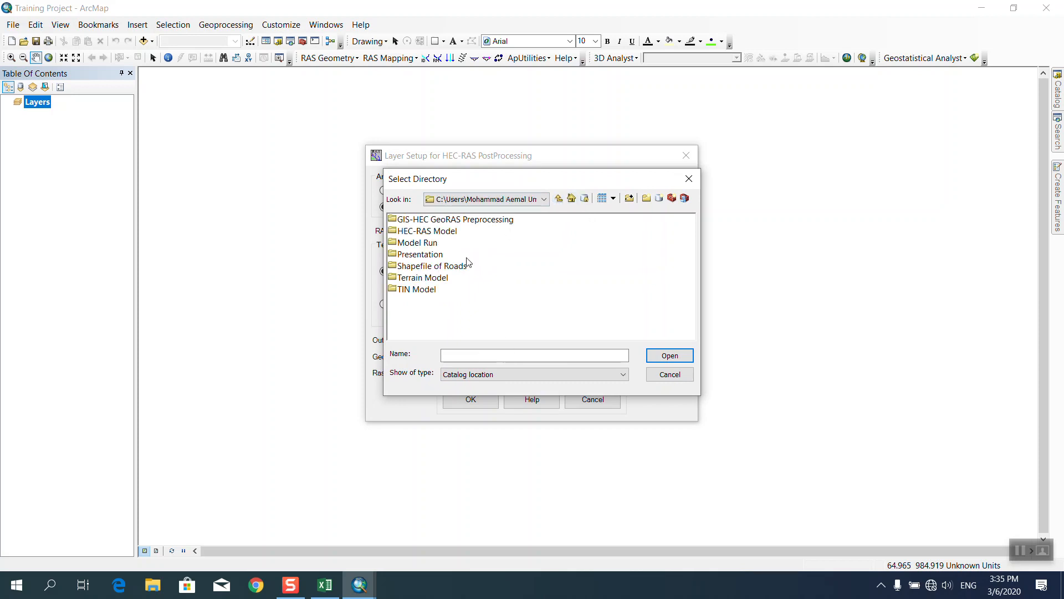
left_click(420, 244)
left_click(672, 357)
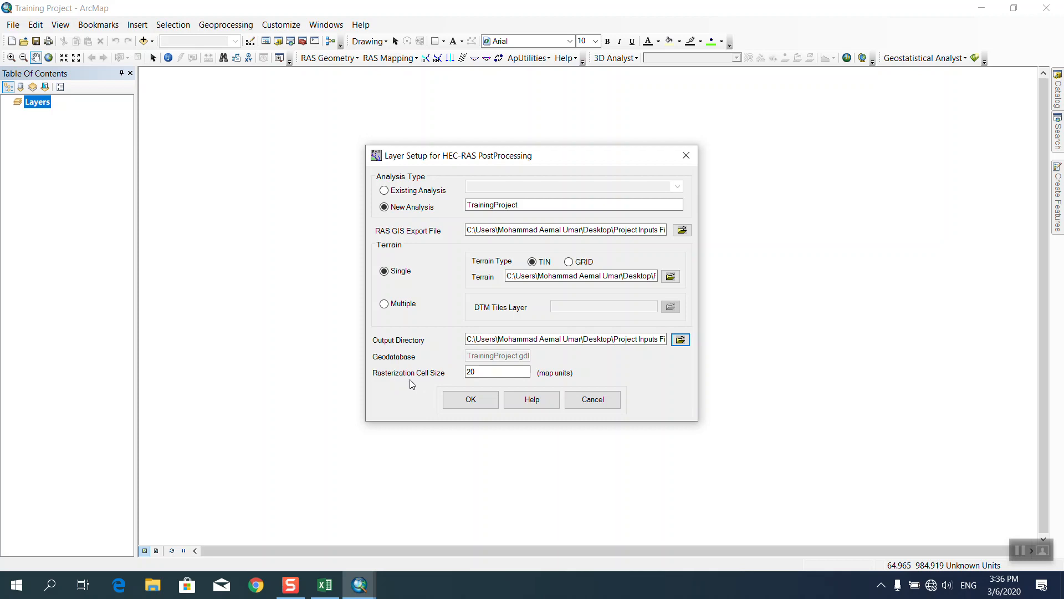
Change the rasterization cell size from 20 to 1 and apply the layer setup.
double_click(472, 372)
type("1")
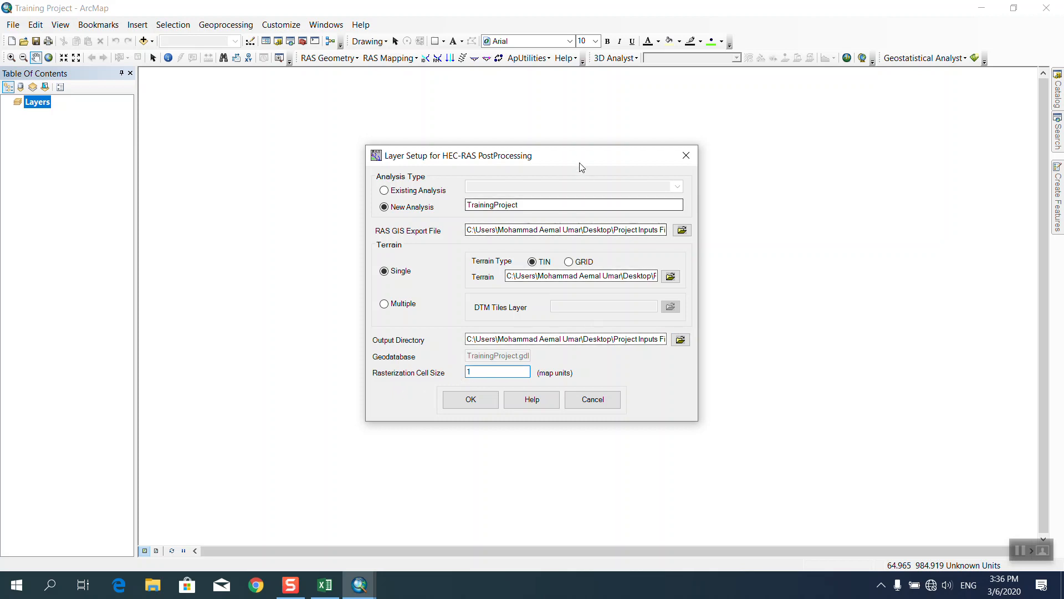
left_click(484, 400)
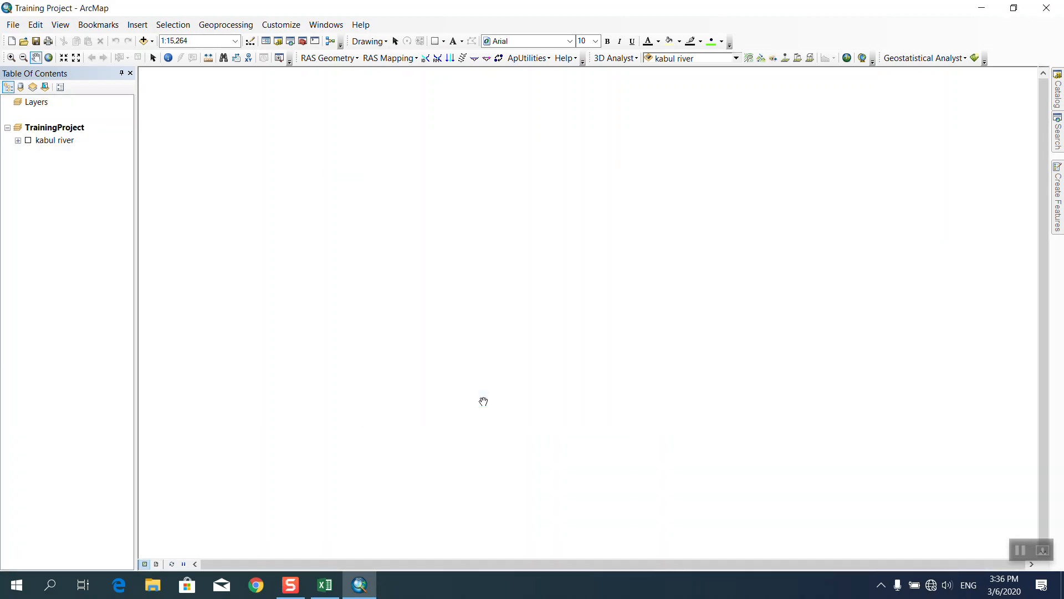
Turn on the kabul river terrain layer to preview it, then switch it off.
left_click(28, 141)
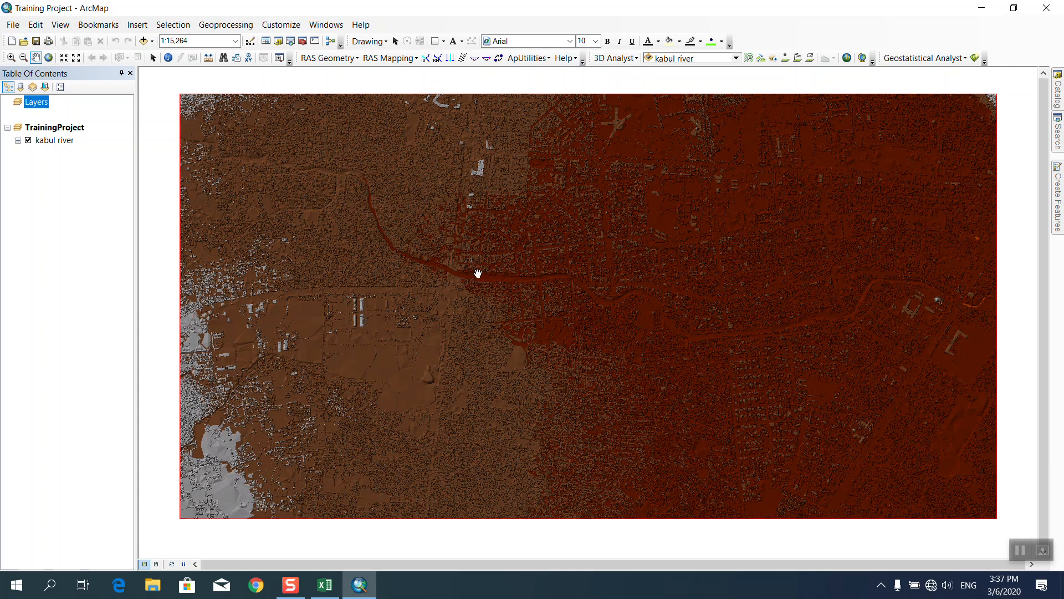
left_click(28, 141)
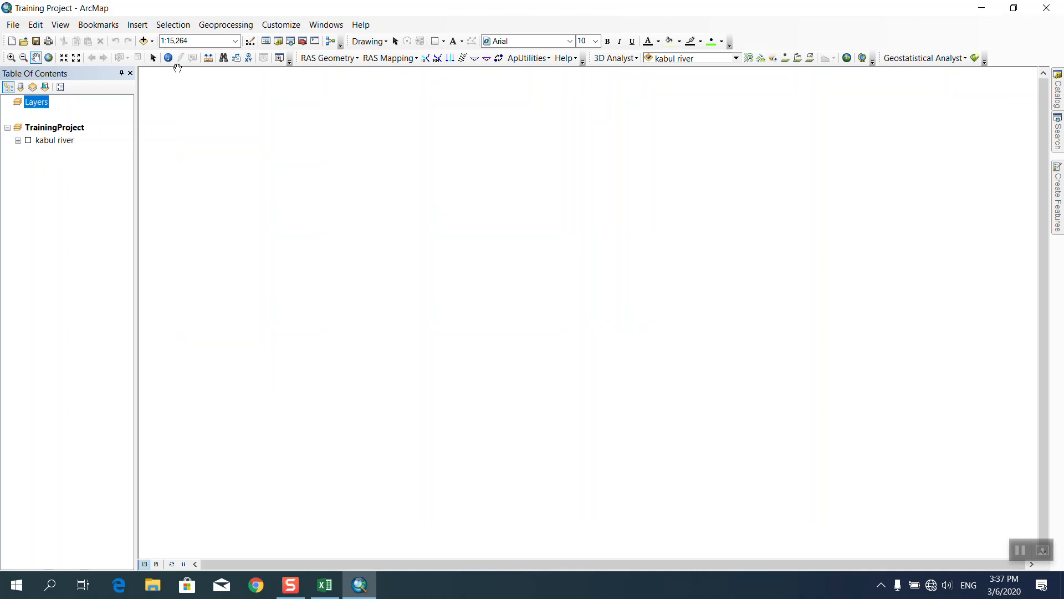
left_click(388, 58)
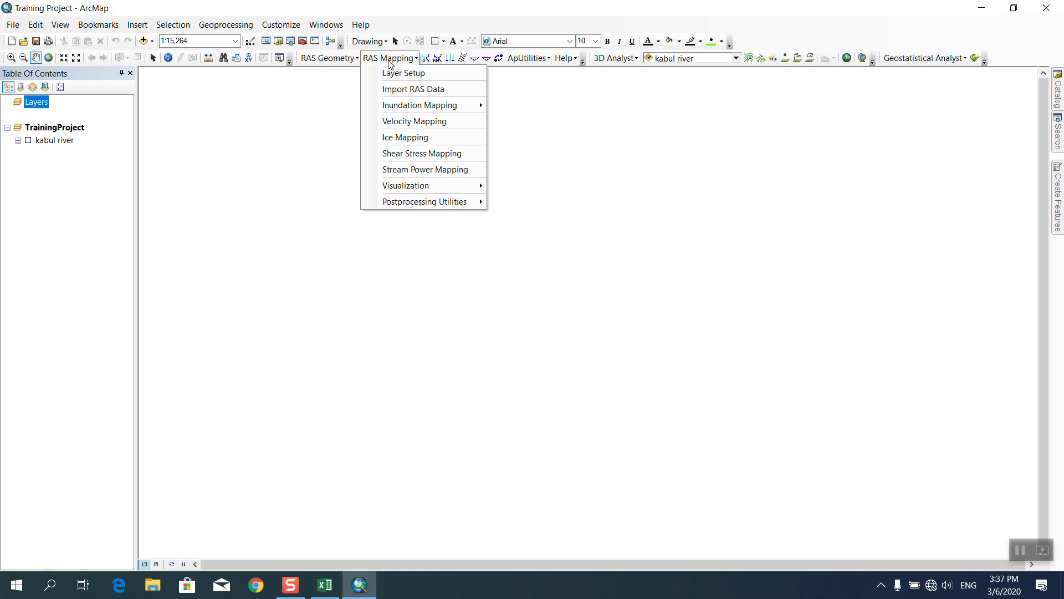
Import the HEC-RAS results into the map, dismissing the success message and closing the log.
left_click(400, 93)
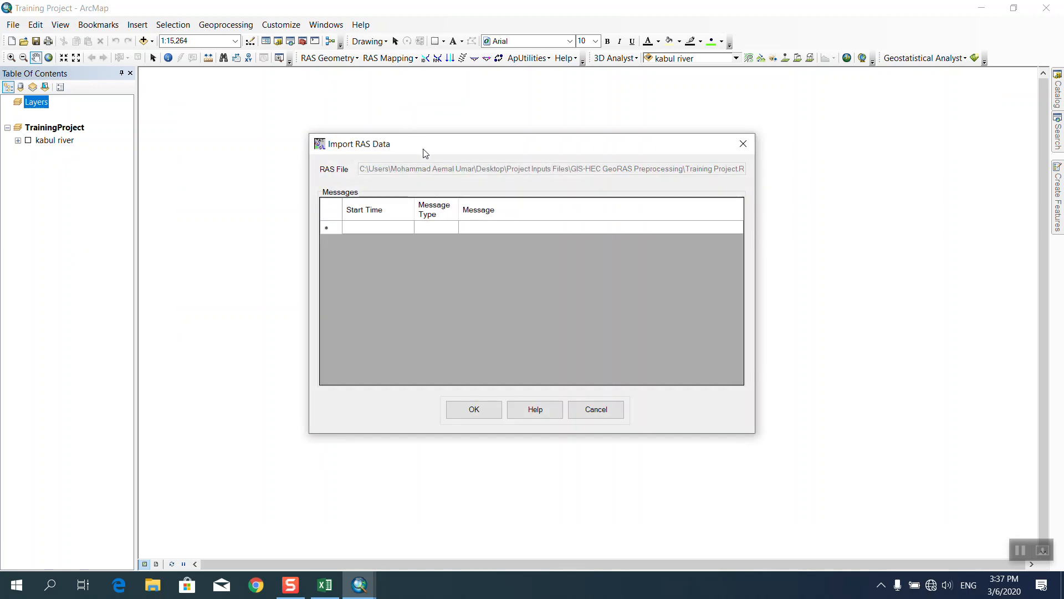
left_click(477, 391)
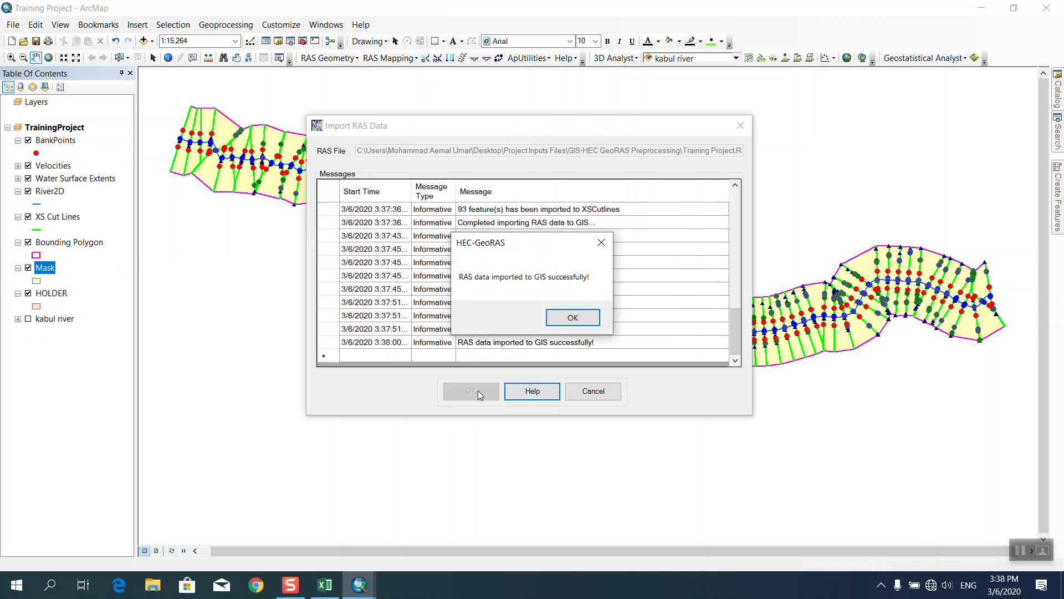
left_click(565, 318)
left_click(590, 388)
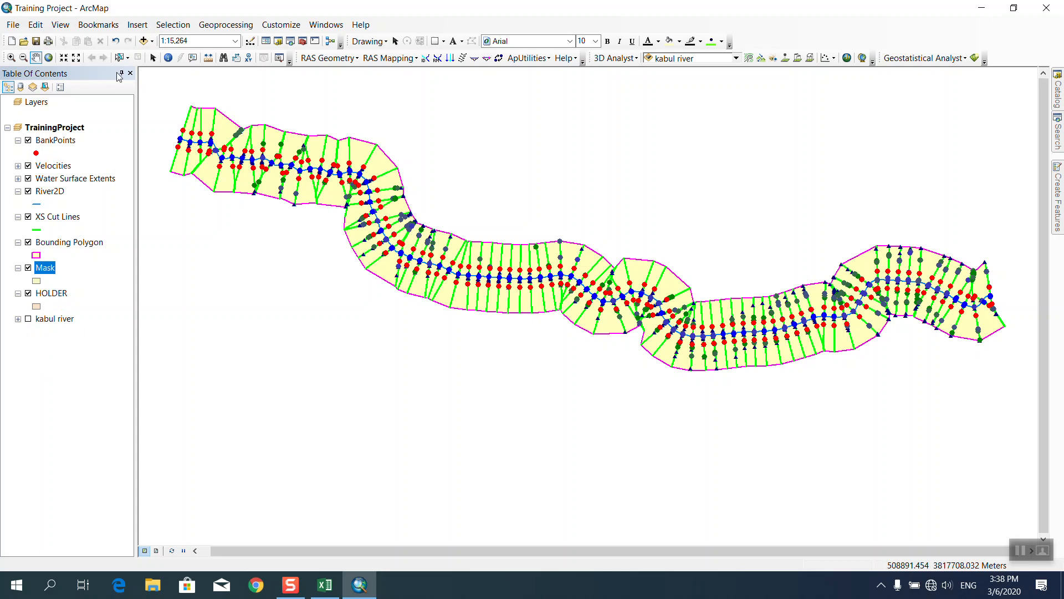
left_click(388, 58)
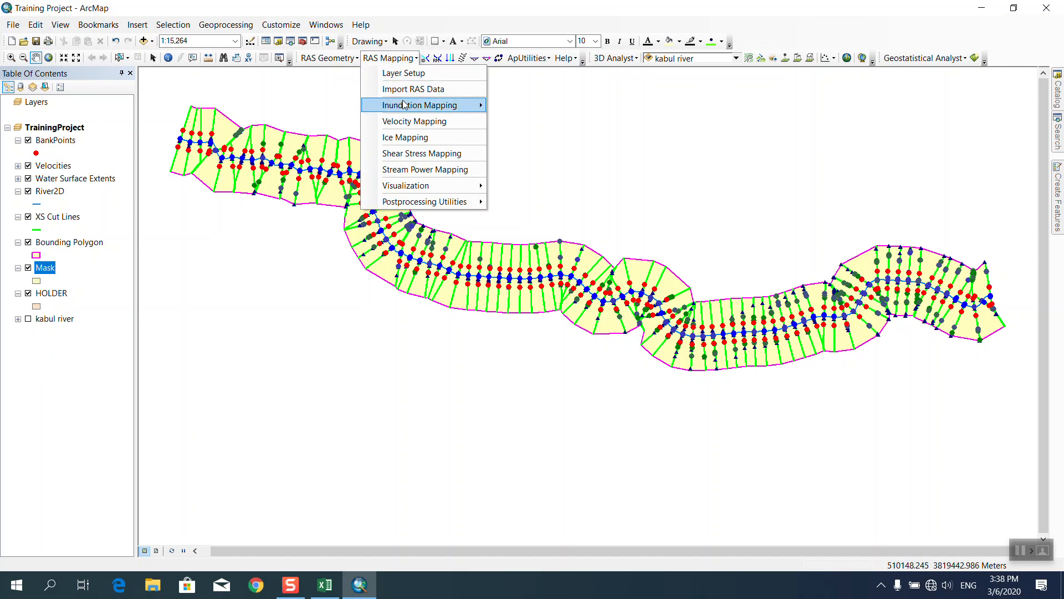
Generate the water surface TIN t 100 for the 100 profile.
mouse_move(403, 105)
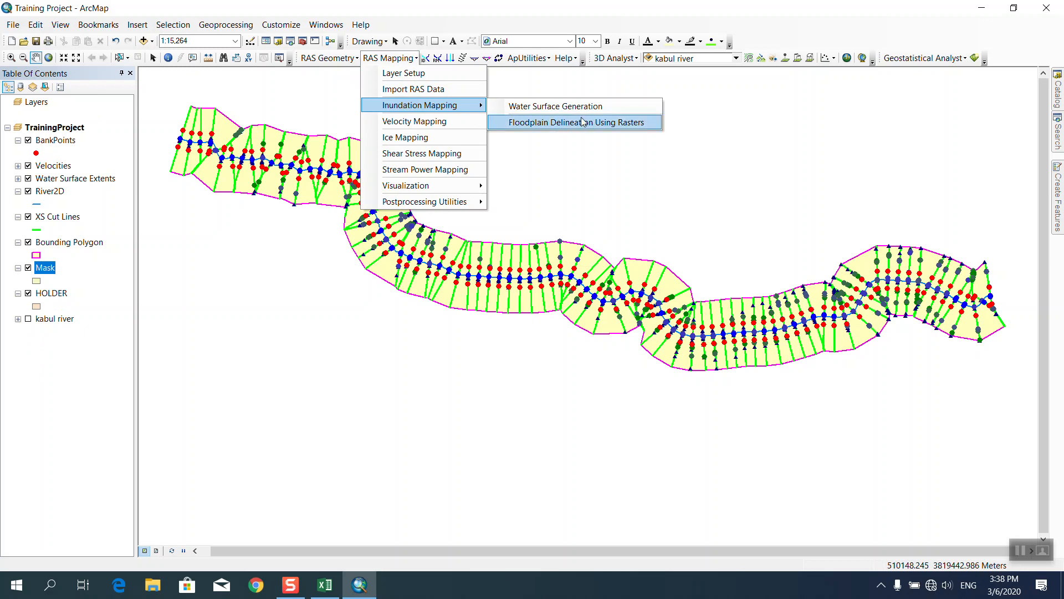
left_click(569, 107)
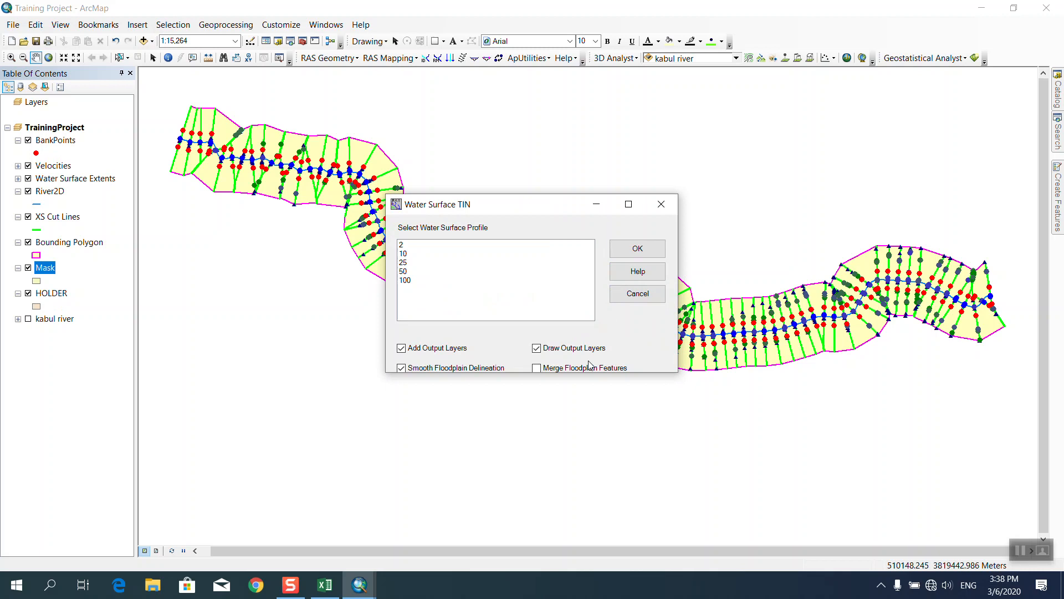
left_click(411, 282)
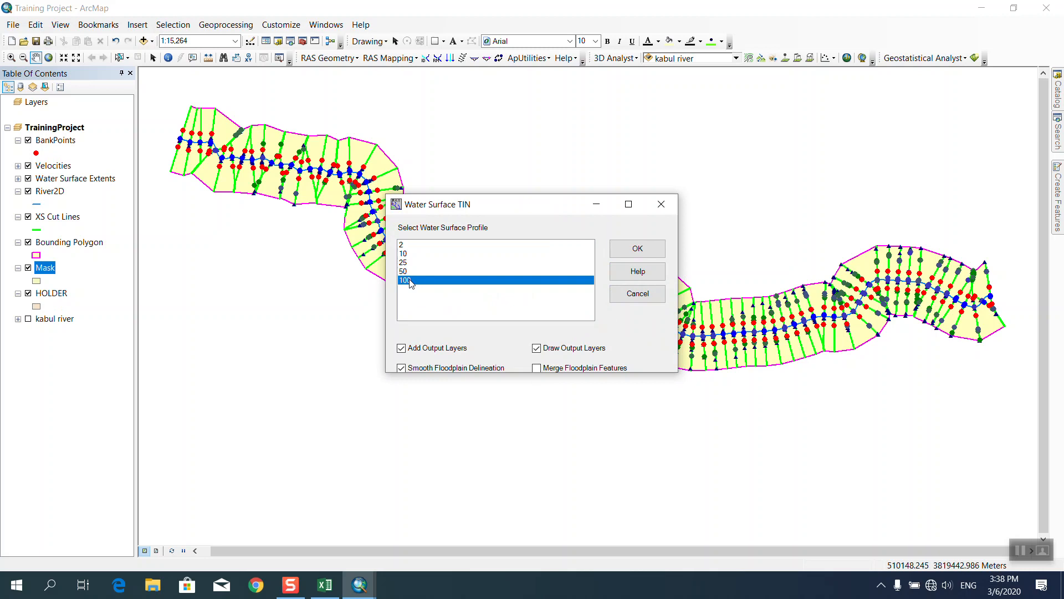
left_click(619, 251)
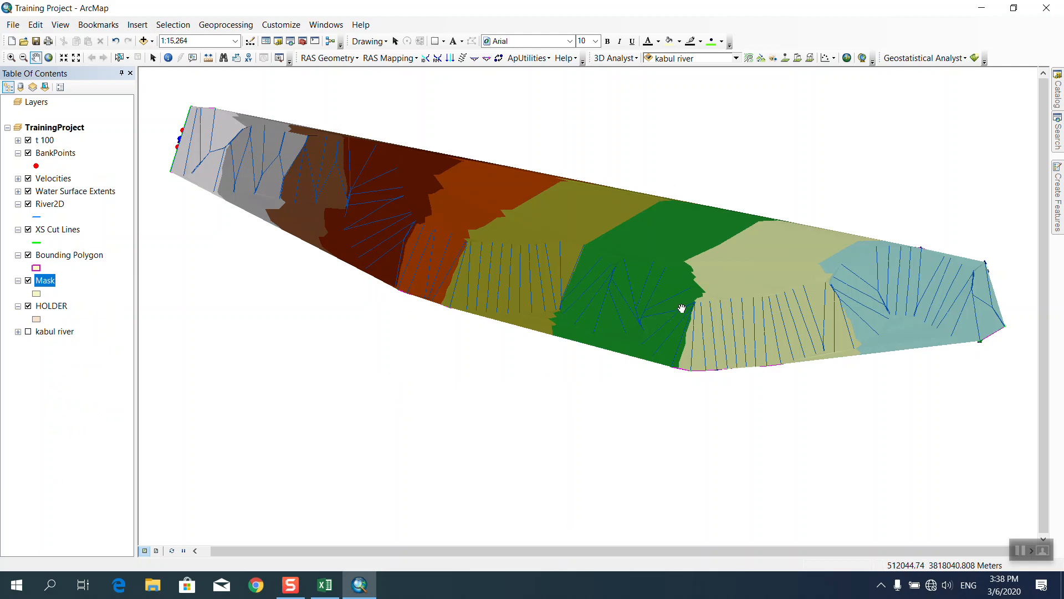
left_click(391, 58)
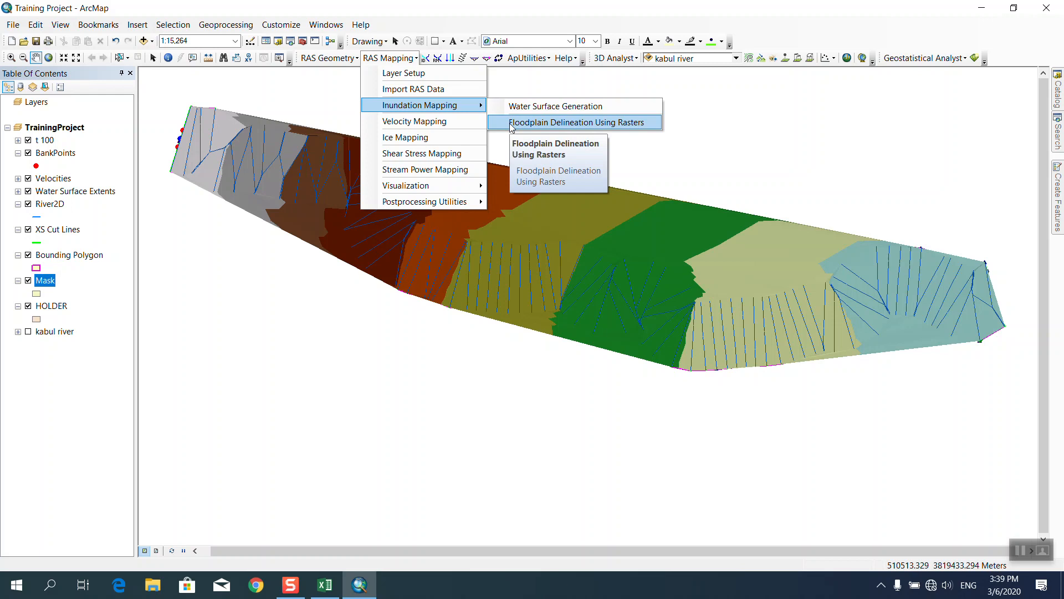
Run raster floodplain delineation for profile 100, producing d 100 and b 100.
left_click(510, 124)
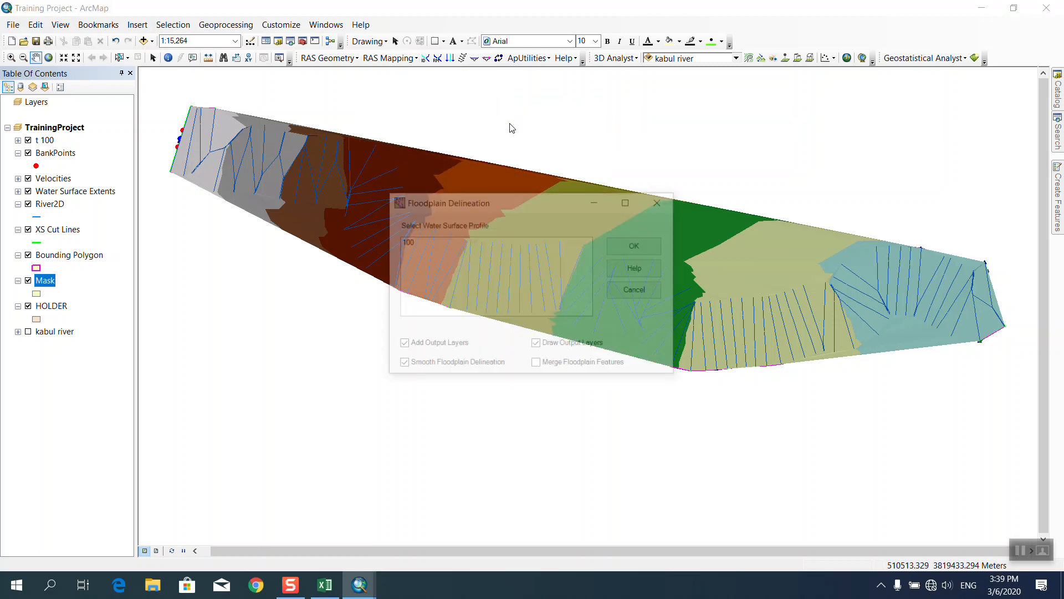
left_click(409, 240)
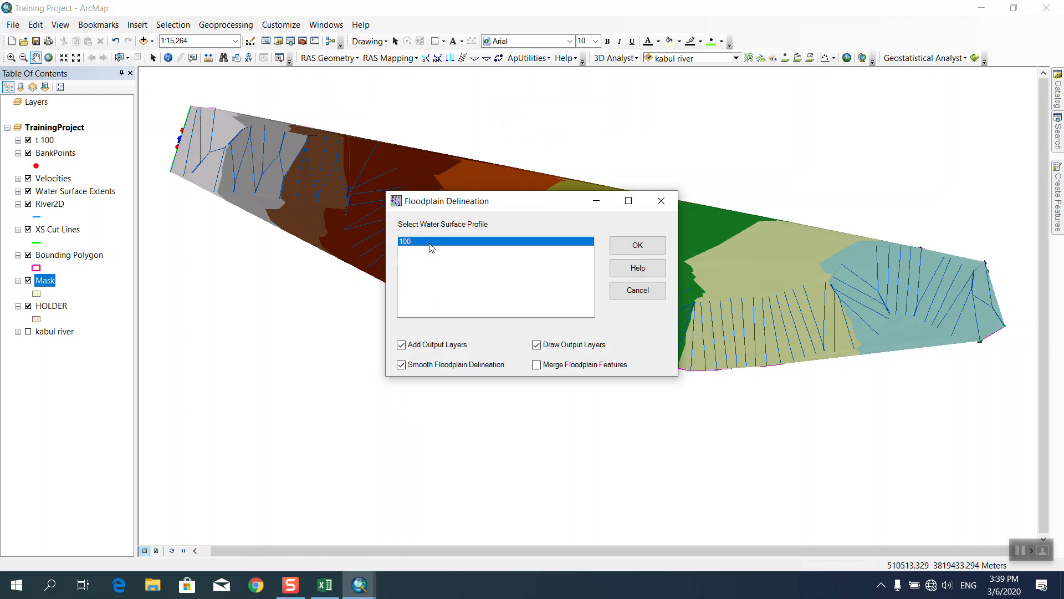
left_click(633, 246)
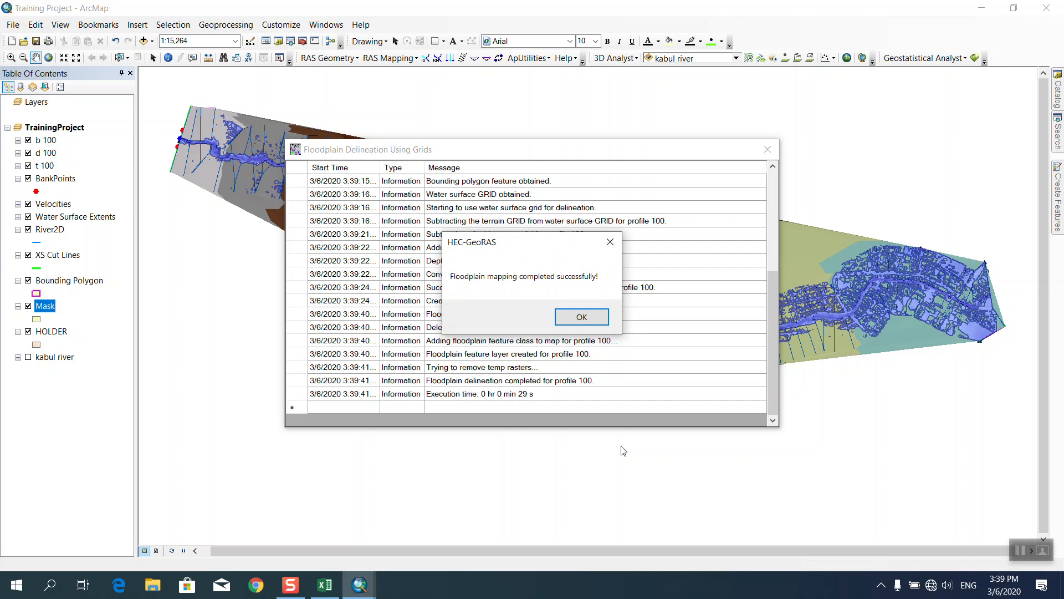
left_click(590, 318)
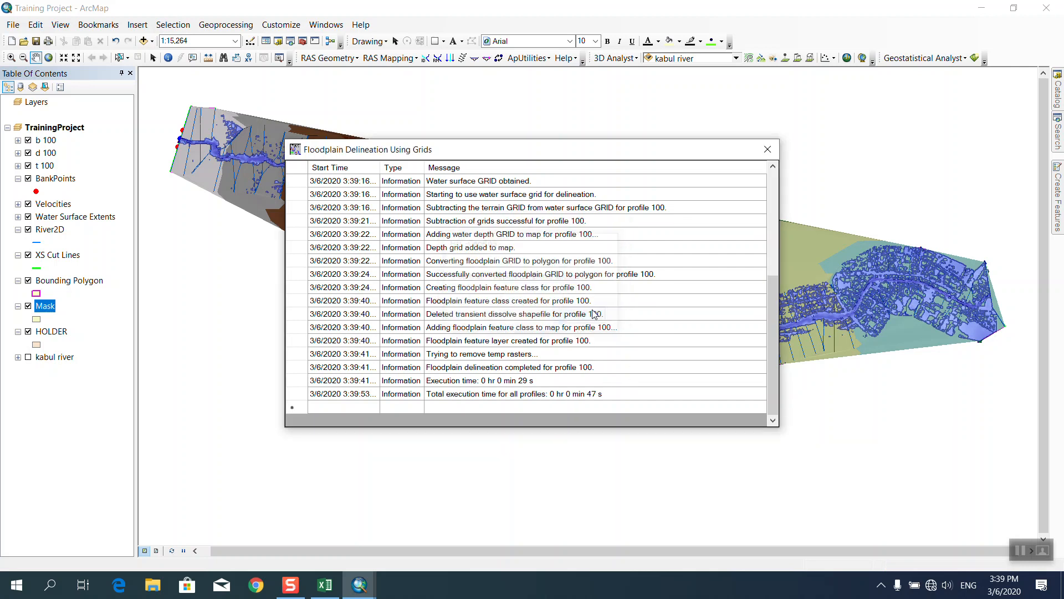
left_click(767, 150)
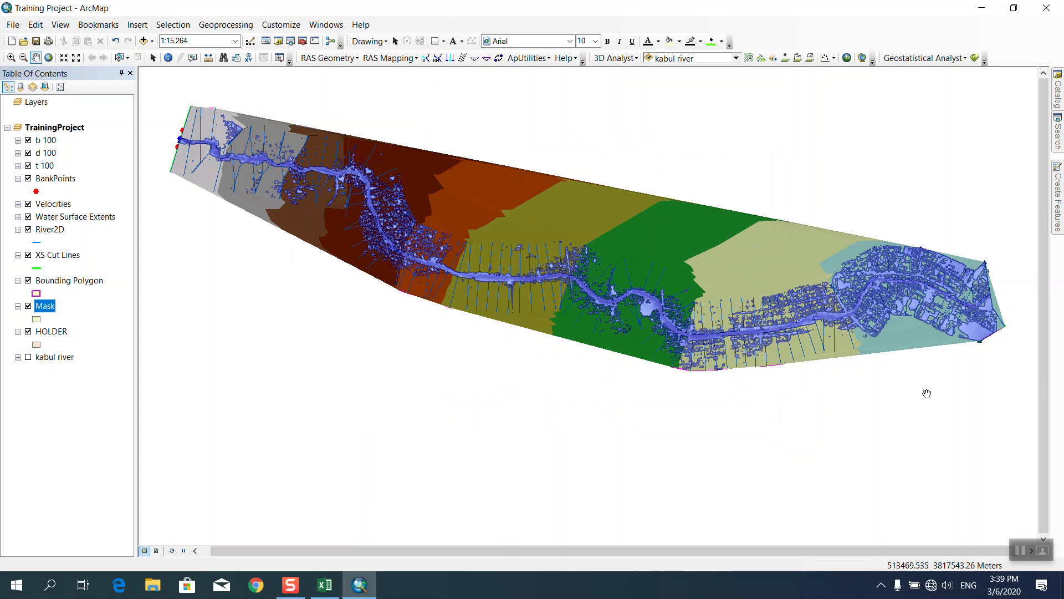
Switch off t 100, Mask, HOLDER, XS Cut Lines, BankPoints and b 100, leaving d 100 visible.
scroll(937, 388, "up", 3)
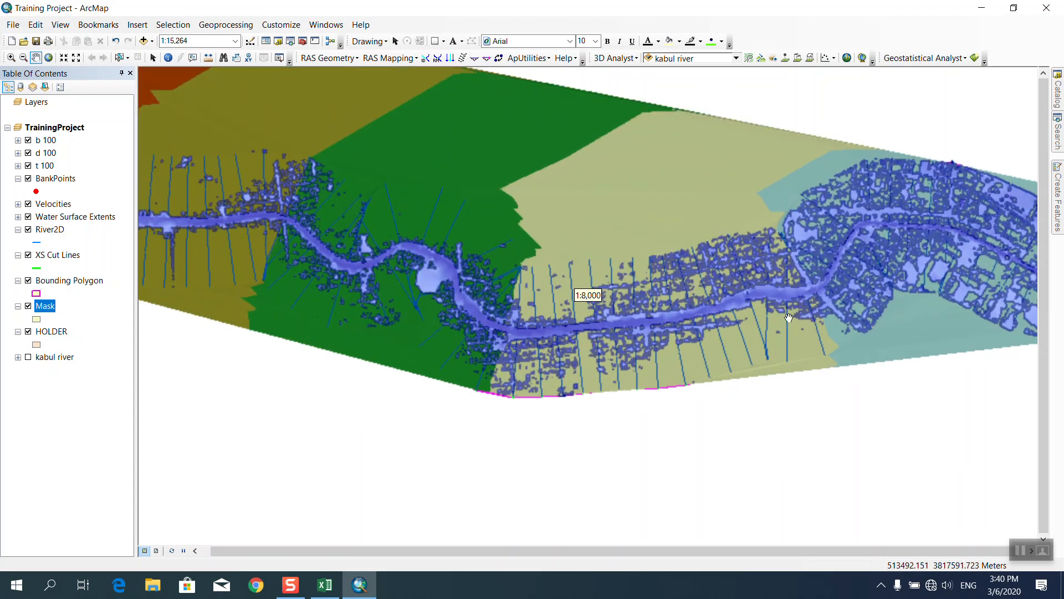
left_click(29, 166)
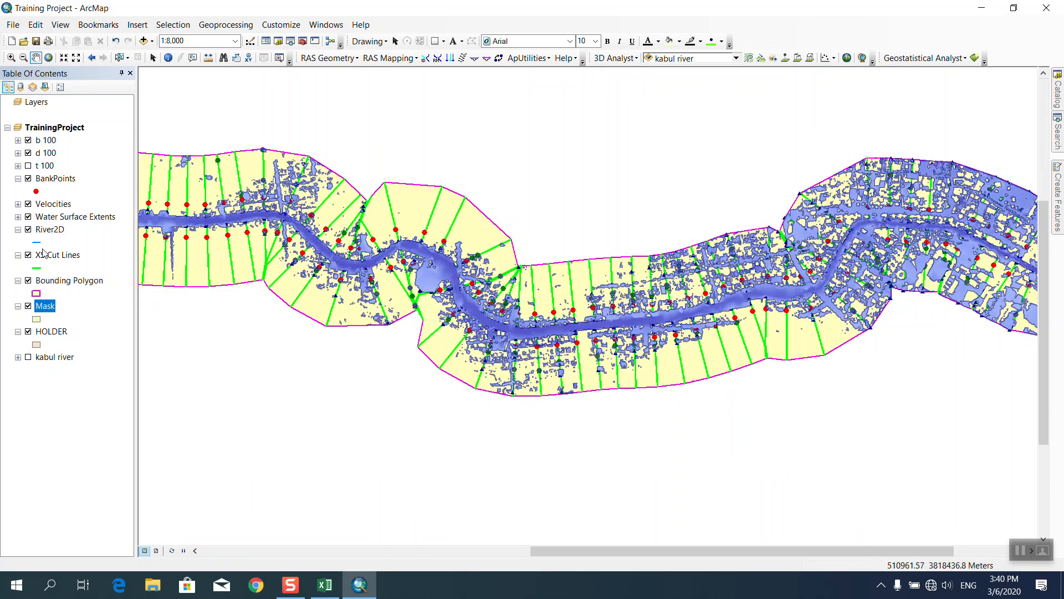
left_click(29, 307)
left_click(28, 331)
left_click(28, 255)
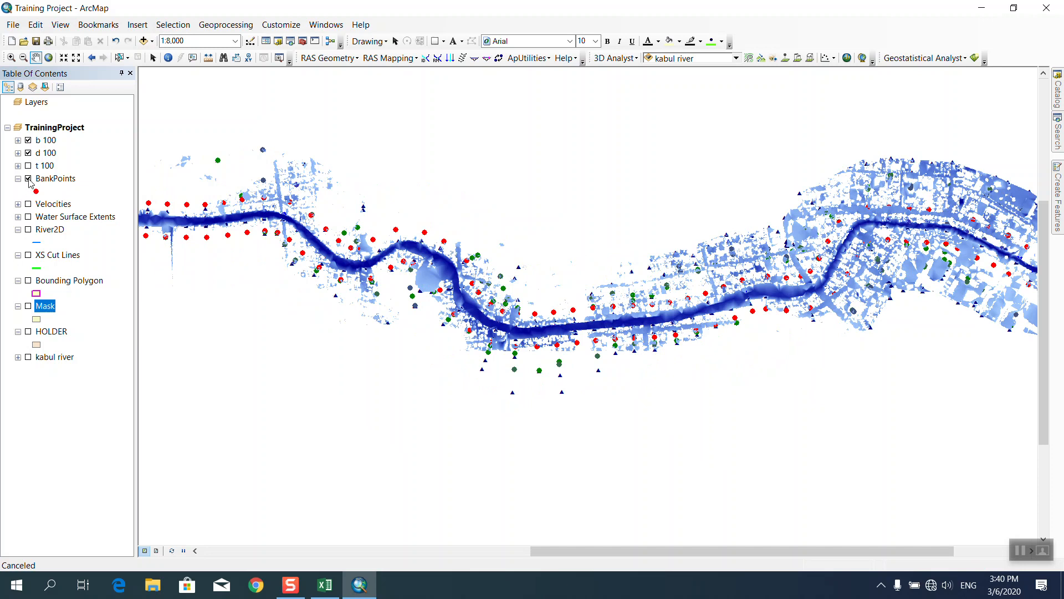
left_click(28, 178)
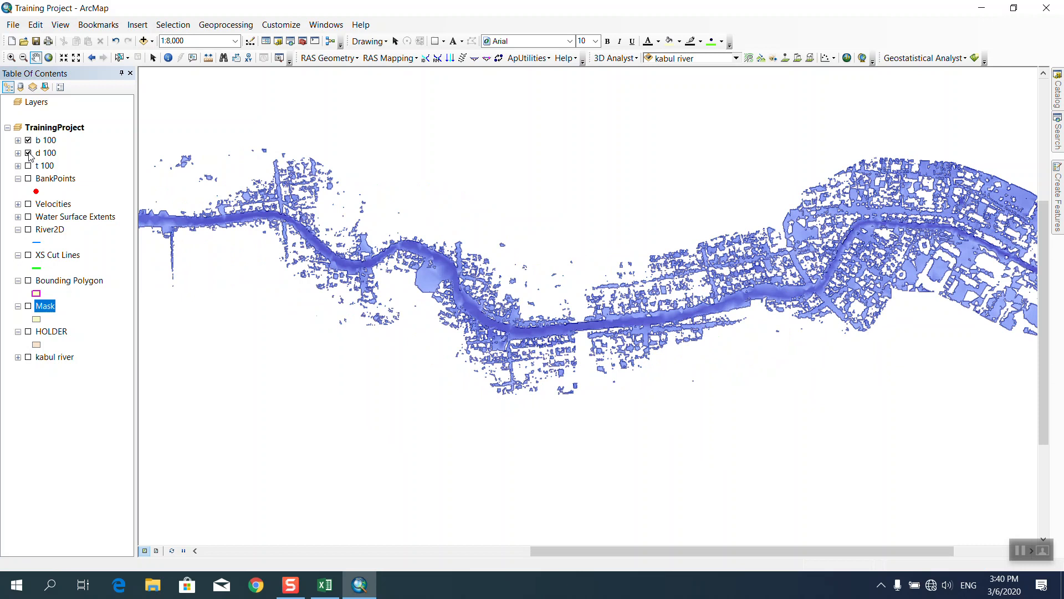
left_click(31, 141)
left_click(28, 141)
left_click_drag(908, 235, 720, 251)
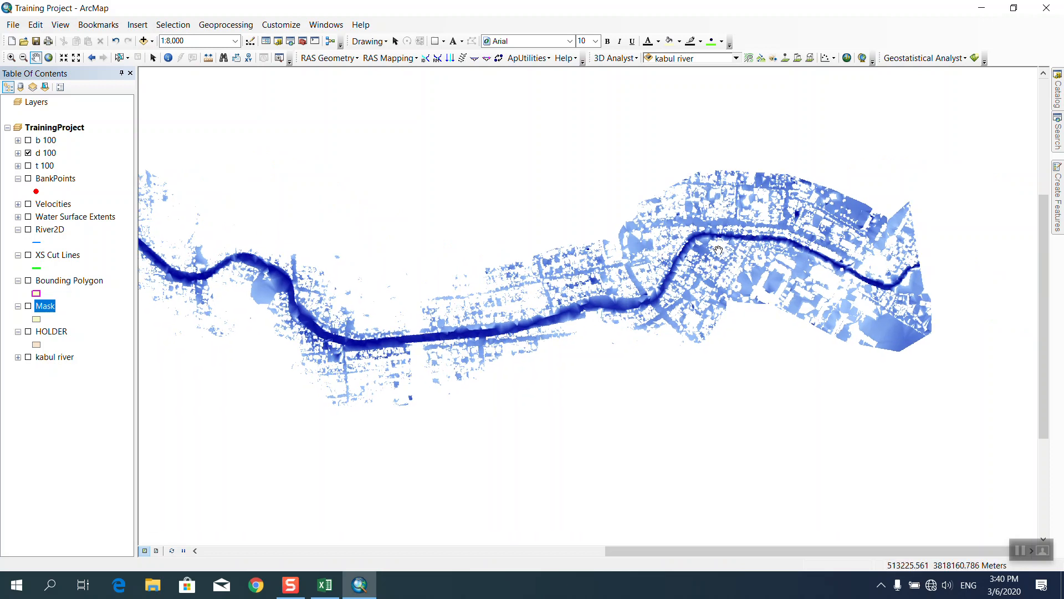
left_click(146, 41)
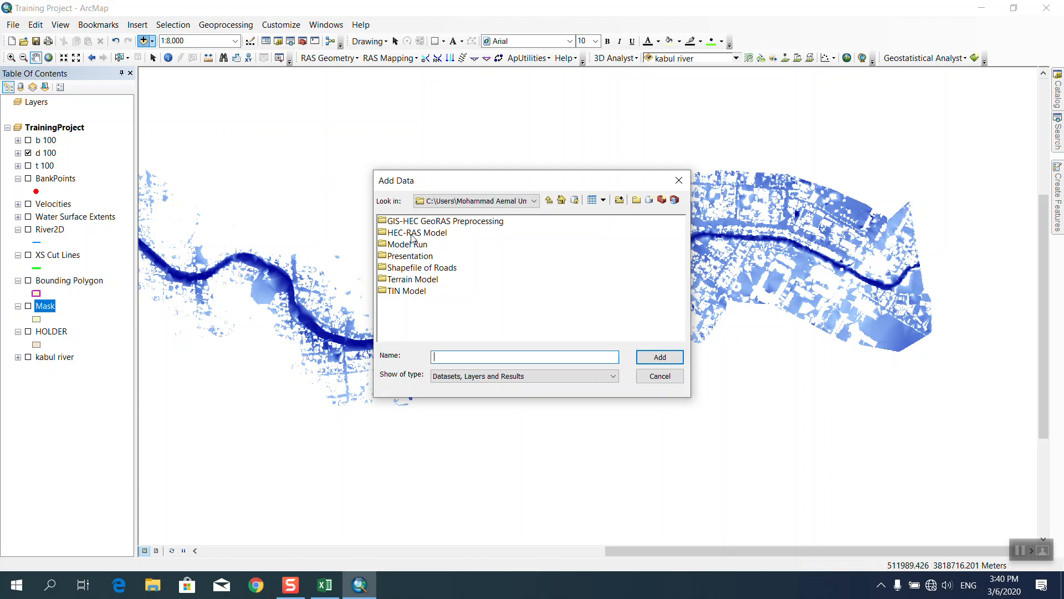
Add KabulRiveratUniversity Area.tif from the Terrain Model folder and move it to the bottom of the layer list.
left_click(429, 268)
double_click(425, 279)
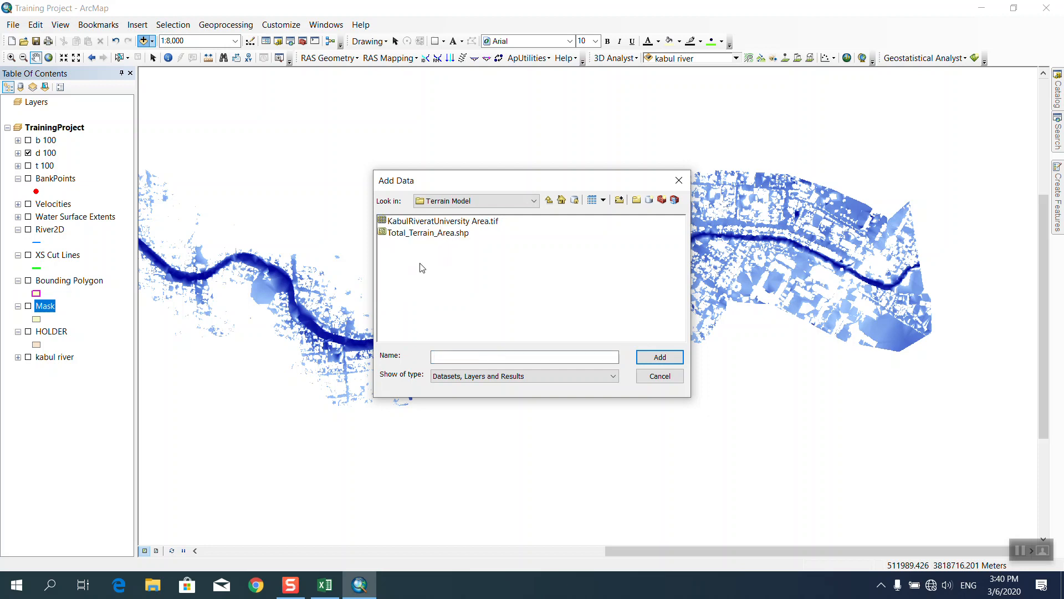
left_click(416, 221)
left_click(653, 357)
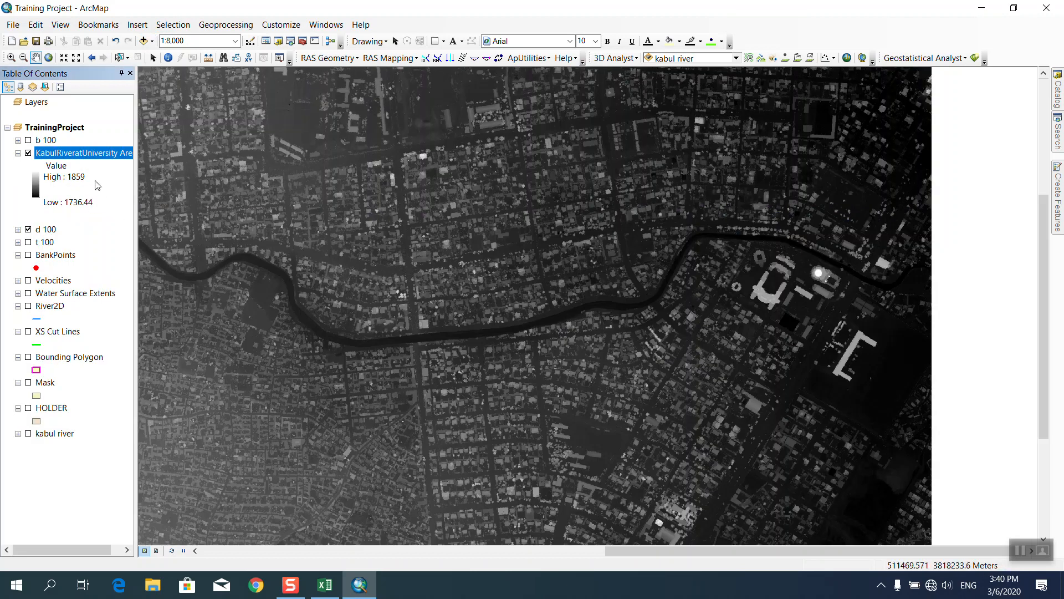
left_click_drag(88, 162, 83, 449)
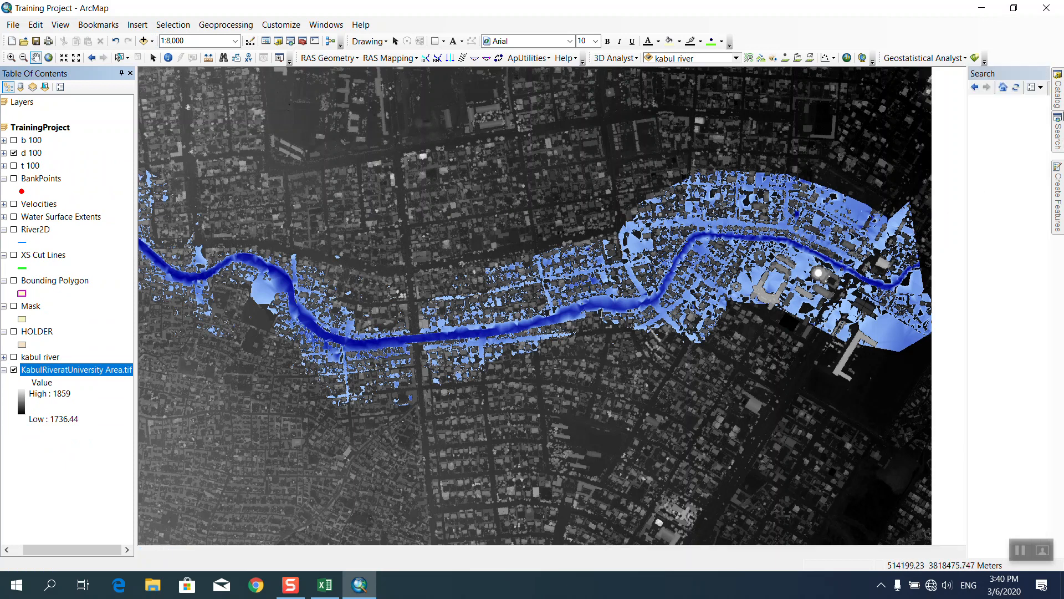
Run Spatial Analyst Hillshade on KabulRiveratUniversity Area.tif with default azimuth 315 and altitude 45.
mouse_move(1058, 92)
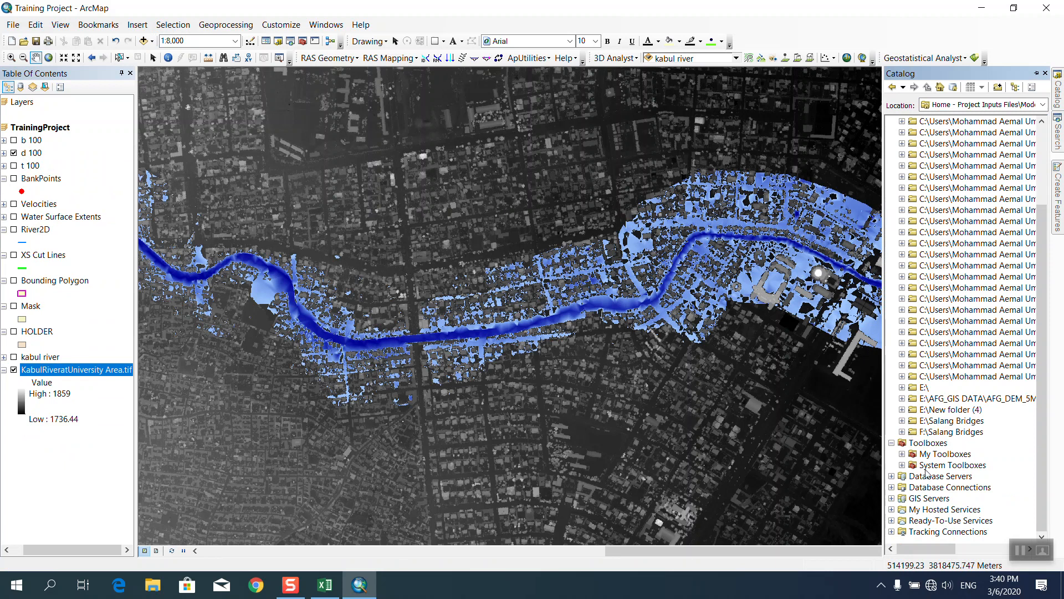
left_click(902, 466)
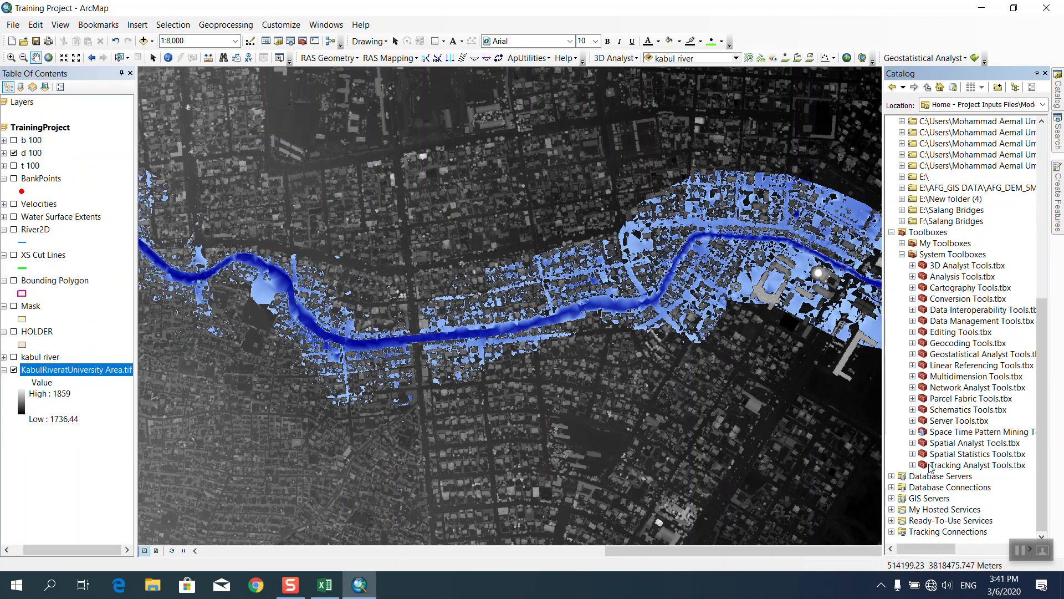
left_click(913, 452)
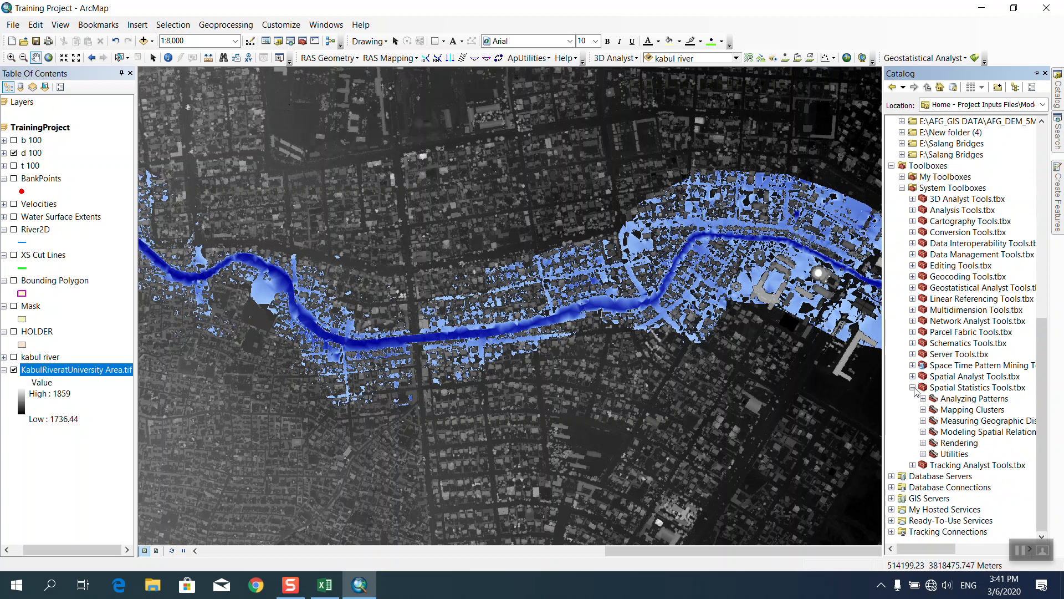
left_click(912, 376)
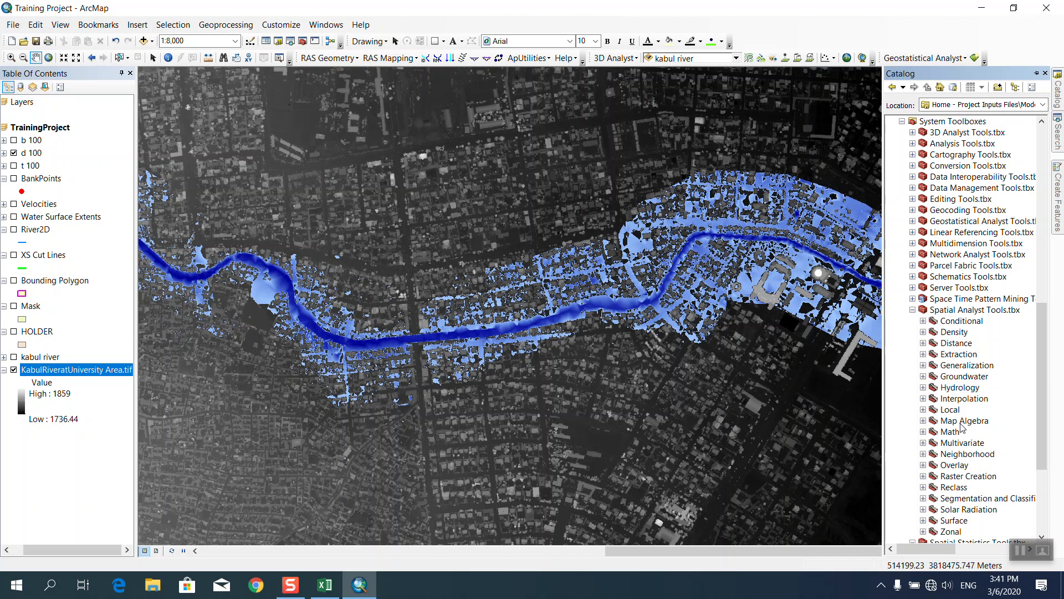
scroll(963, 427, "down", 1)
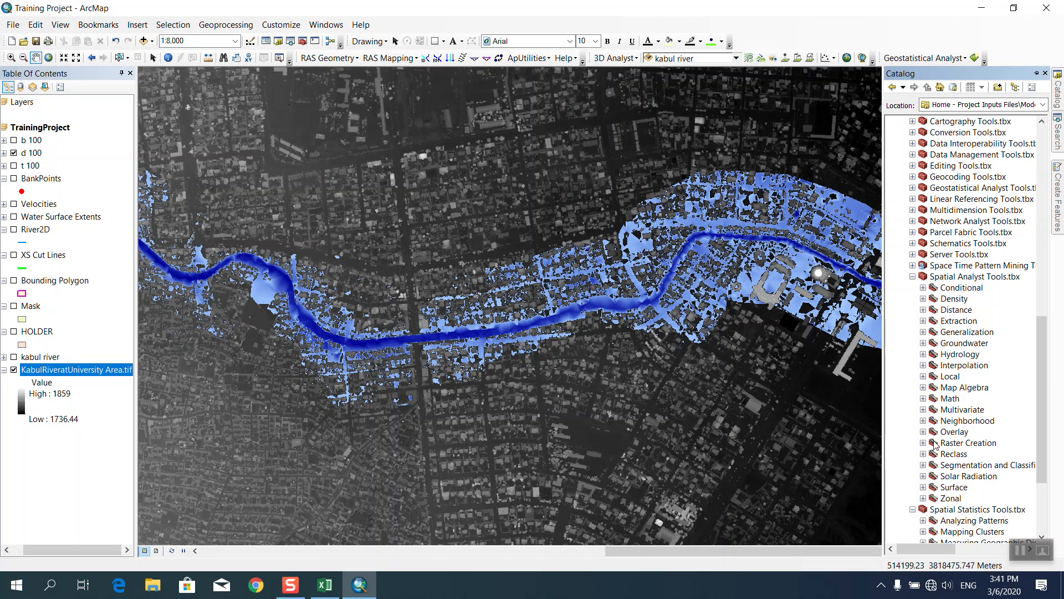
left_click(924, 487)
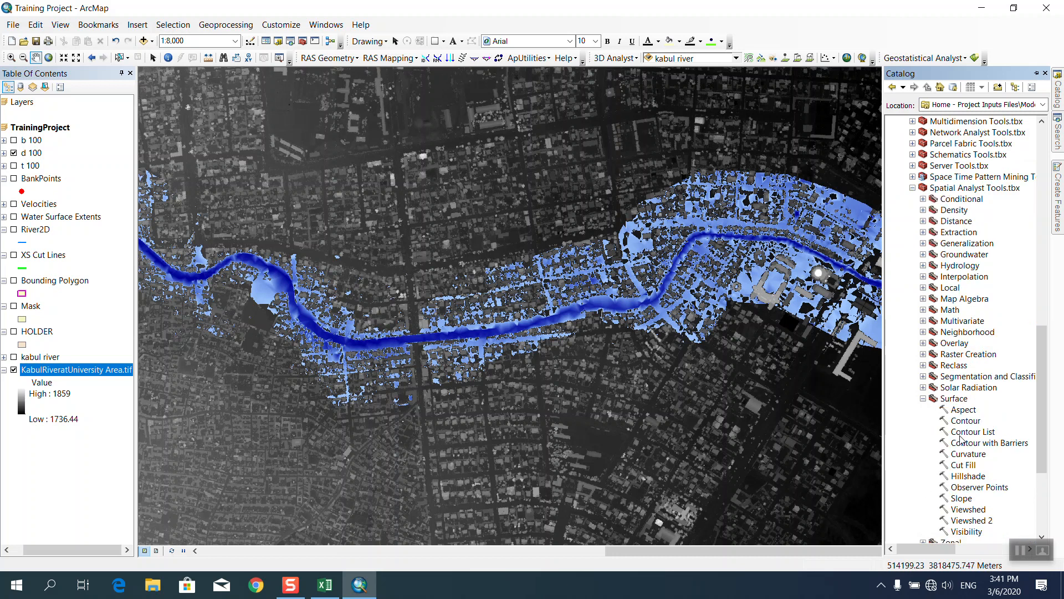
double_click(969, 409)
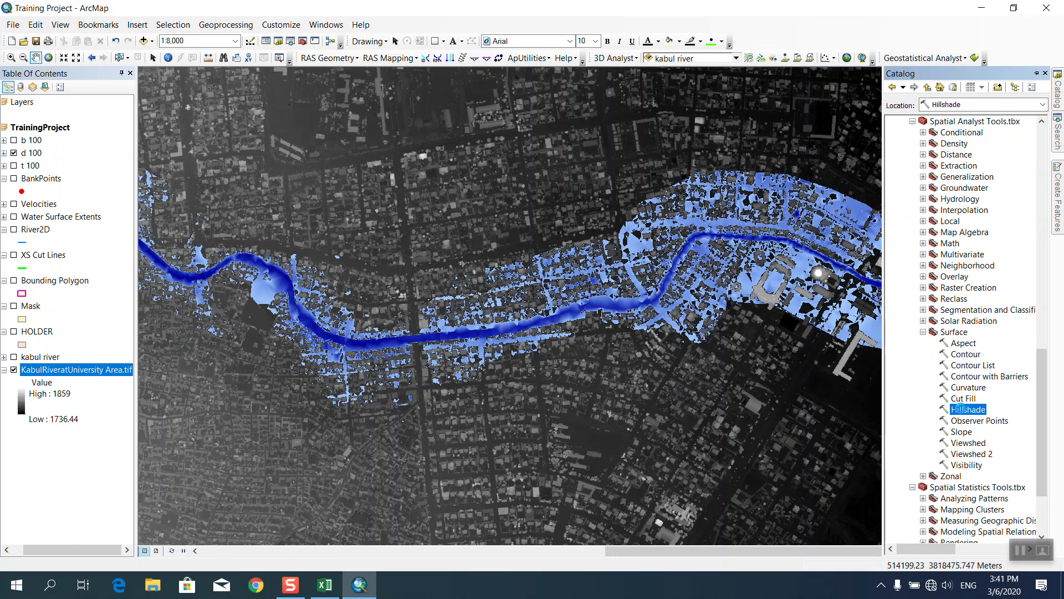
left_click(735, 201)
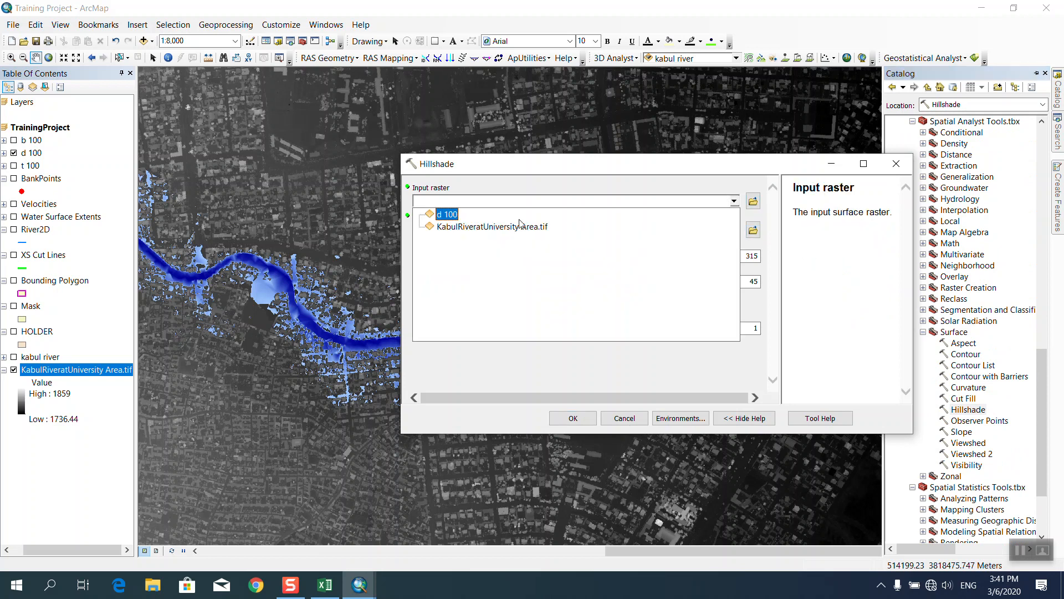
left_click(449, 226)
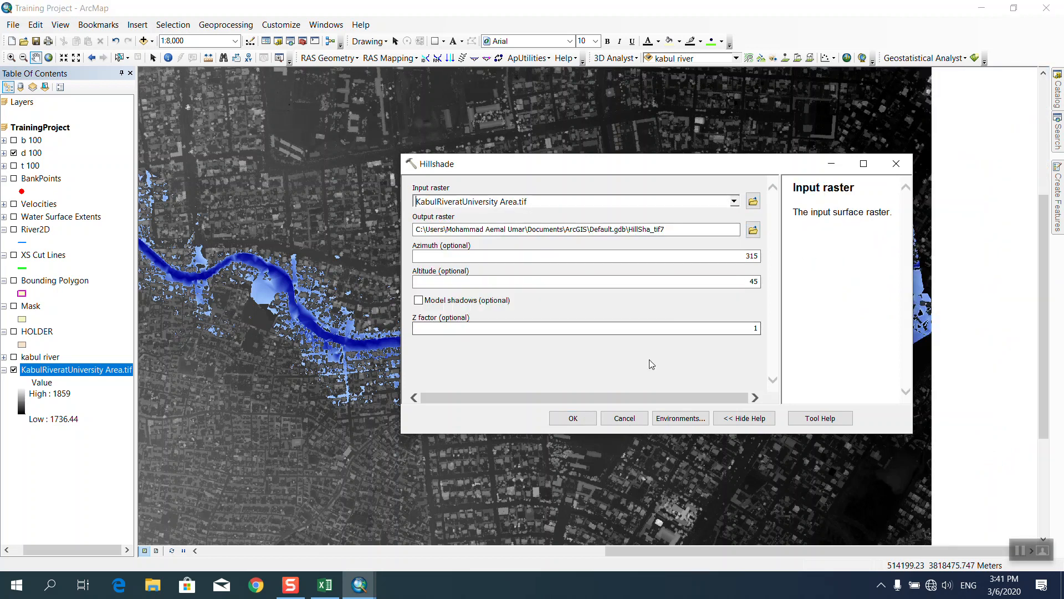
left_click(586, 417)
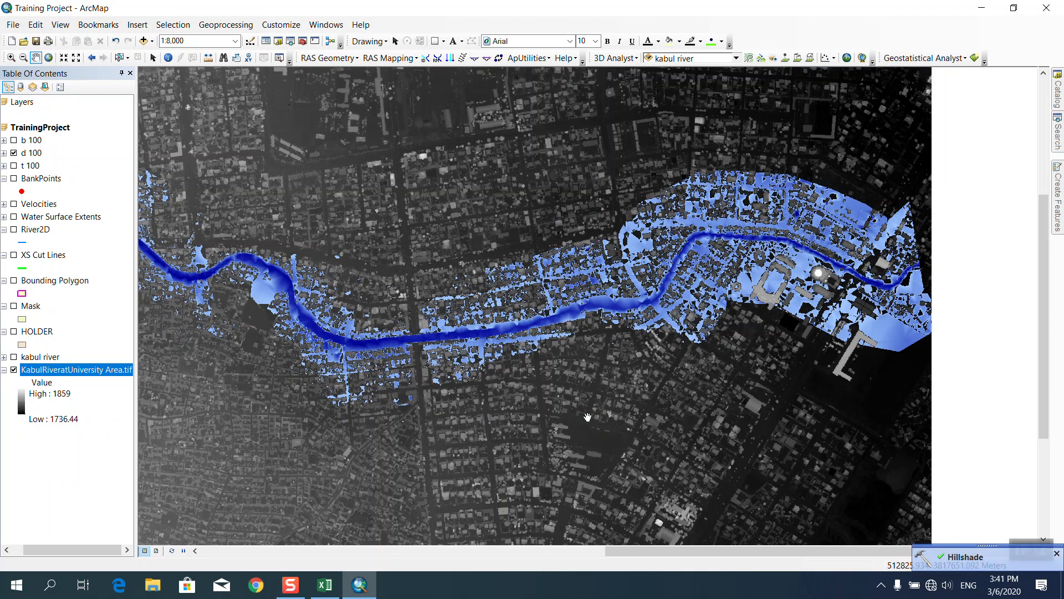
Start Add Data, browse up to the project folder, then cancel without adding anything.
left_click(143, 41)
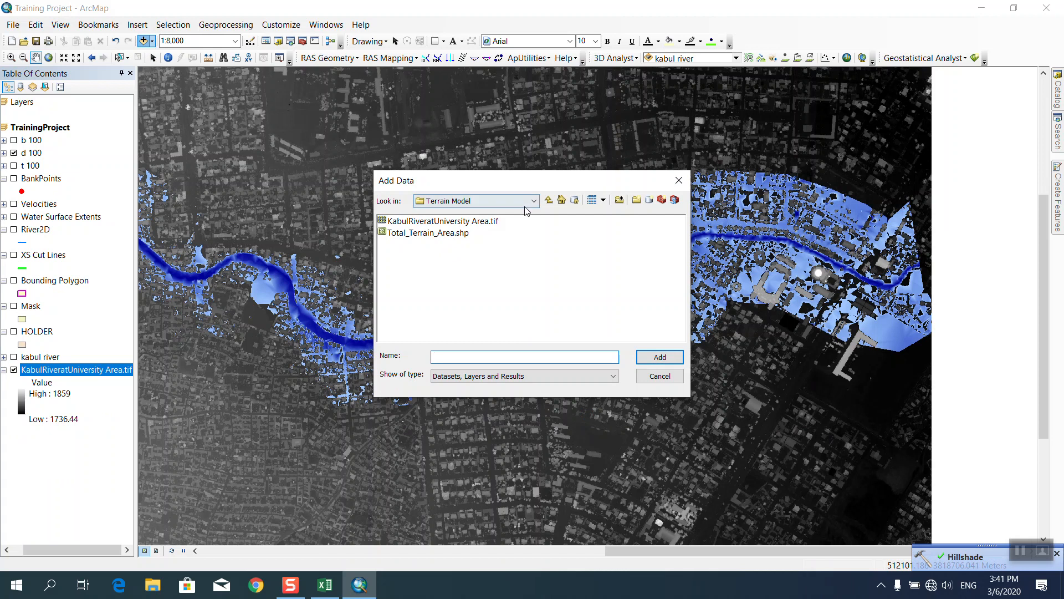
left_click(549, 200)
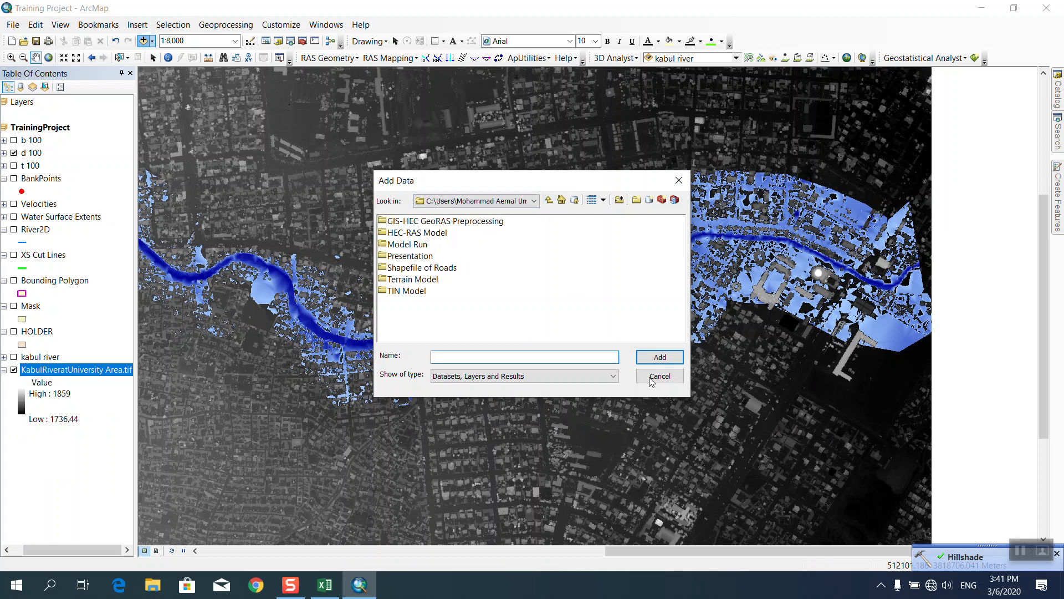
key("Escape")
Confirm the Geoprocessing Options and reopen the Hillshade tool from the Catalog.
left_click(216, 27)
left_click(239, 214)
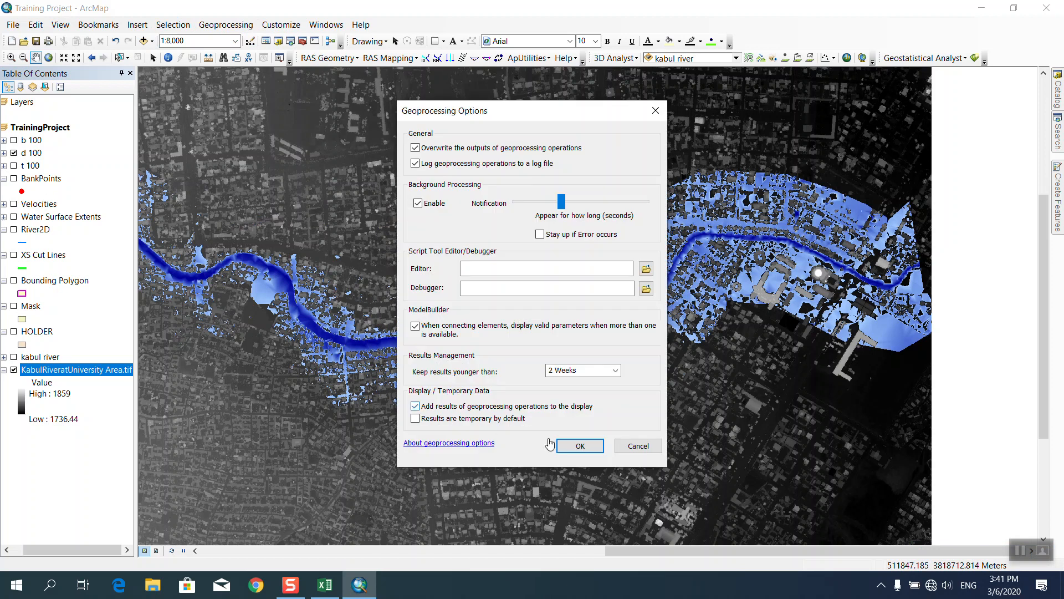
left_click(580, 446)
left_click(1058, 92)
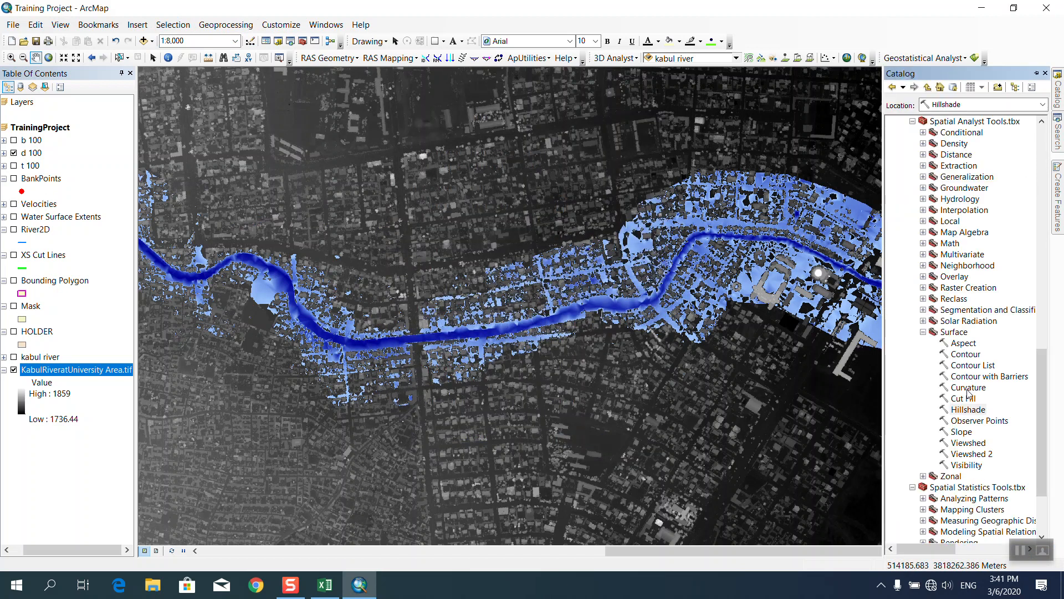
double_click(968, 410)
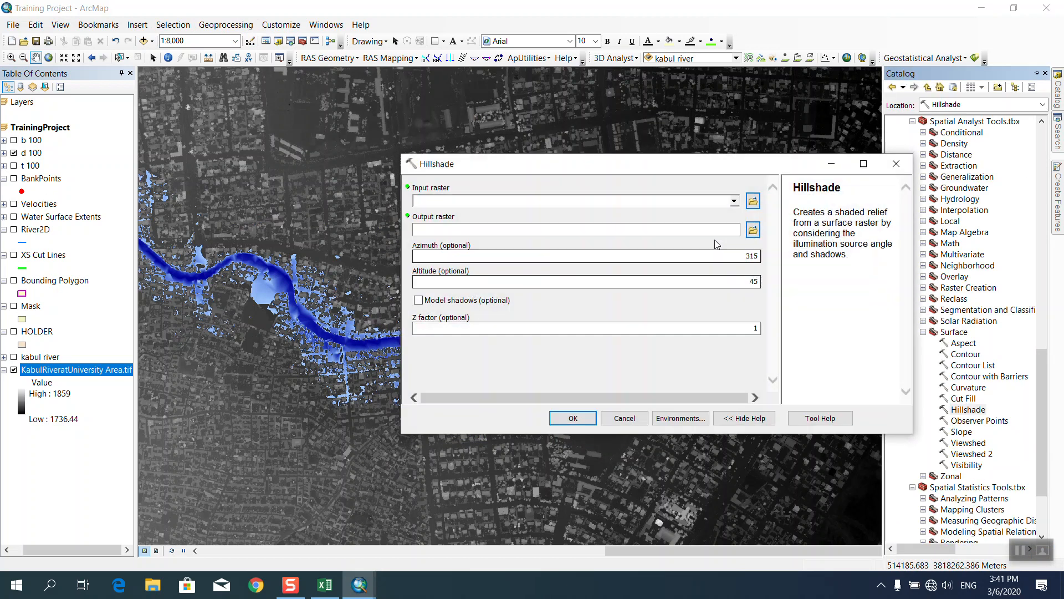
Generate HillSha_tif8 from KabulRiveratUniversity Area.tif and move it beneath the flood-depth layers.
left_click(734, 200)
left_click(492, 226)
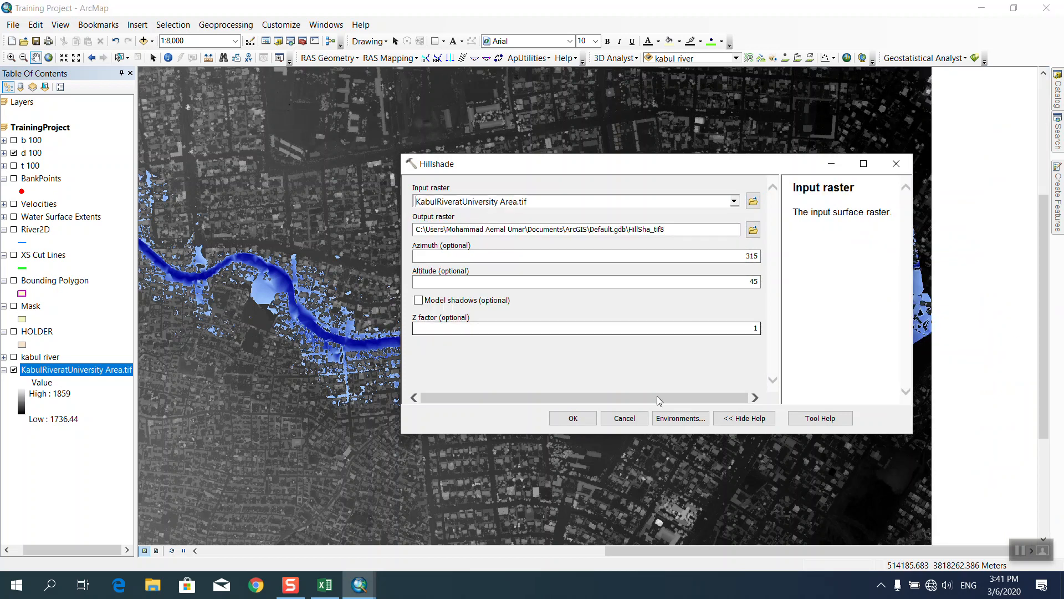
left_click(573, 418)
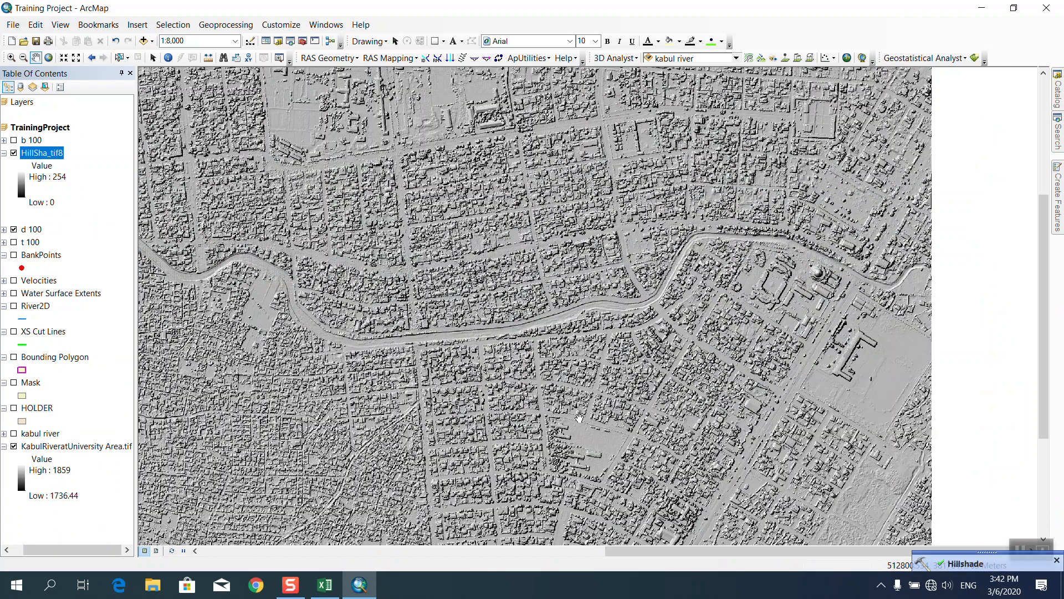
left_click_drag(61, 159, 55, 442)
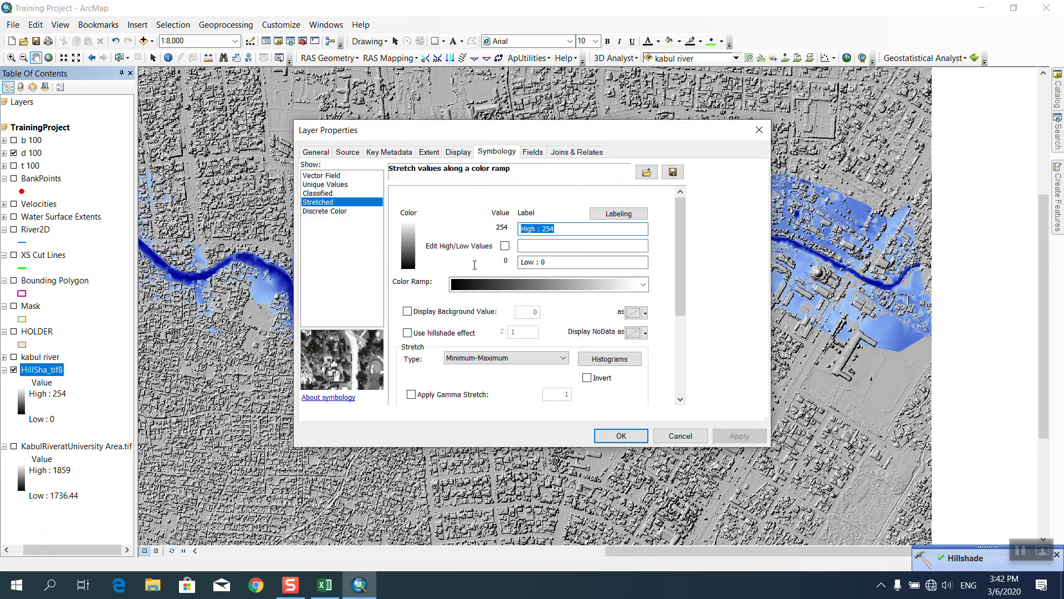
Set HillSha_tif8 display resampling to Bilinear Interpolation and zoom to full extent.
left_click(348, 152)
left_click(388, 152)
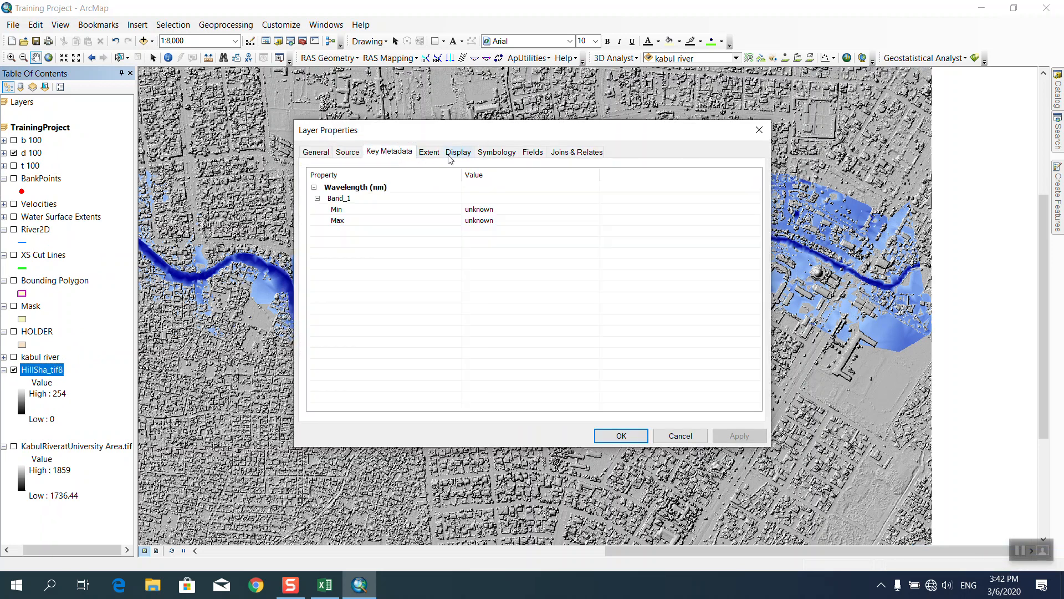
left_click(451, 157)
left_click(344, 234)
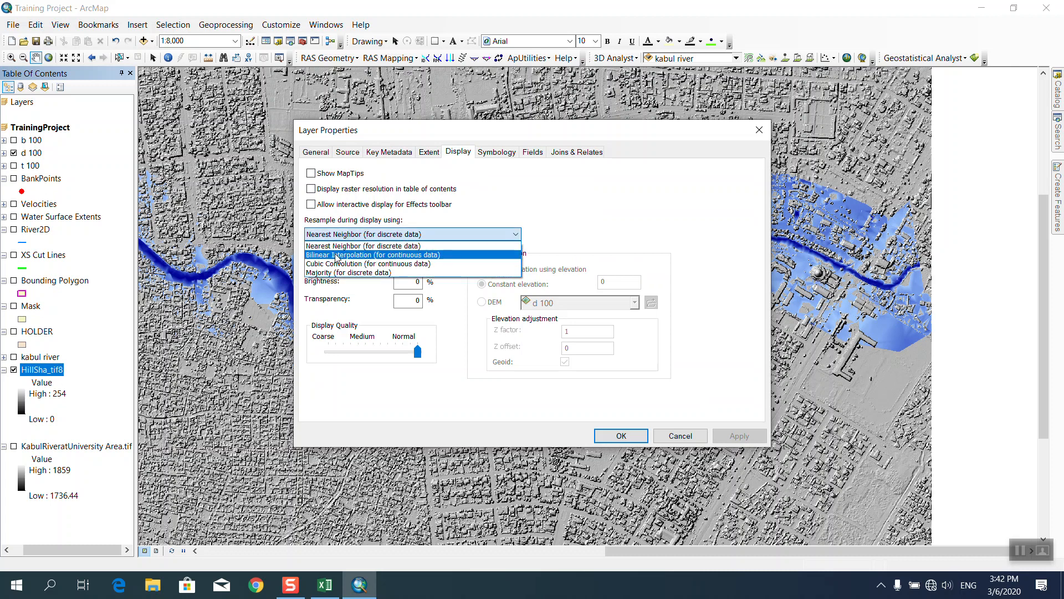
left_click(337, 255)
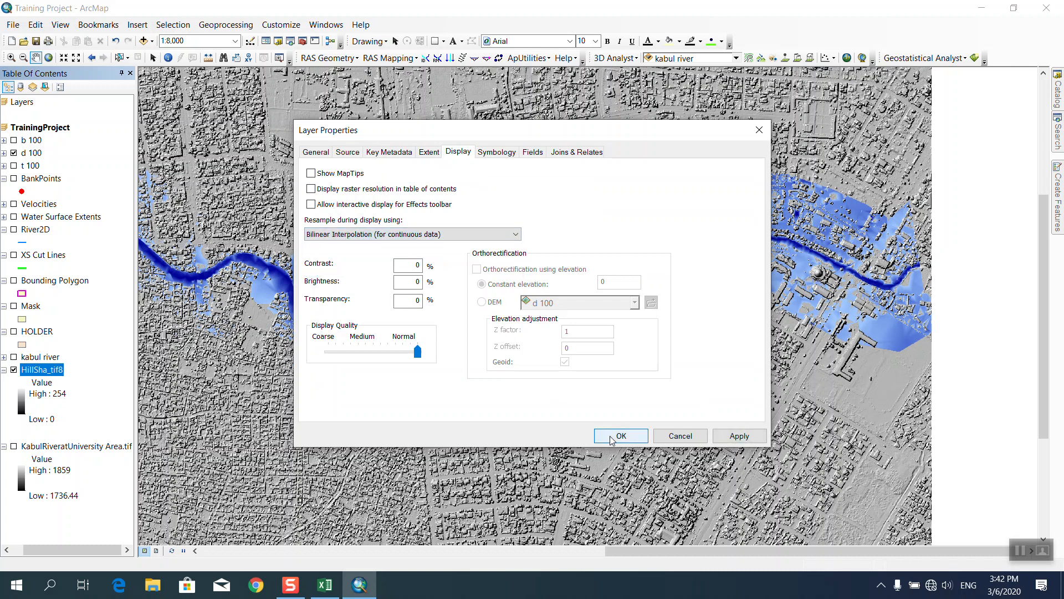
left_click(611, 435)
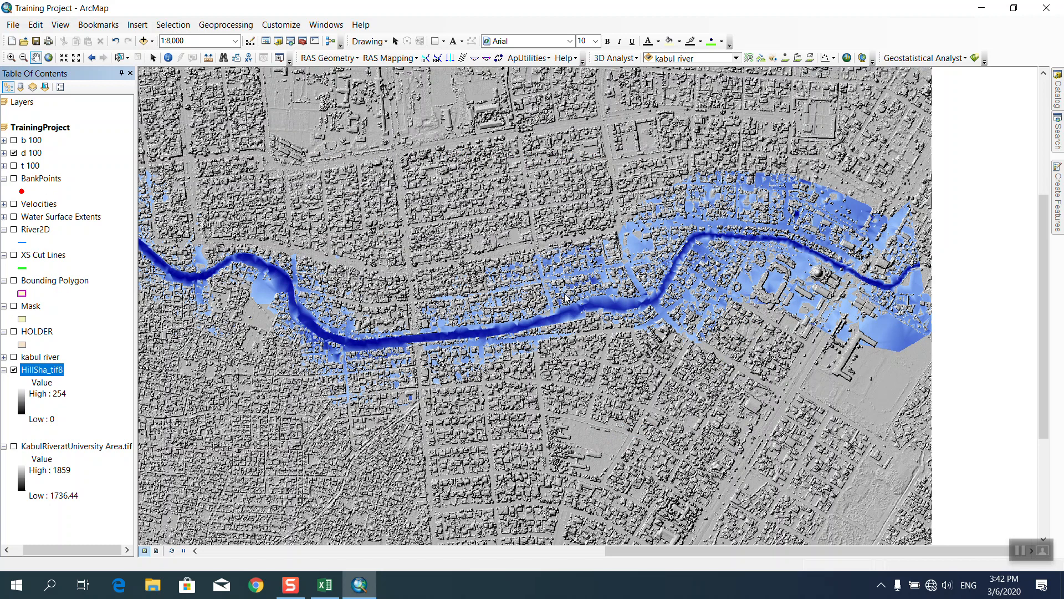
left_click(50, 58)
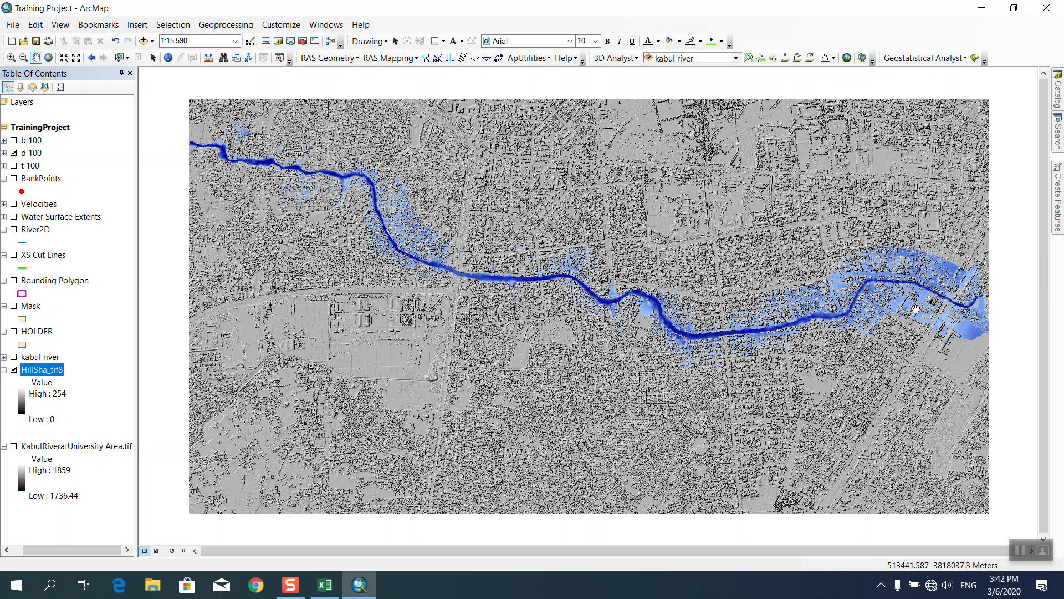
Zoom and pan the map to centre the flooded central stretch of the river.
scroll(915, 309, "up", 6)
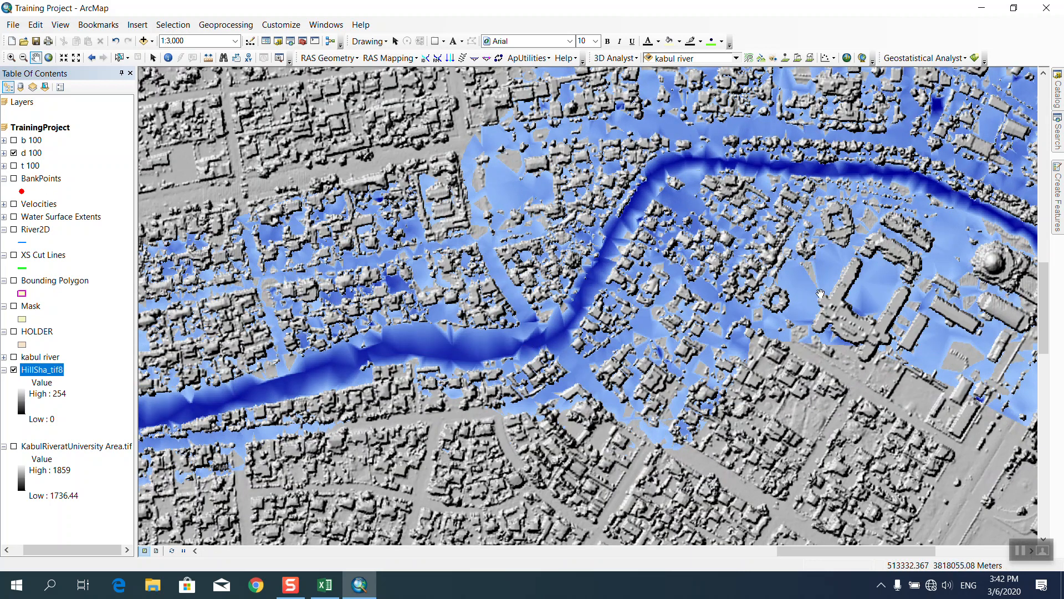
scroll(815, 324, "down", 1)
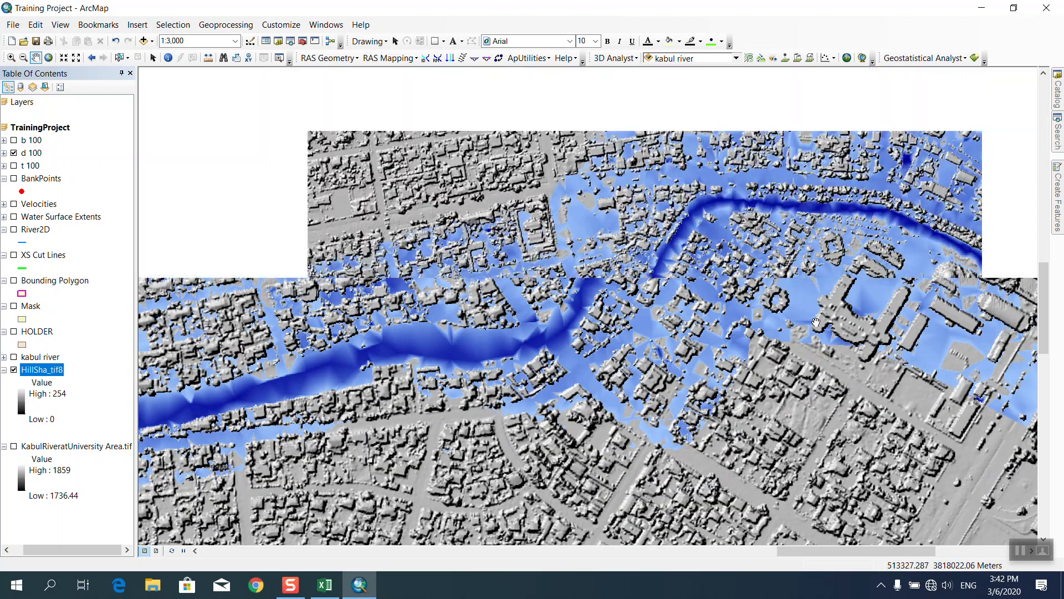
left_click_drag(379, 370, 615, 338)
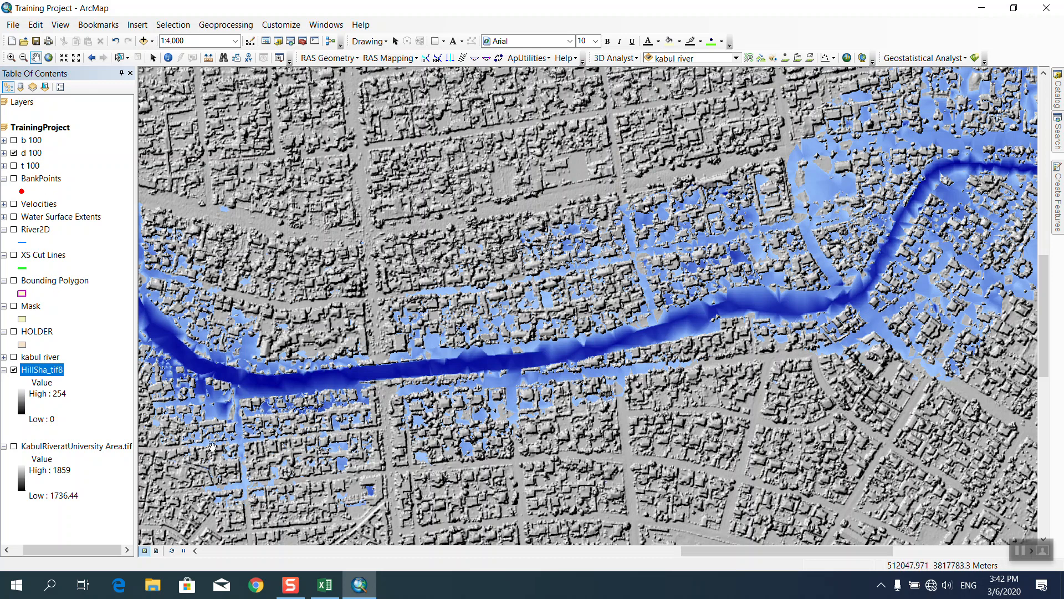
left_click_drag(77, 550, 55, 551)
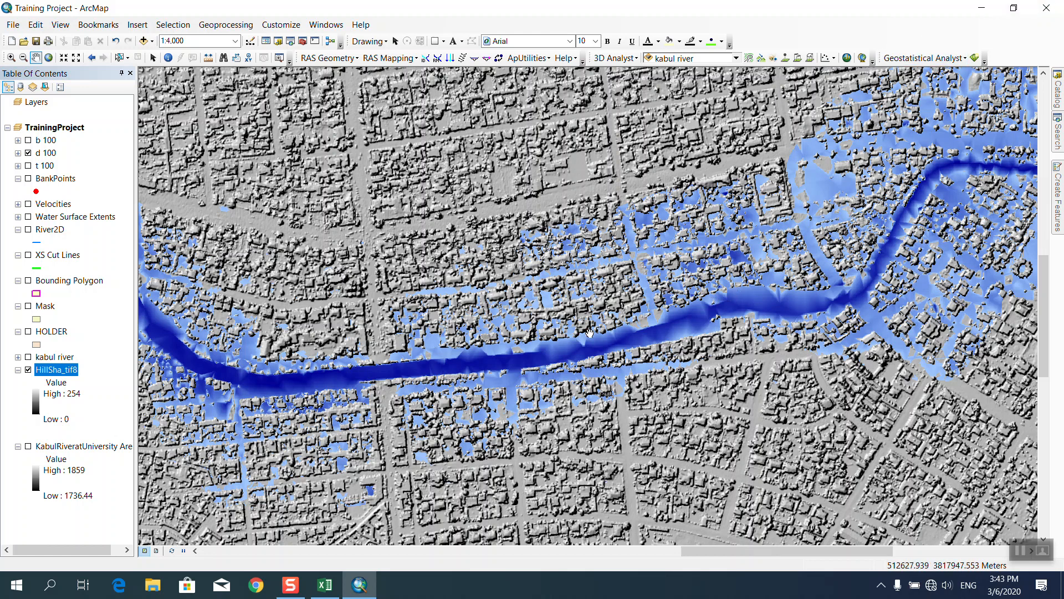
Run RAS Mapping Velocity Mapping for profile 100, then dismiss the completion message and log.
left_click(376, 66)
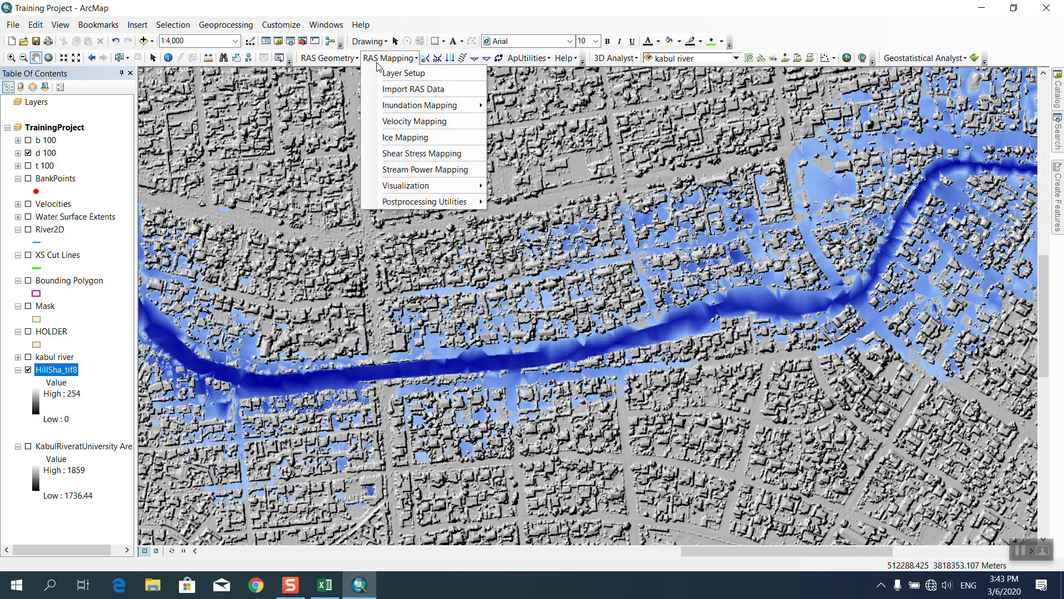
left_click(391, 122)
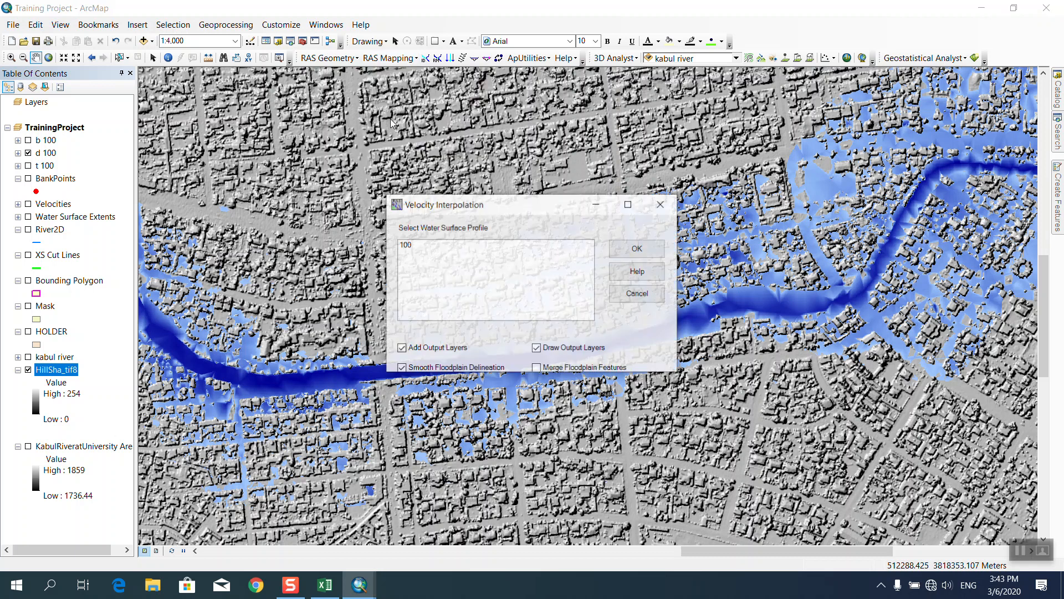
left_click(406, 249)
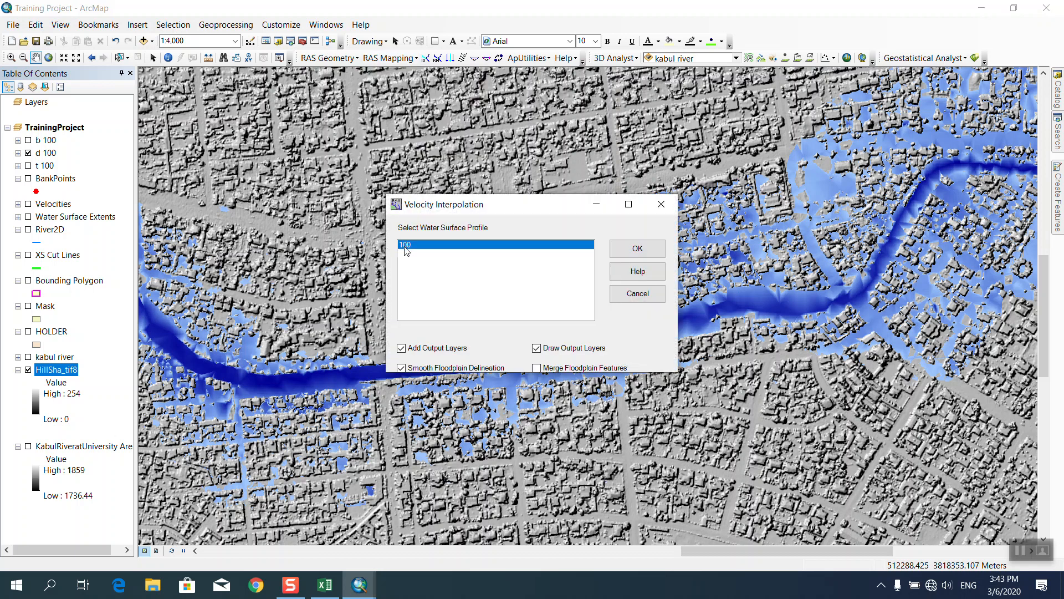
left_click(615, 248)
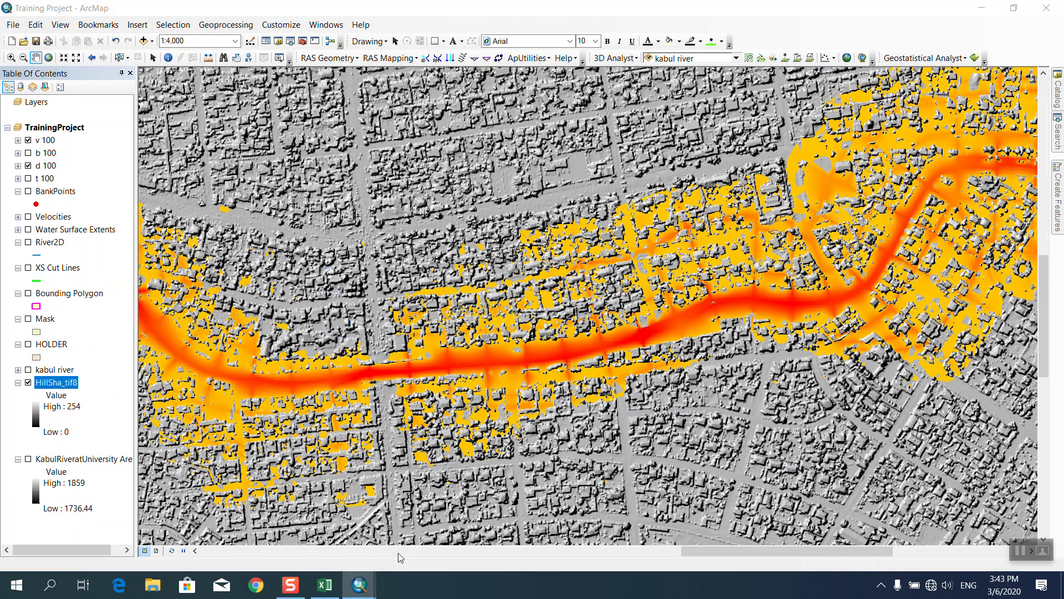
mouse_move(370, 588)
left_click(466, 533)
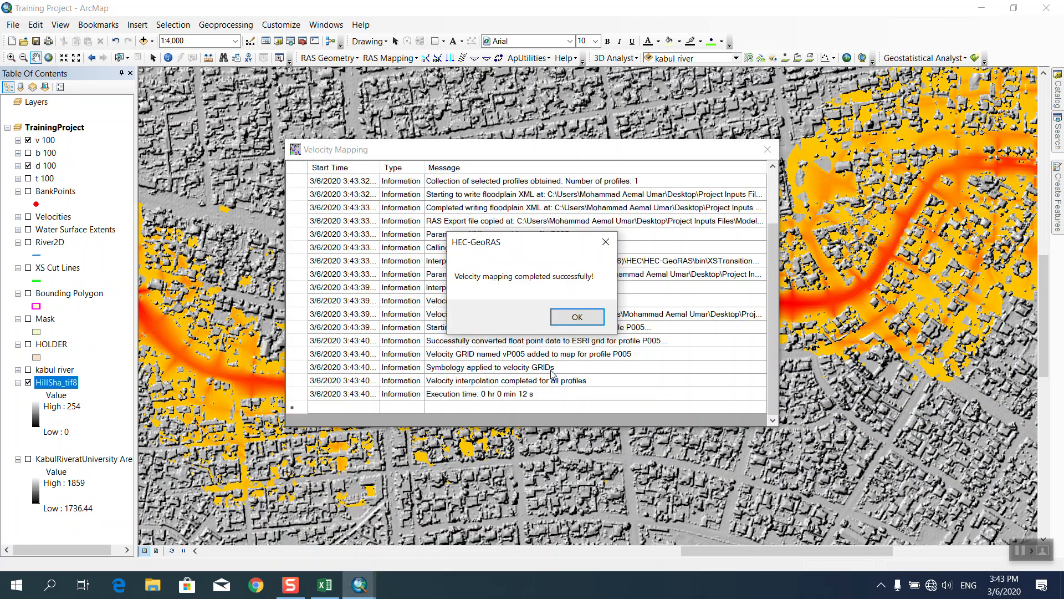
left_click(571, 318)
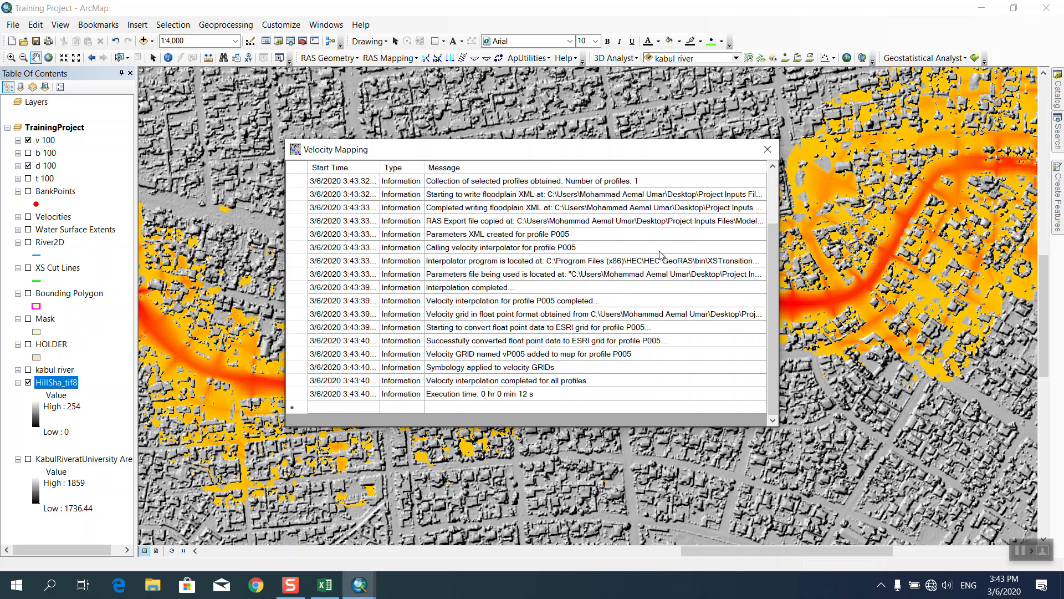
left_click(768, 149)
In the Catalog, collapse the Surface toolset and expand Math under Spatial Analyst Tools.
scroll(558, 296, "up", 2)
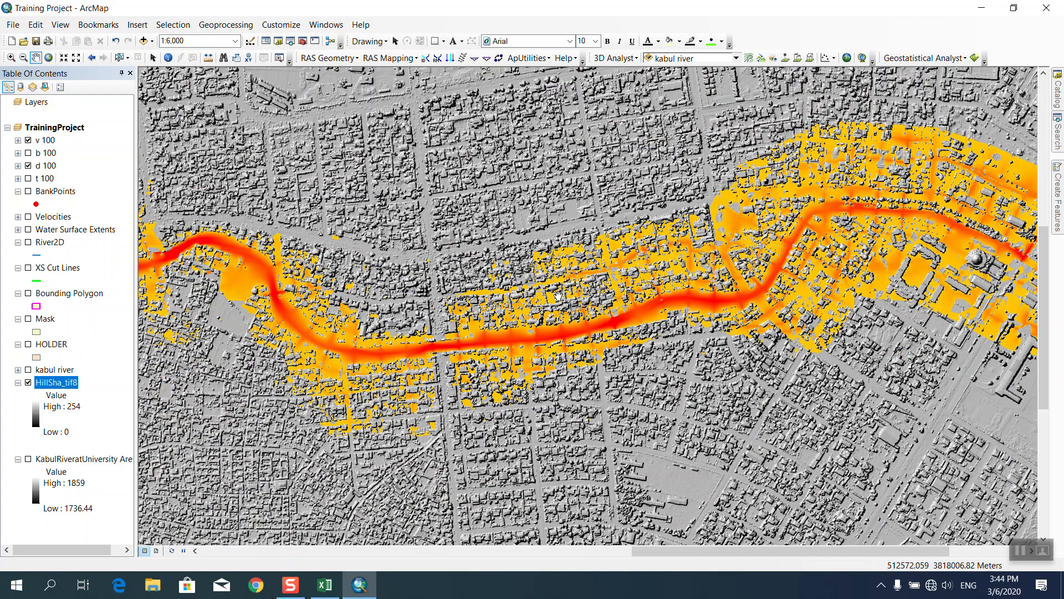
left_click(1058, 133)
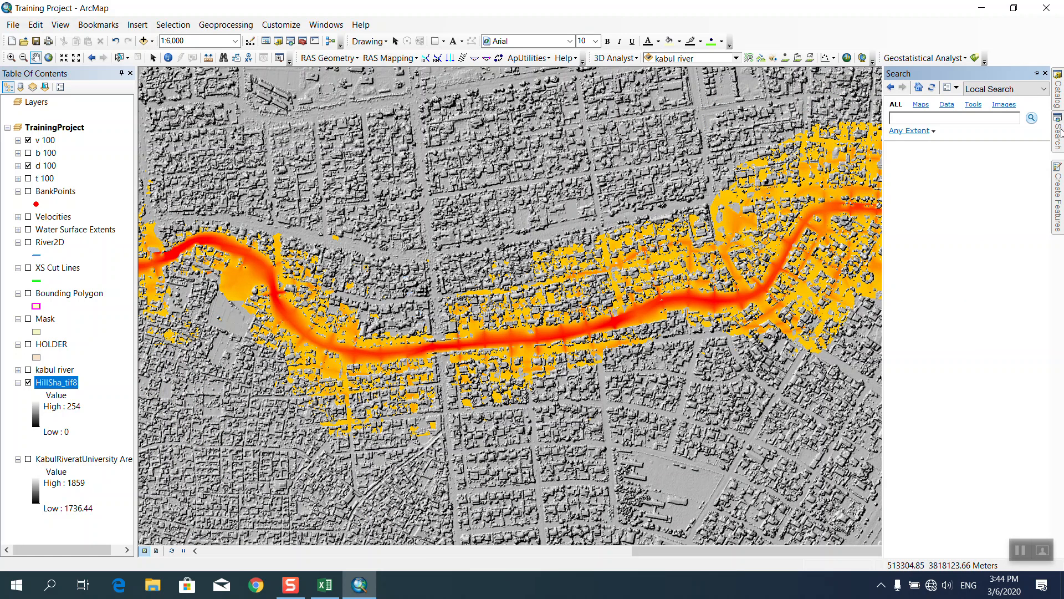
mouse_move(1062, 98)
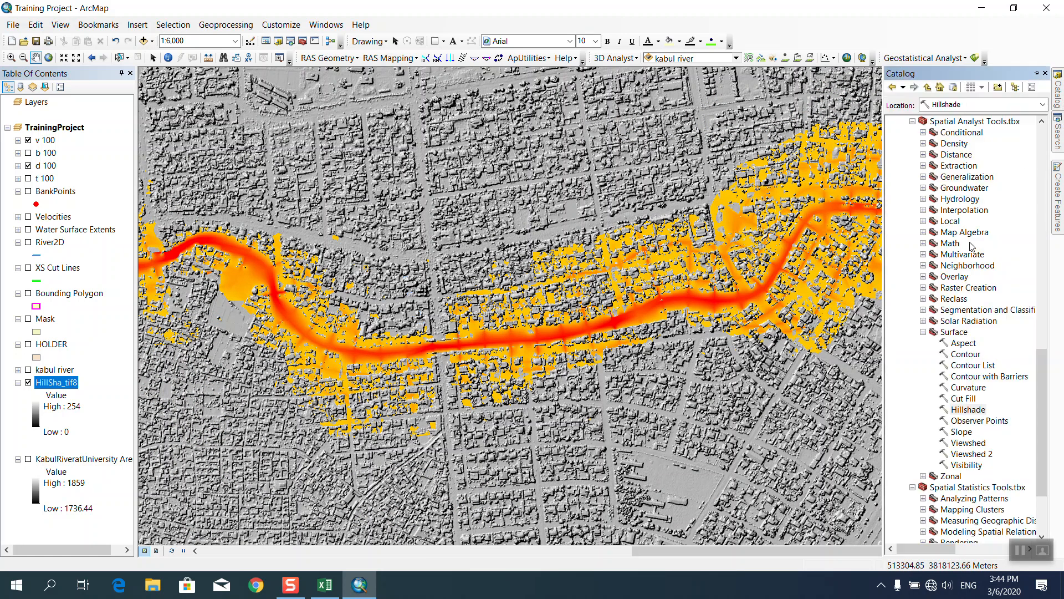
double_click(932, 332)
scroll(956, 343, "up", 4)
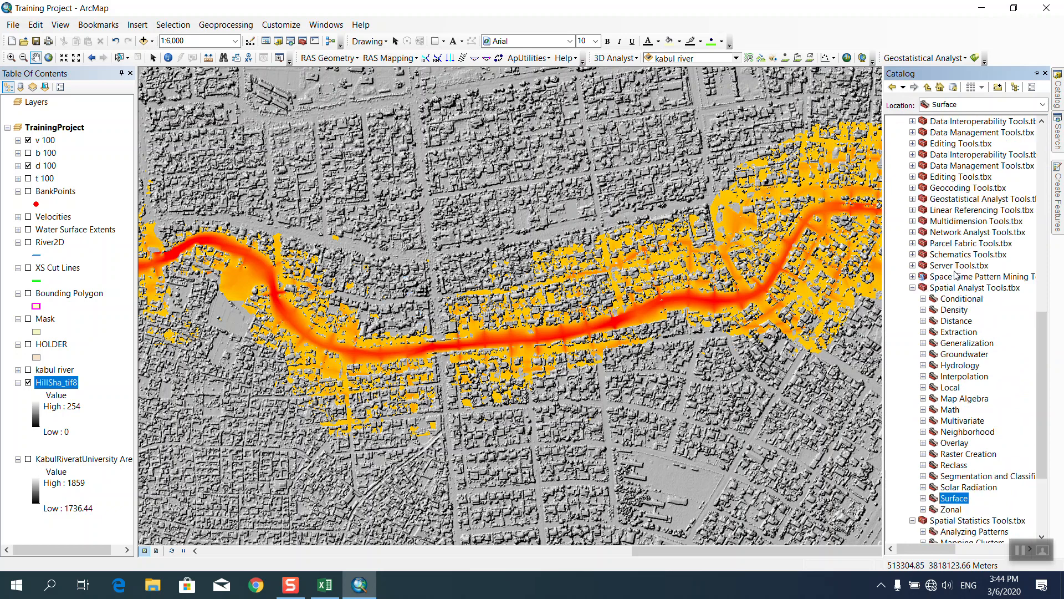
scroll(954, 330, "down", 2)
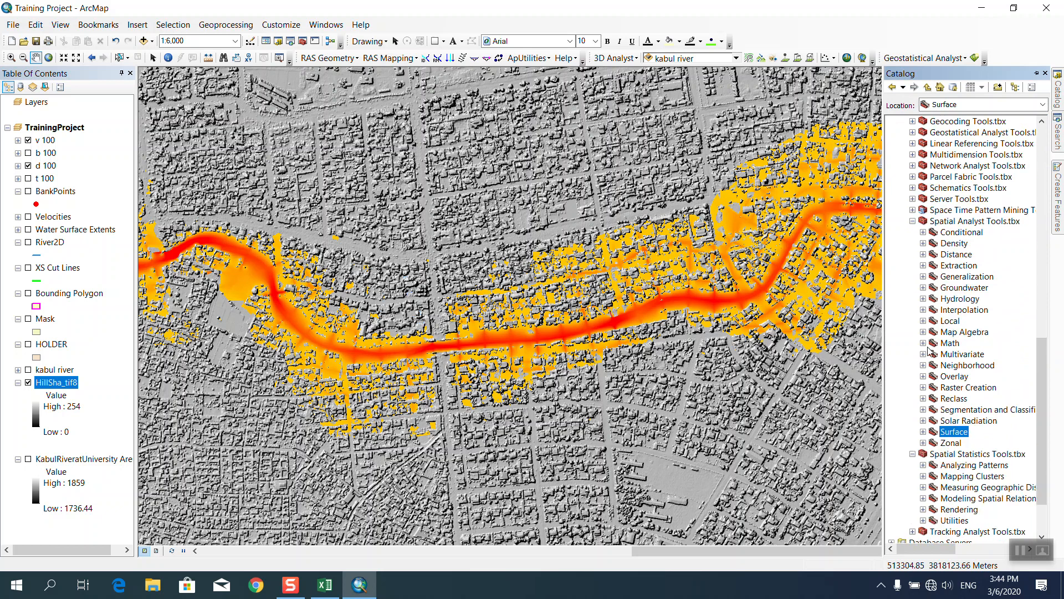
double_click(933, 345)
scroll(931, 352, "down", 4)
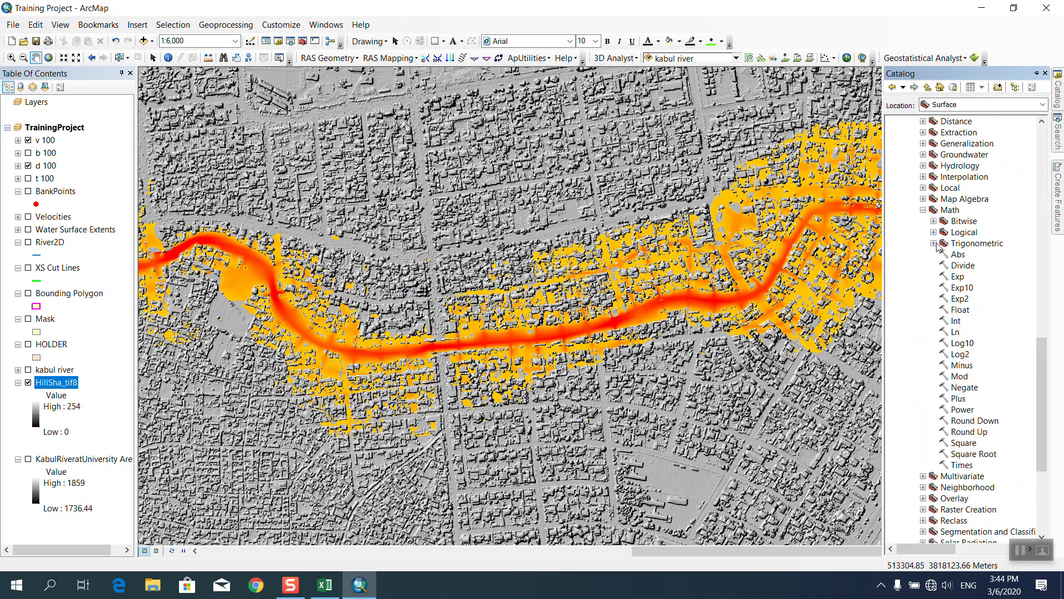
Open the Some Notes text file from the desktop, then minimise it and return to ArcMap.
left_click(982, 8)
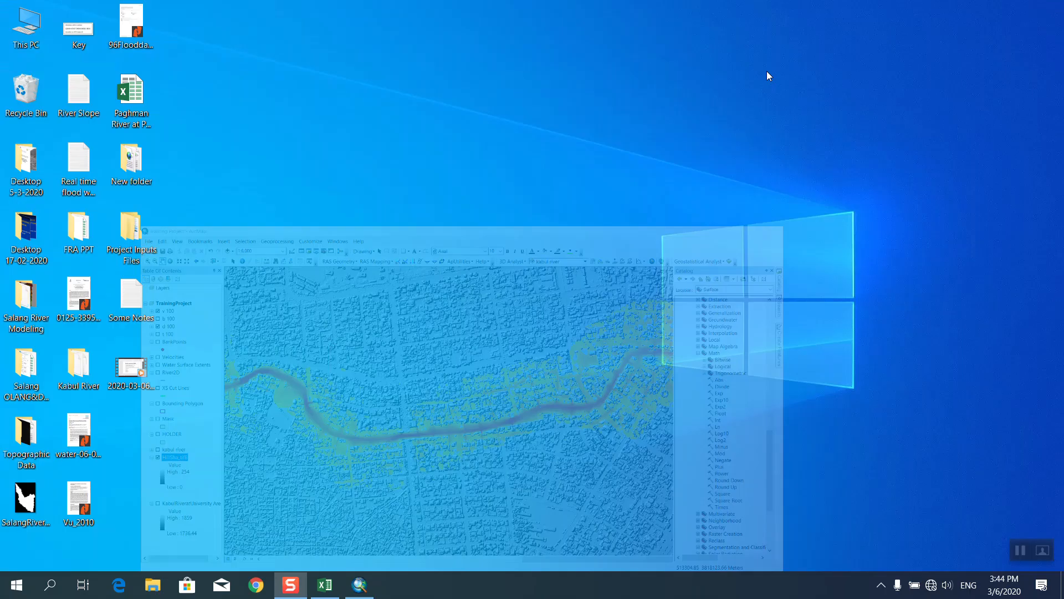
double_click(128, 305)
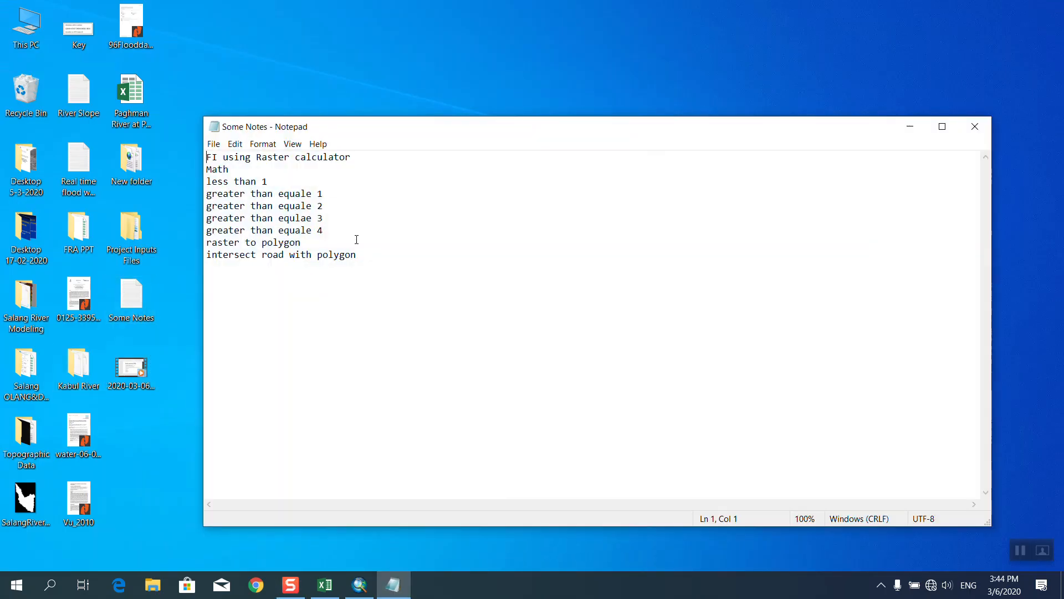
left_click(911, 127)
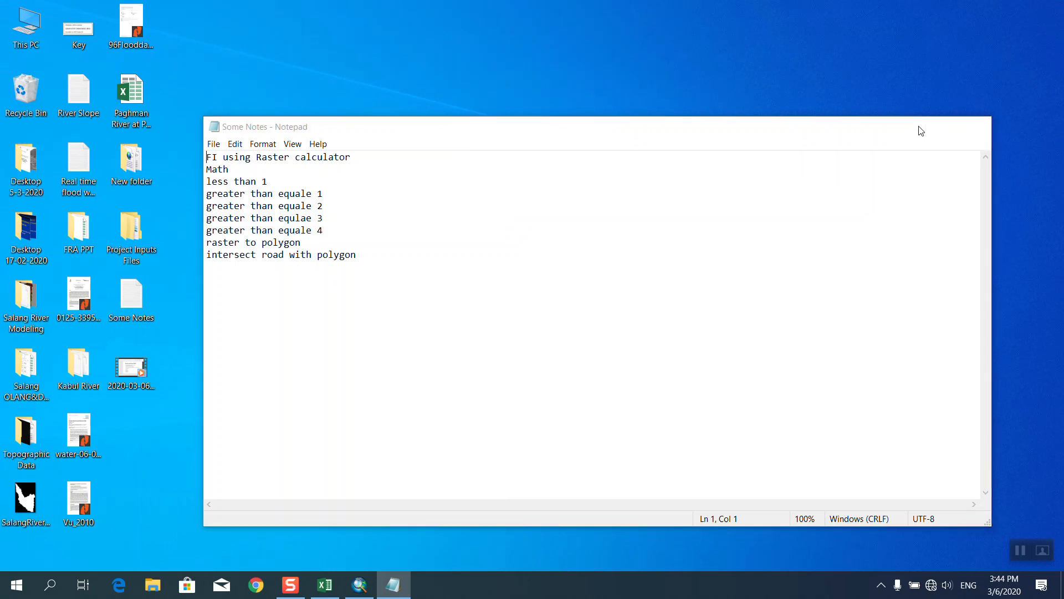
left_click(360, 585)
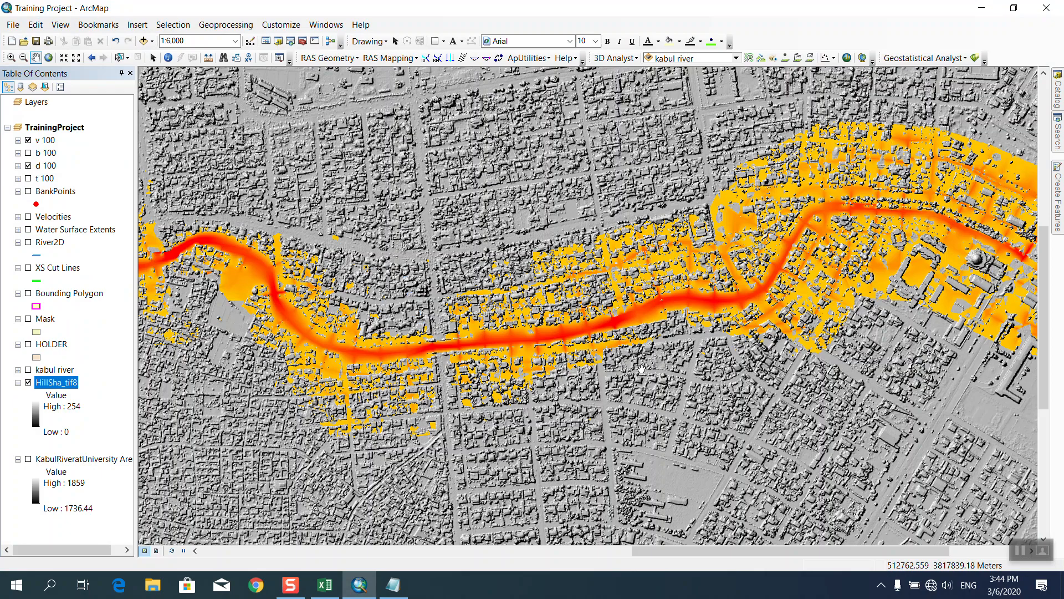
Search for 'raster calculator' and open the Raster Calculator tool.
left_click(1060, 143)
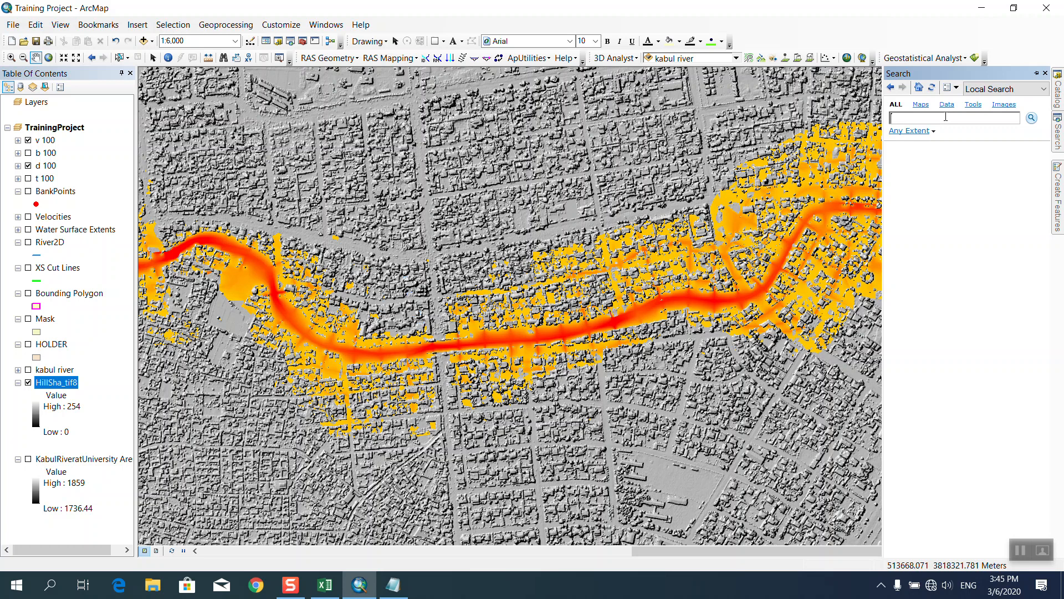
type("raster calculator")
key("Return")
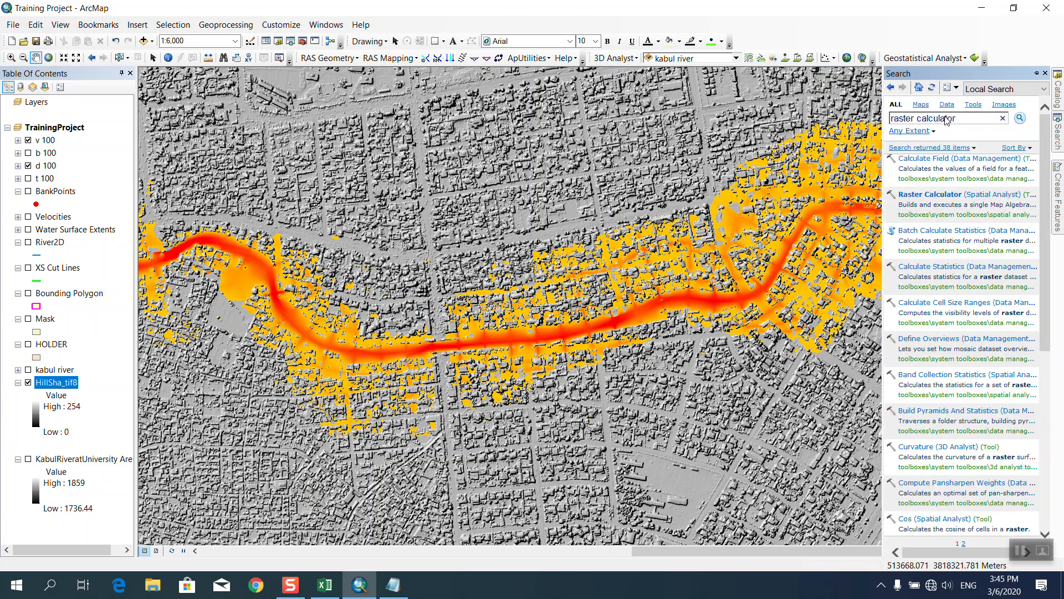
left_click(929, 195)
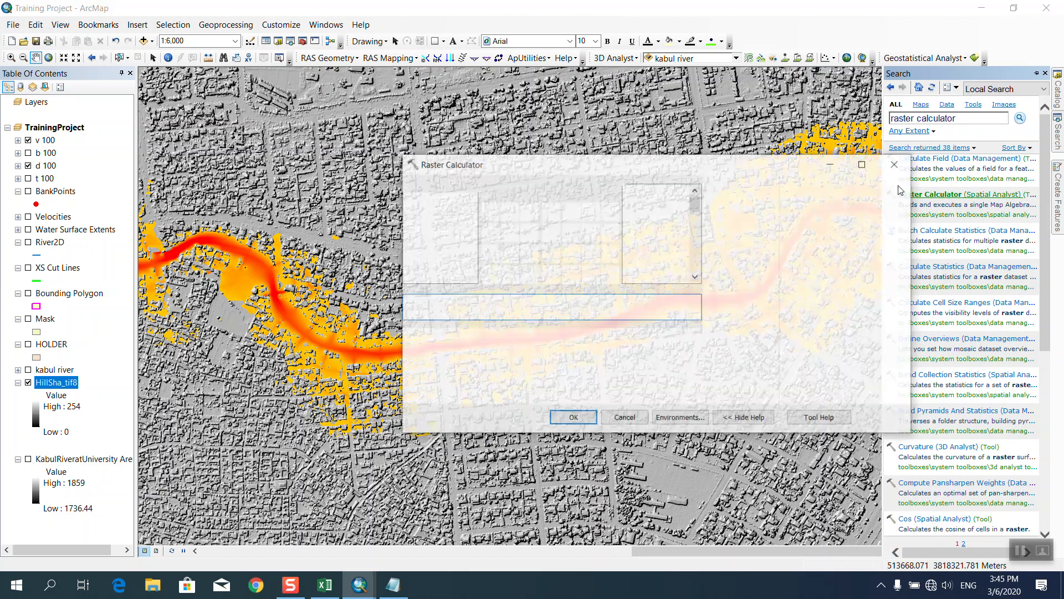
left_click_drag(715, 154, 686, 118)
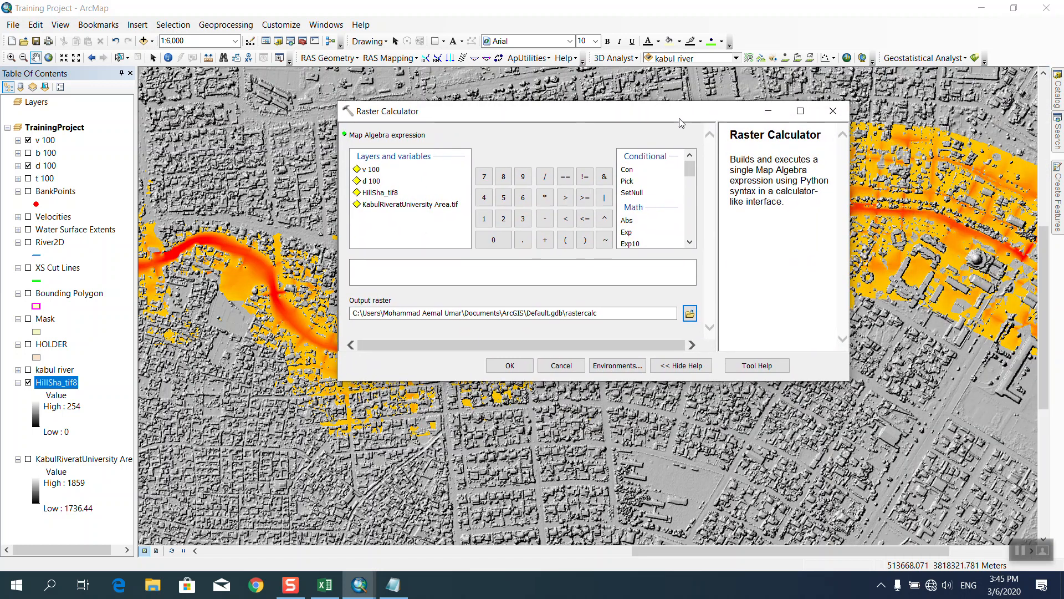
Build the expression "v 100" * "d 100" in the Raster Calculator.
double_click(368, 170)
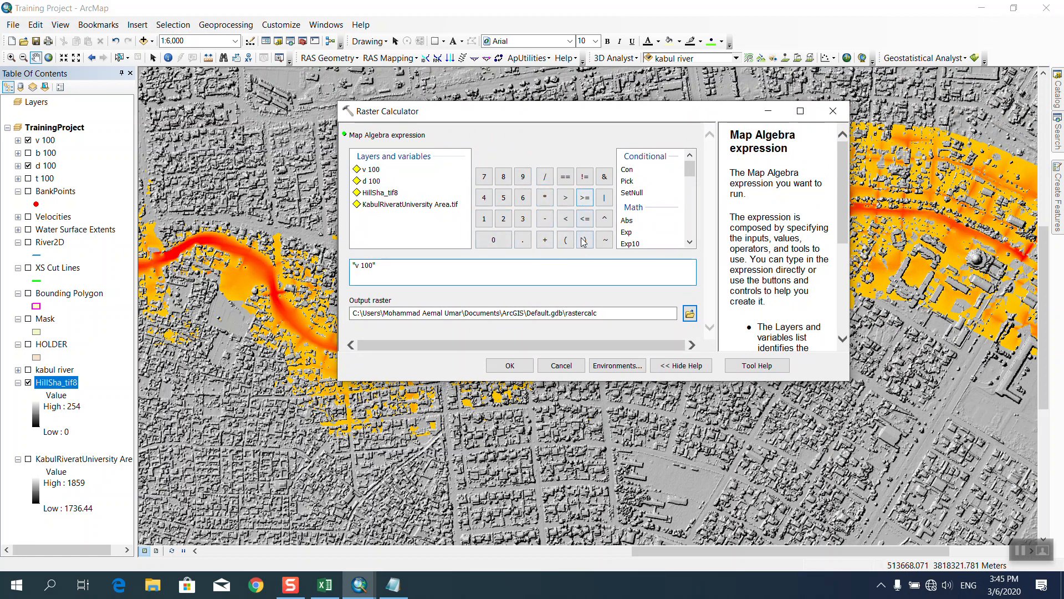
left_click(545, 197)
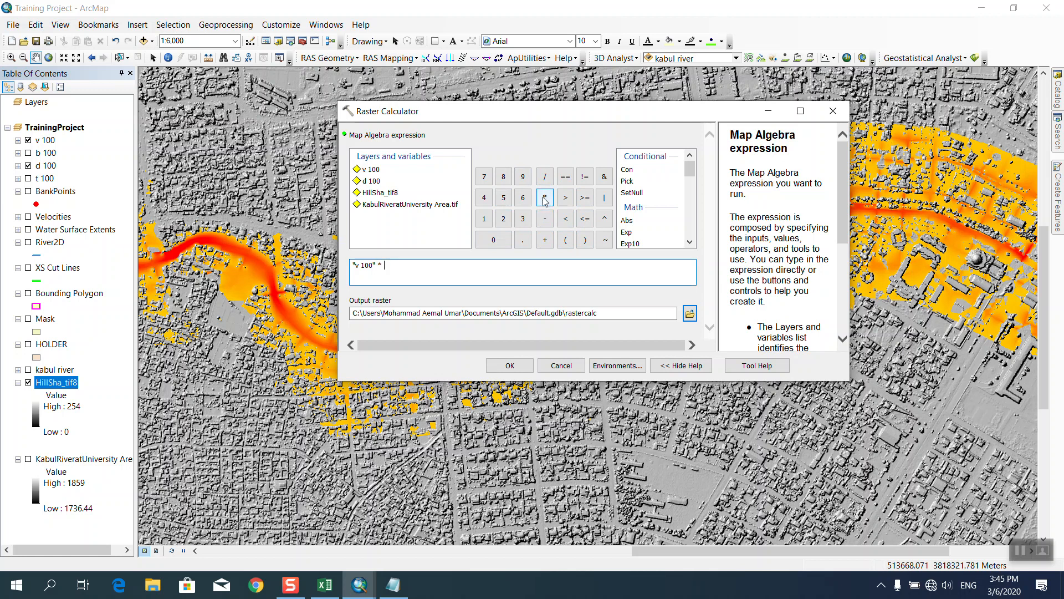
double_click(375, 185)
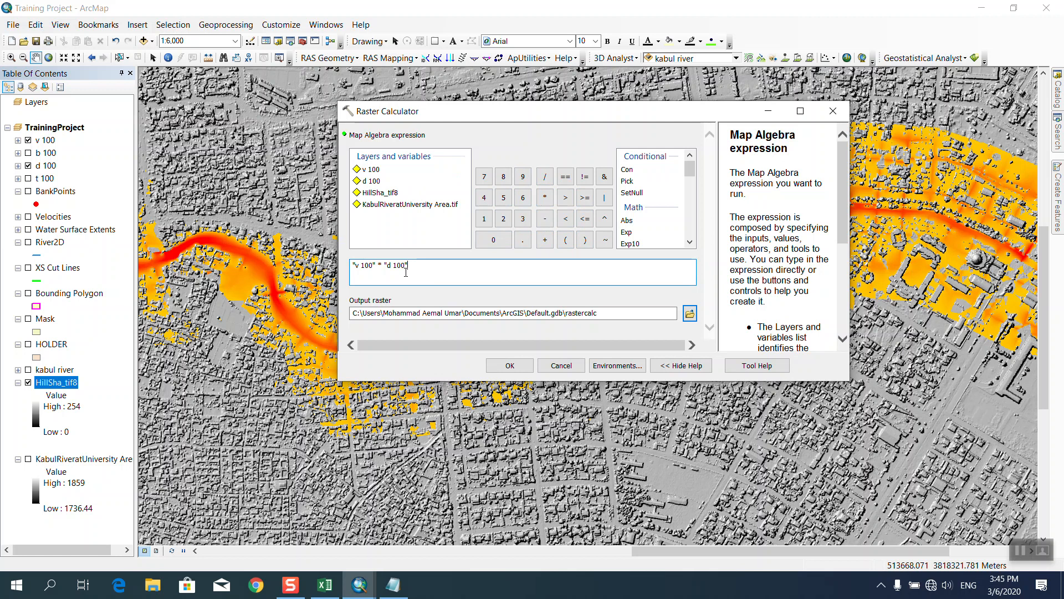
Save the output raster as FI in the Model Run folder and run the calculation.
left_click(689, 314)
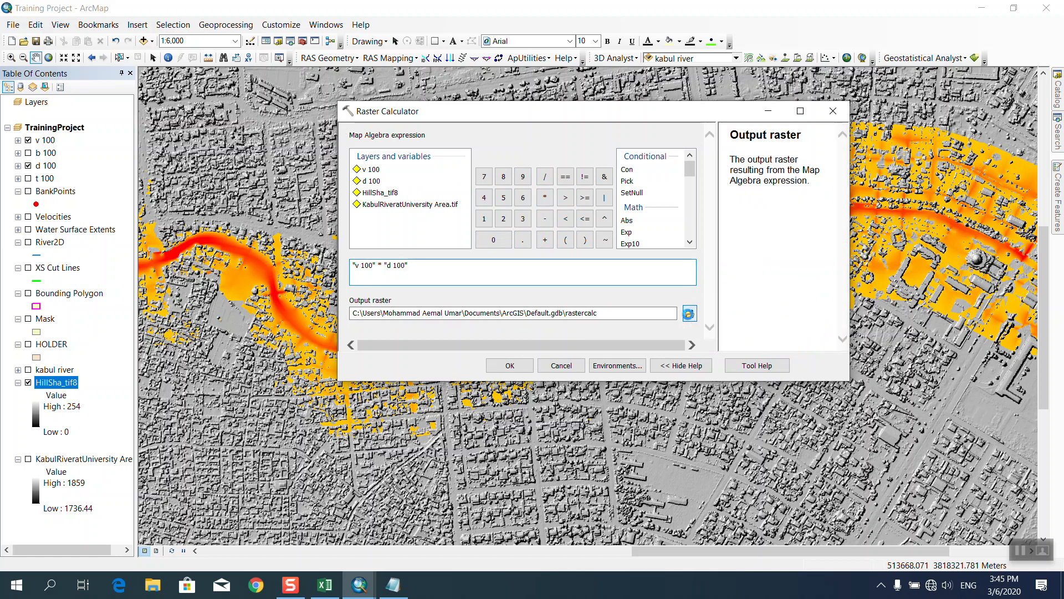
left_click(597, 158)
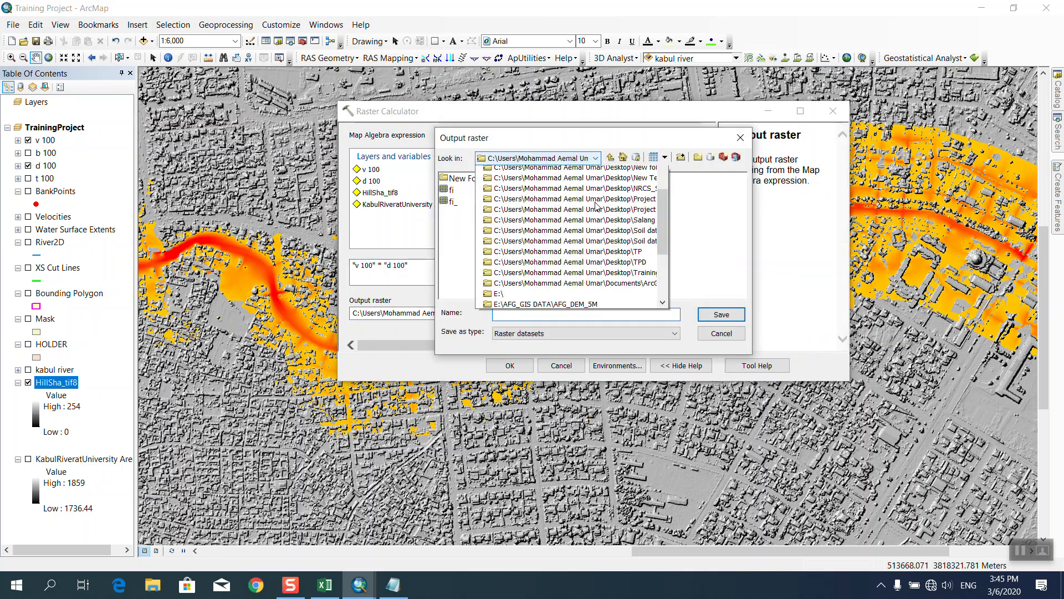
left_click(618, 260)
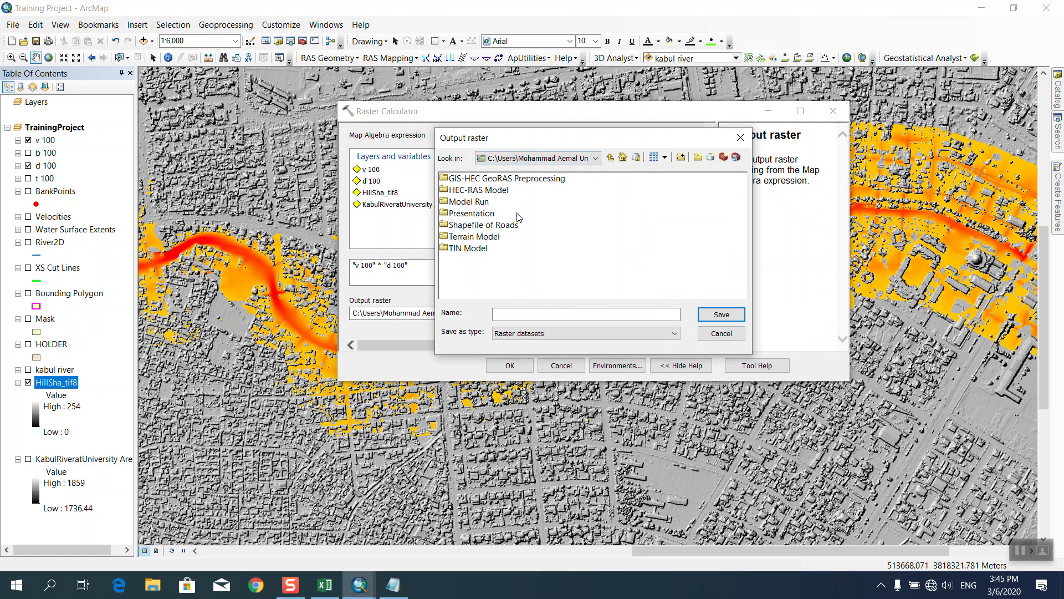
double_click(470, 202)
left_click(655, 314)
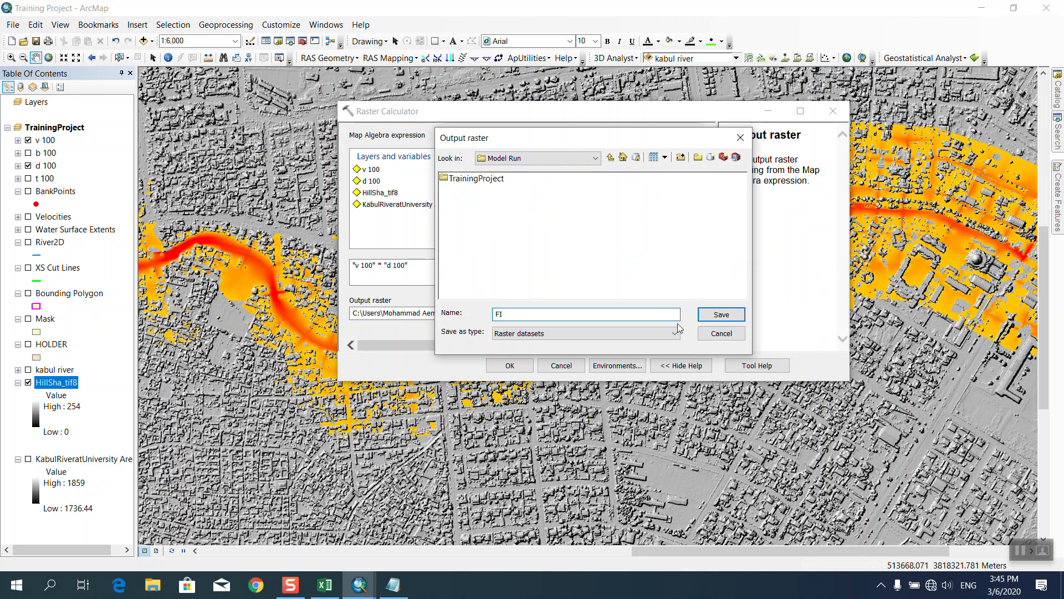
left_click(710, 315)
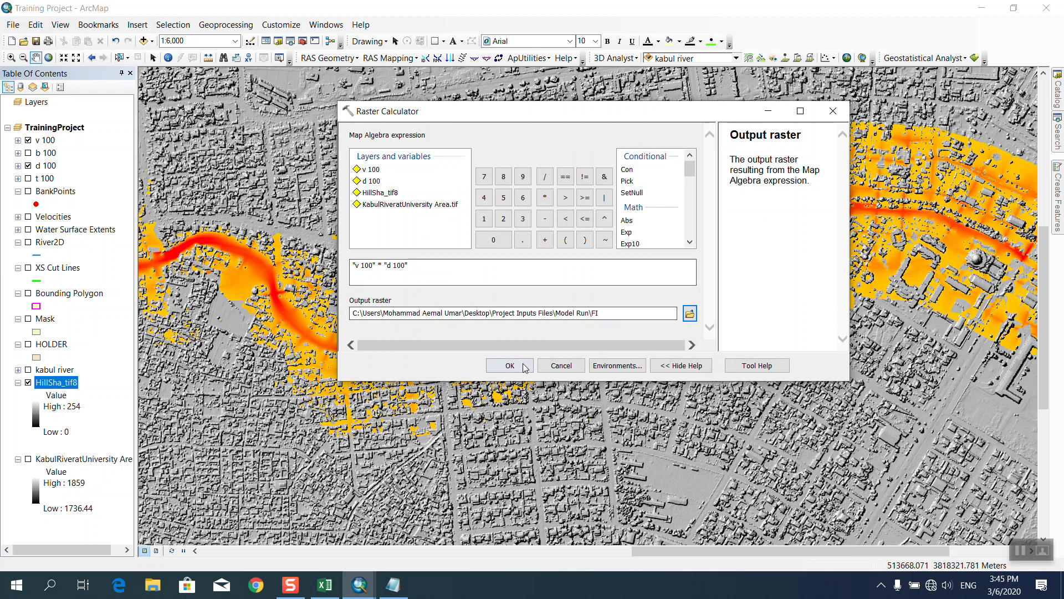
left_click(523, 364)
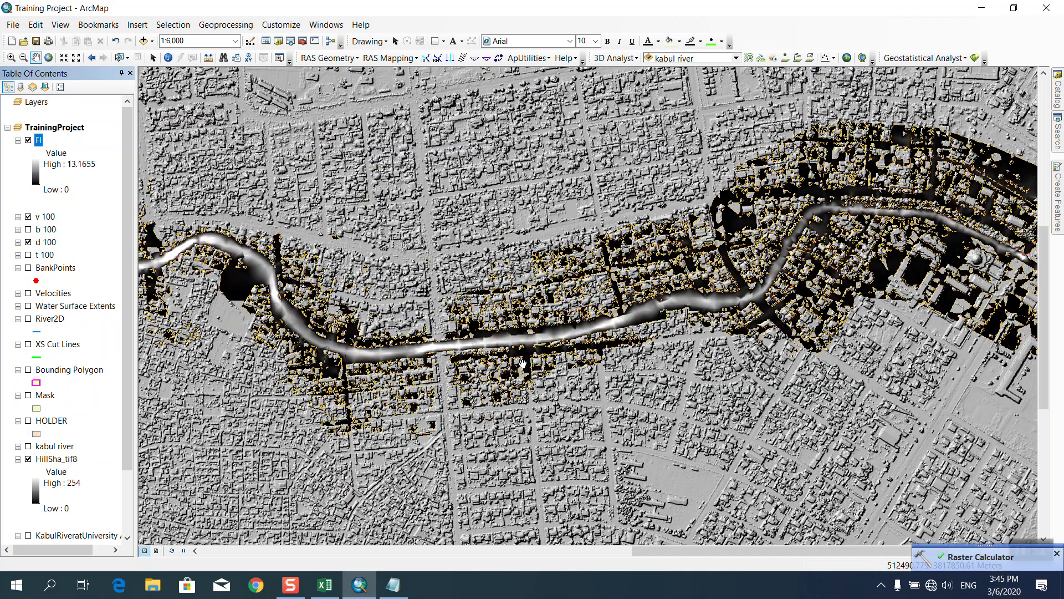
Symbolize the FI raster as Classified with 3 classes and a green-yellow-red colour ramp.
left_click(36, 138)
double_click(38, 143)
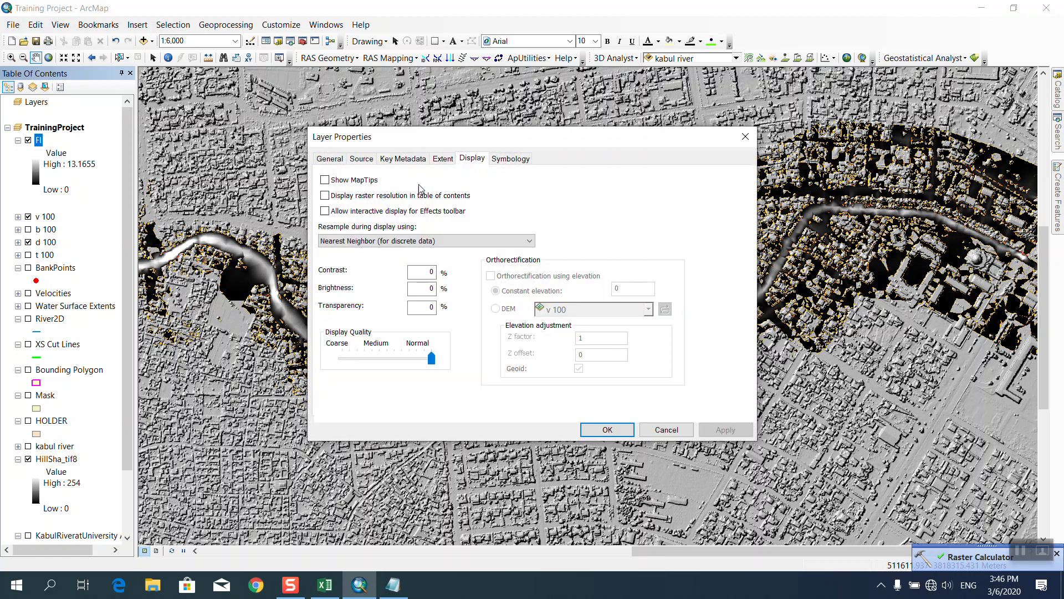
left_click(504, 159)
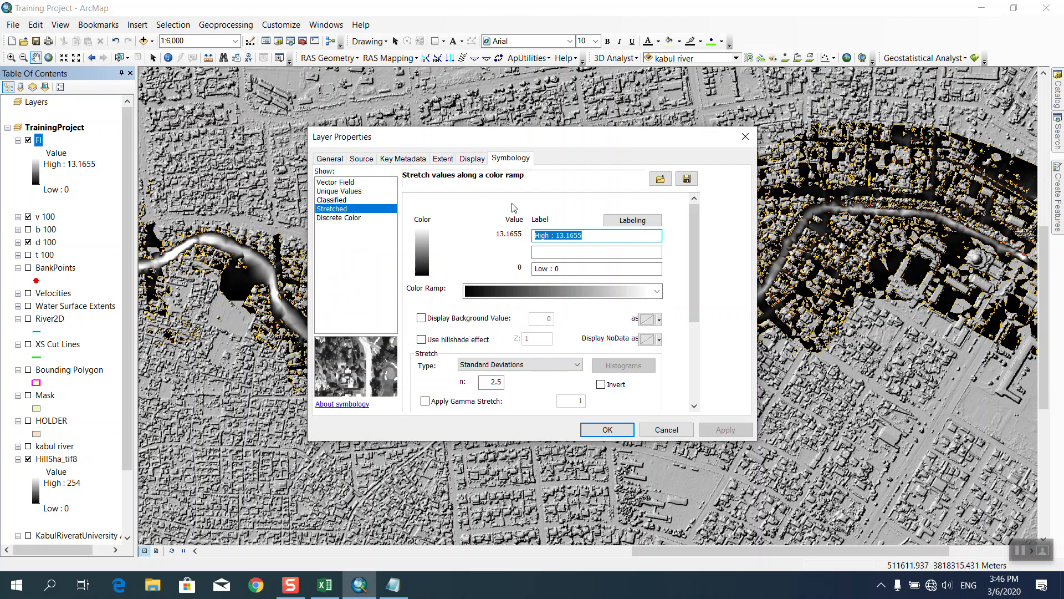
left_click(338, 202)
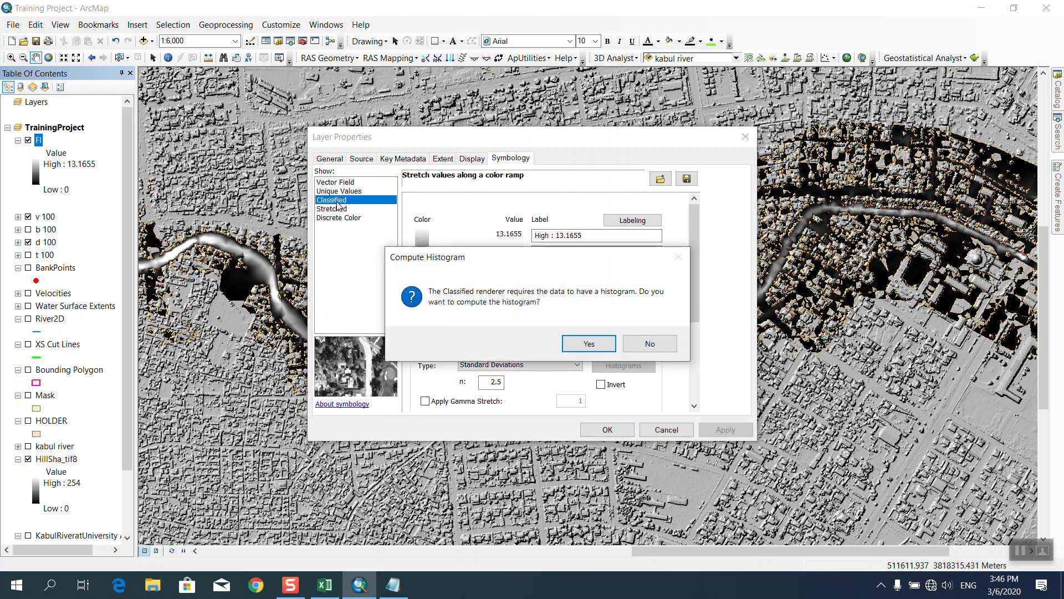
left_click(588, 342)
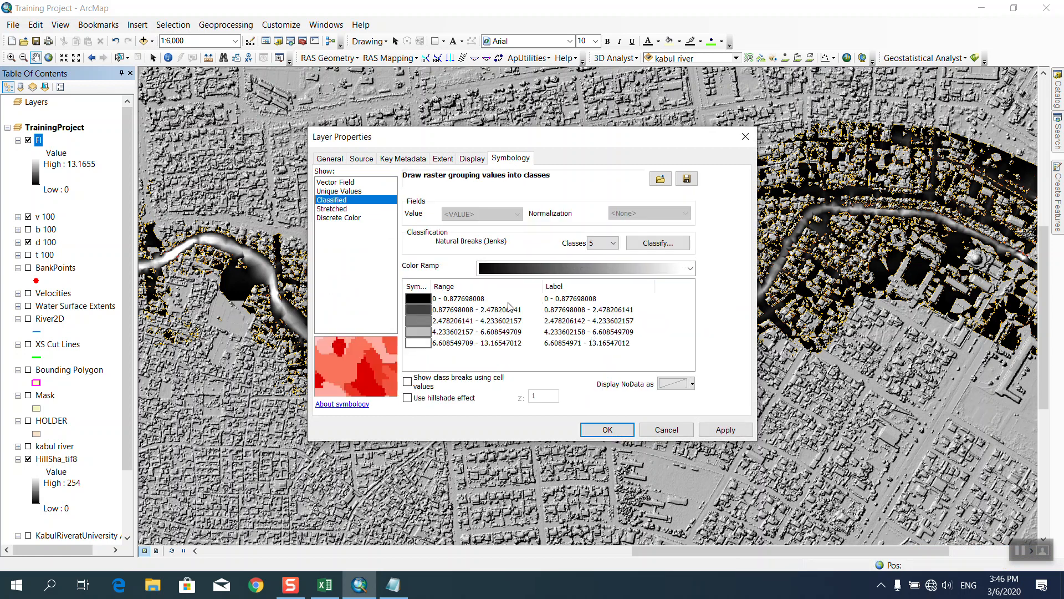
left_click(606, 244)
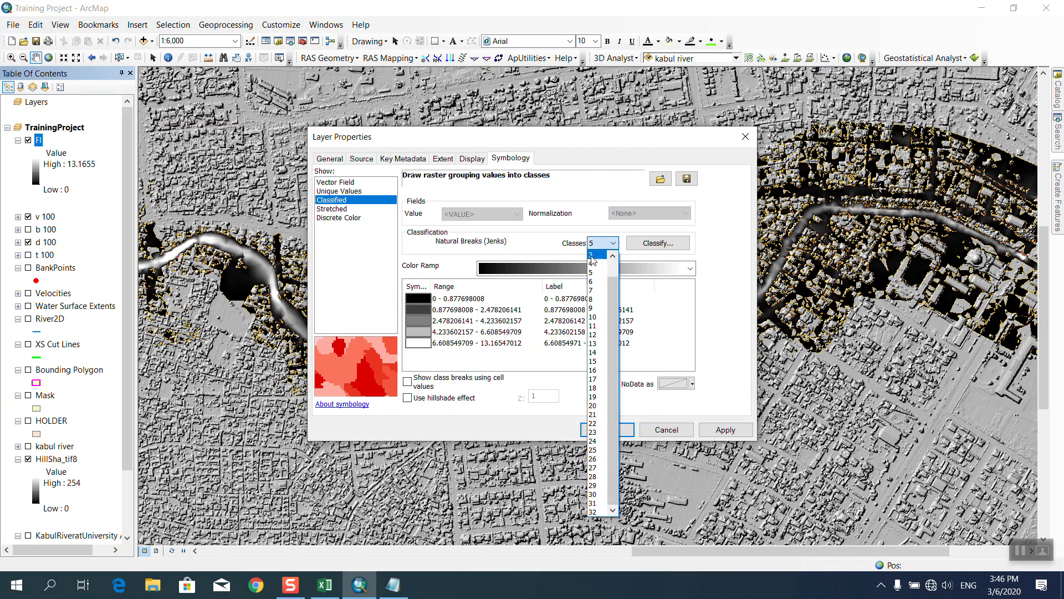
left_click(591, 255)
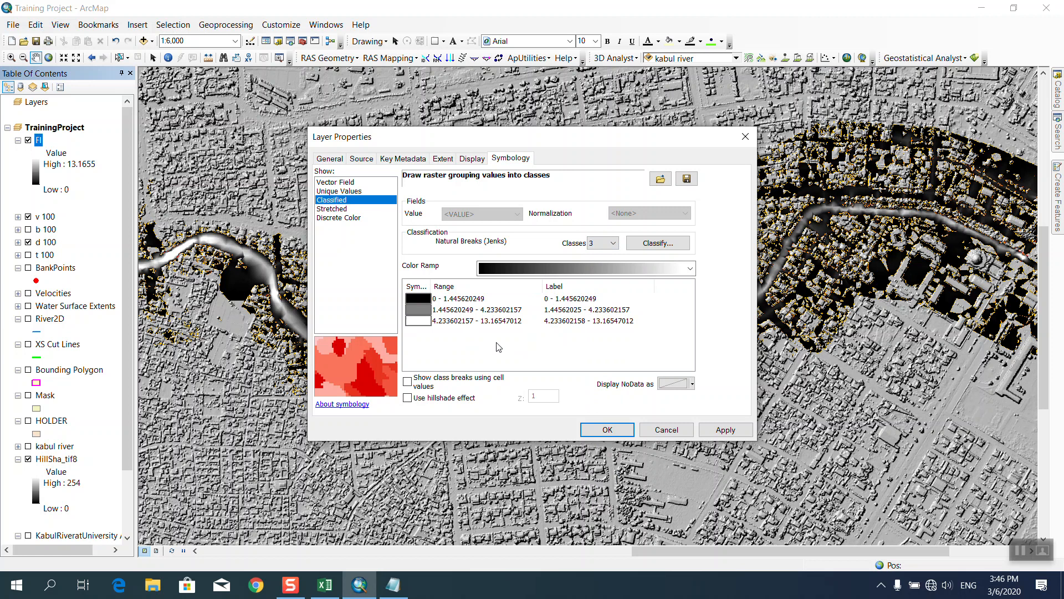
left_click(529, 267)
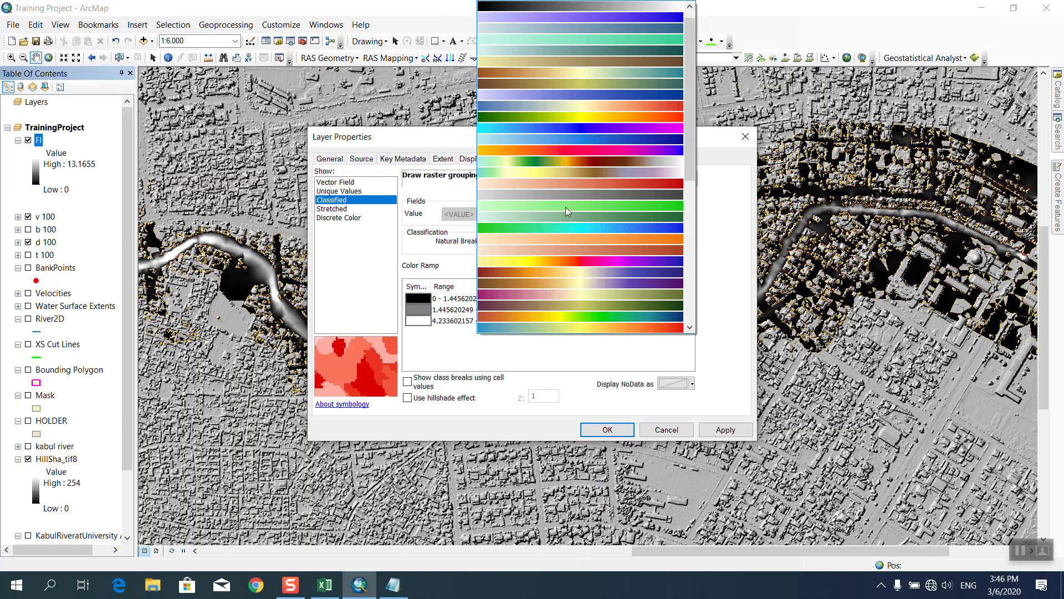
left_click(576, 122)
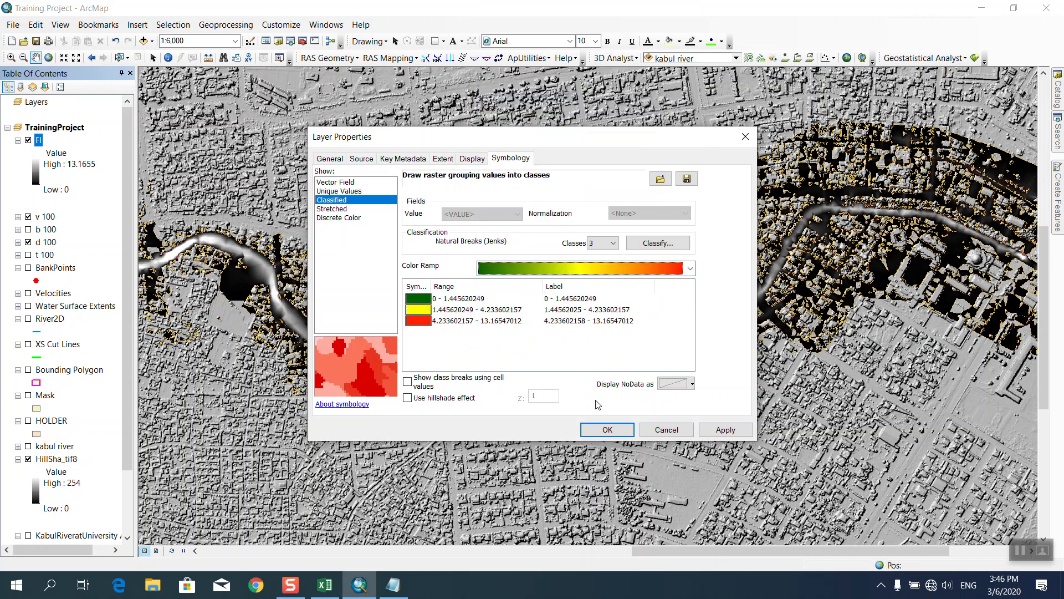
left_click(610, 431)
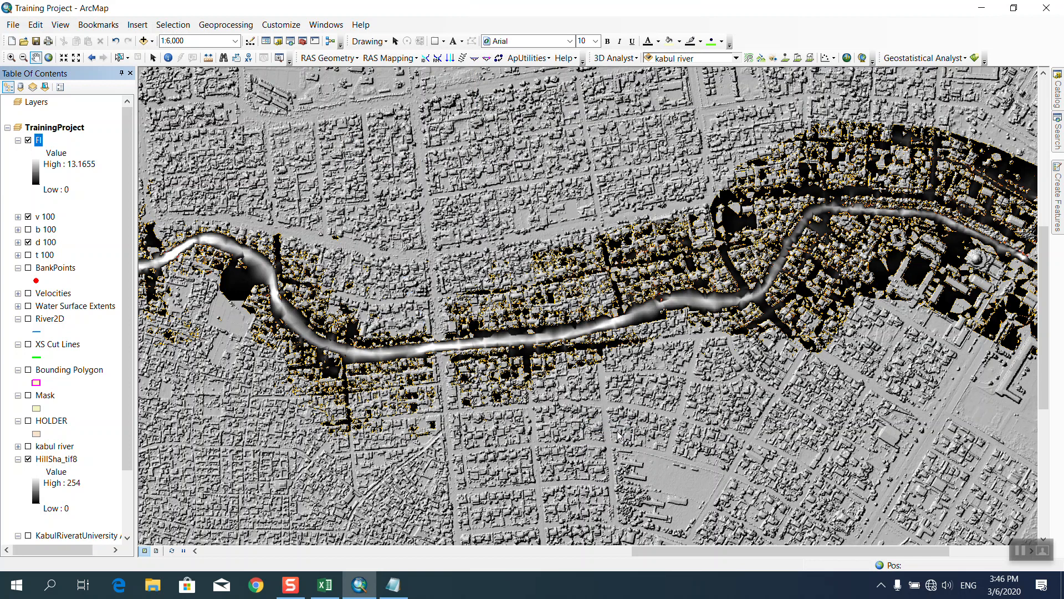
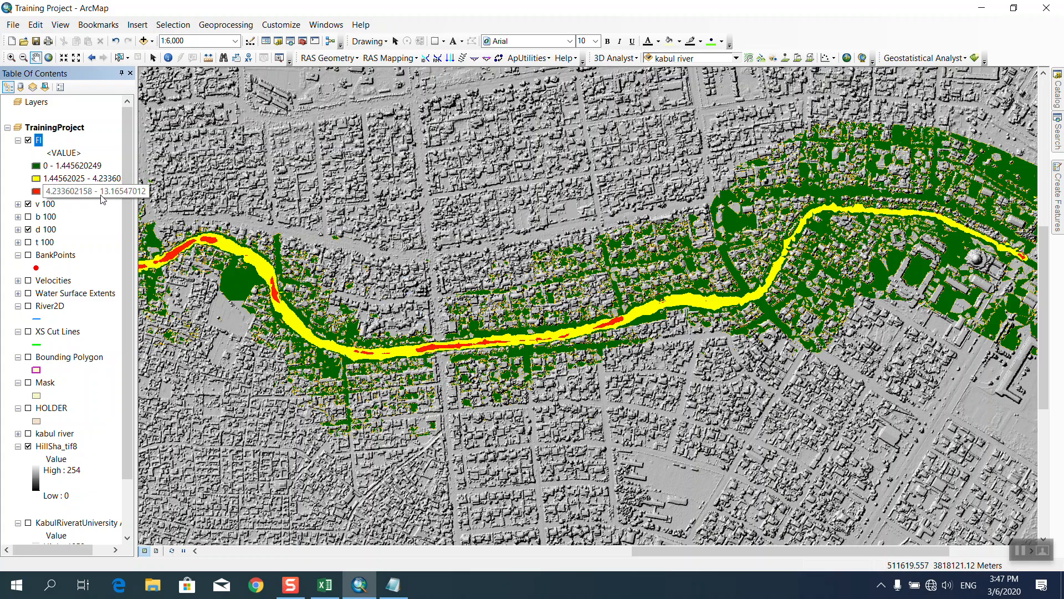
Add Roads.shp from the Shapefile of Roads folder to the map.
left_click_drag(806, 284, 526, 282)
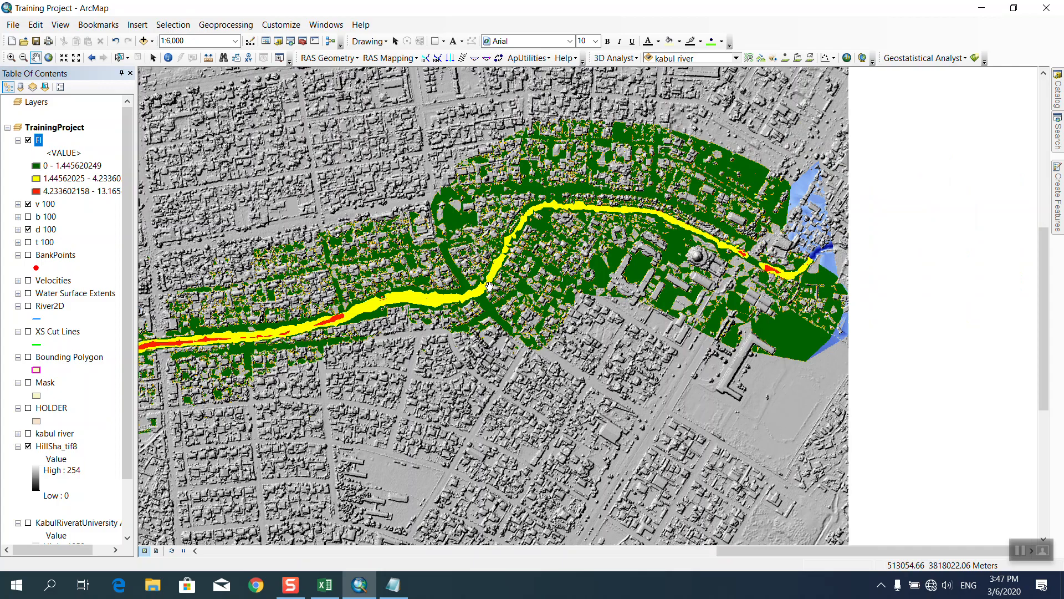
left_click_drag(166, 288, 609, 250)
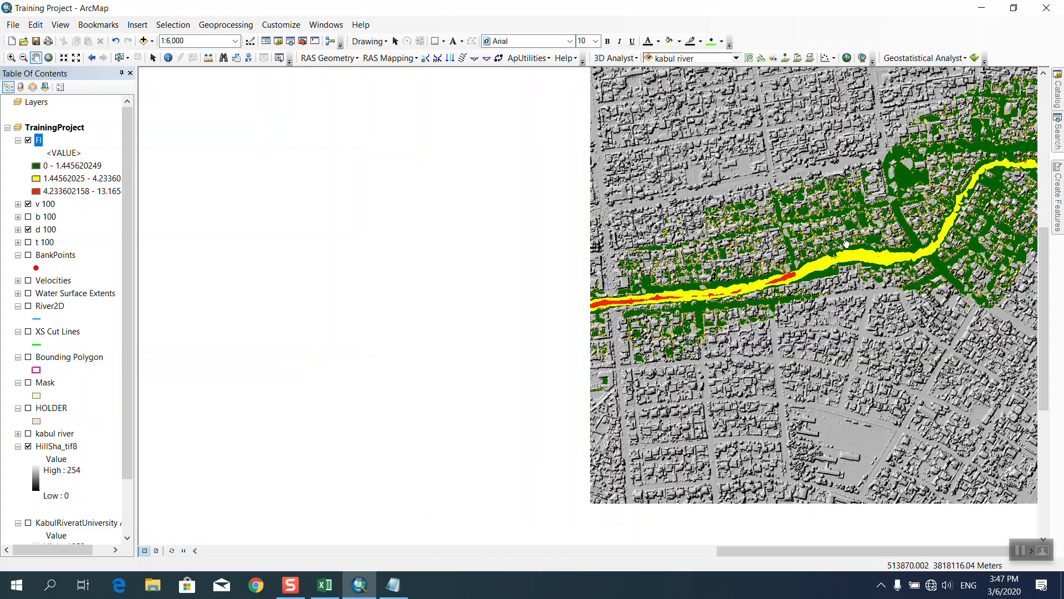
left_click_drag(273, 165, 595, 268)
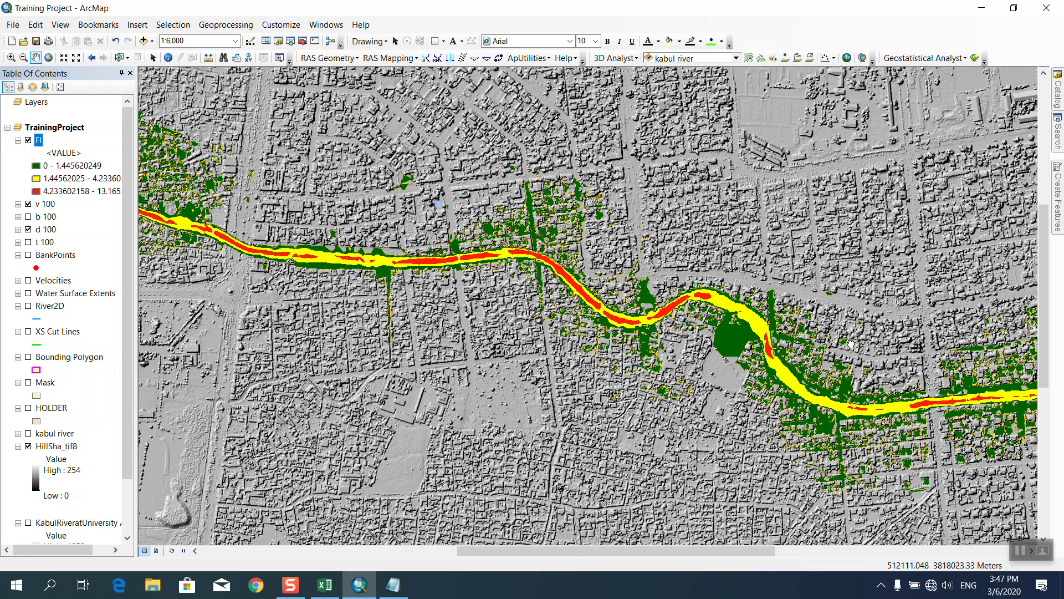
left_click_drag(851, 345, 605, 228)
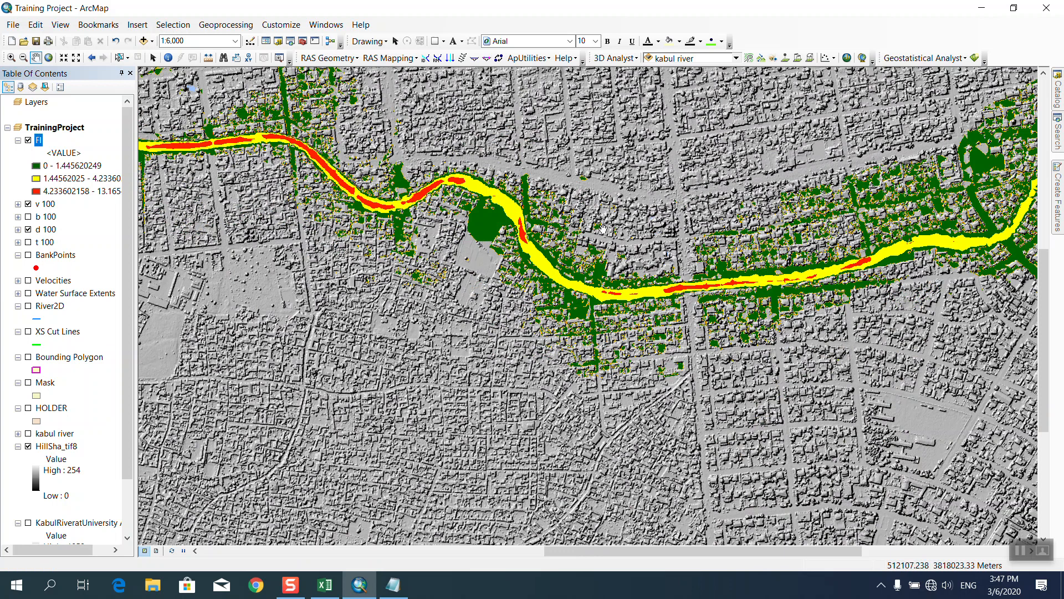
left_click(143, 41)
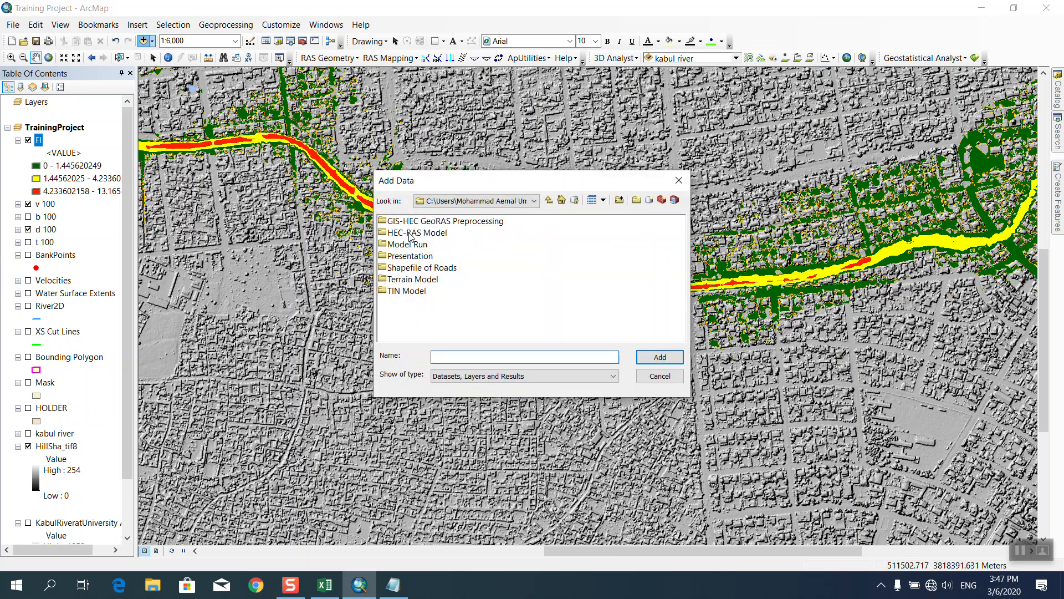
double_click(409, 269)
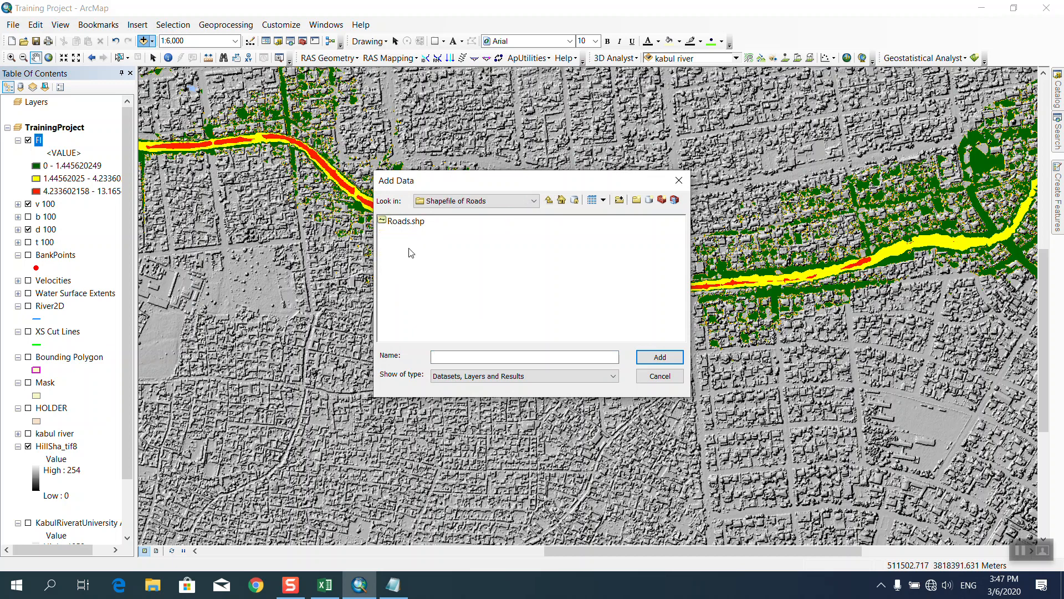
left_click(408, 225)
left_click(659, 357)
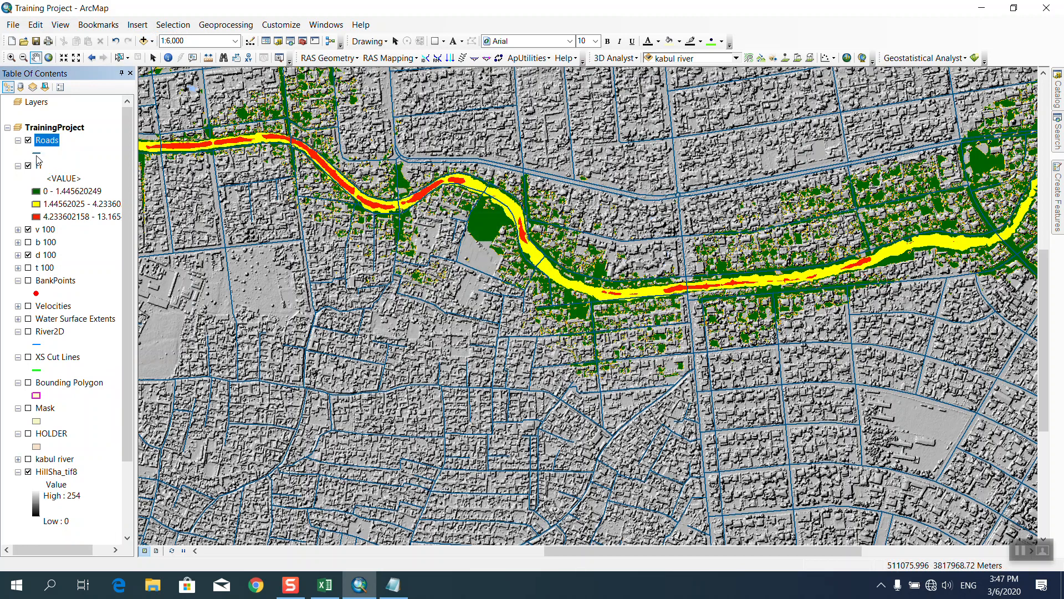
Change the Roads line symbol colour to red.
left_click(36, 156)
left_click(653, 238)
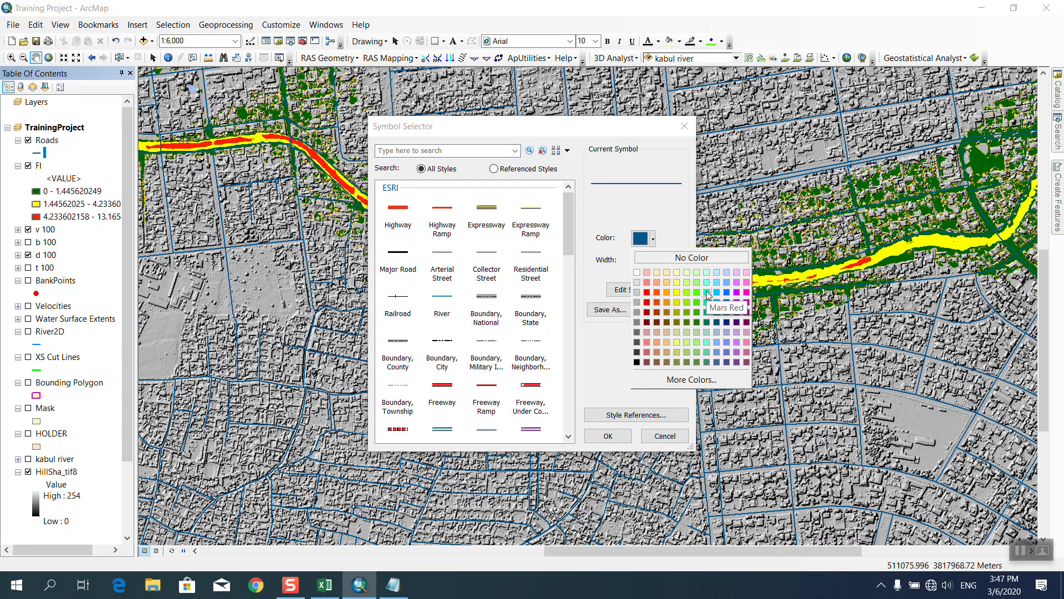
left_click(646, 292)
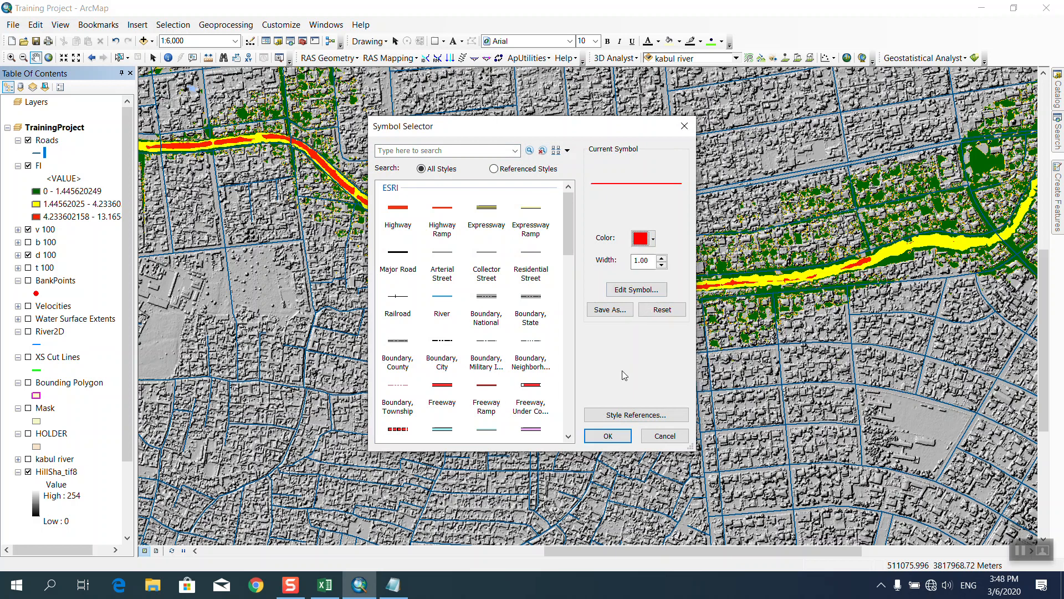
left_click(608, 437)
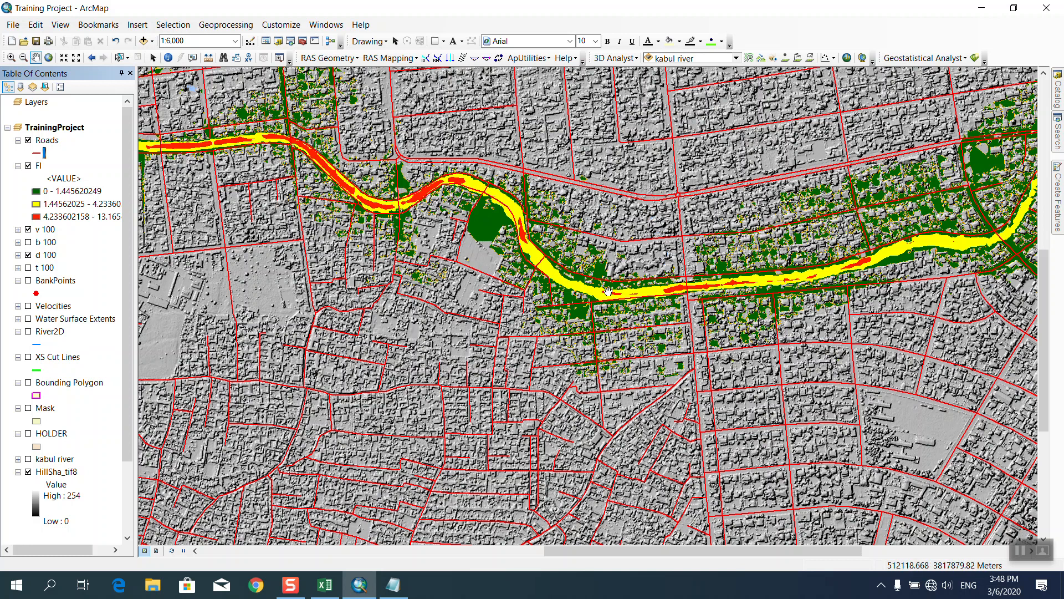
Check the workflow notes in Notepad, then open the Catalog on the Math toolset.
scroll(773, 330, "down", 5)
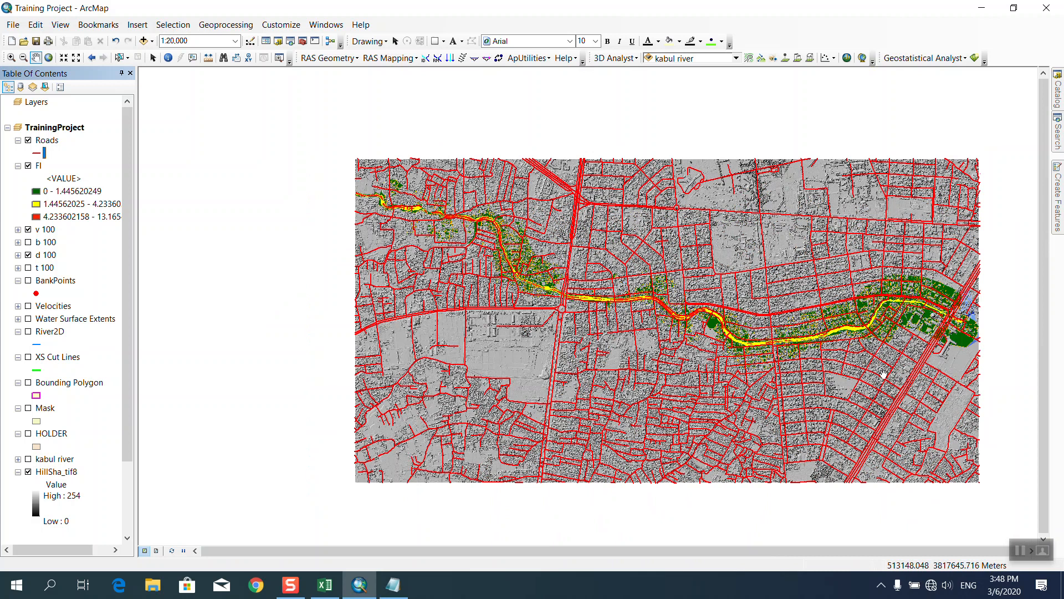
scroll(883, 375, "up", 3)
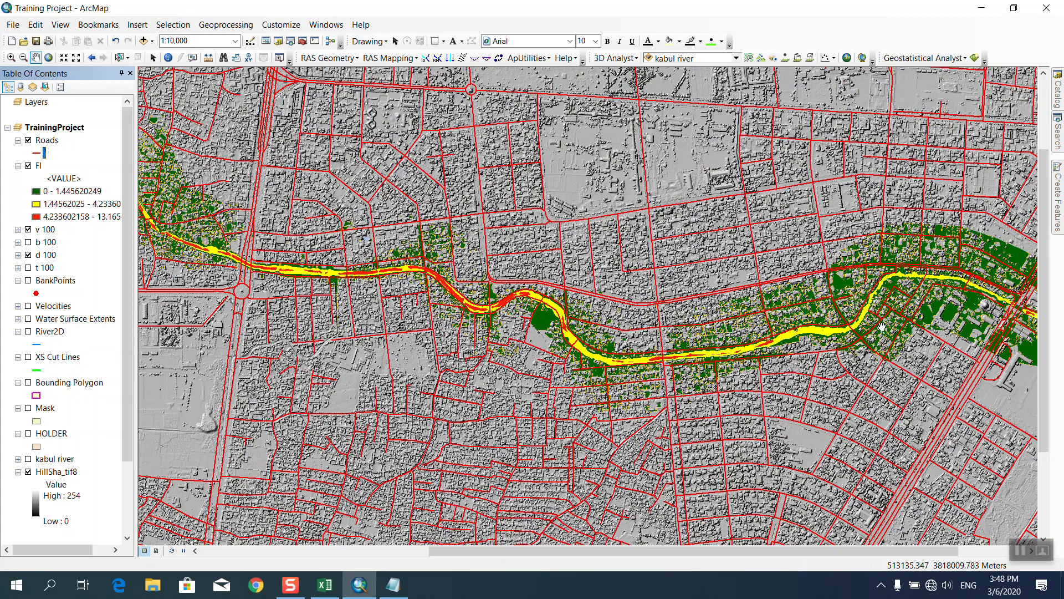
left_click(401, 590)
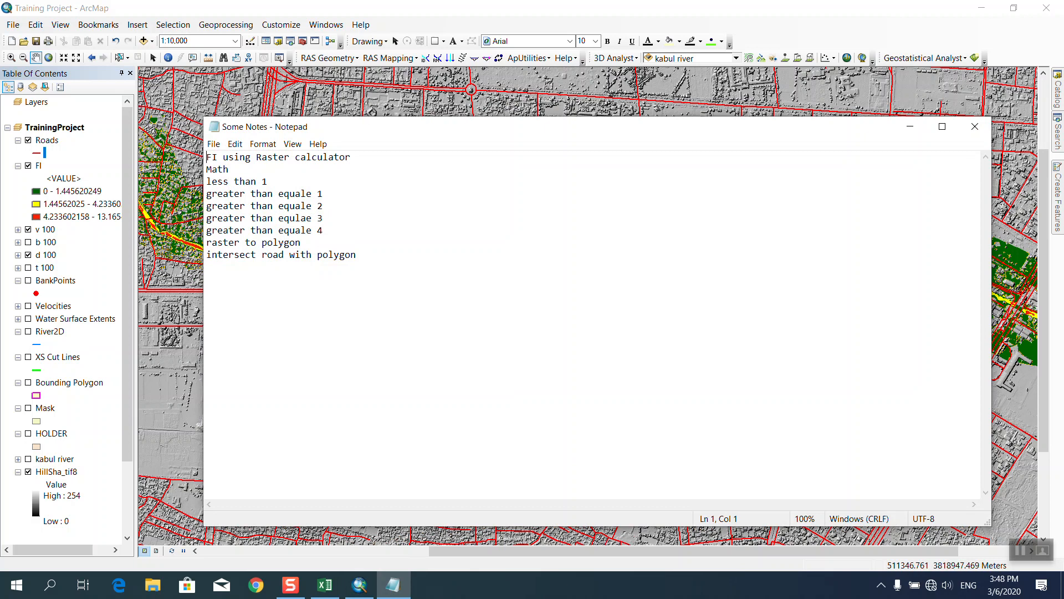
left_click(366, 114)
left_click(1058, 128)
left_click(1057, 94)
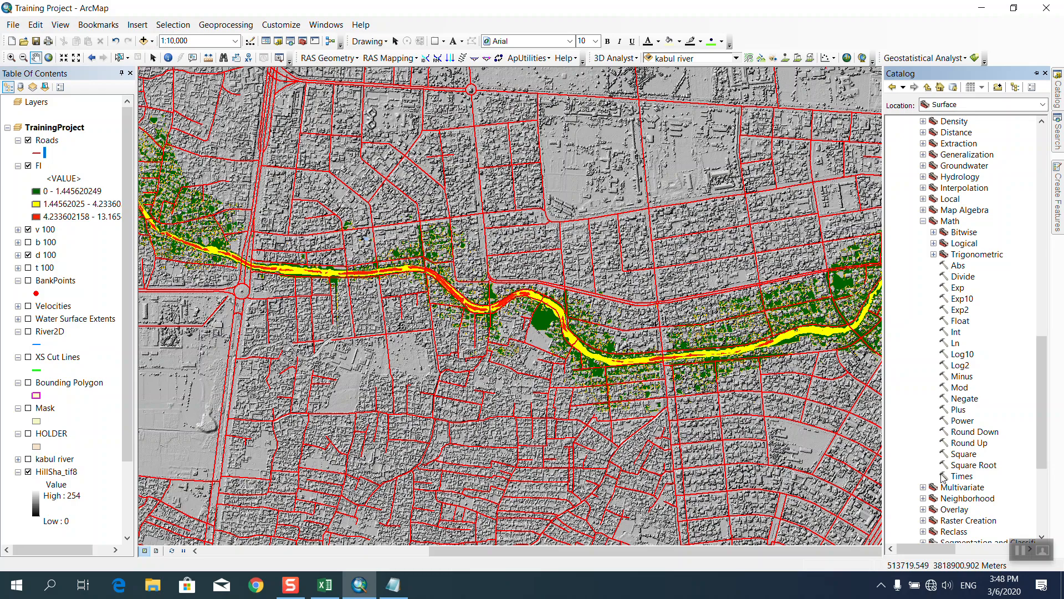
Run Logical > Less Than with d 100 and constant 1, creating LessTha_dP002.
left_click(934, 243)
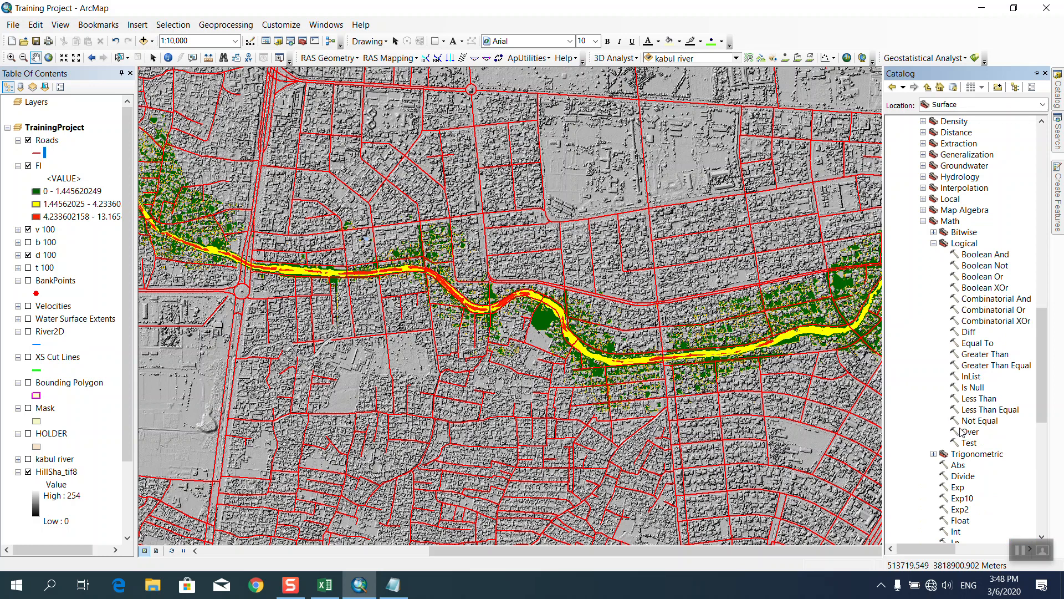
left_click(966, 398)
double_click(966, 399)
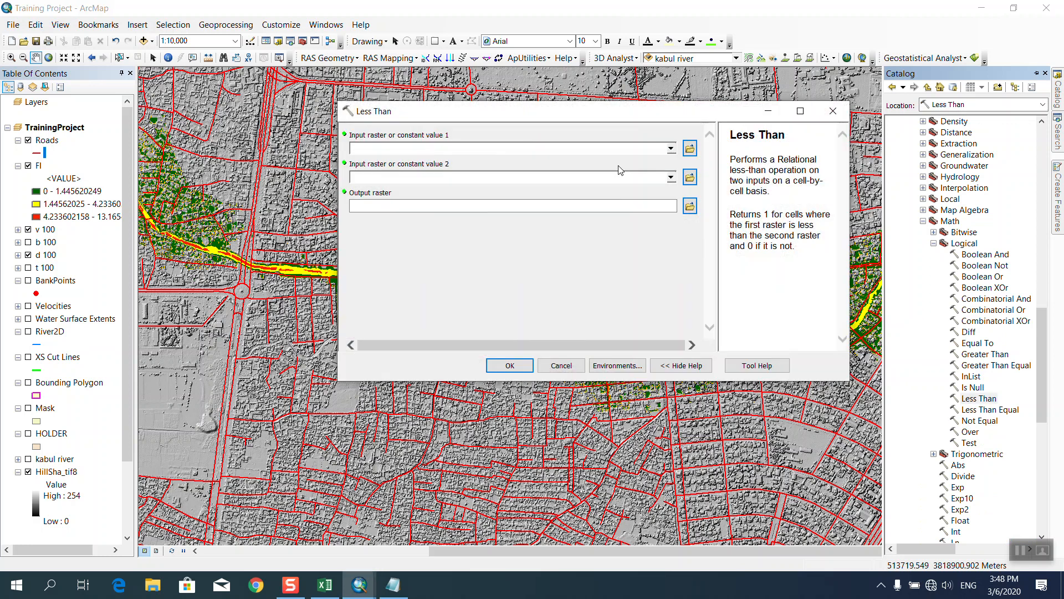
left_click(671, 148)
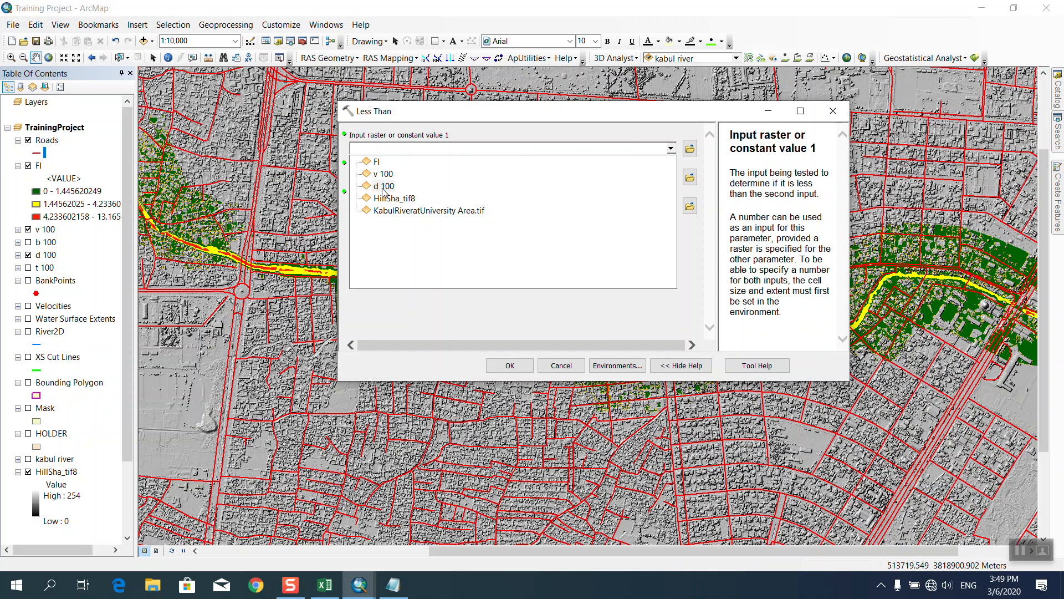
left_click(383, 187)
left_click(386, 177)
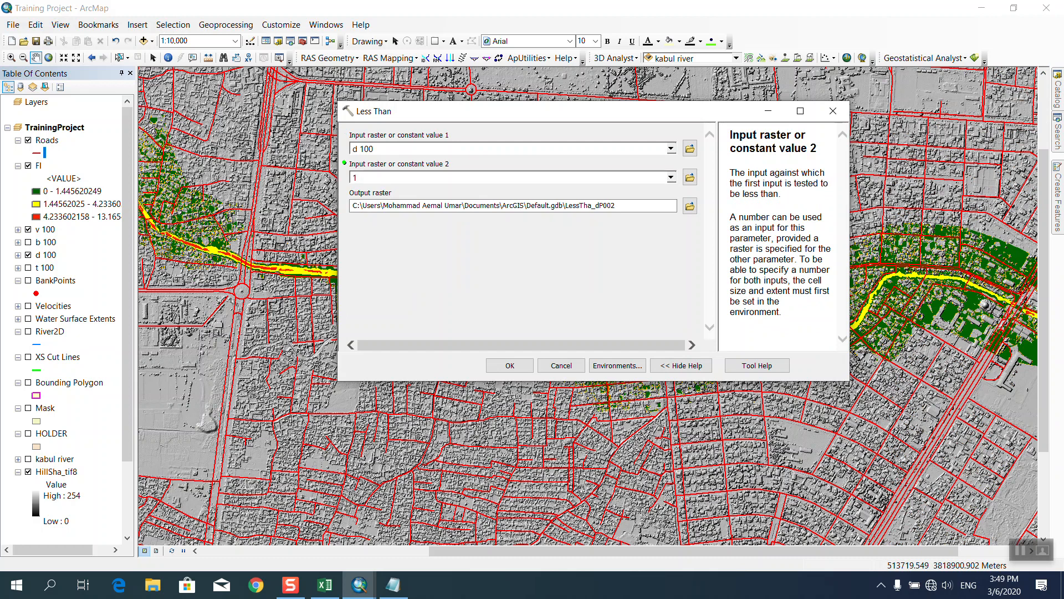
type("1")
left_click(510, 366)
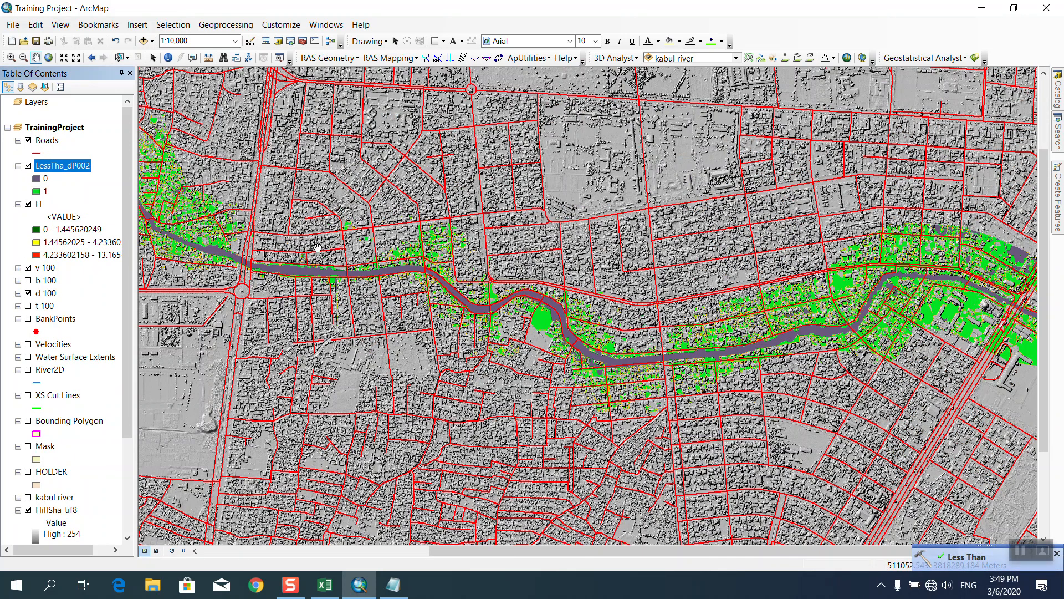
Set the fill colour of LessTha_dP002's 0 class to No Color.
double_click(37, 180)
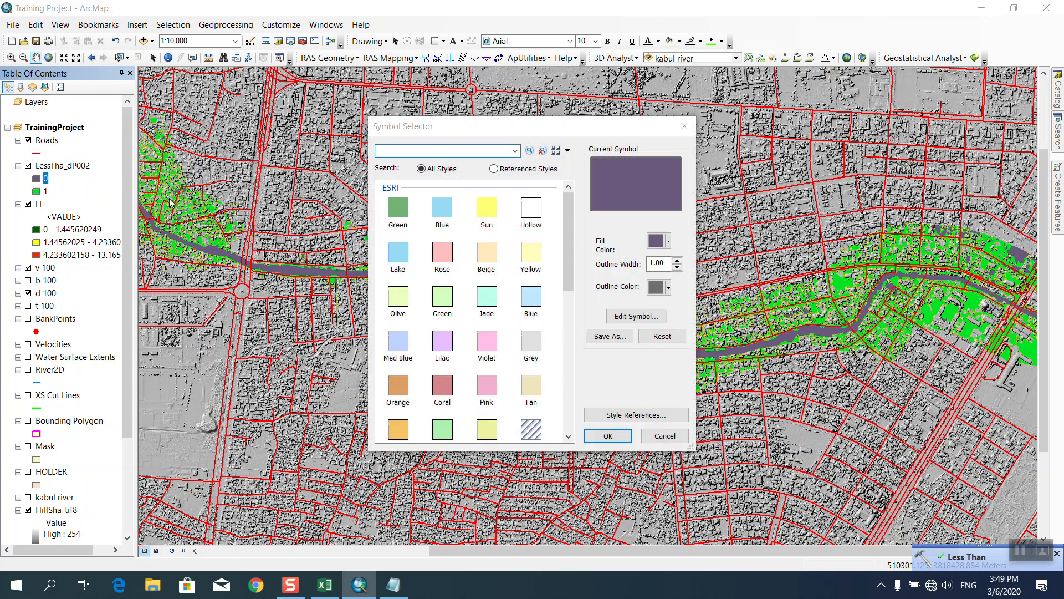
left_click(663, 240)
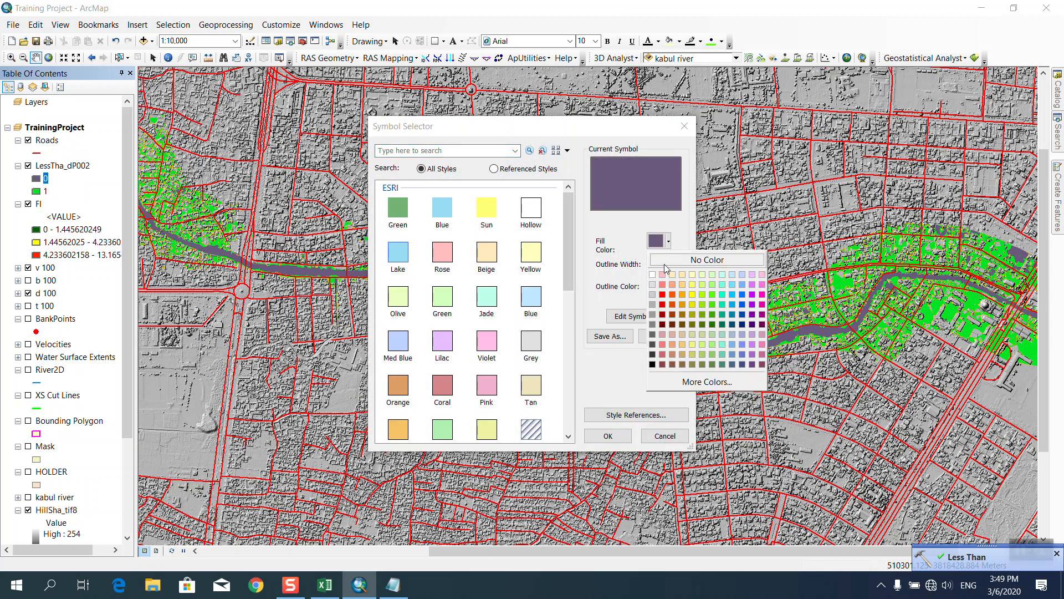
left_click(667, 260)
left_click(608, 436)
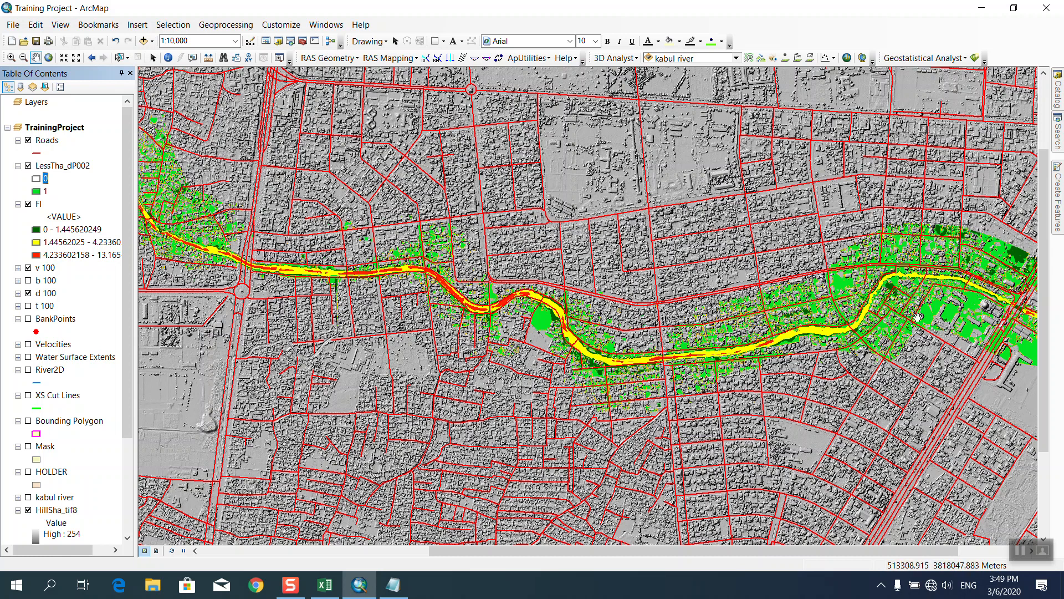
Search the tools for INTERSECT to list the Intersect tools.
left_click_drag(947, 306, 637, 297)
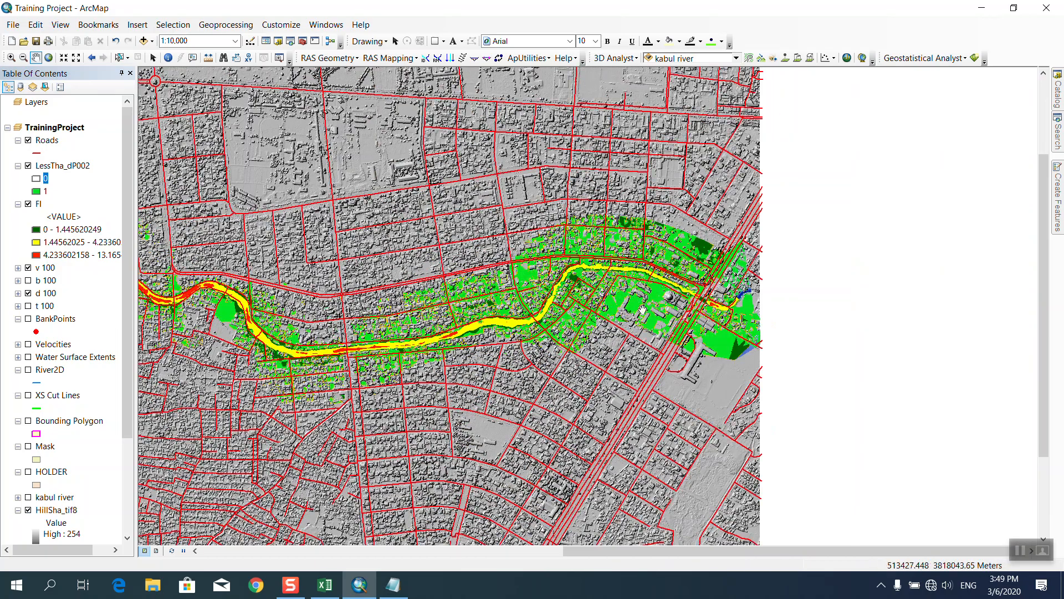
left_click_drag(476, 275, 721, 277)
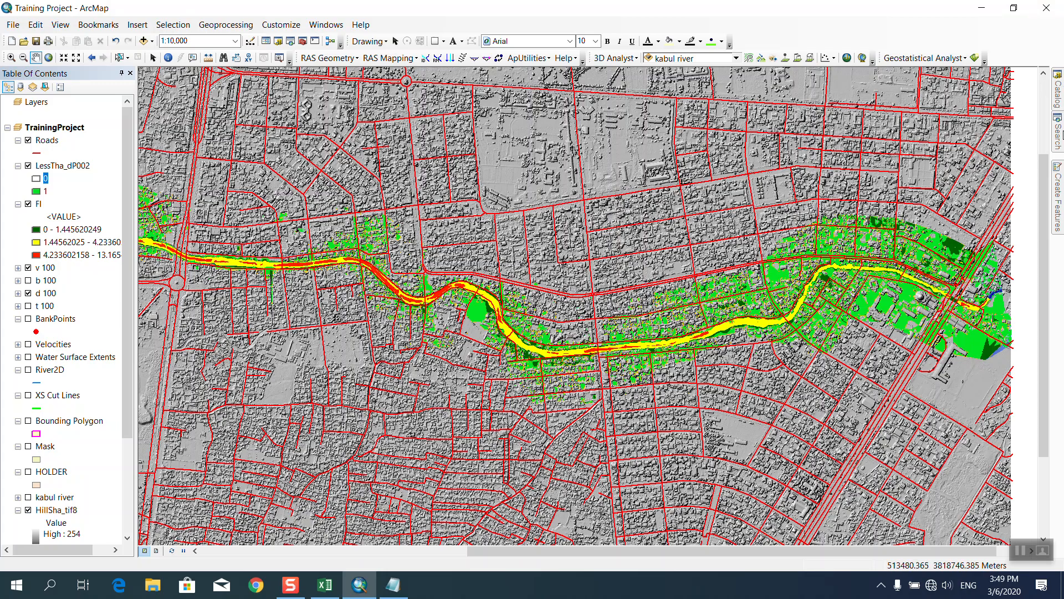
left_click(1058, 132)
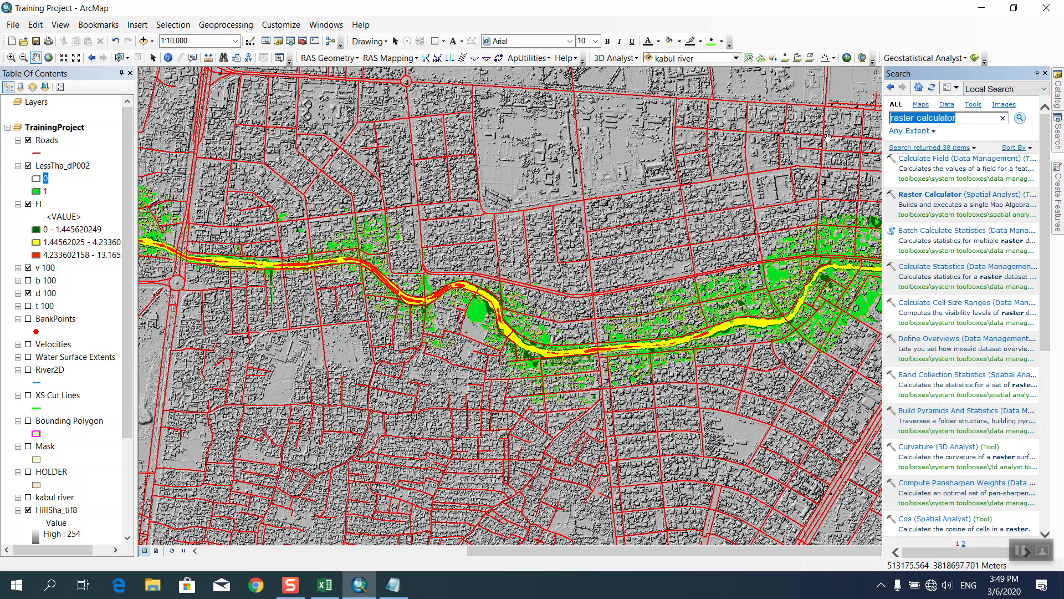
type("N")
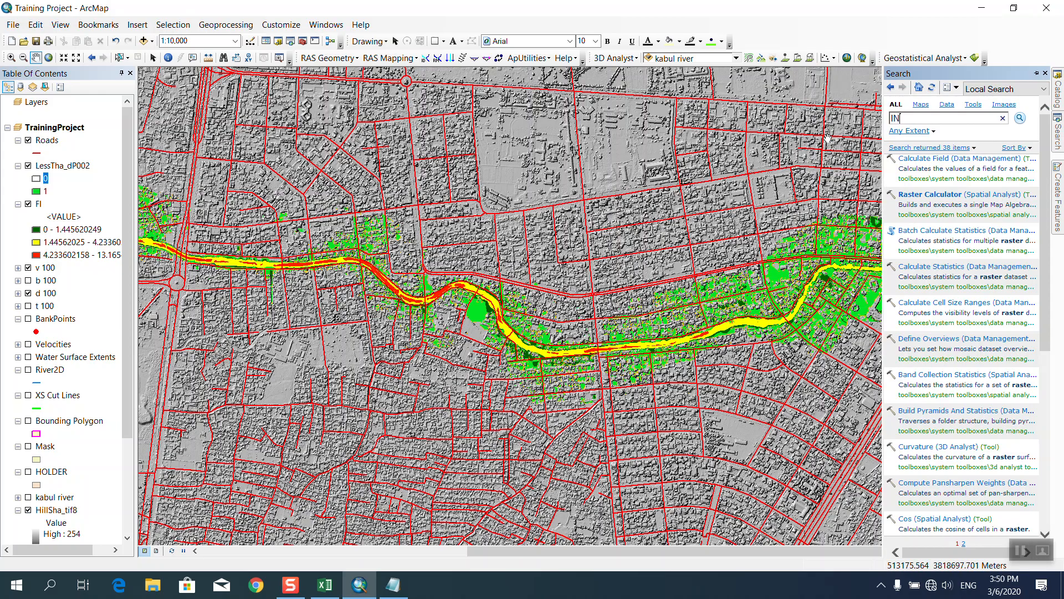
type("NTERSECT")
key("Return")
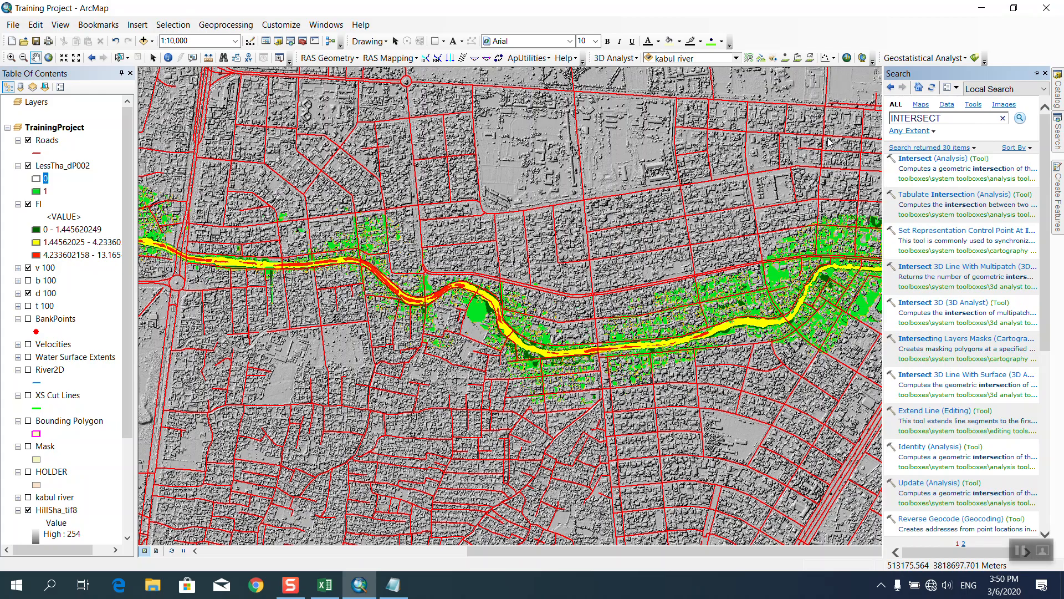
In Intersect, add Roads as input; the LessTha_dP002 raster is rejected as an input.
left_click(919, 161)
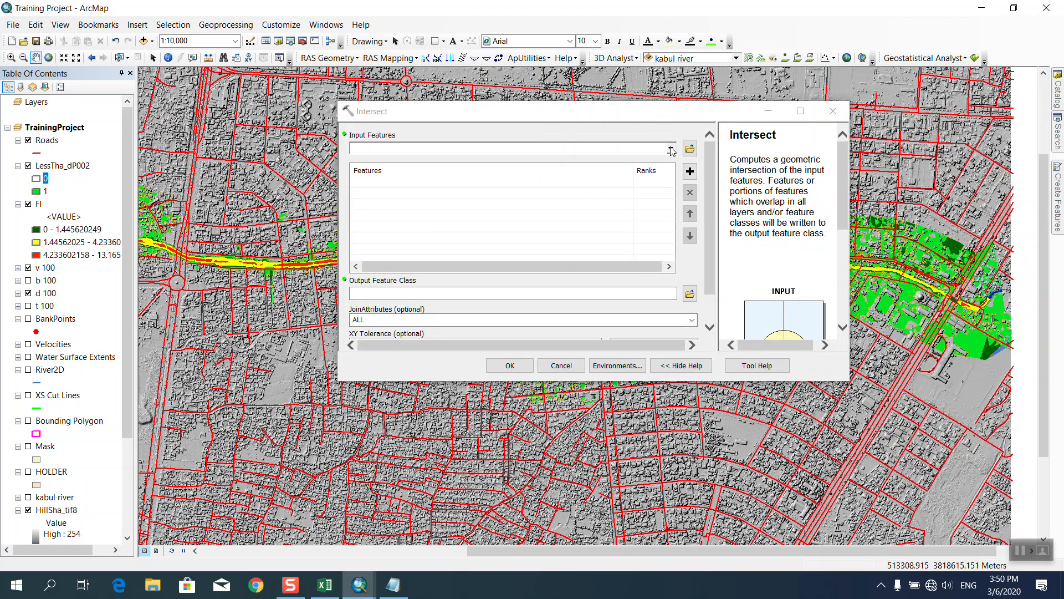
left_click(672, 149)
left_click(386, 162)
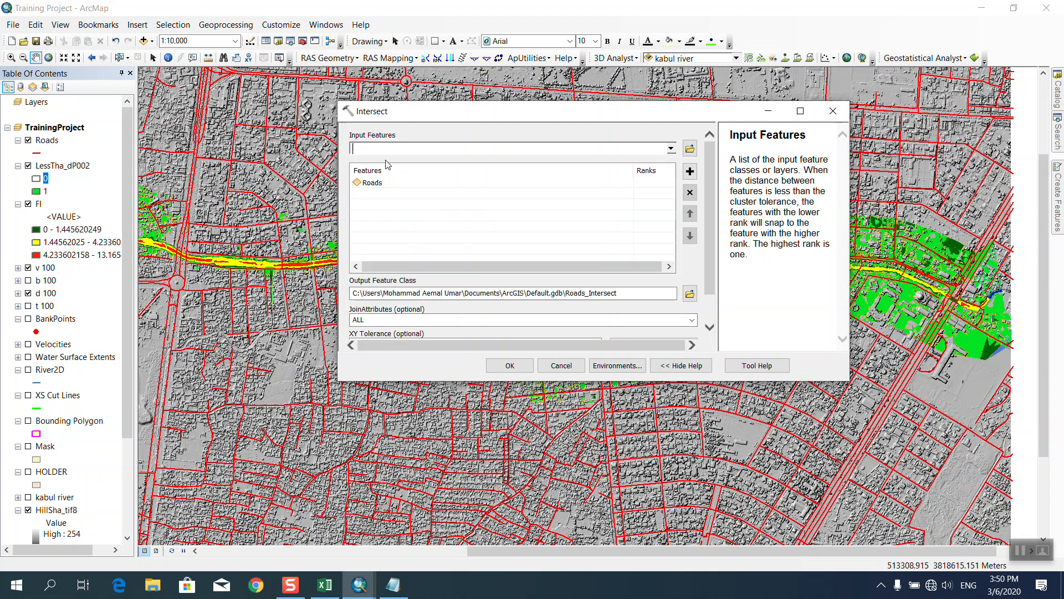
left_click(671, 150)
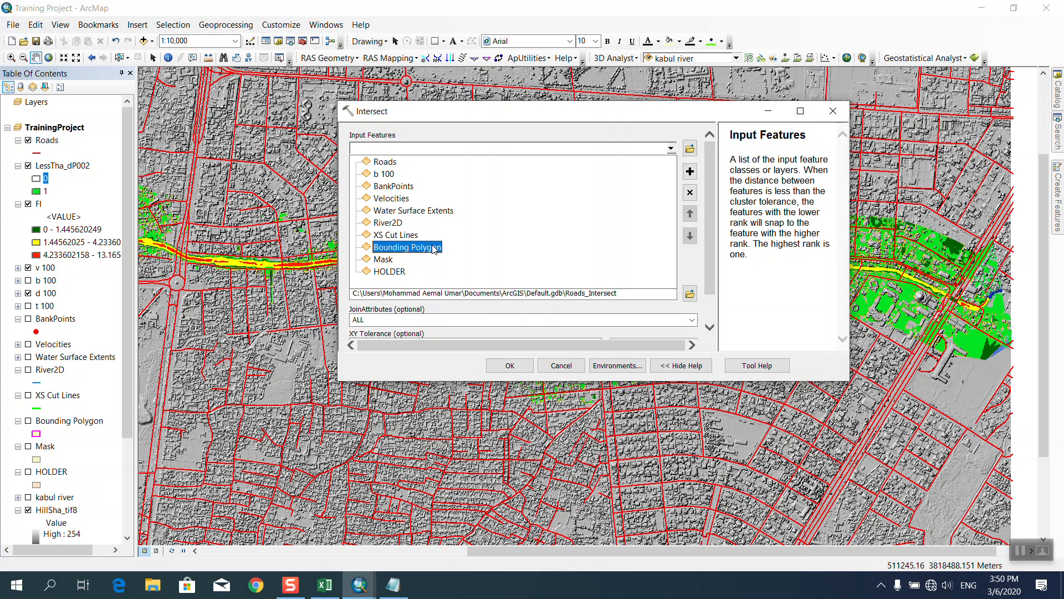
left_click(588, 161)
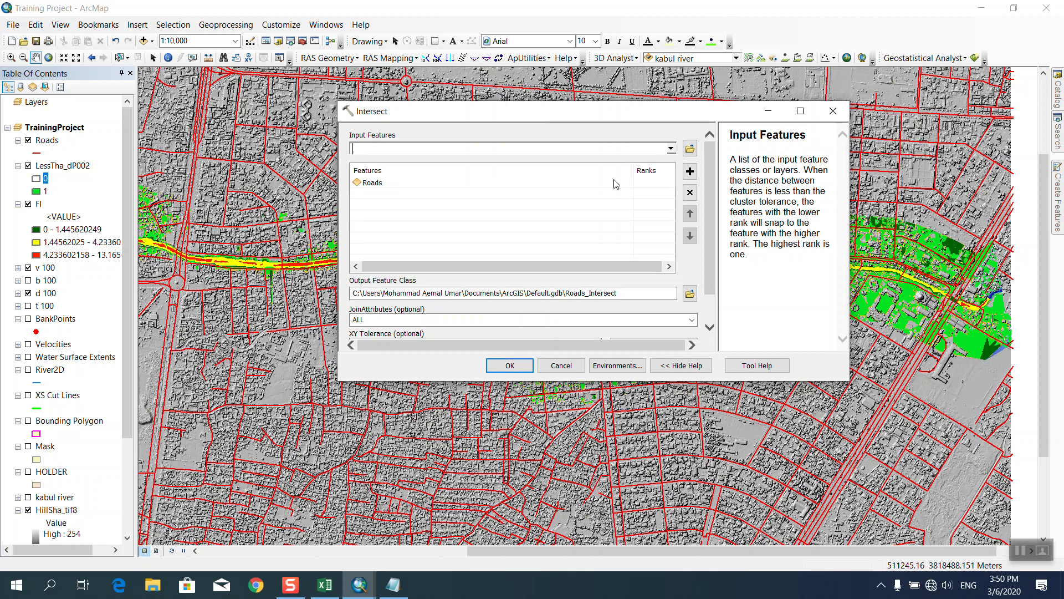
left_click(672, 153)
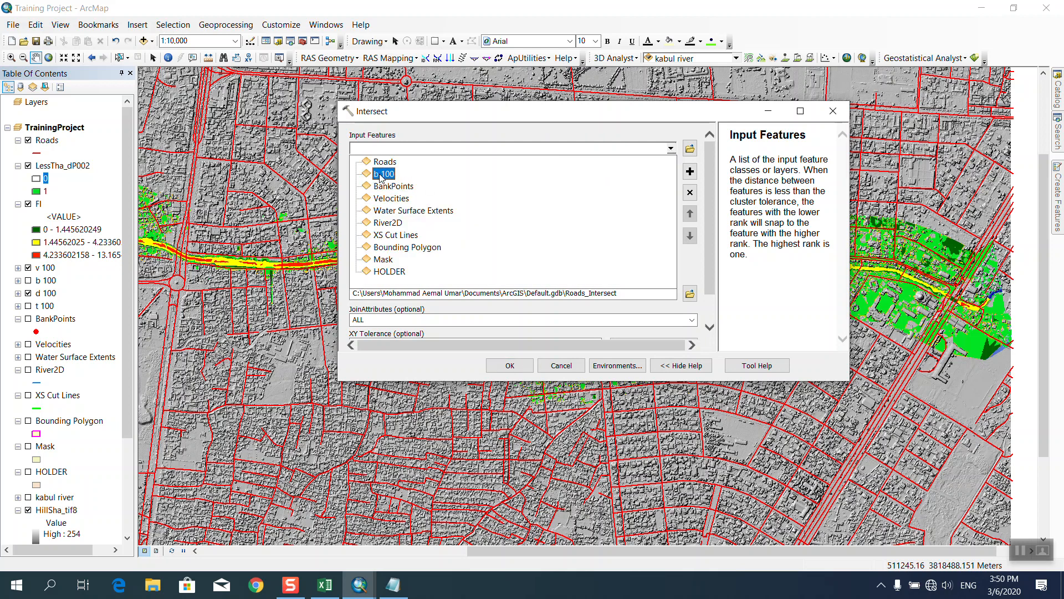
left_click(563, 125)
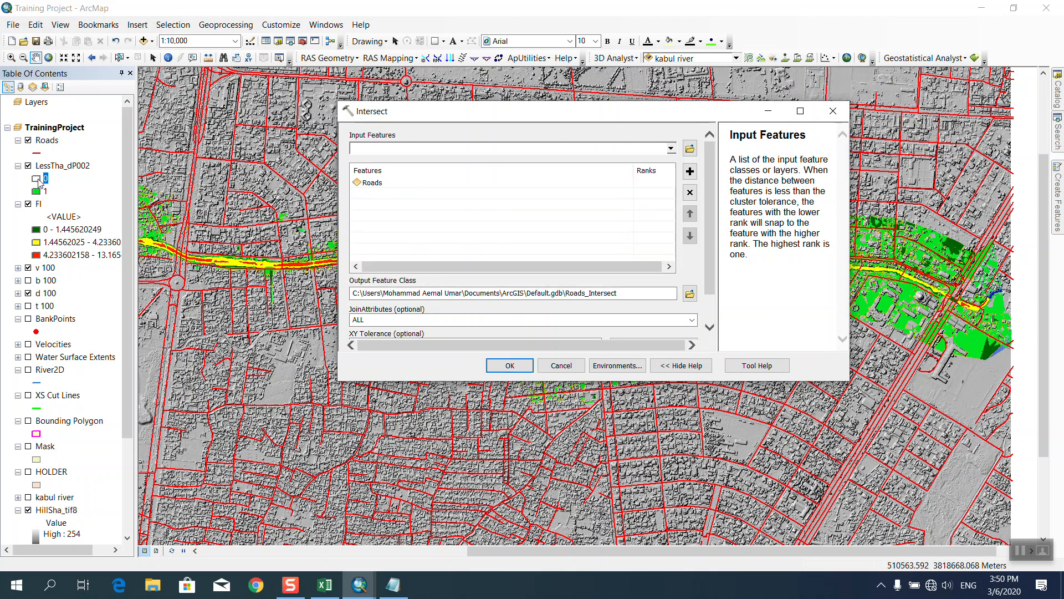
left_click_drag(65, 171, 388, 161)
left_click(698, 274)
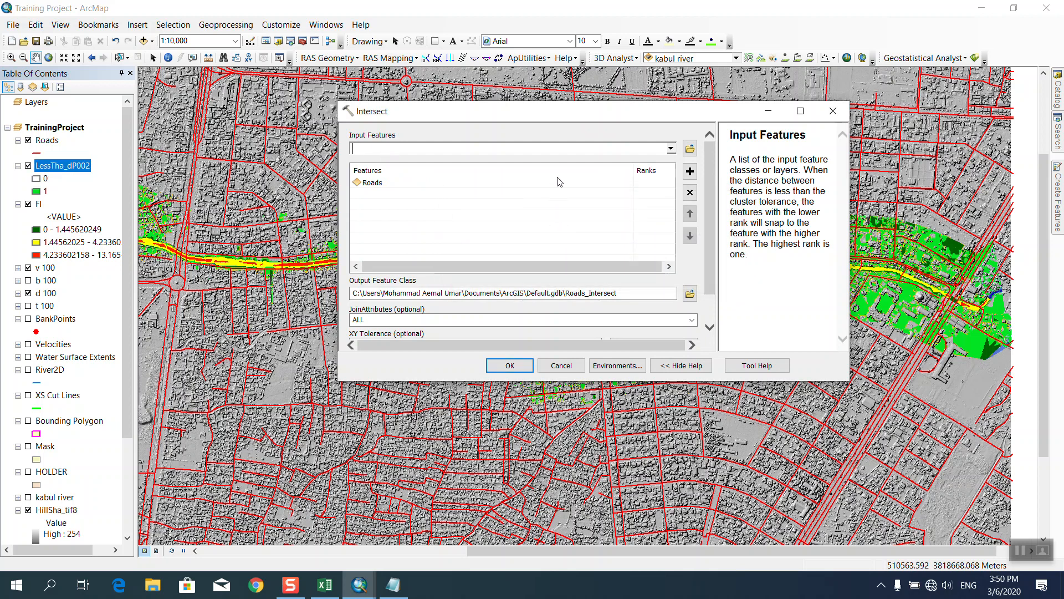
Retry adding LessTha_dP002 to Intersect, then cancel the tool and zoom in on the river.
left_click(670, 149)
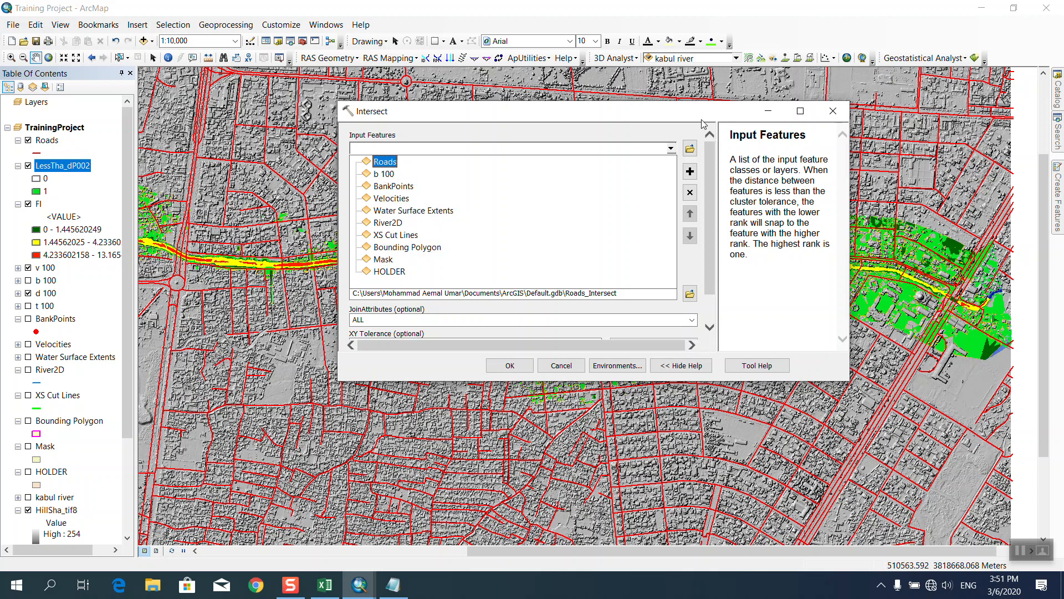
left_click(496, 161)
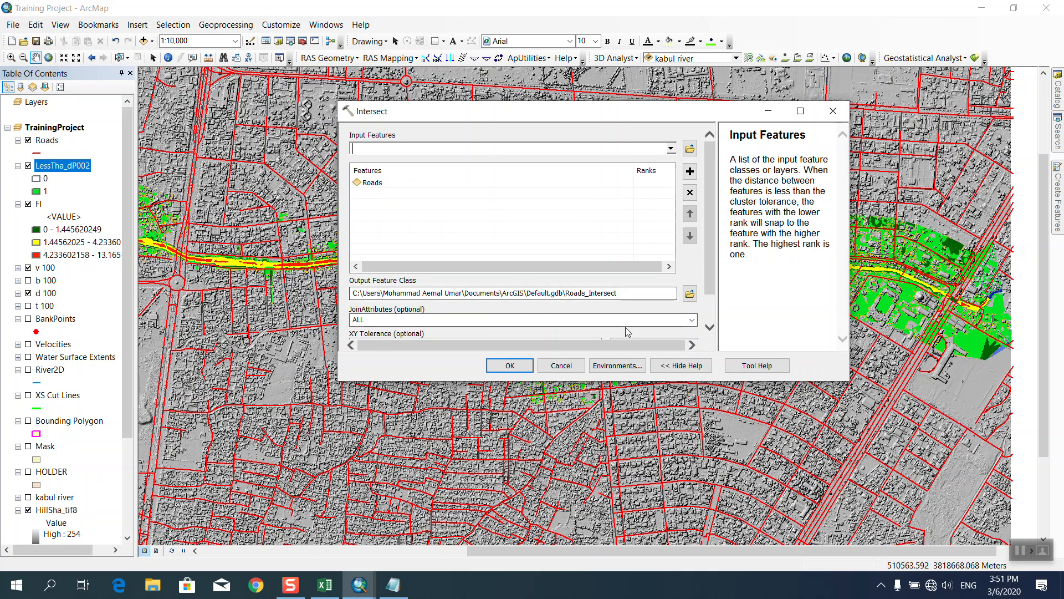
scroll(715, 244, "down", 1)
scroll(710, 283, "up", 1)
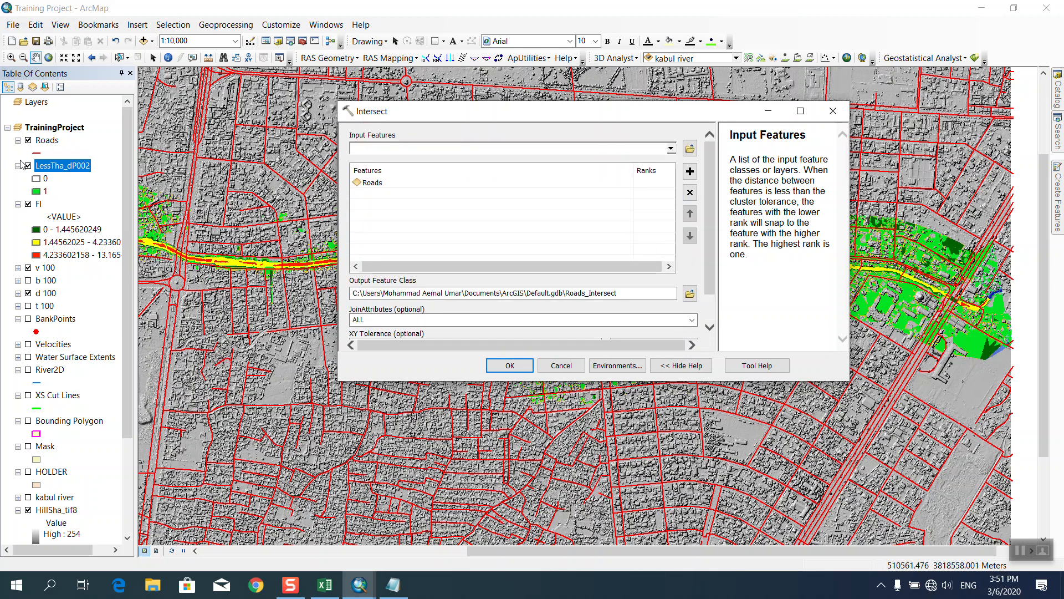
left_click(56, 169)
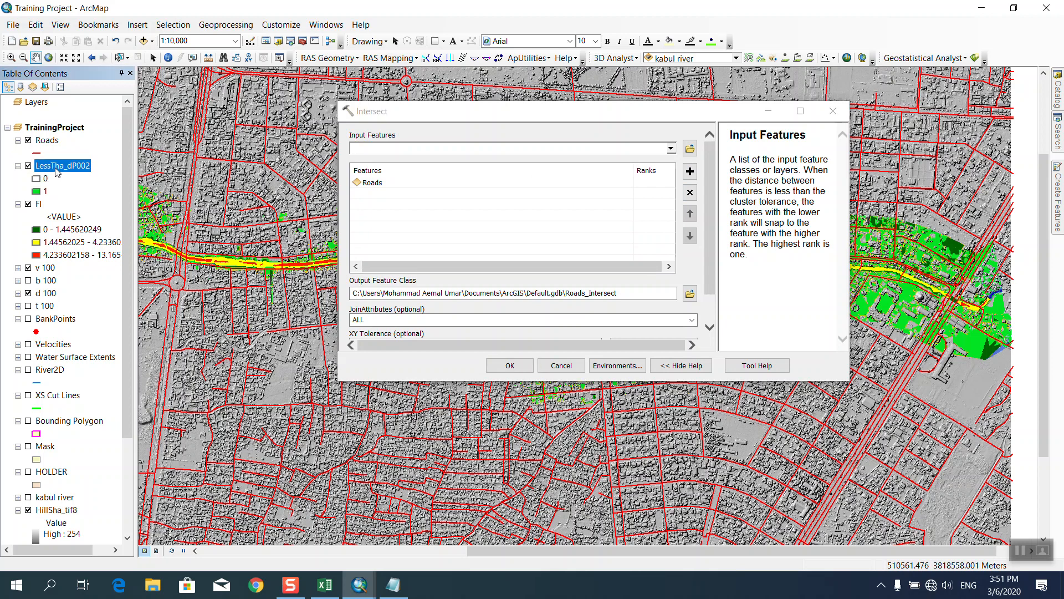
left_click_drag(56, 169, 385, 192)
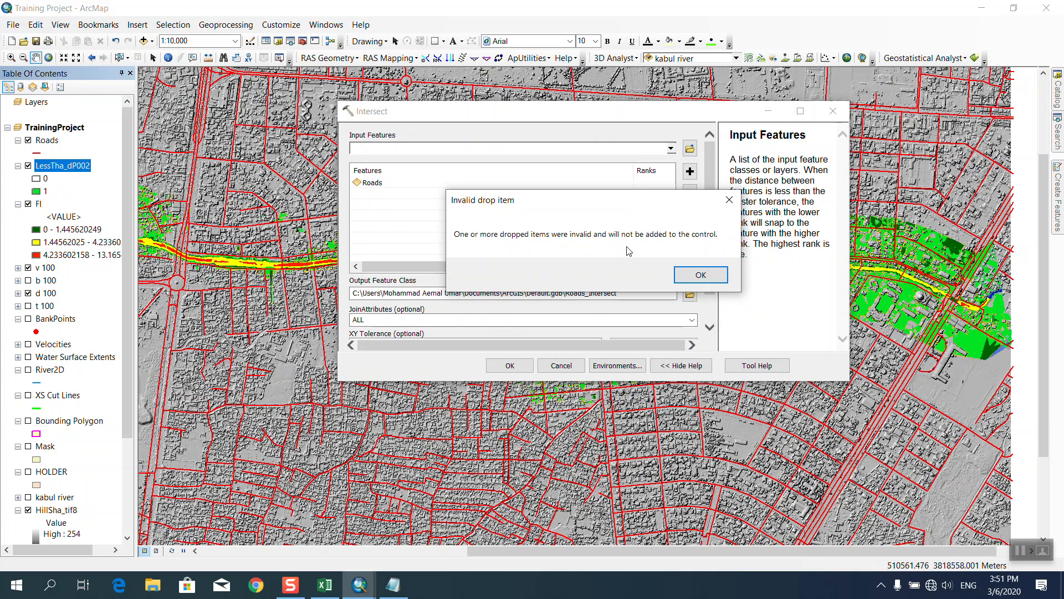
left_click(700, 275)
left_click(561, 365)
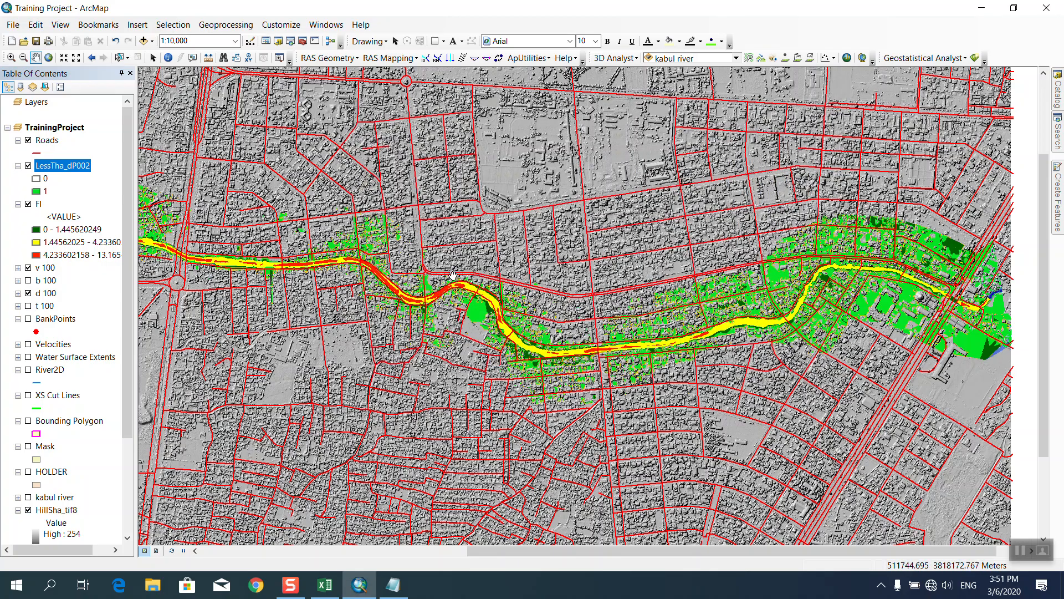
left_click_drag(790, 305, 680, 288)
scroll(680, 288, "up", 1)
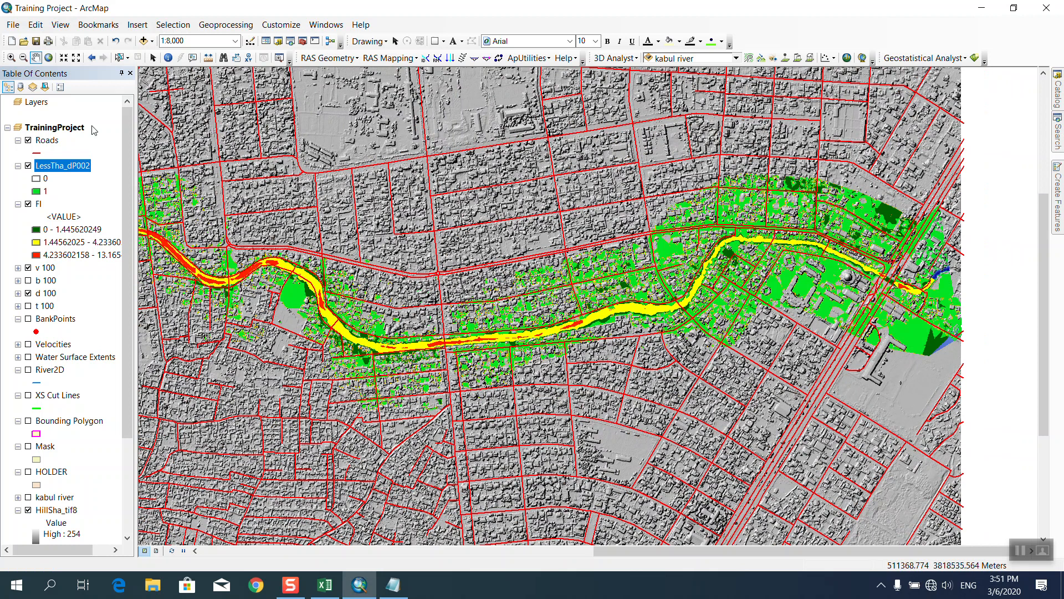
Set the data frame coordinate system to WGS 1984 UTM Zone 42N and open the tool Catalog.
right_click(373, 216)
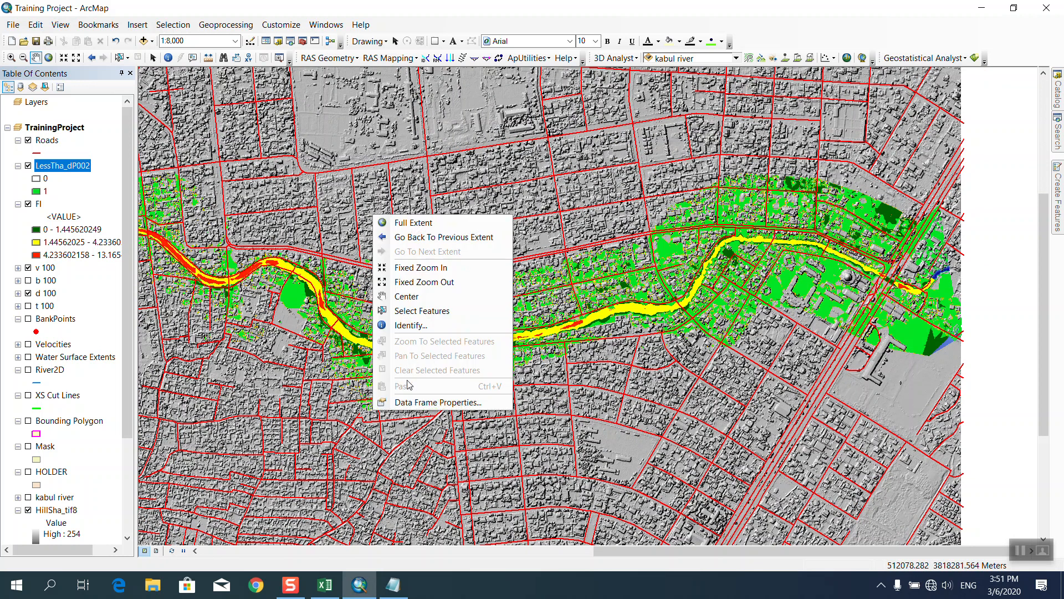
left_click(417, 403)
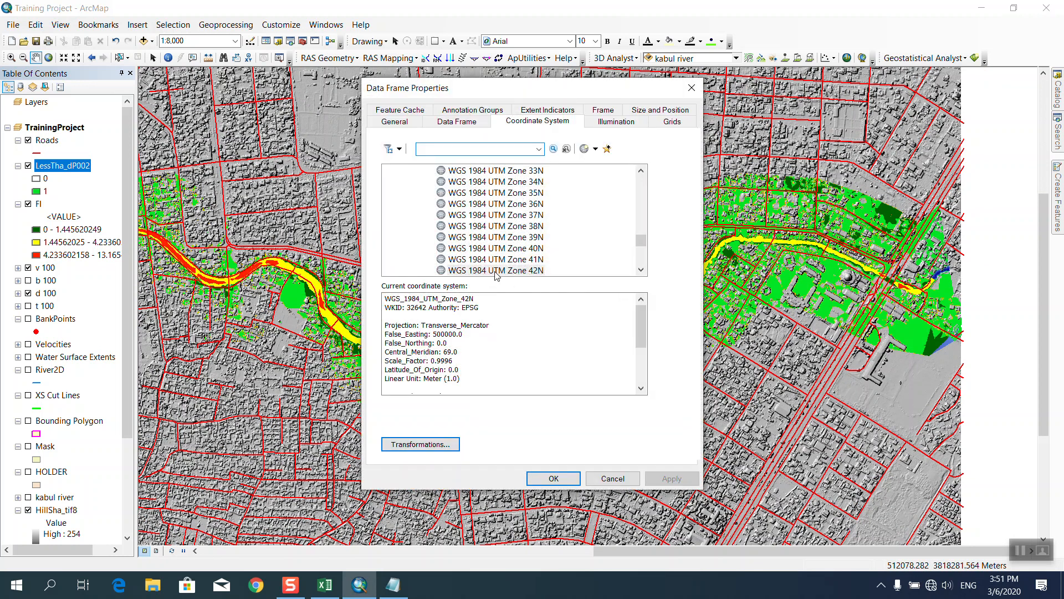
left_click(496, 271)
left_click(554, 478)
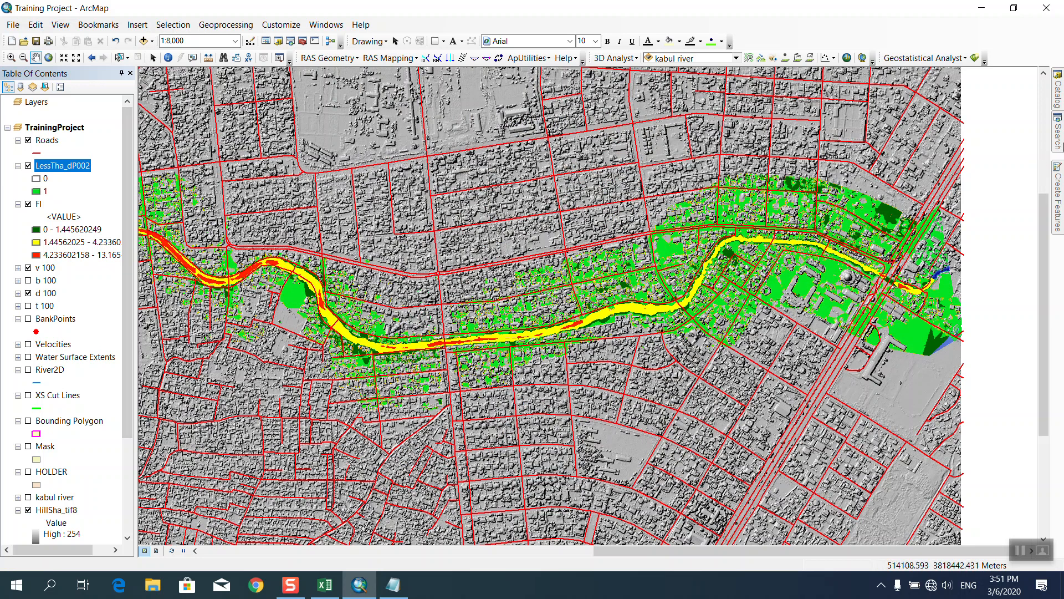
left_click(1062, 139)
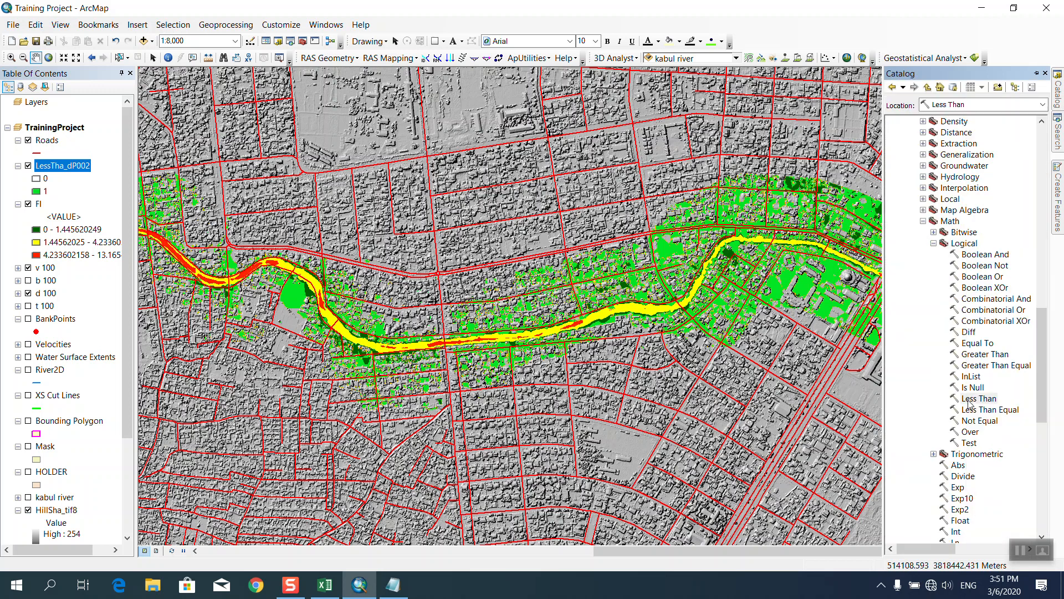
double_click(969, 401)
left_click(672, 148)
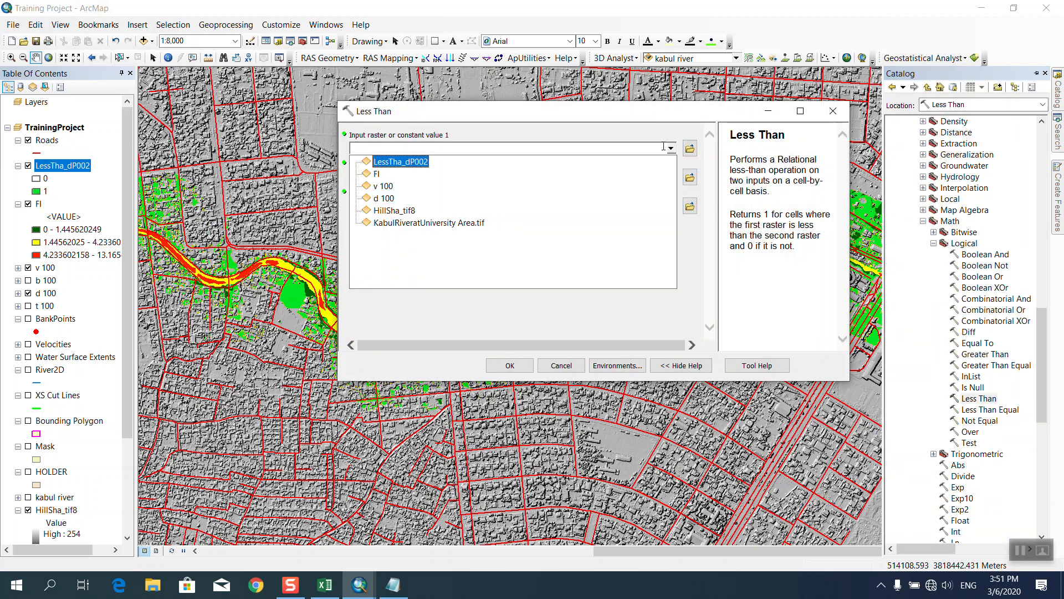
left_click(387, 199)
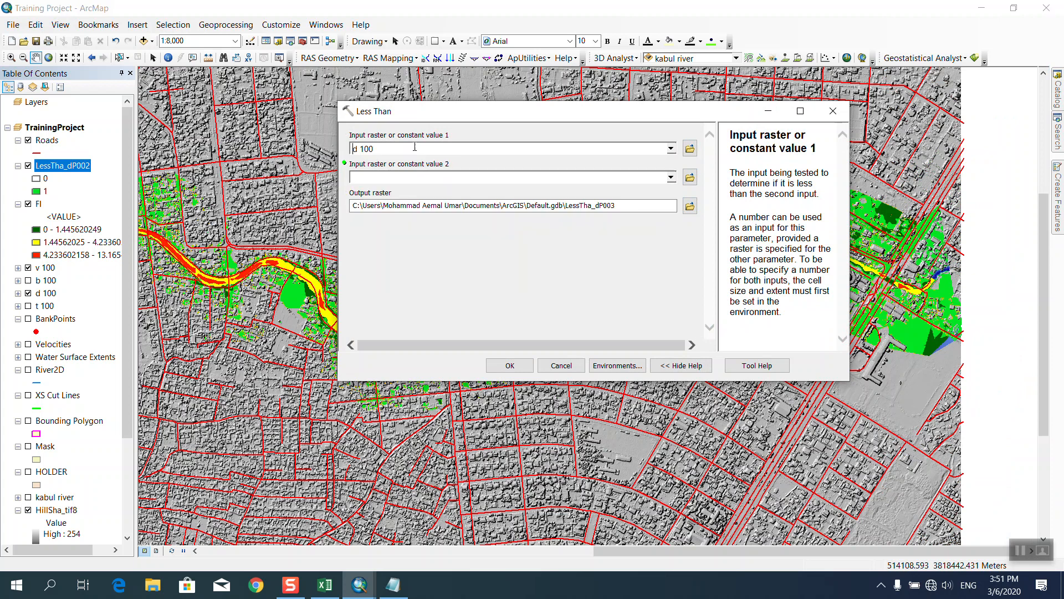
left_click(389, 176)
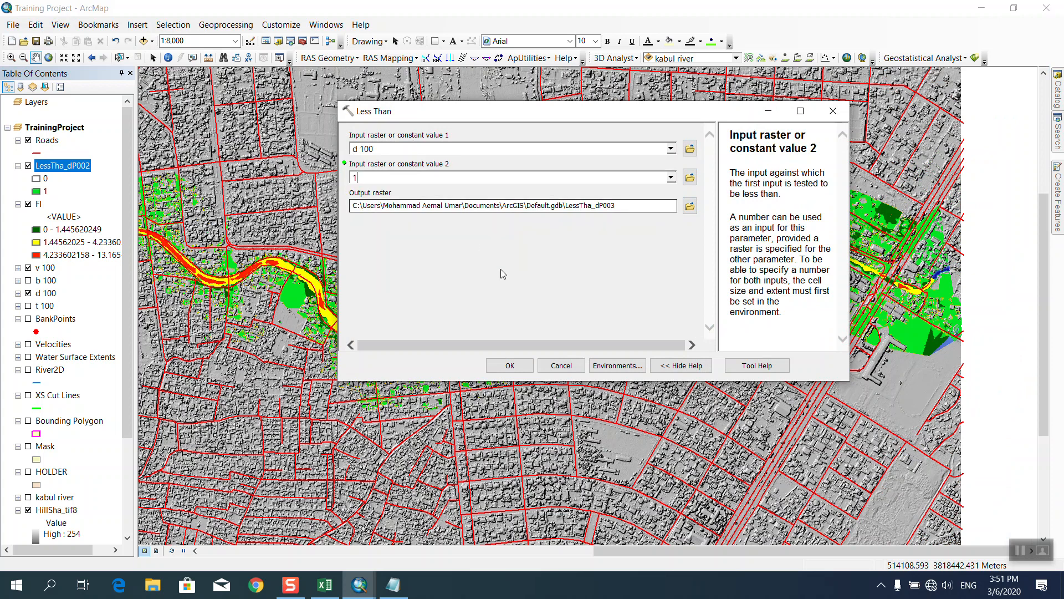
left_click(690, 207)
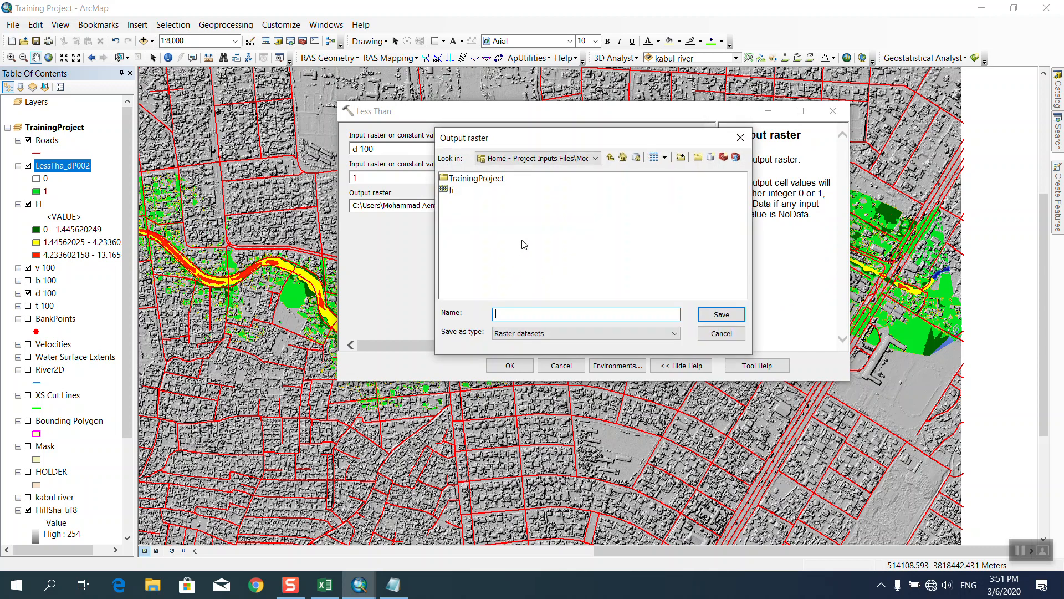
left_click(610, 157)
left_click(554, 158)
scroll(607, 314, "down", 5)
scroll(607, 314, "down", 1)
scroll(615, 308, "down", 1)
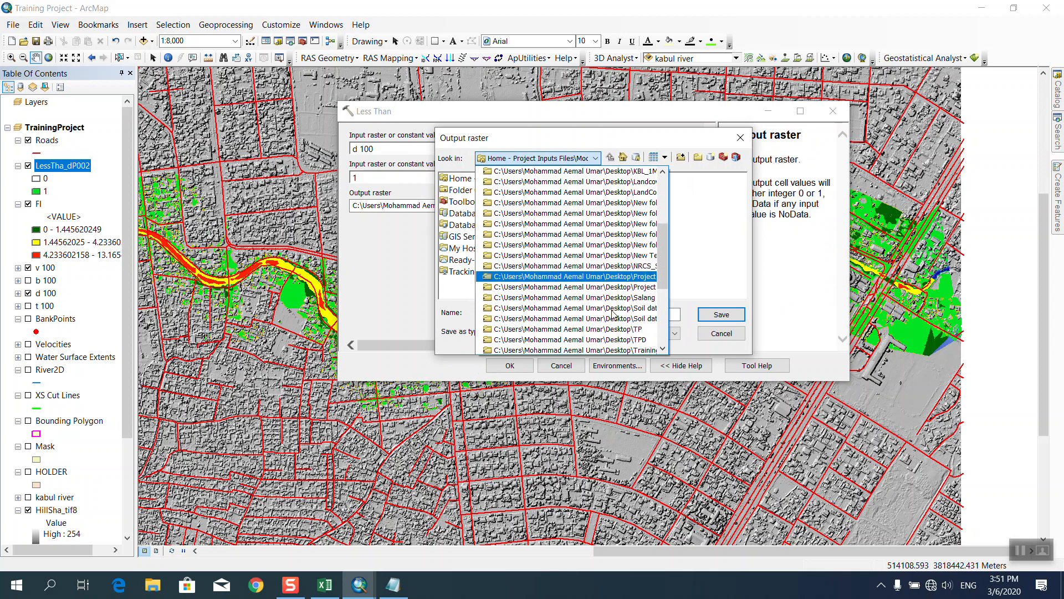
left_click(612, 284)
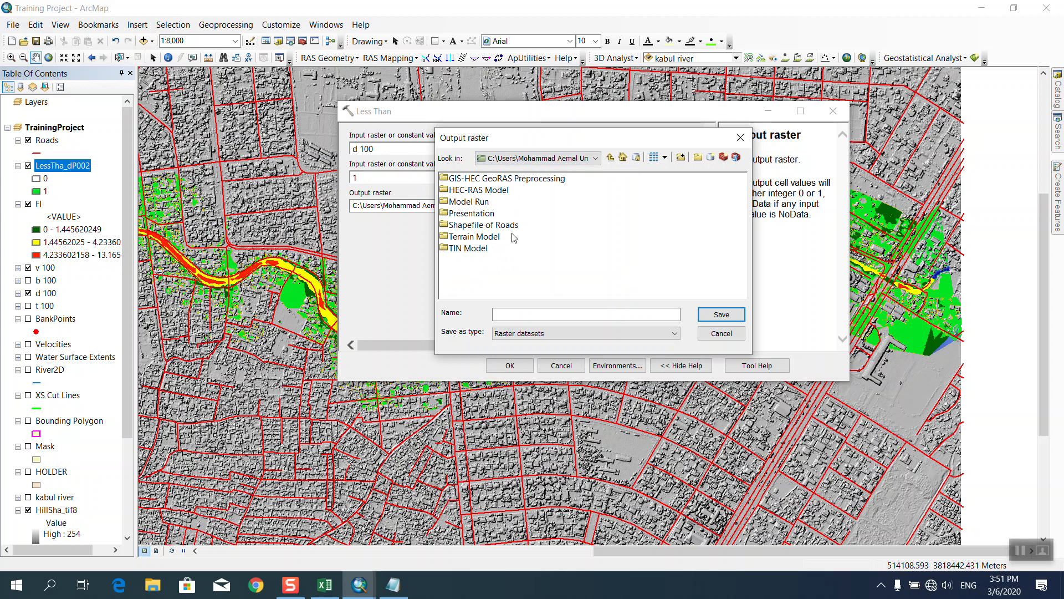
double_click(485, 203)
left_click(521, 314)
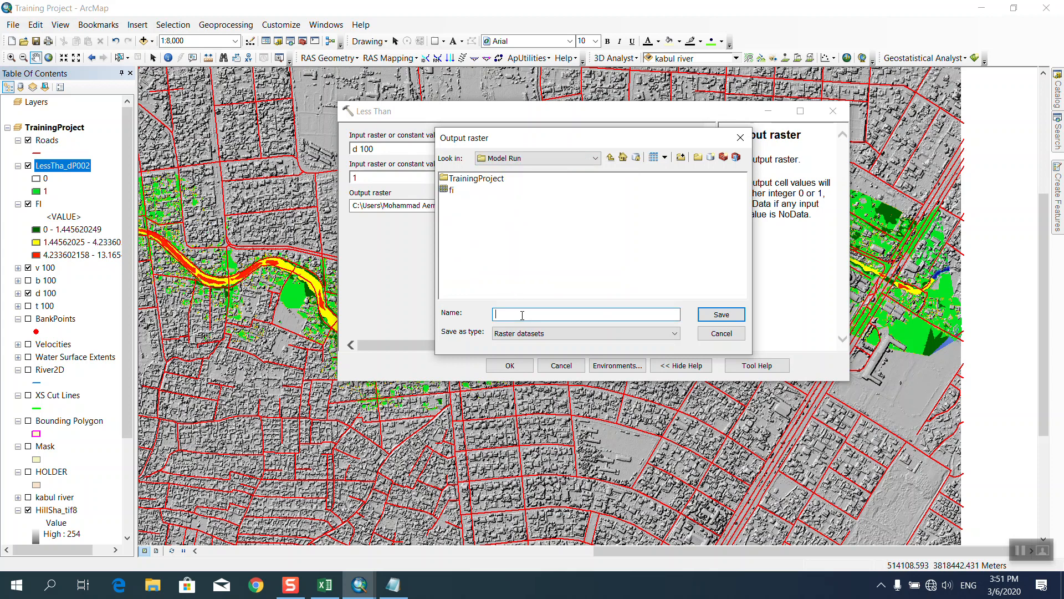
left_click(611, 159)
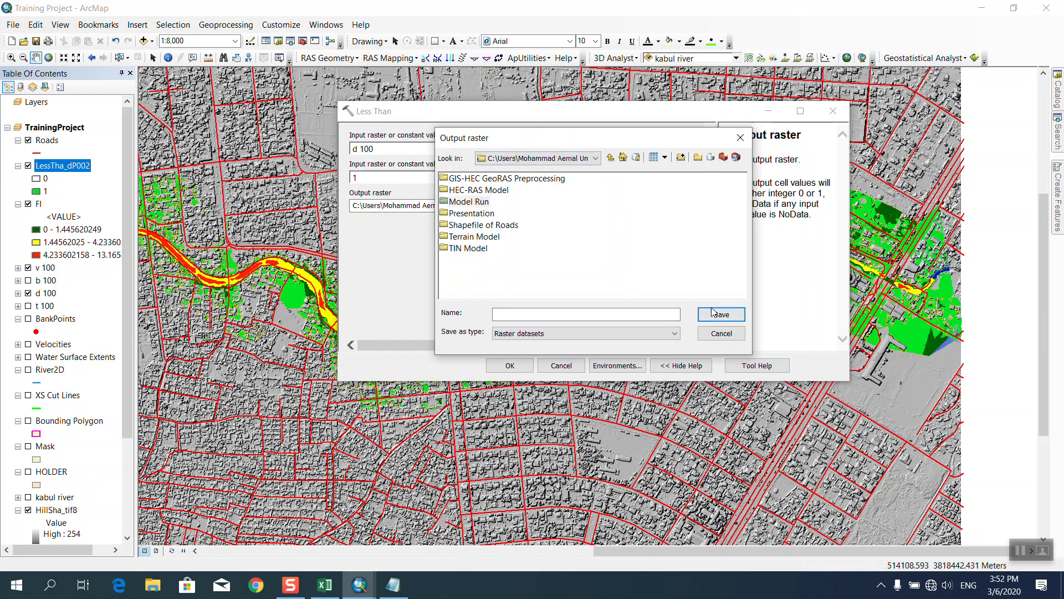
double_click(469, 201)
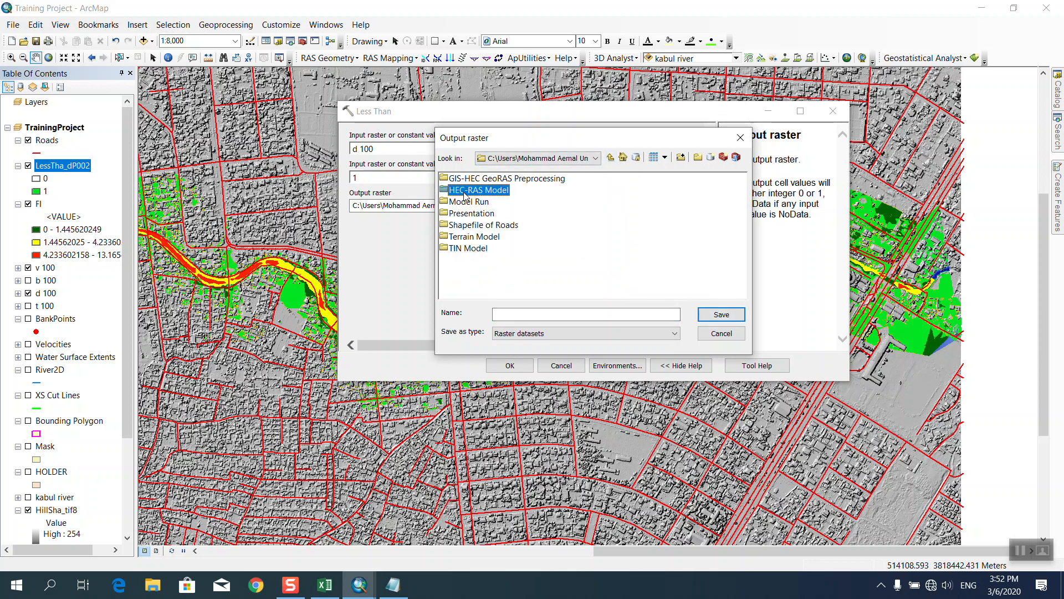
left_click(612, 315)
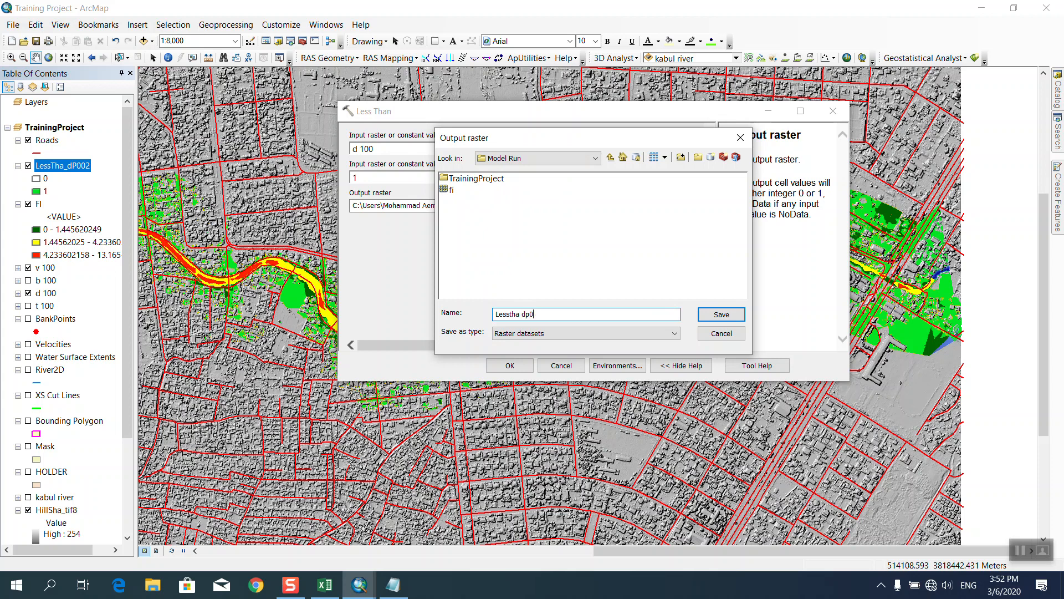
left_click(702, 314)
left_click(690, 220)
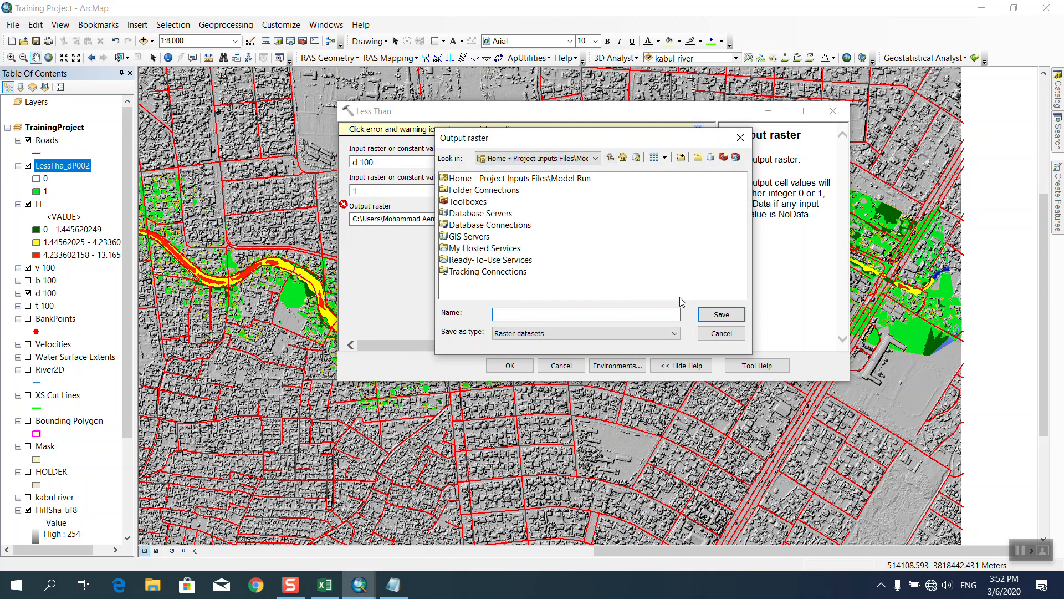
left_click(722, 334)
Rerun Less Than with d 100 and constant 1, producing LessTha_dP004.
left_click(561, 367)
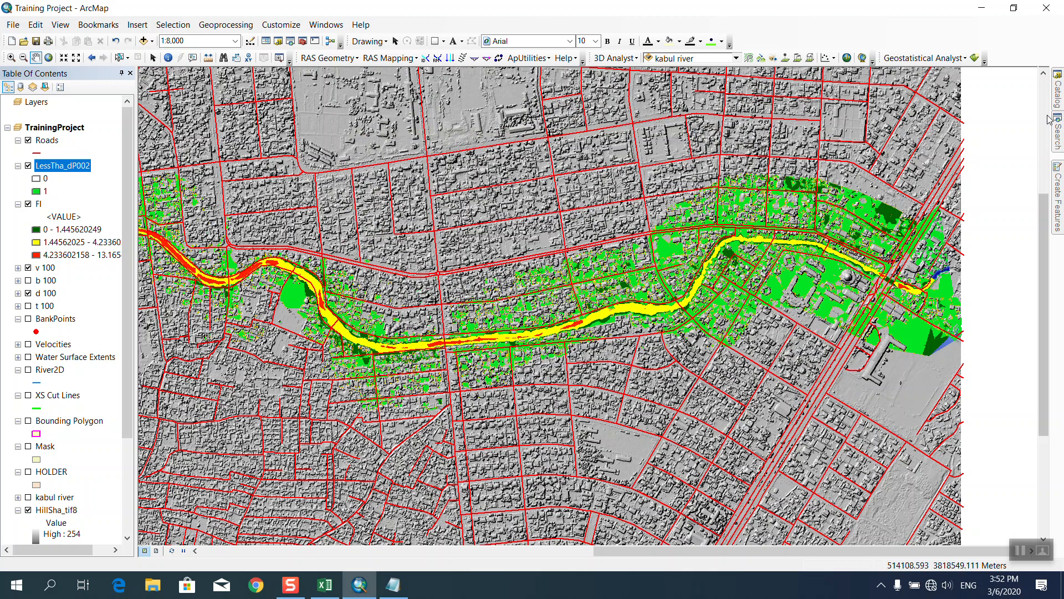
mouse_move(1059, 94)
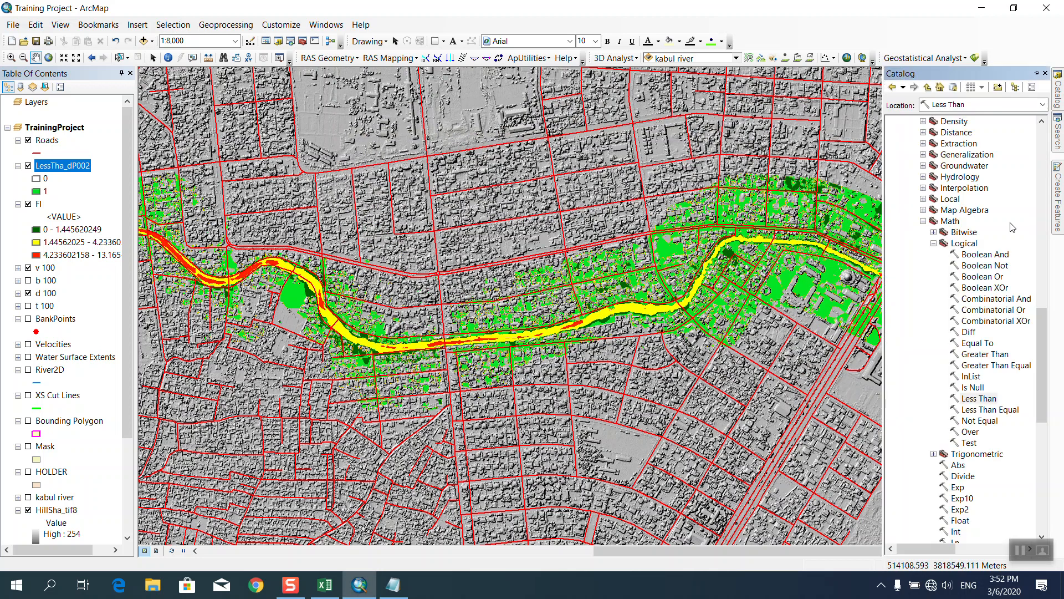
double_click(979, 398)
left_click(672, 148)
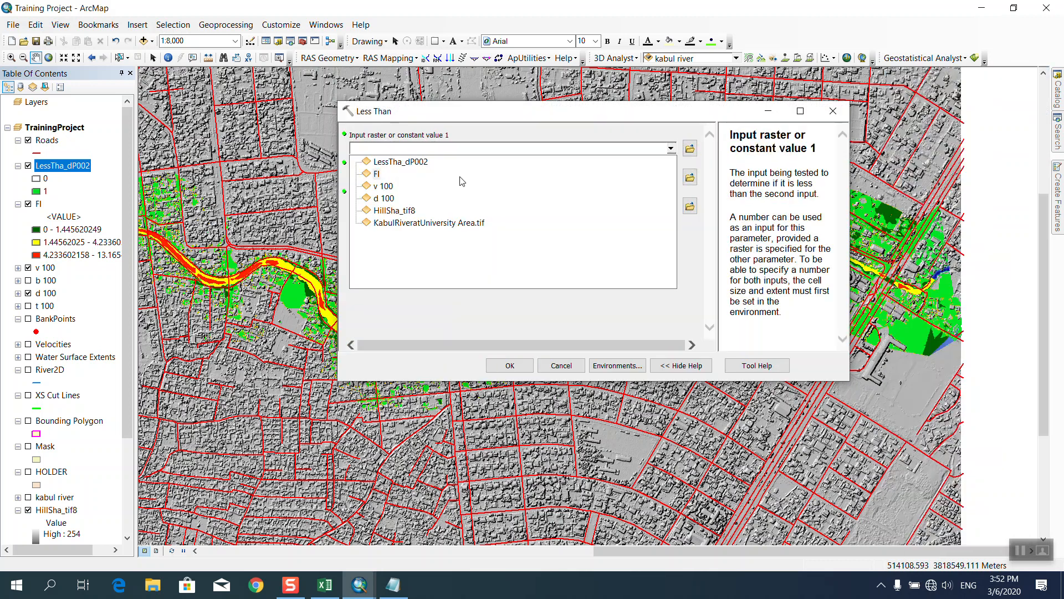
left_click(386, 198)
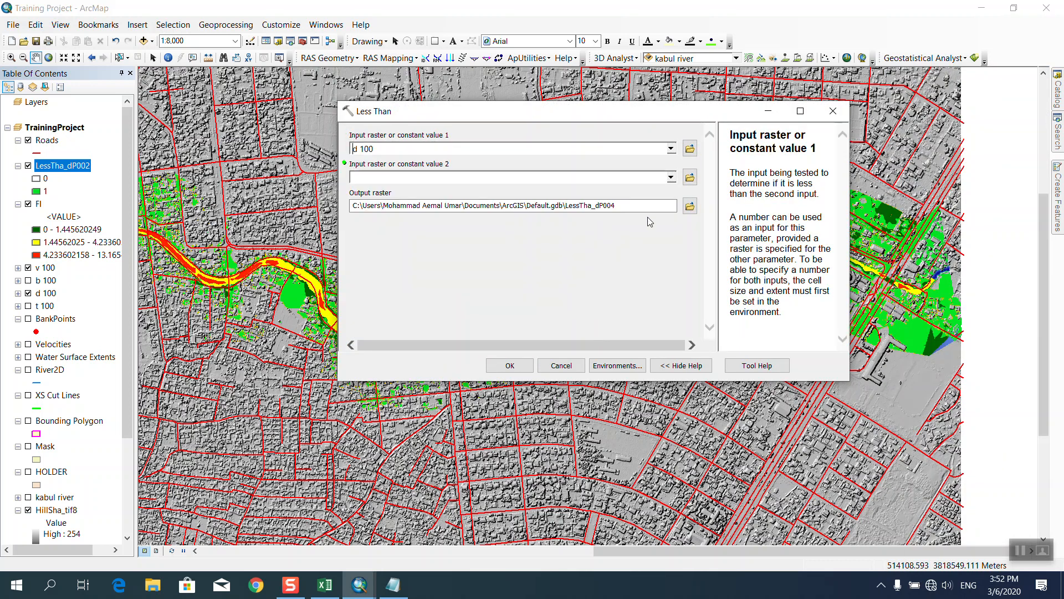
left_click(671, 177)
left_click(499, 178)
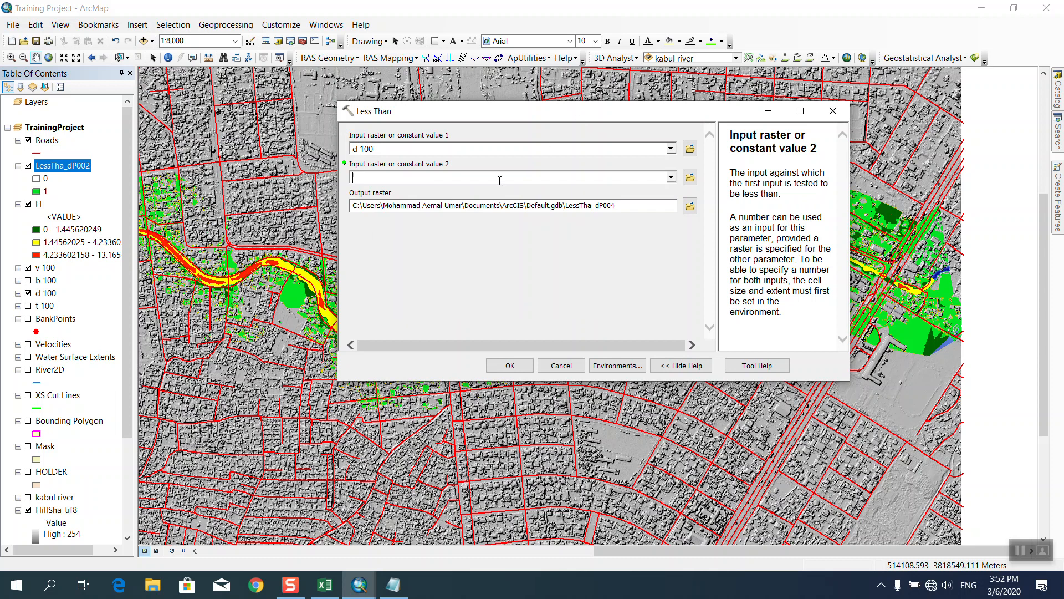
type("1")
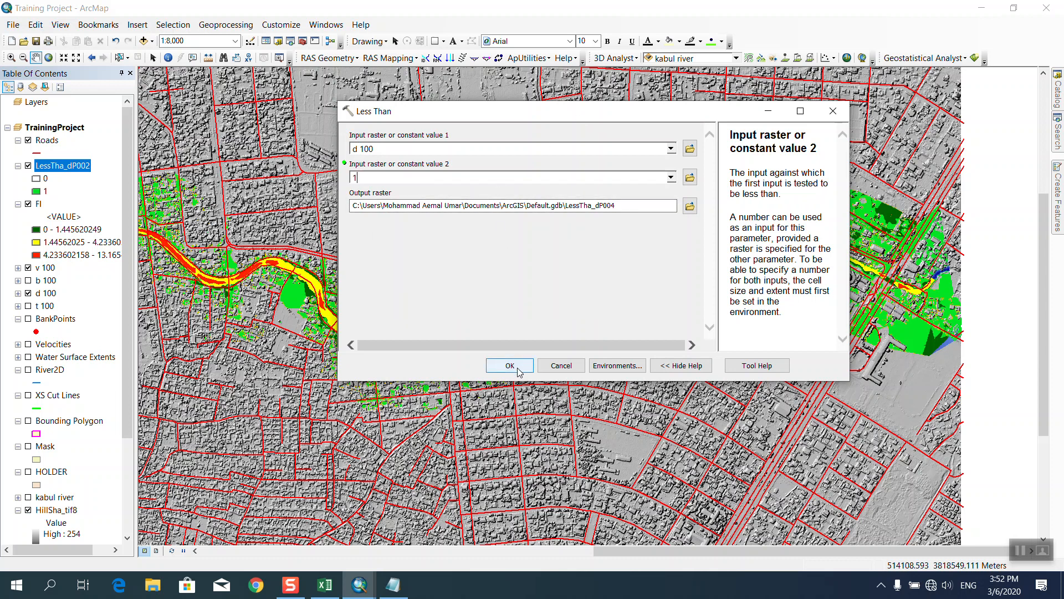
left_click(510, 365)
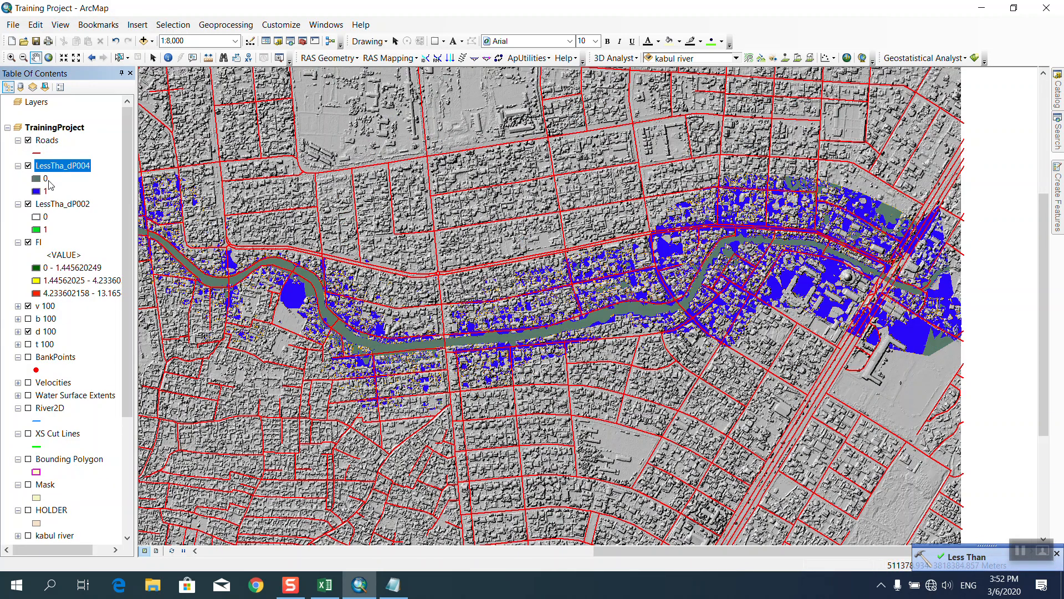
Hide LessTha_dP002 and set LessTha_dP004's 0 class symbol to Hollow.
left_click(28, 205)
left_click(36, 180)
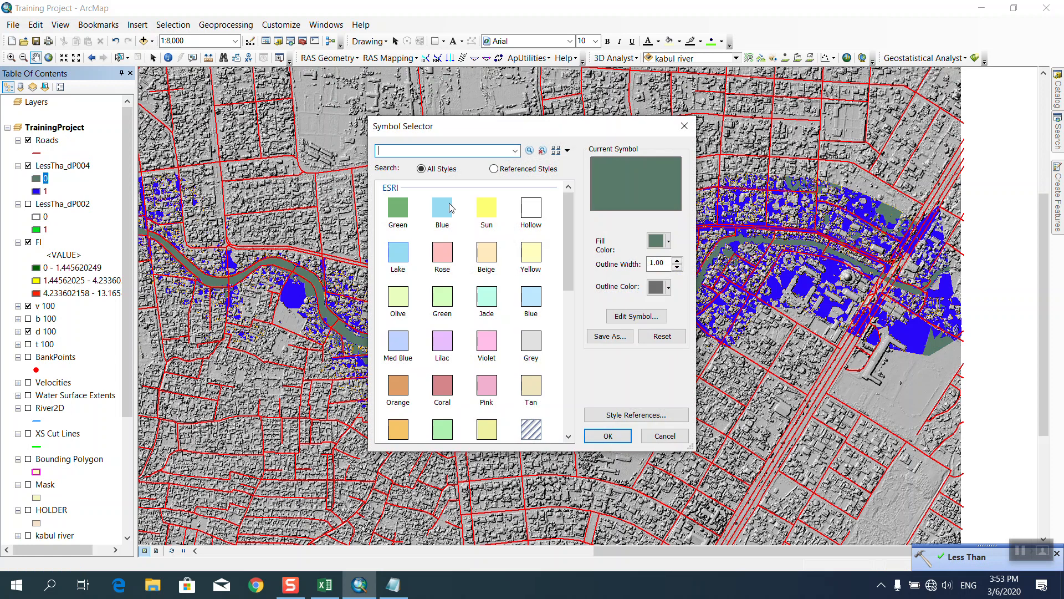
left_click(535, 222)
left_click(608, 436)
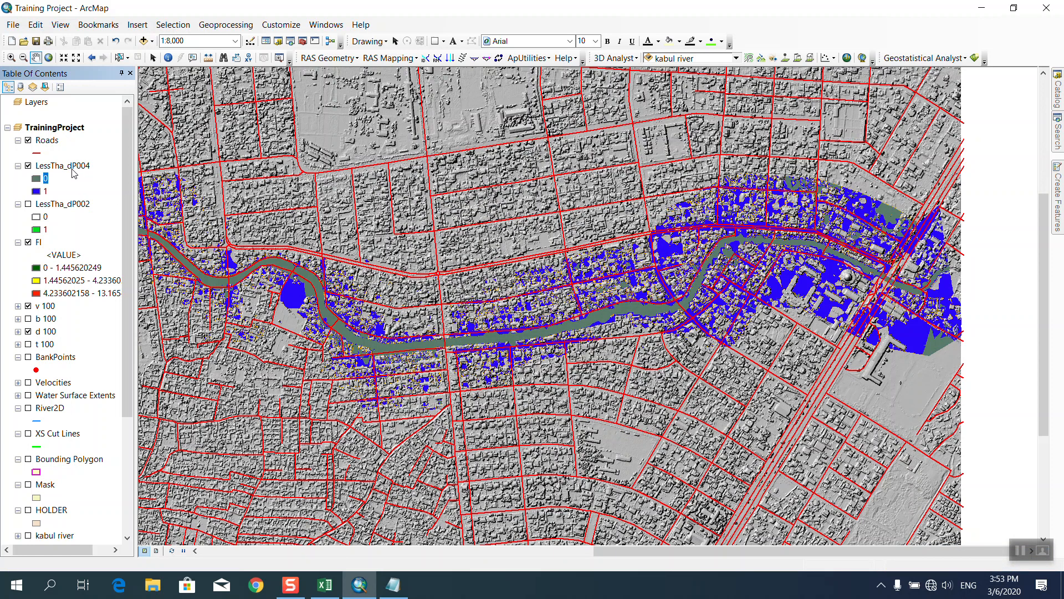
Review LessTha_dP004's attribute table: 169063 cells at 0, 370409 at 1.
left_click(63, 166)
right_click(62, 165)
left_click(110, 209)
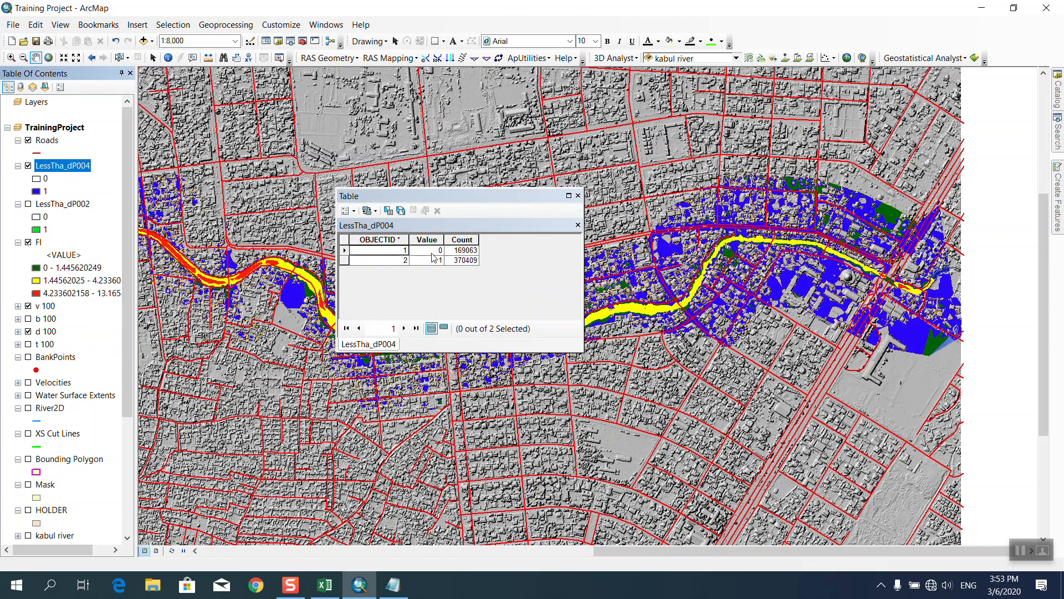
left_click(578, 196)
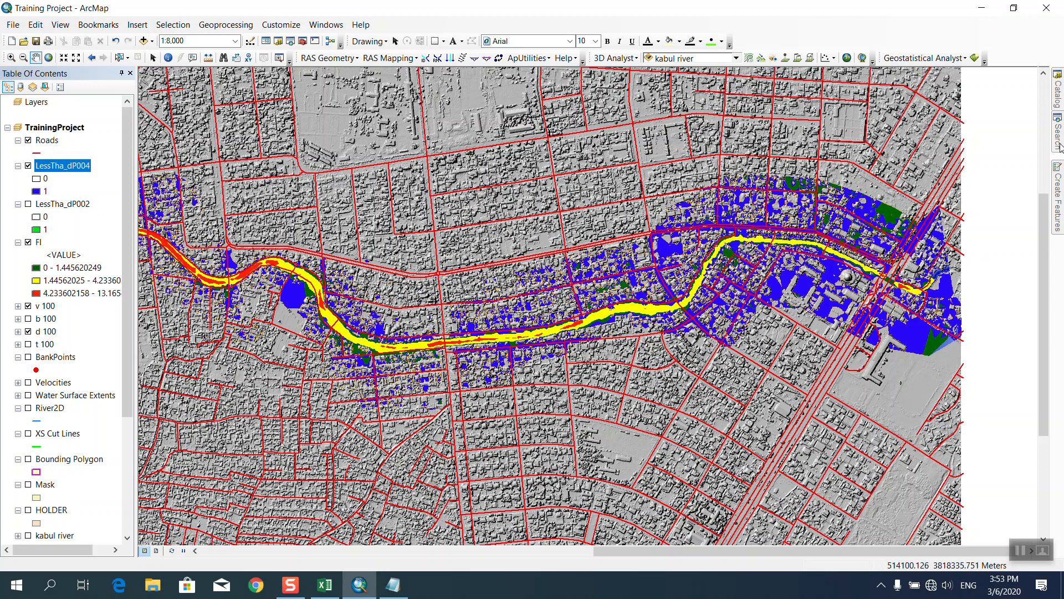
Run Intersect (Analysis) on Roads after LessTha_dP004 is rejected, creating Roads_Intersect1.
mouse_move(1057, 144)
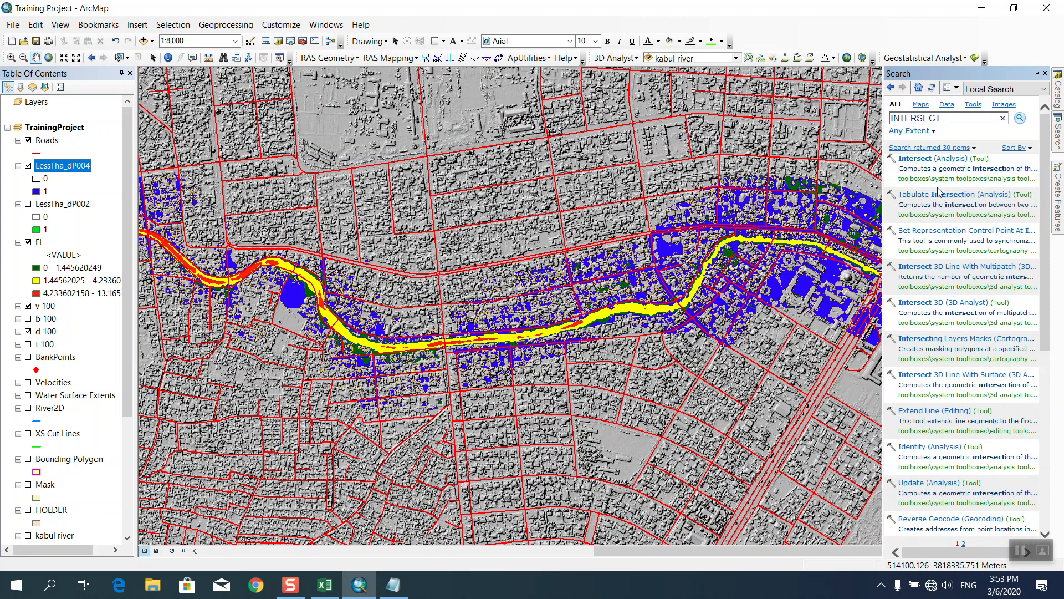
left_click(916, 159)
left_click(671, 148)
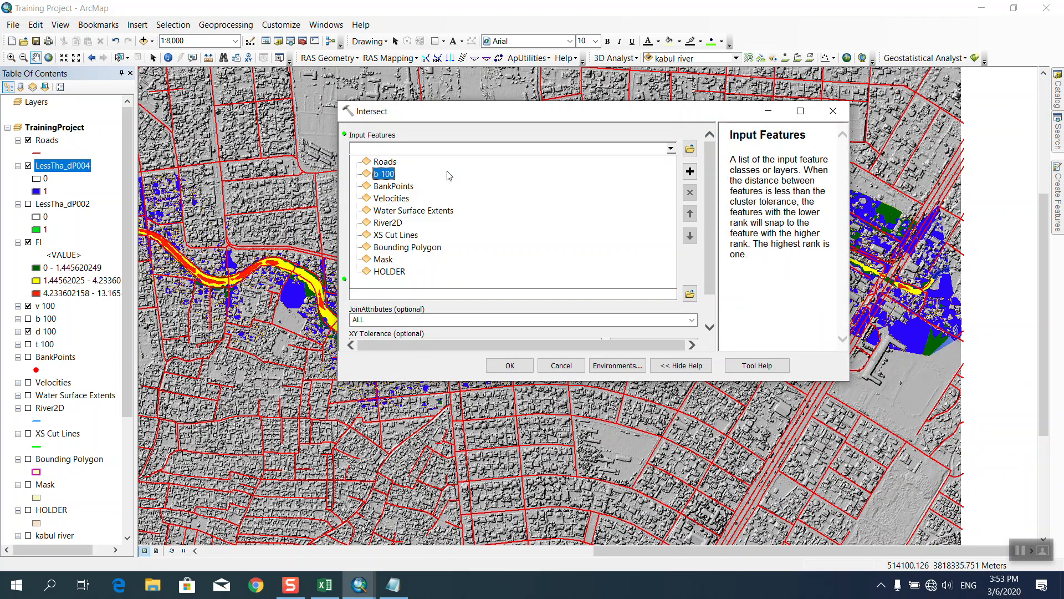
left_click(385, 161)
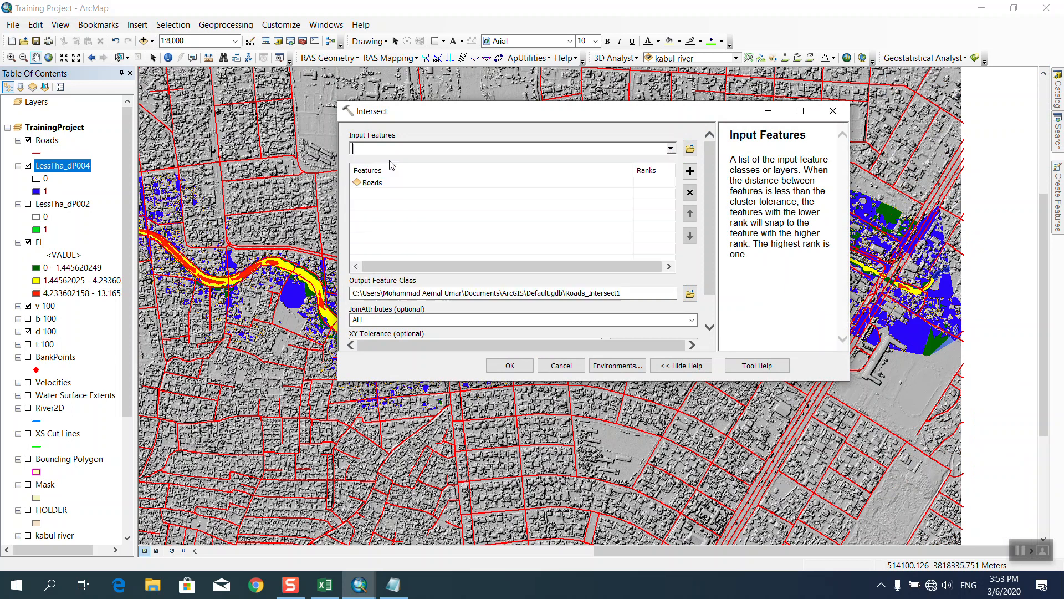
left_click(667, 148)
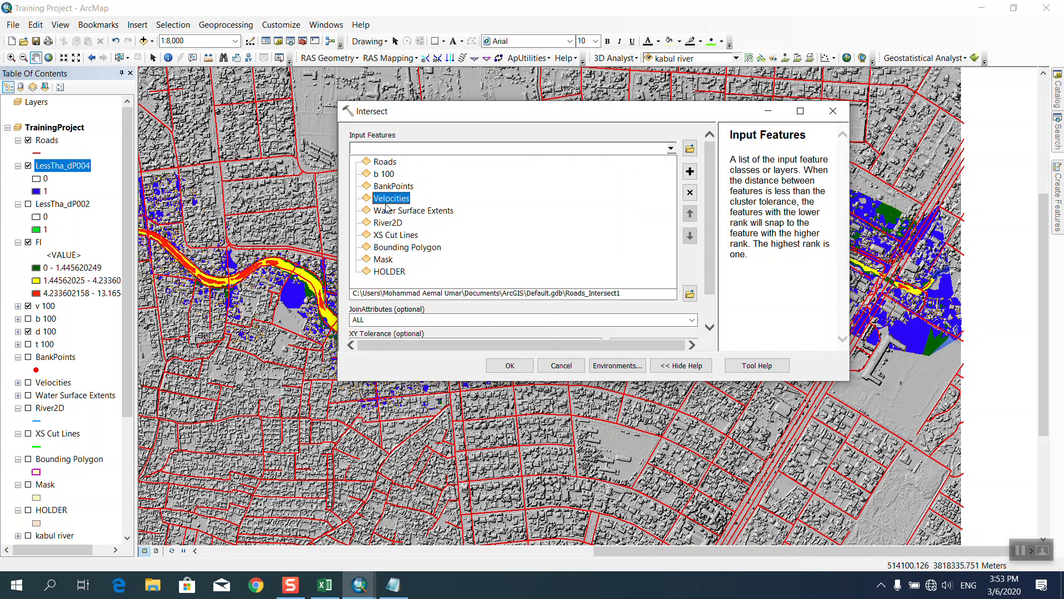
left_click(403, 161)
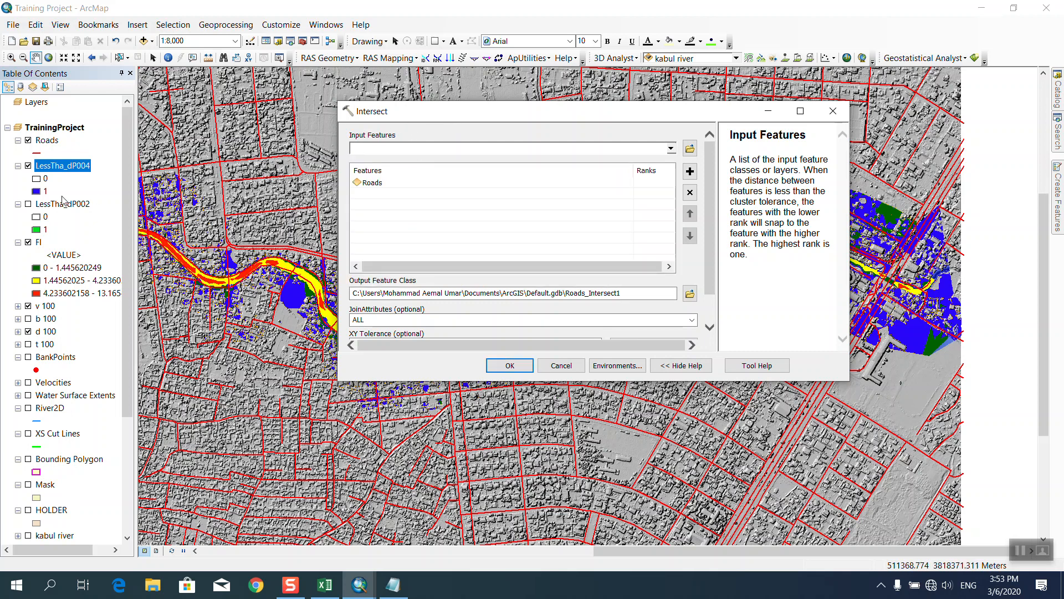
left_click_drag(49, 169, 359, 148)
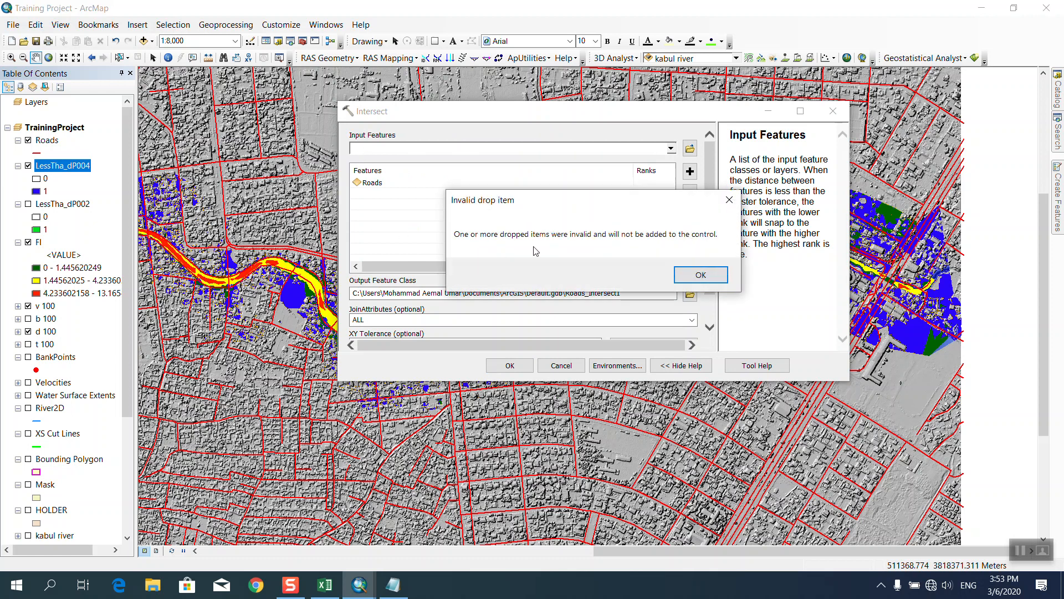
left_click(690, 274)
left_click(510, 365)
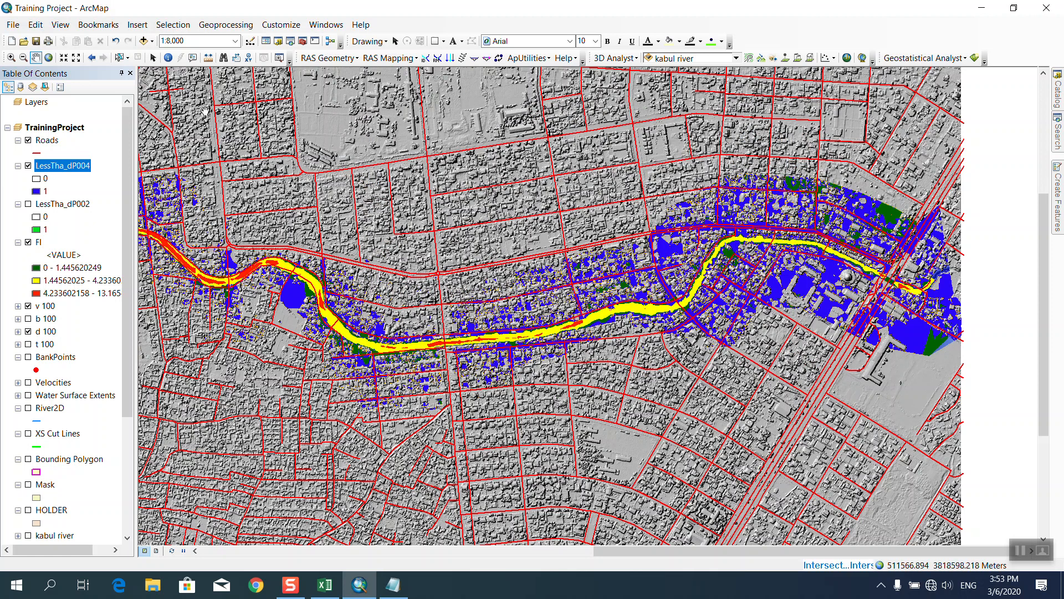
left_click(13, 24)
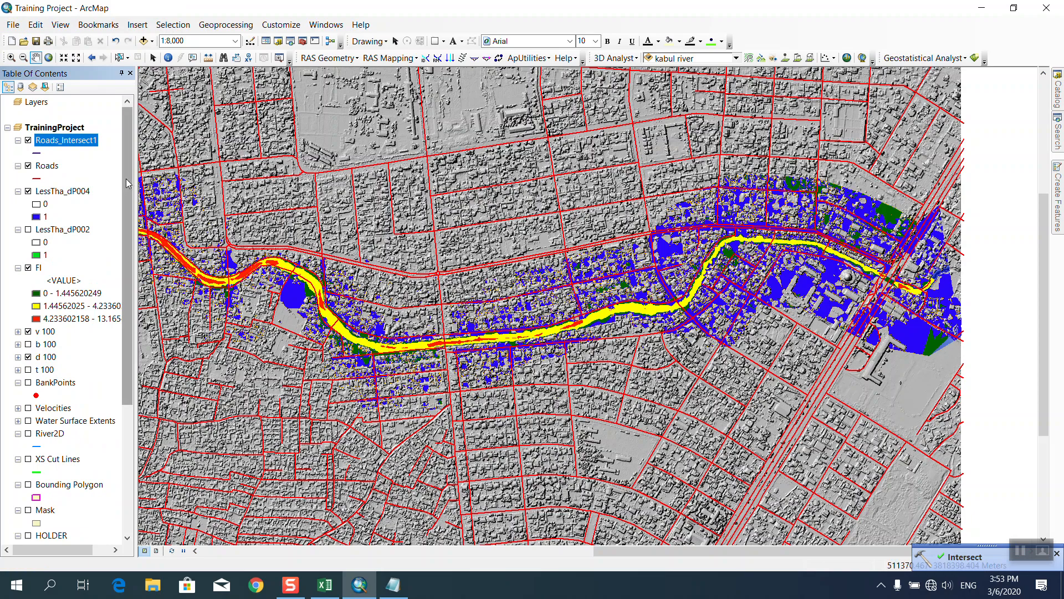
Check the Roads_Intersect1 attribute table (only 4 polyline features), then remove that layer from the map.
right_click(82, 143)
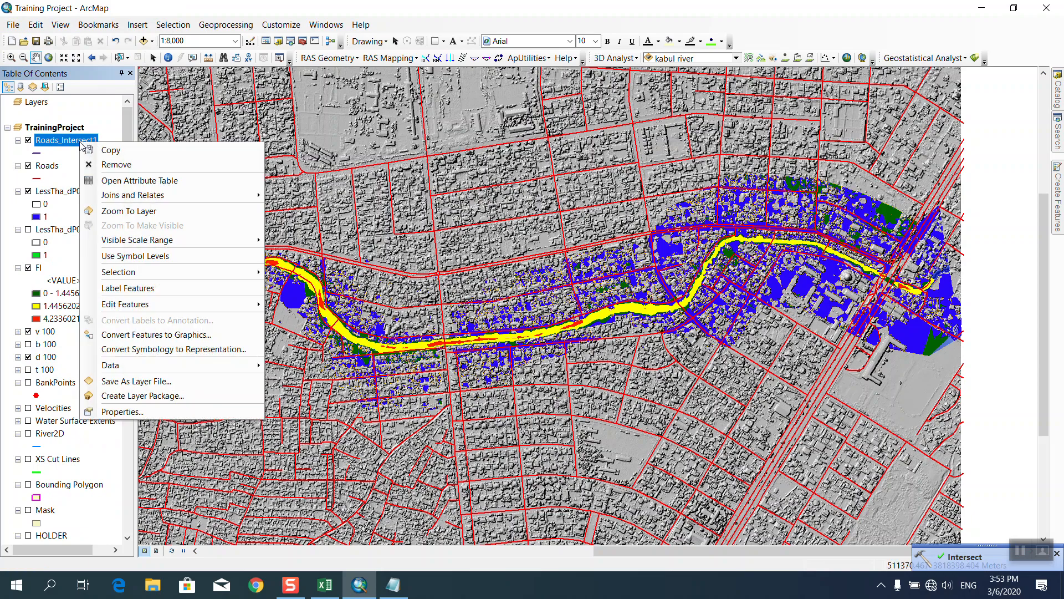
left_click(136, 180)
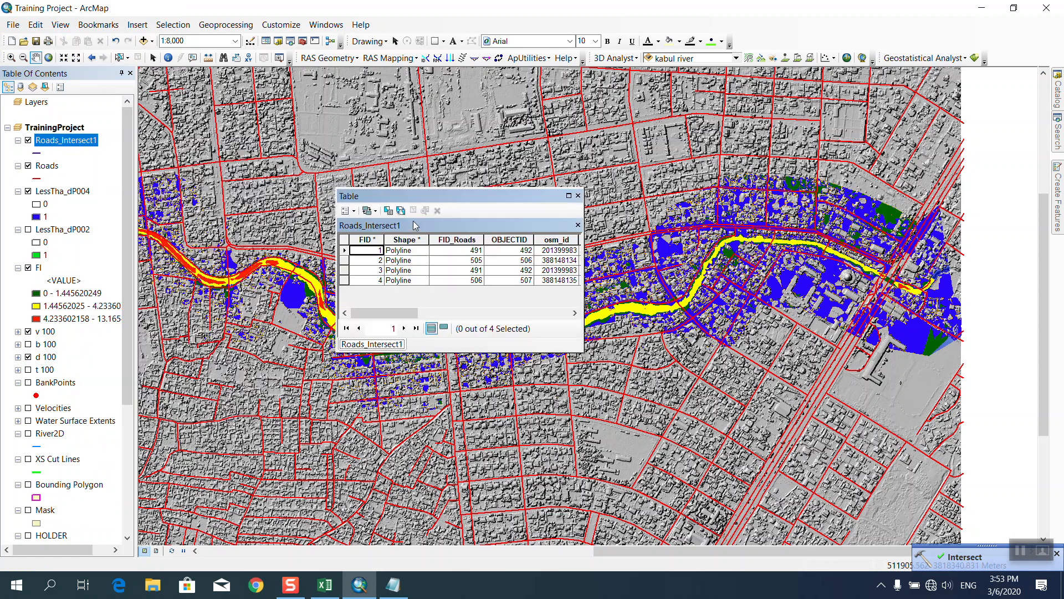
left_click_drag(399, 316, 565, 322)
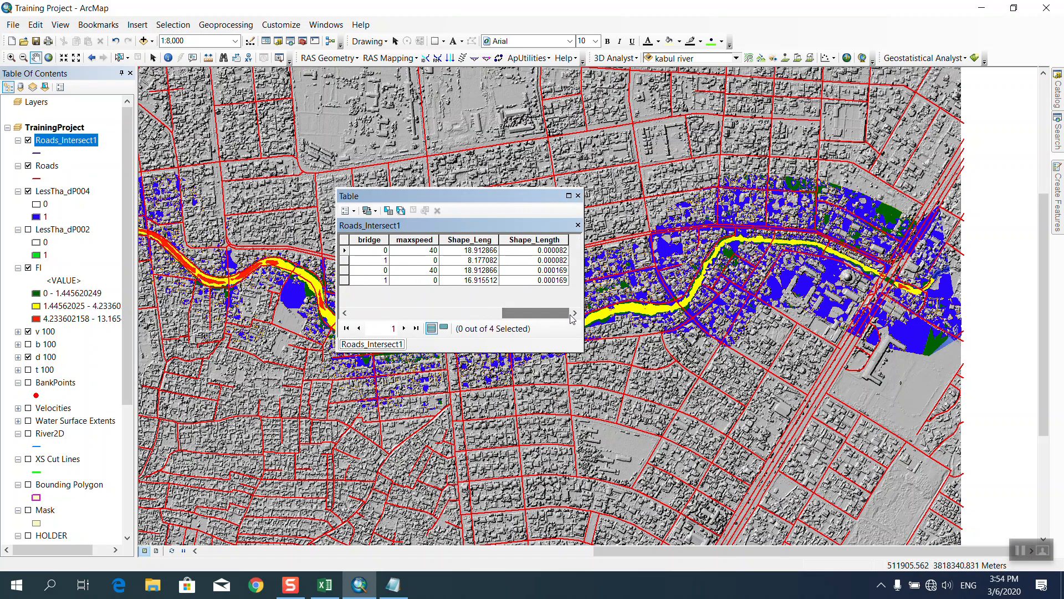
left_click(578, 196)
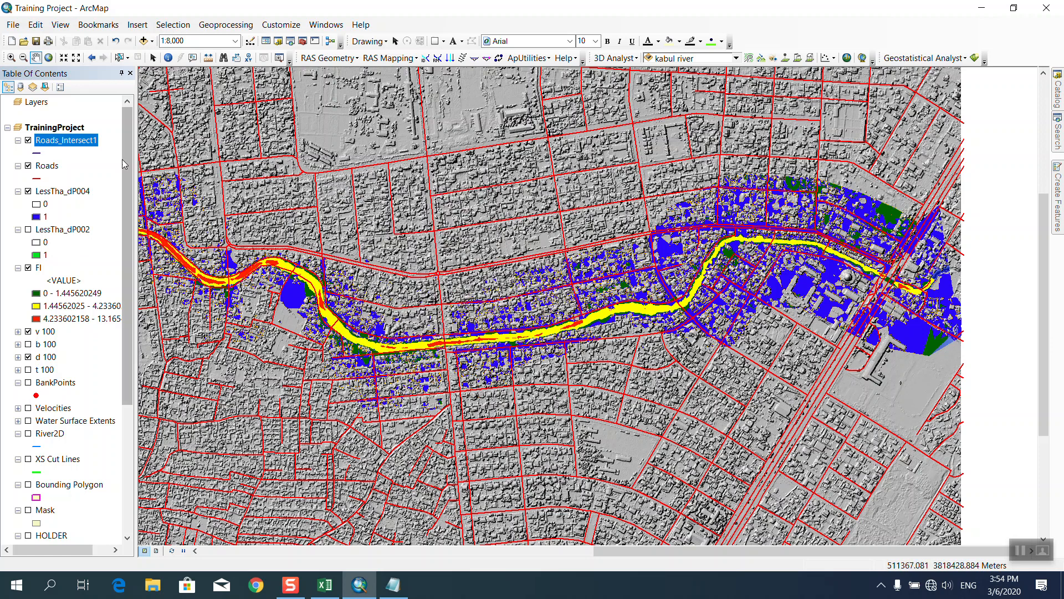
right_click(81, 140)
left_click(99, 160)
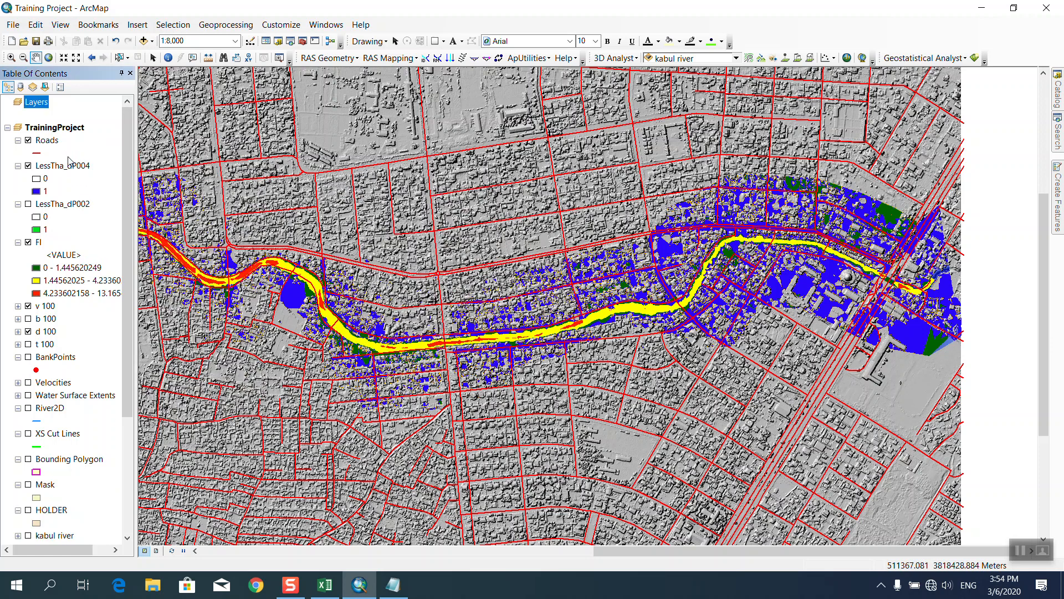
left_click(1059, 143)
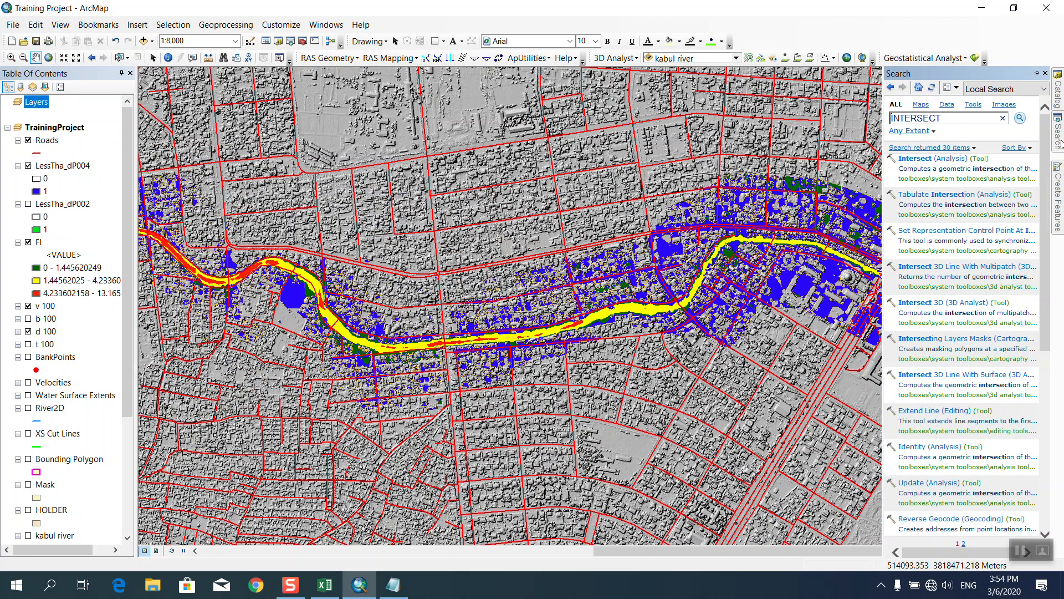
left_click(929, 159)
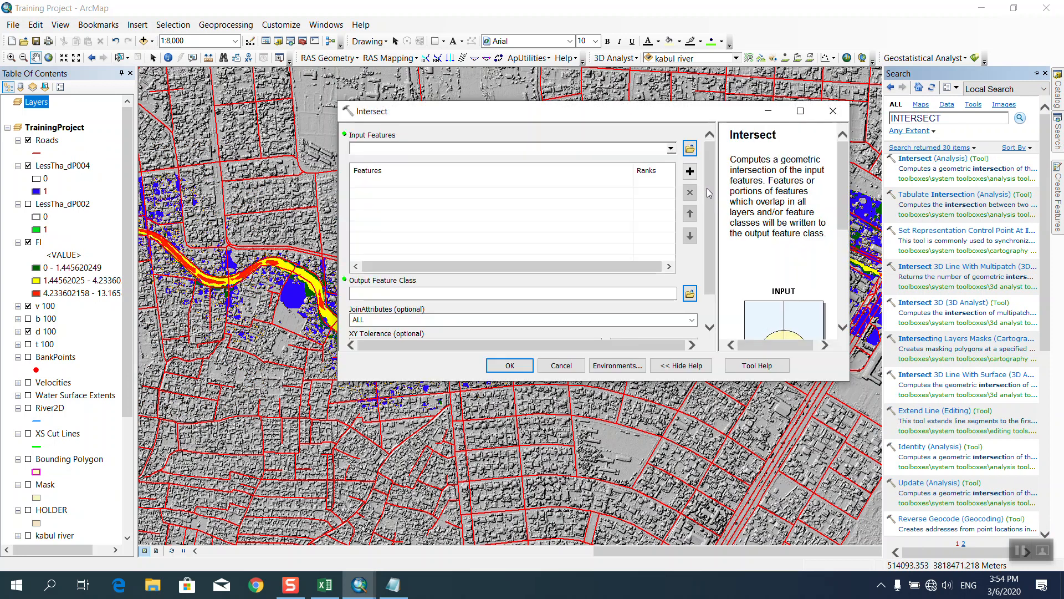
left_click(671, 149)
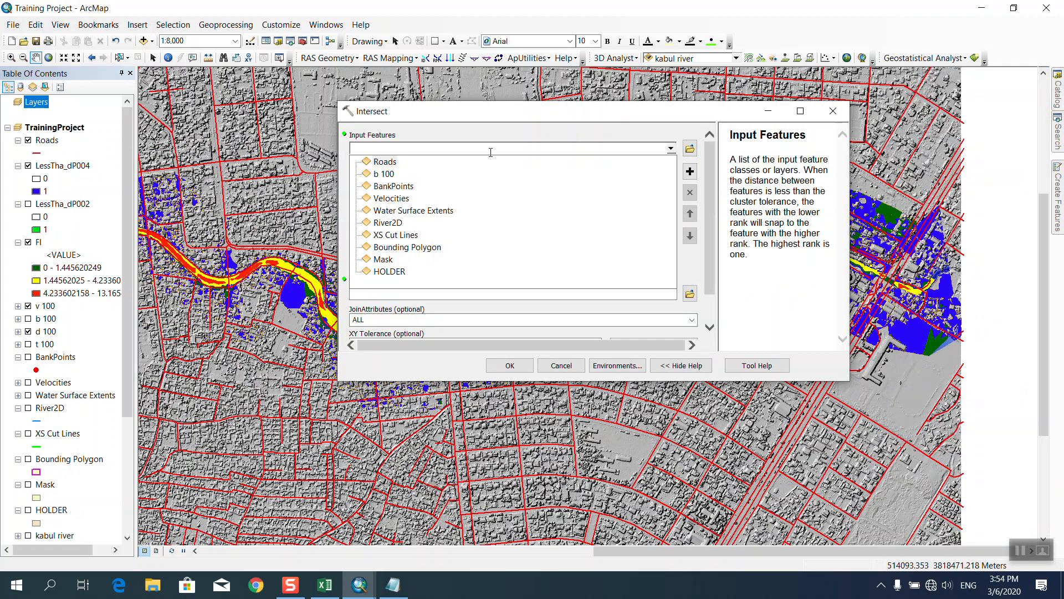
left_click(419, 126)
left_click(562, 366)
left_click(13, 25)
left_click(19, 60)
Close ArcMap.
left_click(13, 25)
left_click(13, 24)
left_click(1046, 7)
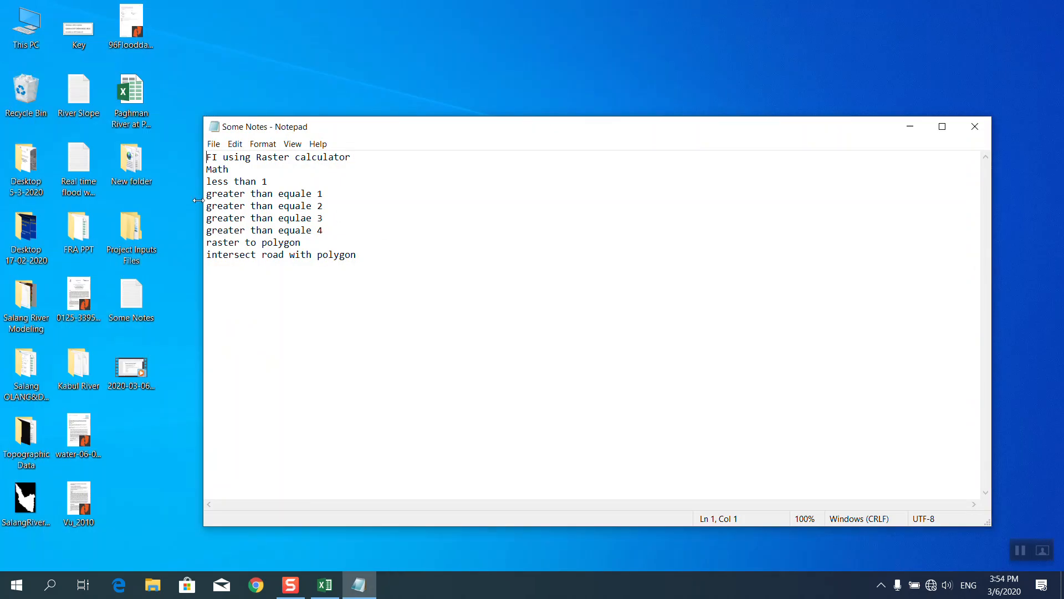
Minimize the Some Notes Notepad window and open the Project Inputs Files > Model Run folder.
left_click(910, 127)
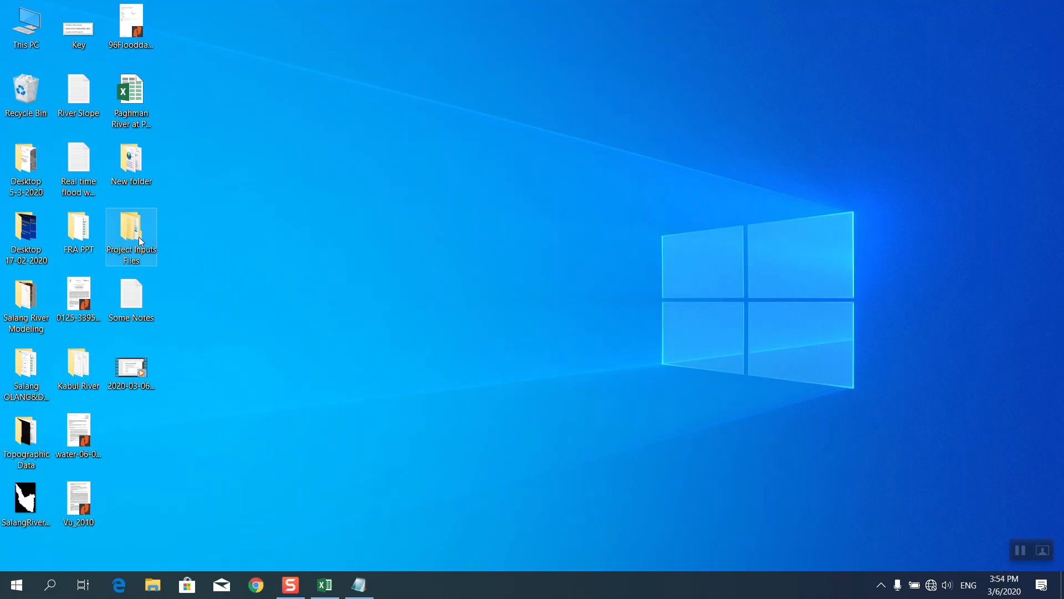
double_click(141, 242)
double_click(176, 120)
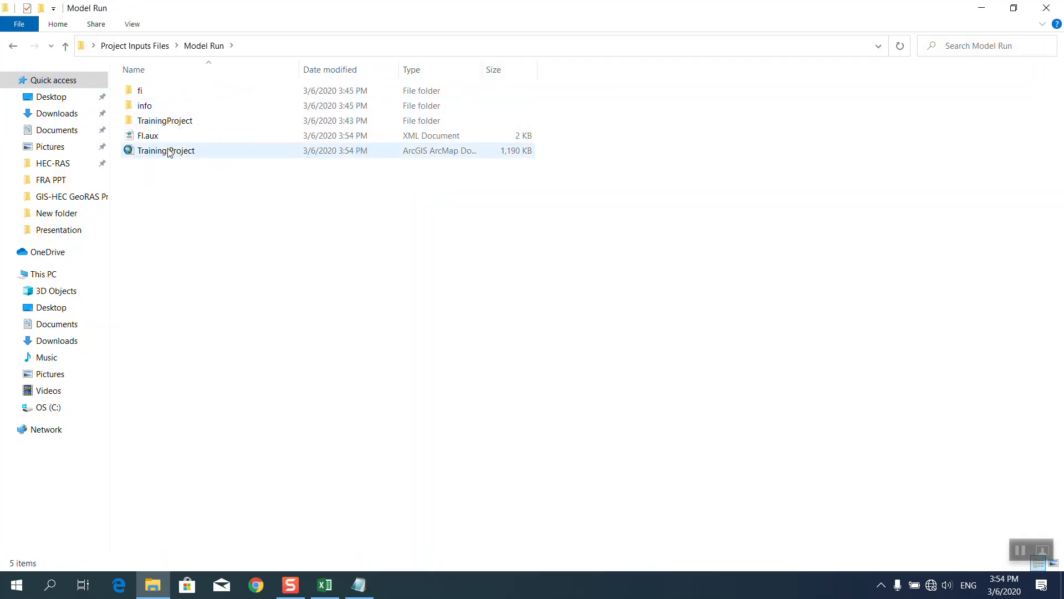
Close the Model Run folder and keep refreshing the desktop while ArcMap reloads TrainingProject.mxd.
left_click(1046, 8)
right_click(642, 82)
left_click(677, 123)
right_click(677, 121)
left_click(721, 158)
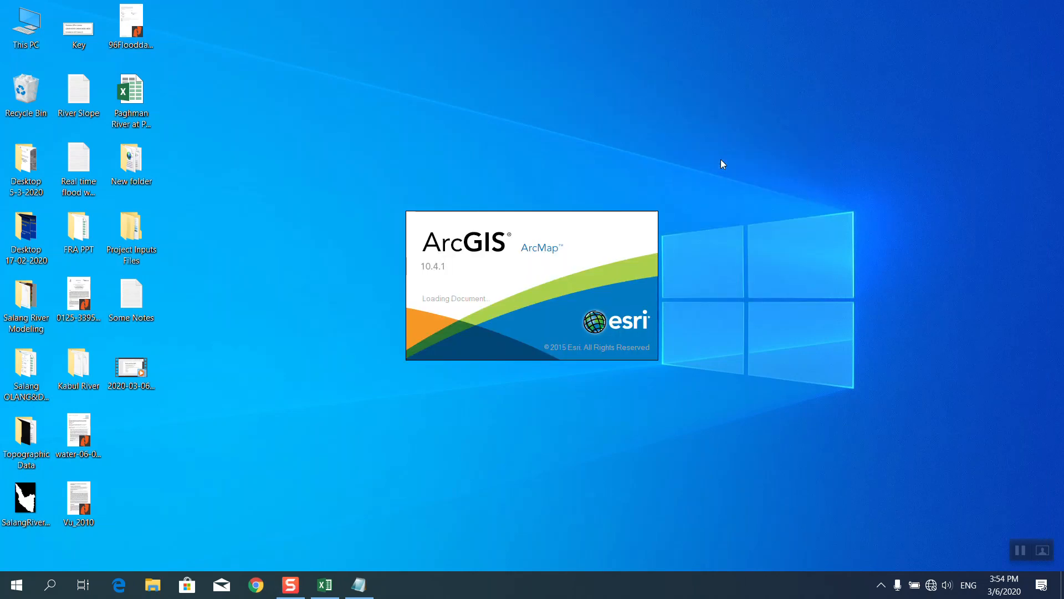
right_click(707, 140)
left_click(724, 164)
right_click(701, 142)
left_click(712, 151)
right_click(708, 134)
left_click(732, 175)
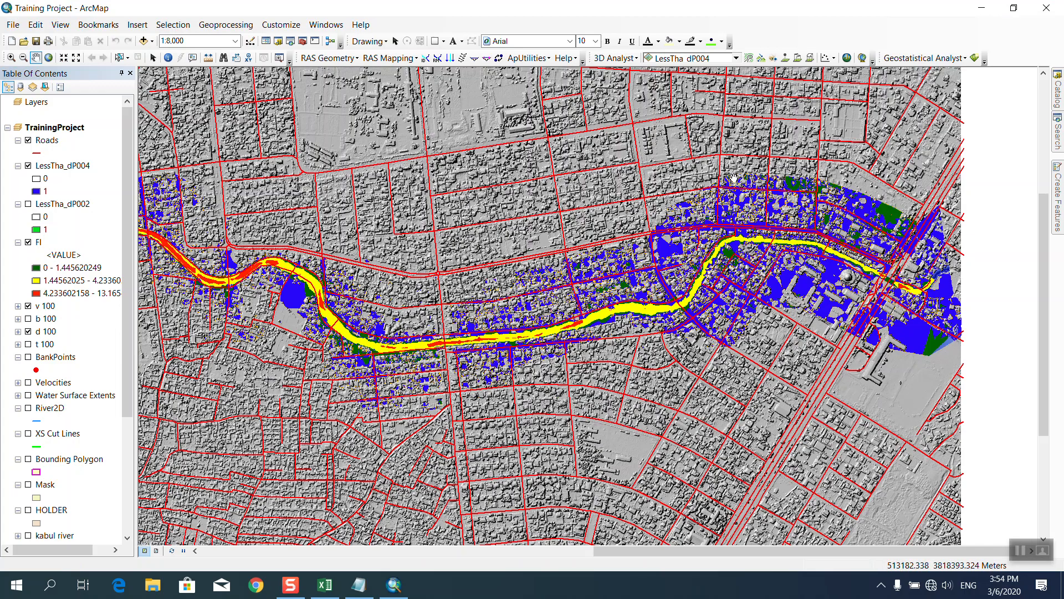
Remove the LessTha_dP004 layer and bring back the intersect tool search results.
right_click(60, 169)
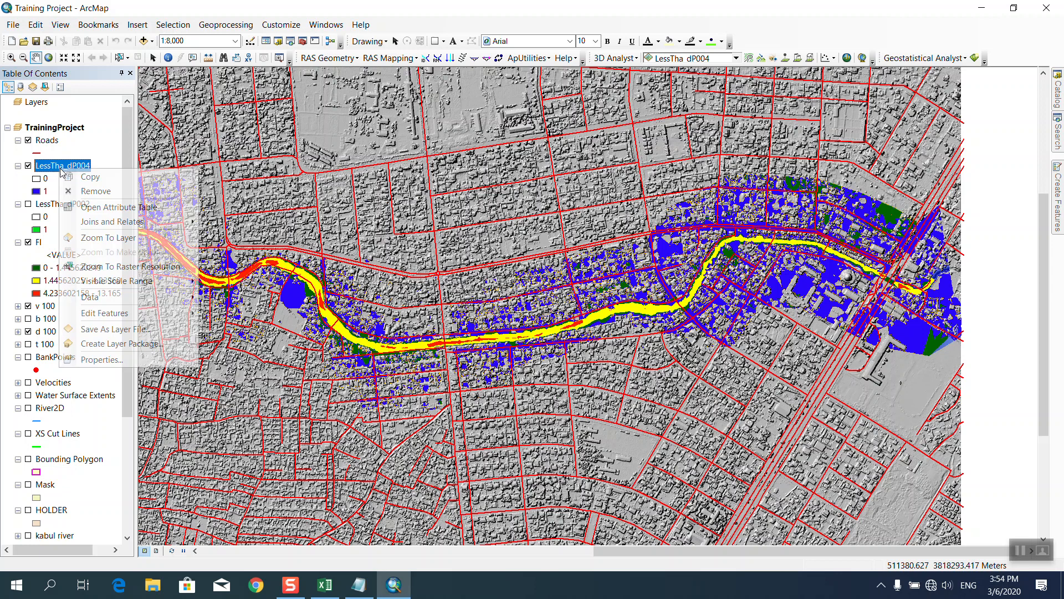
left_click(83, 191)
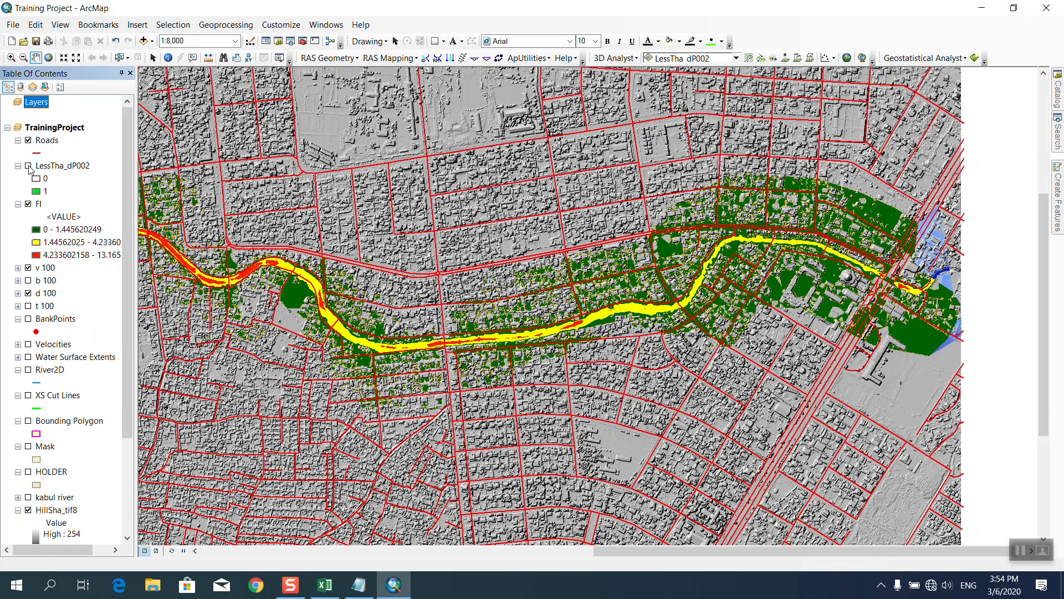
left_click(1058, 132)
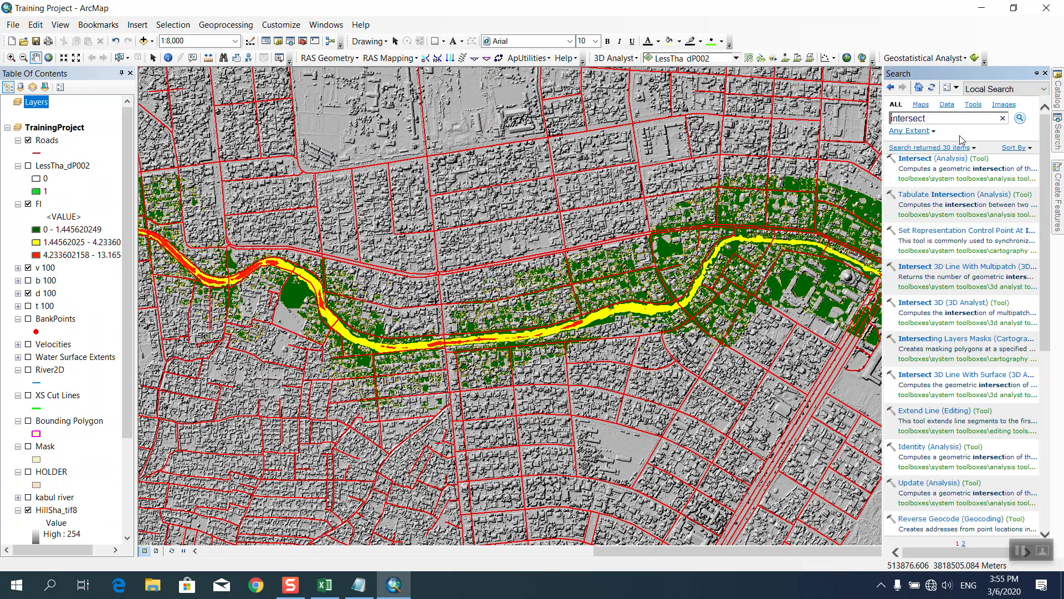
Open the Intersect tool, view its input layer list, and close it without running.
left_click(929, 161)
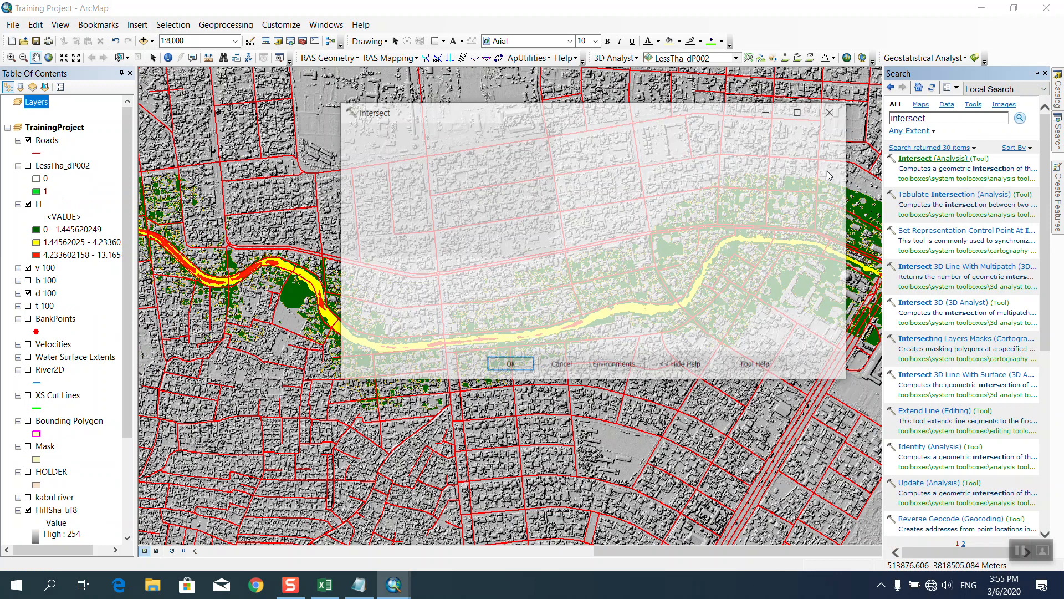
left_click(444, 148)
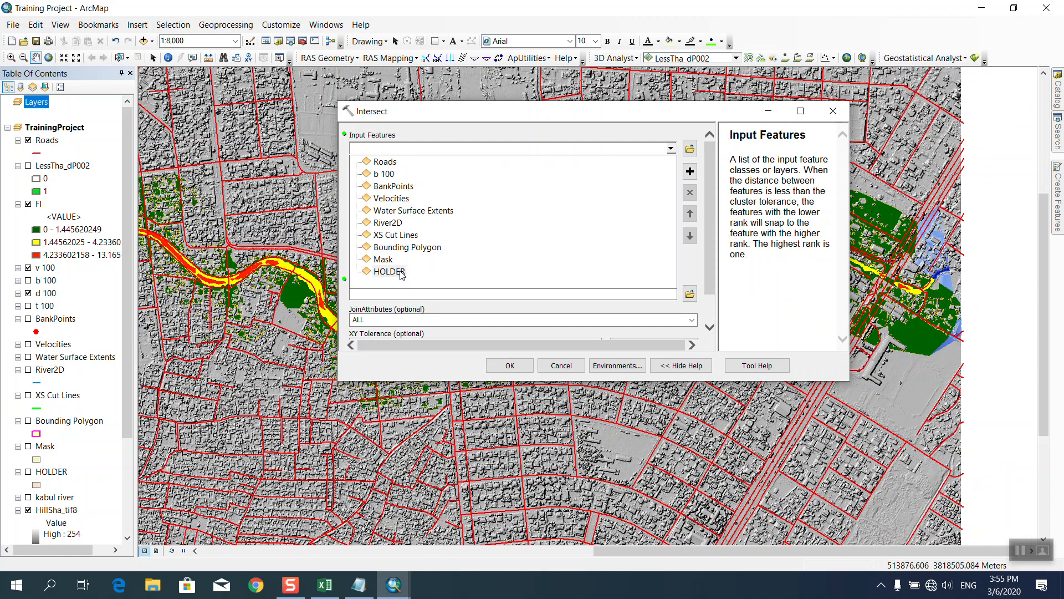
left_click(613, 117)
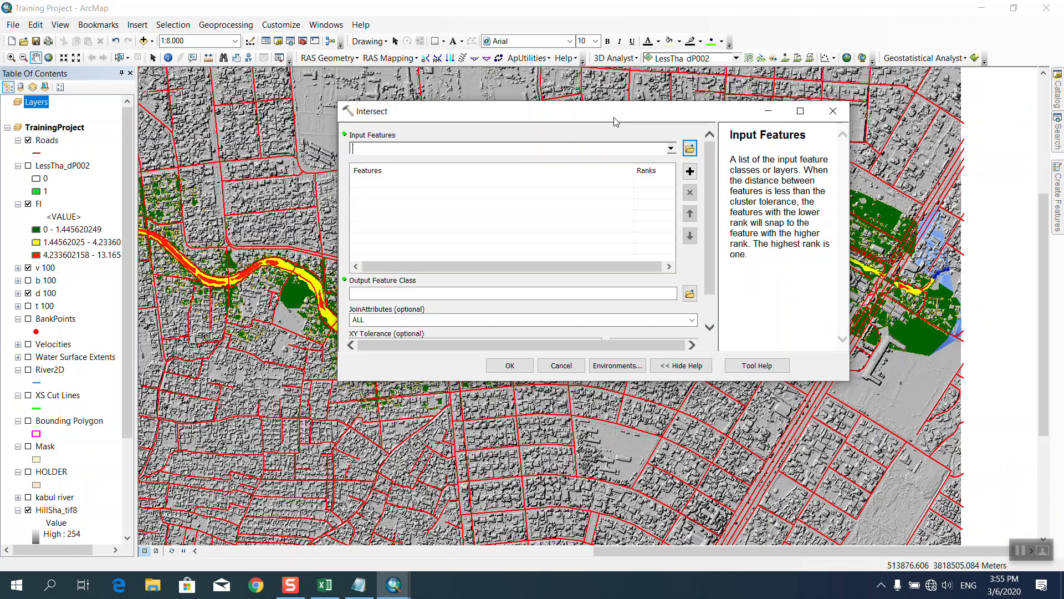
left_click(833, 111)
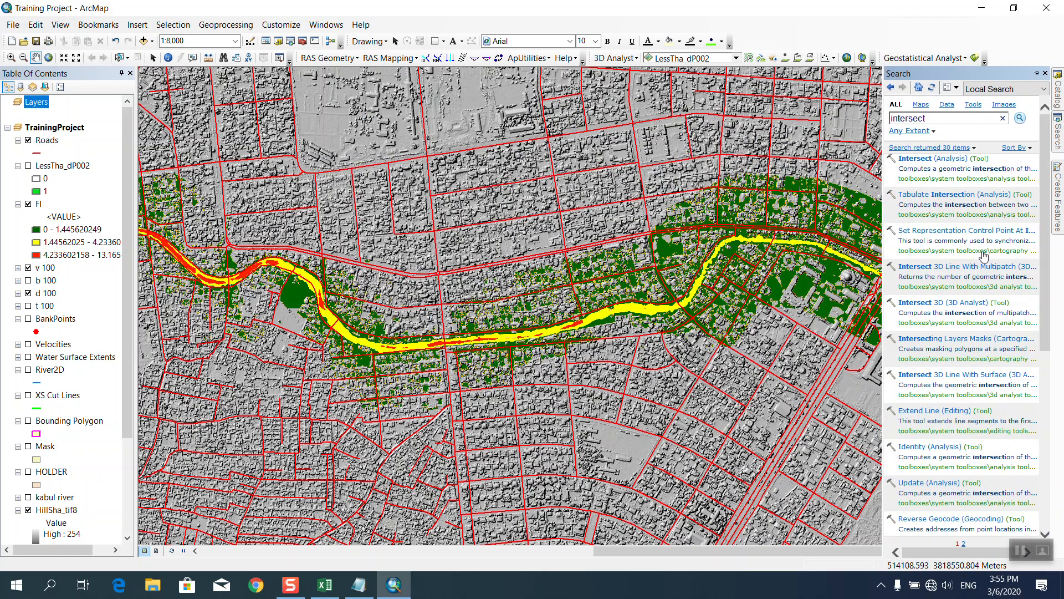
Expand System Toolboxes > Spatial Analyst Tools > Math > Logical in the Catalog to show Less Than.
mouse_move(1057, 89)
scroll(953, 292, "down", 4)
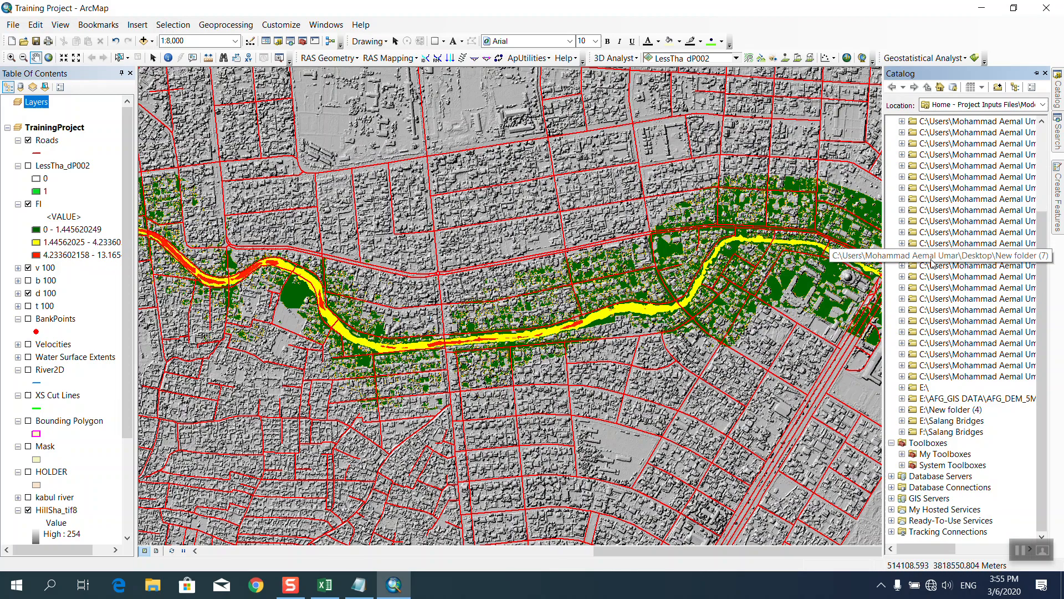
left_click(903, 465)
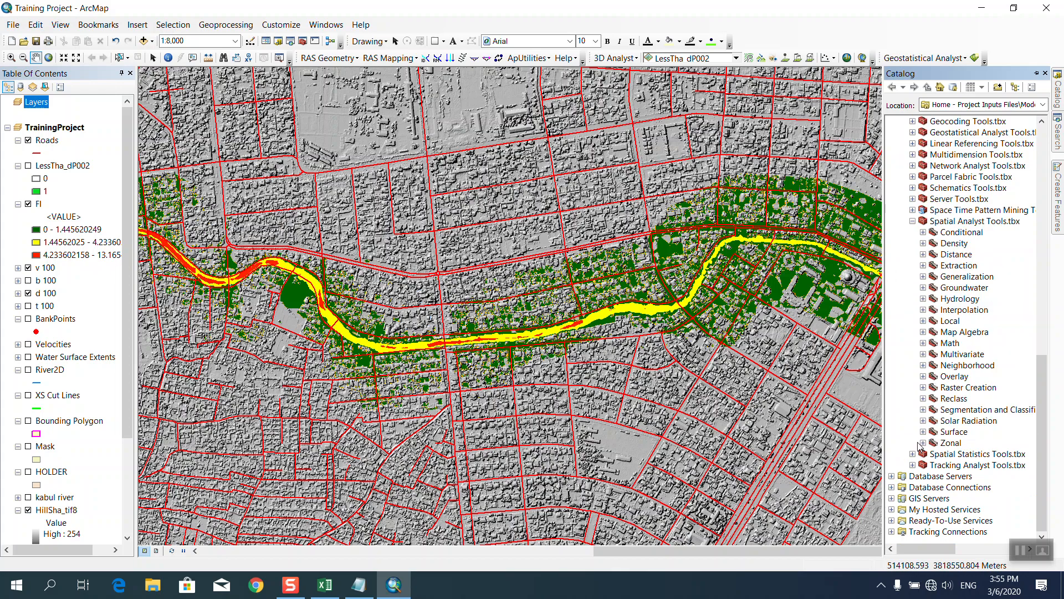
left_click(923, 342)
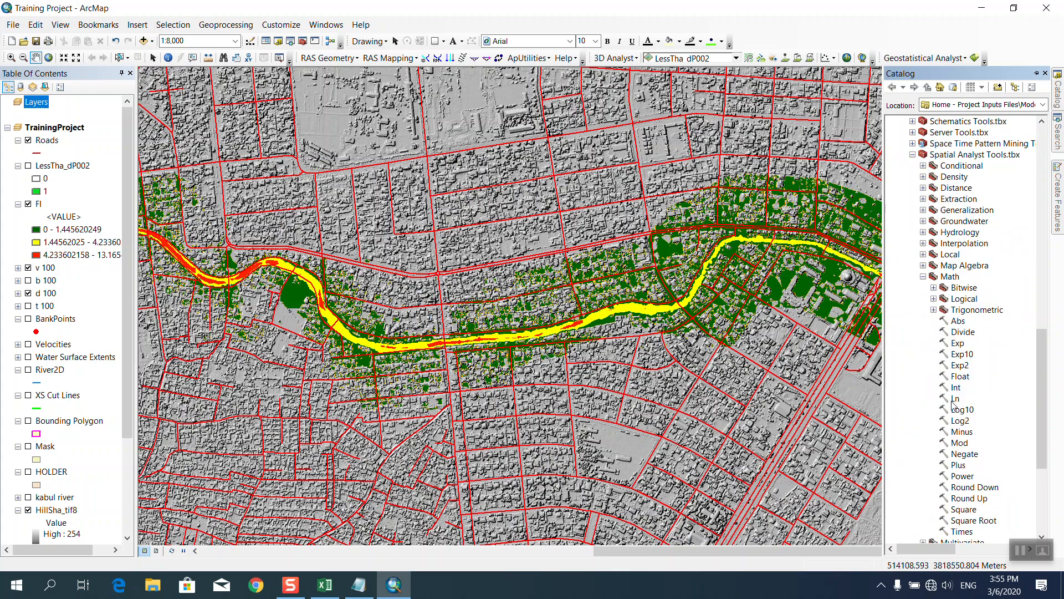
left_click(934, 299)
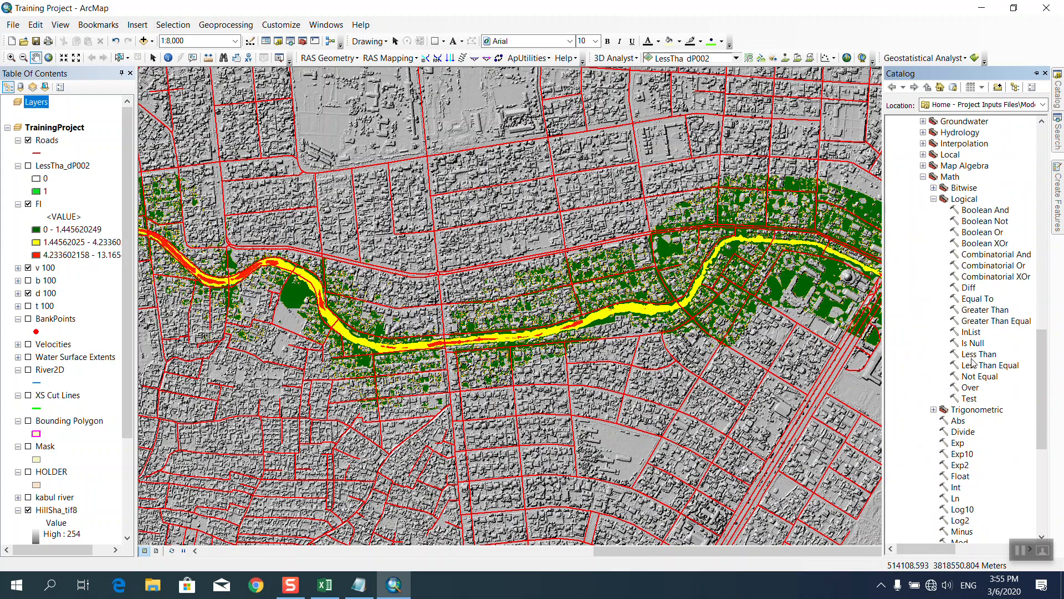
Review the Geoprocessing Options and ArcMap Options dialogs, closing both.
left_click(232, 25)
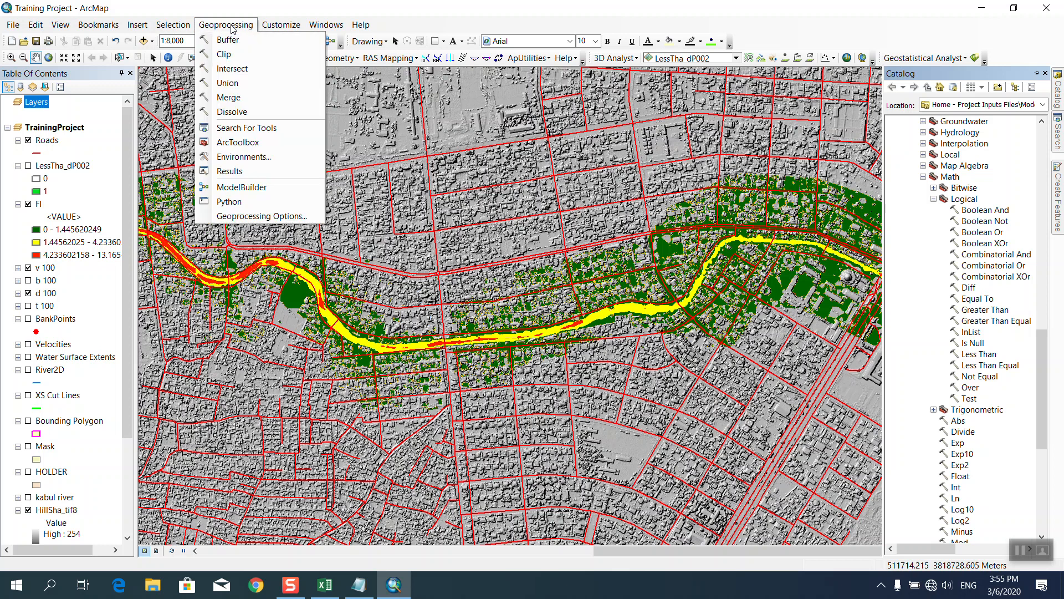
left_click(255, 217)
left_click(418, 203)
key("Return")
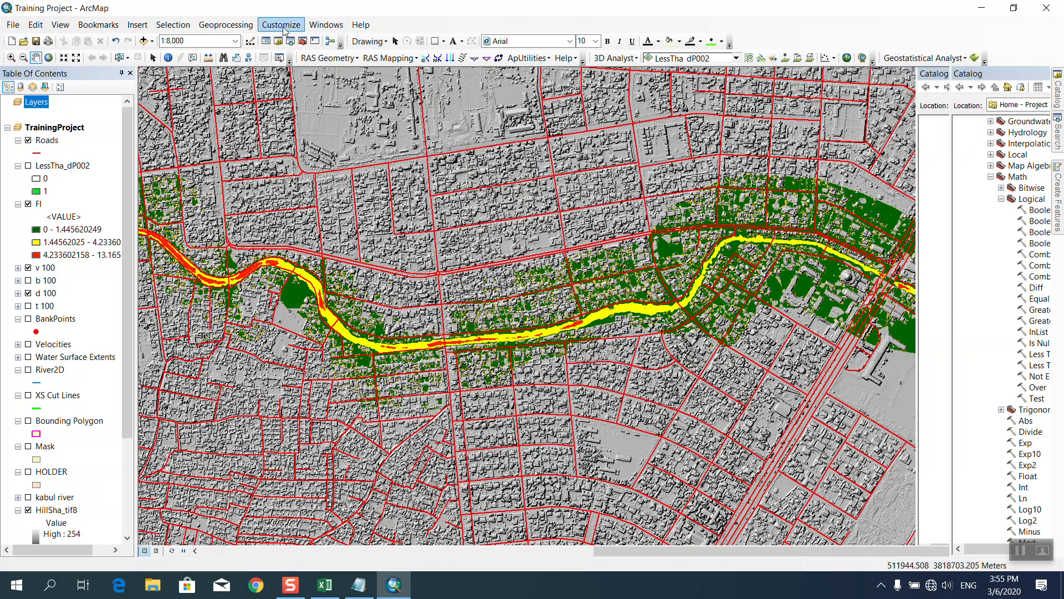
left_click(281, 25)
left_click(290, 117)
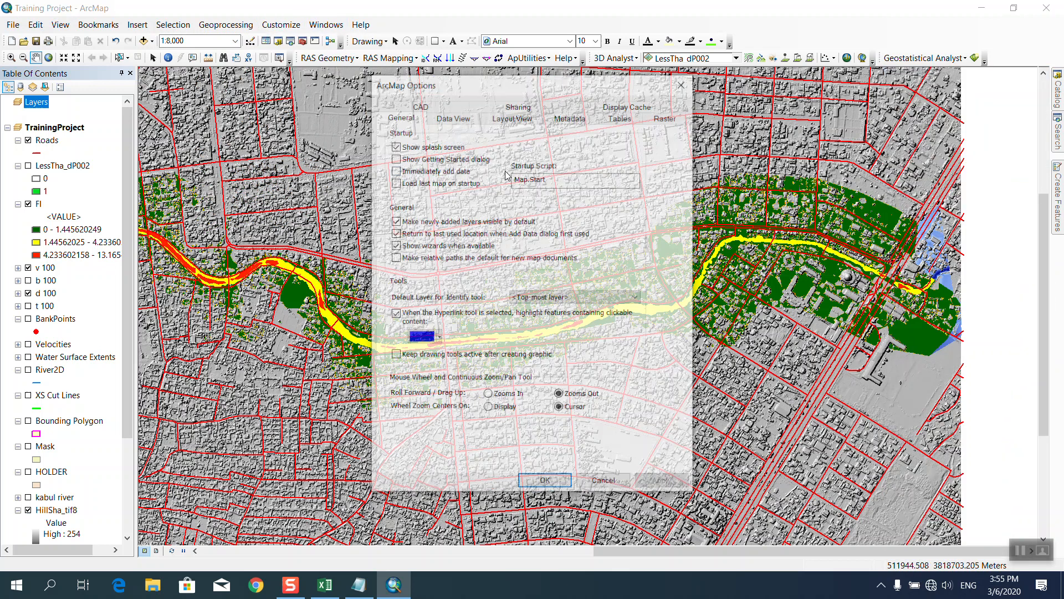
left_click(545, 482)
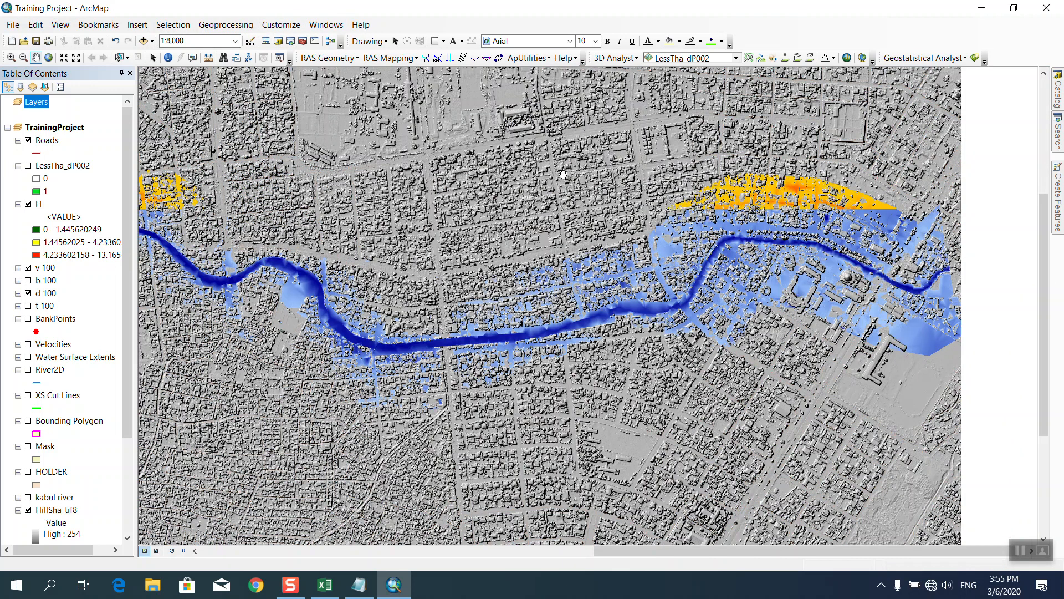
Check the Customize > Extensions list and close it.
left_click(325, 25)
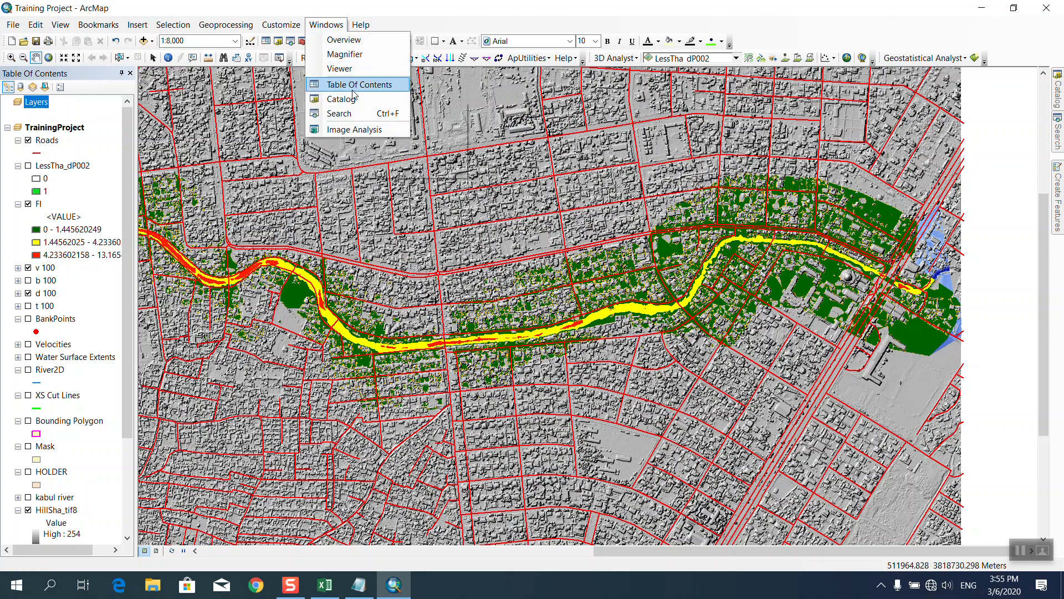
mouse_move(290, 30)
left_click(300, 55)
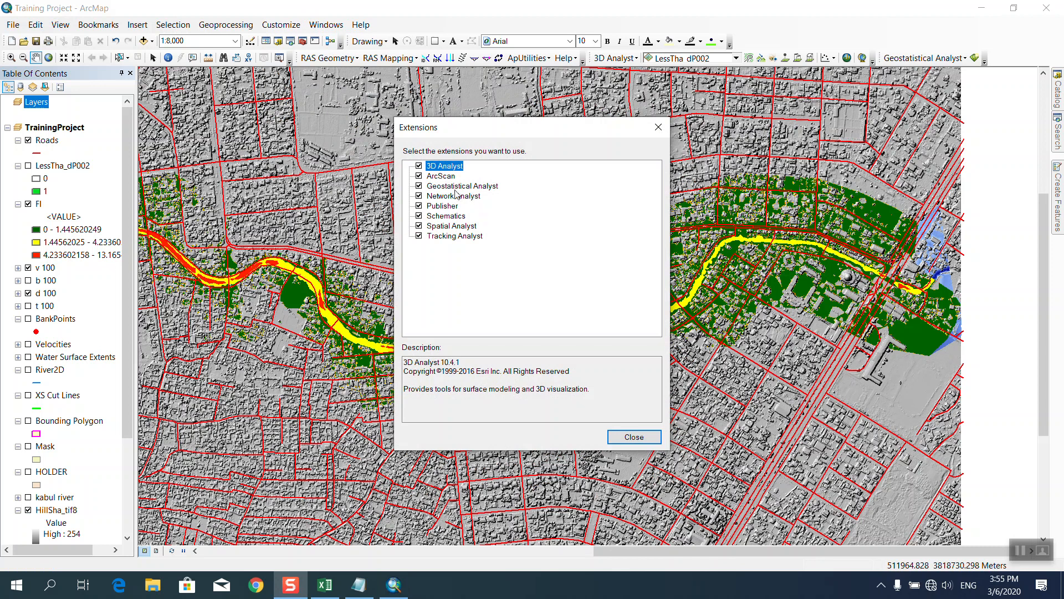
left_click(634, 436)
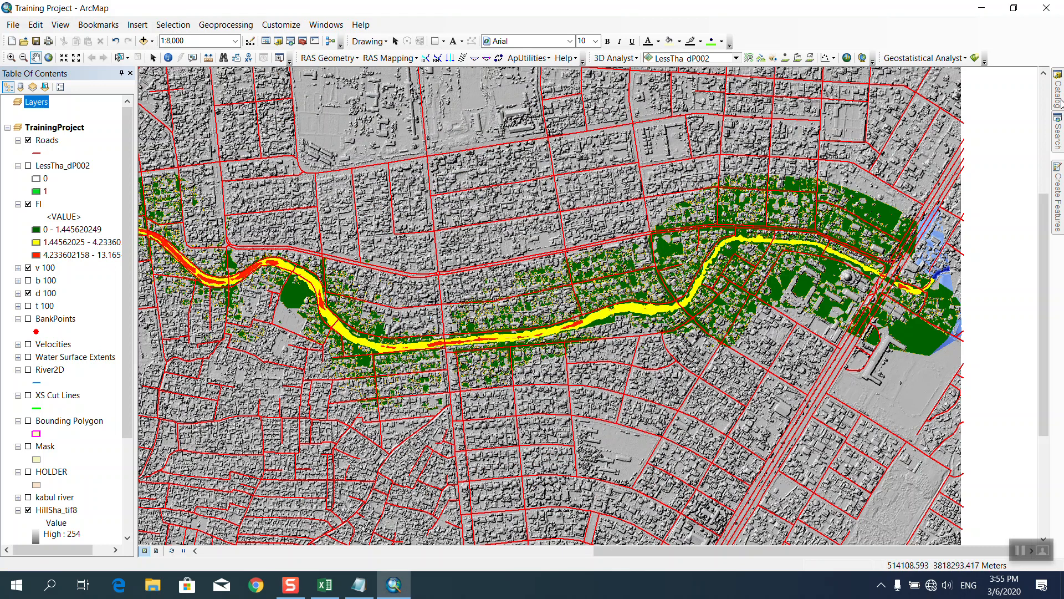
mouse_move(1059, 105)
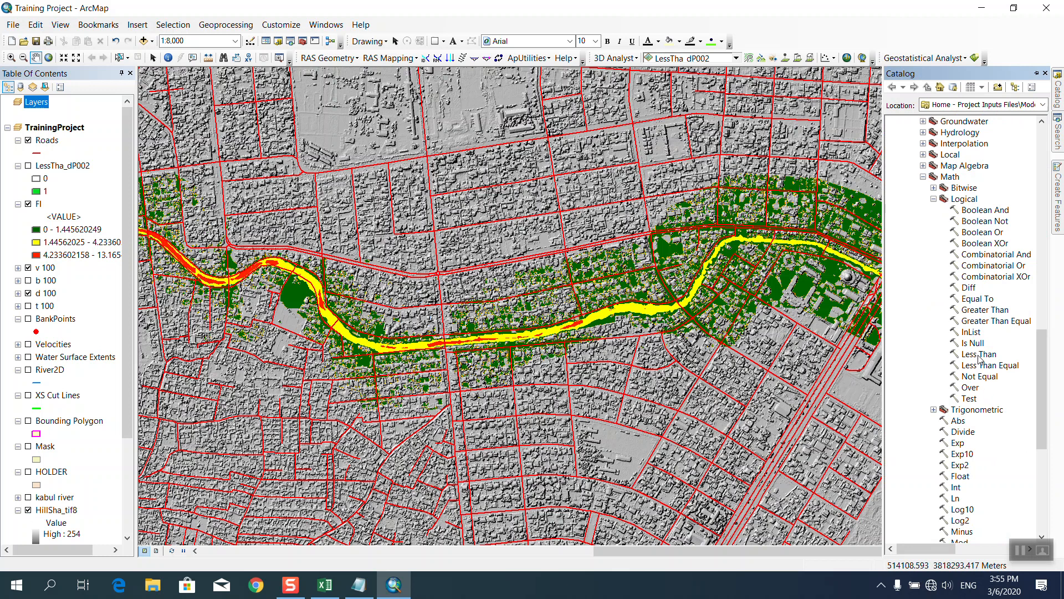
Run Less Than with d 100 as the first input to create LessTha_dP003.
double_click(979, 355)
left_click(671, 149)
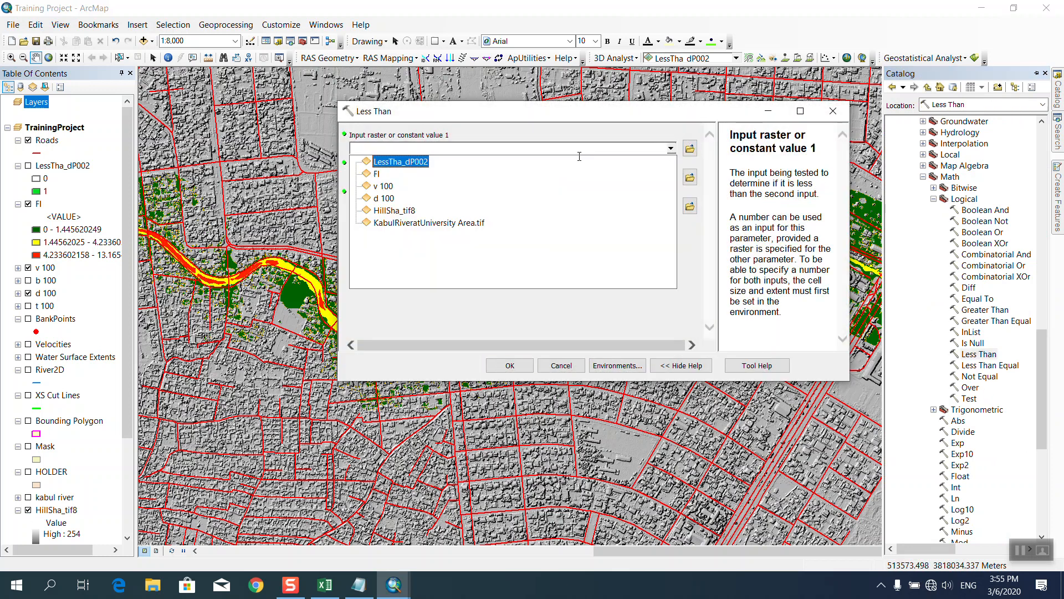
left_click(389, 197)
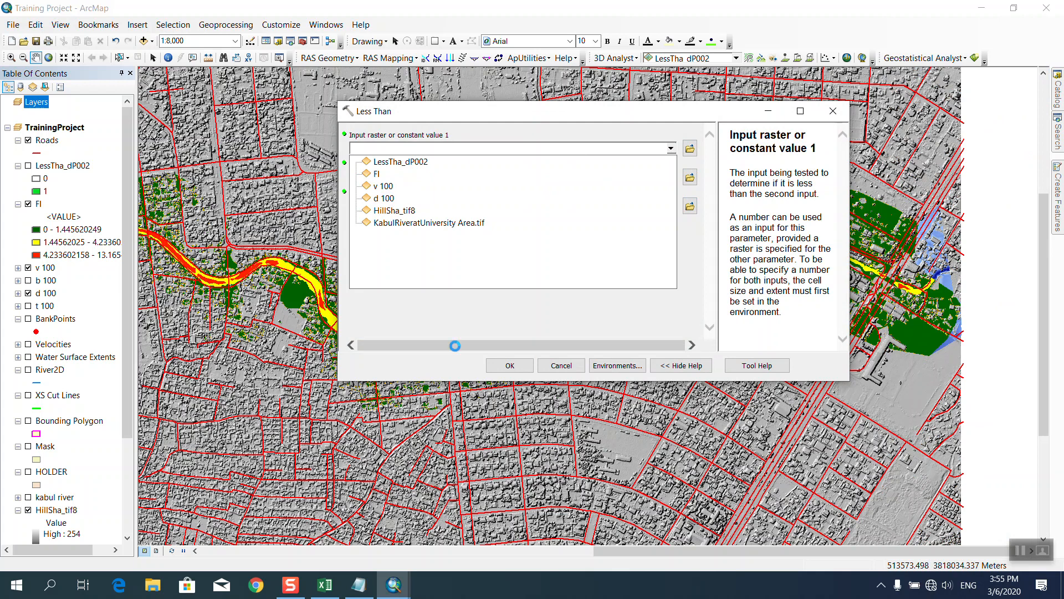
left_click(401, 174)
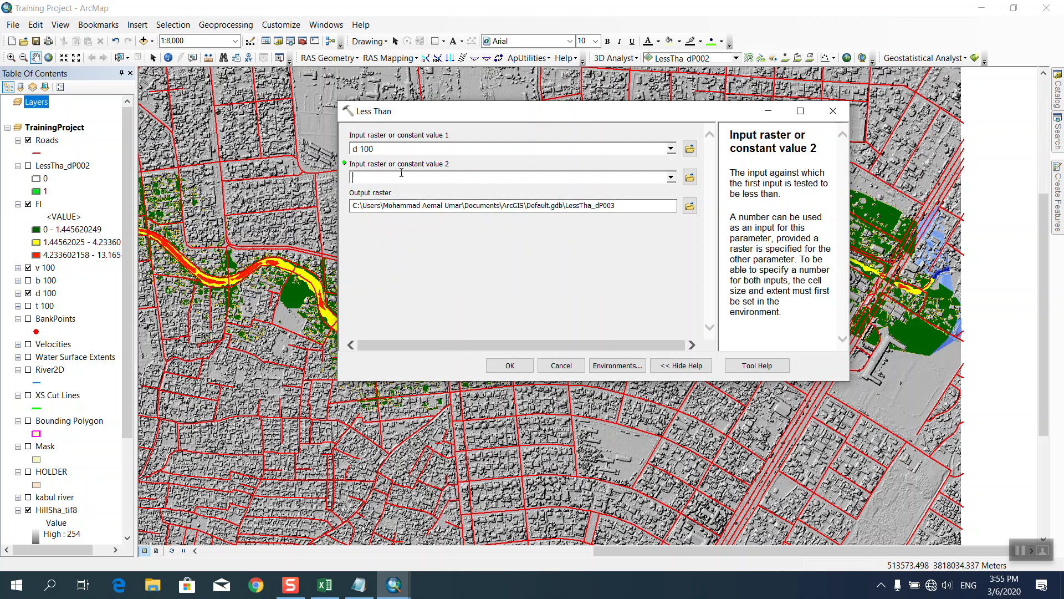
left_click(508, 365)
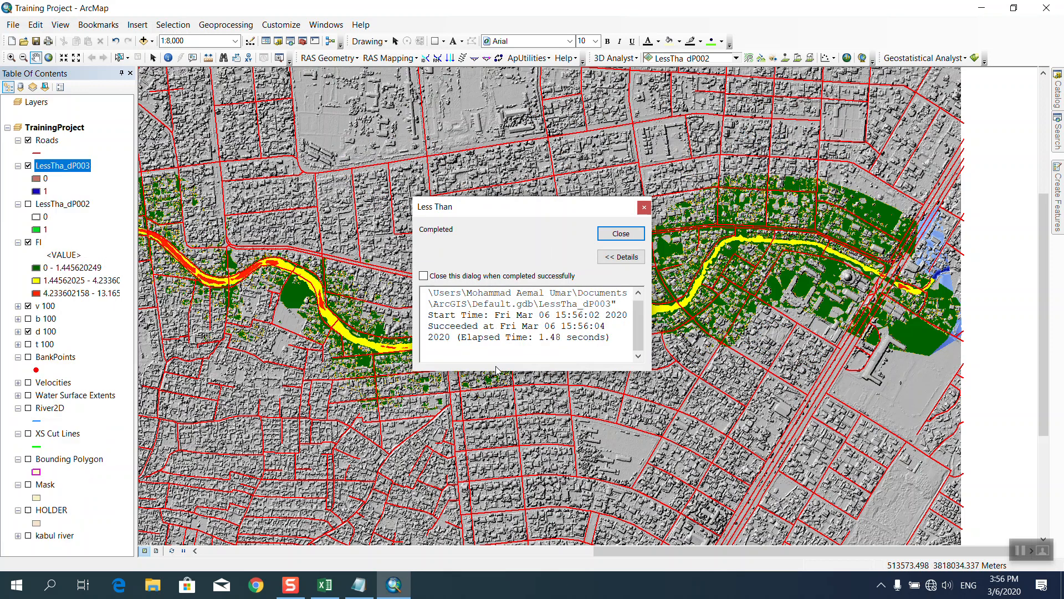
left_click(617, 235)
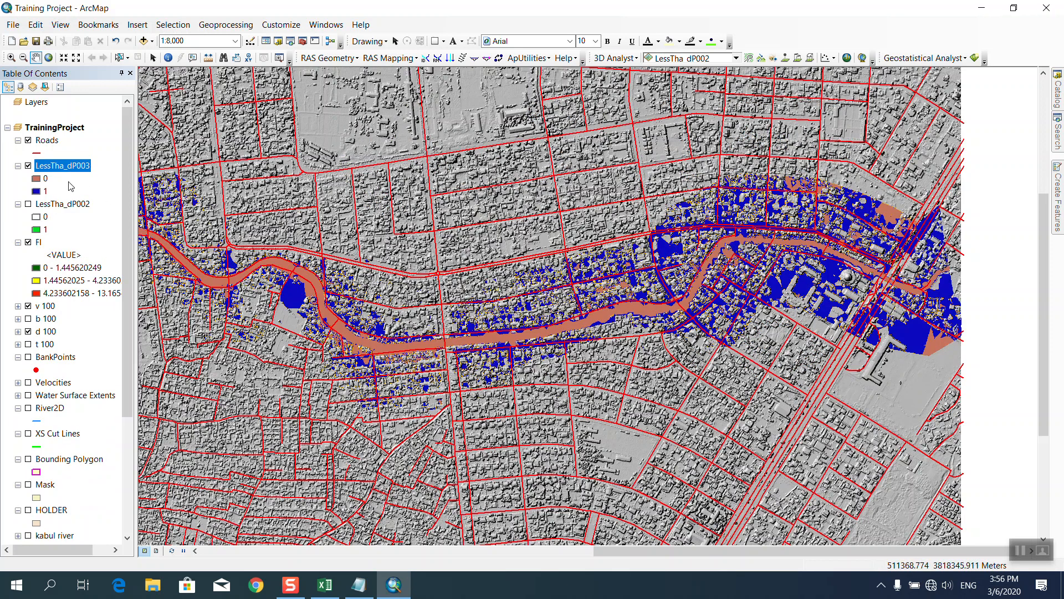
Make the 0 class of LessTha_dP003 a Hollow symbol.
left_click(38, 179)
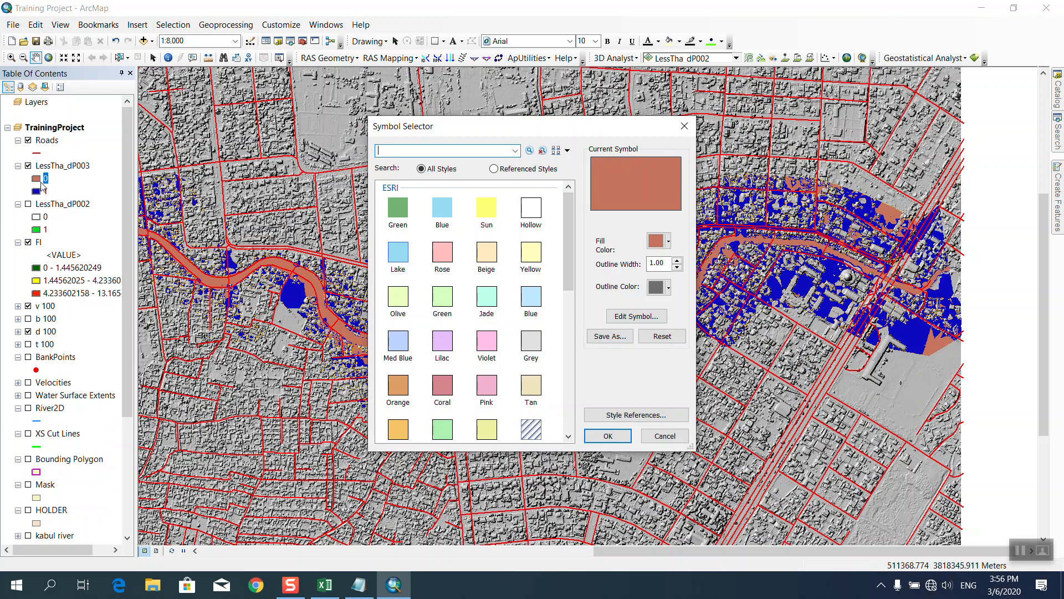
left_click(530, 210)
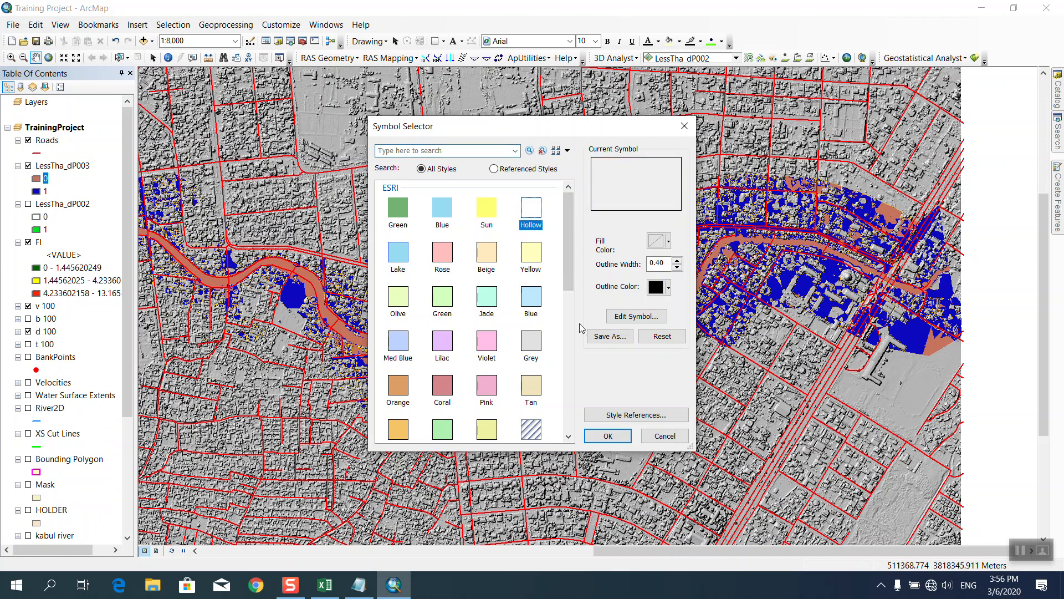
left_click(608, 436)
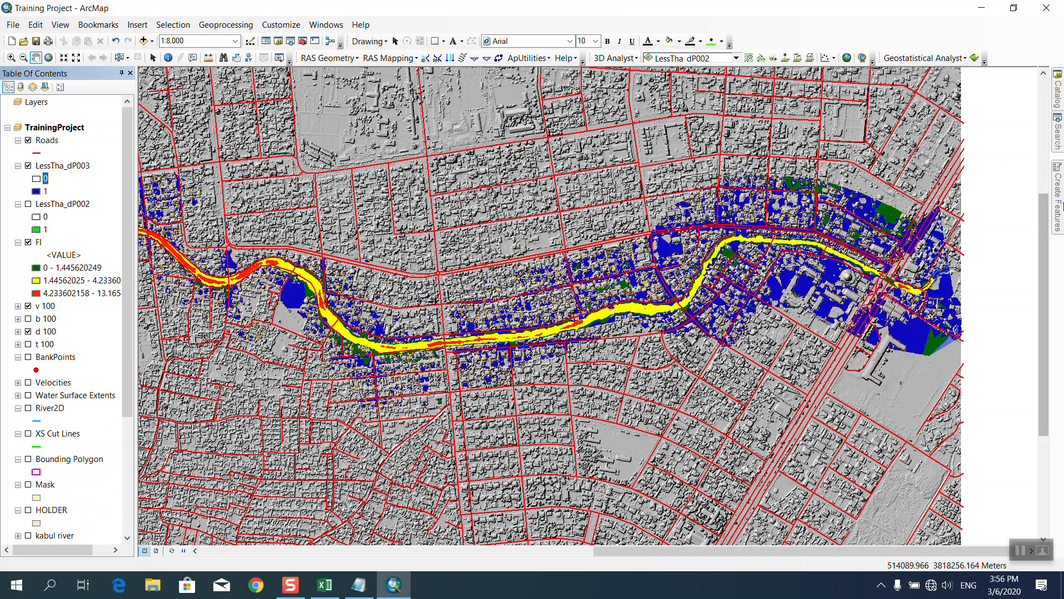
Open Intersect with Roads as input; dragging in LessTha_dP003 is rejected as invalid.
mouse_move(1059, 143)
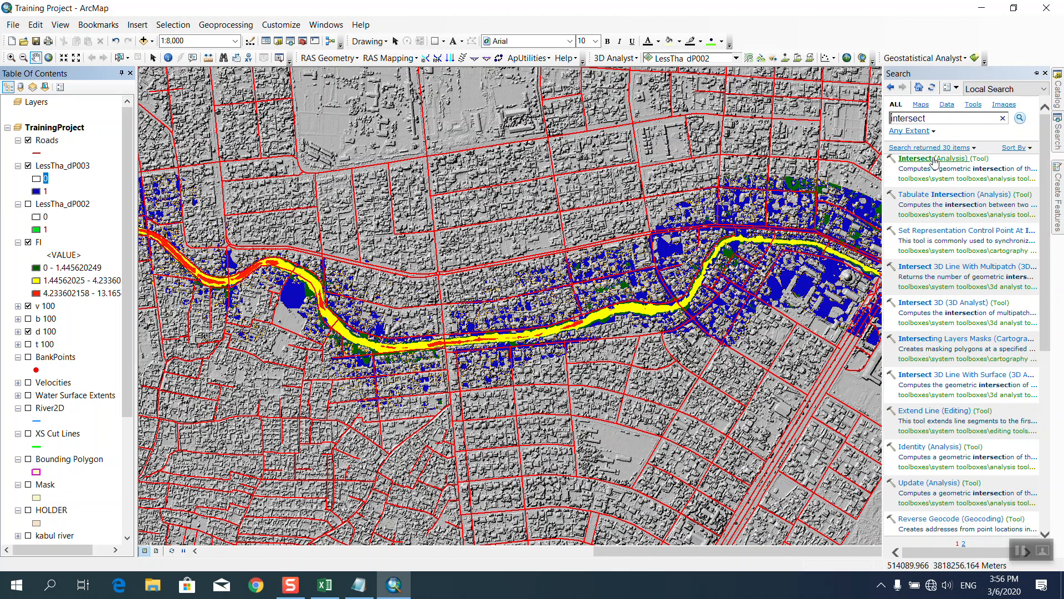
left_click(932, 158)
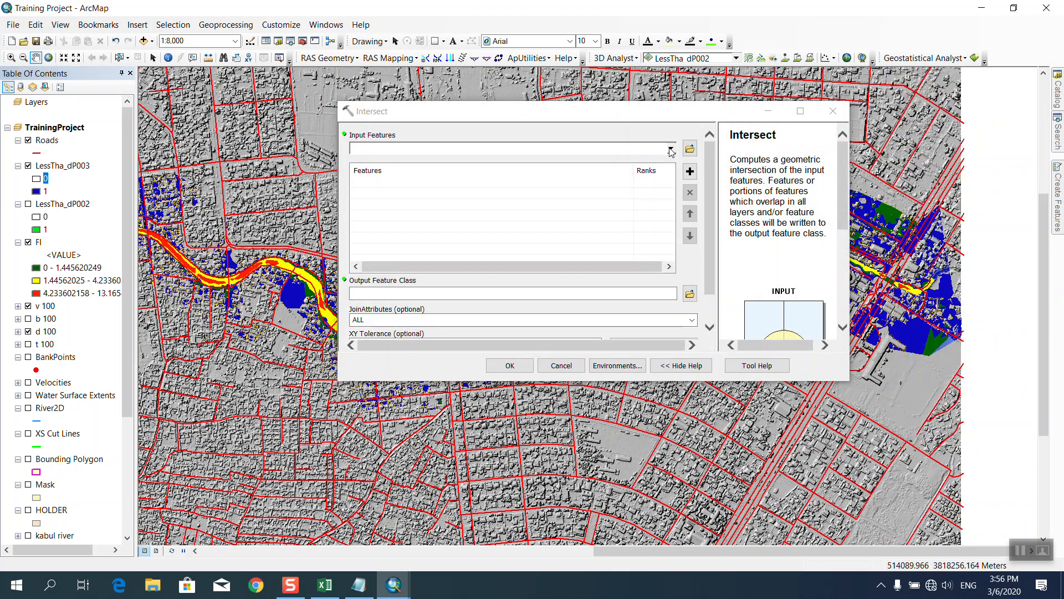
left_click(672, 149)
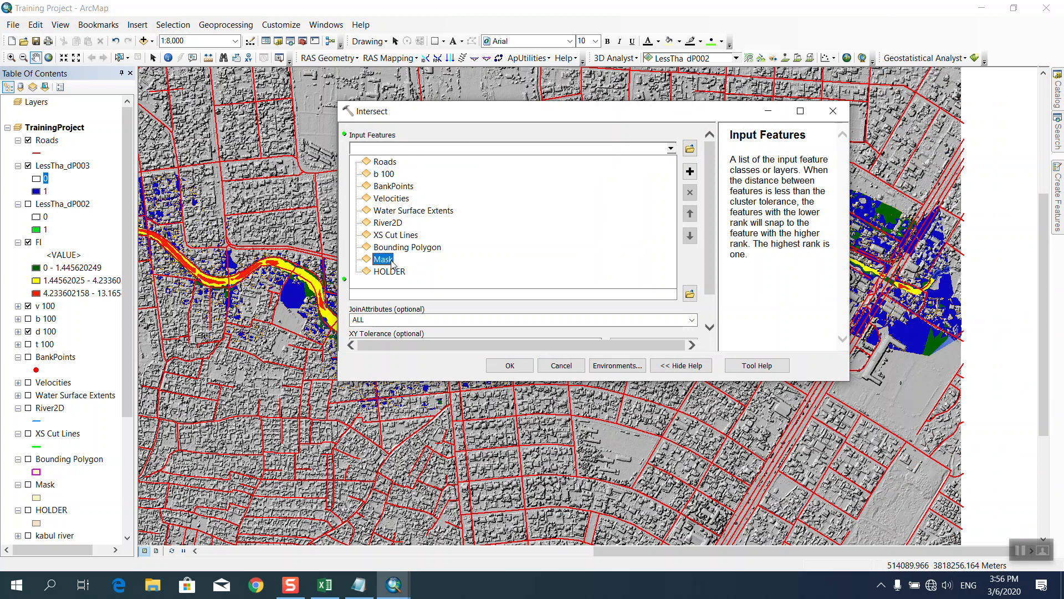
left_click(390, 167)
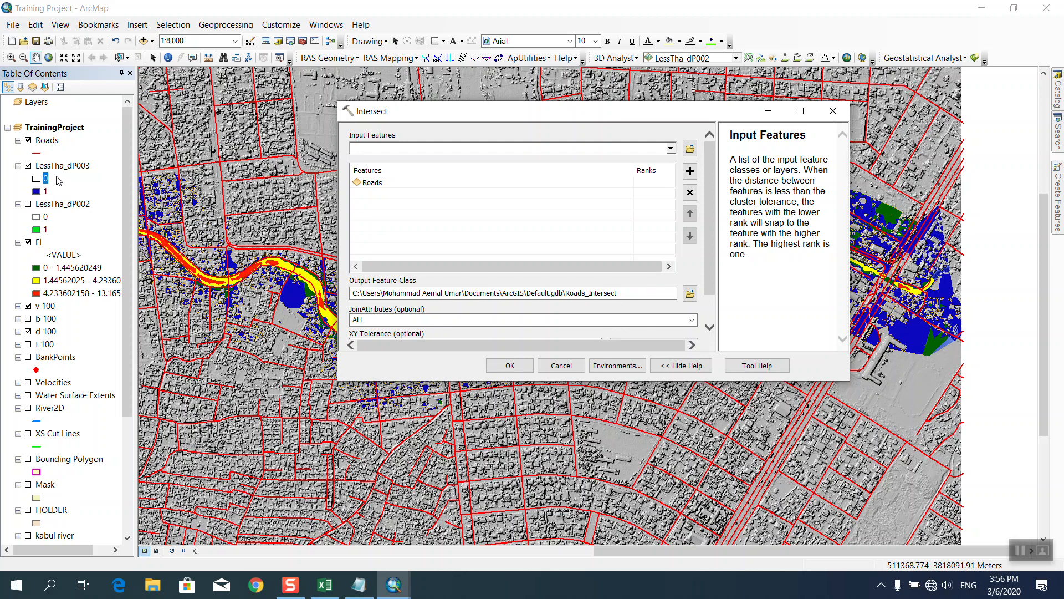
left_click_drag(61, 171, 366, 200)
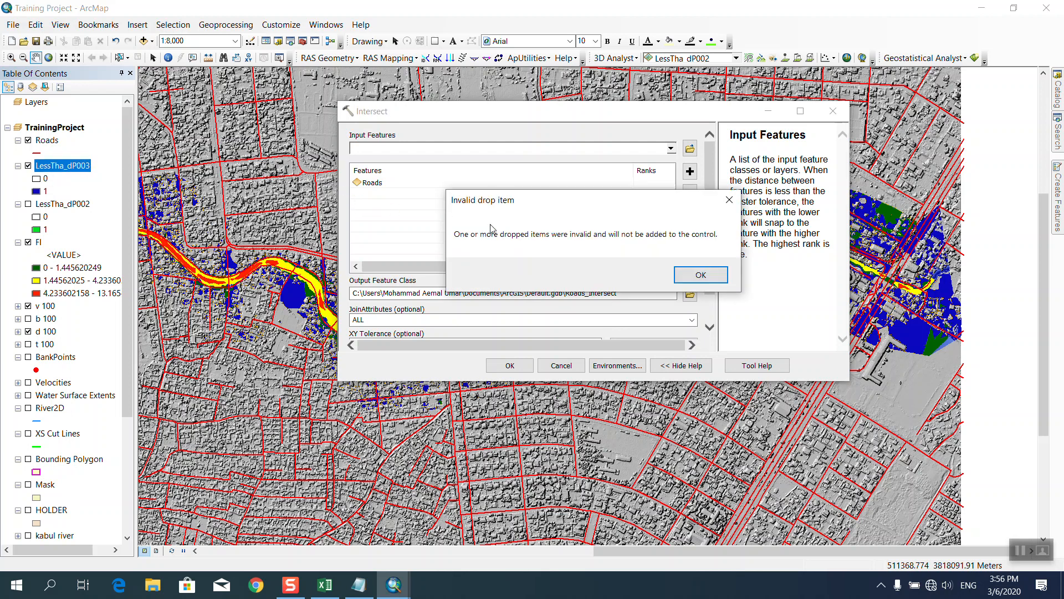
left_click(693, 272)
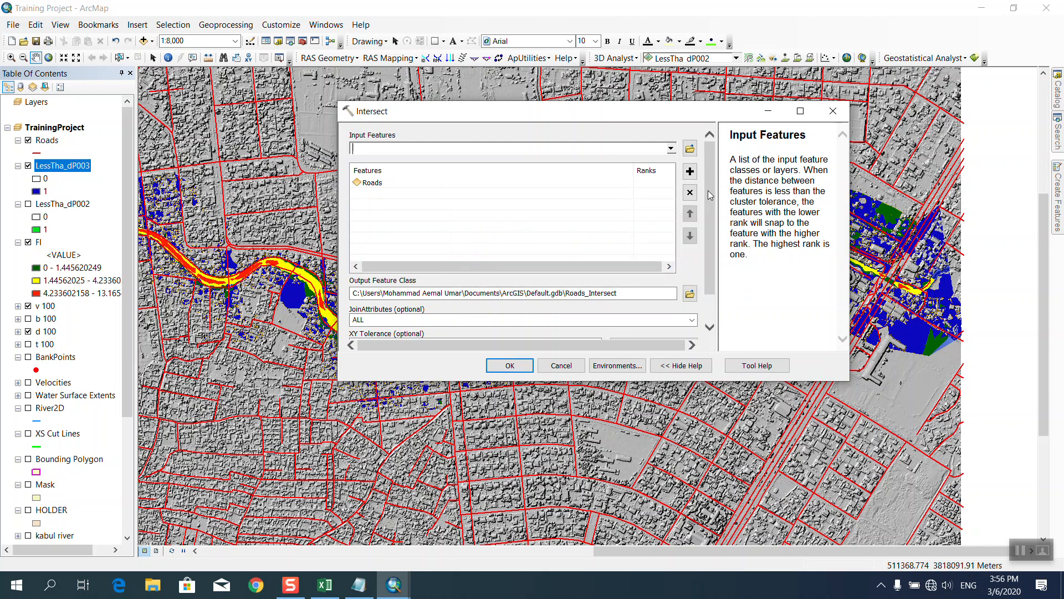
Close Intersect without running, keeping only Roads as input, then open LessTha_dP003's context menu.
scroll(707, 280, "down", 1)
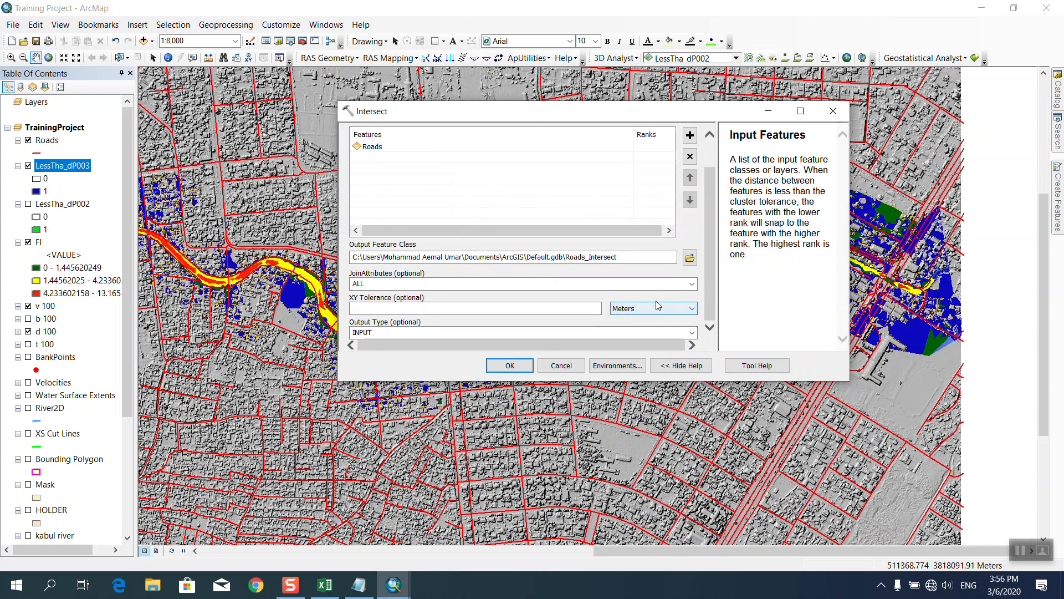
scroll(711, 227, "up", 1)
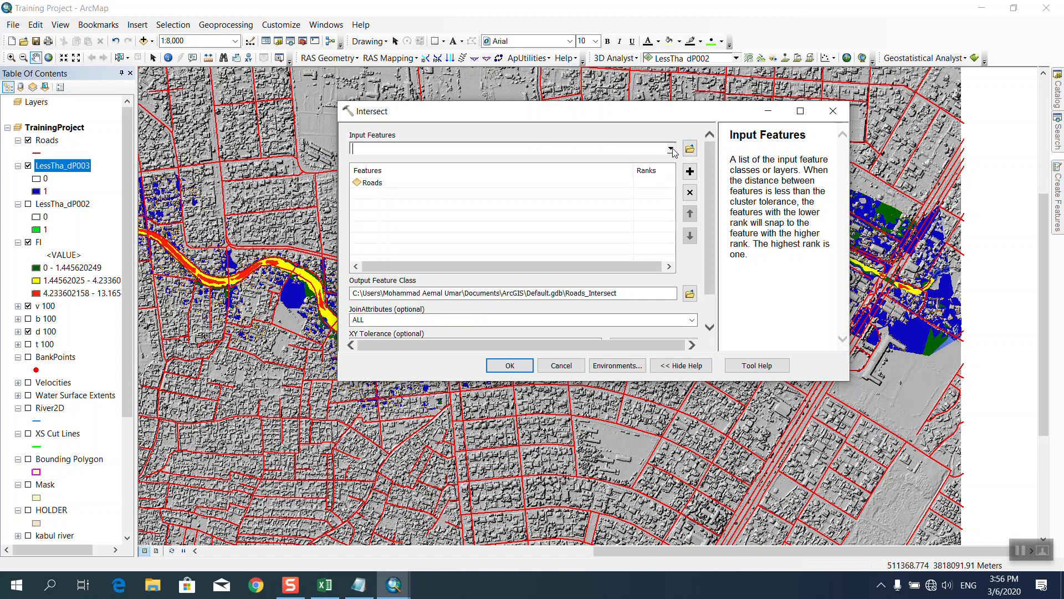
left_click(670, 148)
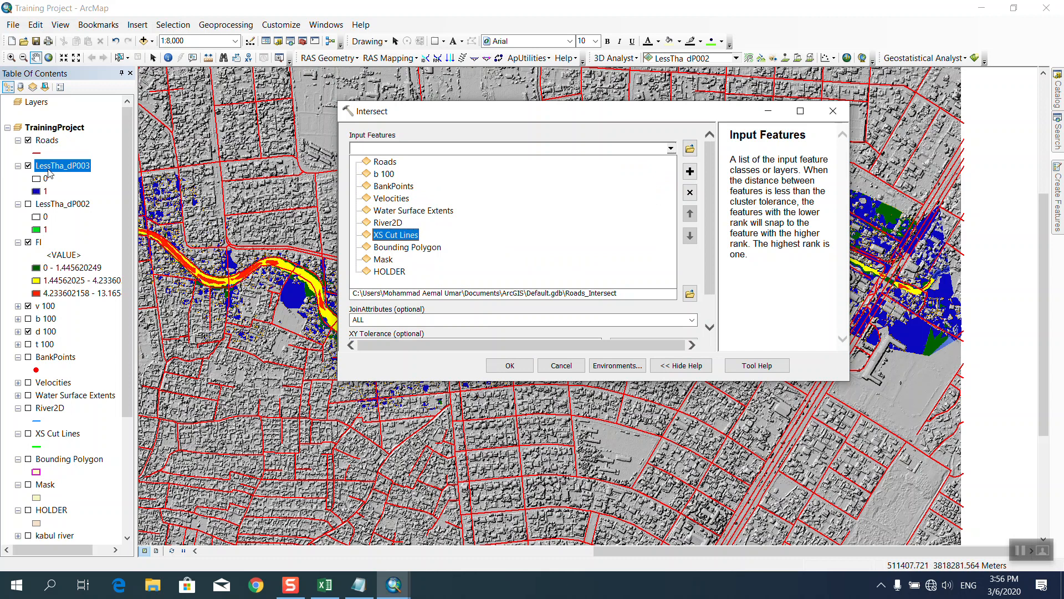
left_click(55, 168)
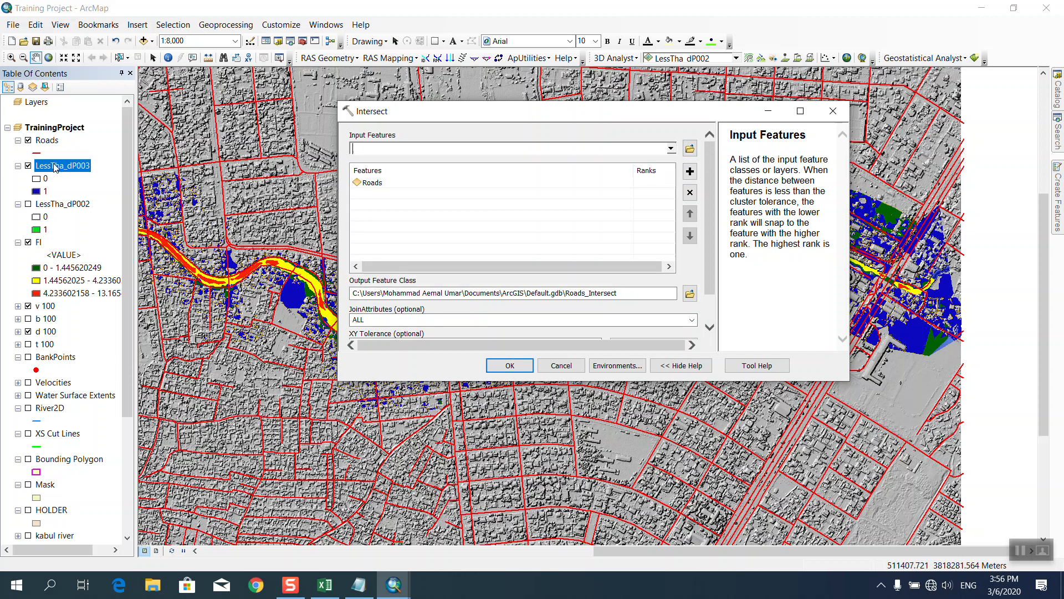
left_click(833, 110)
right_click(53, 164)
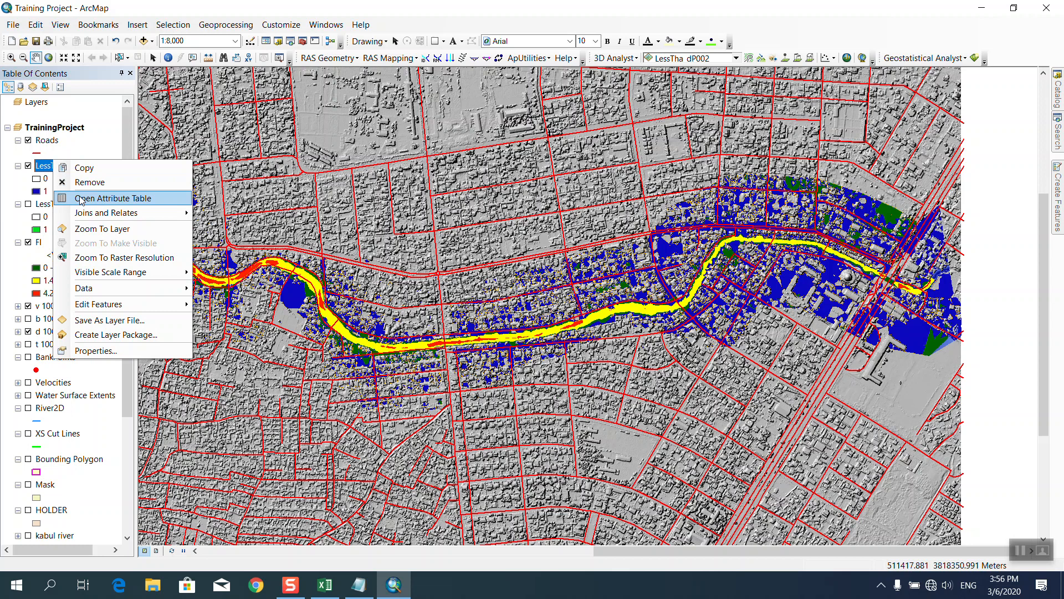
Review the attribute tables of LessTha_dP003 and LessTha_dP002, then close them.
left_click(76, 197)
left_click(578, 195)
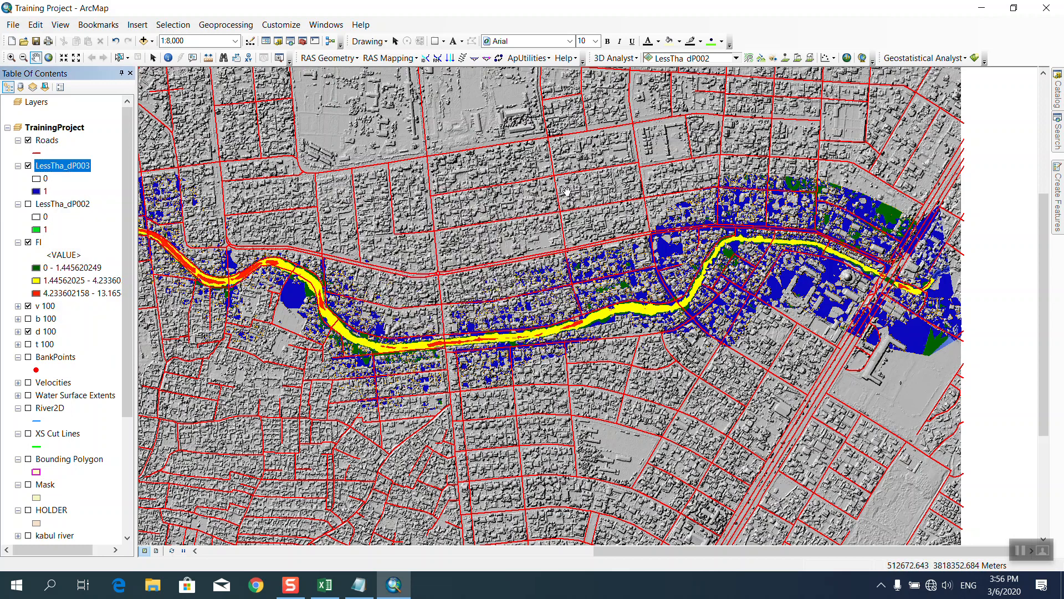
right_click(67, 203)
left_click(111, 242)
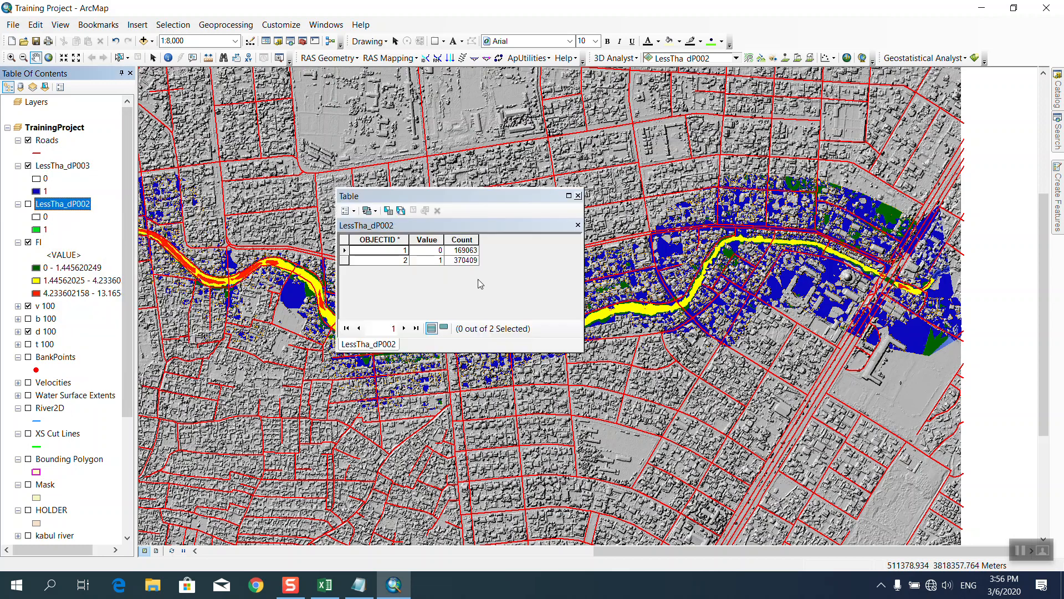
left_click(579, 196)
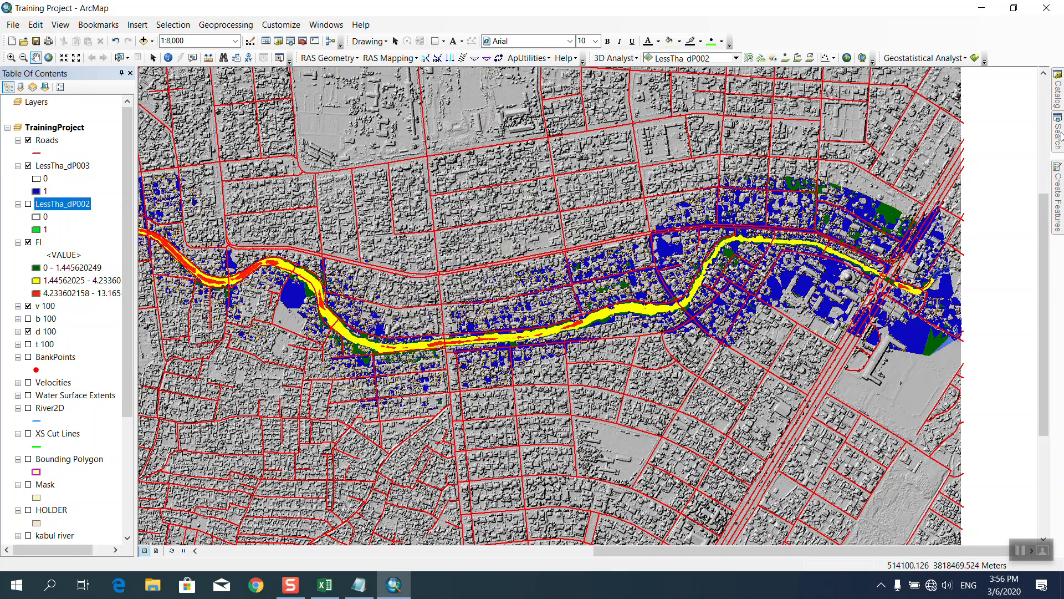
Set up Less Than with LessTha_dP003 less than 1, then cancel without running.
left_click(1058, 88)
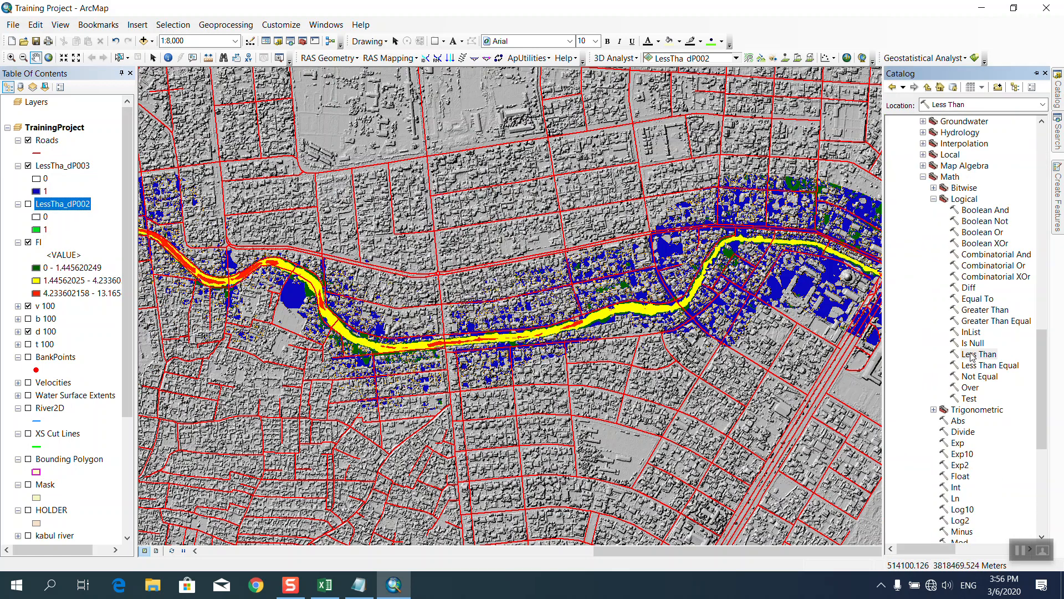
double_click(977, 354)
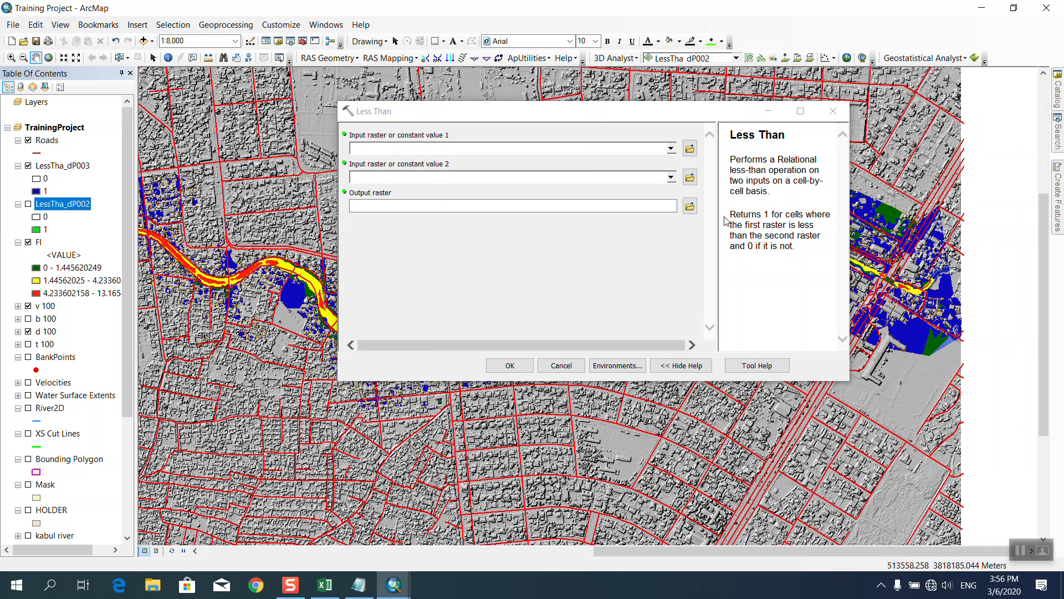
left_click(671, 148)
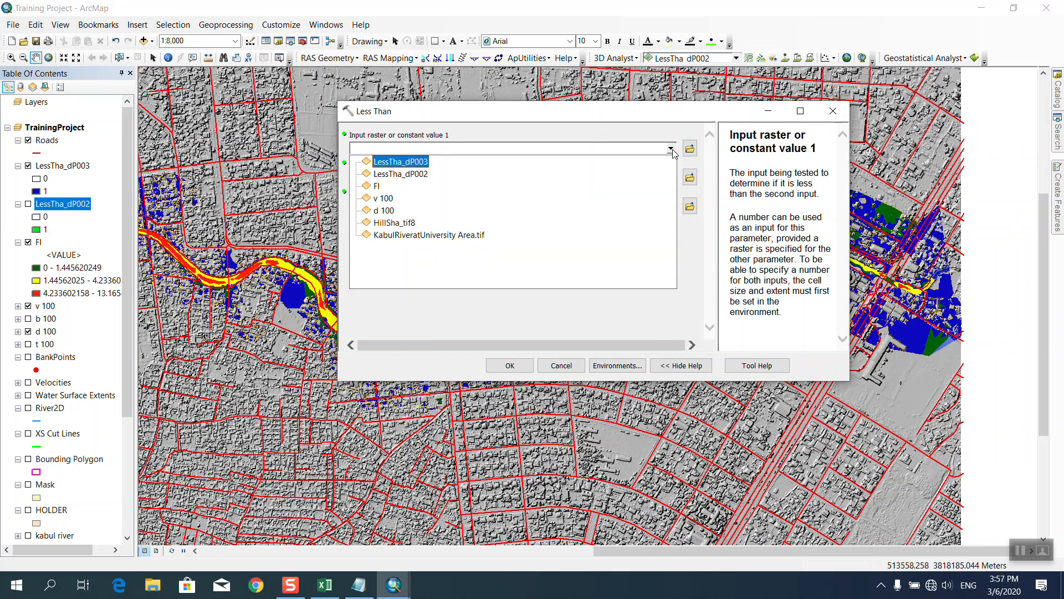
left_click(398, 163)
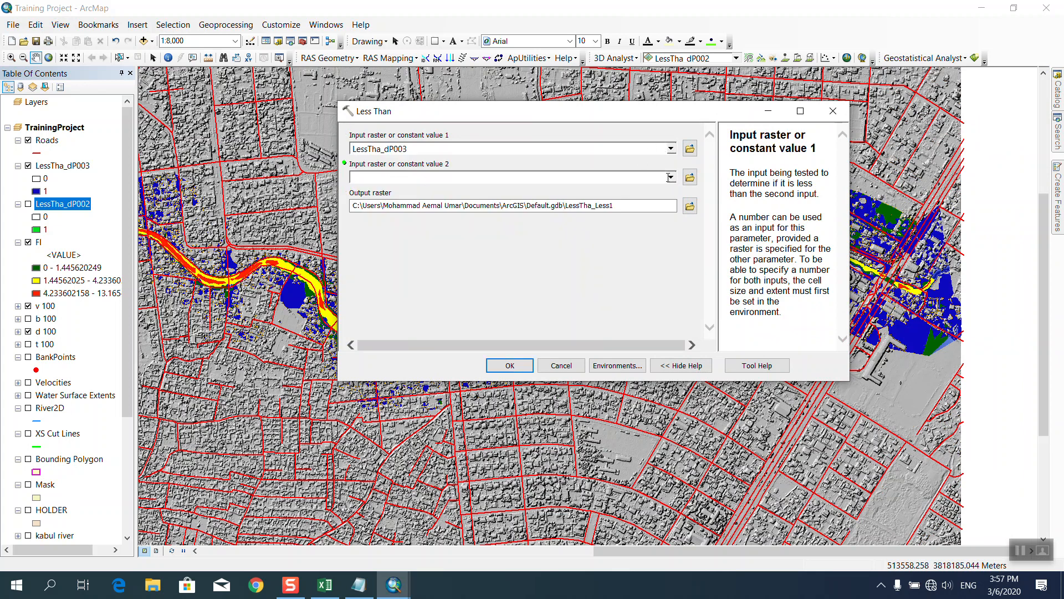
left_click(468, 180)
type("1")
left_click(561, 366)
mouse_move(1062, 147)
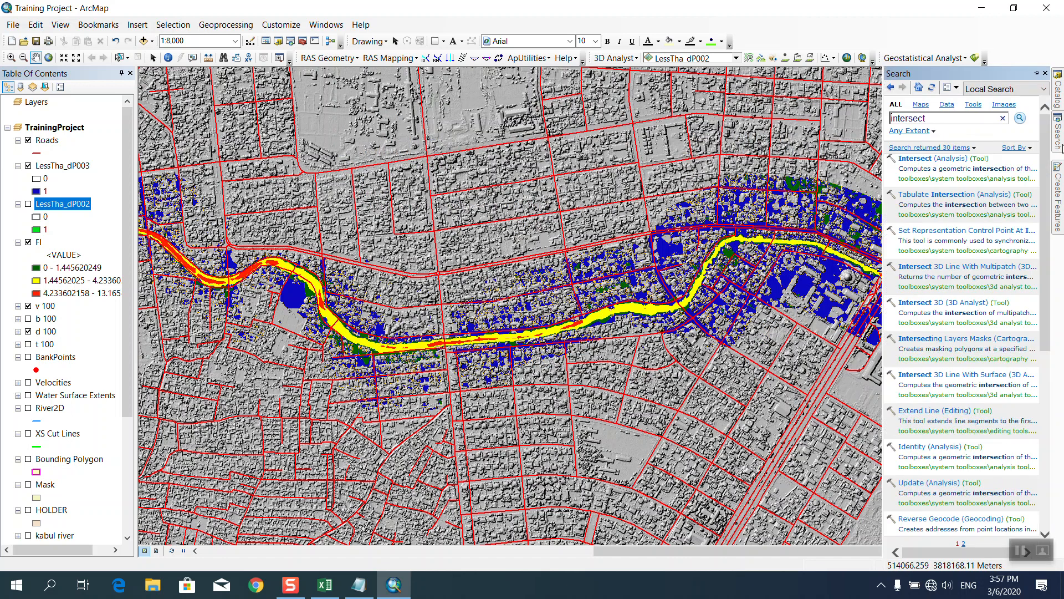
left_click(916, 159)
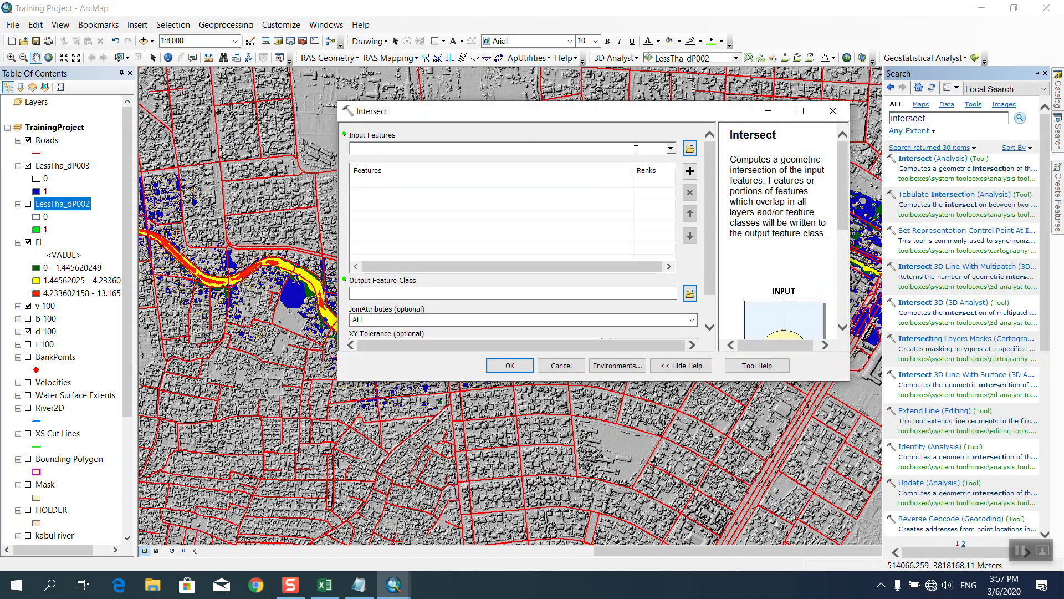
left_click(671, 149)
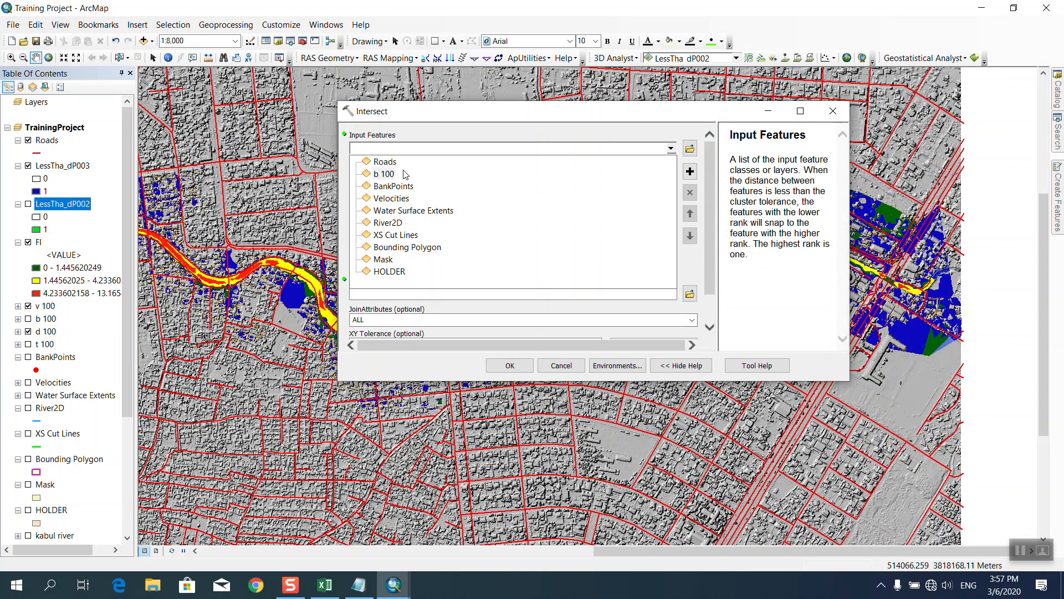
left_click(388, 164)
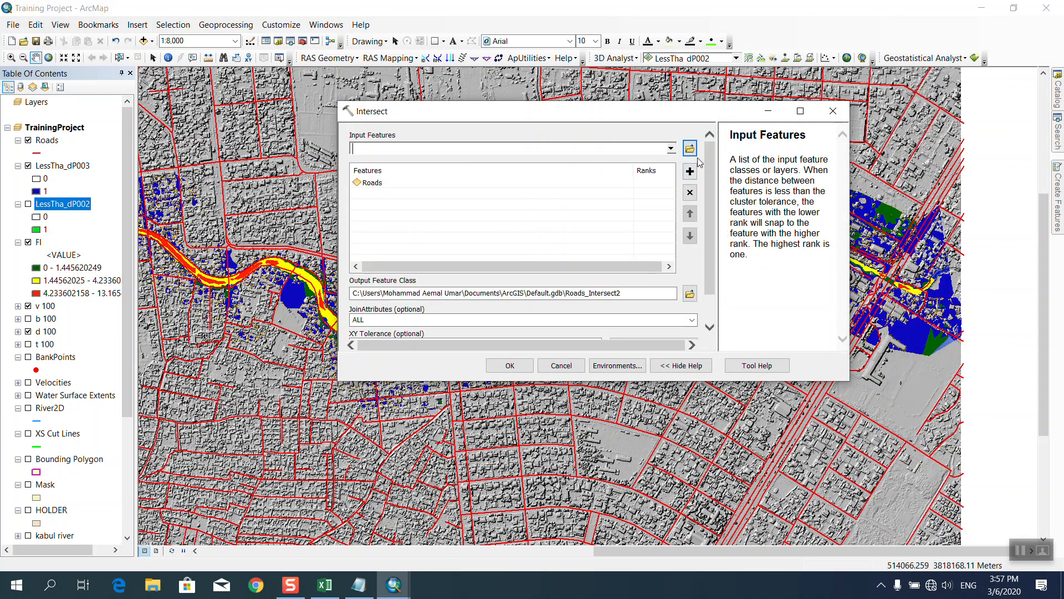
left_click(671, 149)
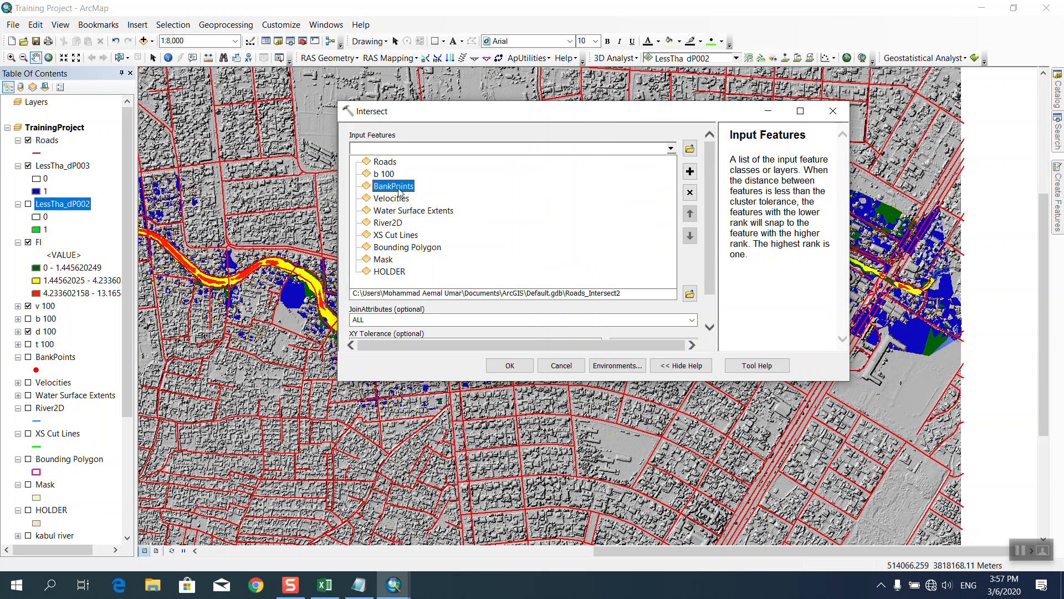
left_click(833, 111)
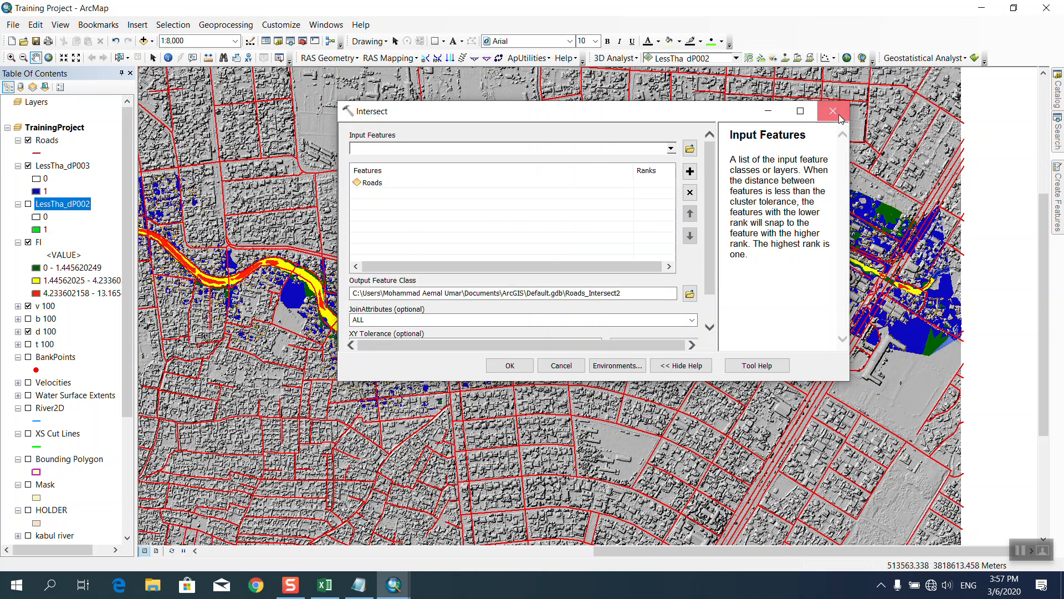
left_click(833, 111)
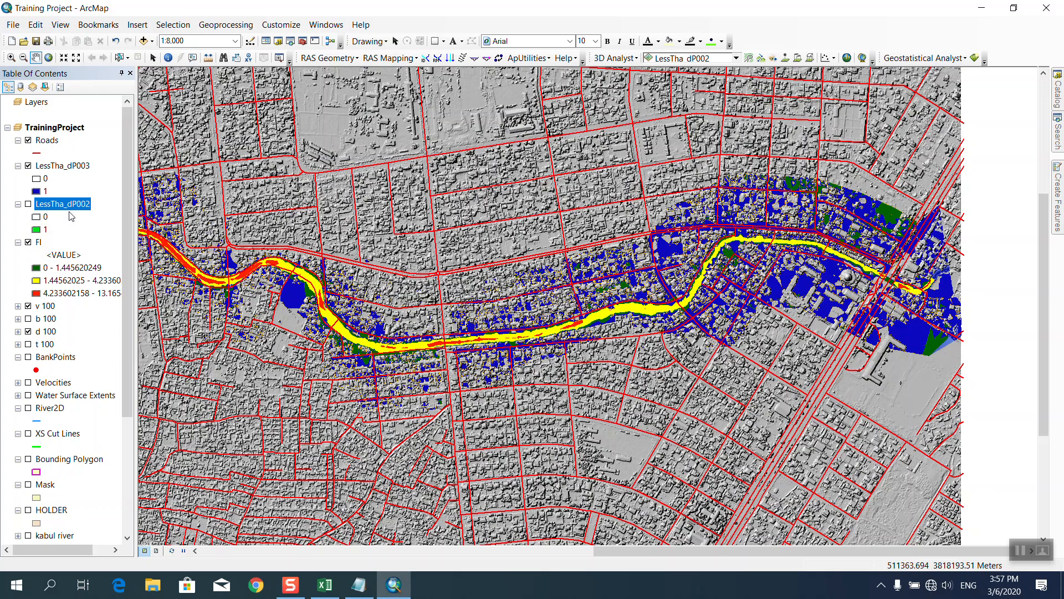
left_click(1058, 133)
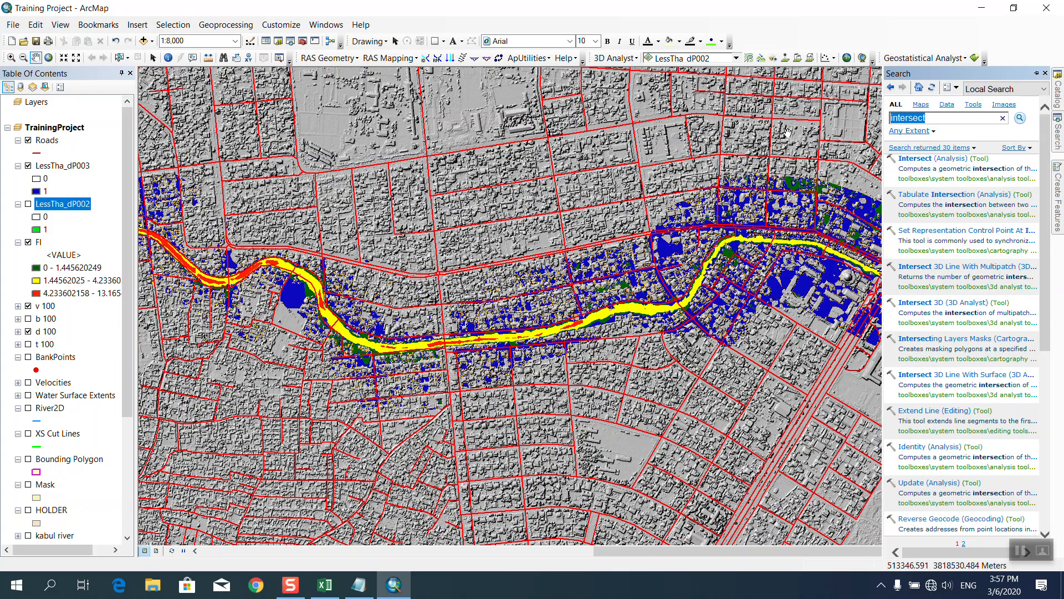
Search for and open the Raster to Polygon tool, and remove LessTha_dP003 from the map.
type("raster to polygon")
key("Return")
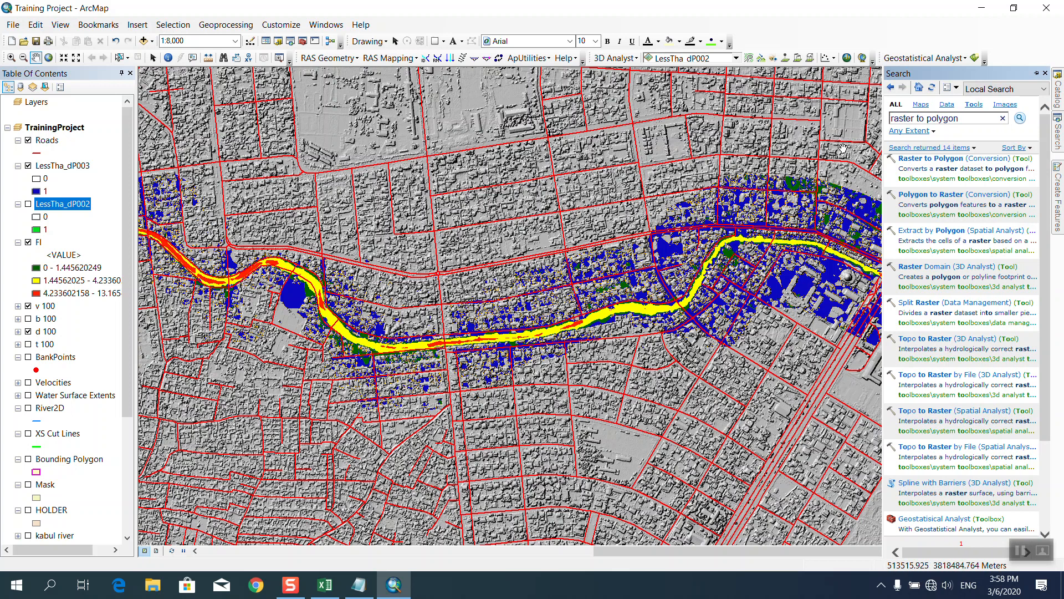
left_click(922, 159)
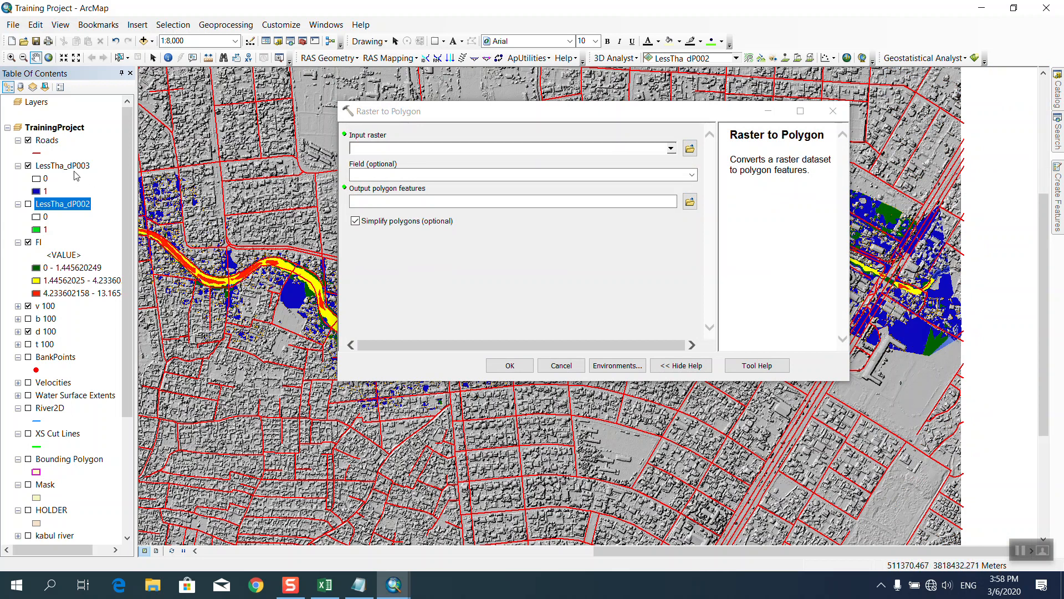
right_click(75, 170)
left_click(100, 189)
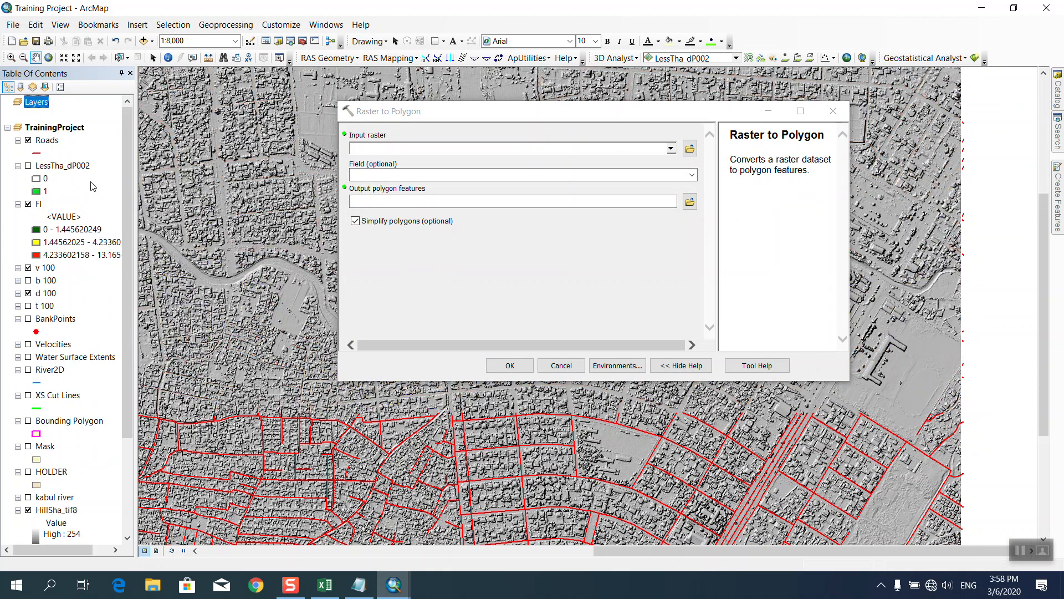
Convert LessTha_dP002 to polygons by its Value field, creating RasterT_LessTha2.
left_click(671, 148)
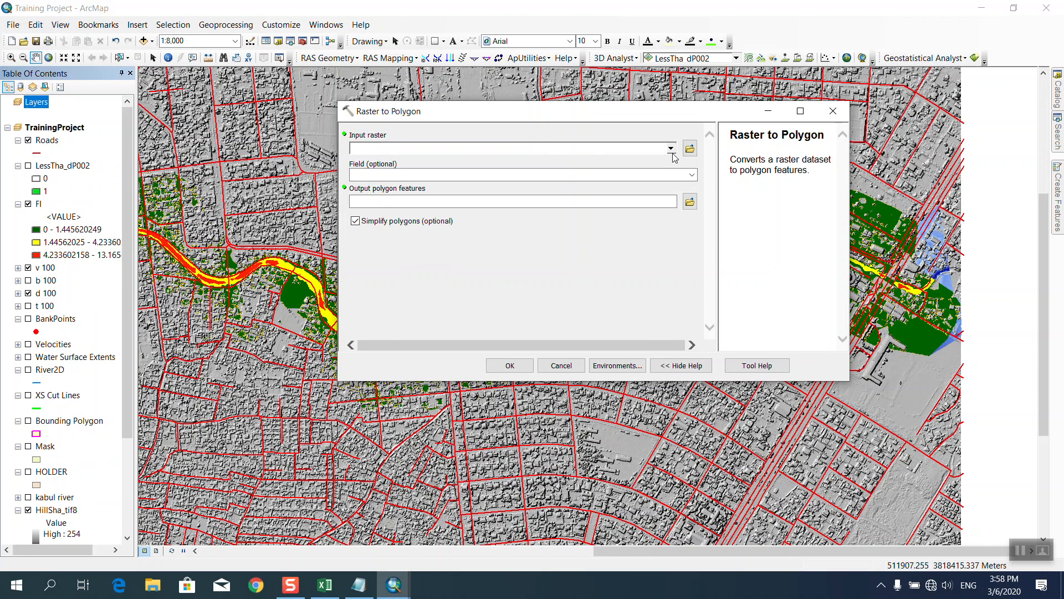
left_click(416, 162)
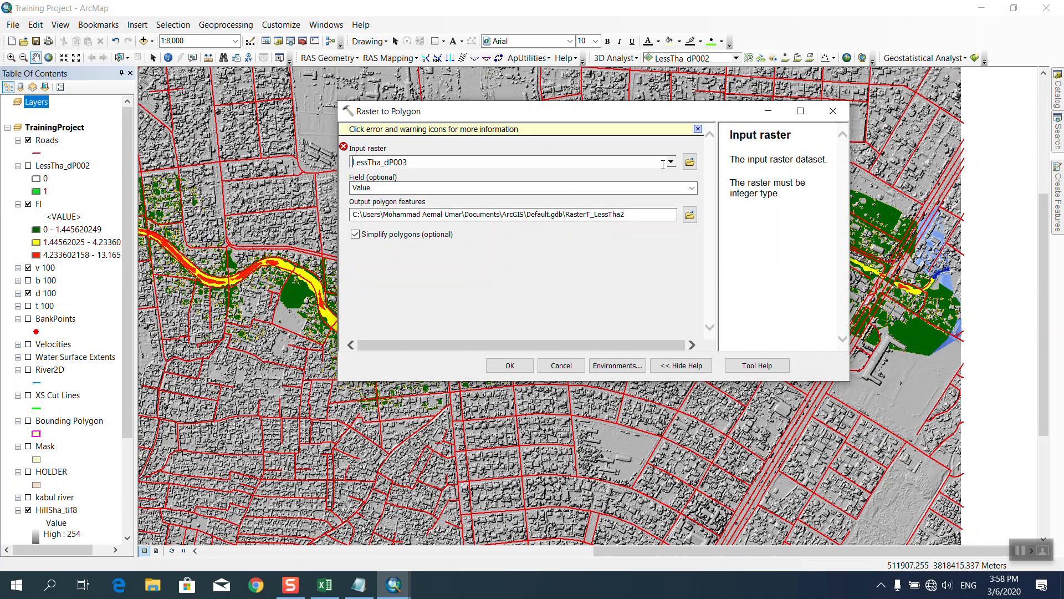
left_click(671, 162)
left_click(400, 182)
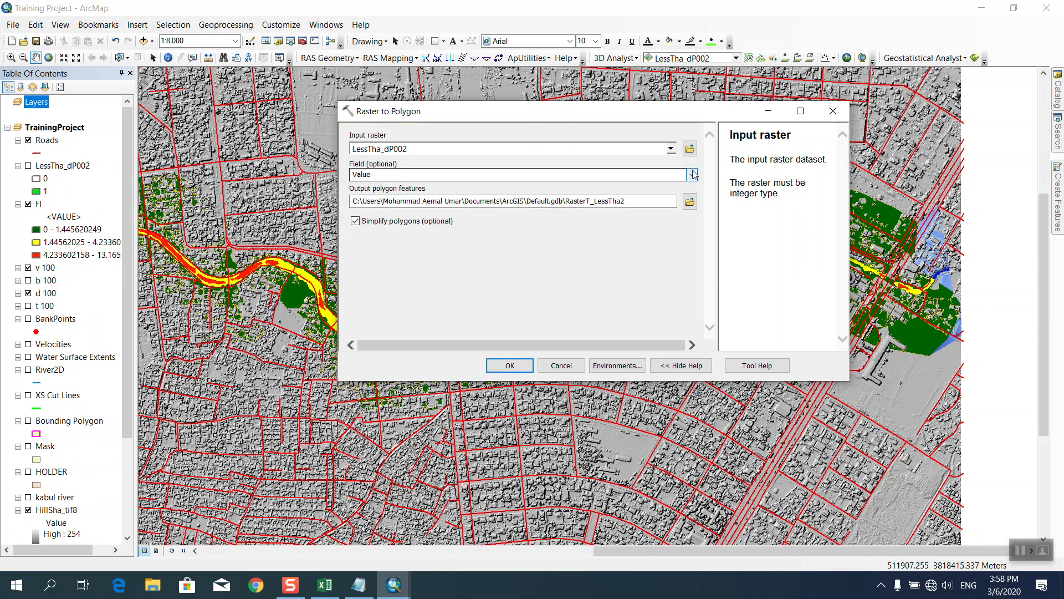
left_click(693, 175)
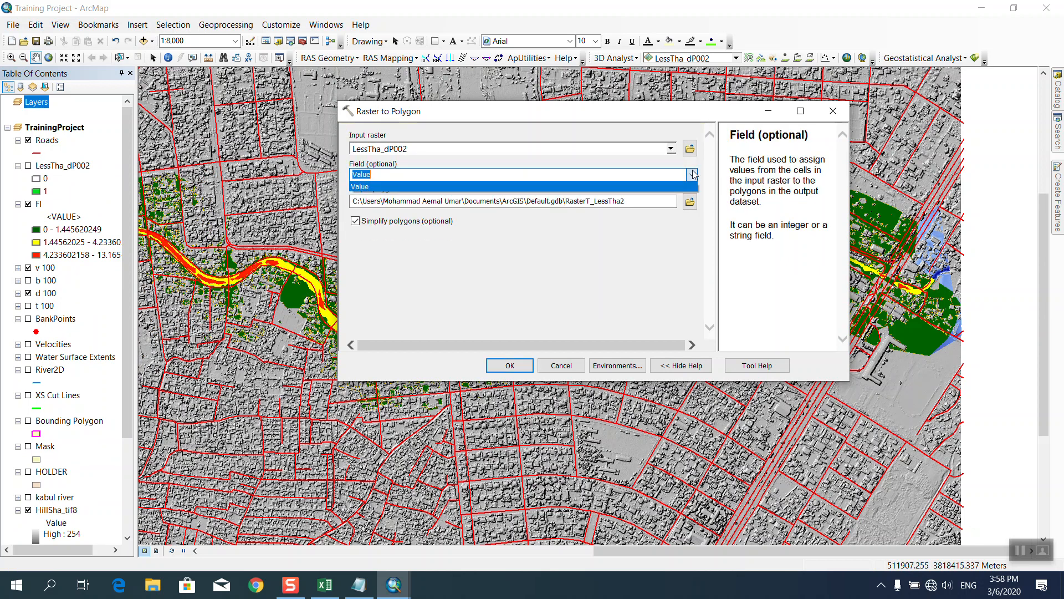
left_click(646, 163)
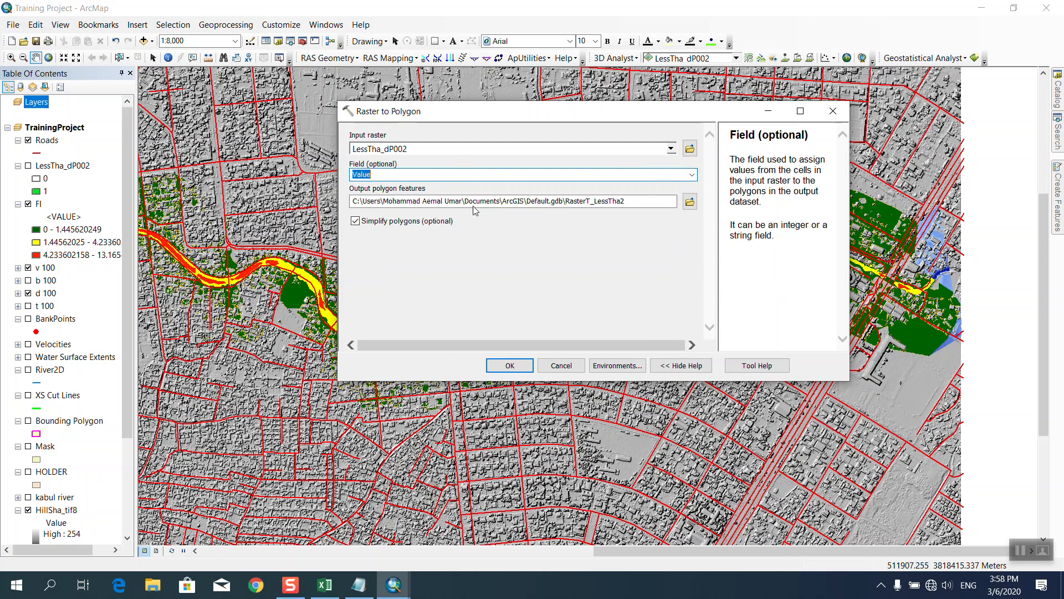
left_click(521, 367)
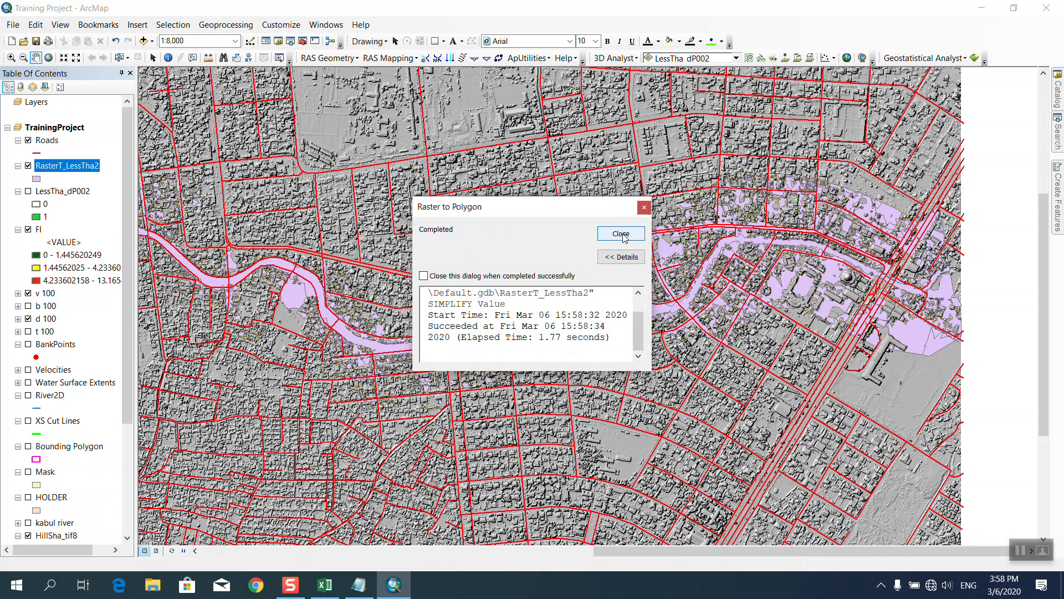
left_click(625, 237)
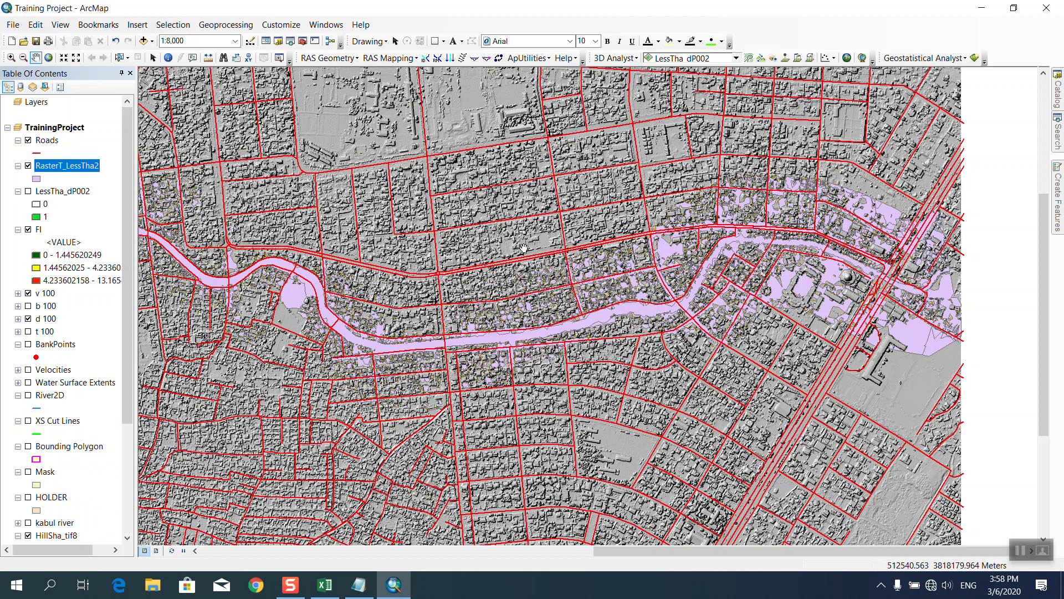
right_click(55, 168)
left_click(83, 198)
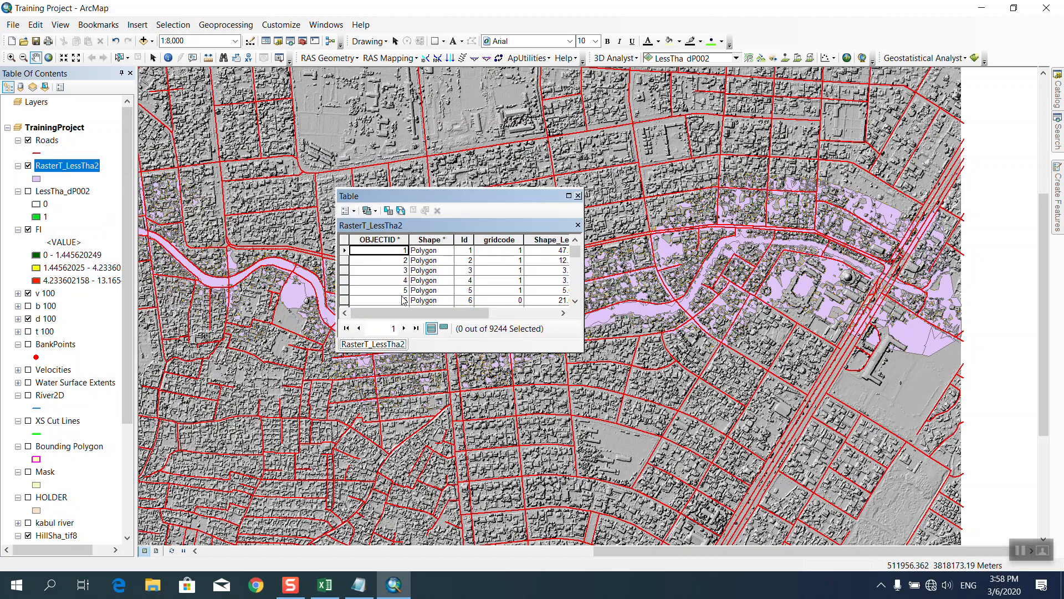
left_click_drag(407, 313, 535, 315)
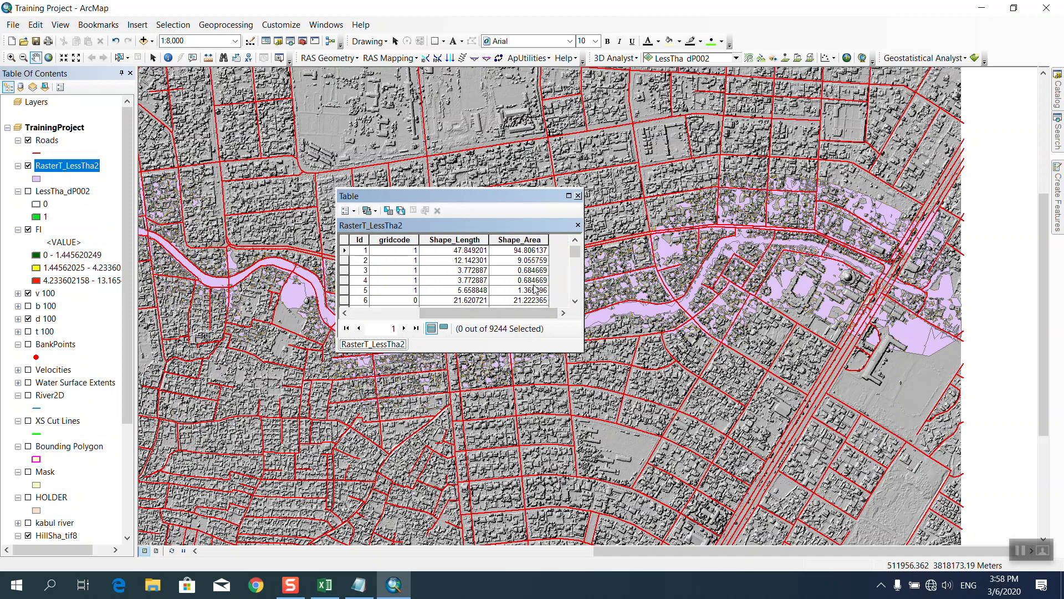
left_click(579, 195)
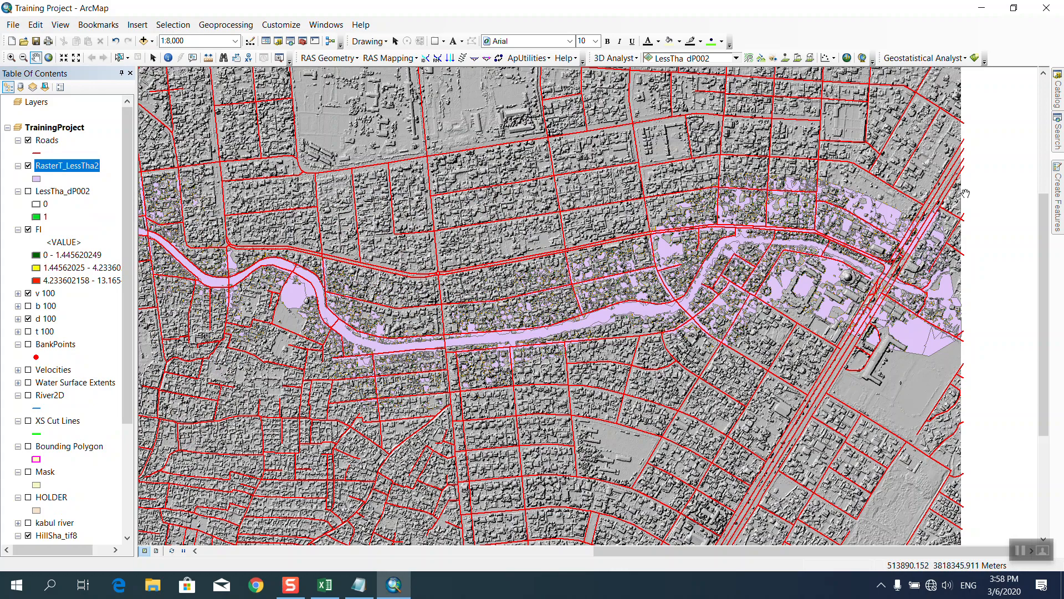
left_click(1058, 131)
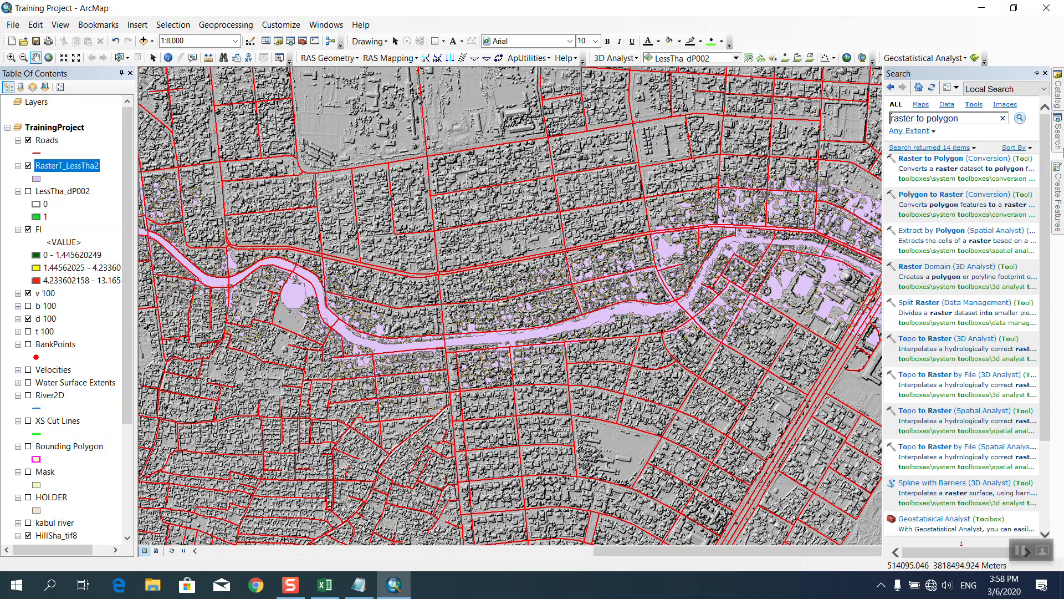
left_click(974, 119)
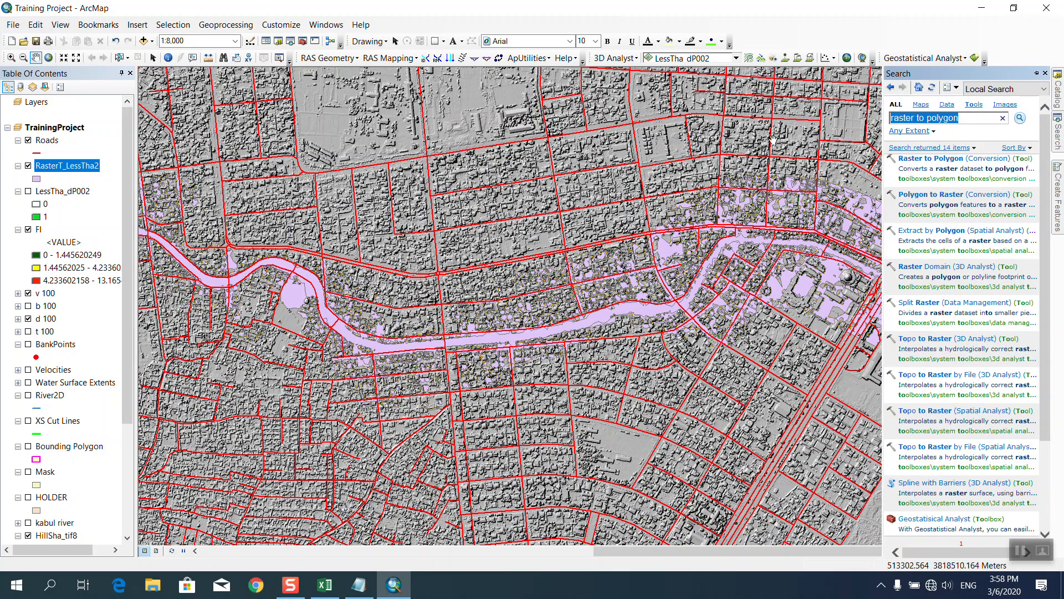
left_click(358, 585)
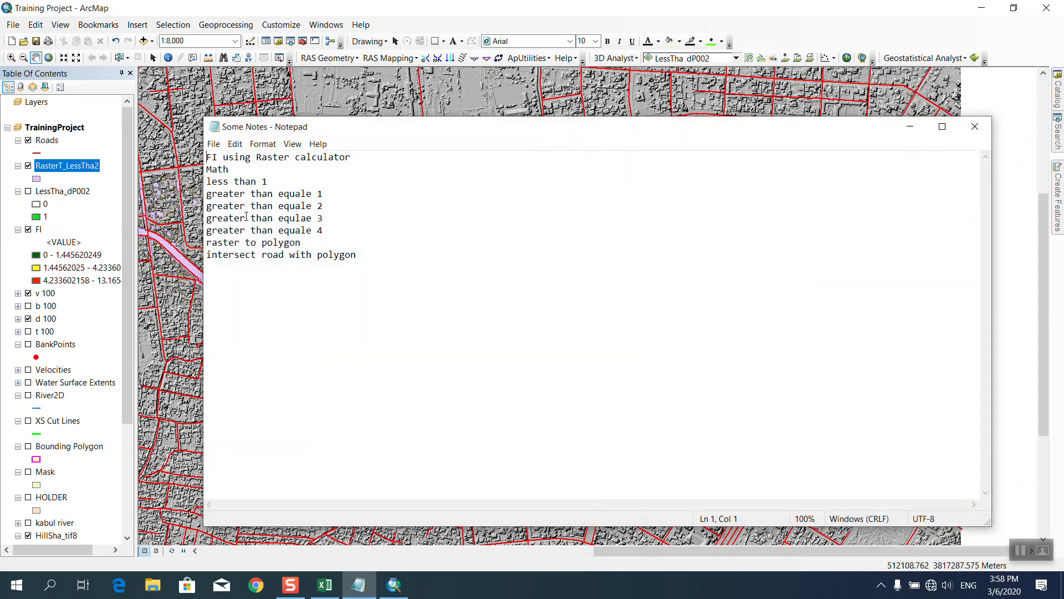
left_click(611, 110)
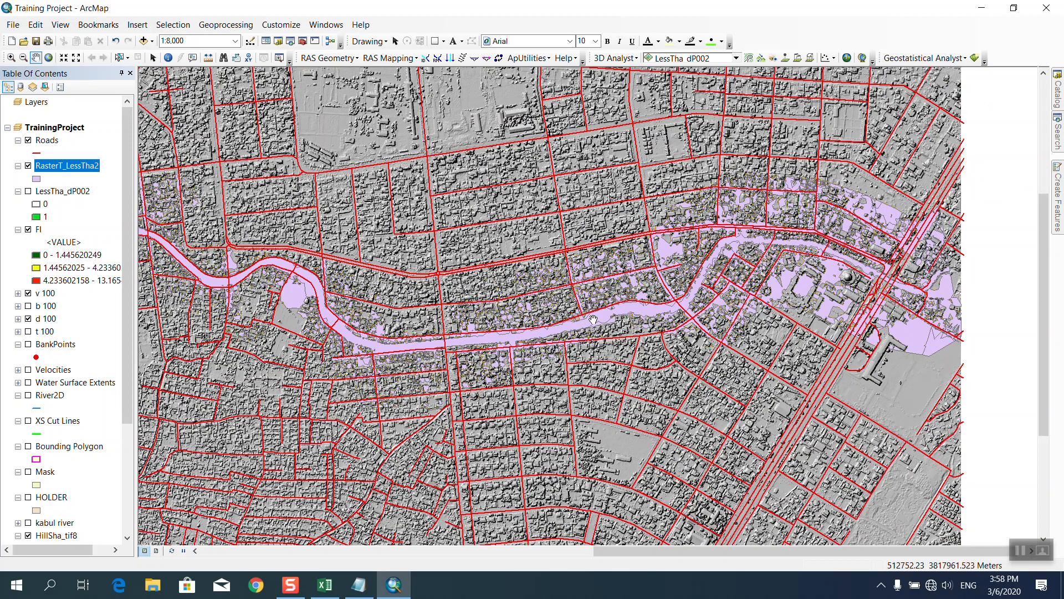
mouse_move(1060, 145)
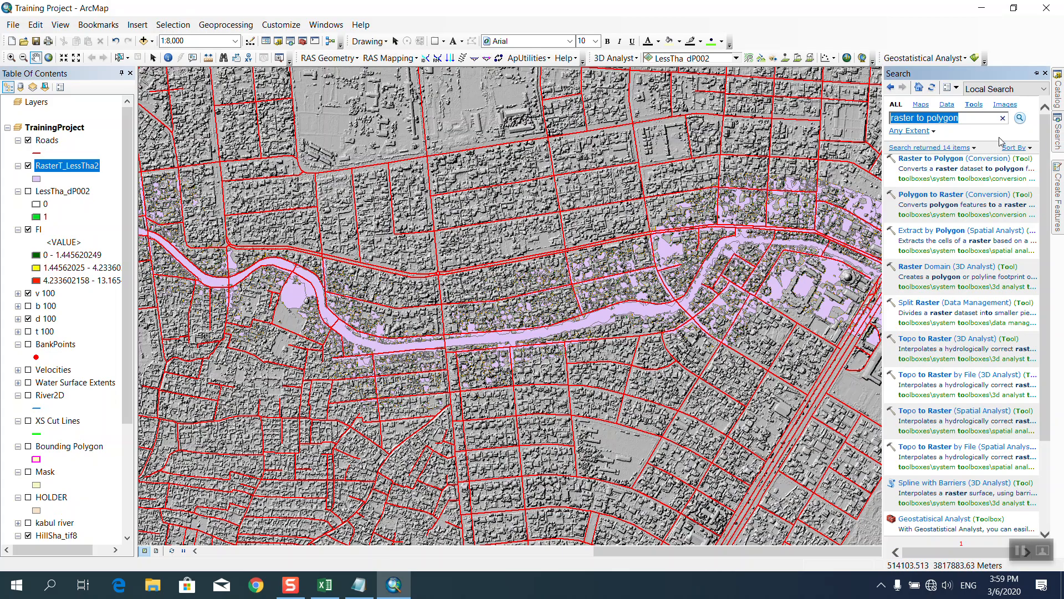
Intersect Roads with RasterT_LessTha2, joining ALL attributes, to create Roads_Intersect.
type("inter")
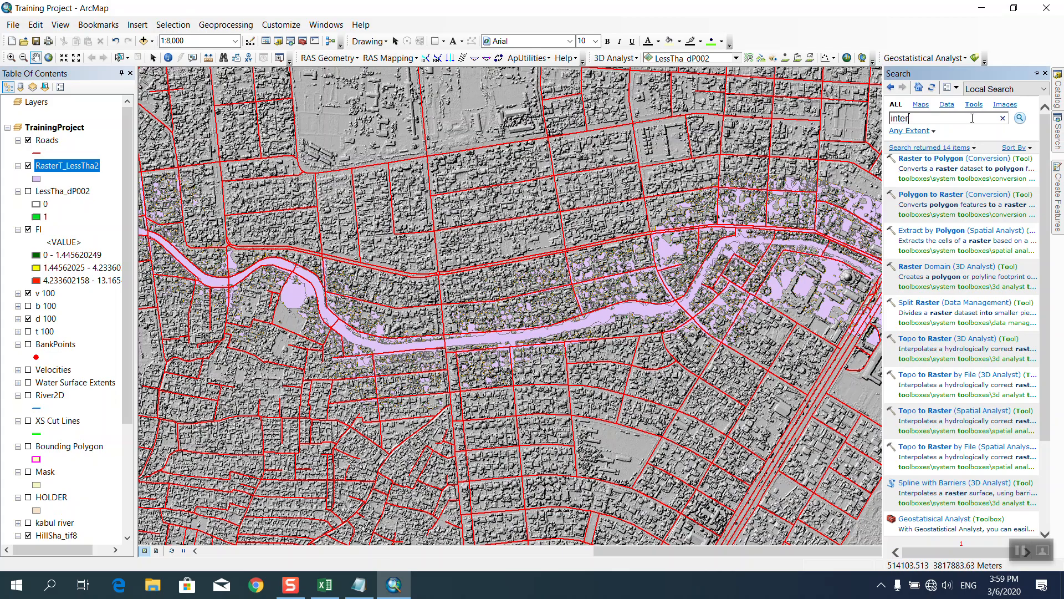
type("sect")
key("Return")
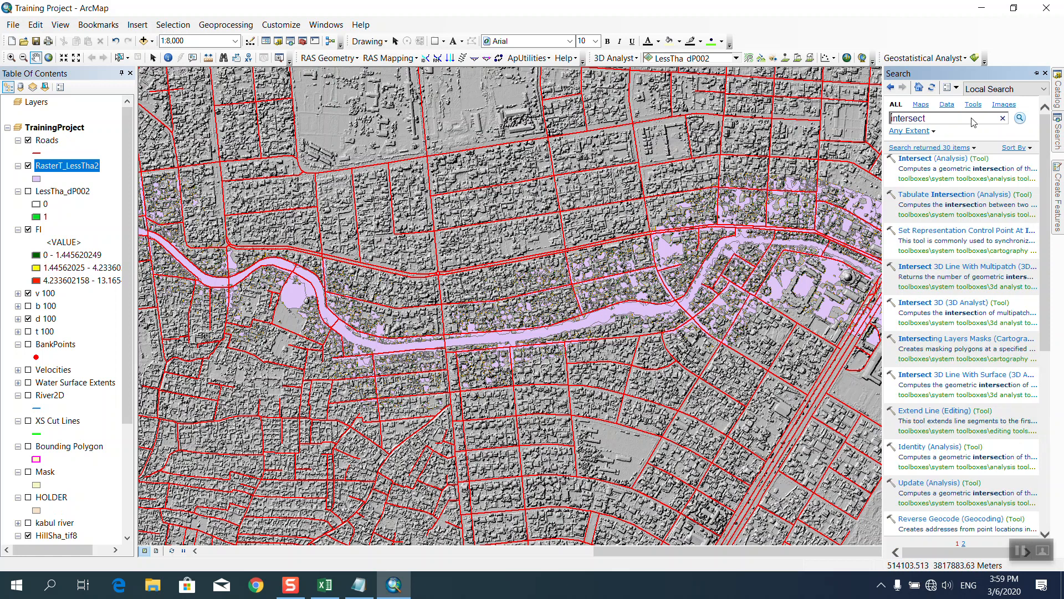
left_click(931, 159)
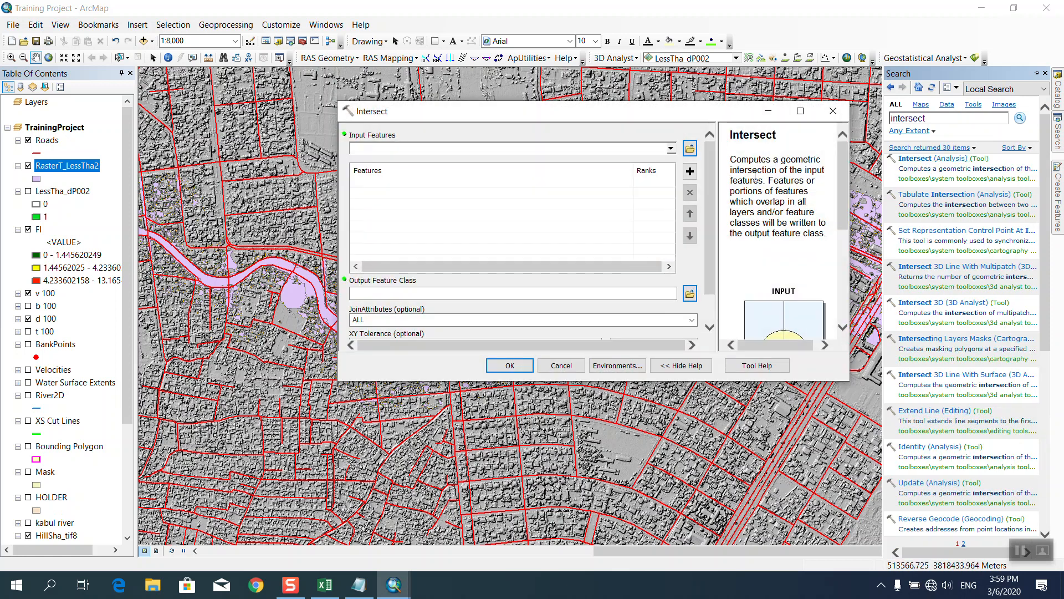
left_click(671, 148)
left_click(392, 166)
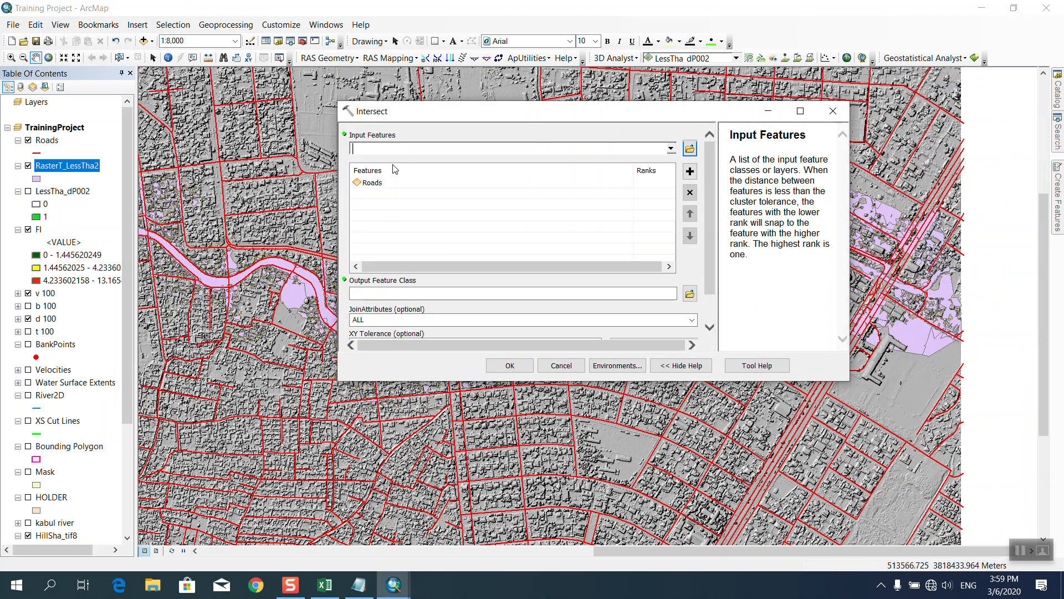
left_click(671, 148)
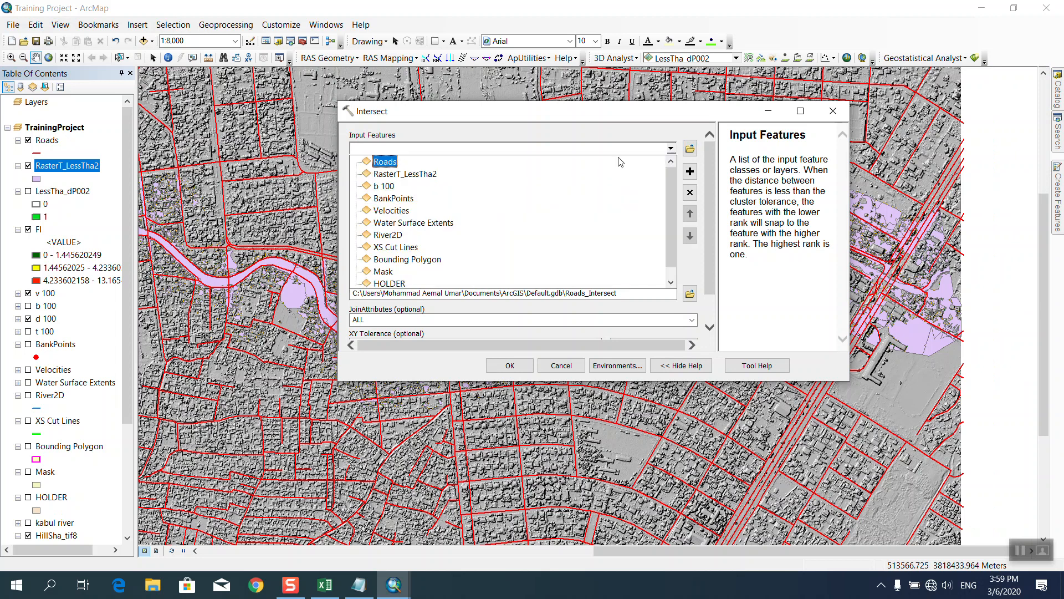
left_click(403, 174)
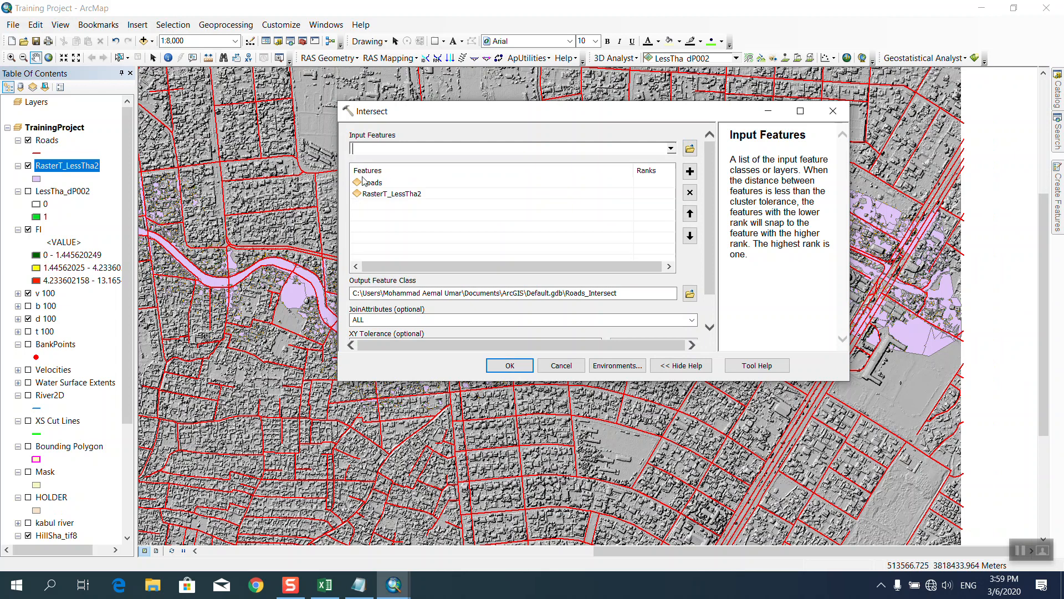
left_click(692, 320)
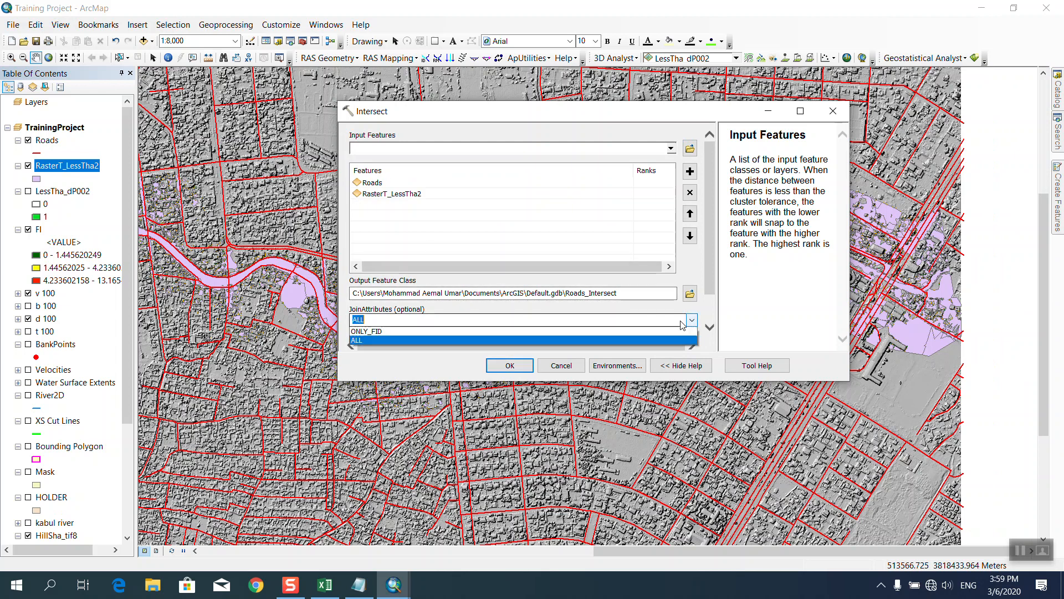
left_click(532, 121)
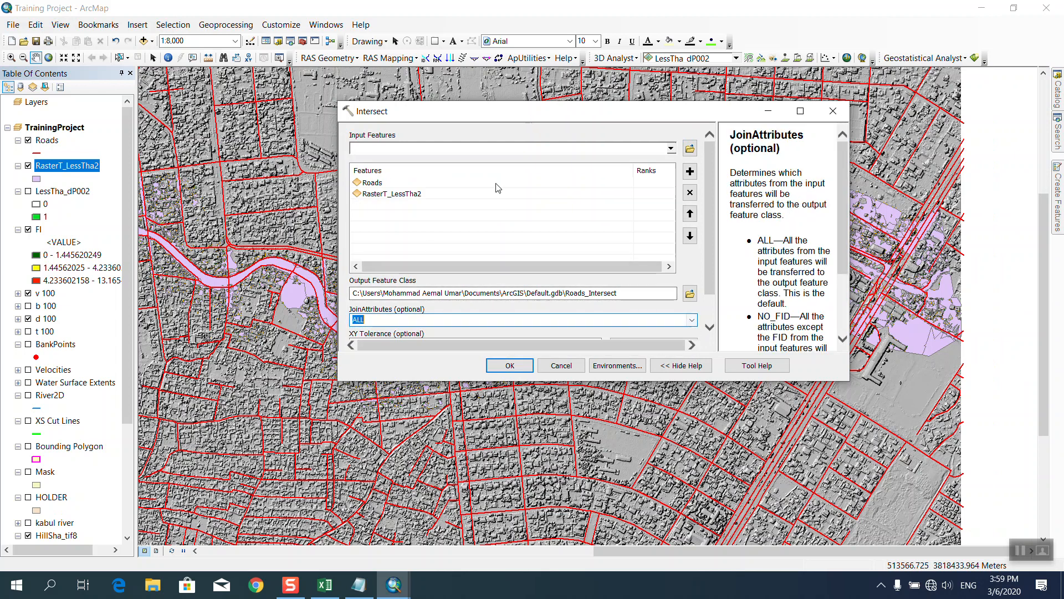
left_click(502, 366)
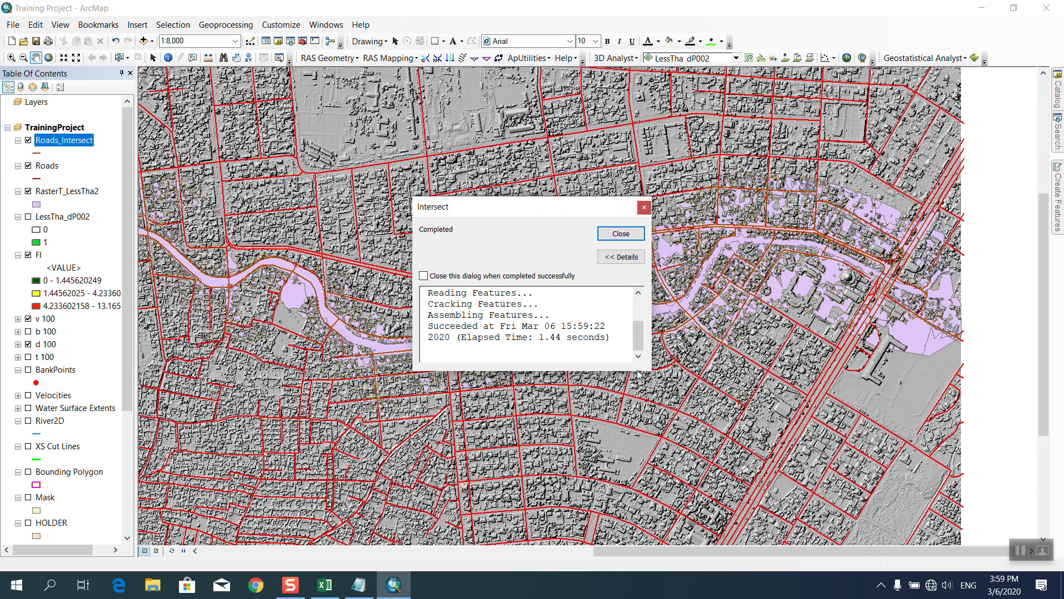
Dismiss the intersect message, hide Roads, and draw Roads_Intersect as thicker lime-green lines.
left_click(609, 236)
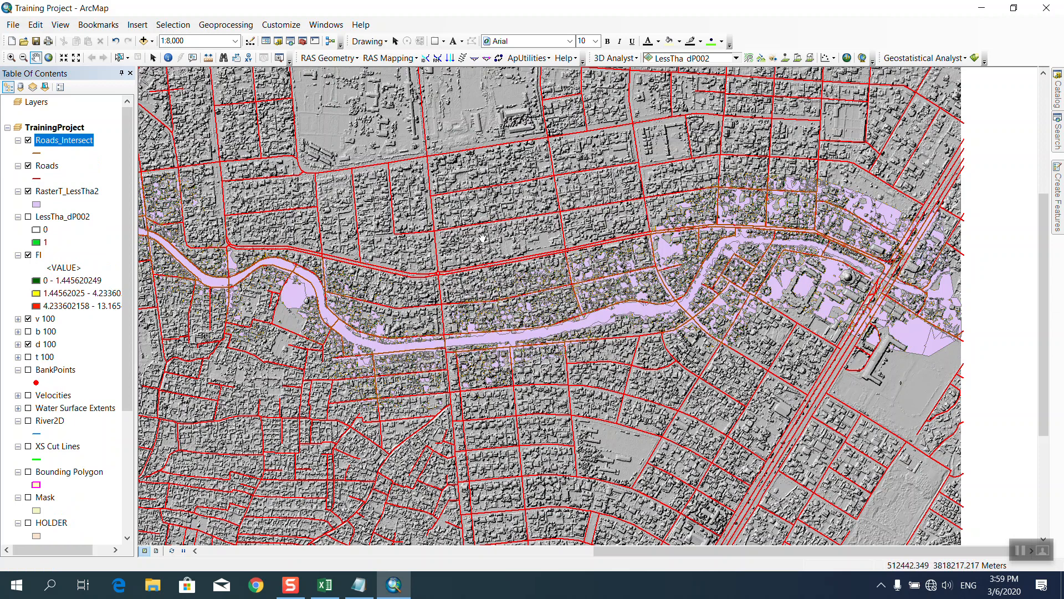
left_click(29, 166)
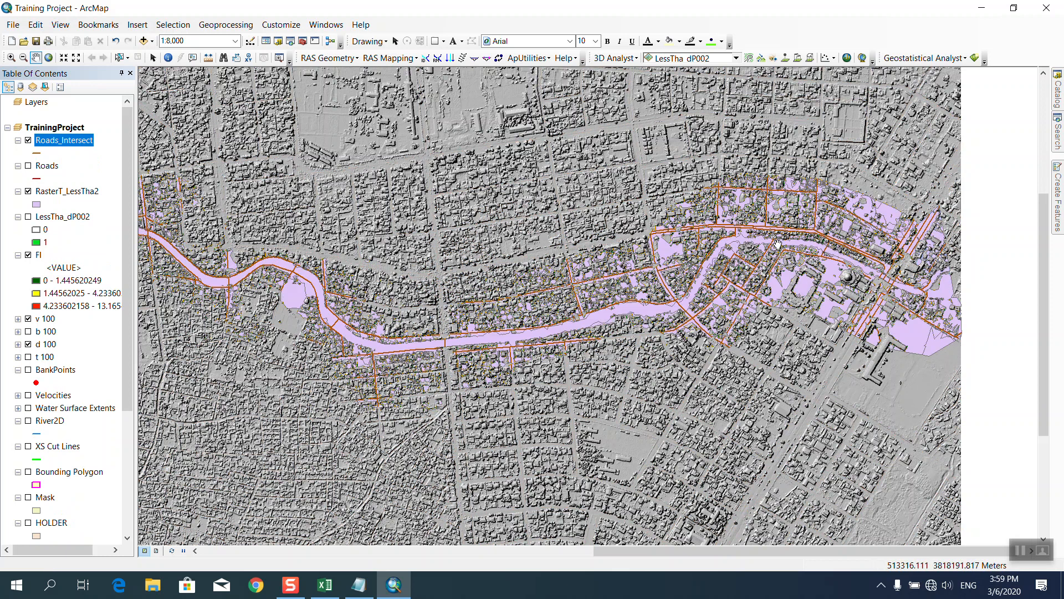
left_click(38, 153)
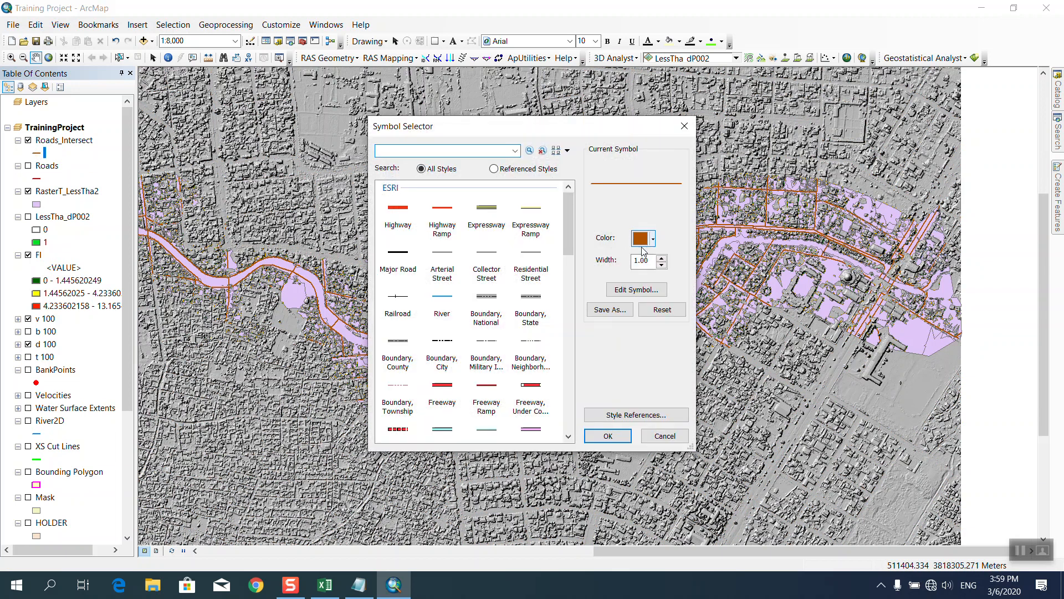
left_click(653, 239)
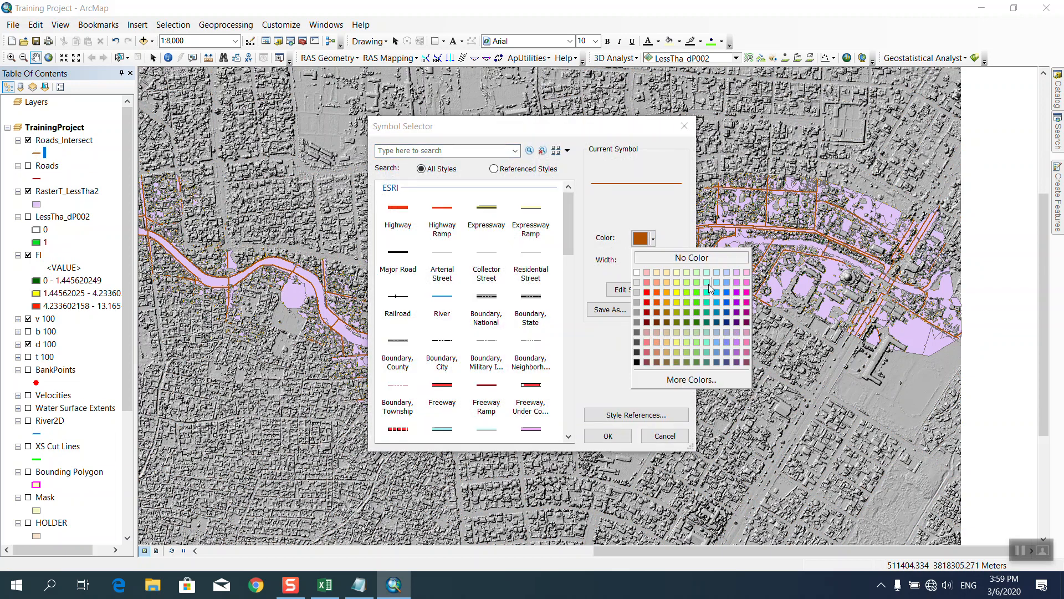
left_click(688, 294)
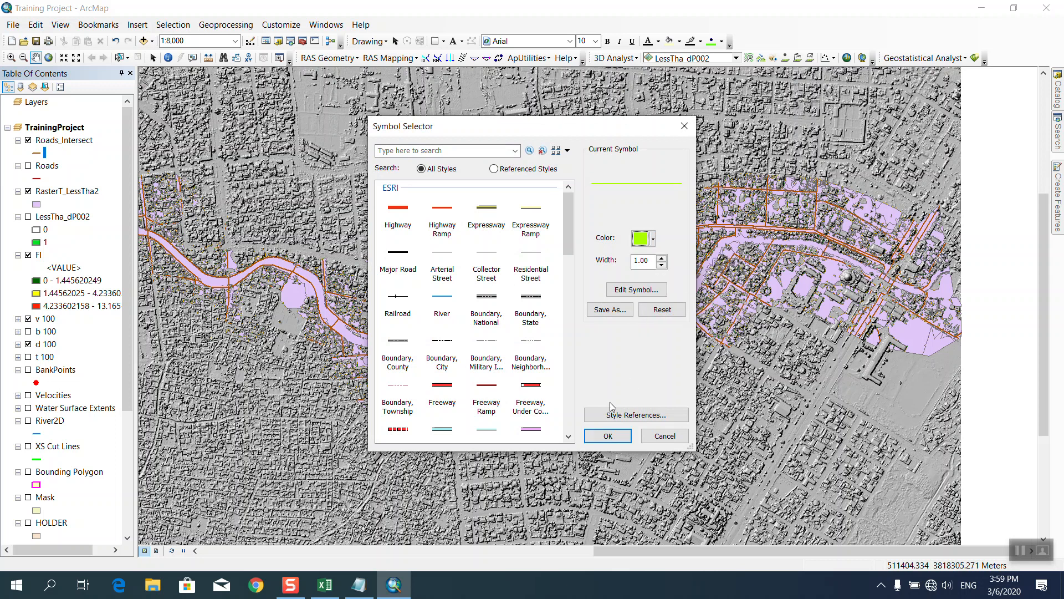
left_click(608, 436)
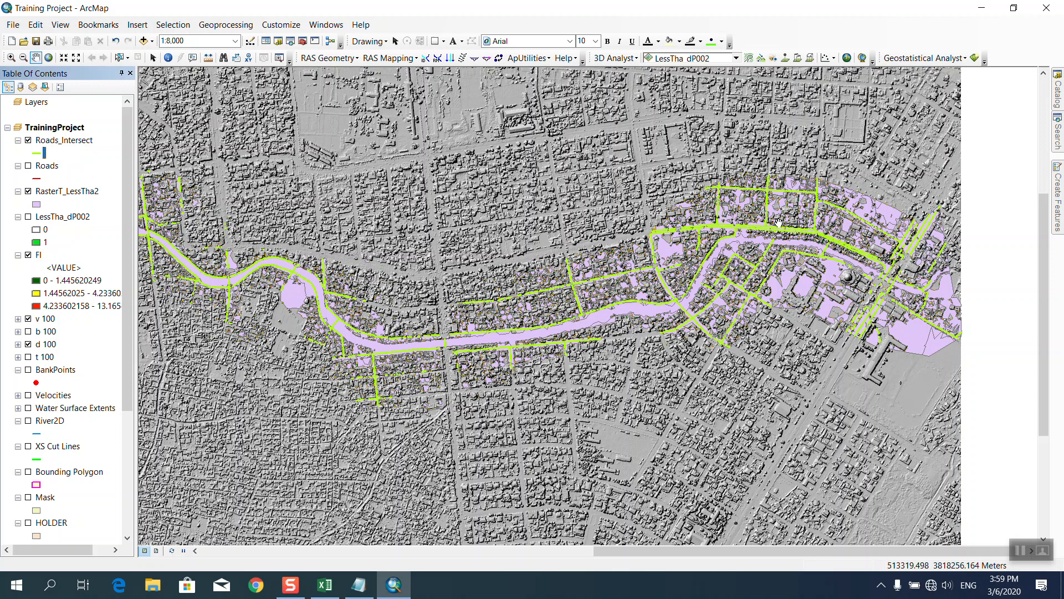
Pan west, then browse the Roads_Intersect attribute table and close it.
left_click_drag(779, 222, 978, 211)
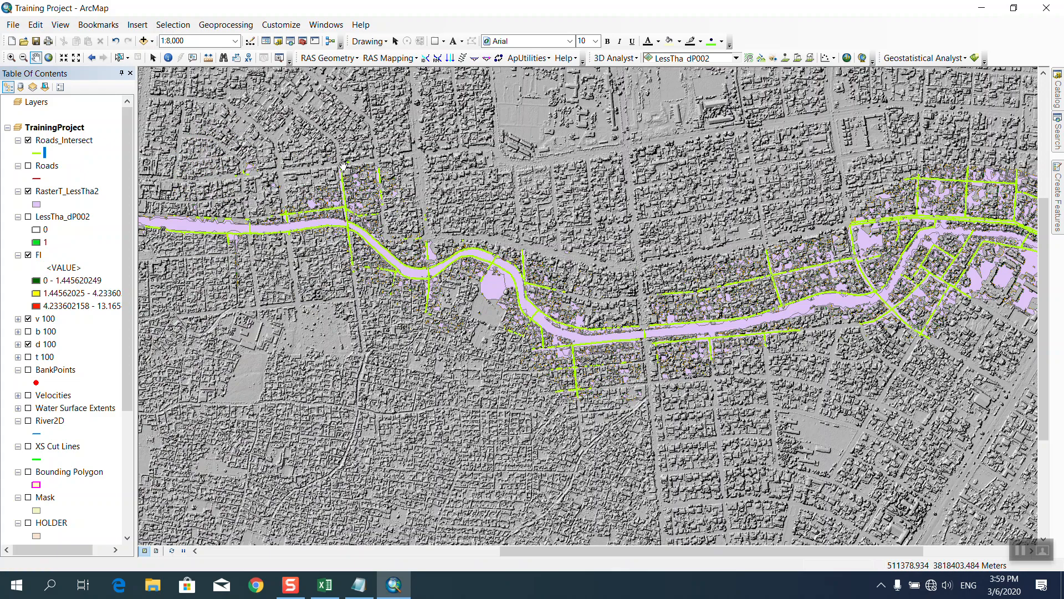
right_click(58, 142)
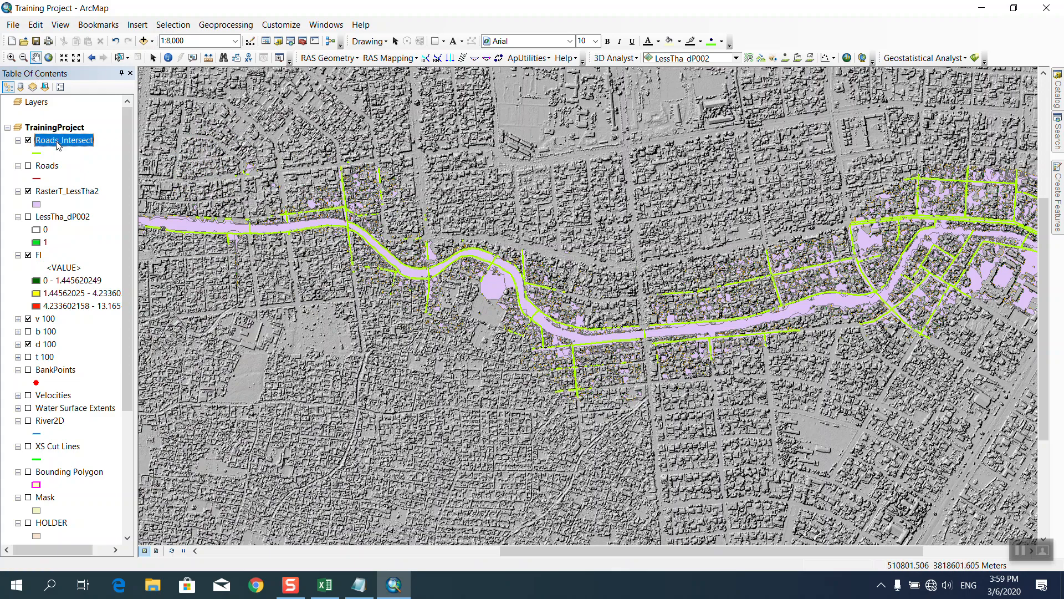
left_click(92, 180)
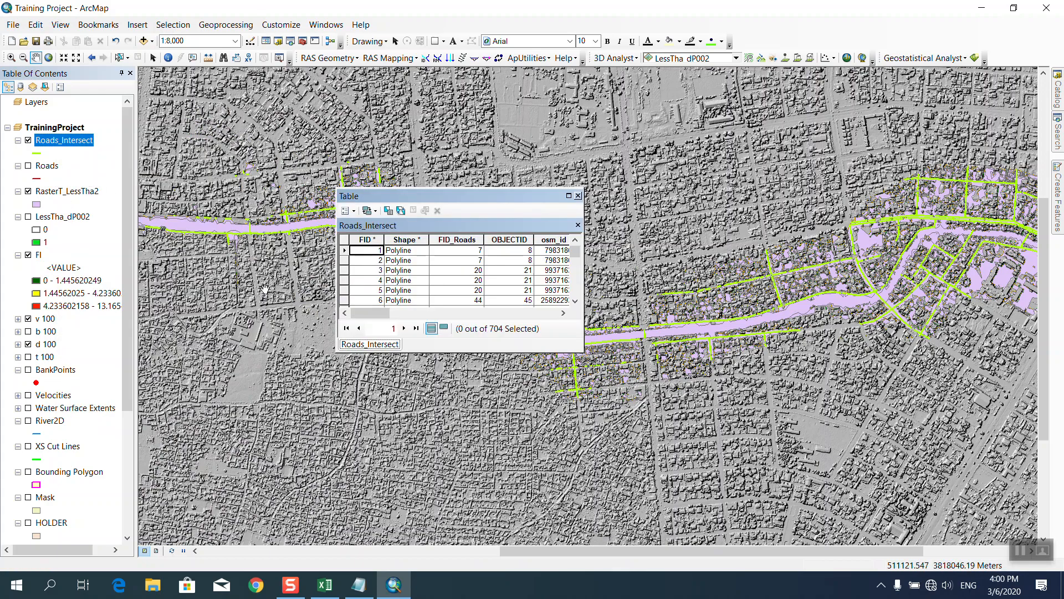
left_click_drag(373, 316, 541, 316)
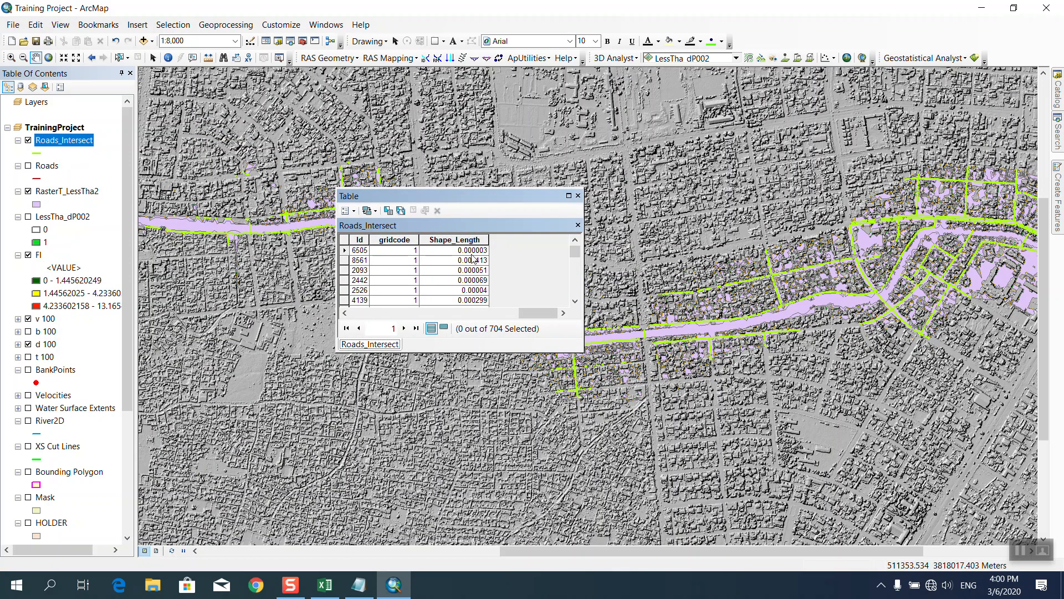
scroll(463, 277, "down", 6)
scroll(454, 283, "down", 6)
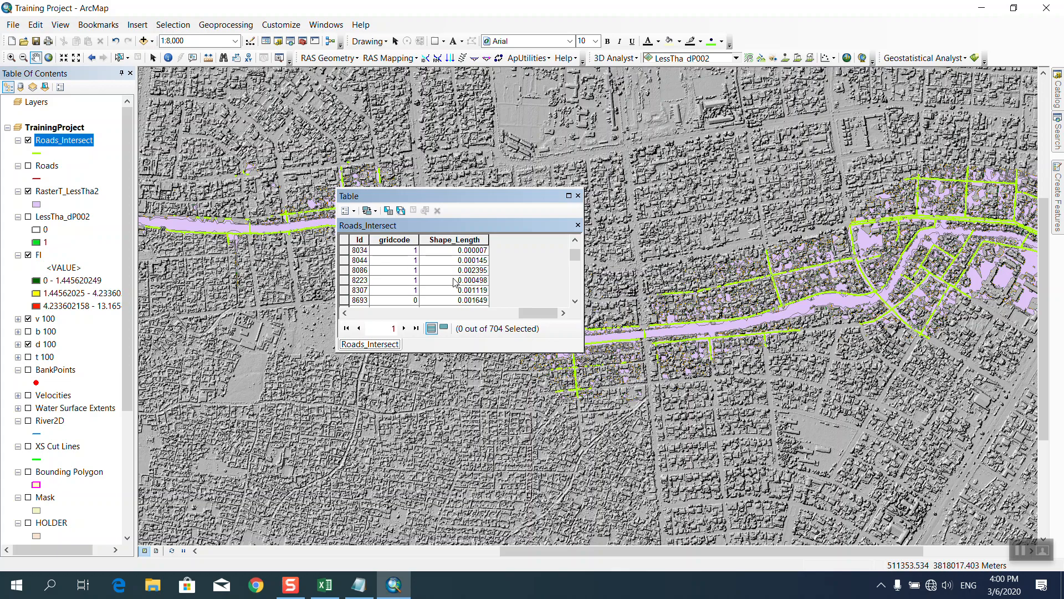
left_click_drag(552, 313, 391, 305)
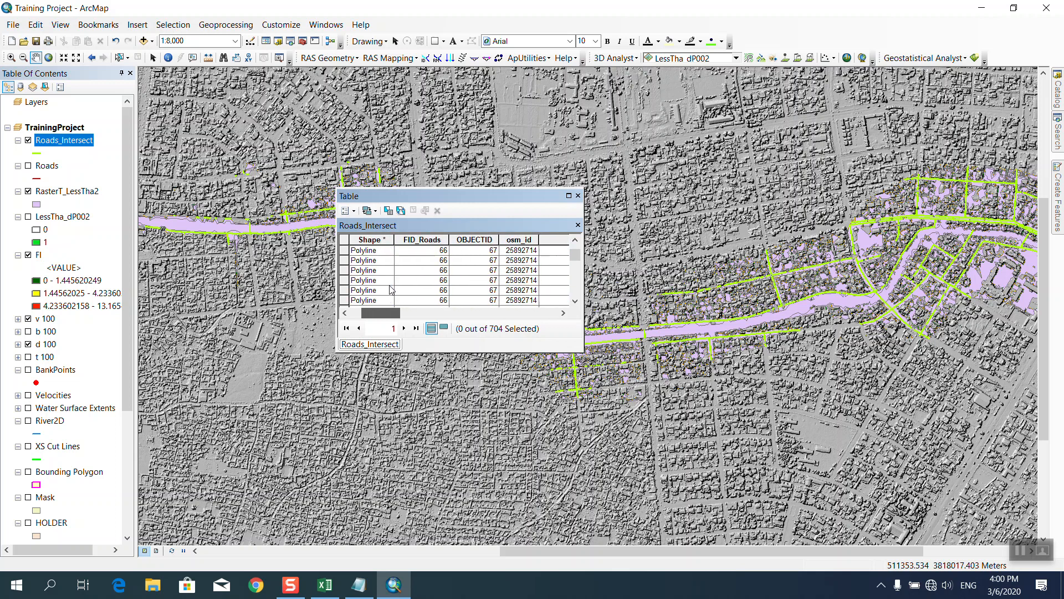
left_click(578, 195)
Look over the RasterT_LessTha2 attribute table and close it.
right_click(58, 193)
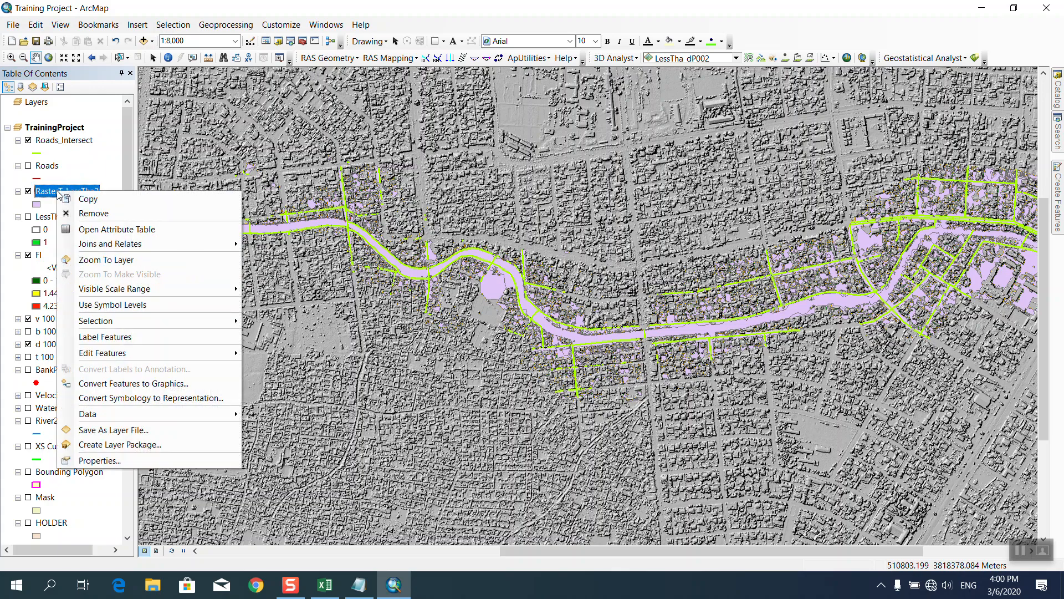
left_click(109, 230)
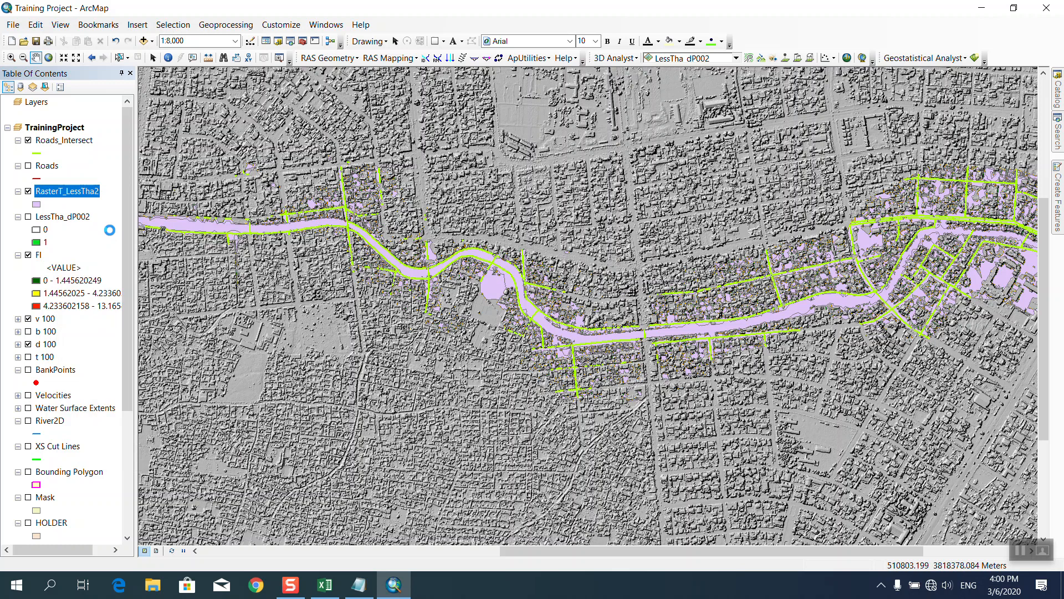
left_click_drag(440, 314, 509, 313)
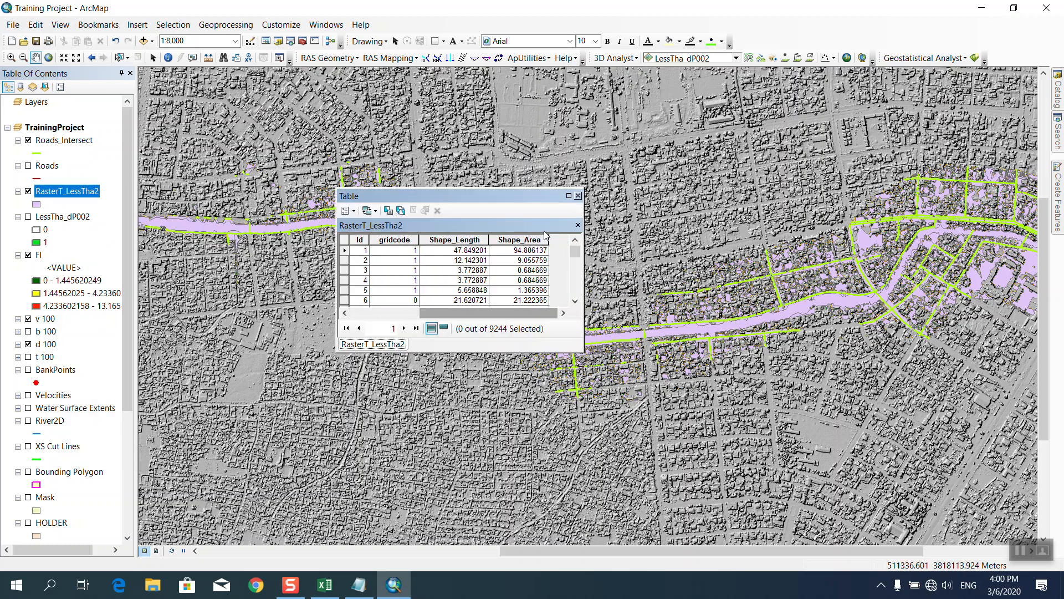
left_click(577, 195)
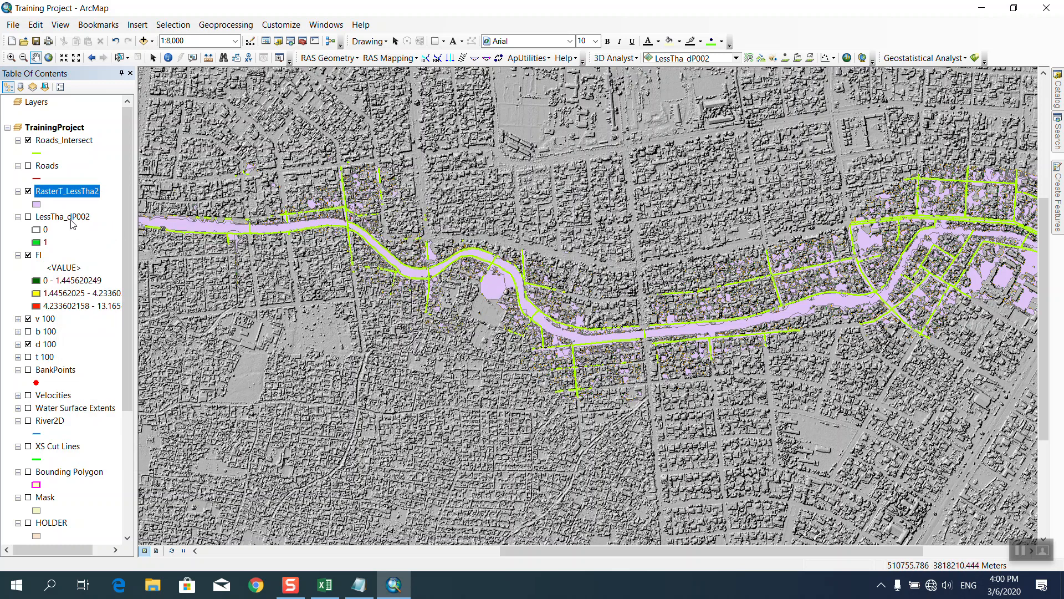
Check the cell count for value 1 in the LessTha_dP002 attribute table, then close it.
right_click(70, 219)
left_click(109, 258)
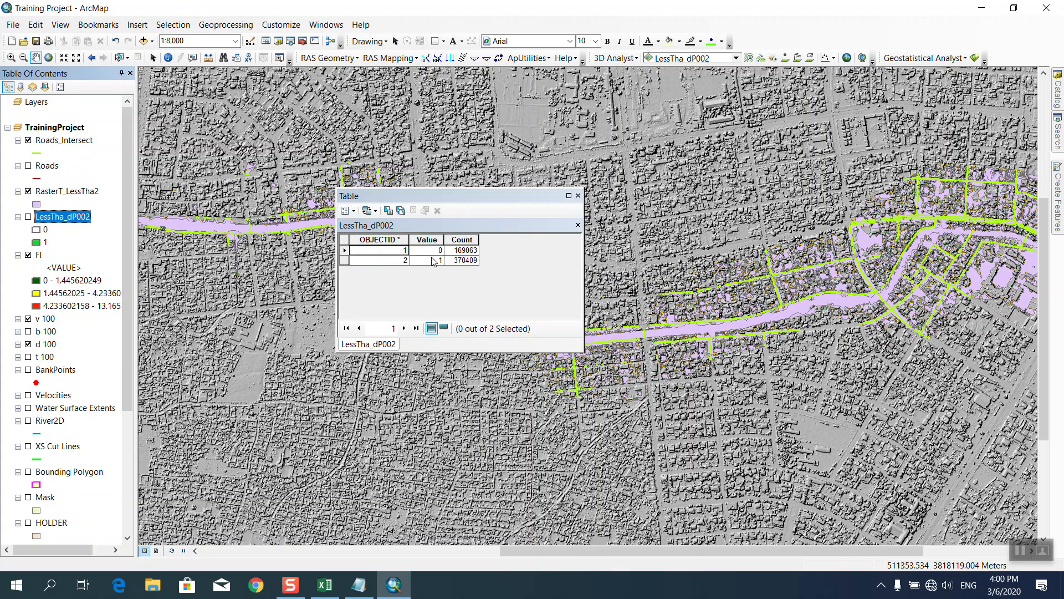
left_click(353, 260)
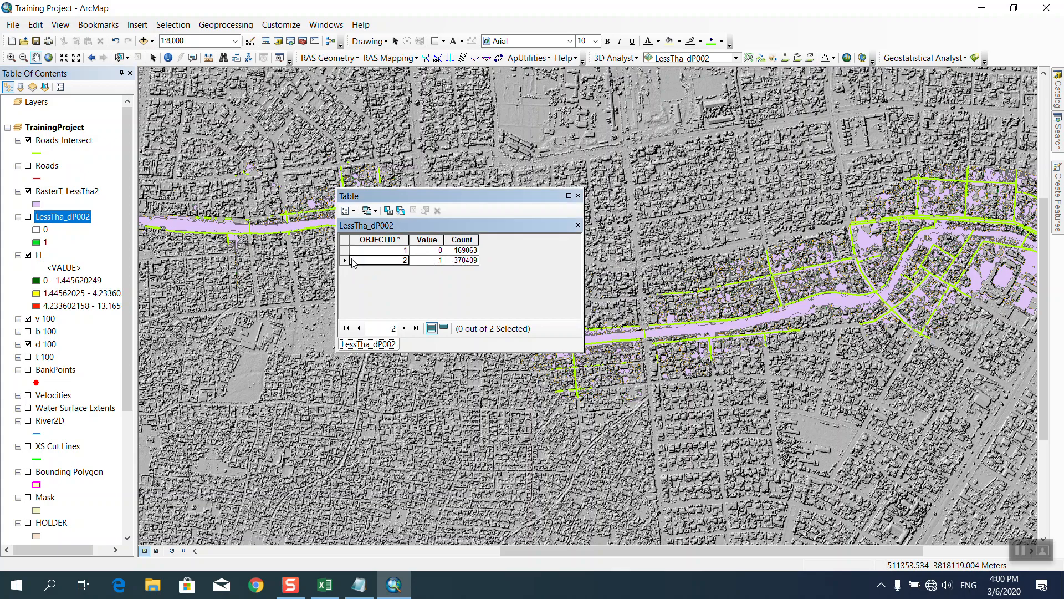
left_click(465, 260)
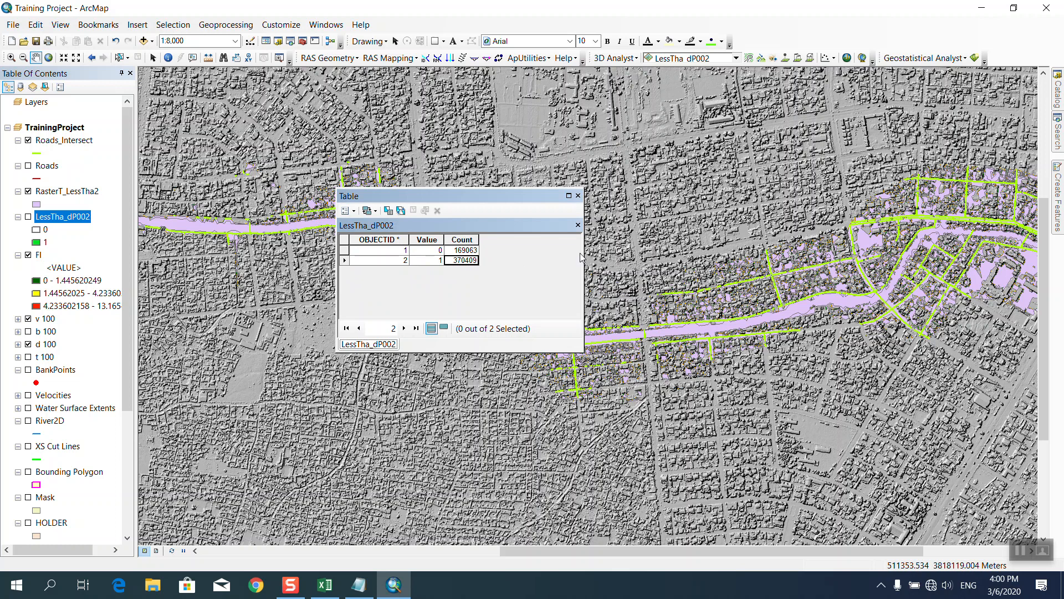
left_click(578, 195)
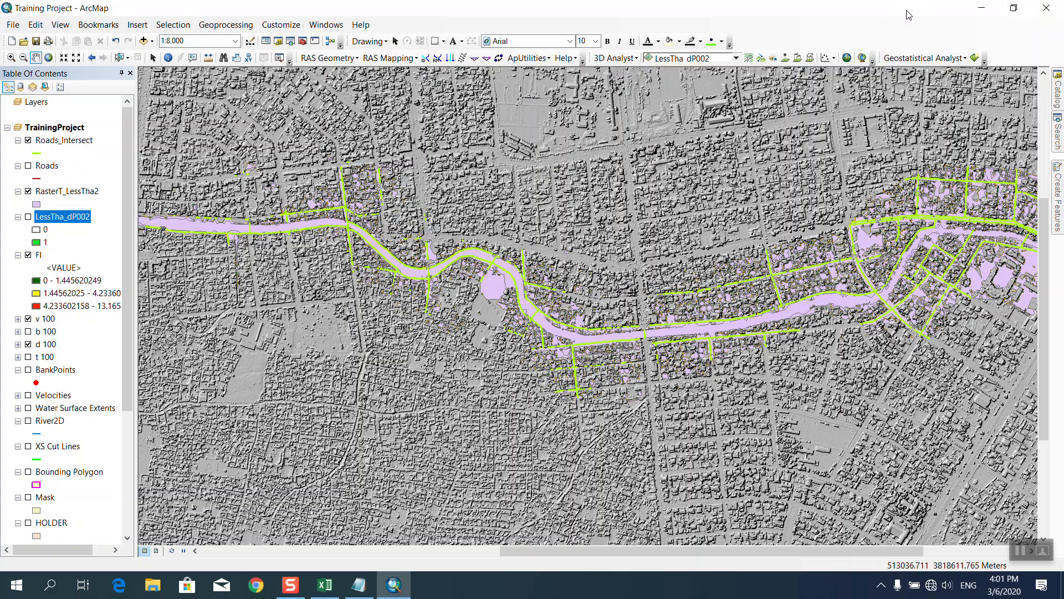
Open Greater Than Equal from Spatial Analyst > Math > Logical in the Catalog, reopening it once.
left_click(1058, 133)
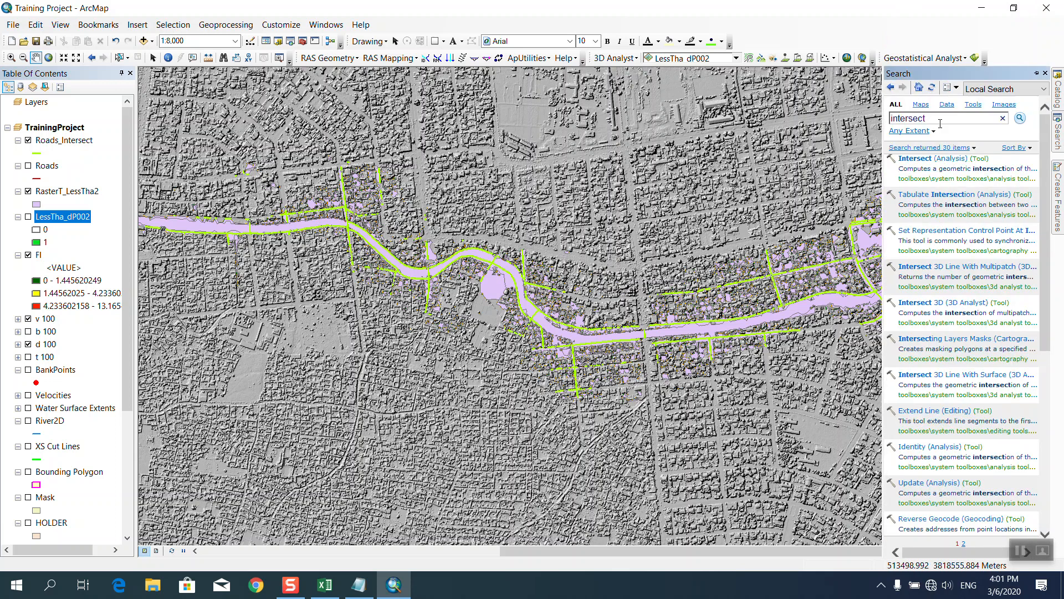
left_click(1058, 92)
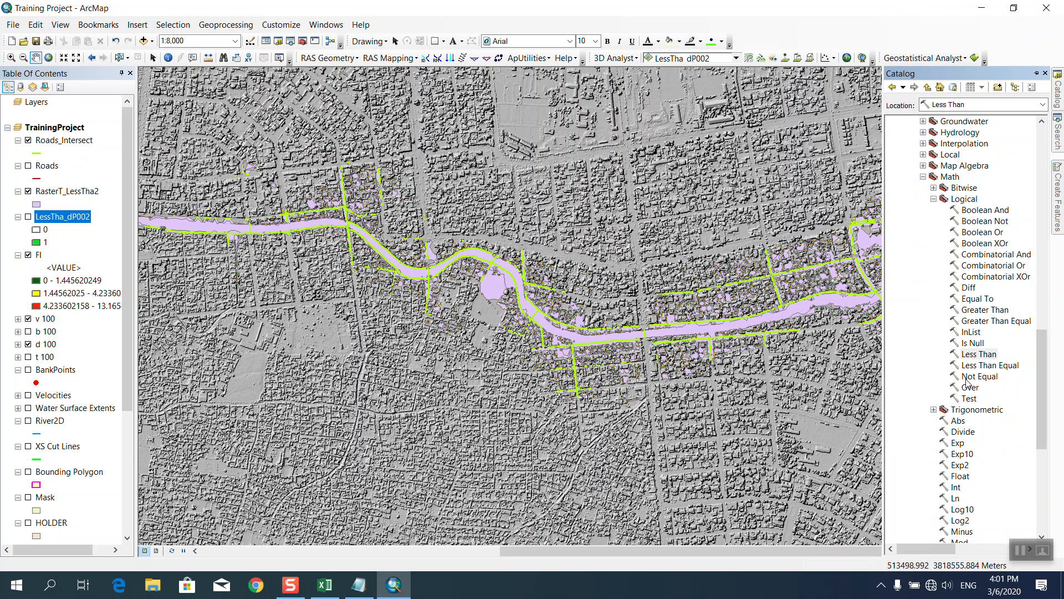
double_click(979, 321)
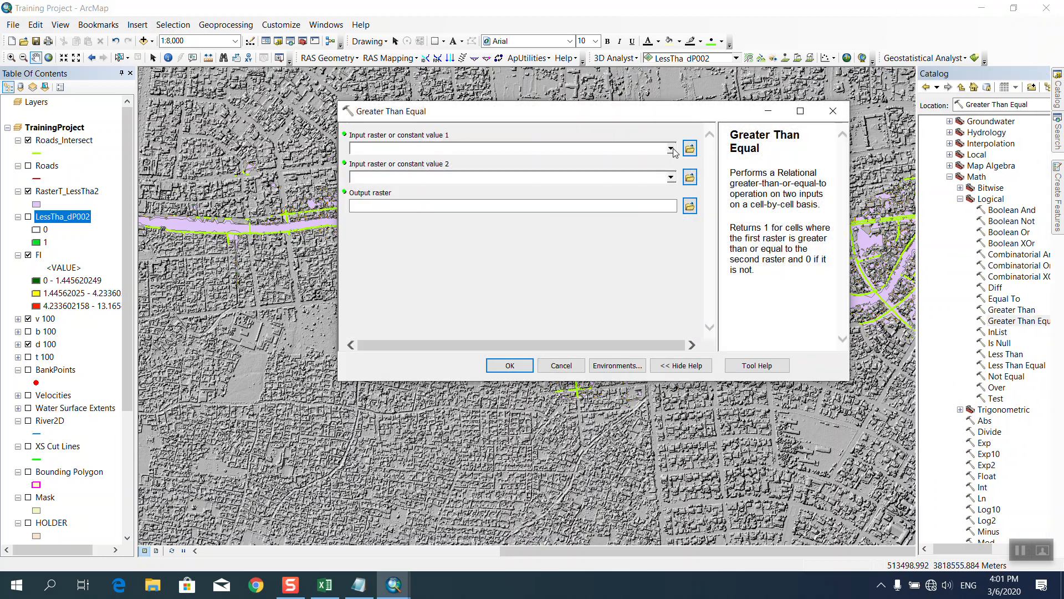
left_click(672, 148)
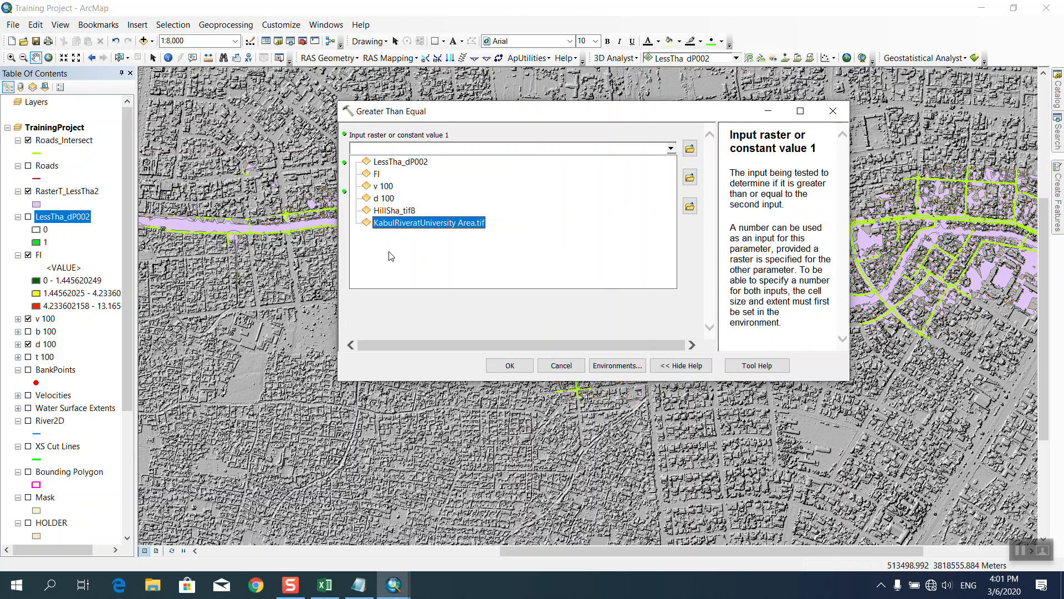
left_click(832, 111)
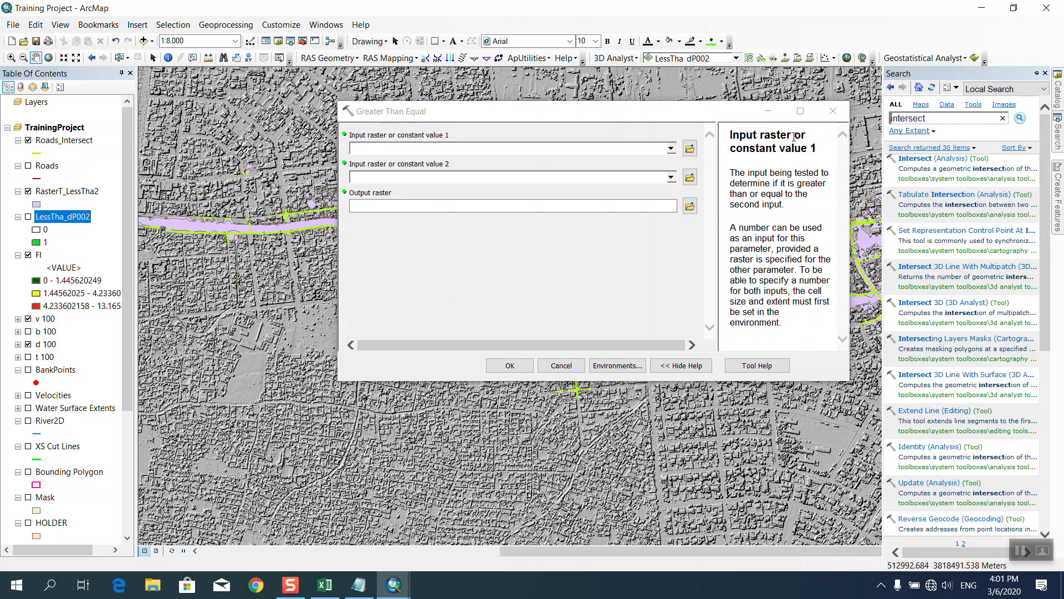
left_click(833, 111)
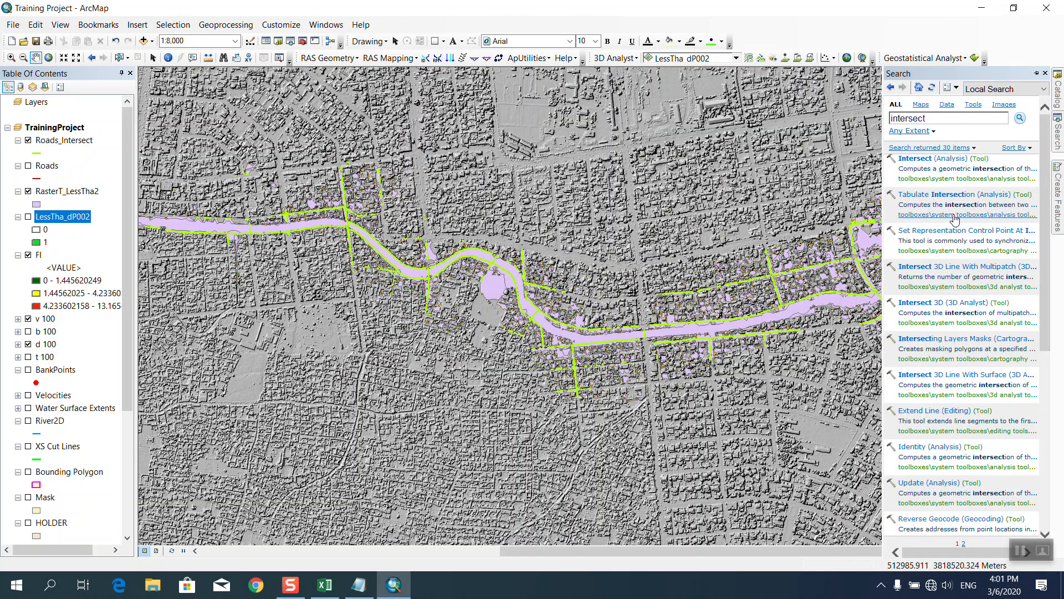
left_click(980, 138)
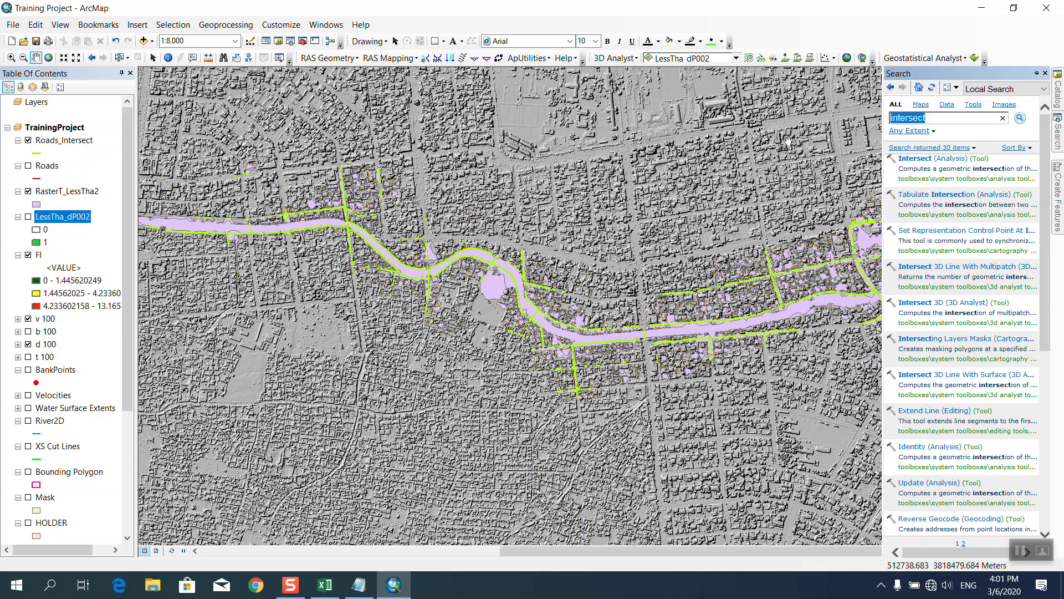
left_click(1059, 92)
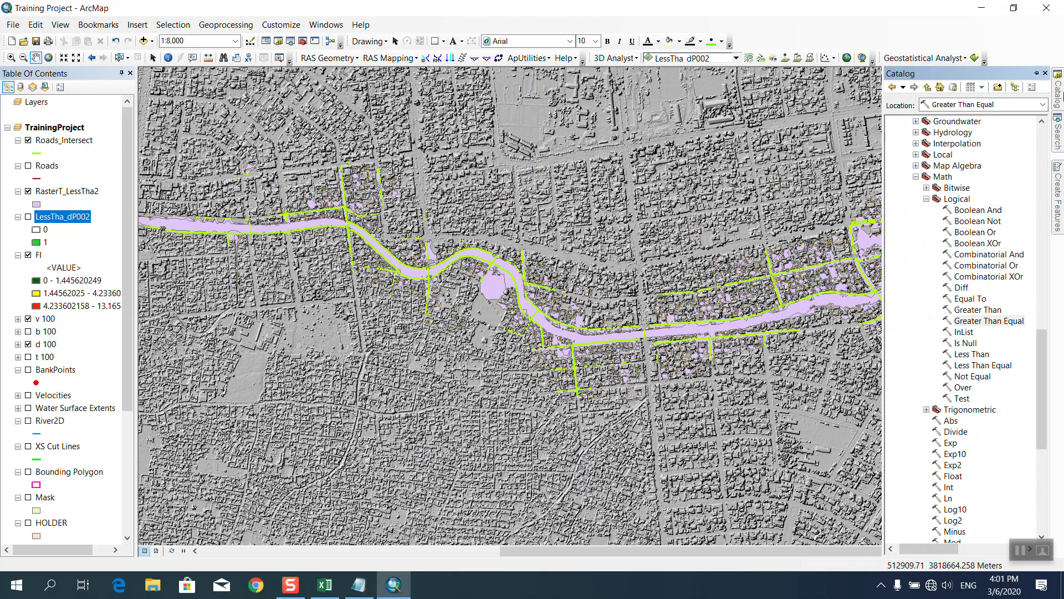
double_click(980, 326)
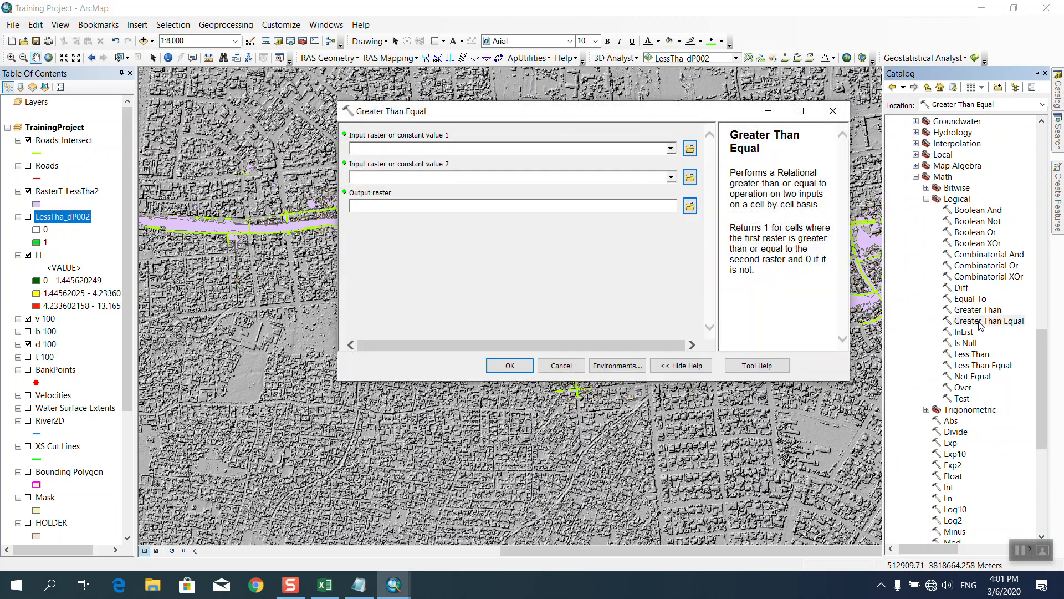
Run Greater Than Equal with d 100 as Input 1 and 2 as Input 2, outputting Greater_dP001.
left_click(671, 148)
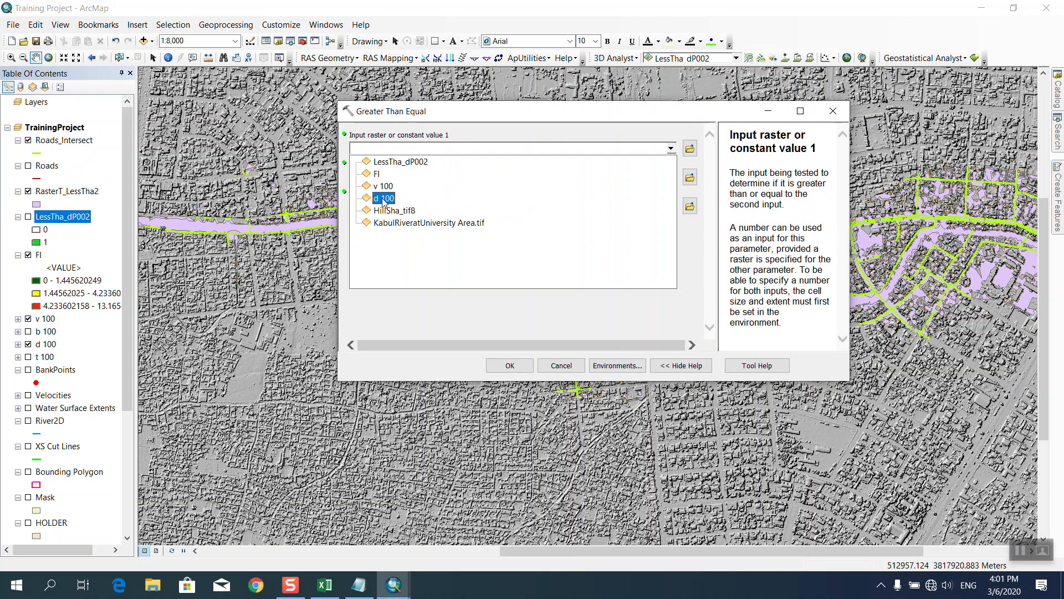
left_click(383, 199)
left_click(509, 179)
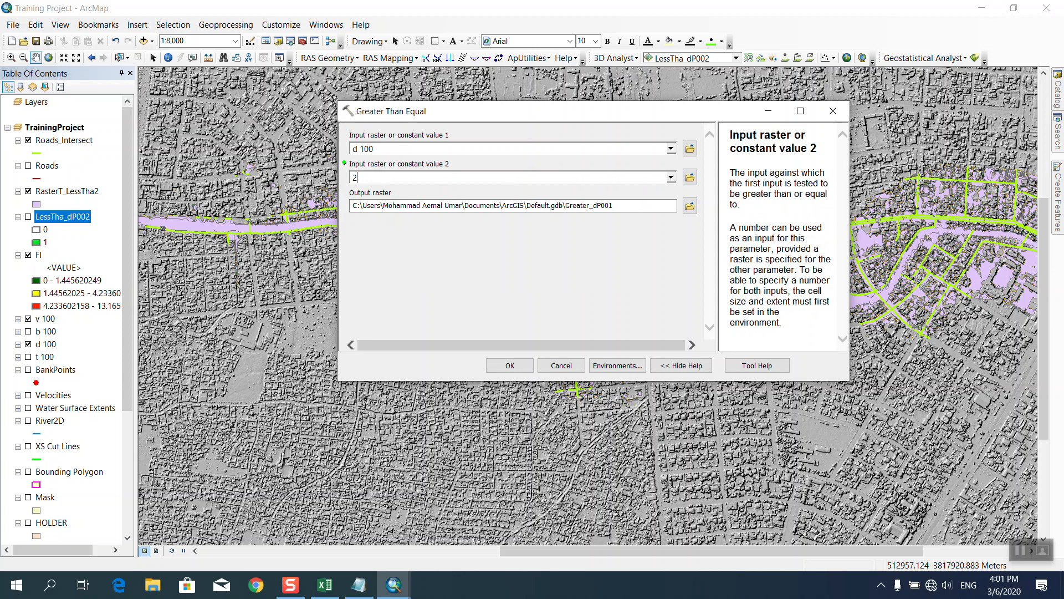
left_click(510, 365)
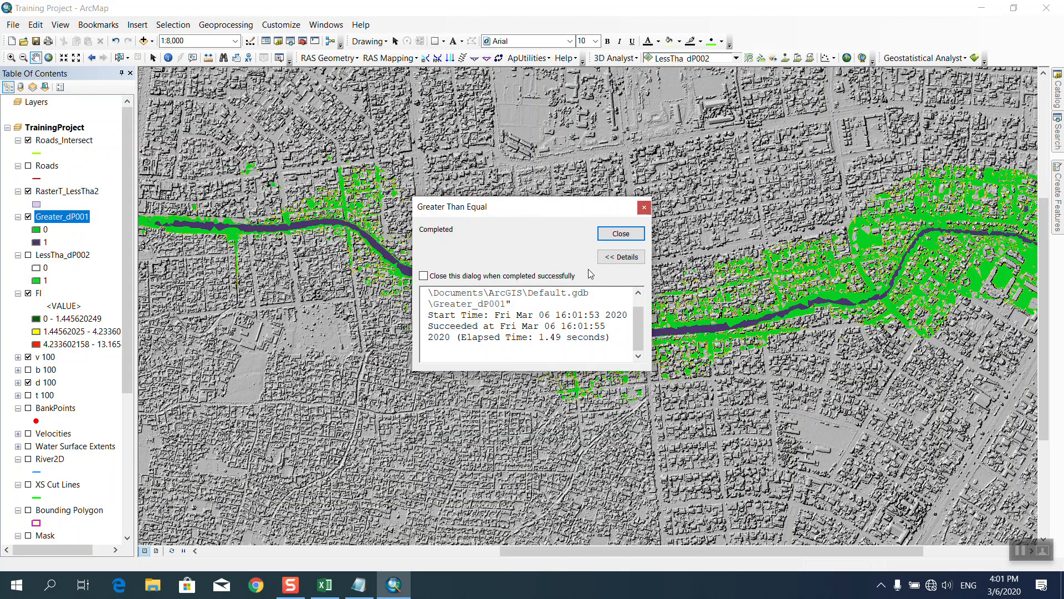
left_click(621, 233)
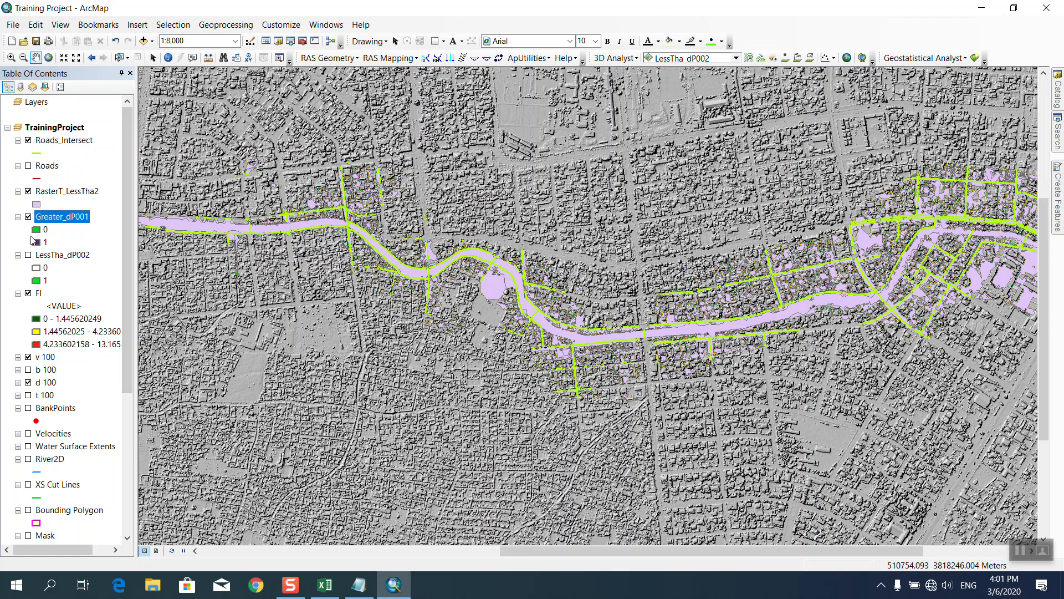
Make Greater_dP001's 0 class hollow.
double_click(36, 230)
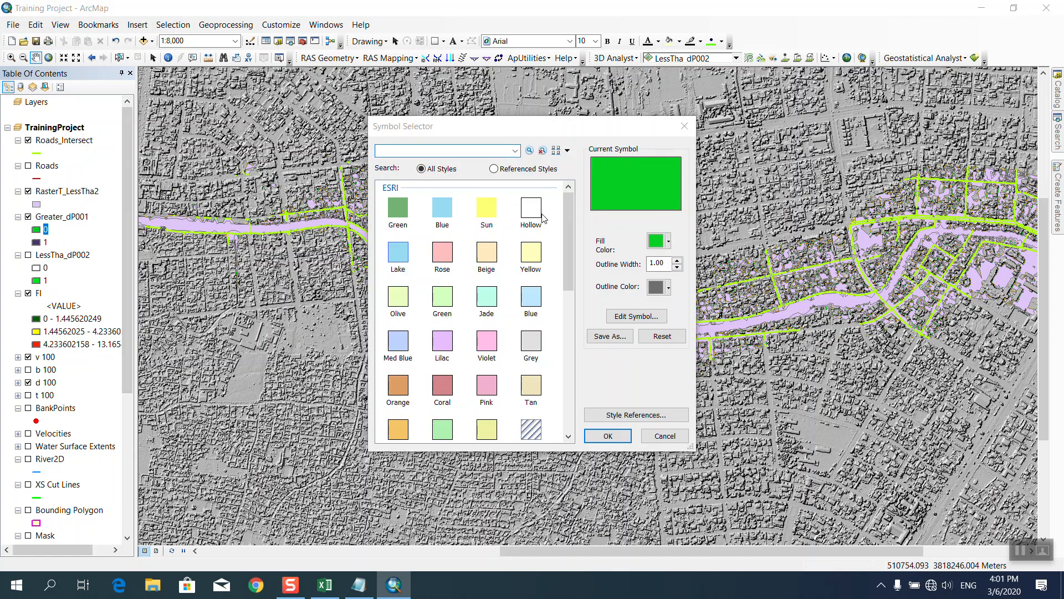
left_click(531, 209)
left_click(608, 436)
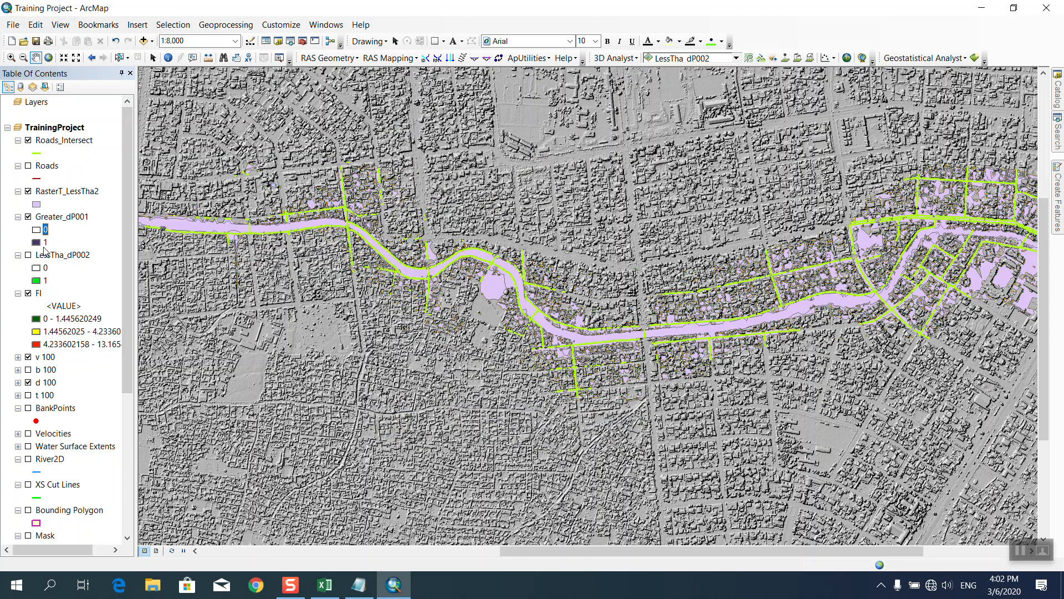
Fill the 1 class yellow and move Greater_dP001 above RasterT_LessTha2.
double_click(36, 243)
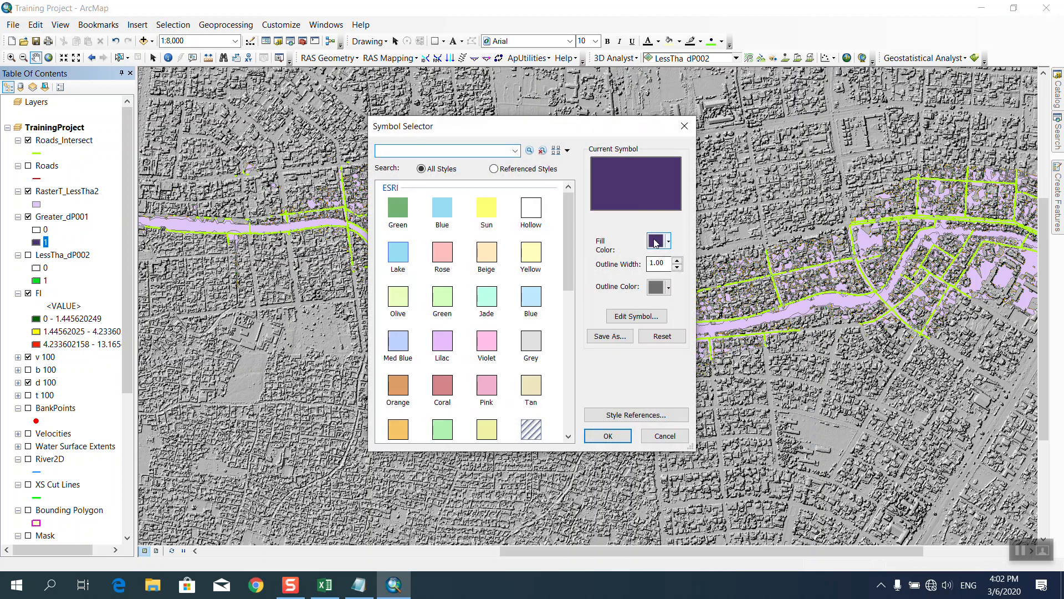
left_click(669, 241)
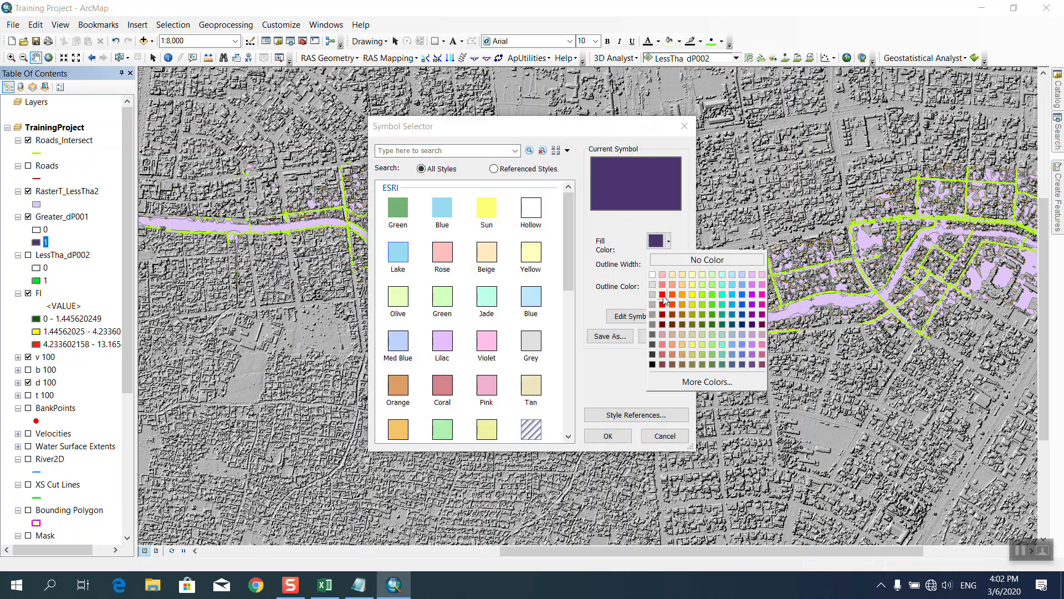
left_click(693, 294)
left_click(608, 436)
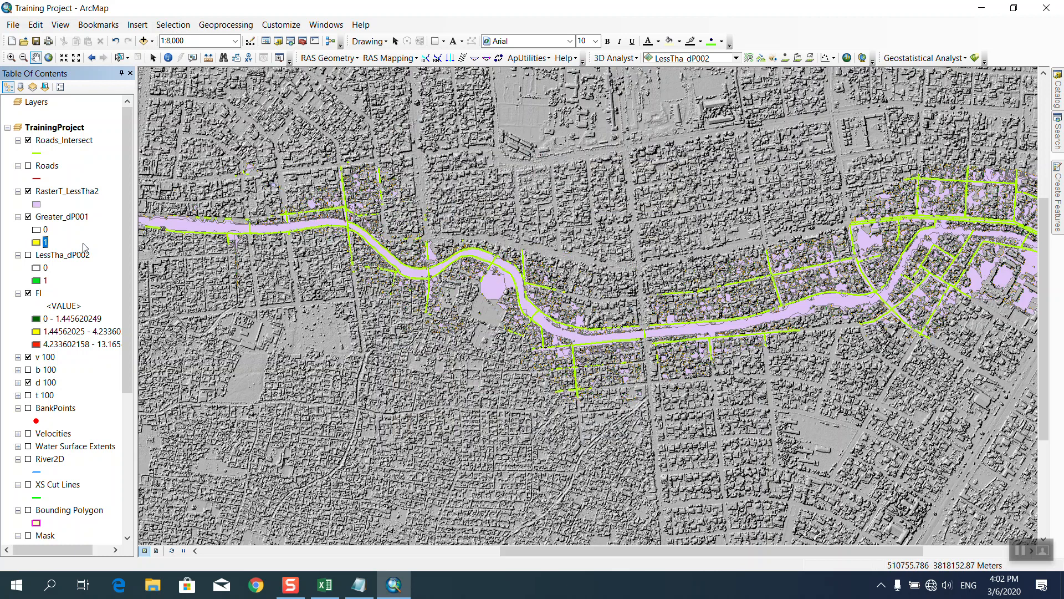
left_click_drag(61, 220, 63, 185)
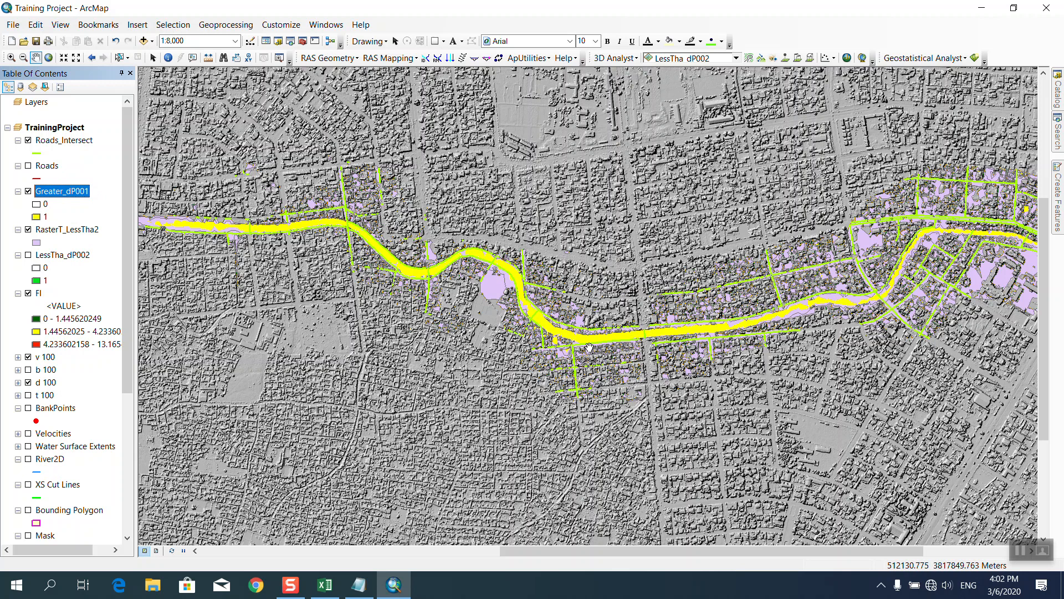
Zoom to 1:4,000 and pan the view repeatedly westward along the river.
scroll(590, 348, "down", 5)
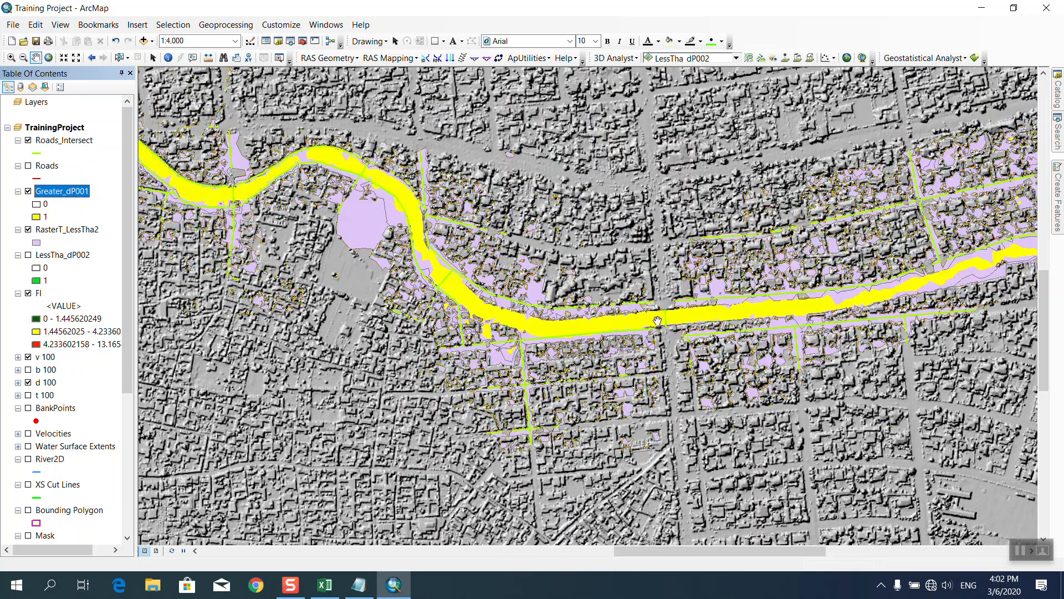
left_click_drag(255, 254, 716, 334)
left_click_drag(389, 174, 822, 285)
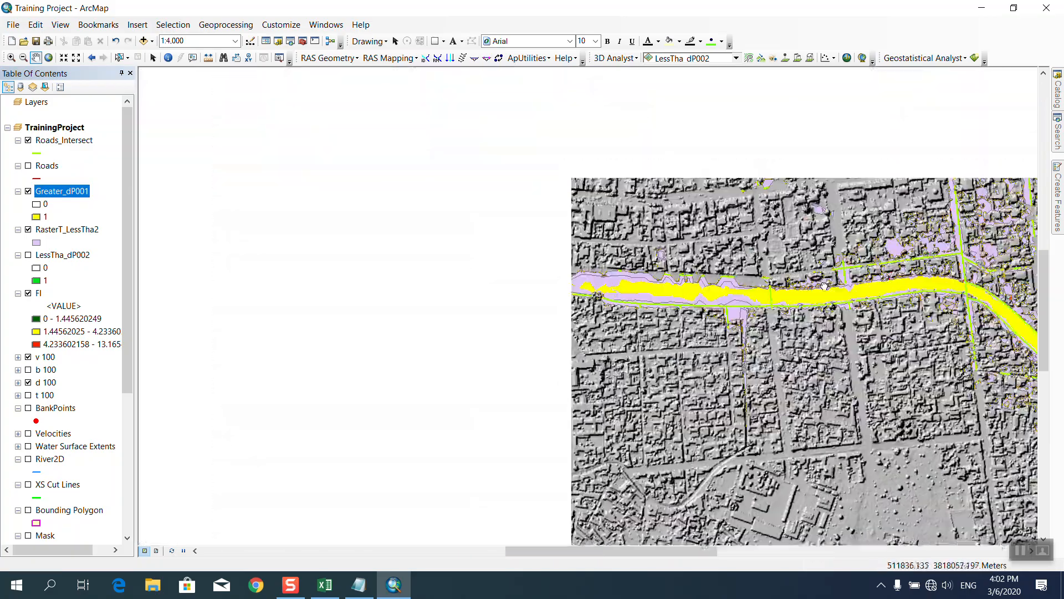
left_click_drag(375, 197, 687, 364)
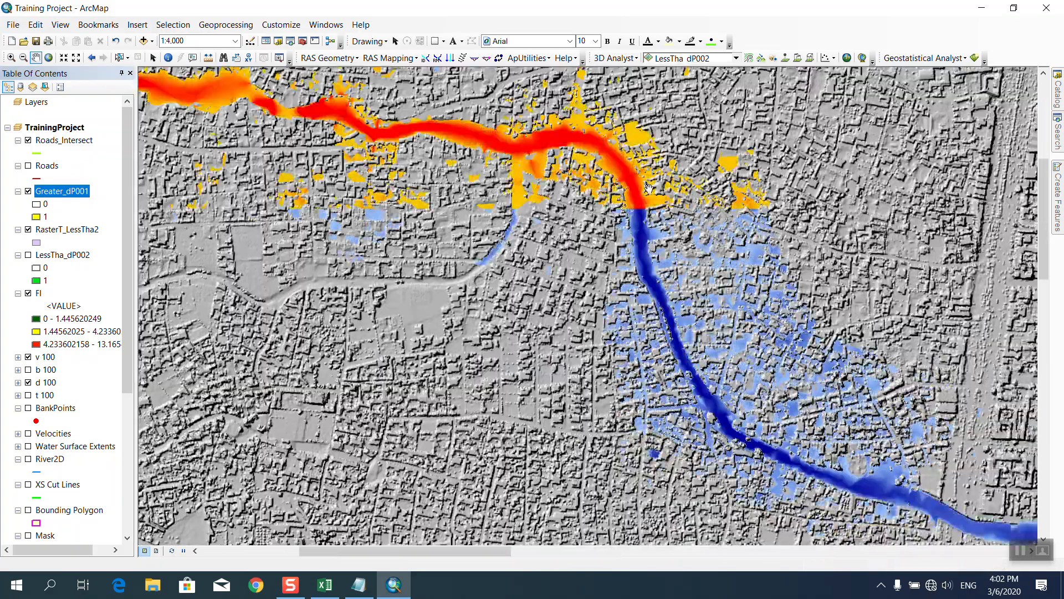
Pan right and down to center the yellow deep-flood stretch of the river.
left_click_drag(326, 114, 627, 272)
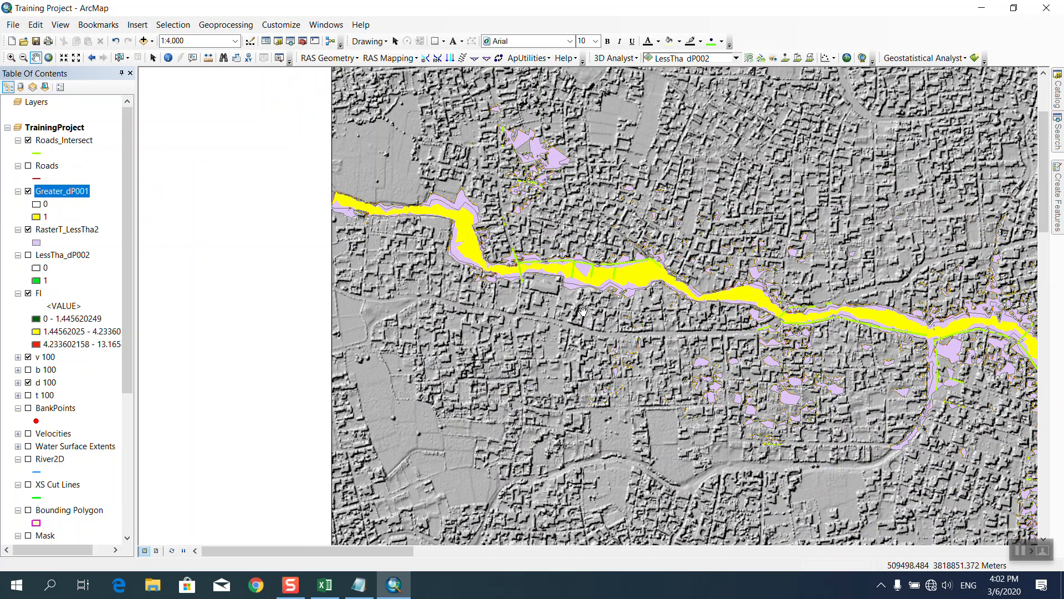
Search tools for 'raster to polygon', fixing the typo, and open Raster to Polygon (Conversion).
left_click(1059, 133)
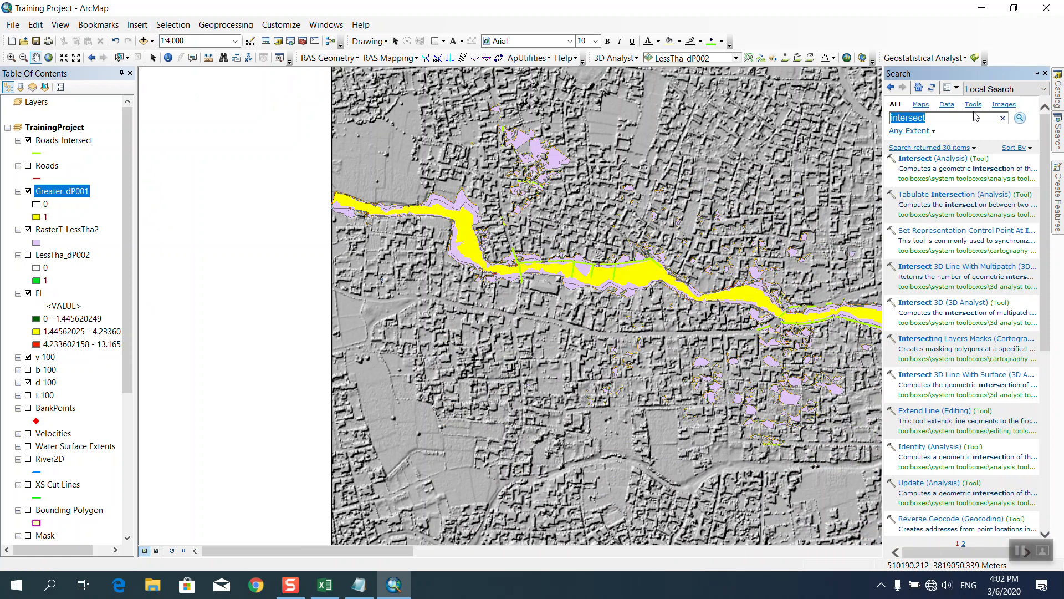
type("raster to plygon")
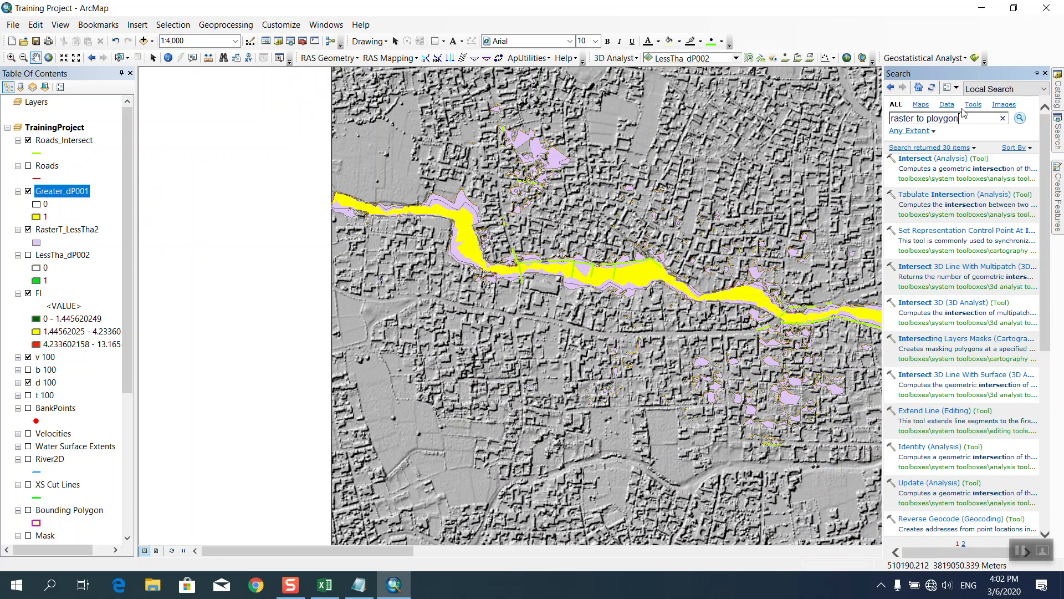
key("Return")
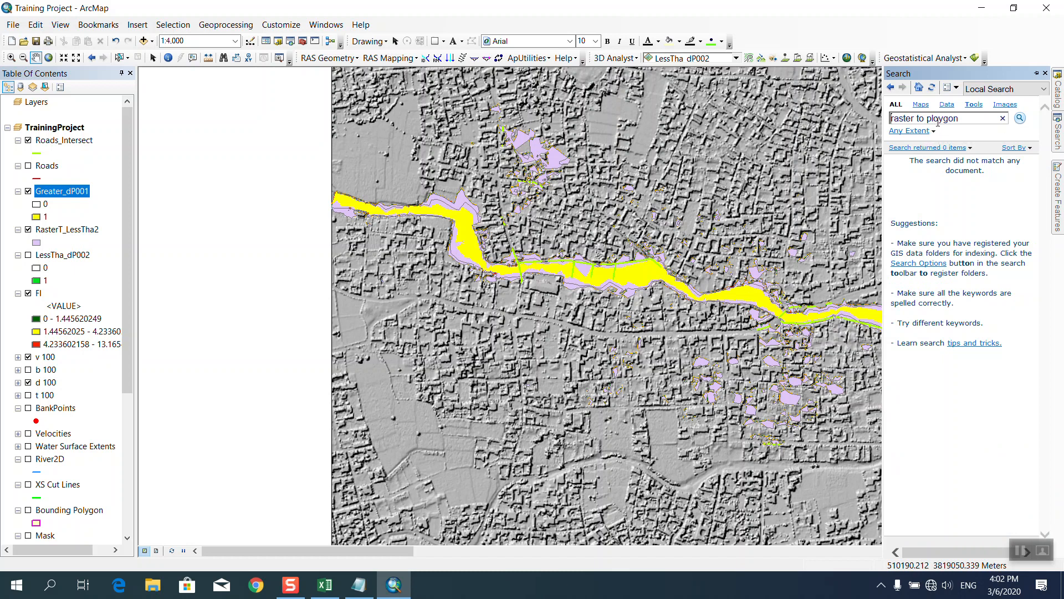
left_click(938, 119)
key("BackSpace")
key("BackSpace")
type("ol")
key("Return")
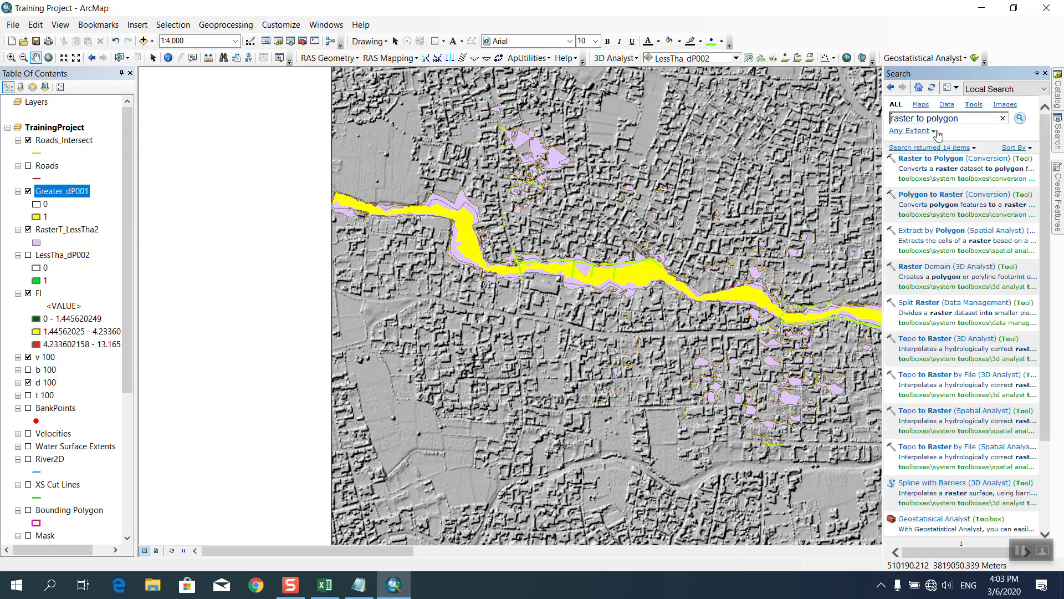
left_click(933, 161)
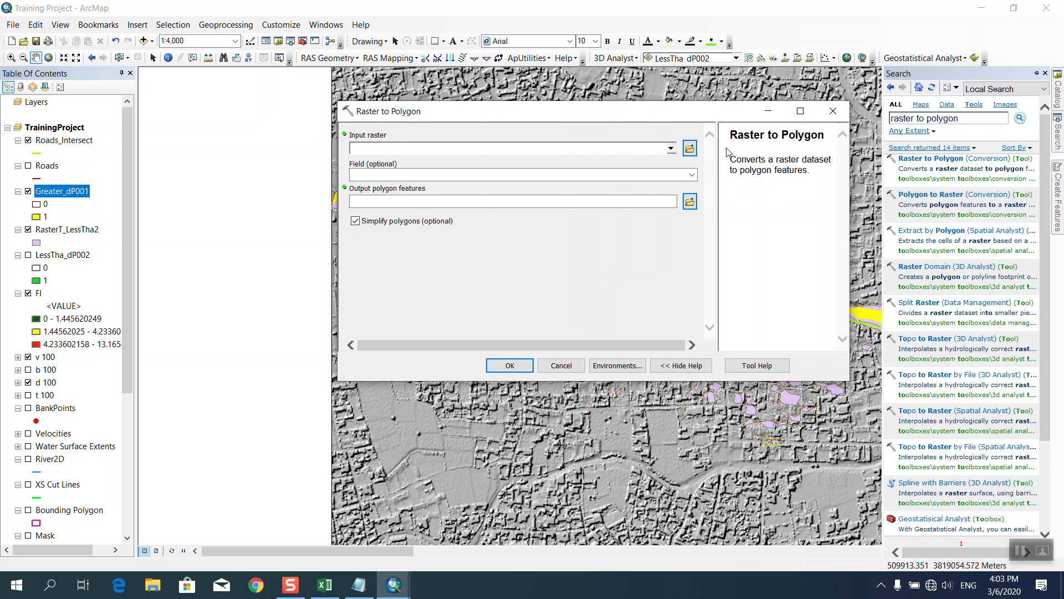
Convert Greater_dP001 with Raster to Polygon, creating the RasterT_Greater1 layer.
left_click(672, 148)
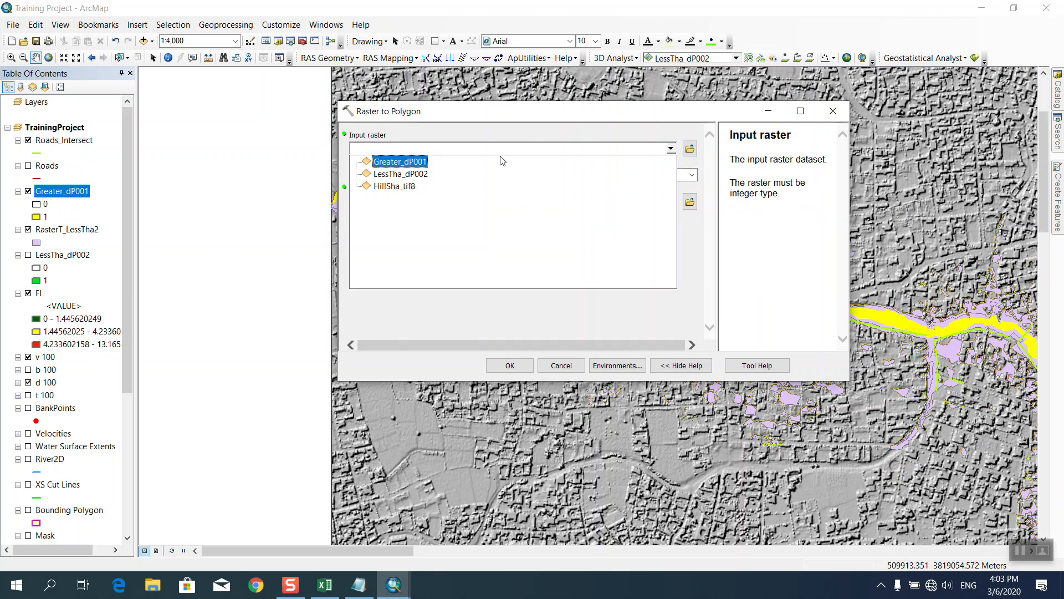
left_click(417, 165)
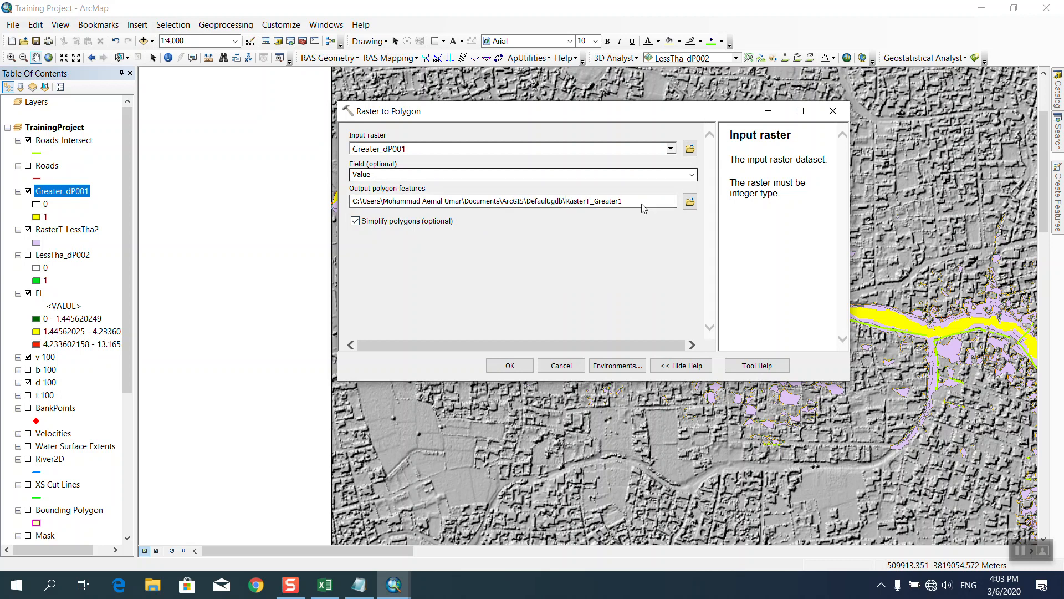
left_click(509, 366)
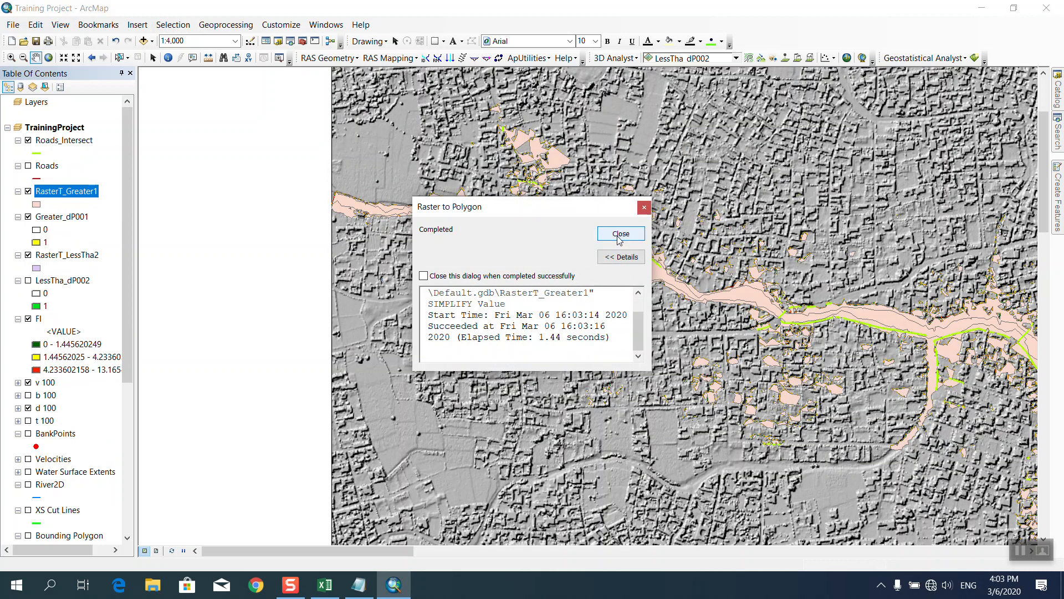
left_click(620, 233)
left_click(37, 204)
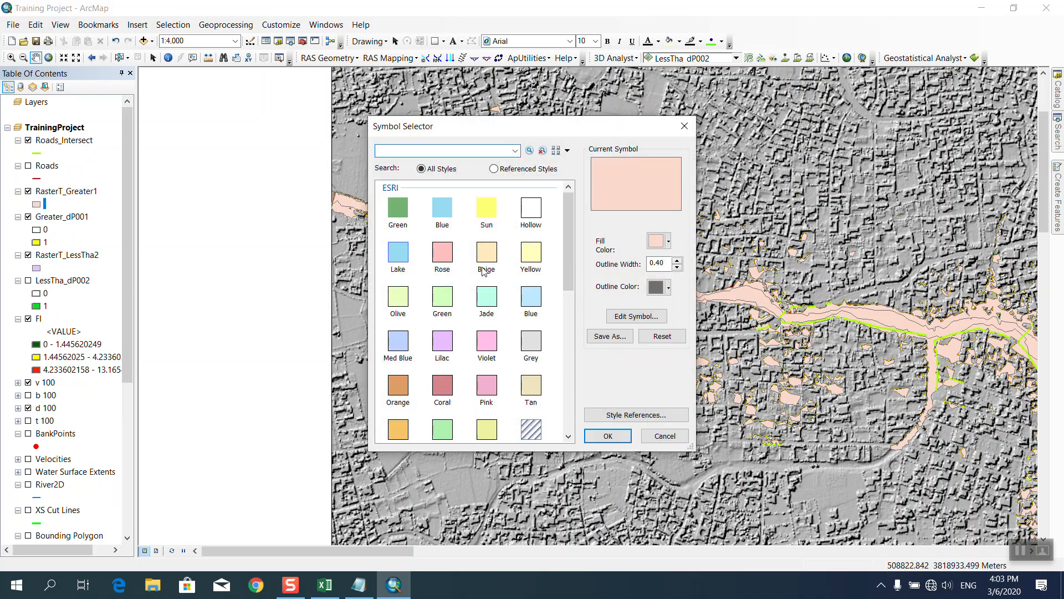
Fill RasterT_Greater1 with the light blue Lake symbol and bring up the Search pane.
left_click(398, 252)
left_click(607, 436)
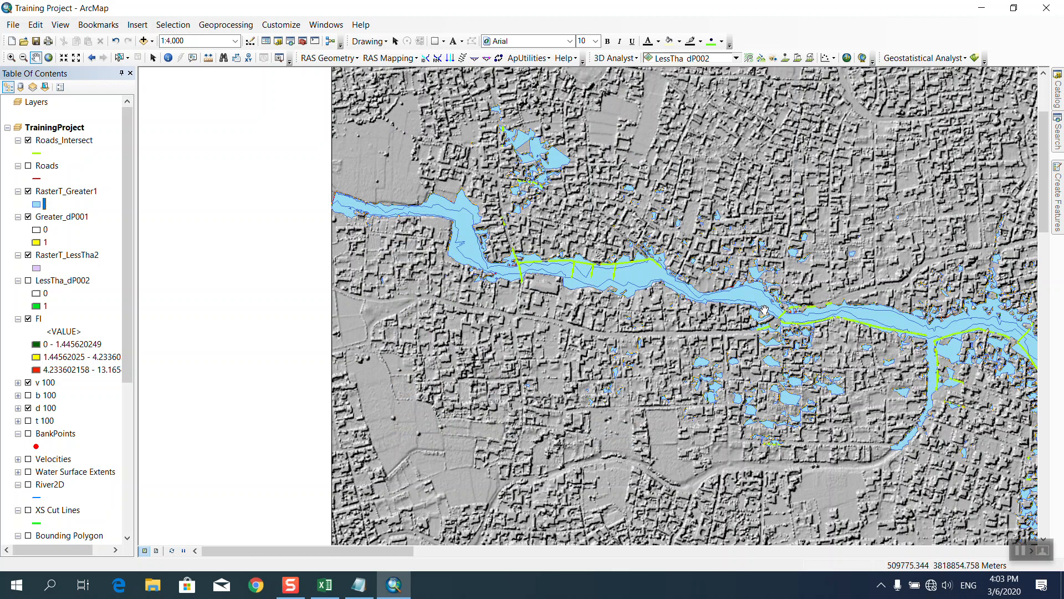
left_click_drag(764, 311, 471, 265)
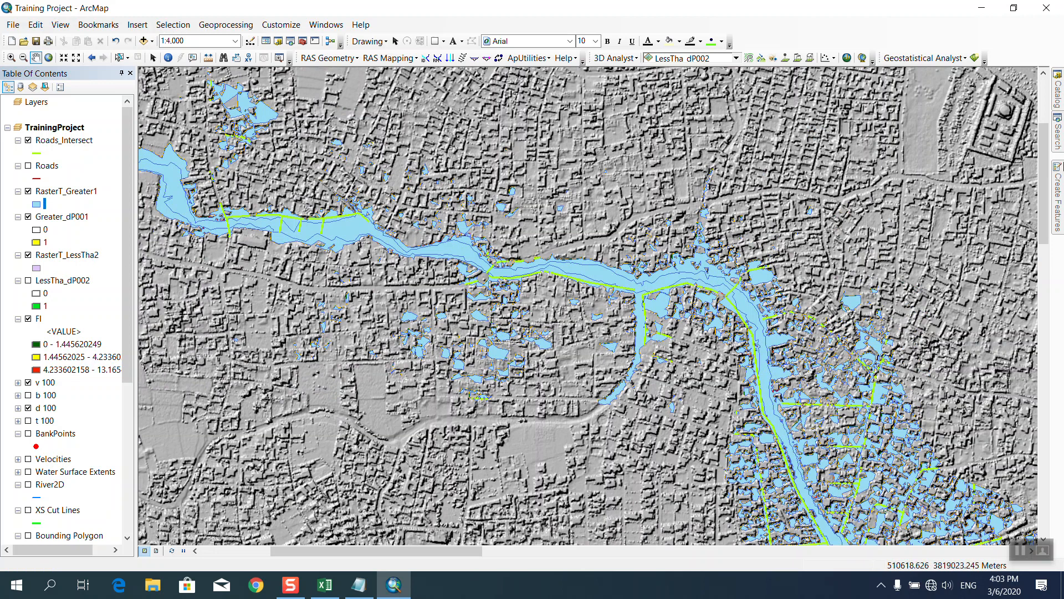
mouse_move(1060, 137)
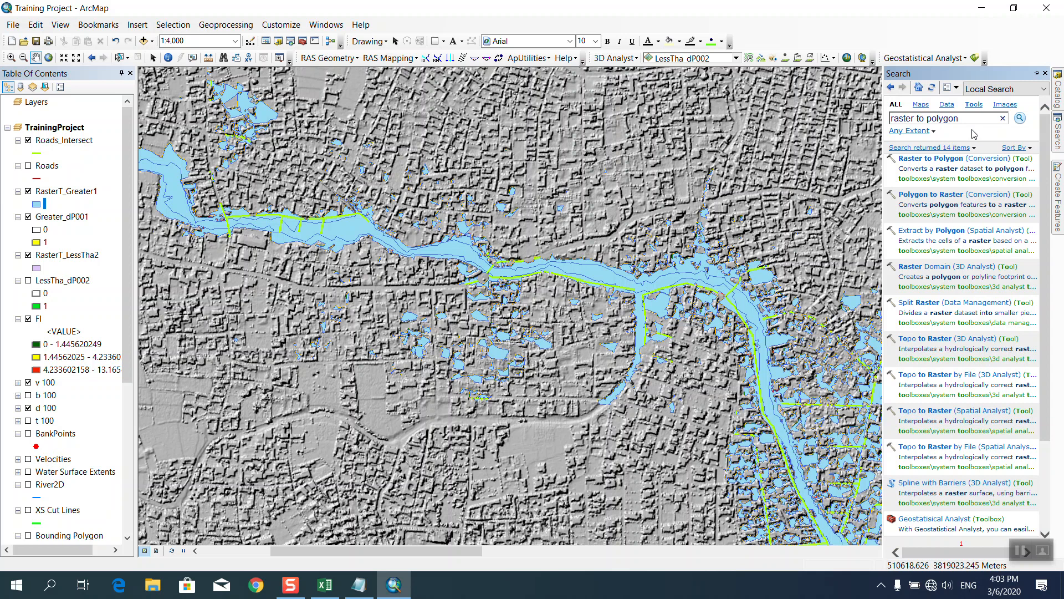
Run Intersect (Analysis) on RasterT_Greater1 and Roads to create the RasterT_Greater1_Intersect layer.
left_click_drag(967, 122, 824, 123)
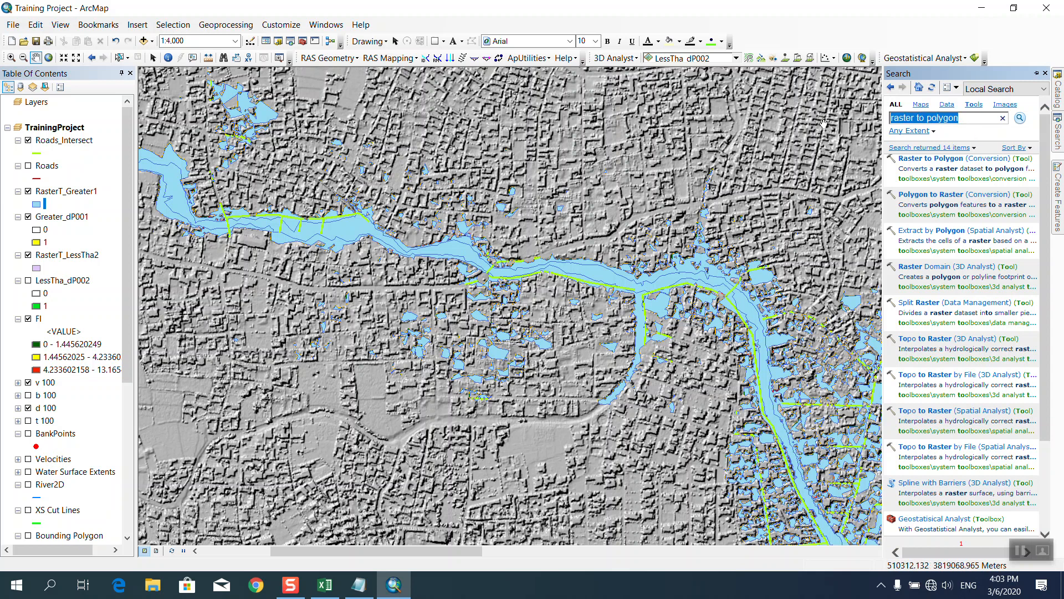
type("in")
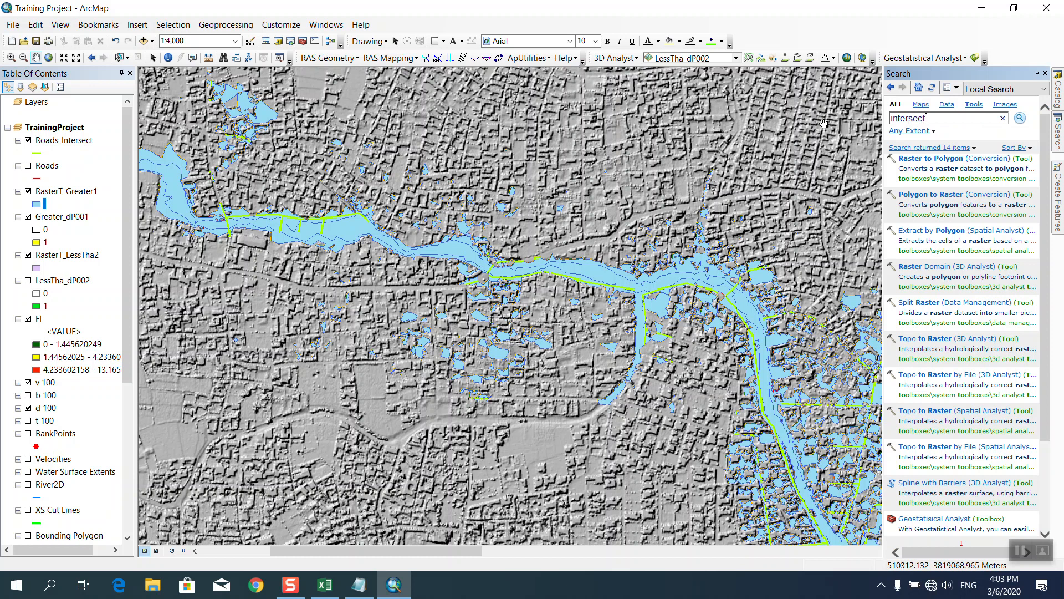
type("tersect")
key("Return")
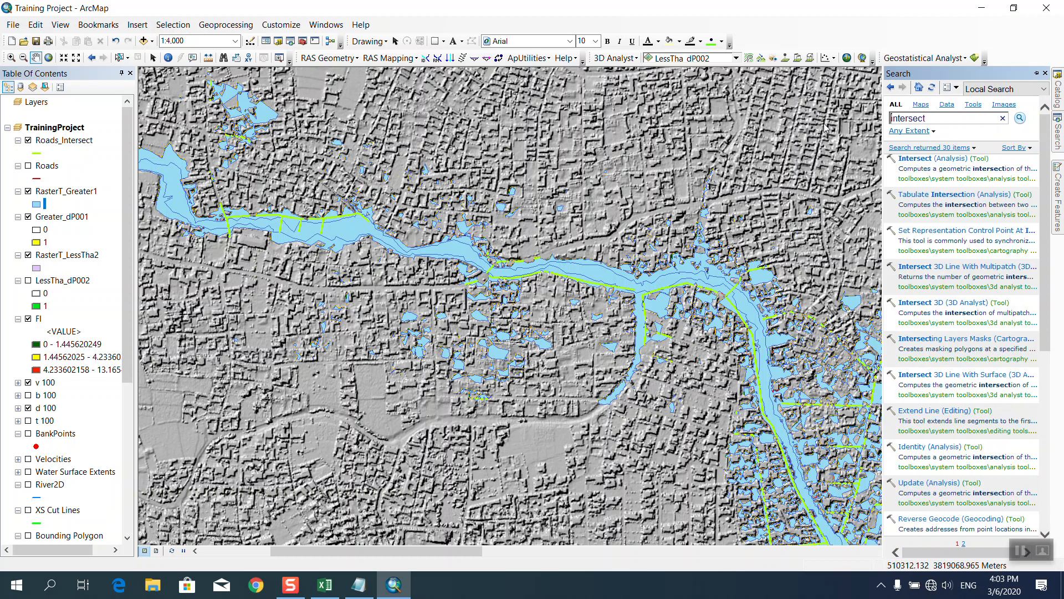
left_click(914, 159)
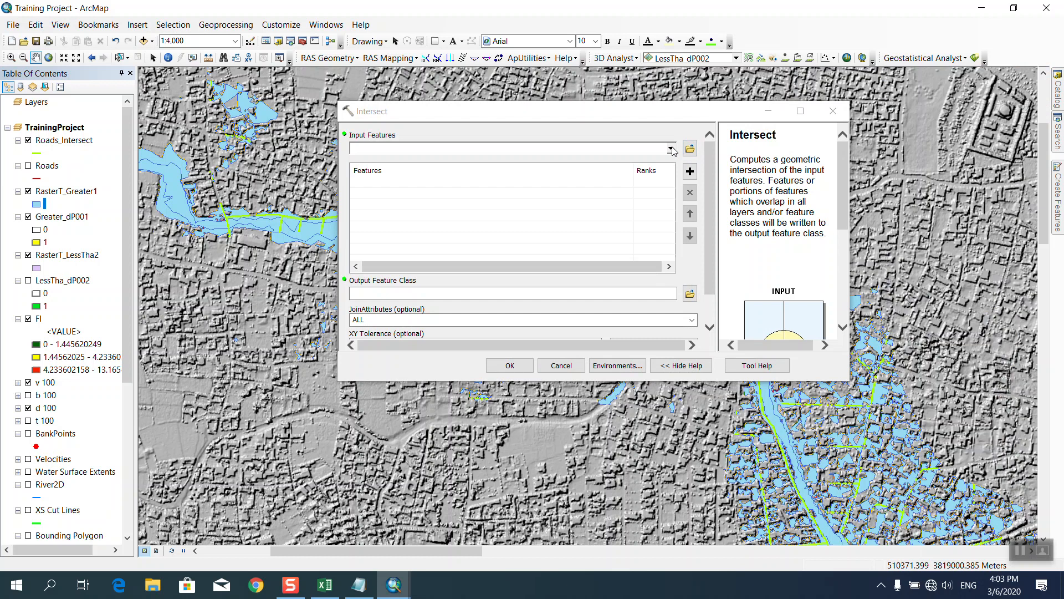
left_click(671, 149)
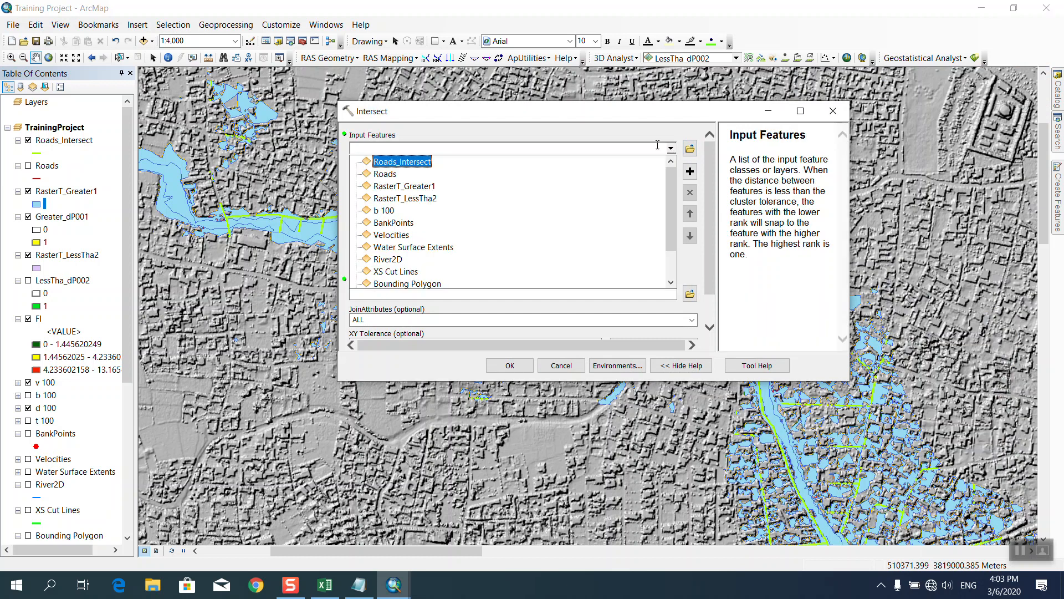
left_click(420, 189)
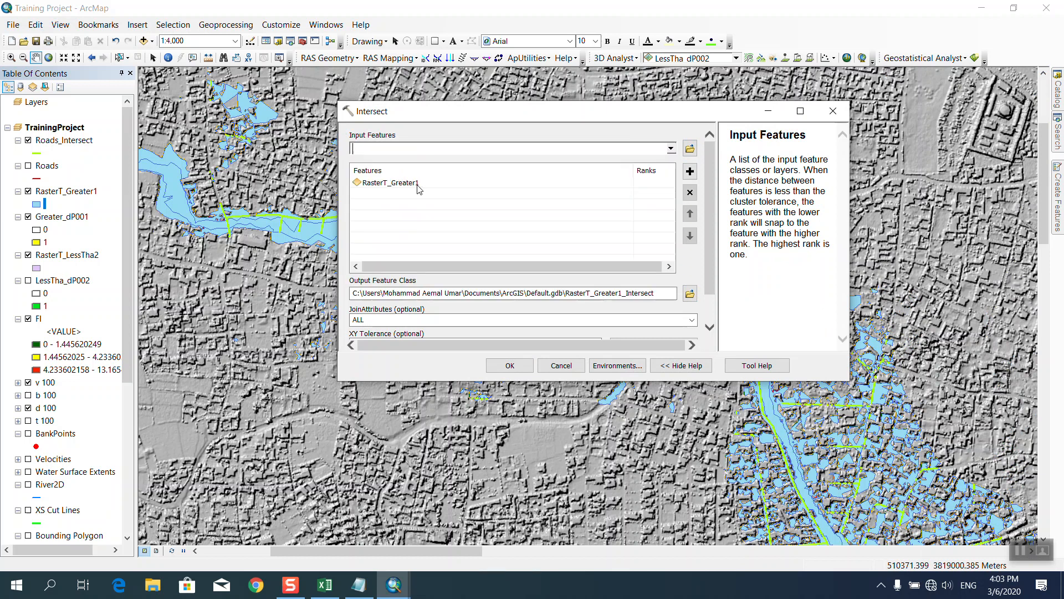
left_click(671, 148)
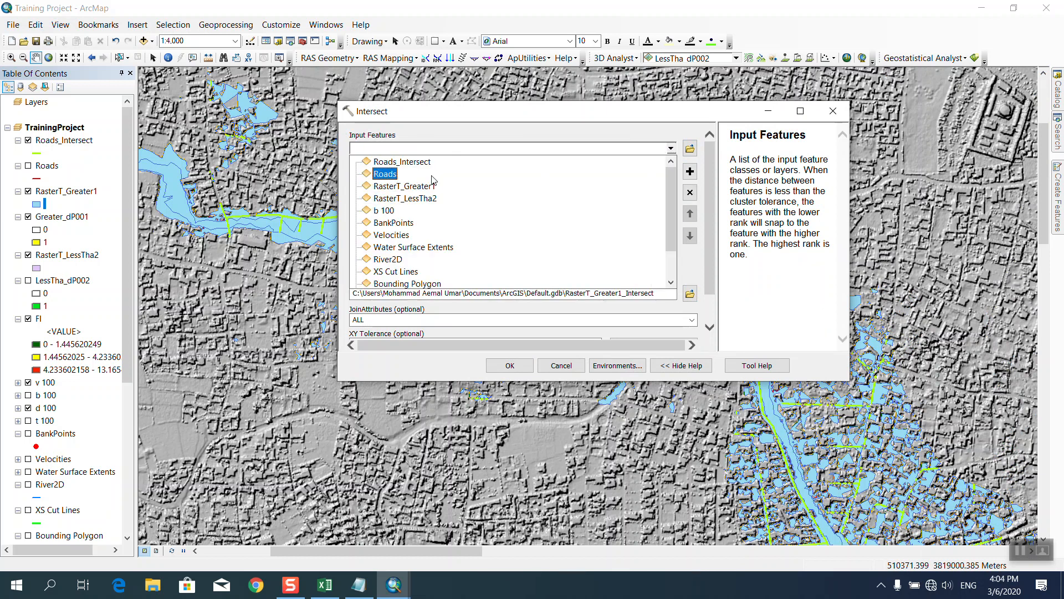
left_click(392, 177)
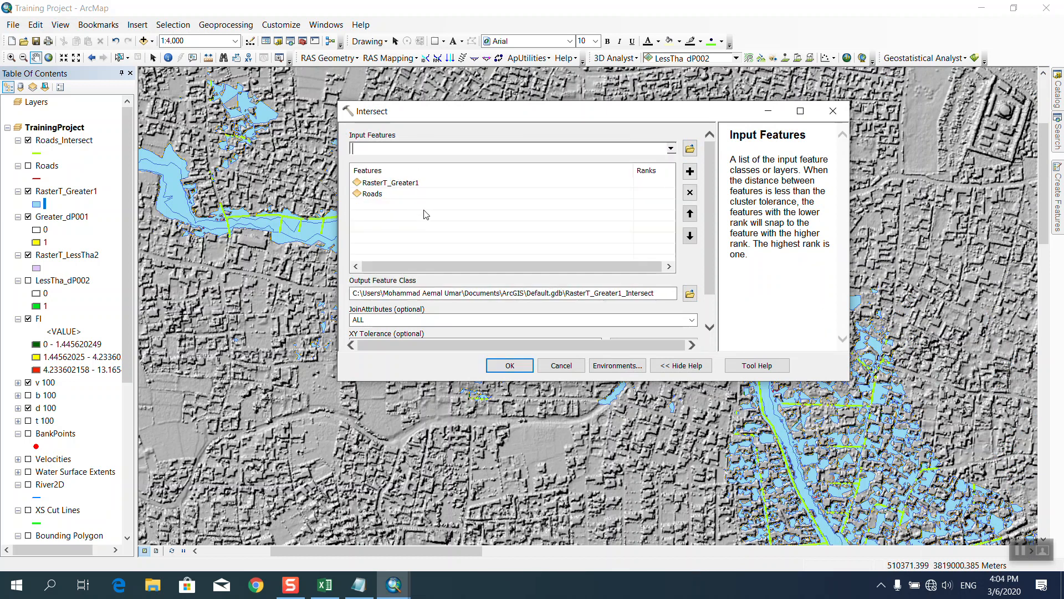
left_click(505, 366)
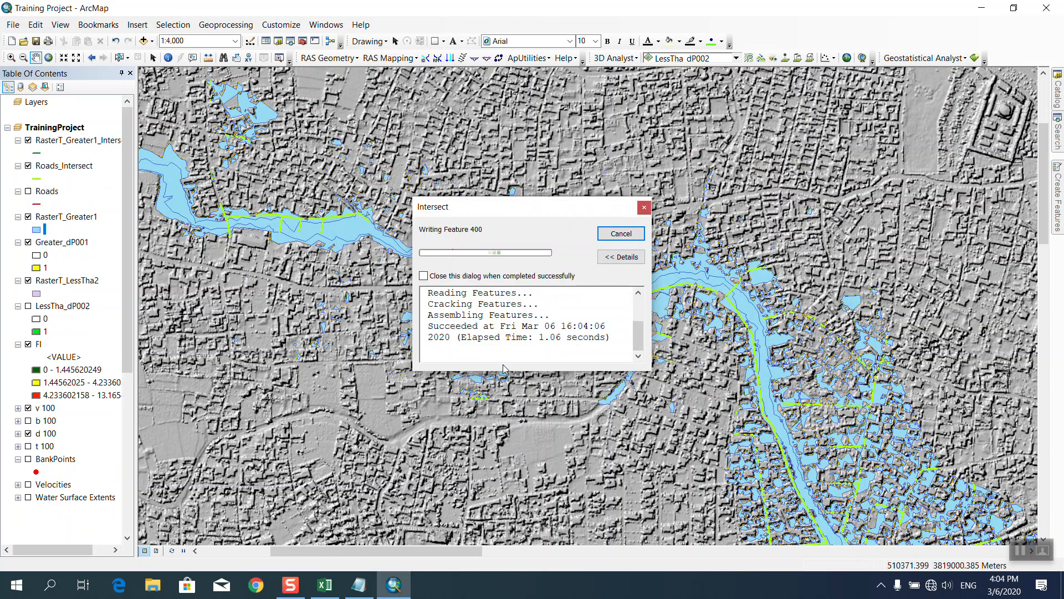
left_click(621, 234)
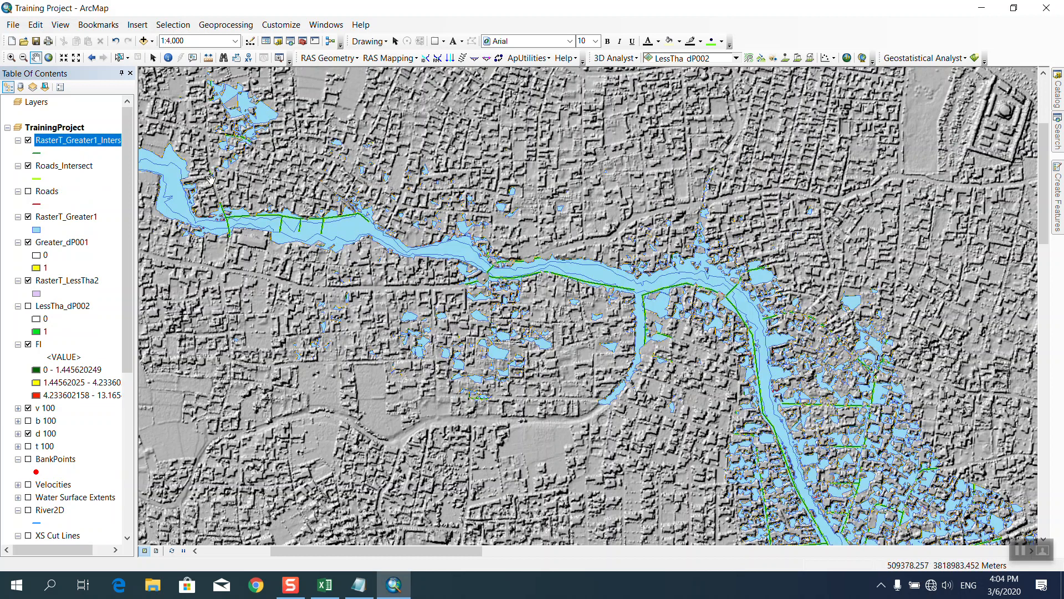
Symbolize the RasterT_Greater1_Intersect lines in purple with a width of 2.
right_click(88, 143)
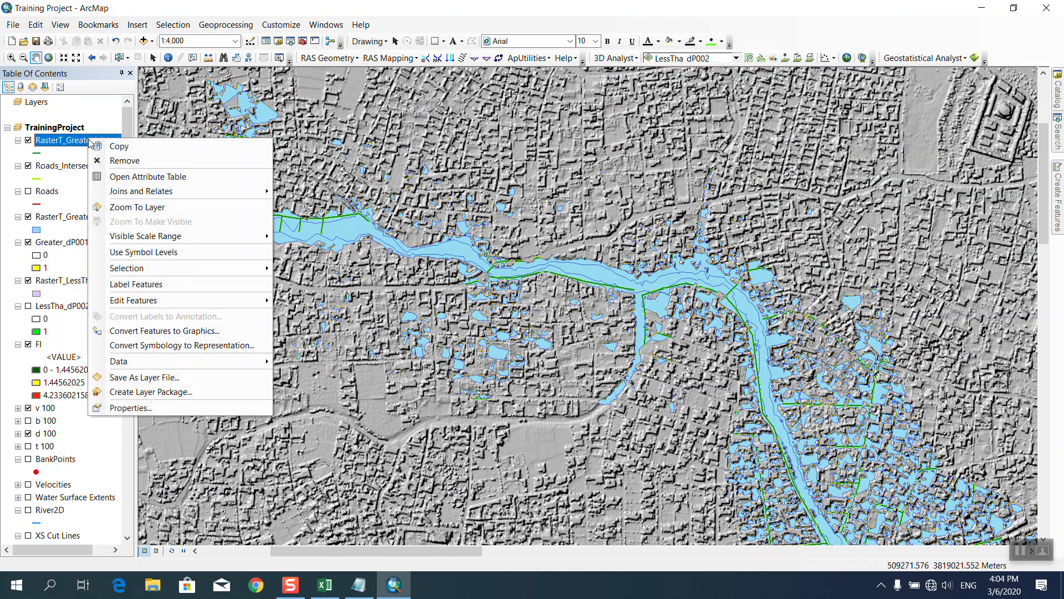
left_click(59, 156)
left_click(35, 155)
left_click(643, 240)
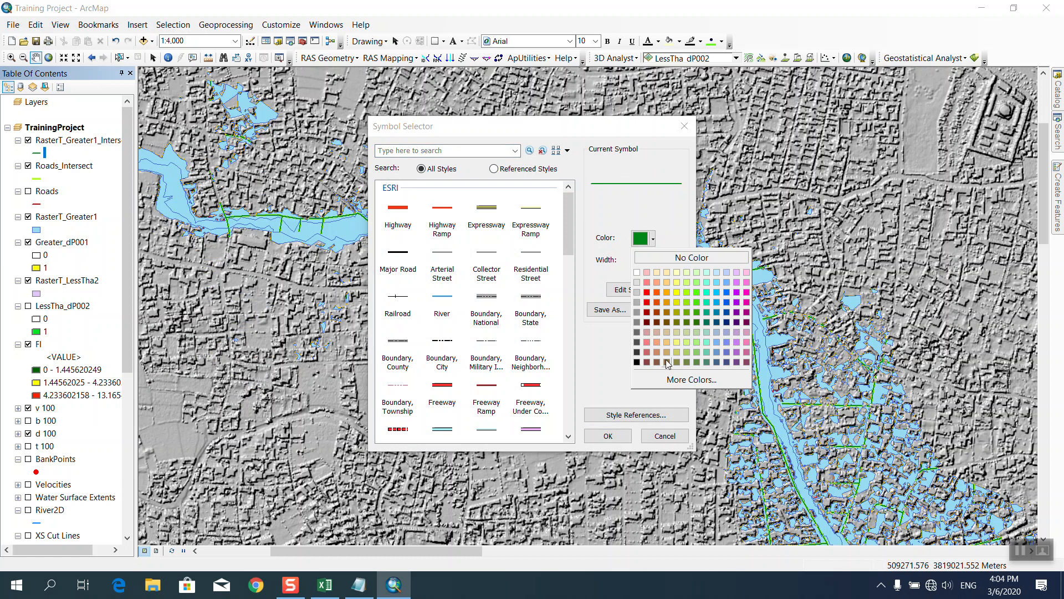
left_click(736, 293)
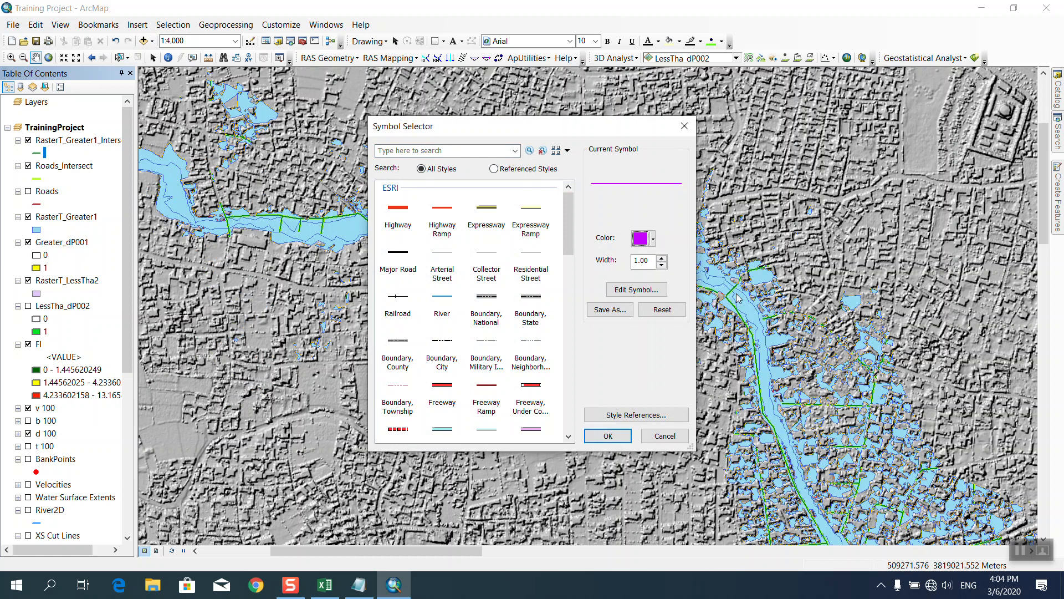
left_click(662, 258)
left_click(607, 437)
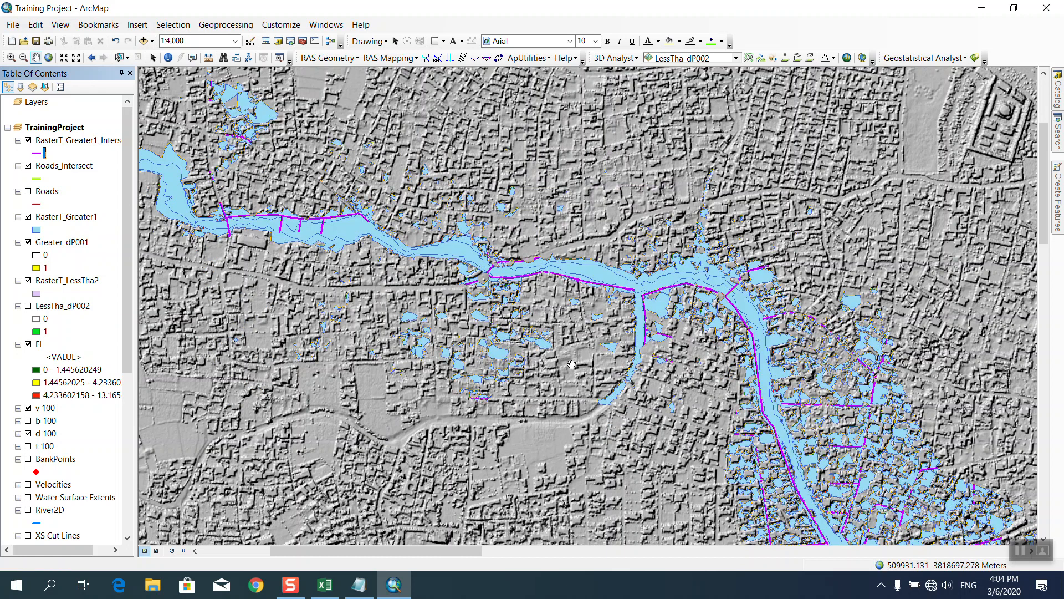
Zoom in and pan down and right along the river to view the purple flooded roads.
scroll(343, 118, "up", 2)
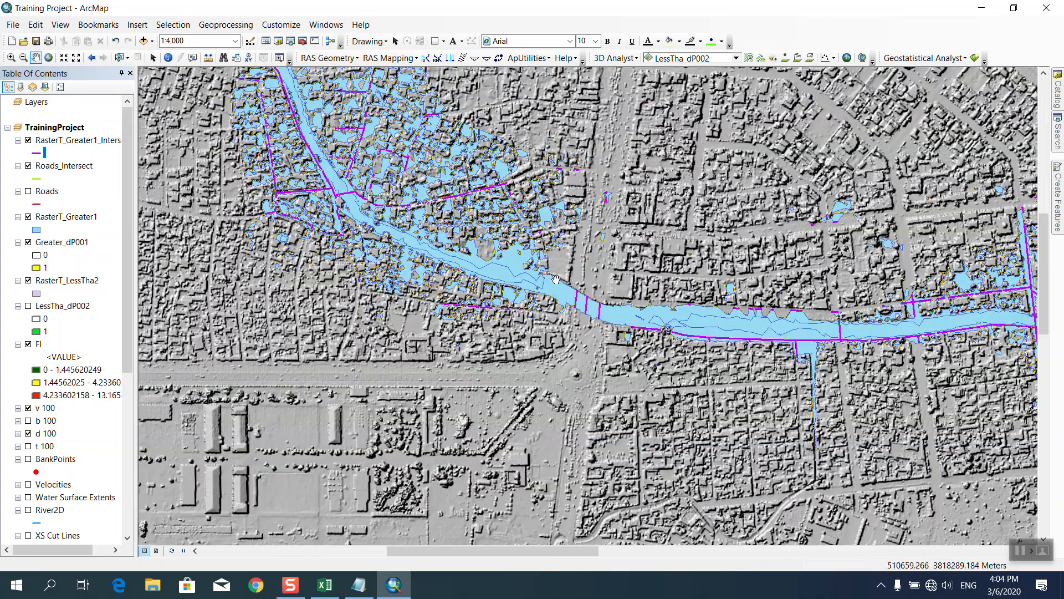
key("Down")
key("Right")
key("Right")
key("Right")
key("Right")
key("Right")
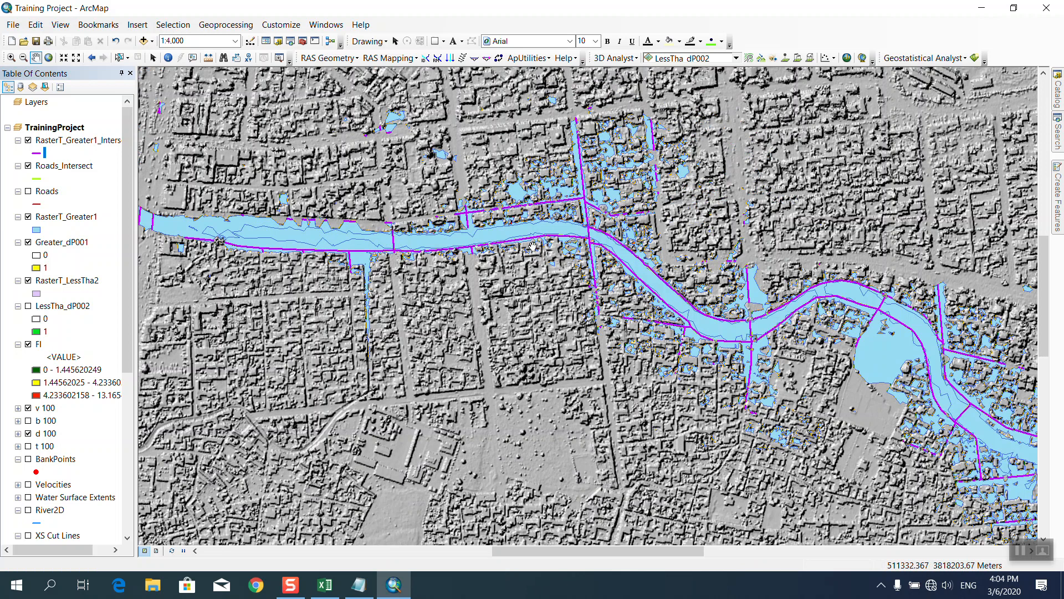
Review the 411 intersect records, zoom to the second road segment, then close the table.
right_click(66, 143)
left_click(100, 180)
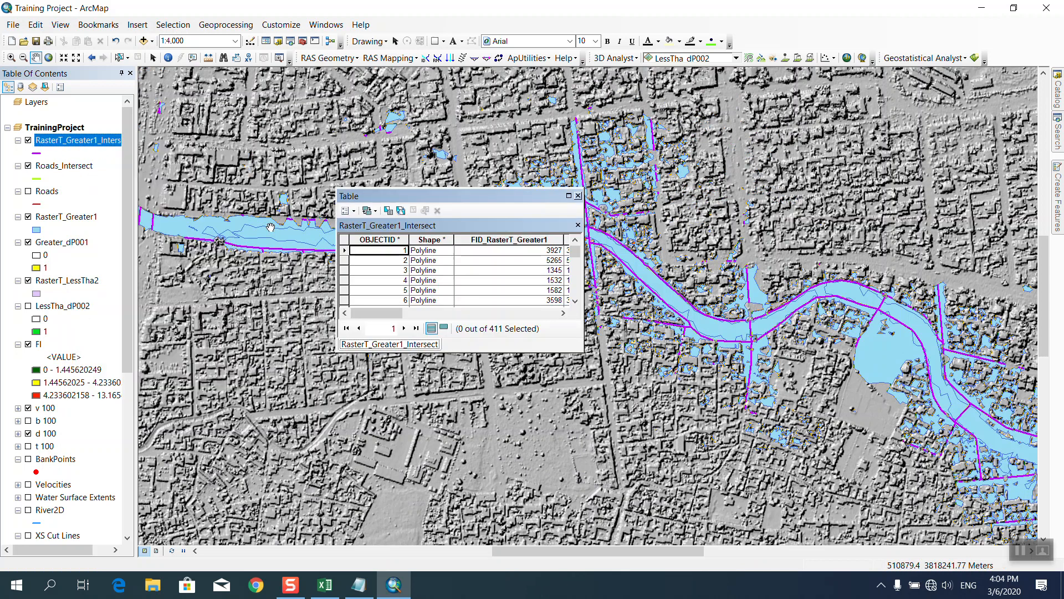
left_click_drag(384, 310, 533, 312)
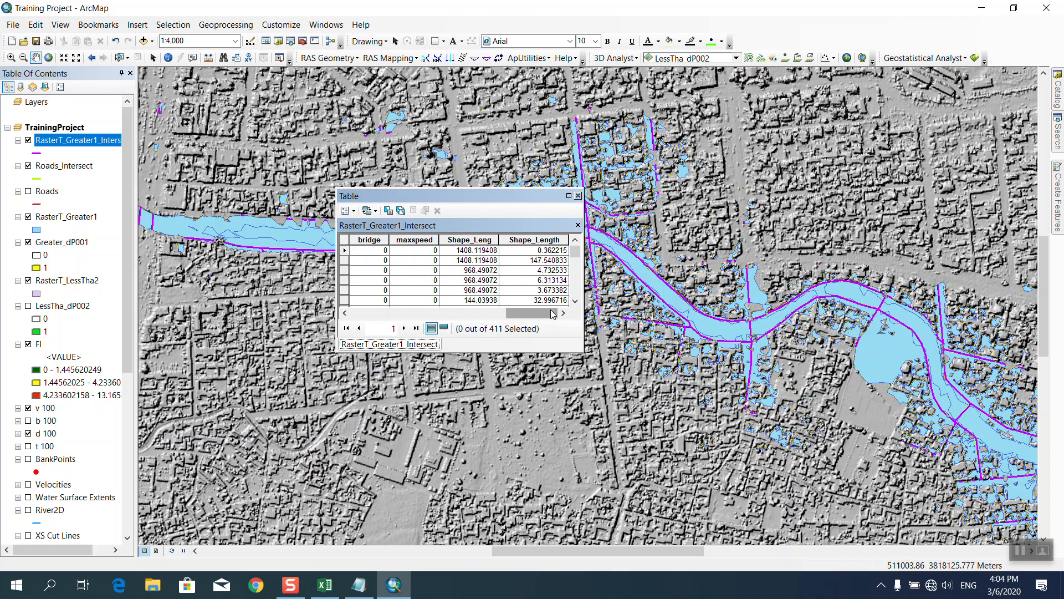
left_click(346, 261)
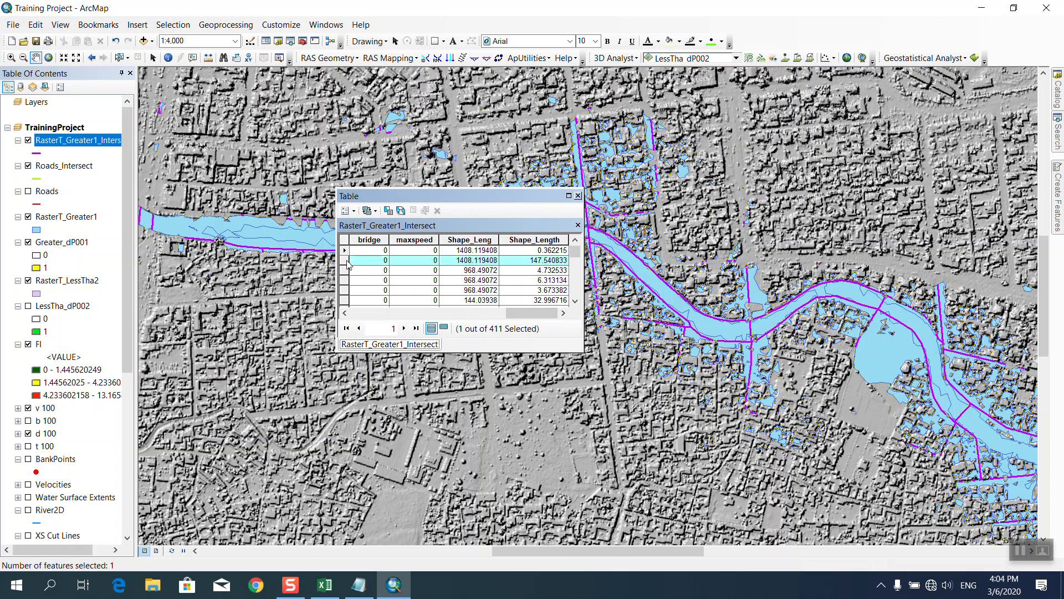
left_click(425, 210)
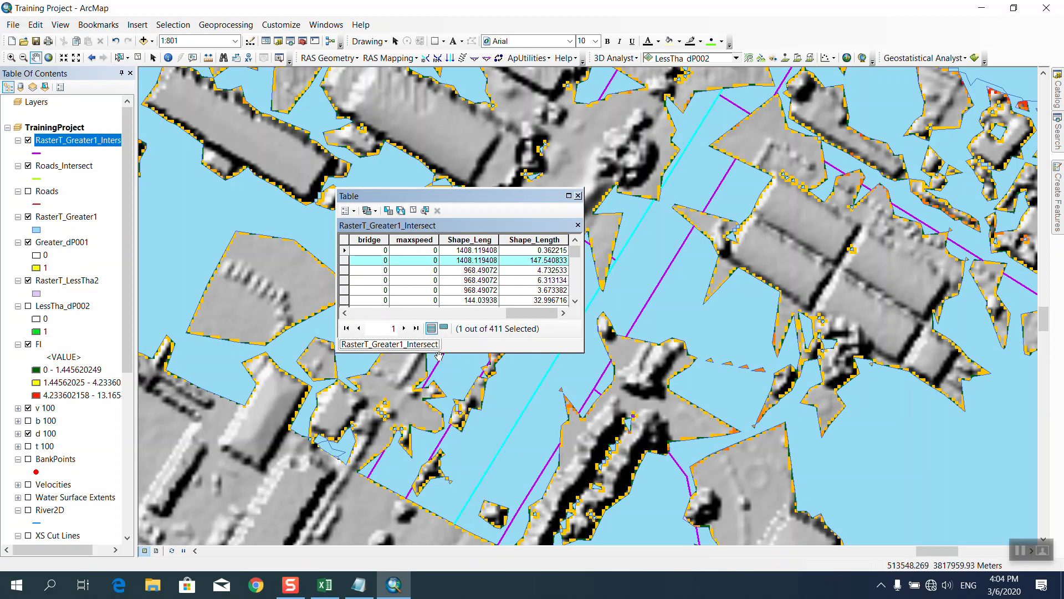
scroll(601, 374, "up", 4)
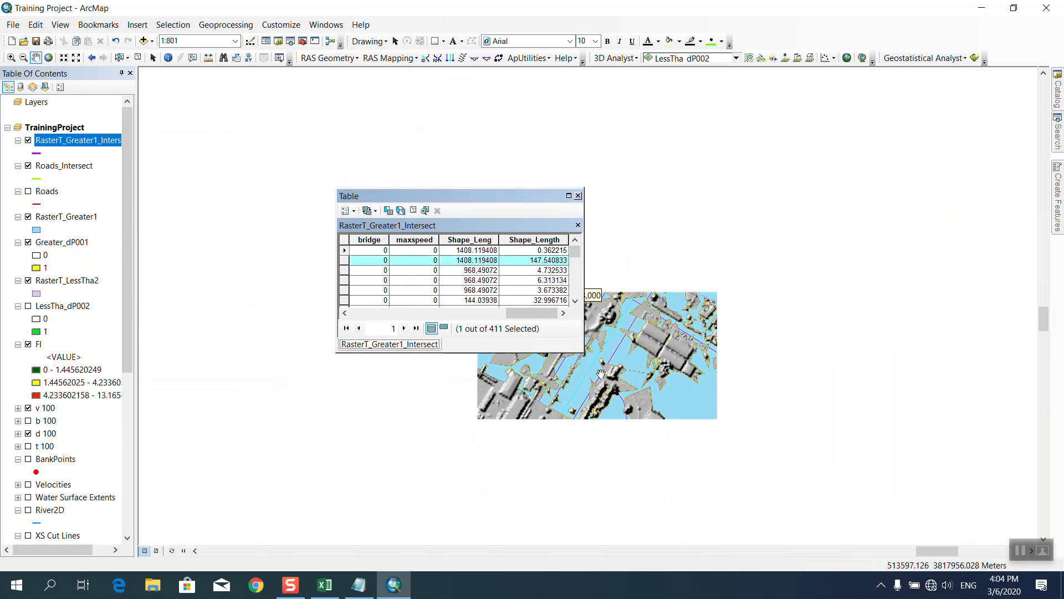
scroll(793, 350, "up", 4)
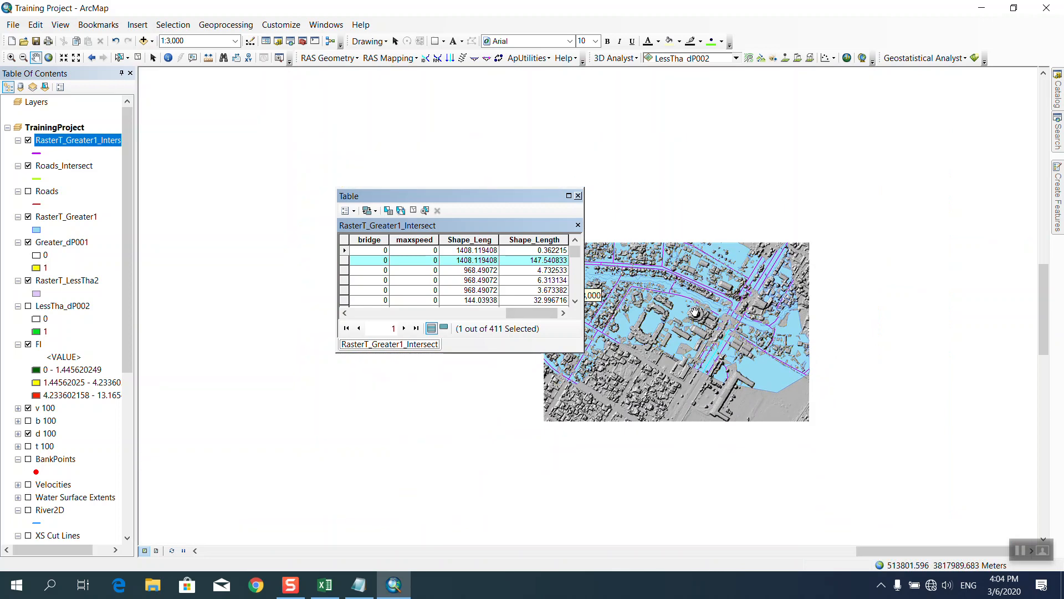
left_click(578, 197)
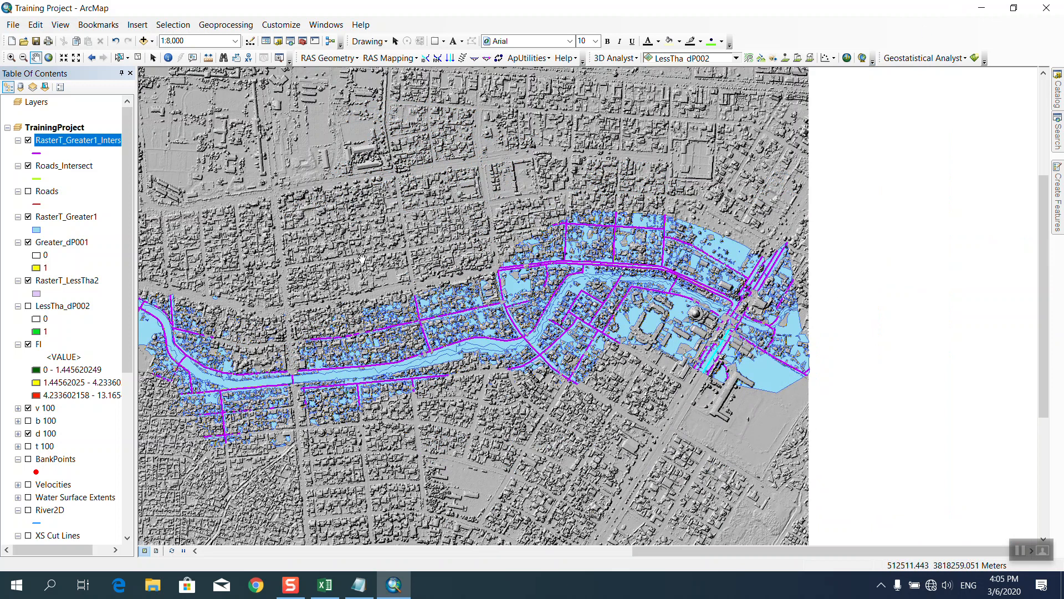
Pan the flooded river stretch to the centre of the map, then switch to Layout View.
left_click_drag(363, 258, 508, 248)
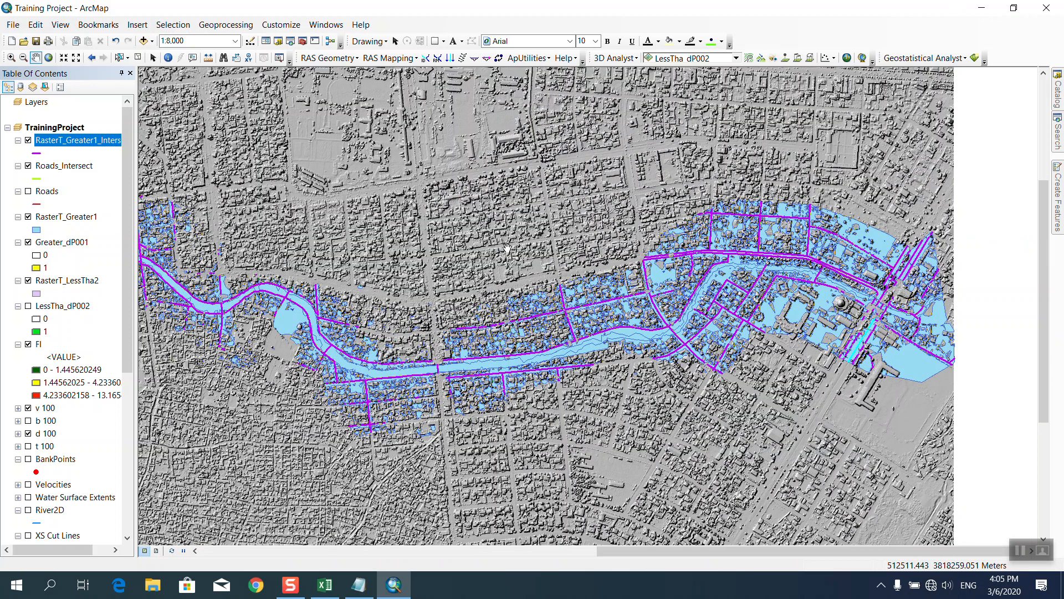
left_click(156, 551)
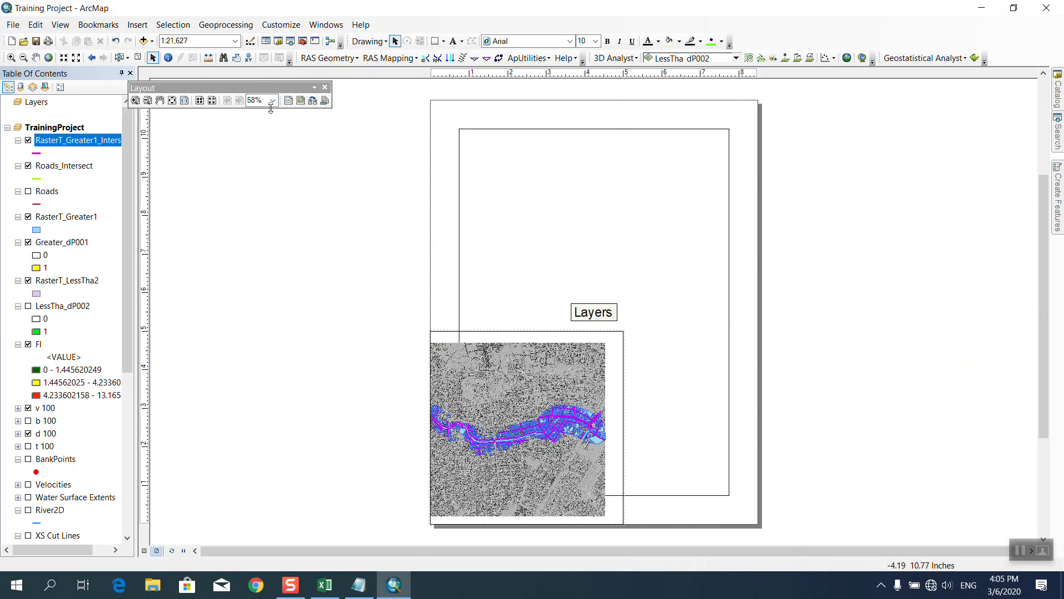
Apply the ISO A3 Landscape.mxd template from ISO (A) Page Sizes to the layout.
left_click(313, 101)
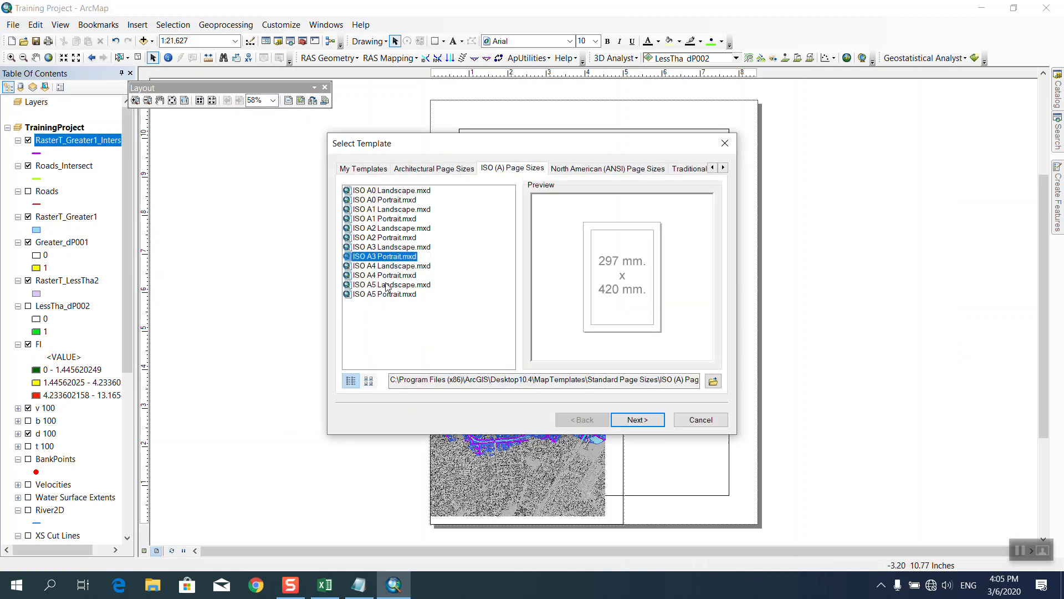
left_click(383, 247)
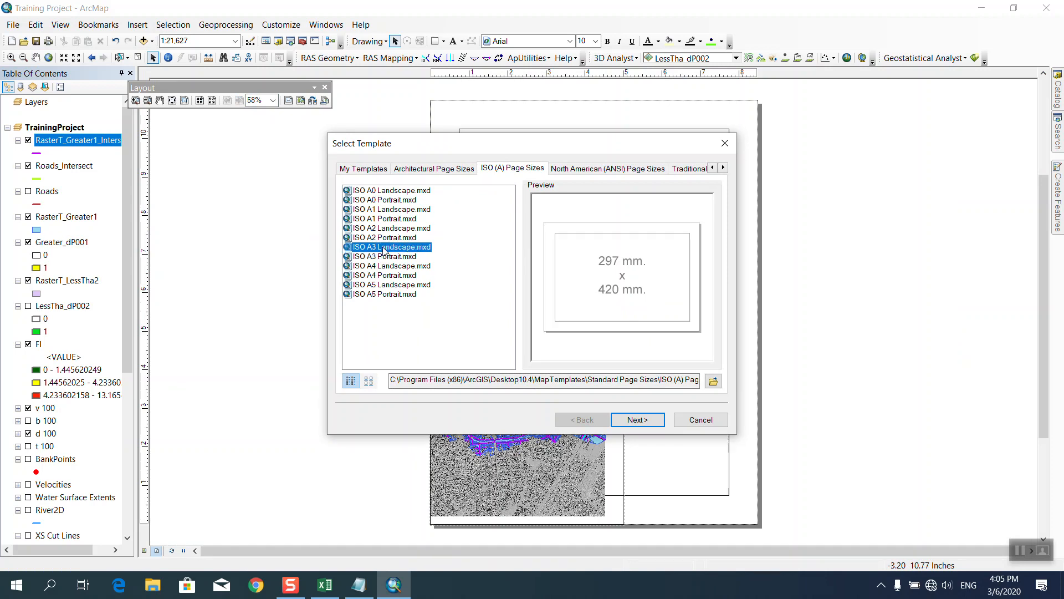
left_click(629, 422)
left_click(646, 419)
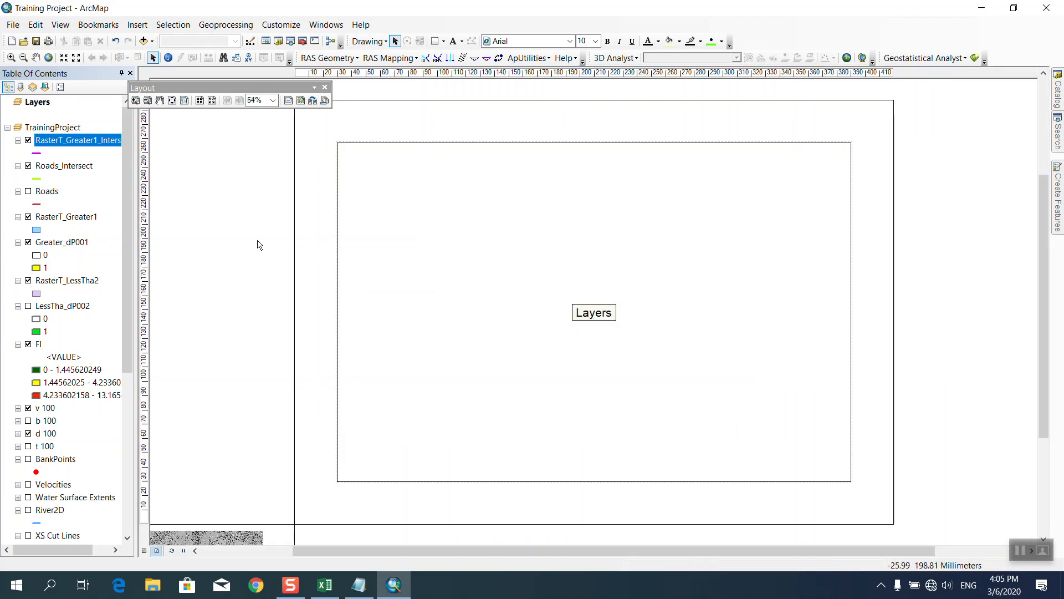
Delete the empty Layers frame and stretch the map frame to fill the A3 page.
left_click(392, 482)
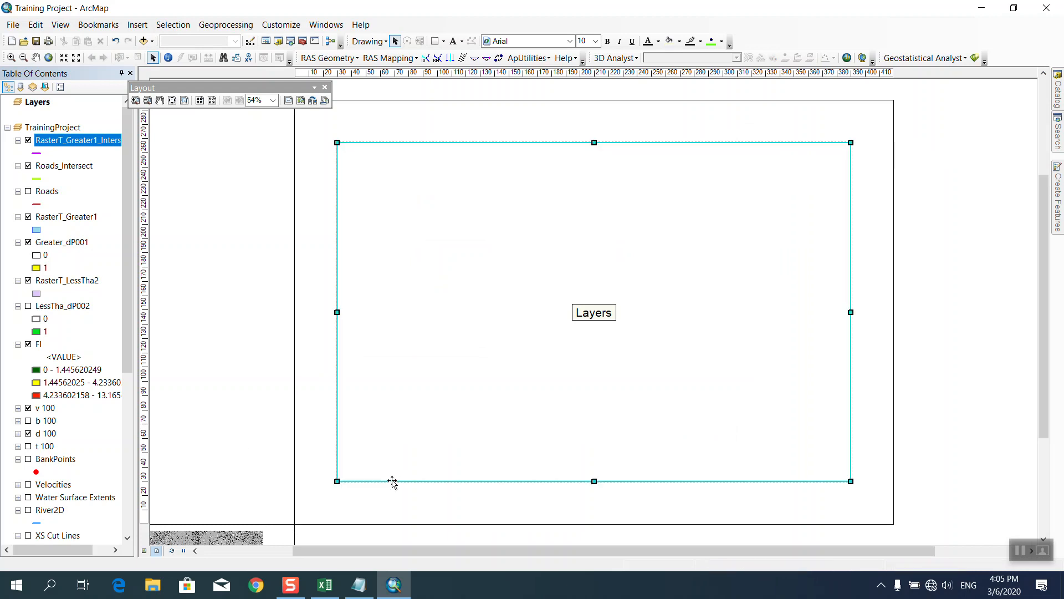
key("Delete")
left_click(252, 531)
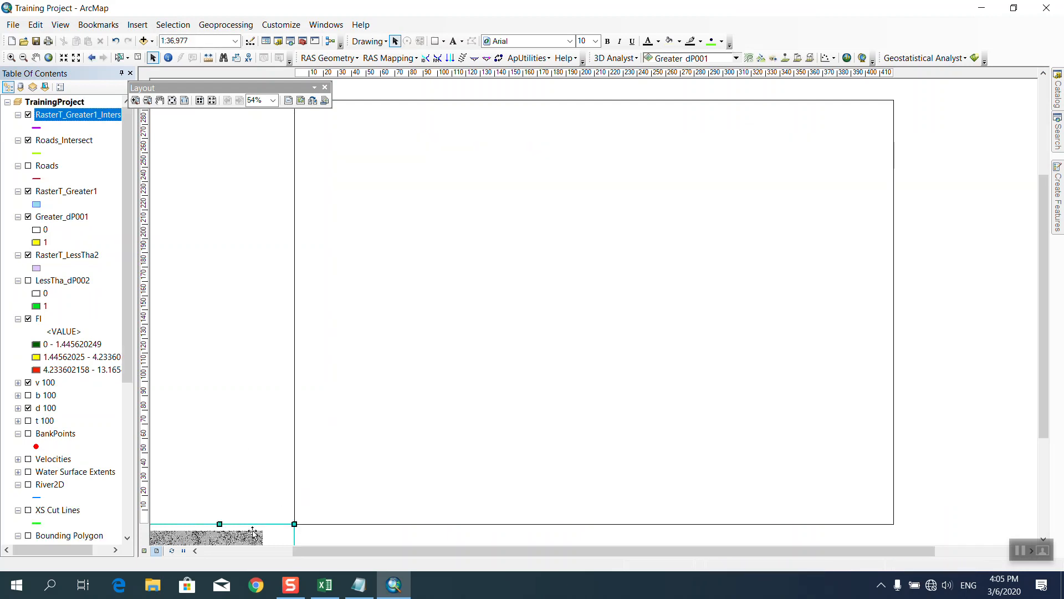
left_click_drag(253, 532, 404, 122)
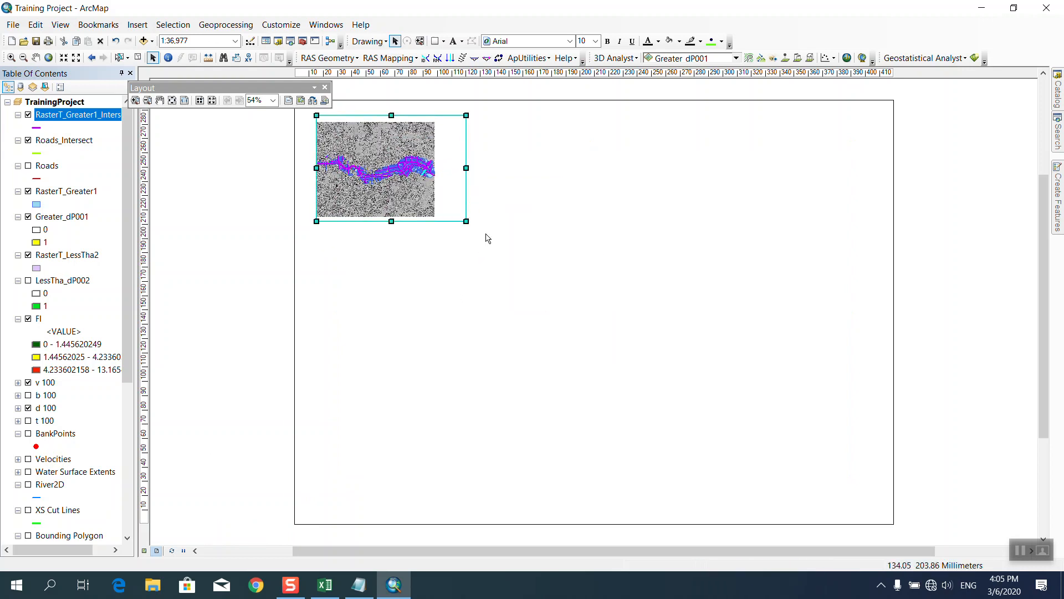
left_click_drag(467, 221, 886, 519)
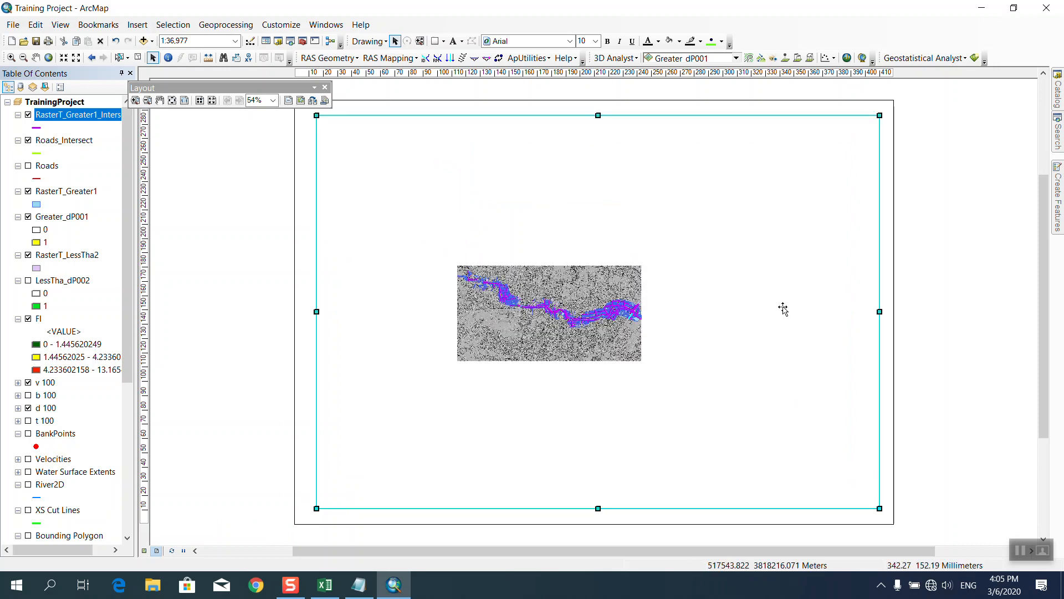
left_click(324, 87)
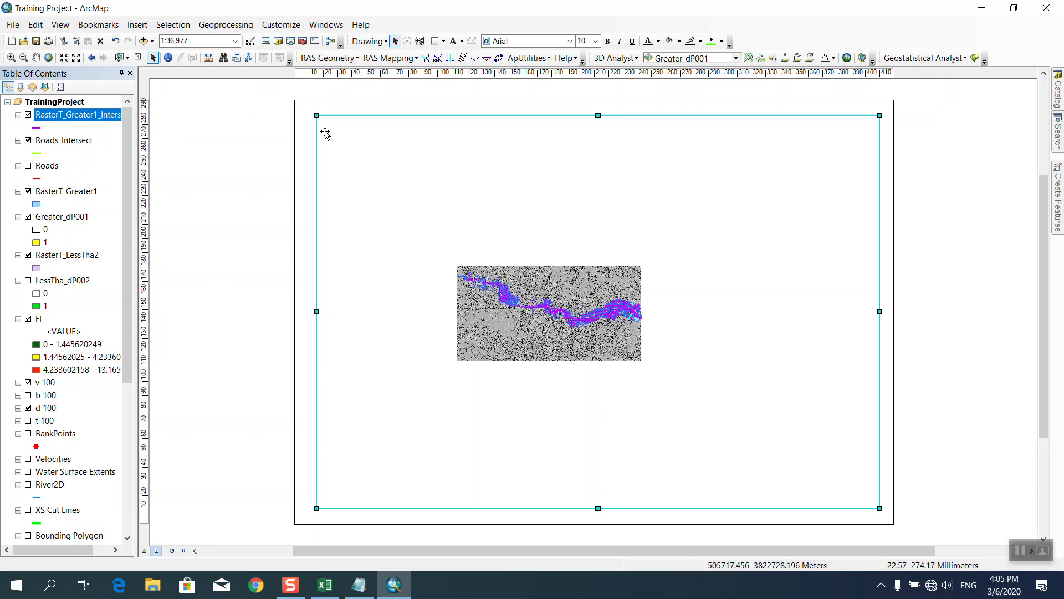
left_click_drag(316, 116, 301, 109)
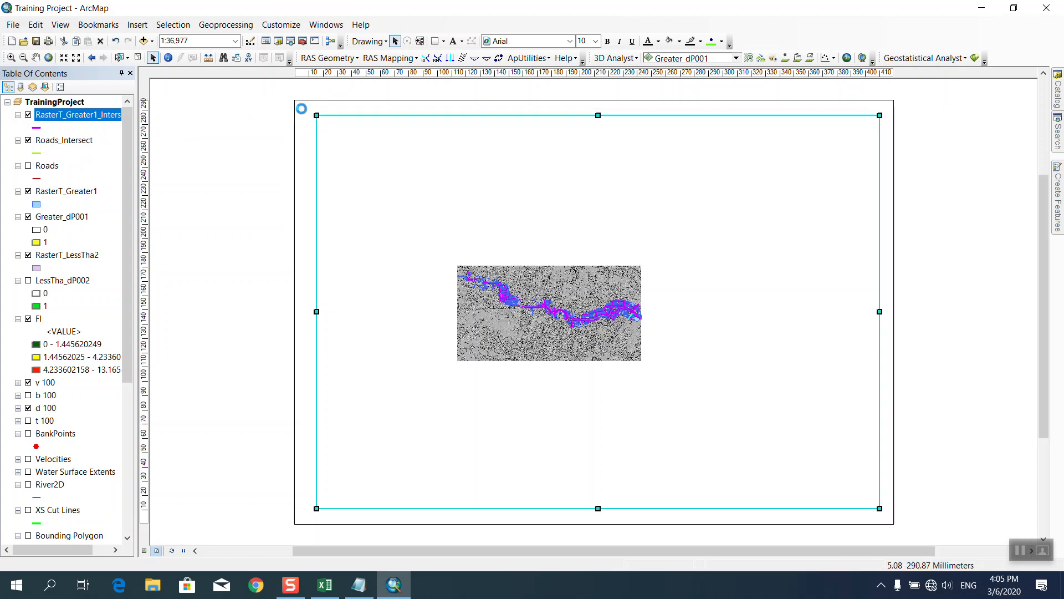
left_click_drag(880, 509, 886, 516)
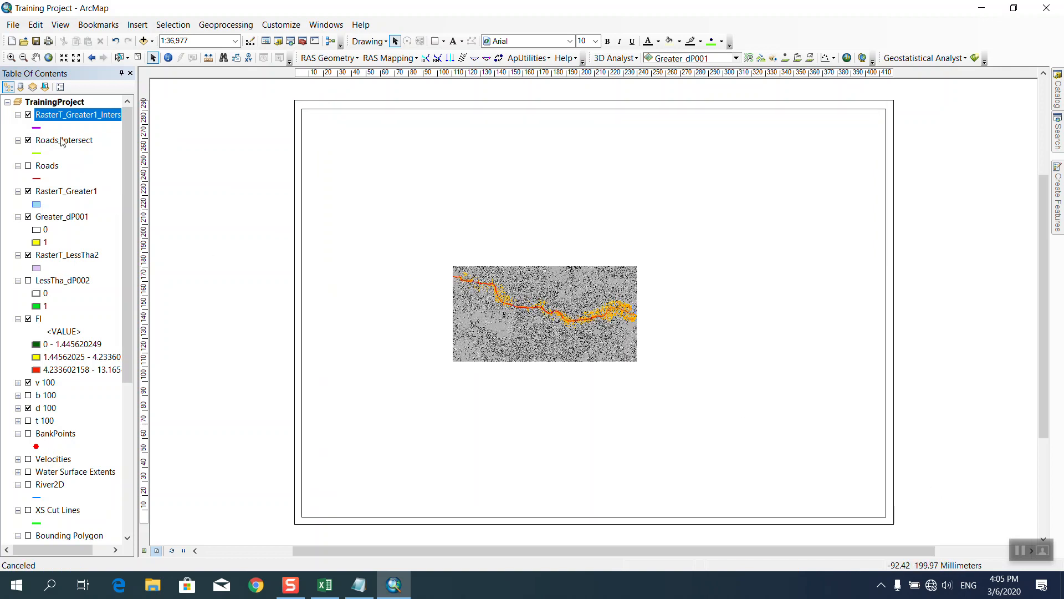
Zoom the map frame to the full extent of the HillSha_tif8 layer.
scroll(56, 246, "down", 6)
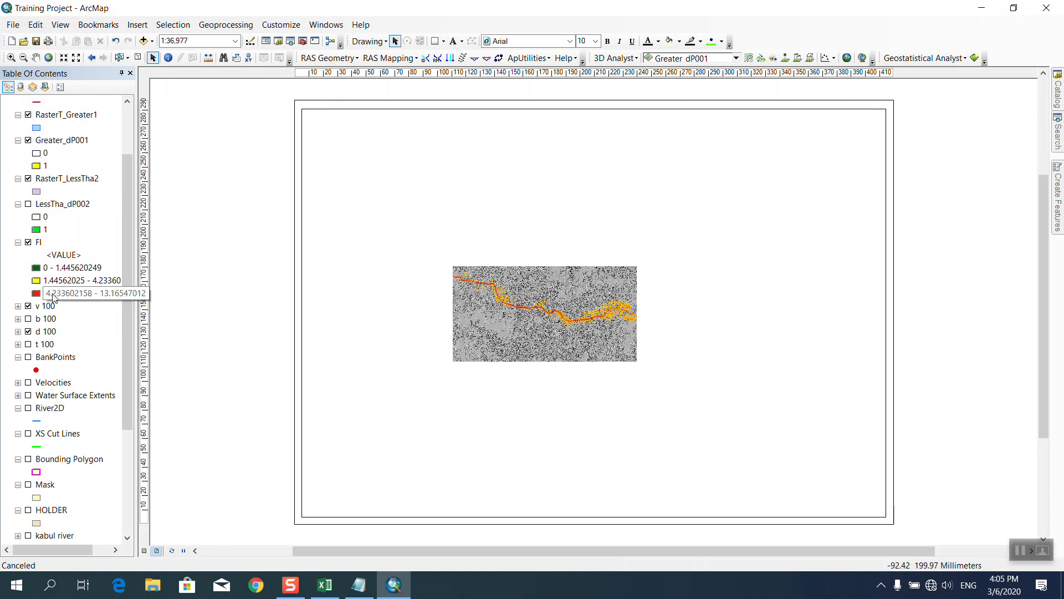
right_click(59, 384)
left_click(109, 255)
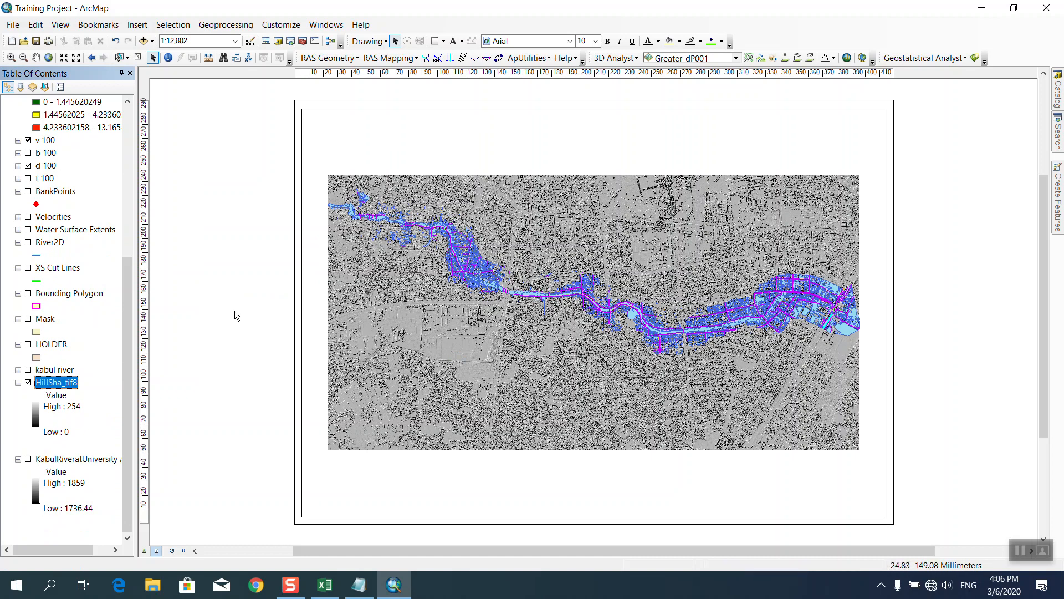
In Data View, zoom in on the flooded river stretch.
left_click(145, 551)
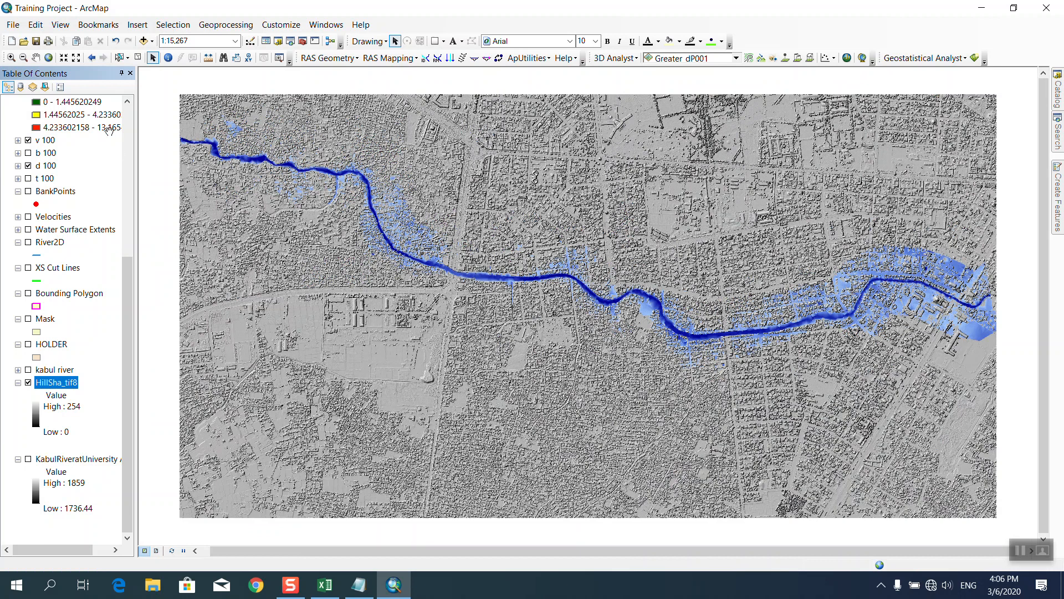
left_click(11, 57)
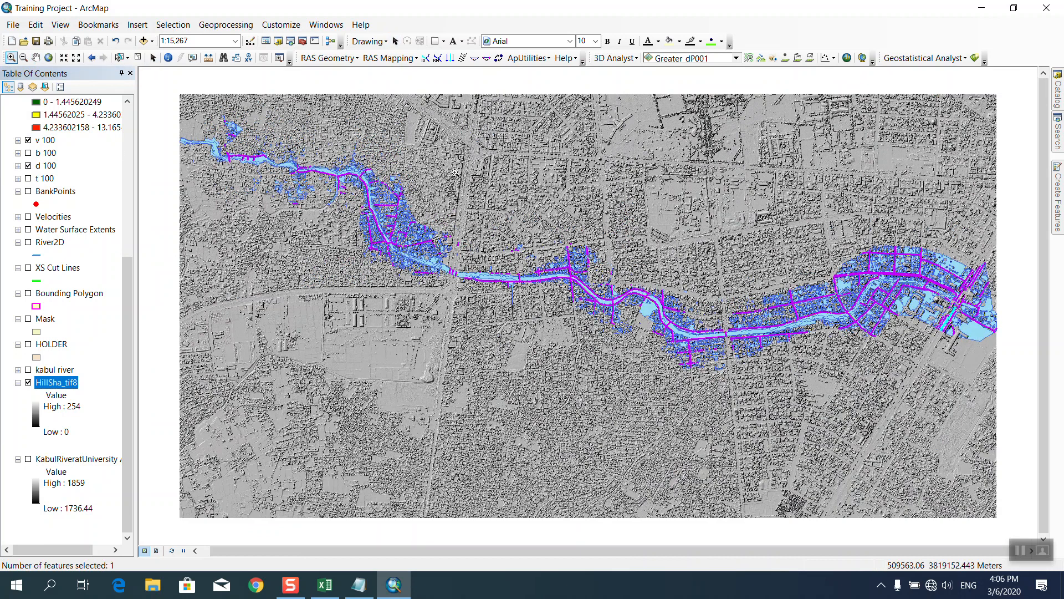
left_click_drag(538, 168, 994, 409)
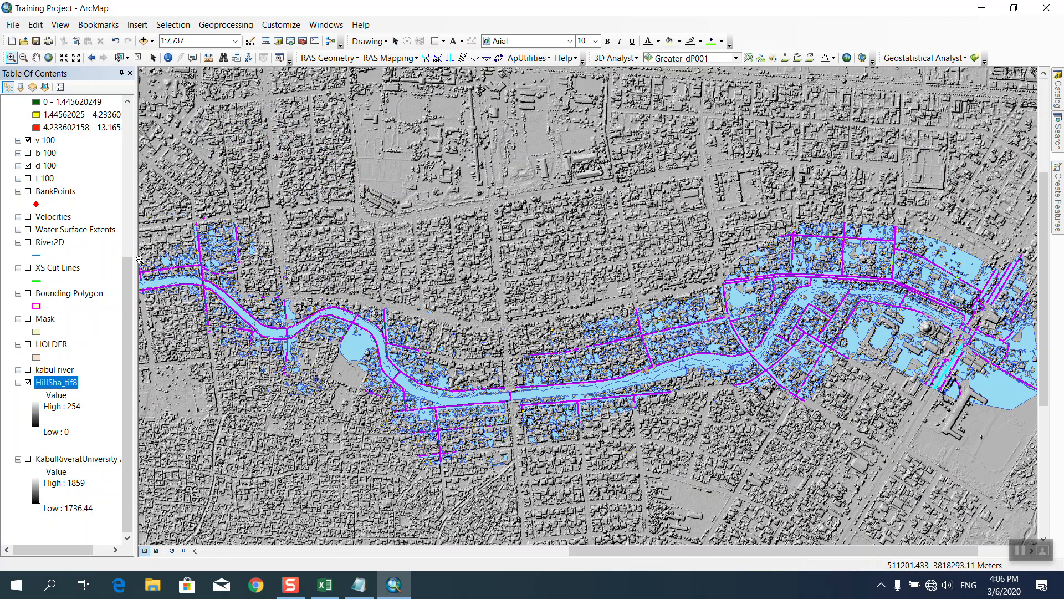
Hide RasterT_Greater1, Greater_dP001 and RasterT_LessTha2 to reveal the FI classes, back in Layout View.
scroll(87, 258, "up", 5)
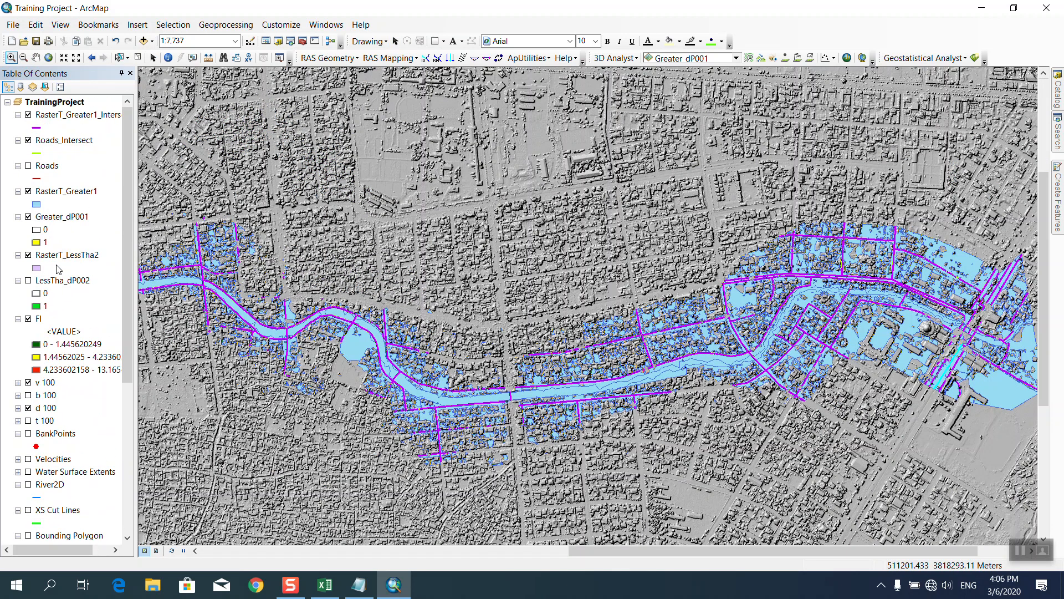
left_click(28, 217)
left_click(28, 191)
left_click(28, 141)
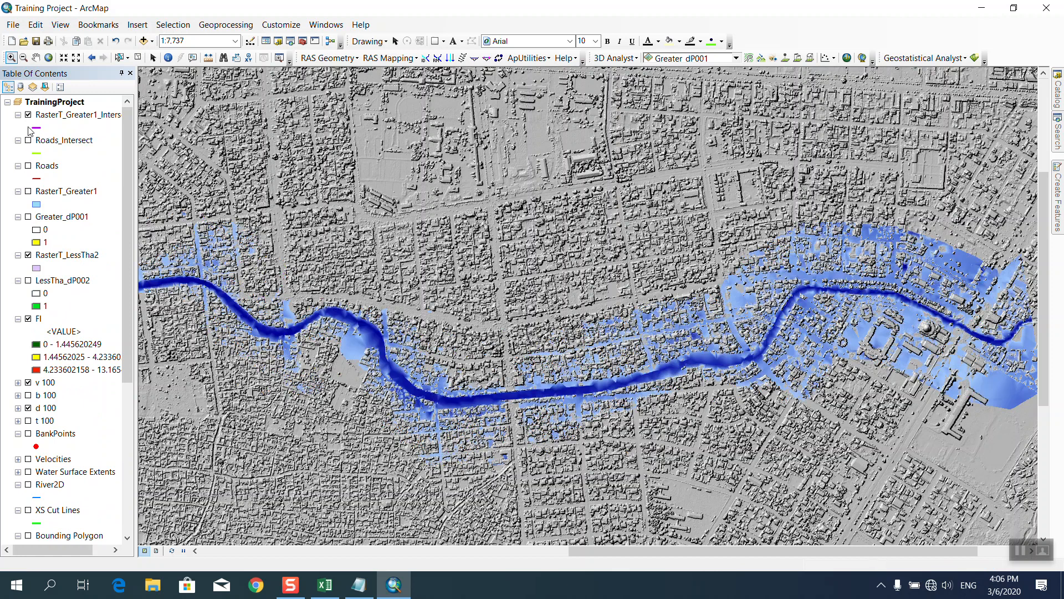
left_click(29, 141)
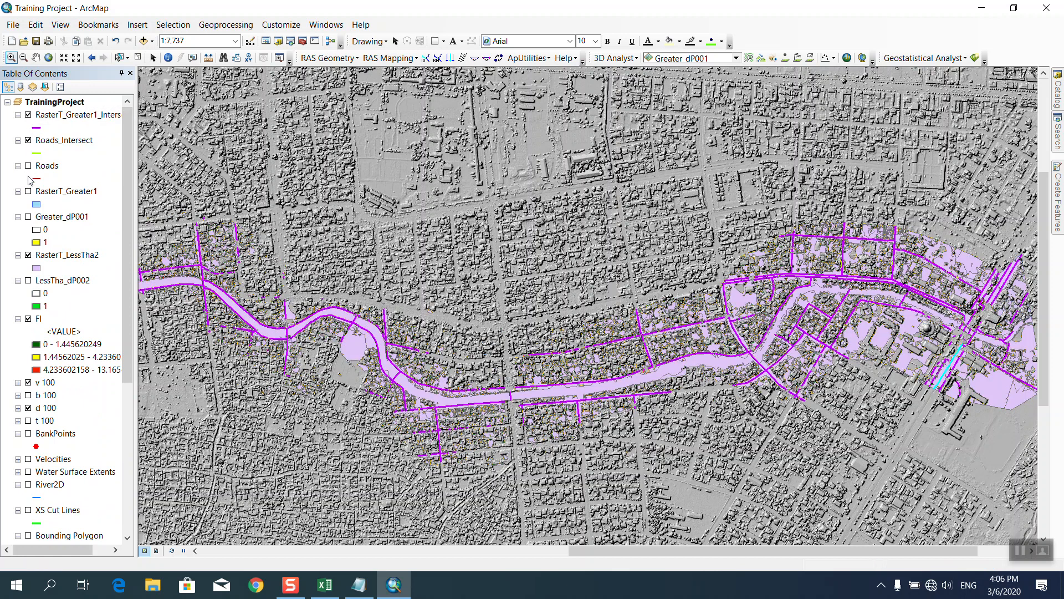
left_click(28, 255)
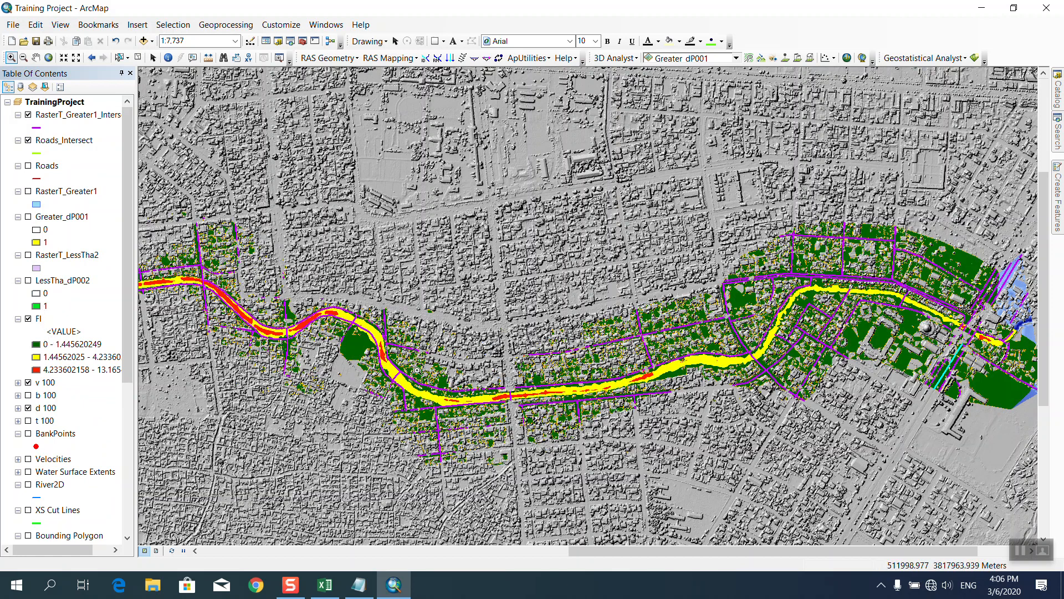
left_click(155, 550)
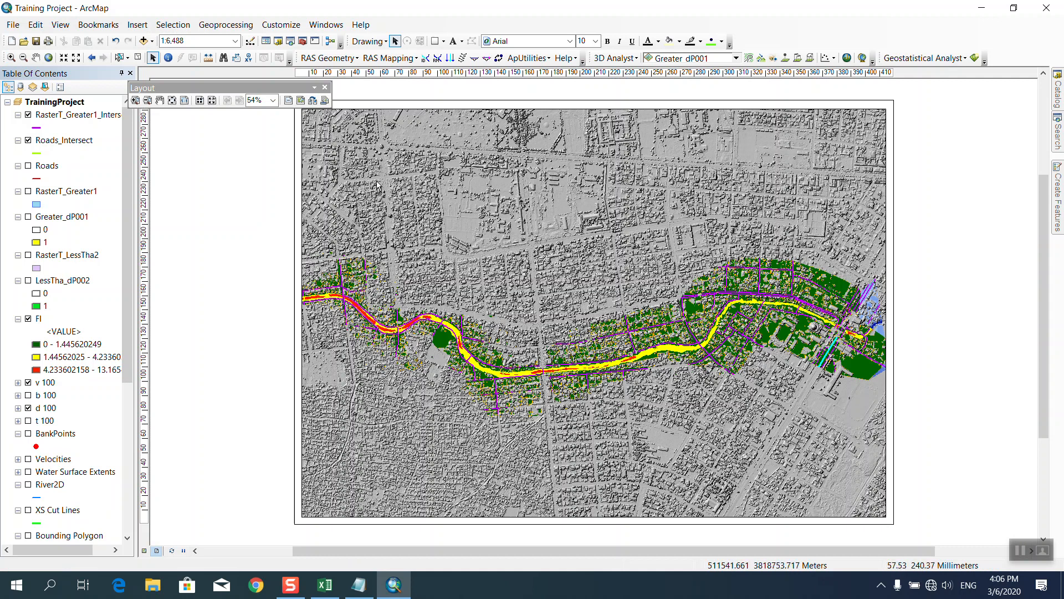
Start a legend with FI, RasterT_Greater1_Intersect, d 100, v 100 and HillSha_tif8 items.
left_click(325, 88)
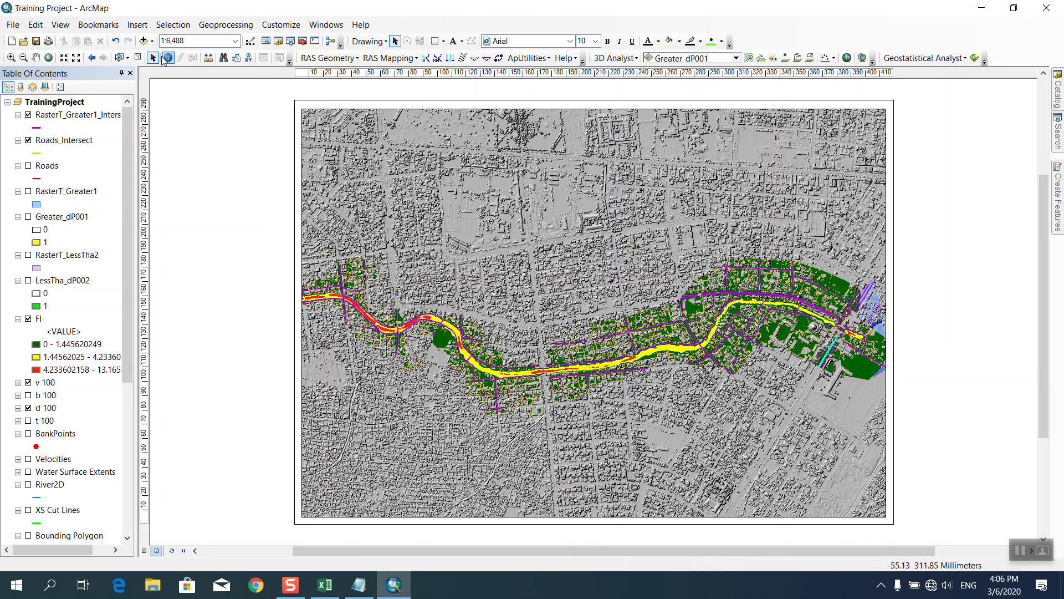
left_click(137, 25)
left_click(161, 116)
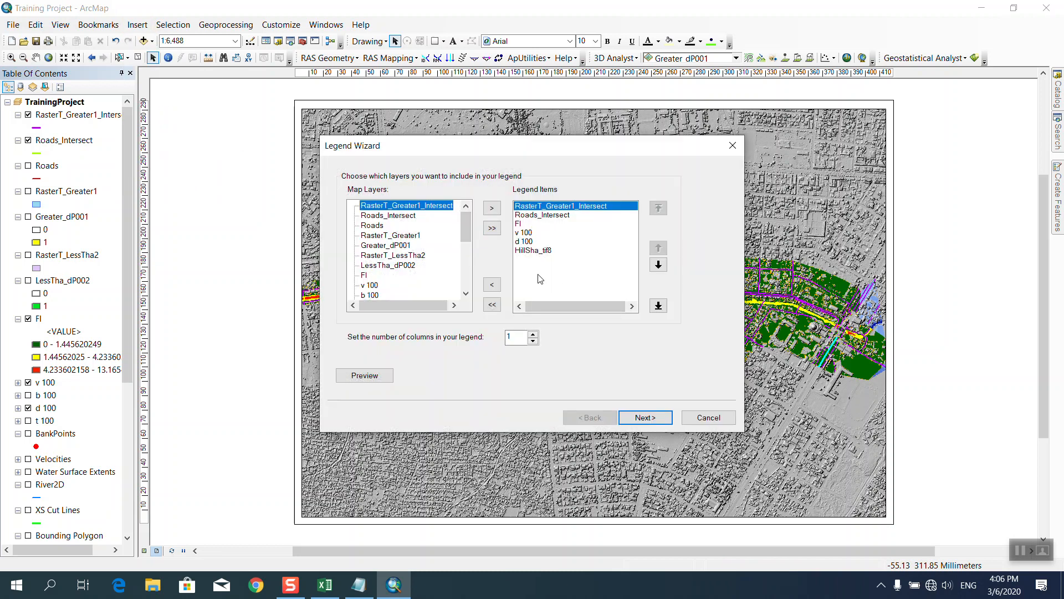
left_click(521, 224)
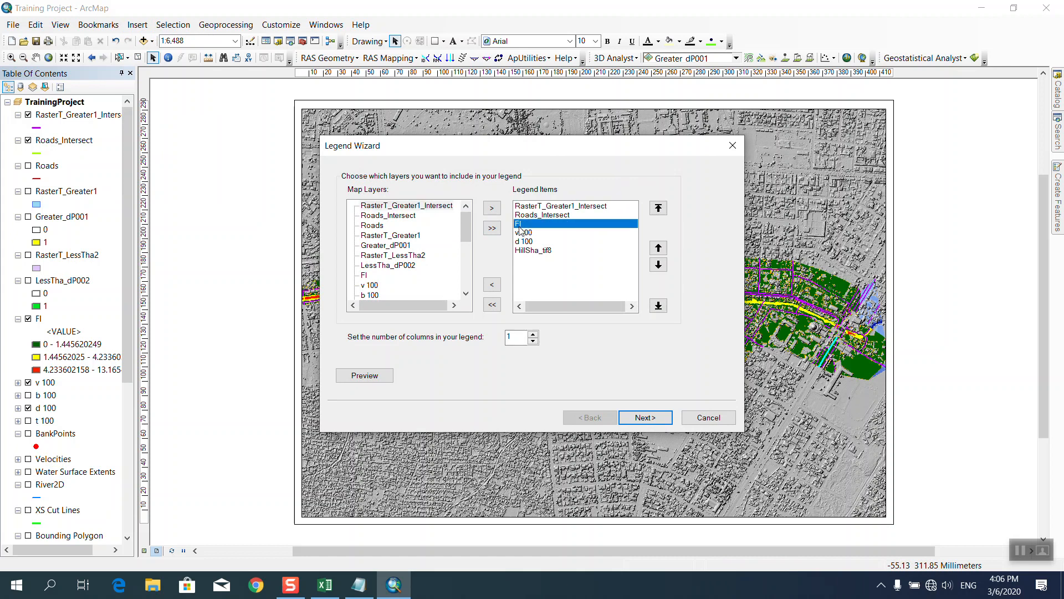
left_click(530, 207)
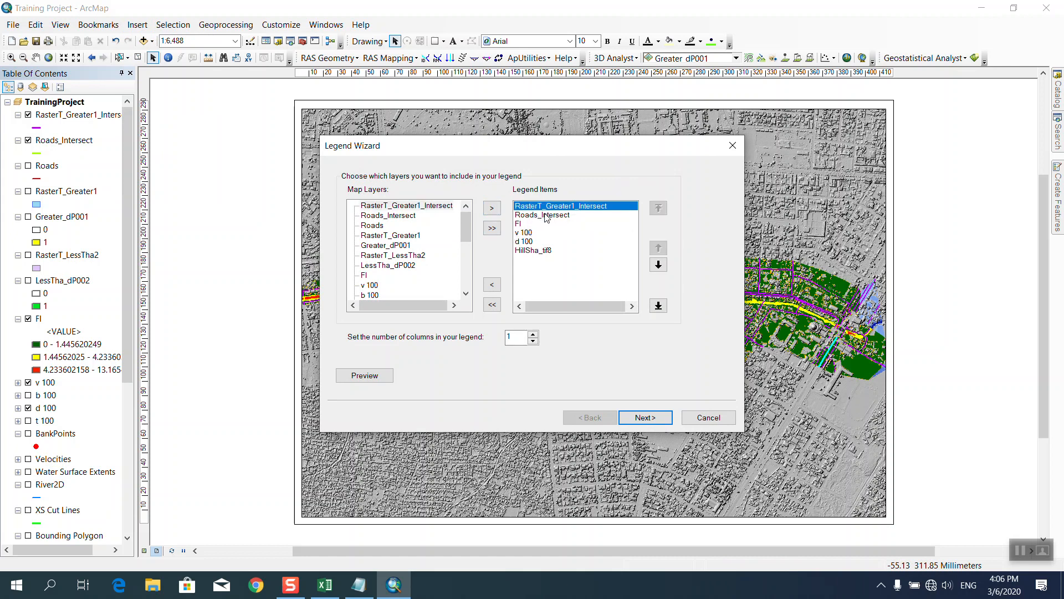
left_click(528, 241)
left_click(525, 233)
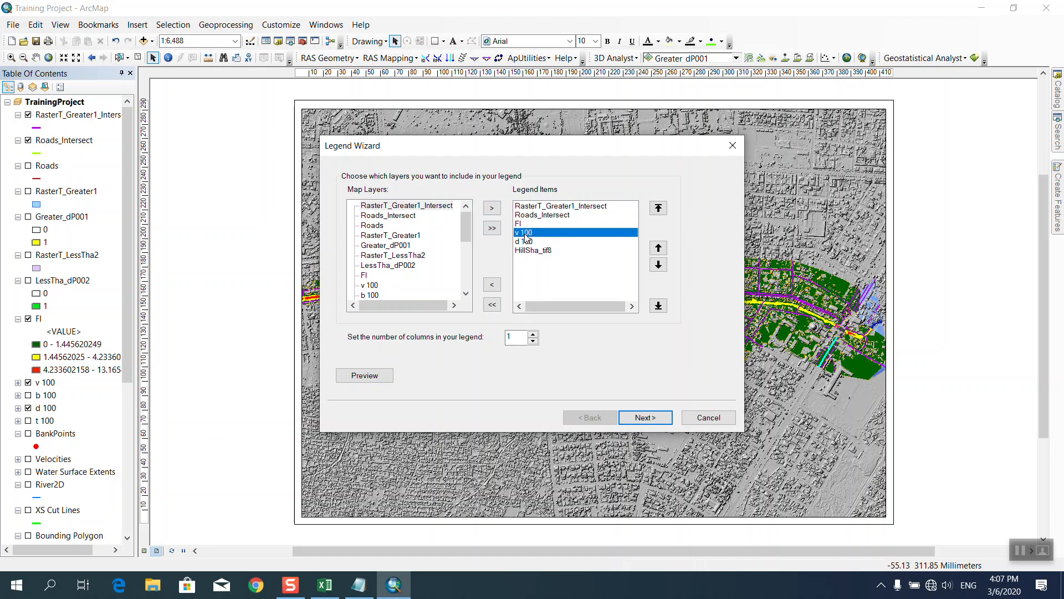
left_click(525, 250)
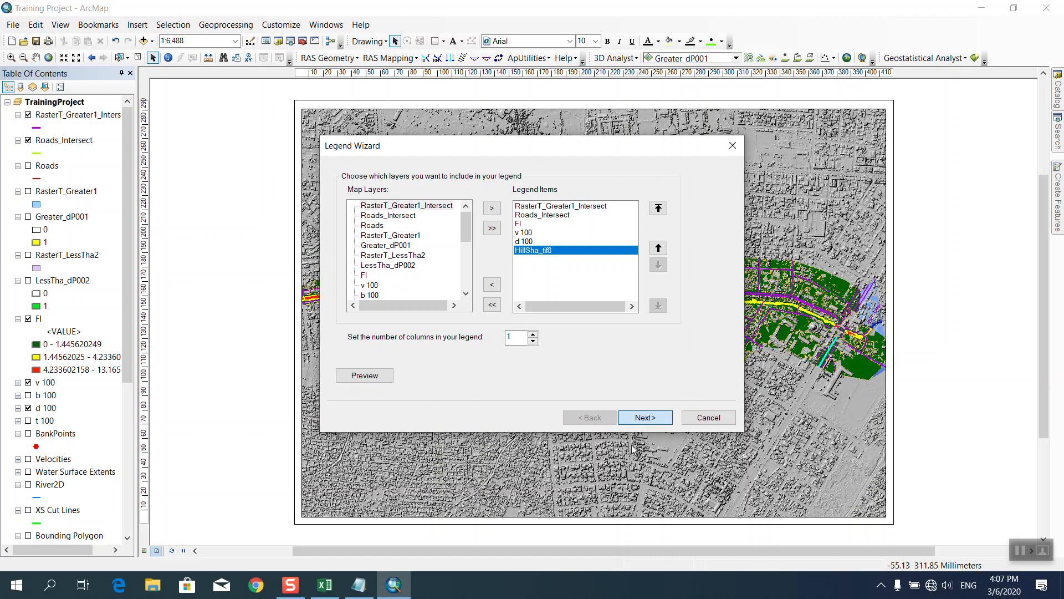
Give the trial legend a Grey 10% background and Chevron Down line patch, and place it.
left_click(642, 421)
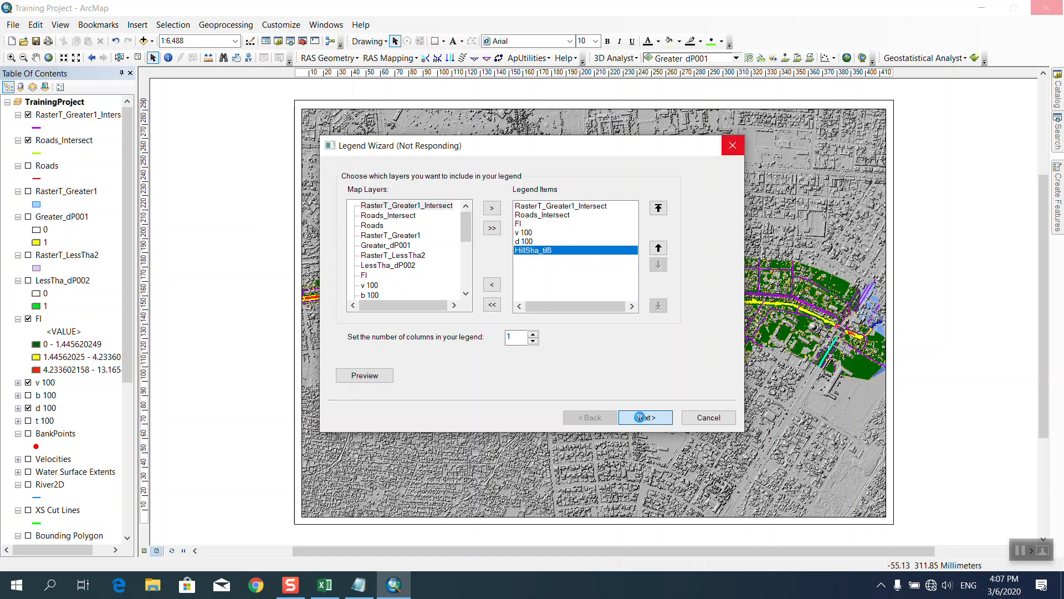
left_click(643, 419)
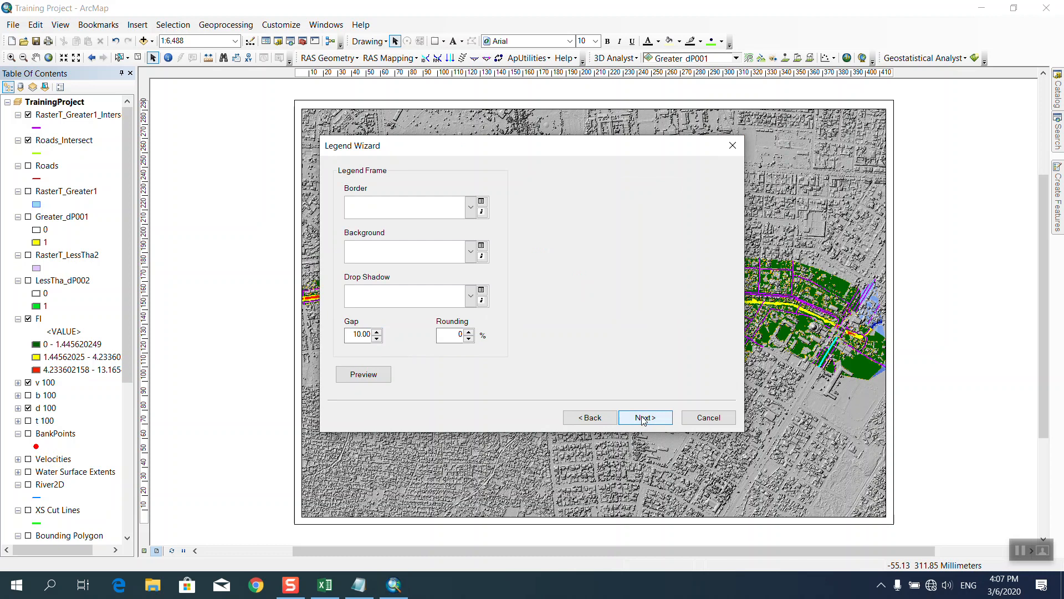
left_click(472, 211)
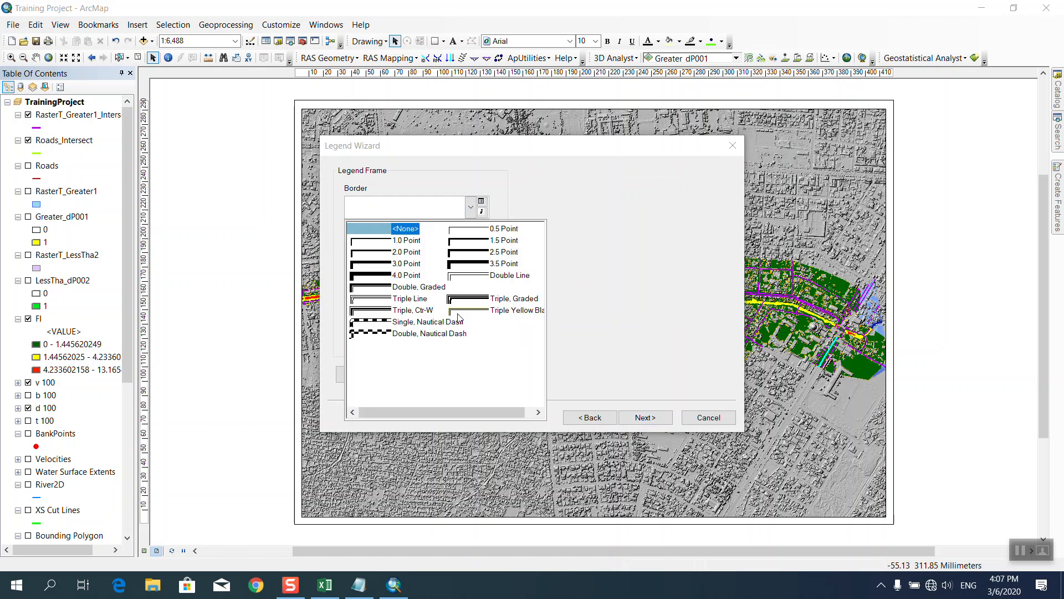
left_click(441, 190)
left_click(471, 252)
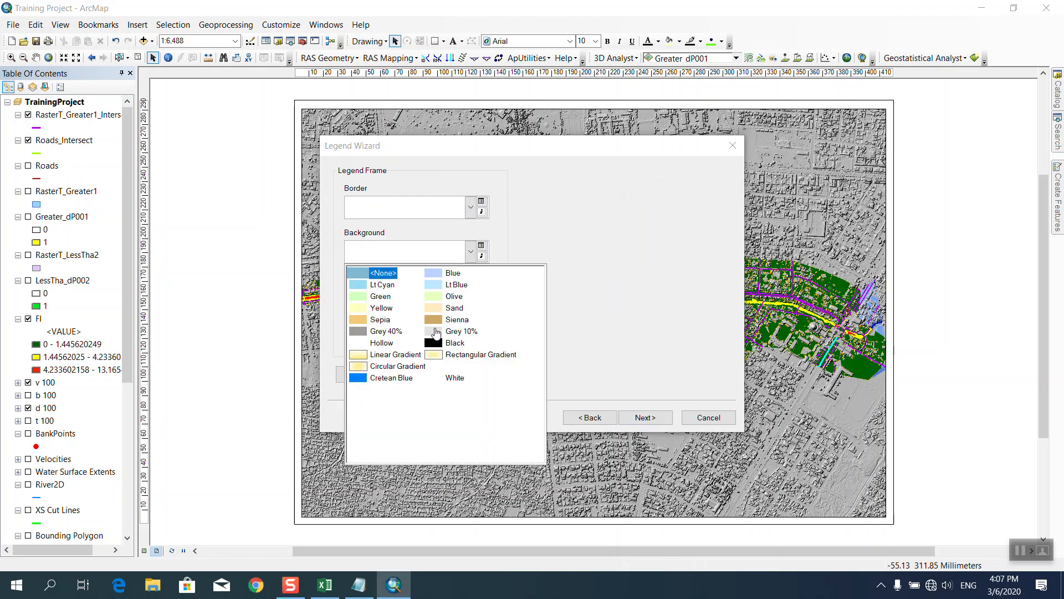
left_click(437, 332)
left_click(645, 418)
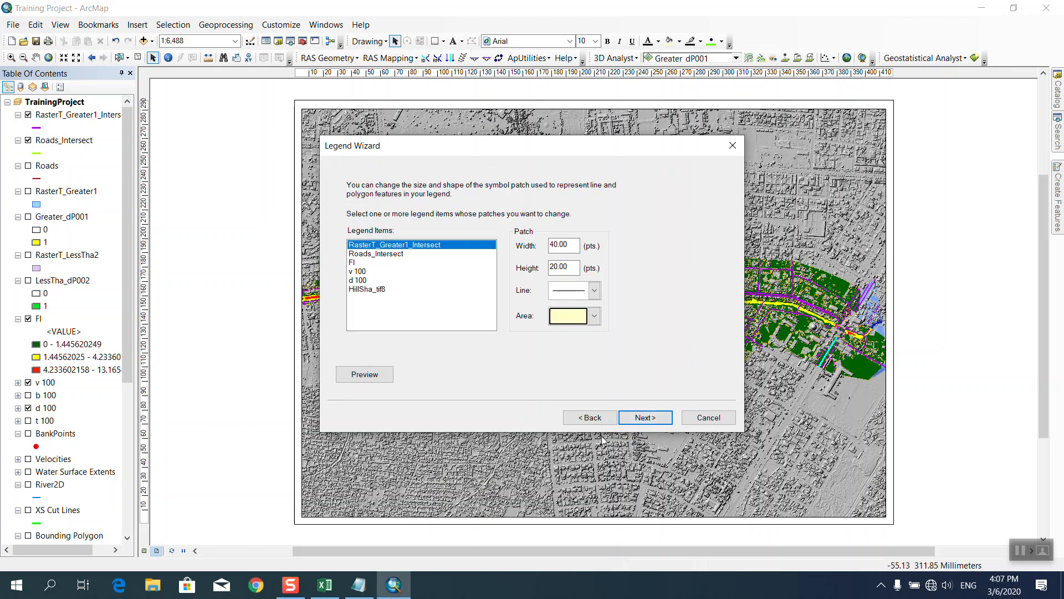
left_click(595, 290)
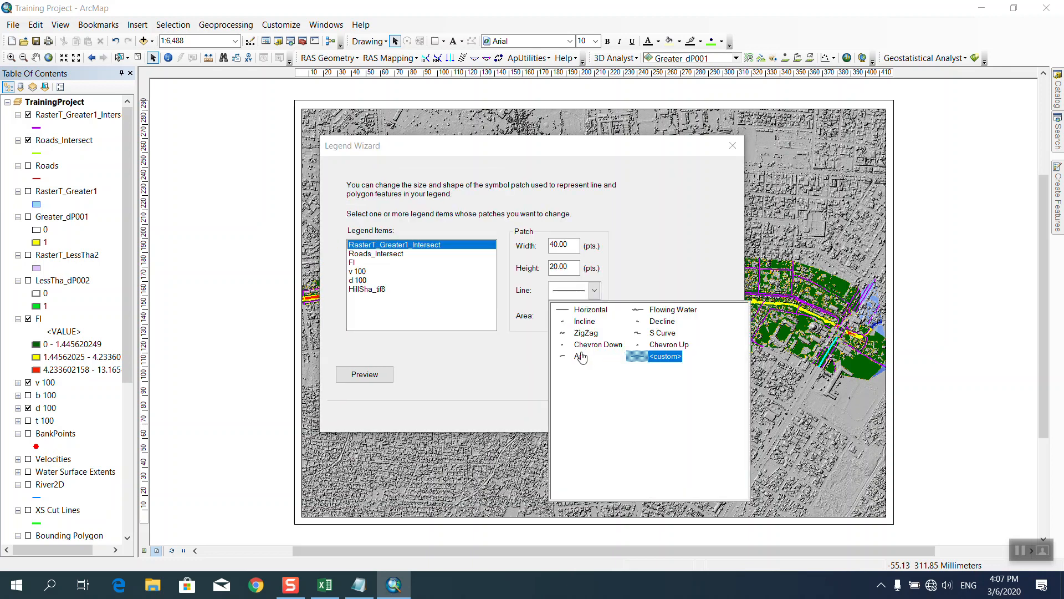
left_click(566, 345)
left_click(646, 418)
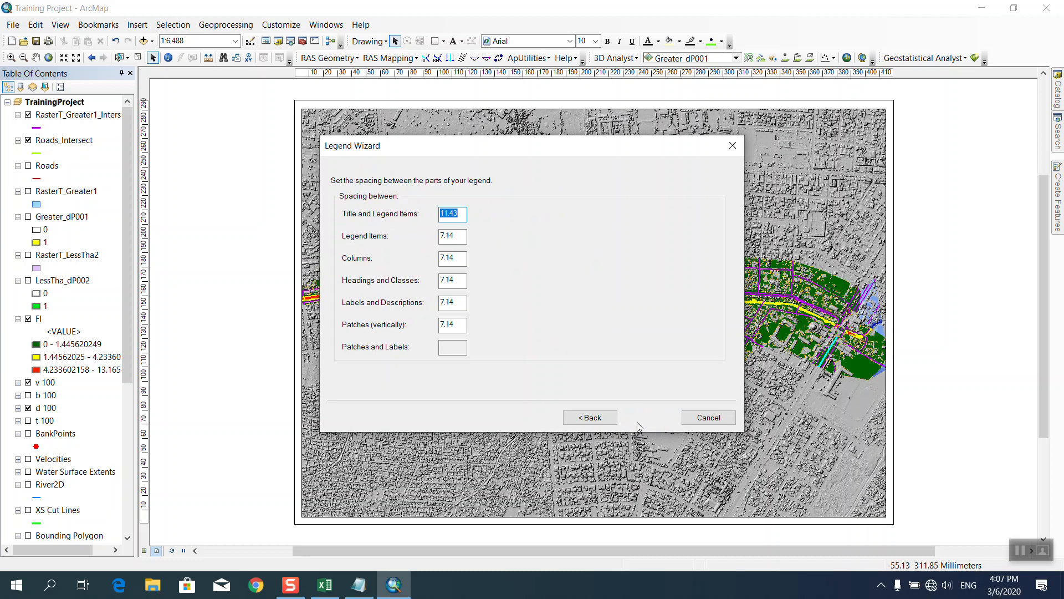
left_click(638, 423)
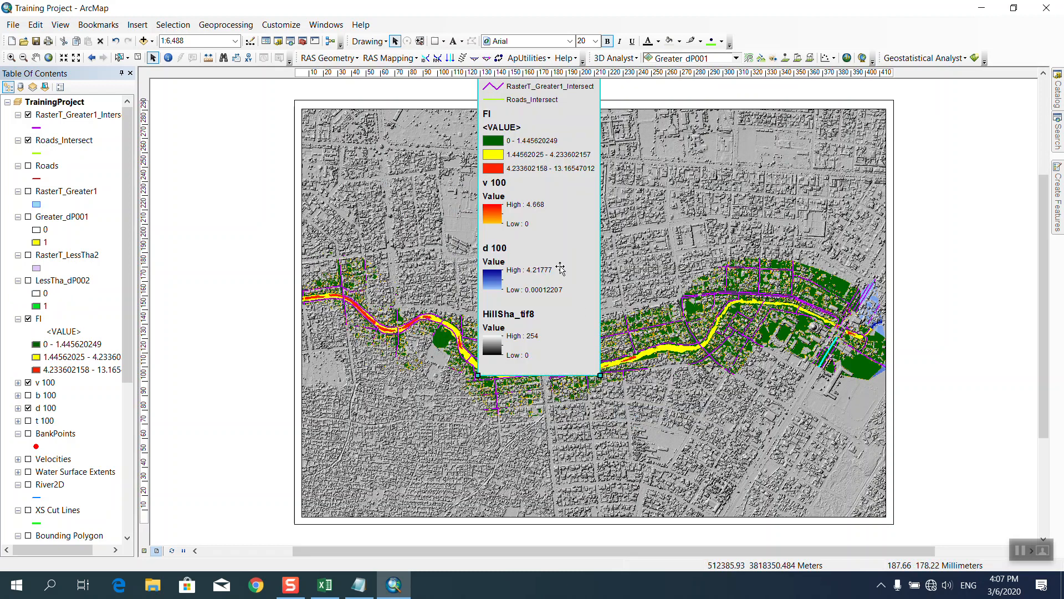
Move and shrink the trial legend on the map, then delete it.
left_click_drag(497, 248, 439, 361)
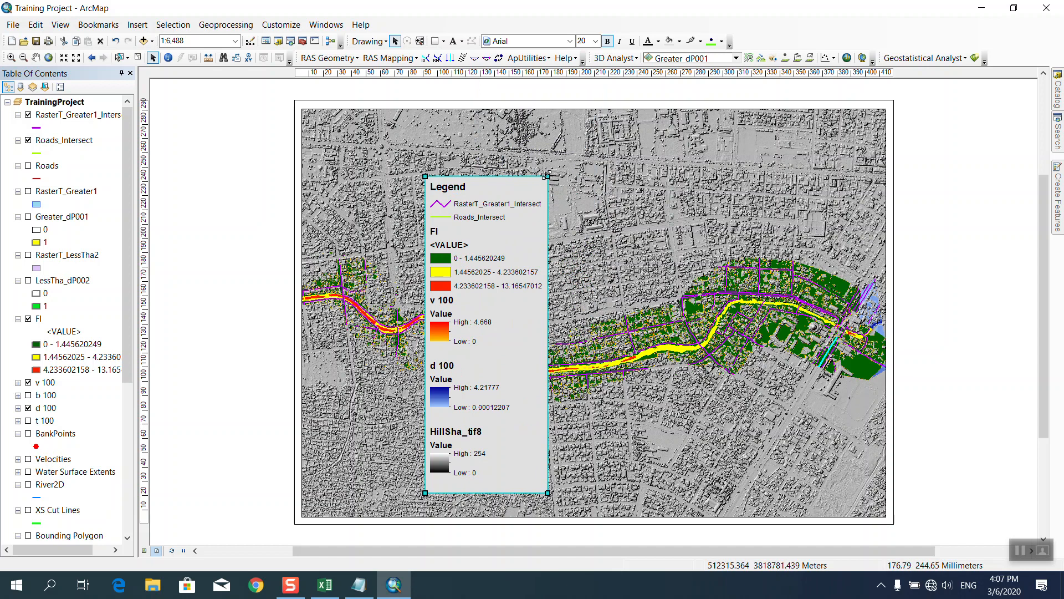
left_click_drag(519, 215, 529, 225)
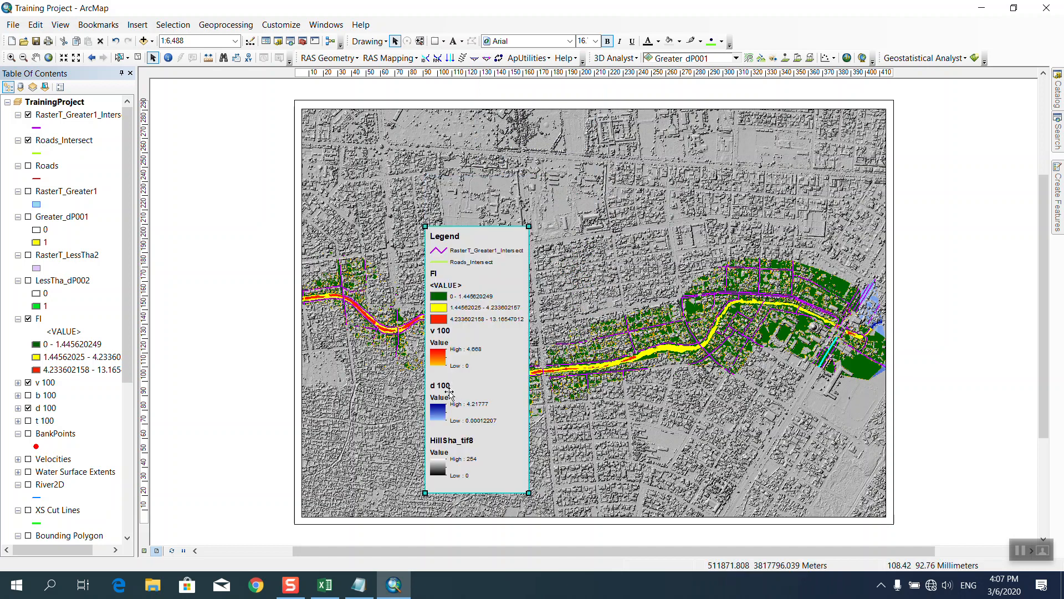
left_click_drag(428, 382, 569, 321)
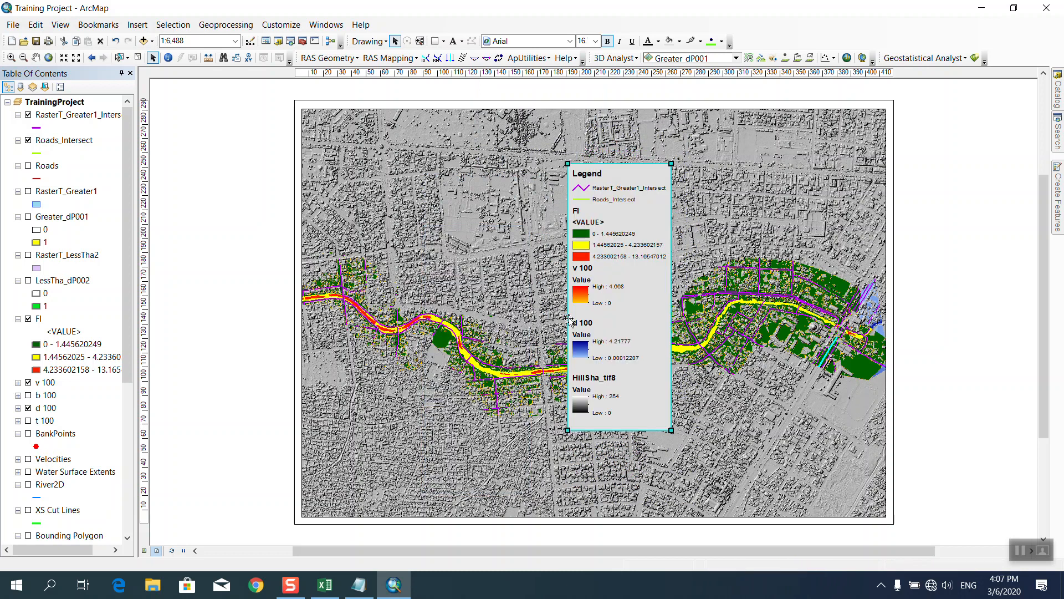
key("Delete")
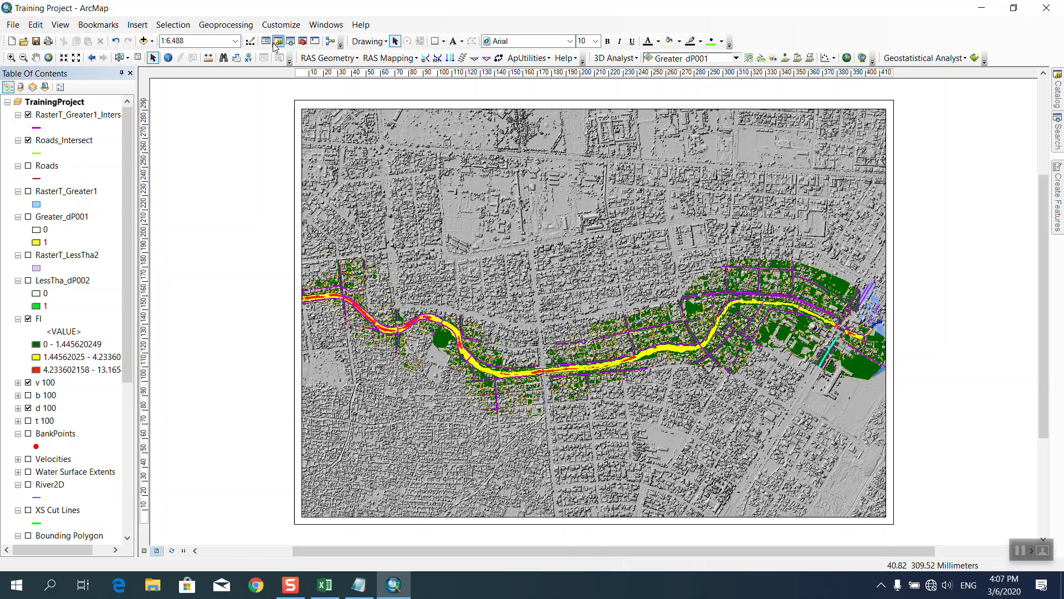
Insert a new two-column legend onto the layout.
left_click(173, 25)
mouse_move(137, 25)
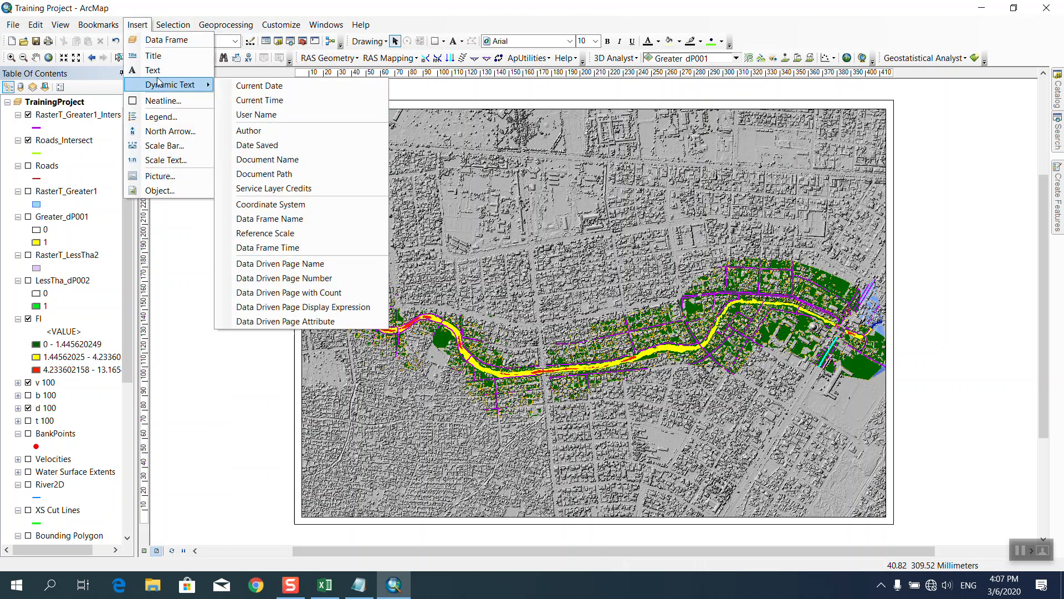
left_click(160, 117)
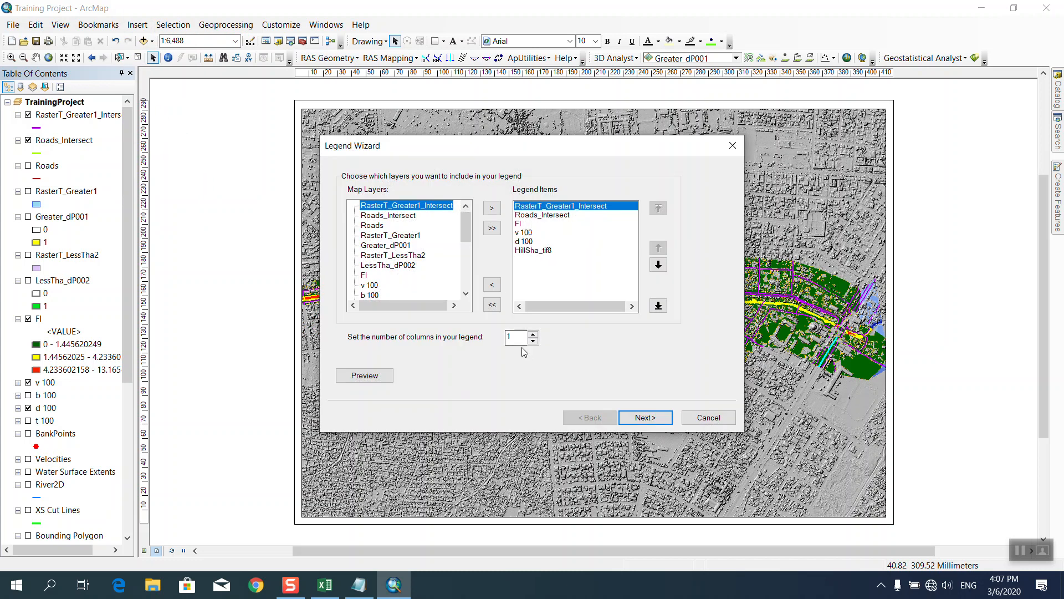
left_click(534, 334)
left_click(362, 374)
mouse_move(547, 147)
left_mouse_down()
mouse_move(290, 311)
mouse_move(148, 242)
mouse_move(517, 117)
mouse_move(202, 149)
mouse_move(484, 152)
left_mouse_up()
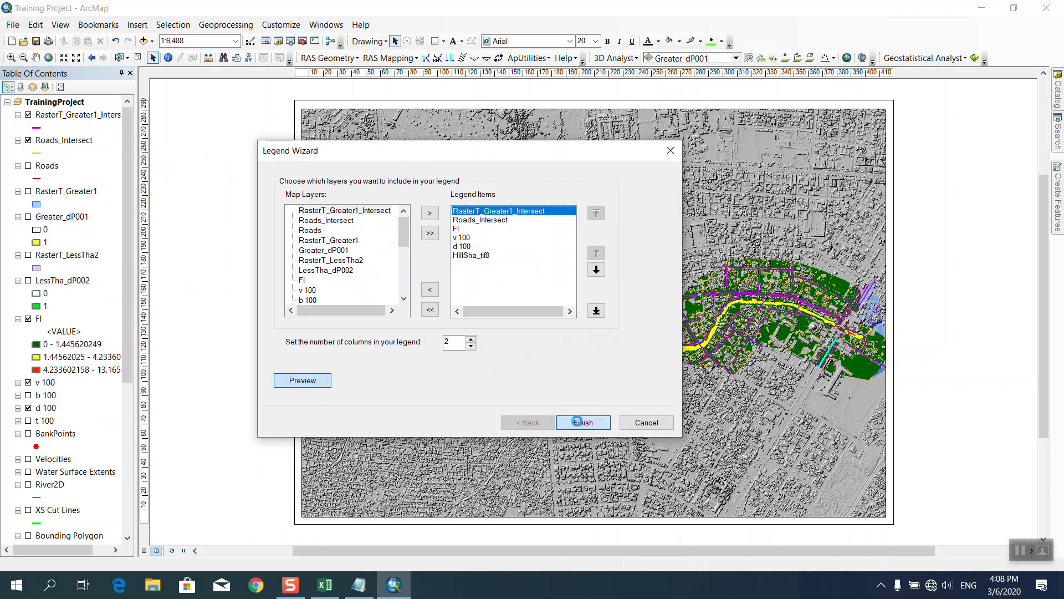
left_click(579, 422)
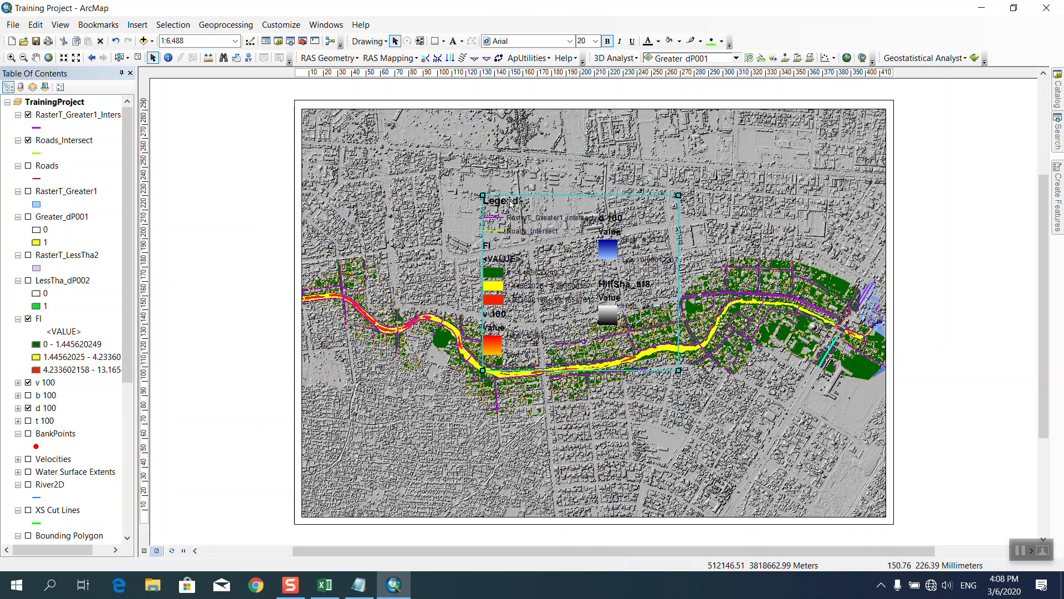
Give the legend frame a Grey 10% background with a background gap of 5.
double_click(510, 211)
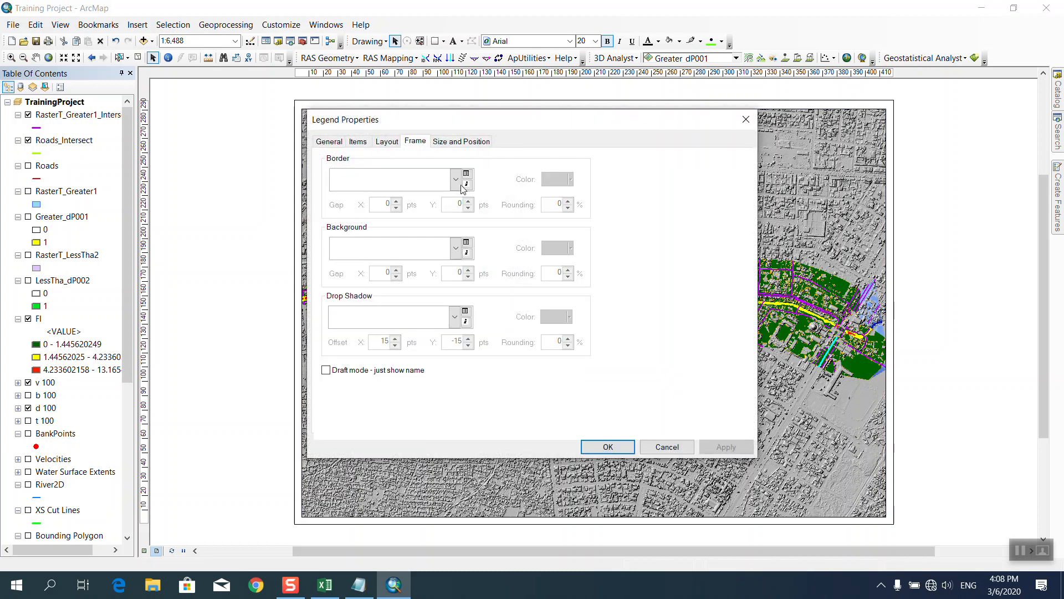
left_click(455, 248)
left_click(422, 328)
left_click(608, 447)
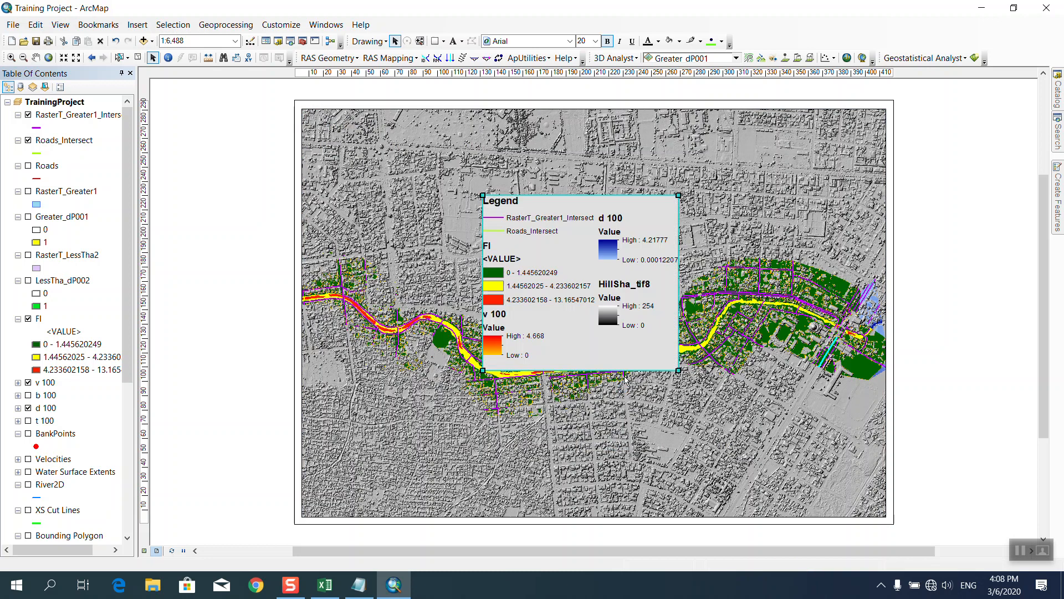
double_click(563, 362)
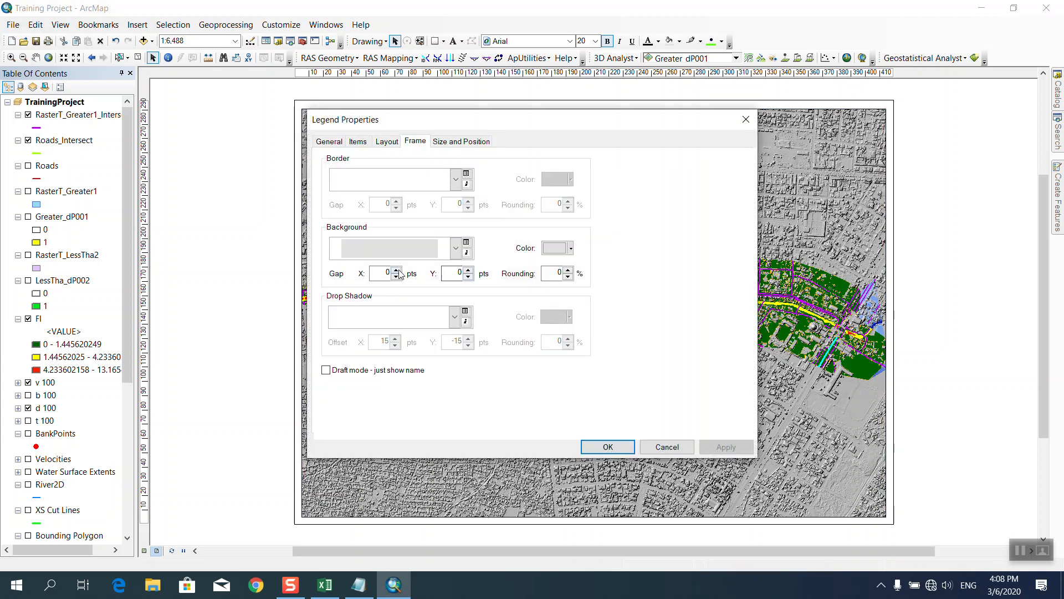
left_click(396, 270)
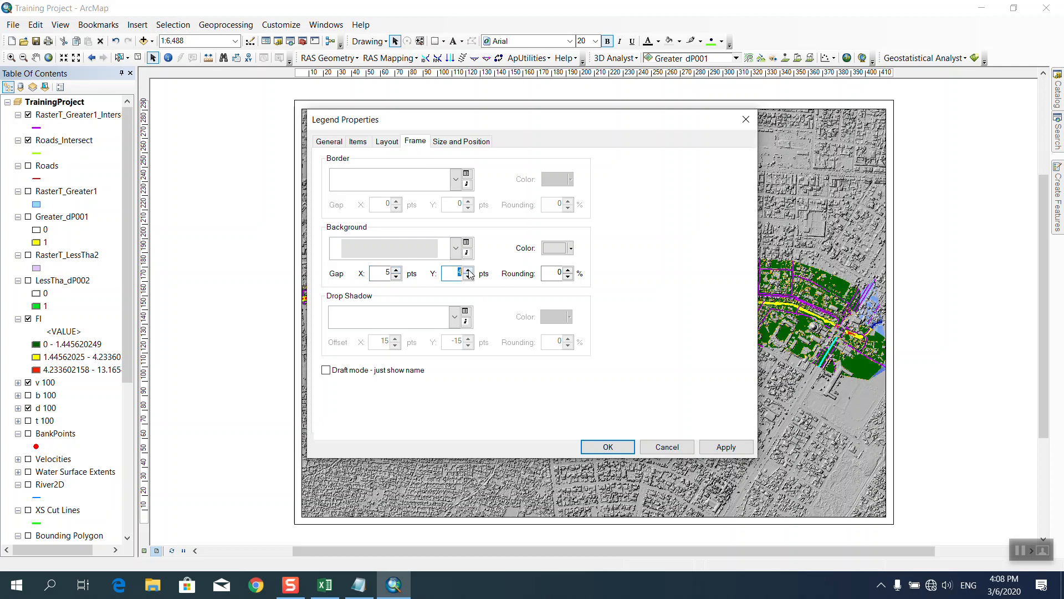
left_click(610, 447)
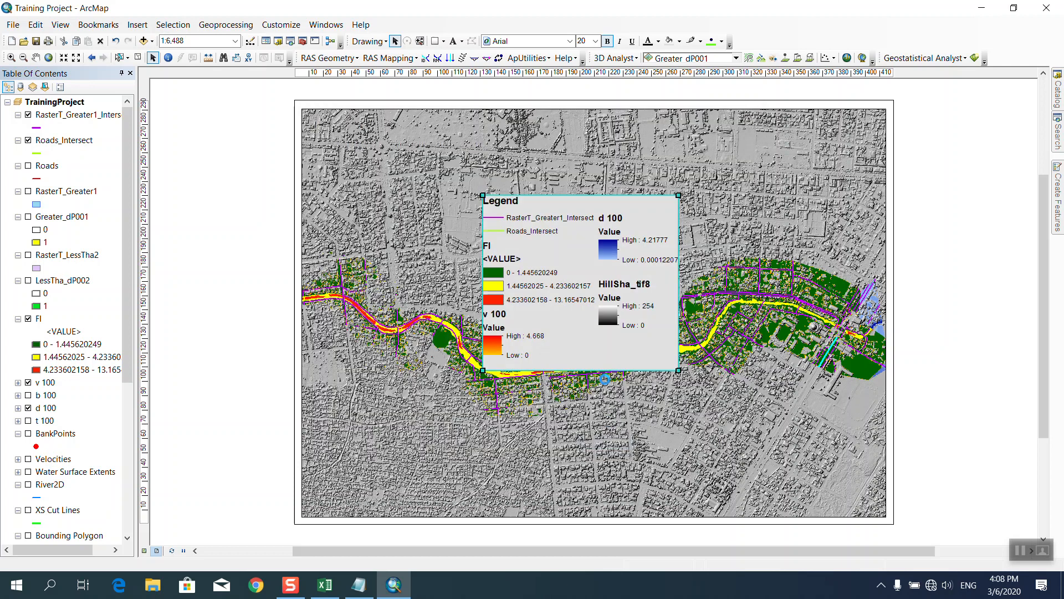
Drag the legend into the map frame's upper-left corner and deselect it.
left_click_drag(479, 252, 587, 186)
key("Escape")
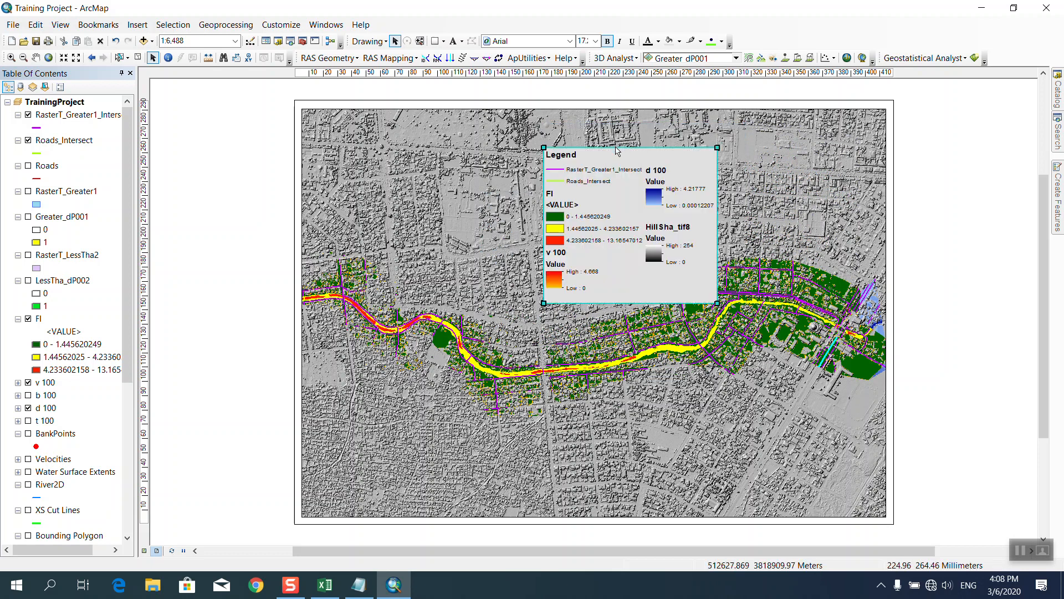
left_click_drag(615, 153, 378, 118)
left_click(231, 219)
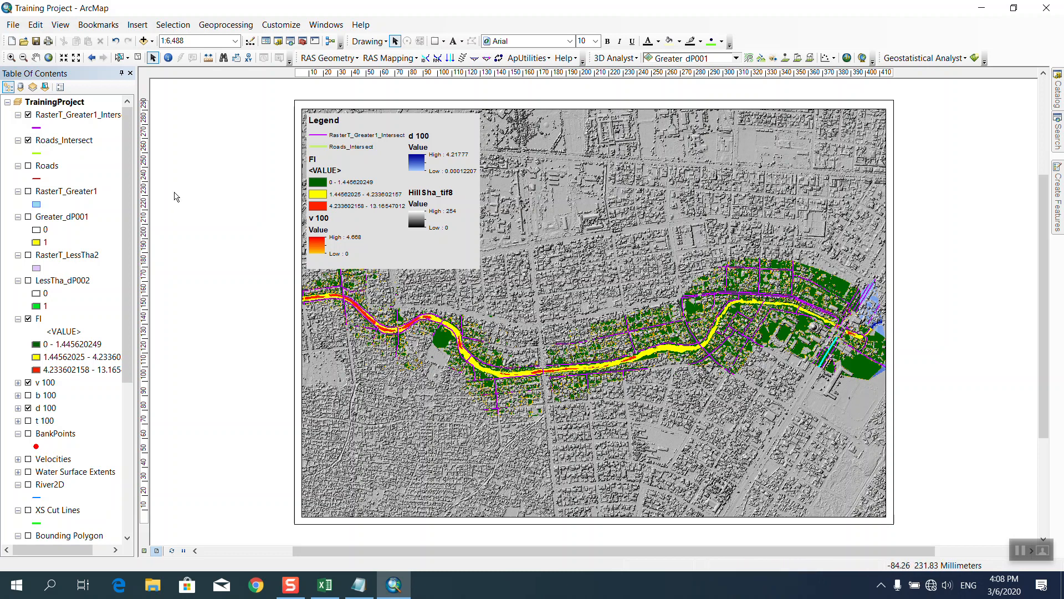
scroll(66, 260, "down", 4)
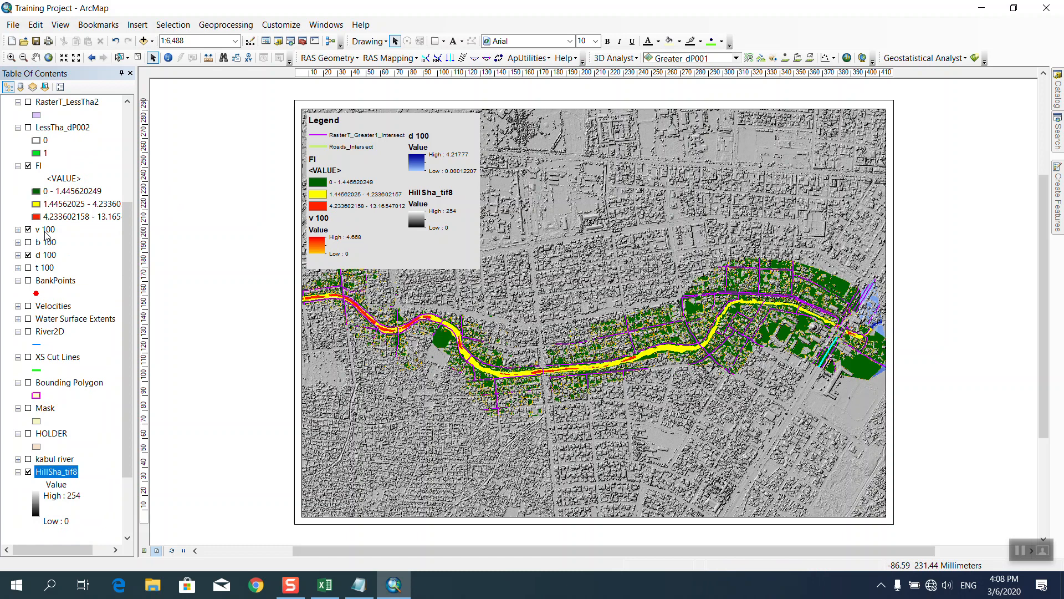
Classify the v 100 layer into five classes with labels rounded to 2 significant digits.
double_click(46, 232)
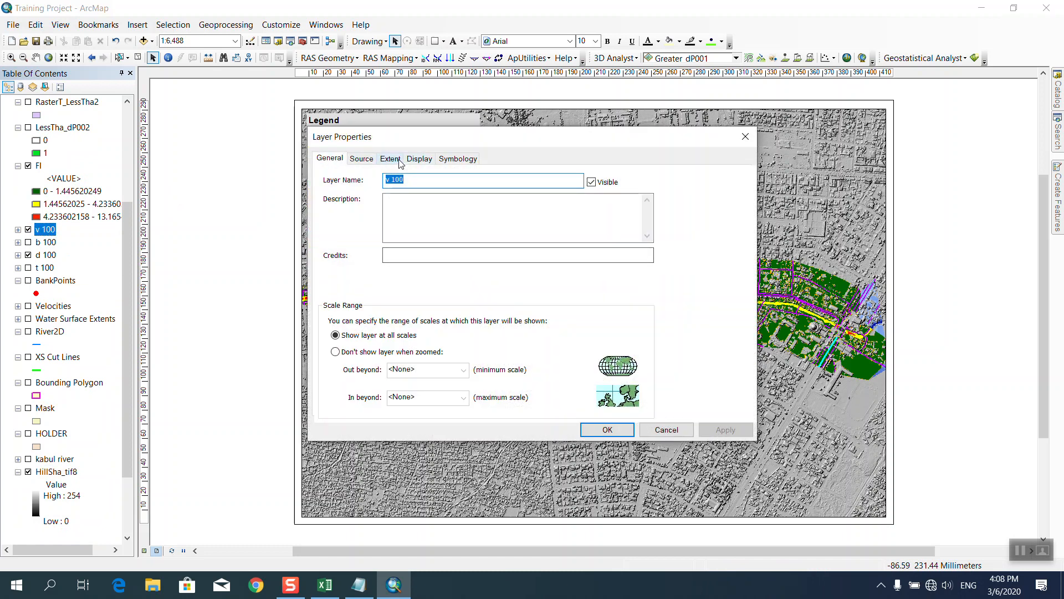
left_click(456, 160)
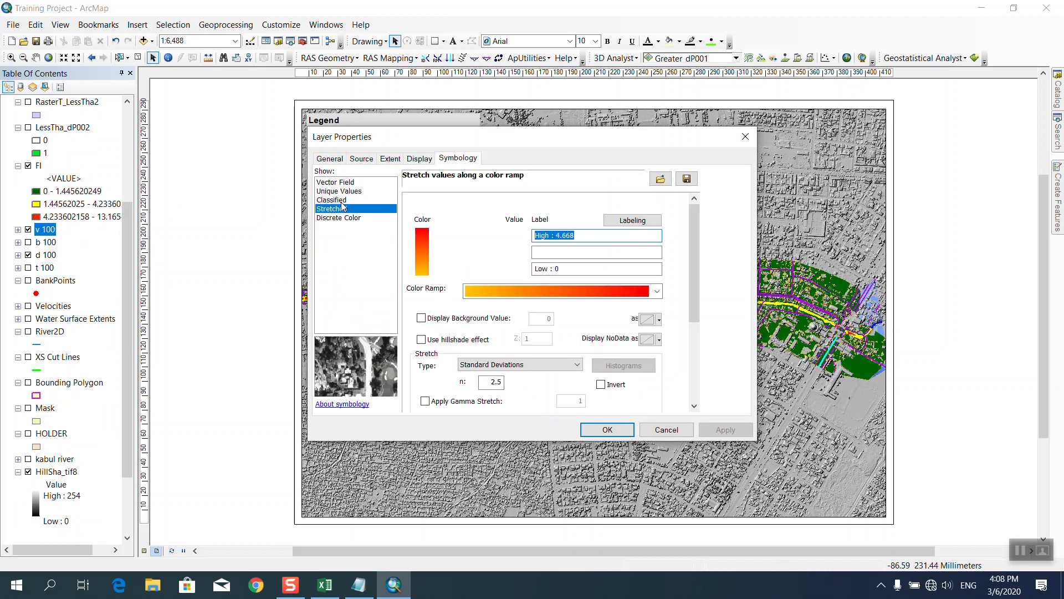
left_click(336, 200)
left_click(588, 343)
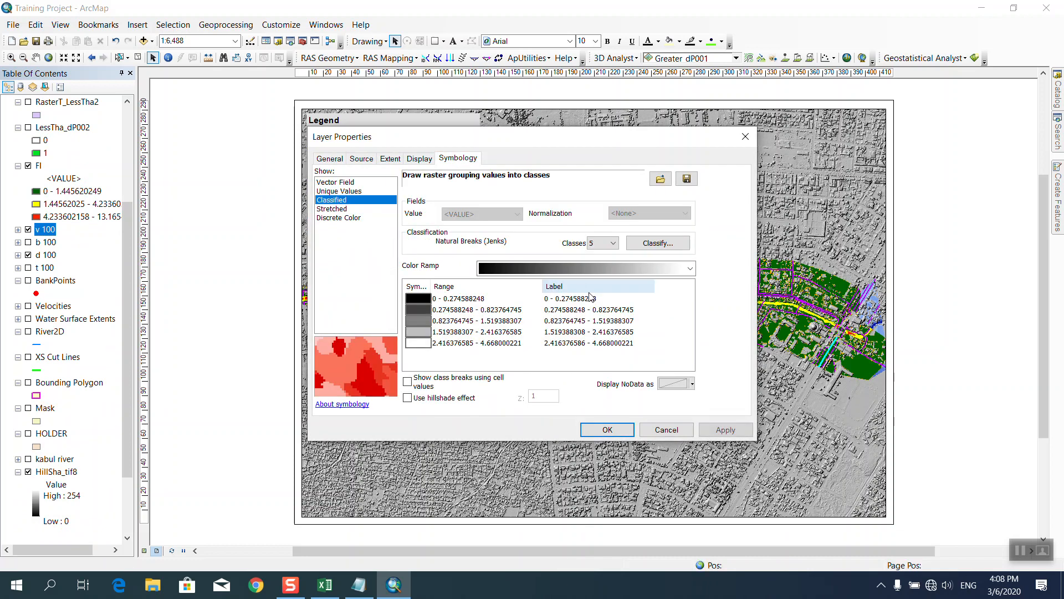
left_click(604, 243)
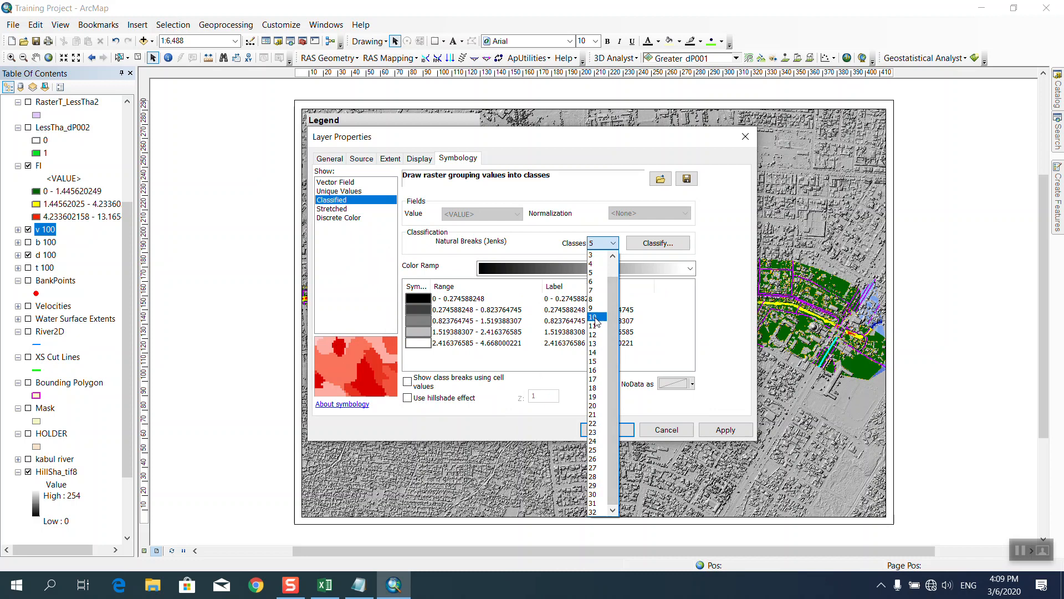
left_click(594, 273)
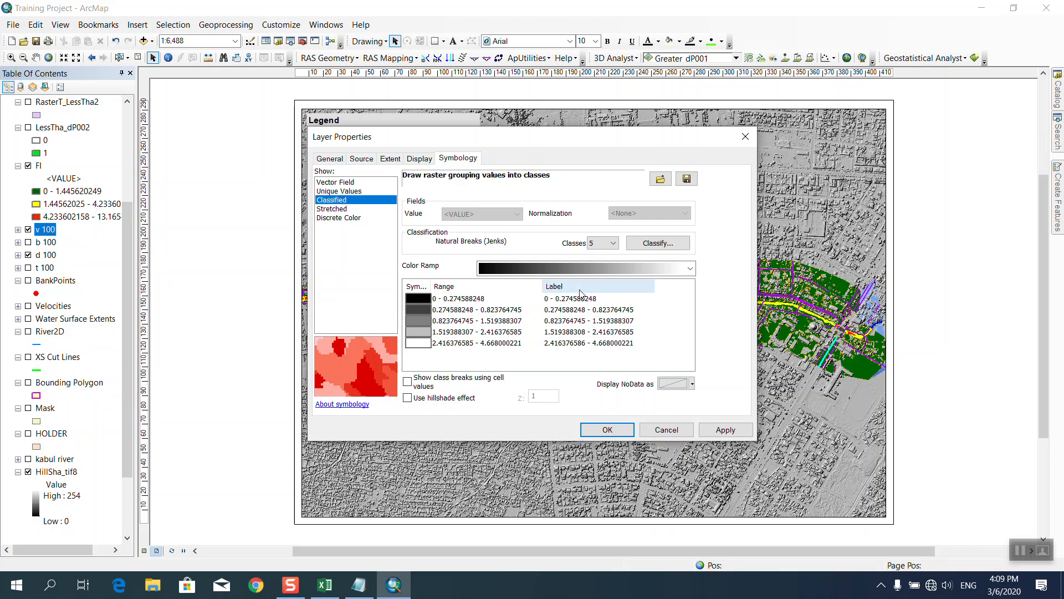
right_click(602, 289)
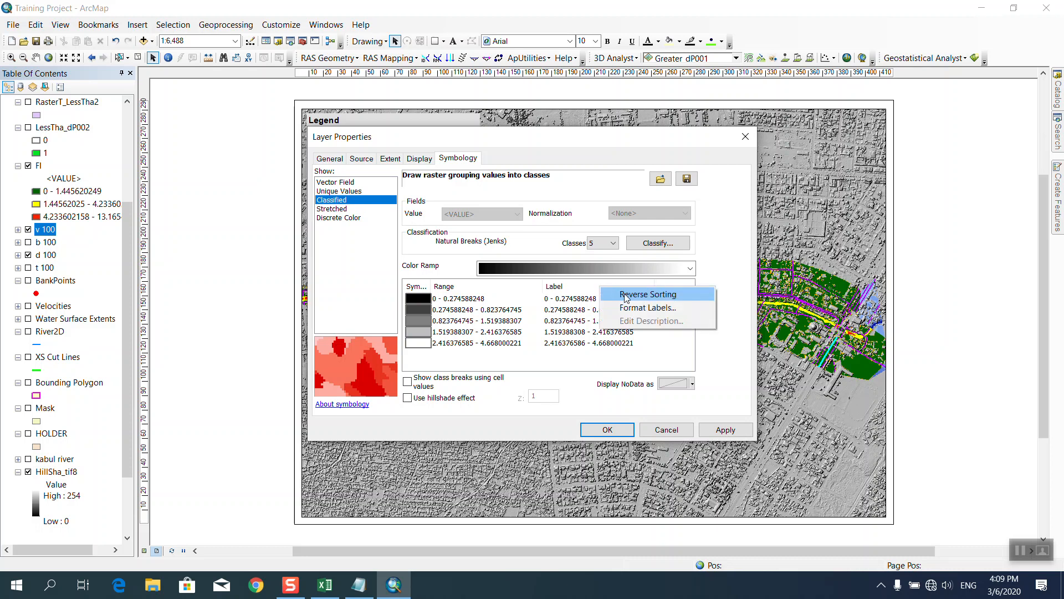
left_click(626, 302)
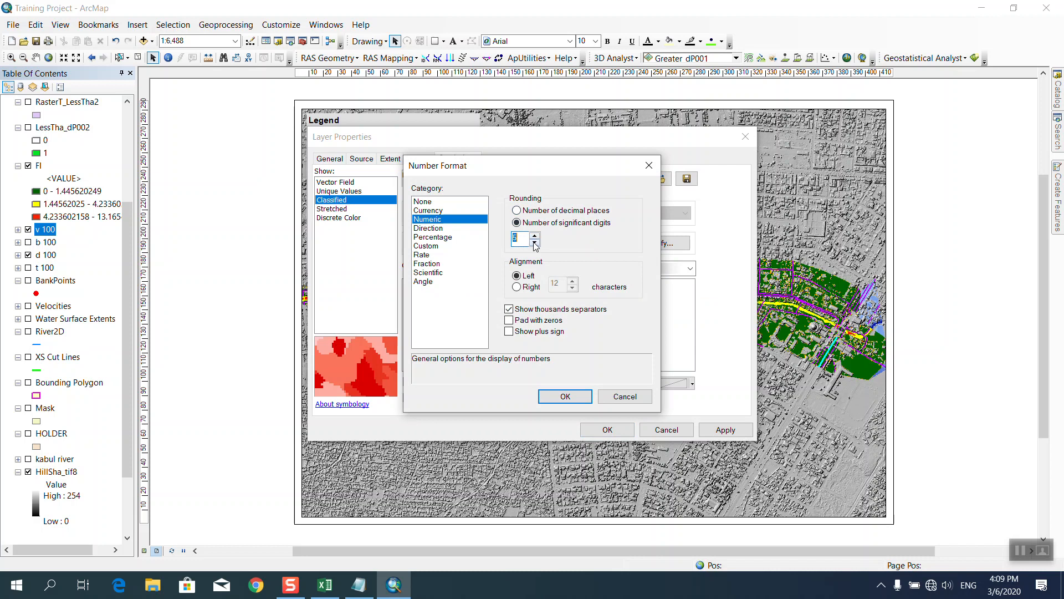
left_click(535, 244)
left_click(565, 396)
Apply the yellow-red-magenta-blue colour ramp to v 100 and nudge the legend slightly lower.
scroll(577, 268, "down", 1)
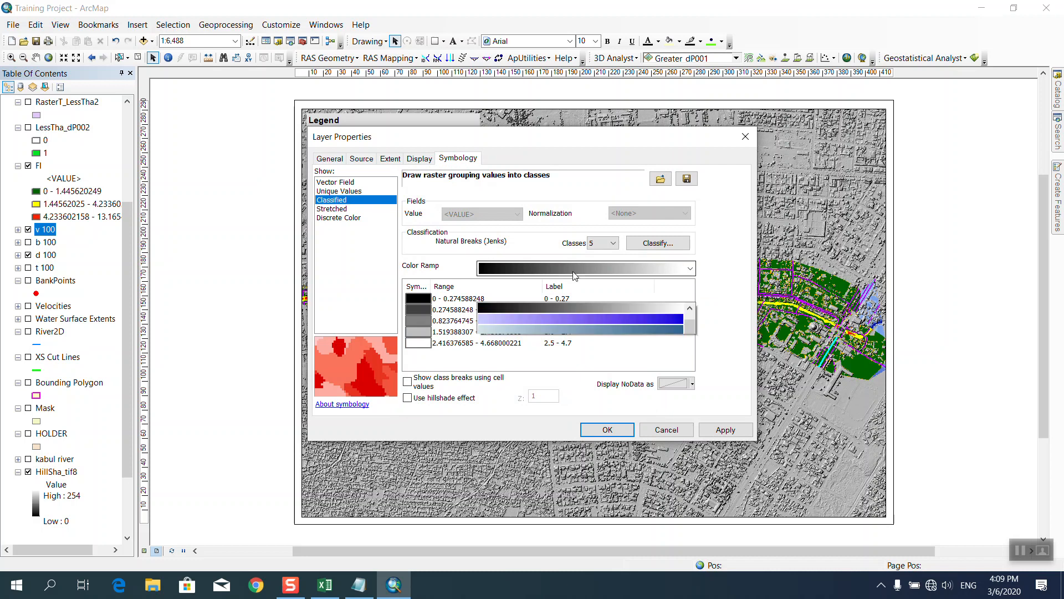
left_click(577, 268)
scroll(576, 181, "up", 1)
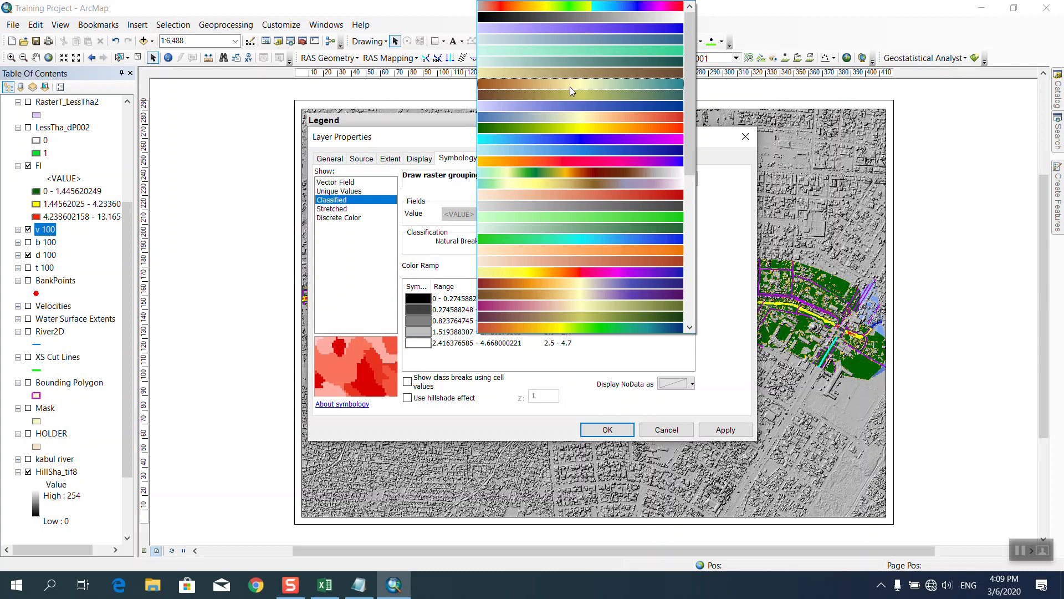
scroll(588, 210, "down", 3)
scroll(597, 222, "up", 3)
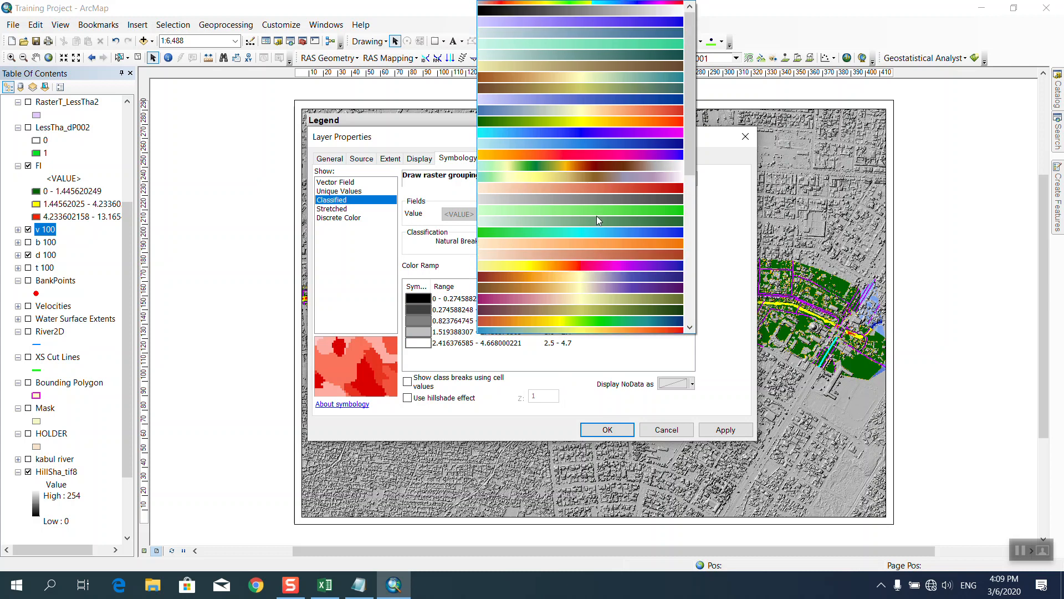
left_click(585, 272)
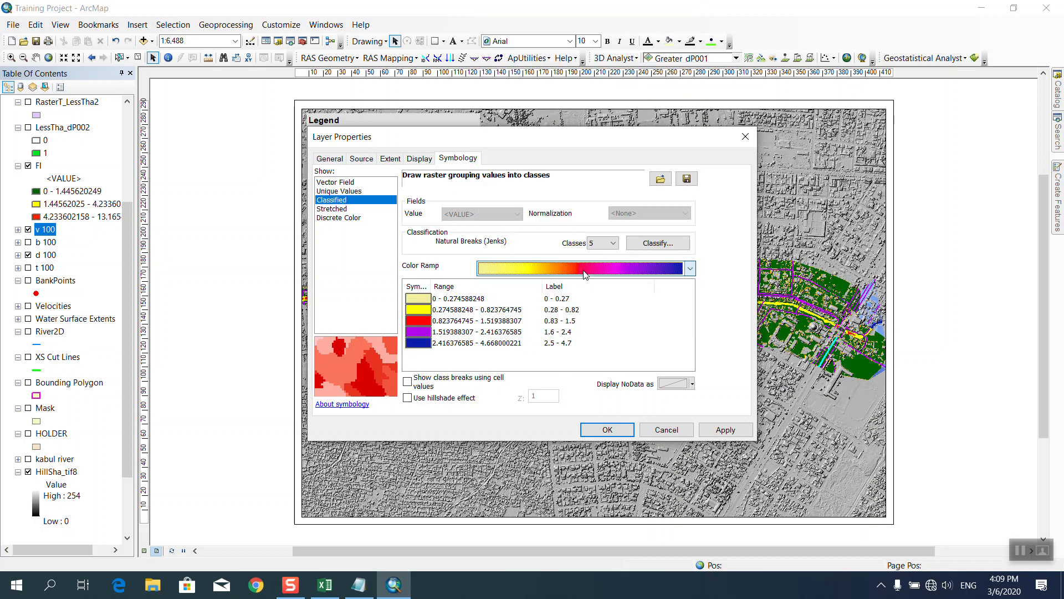
left_click(606, 430)
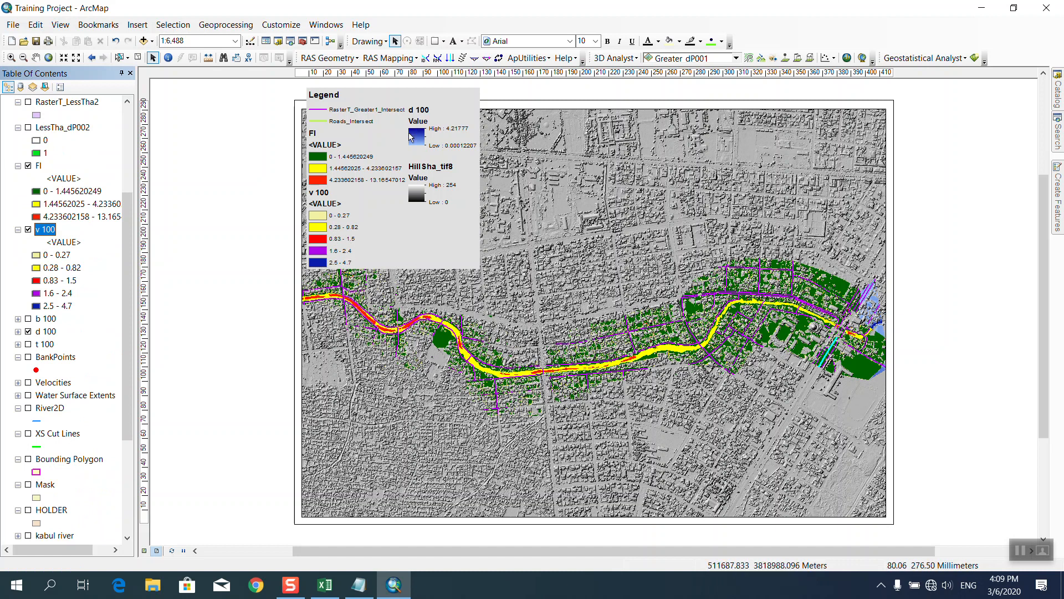
left_click_drag(402, 265, 400, 296)
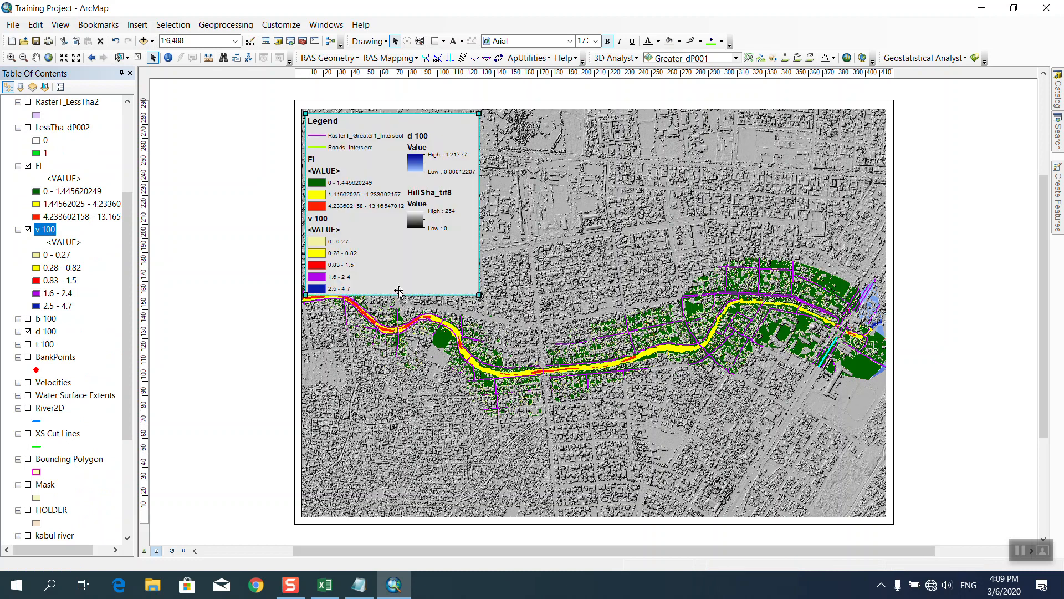
Switch d 100 to classified symbology with the light-blue-to-navy colour ramp.
double_click(47, 331)
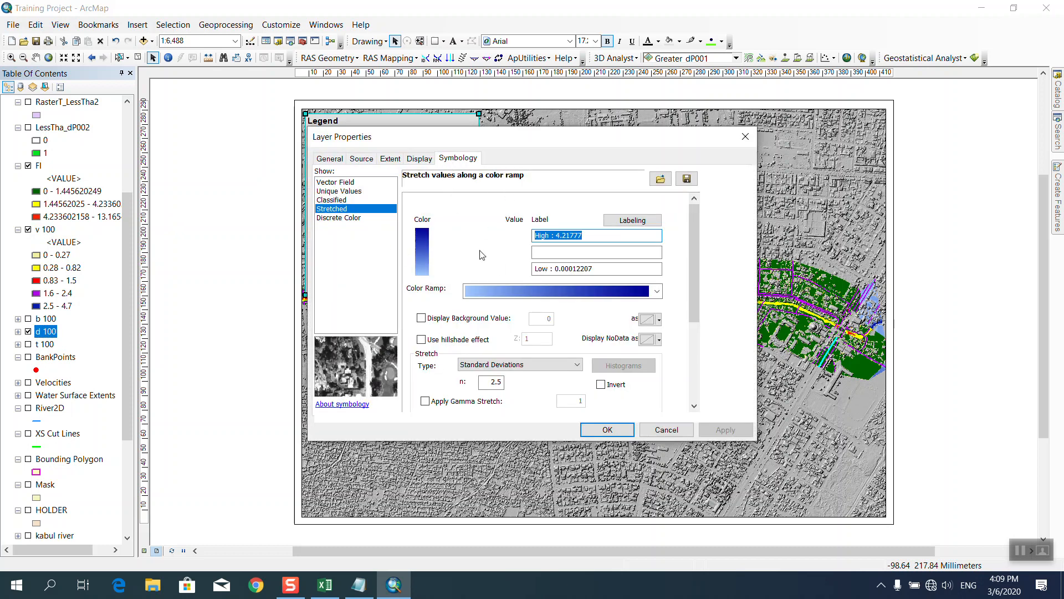
left_click(335, 191)
left_click(621, 340)
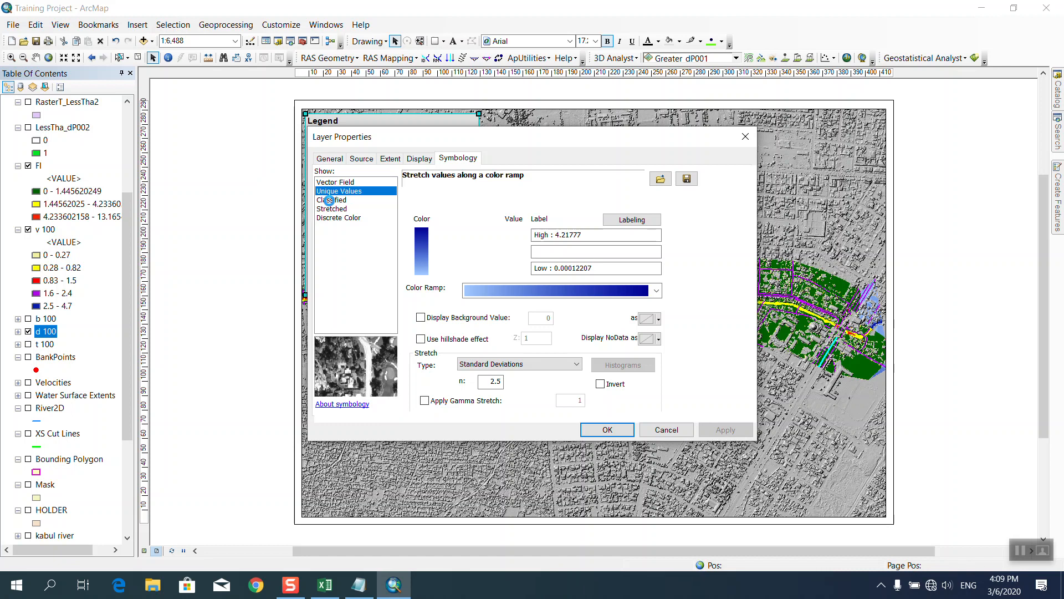
left_click(329, 200)
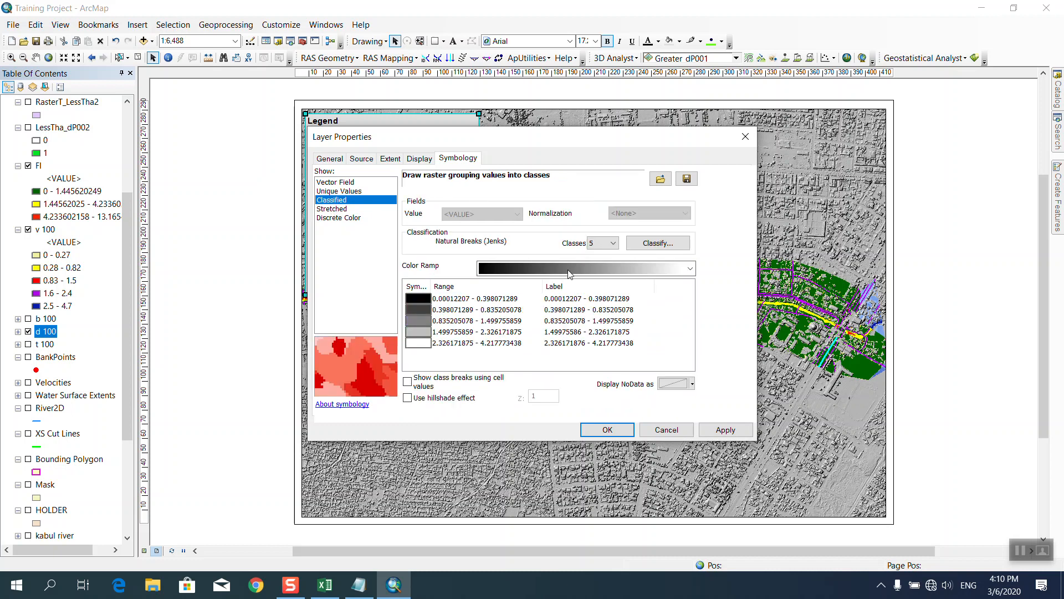
left_click(604, 270)
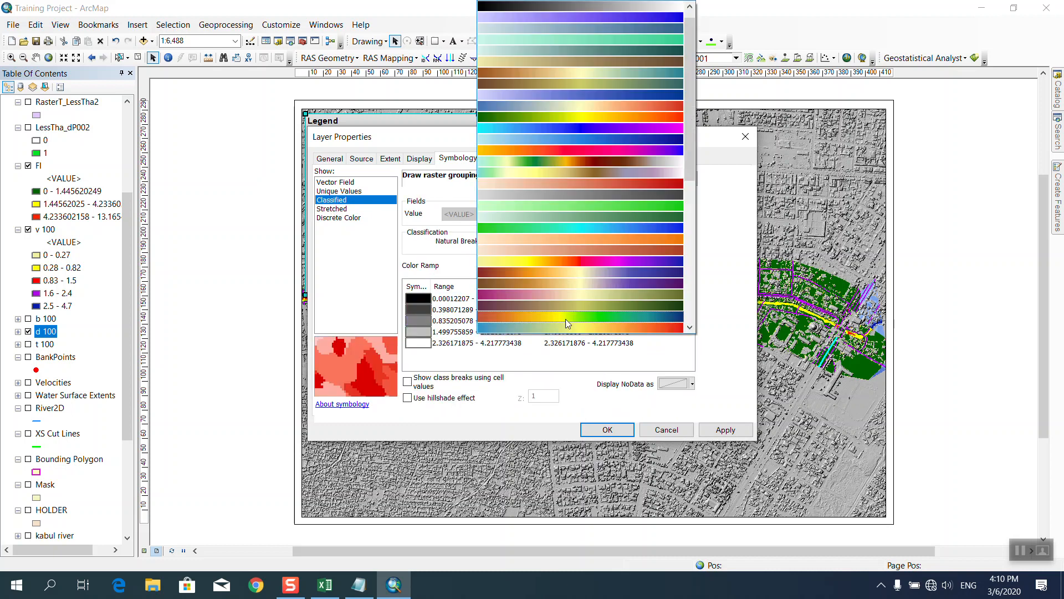
left_click(551, 136)
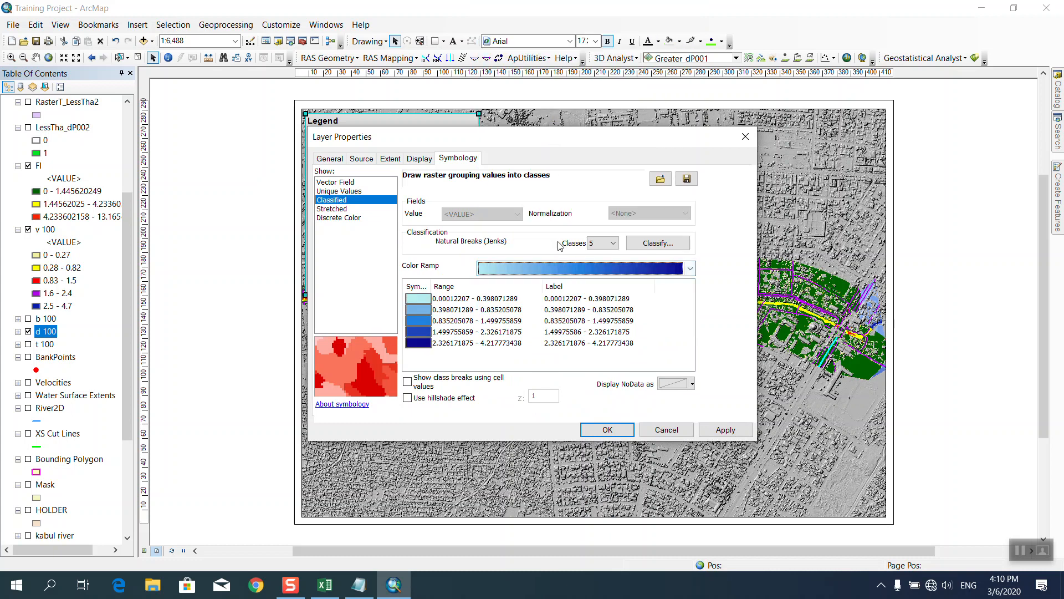
Round the d 100 class labels to 2 significant digits and apply the symbology.
right_click(587, 293)
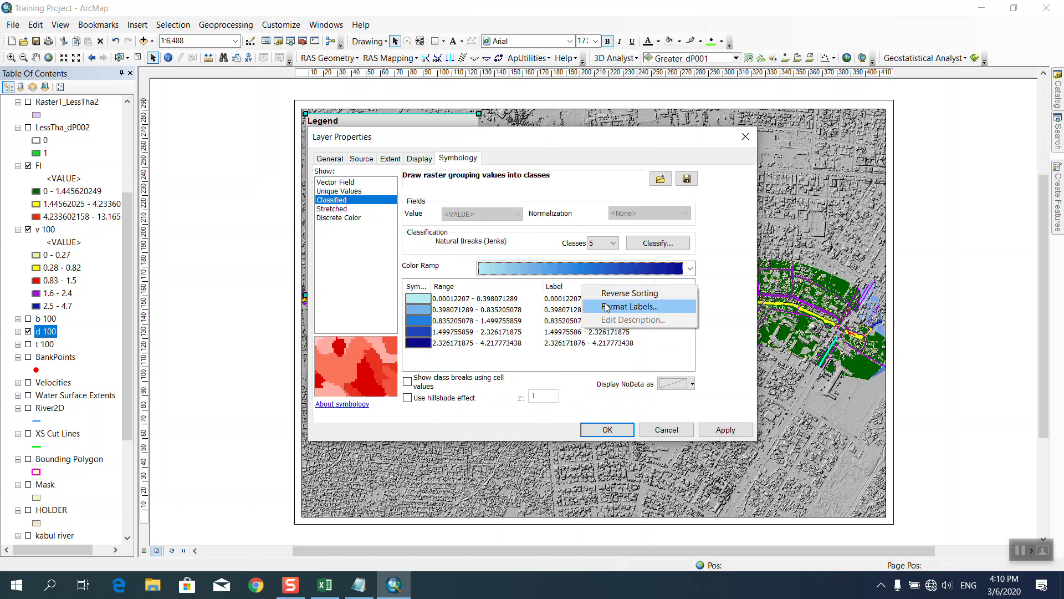
left_click(609, 307)
double_click(515, 238)
type("2")
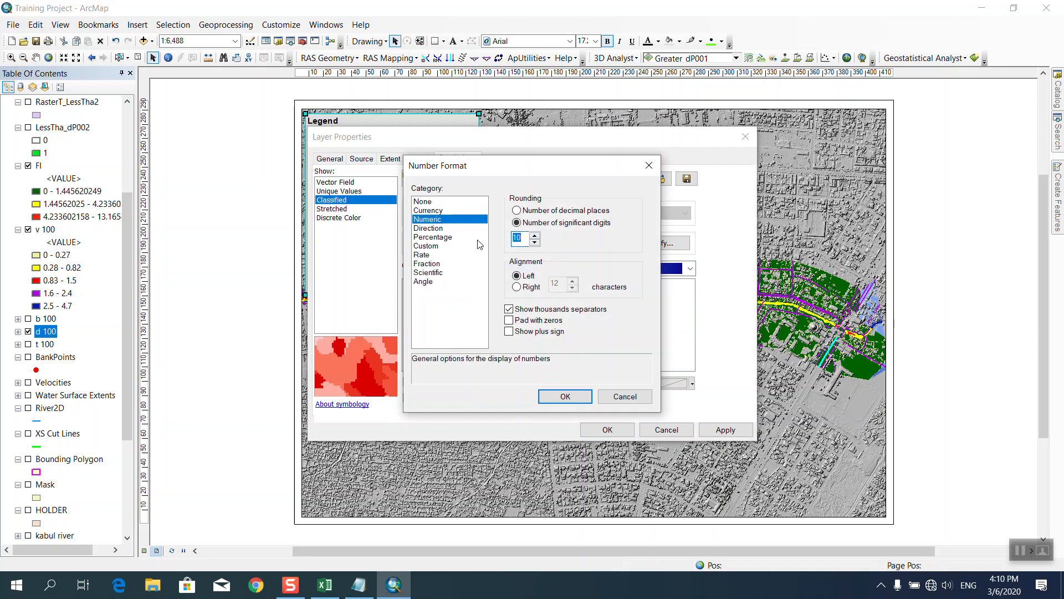
left_click(574, 396)
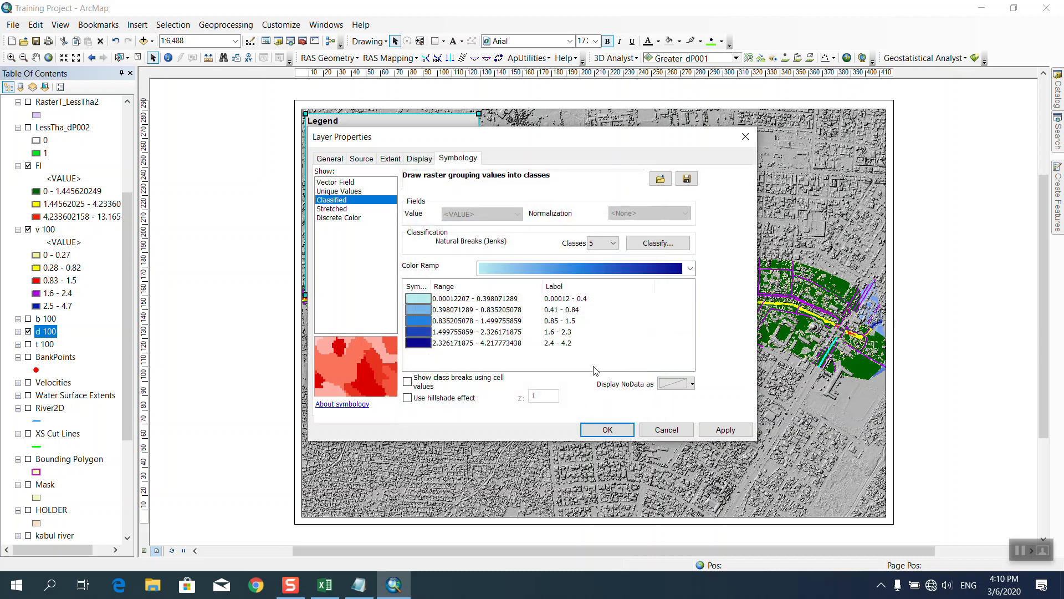
left_click(609, 431)
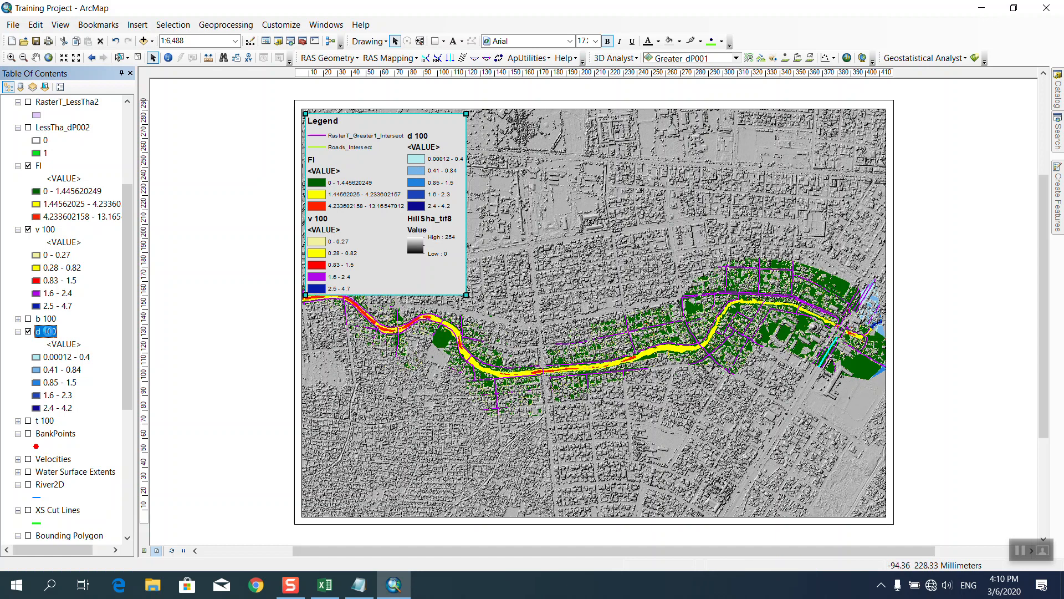
double_click(47, 331)
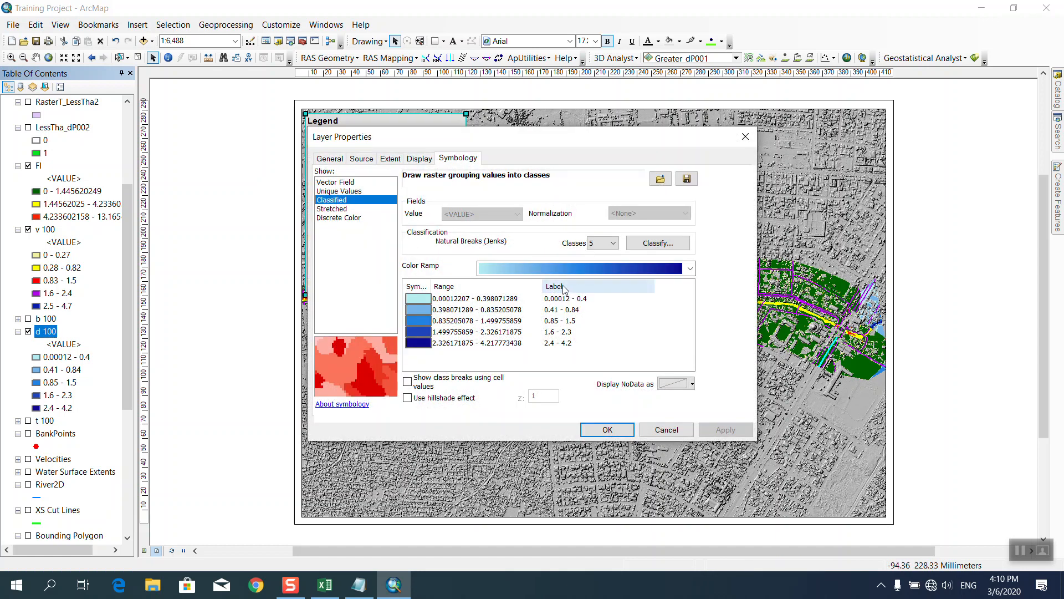
Rename the d 100 layer to 'Inundation' on the General tab.
left_click(329, 161)
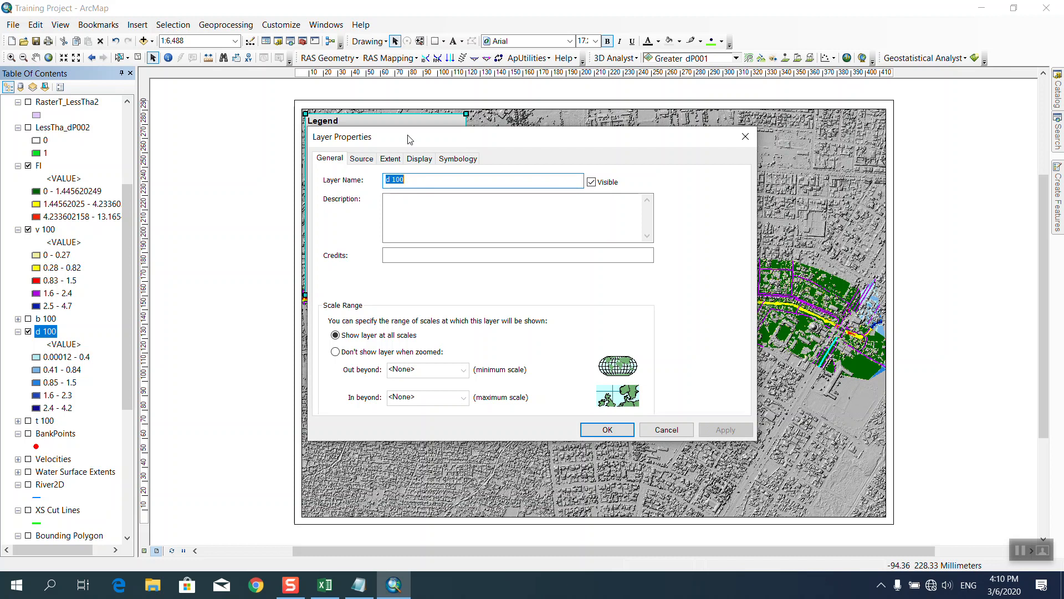
left_click_drag(409, 140, 628, 166)
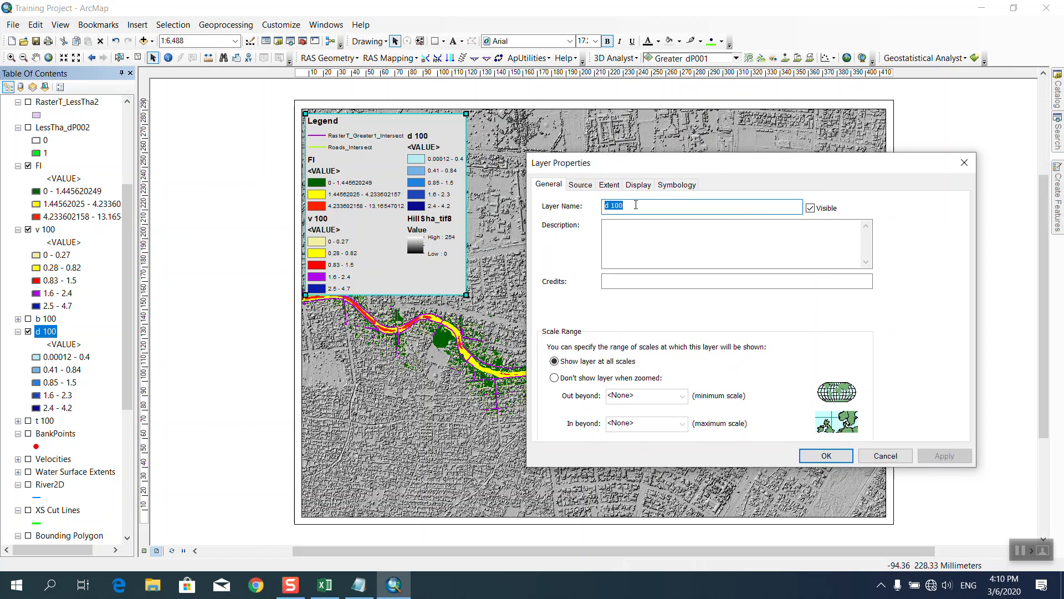
type("V")
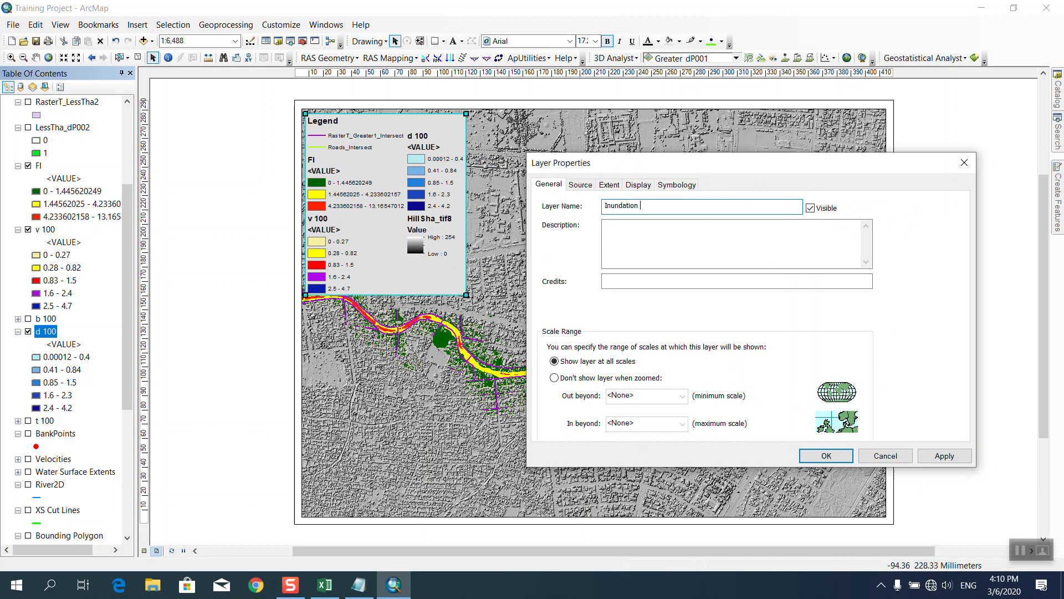
left_click(827, 456)
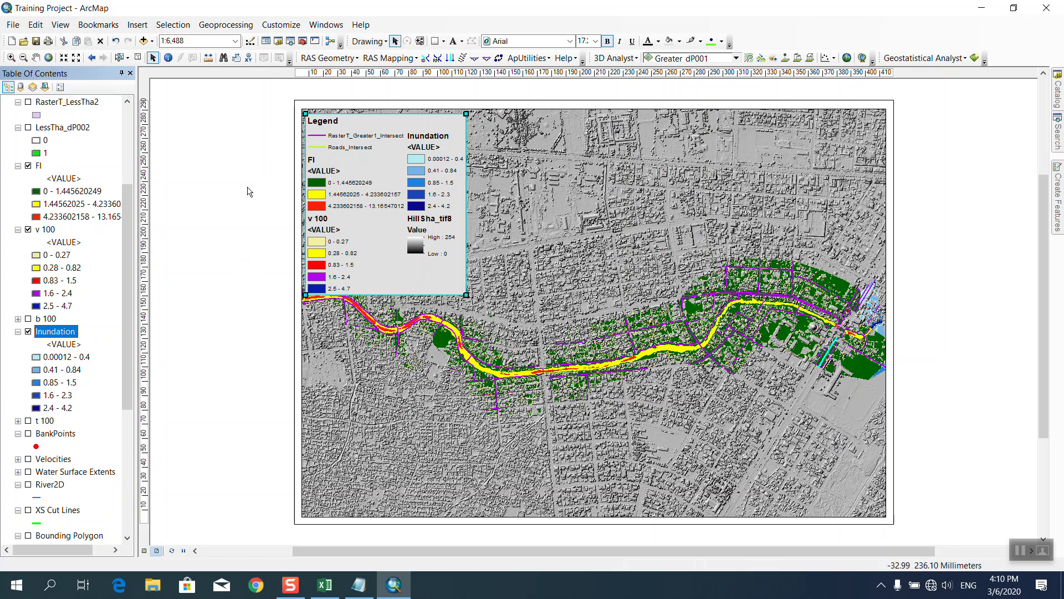
double_click(63, 344)
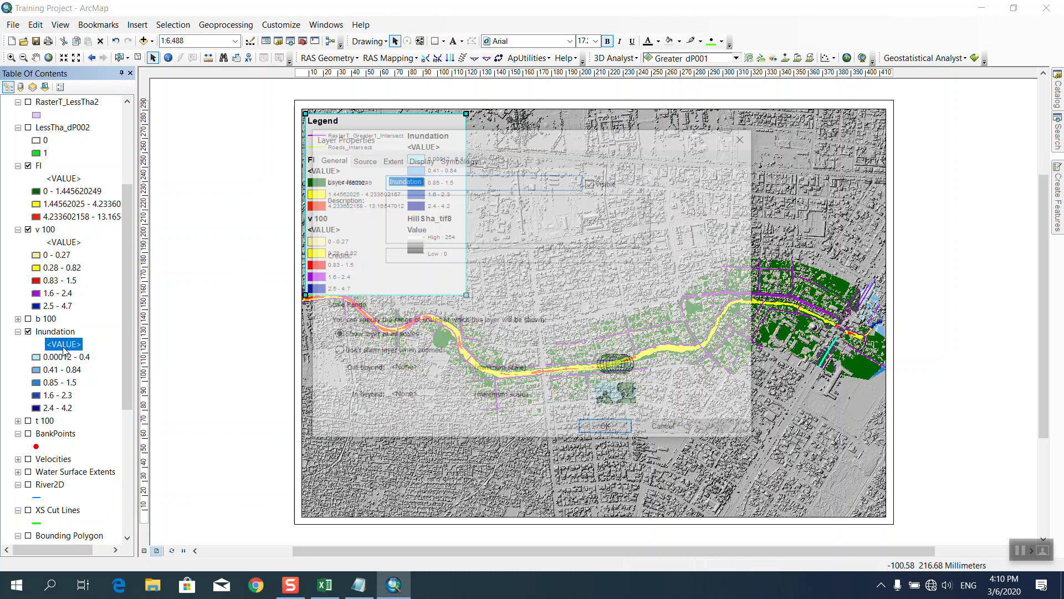
left_click(458, 159)
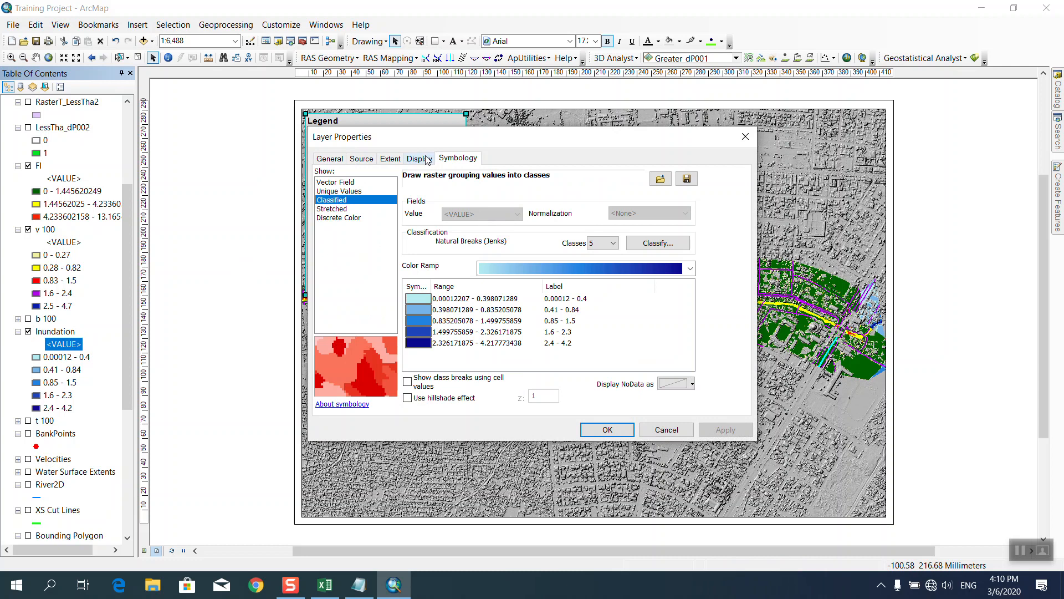
left_click(583, 287)
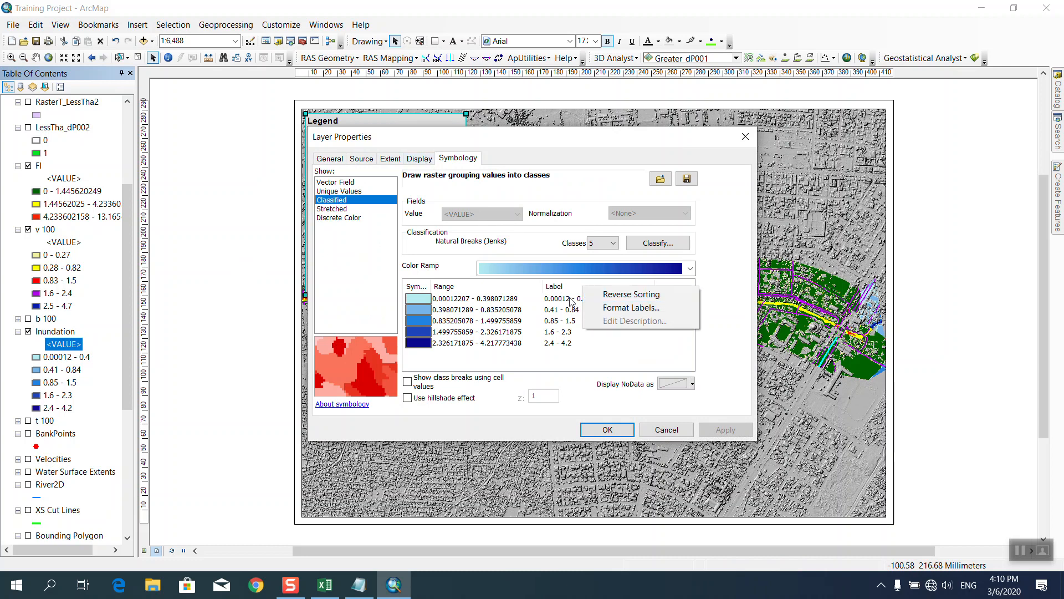
left_click(571, 299)
left_click(601, 303)
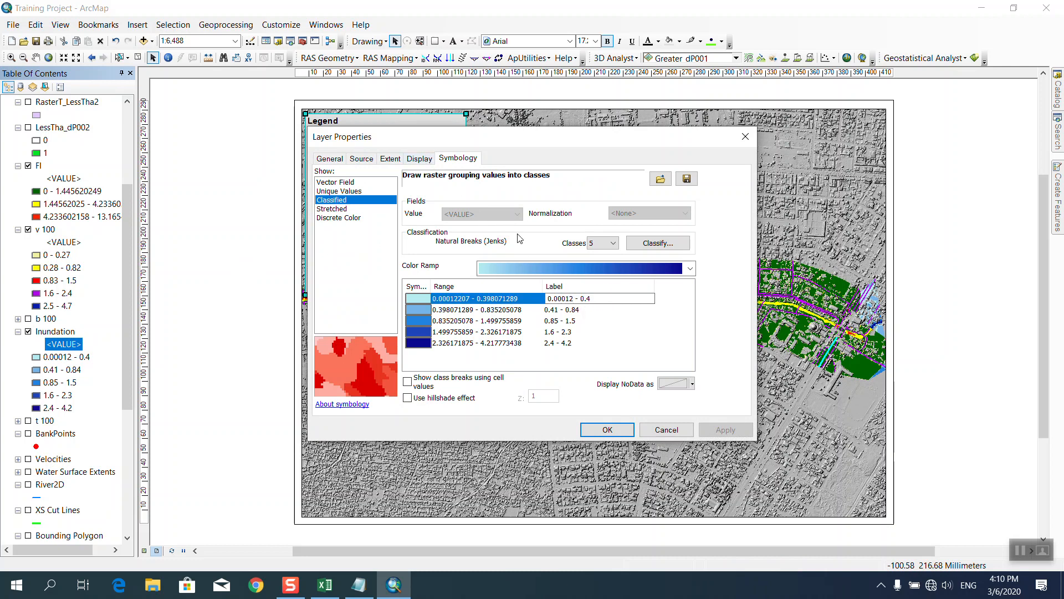
left_click(420, 159)
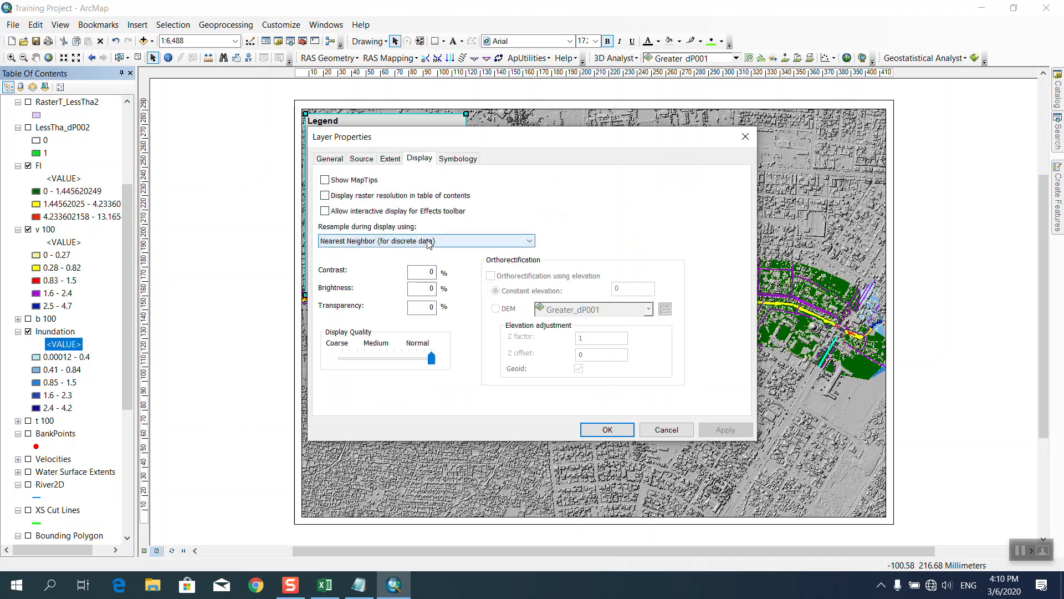
left_click(453, 159)
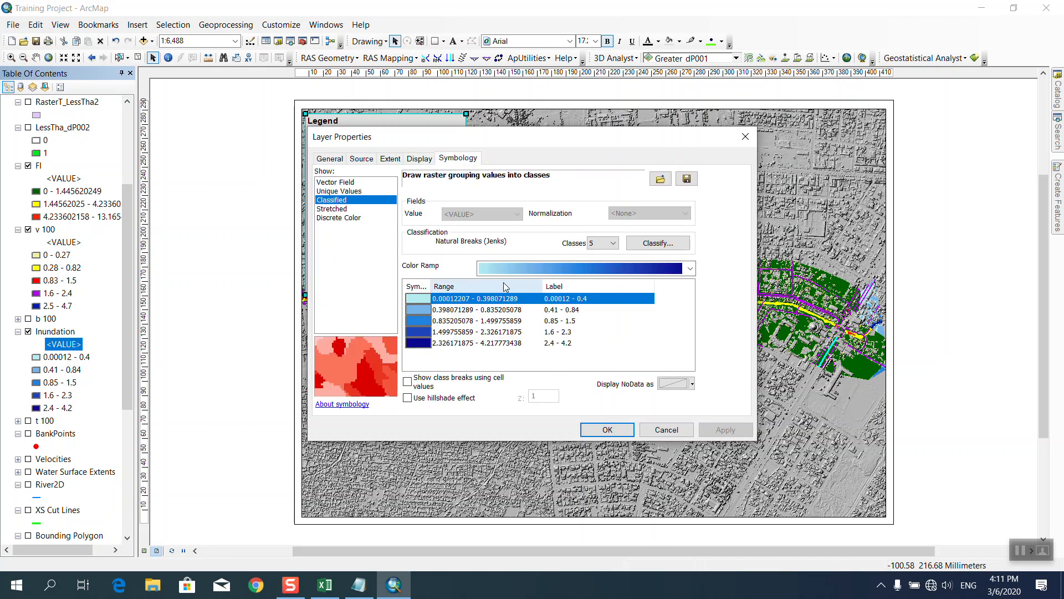
left_click(608, 430)
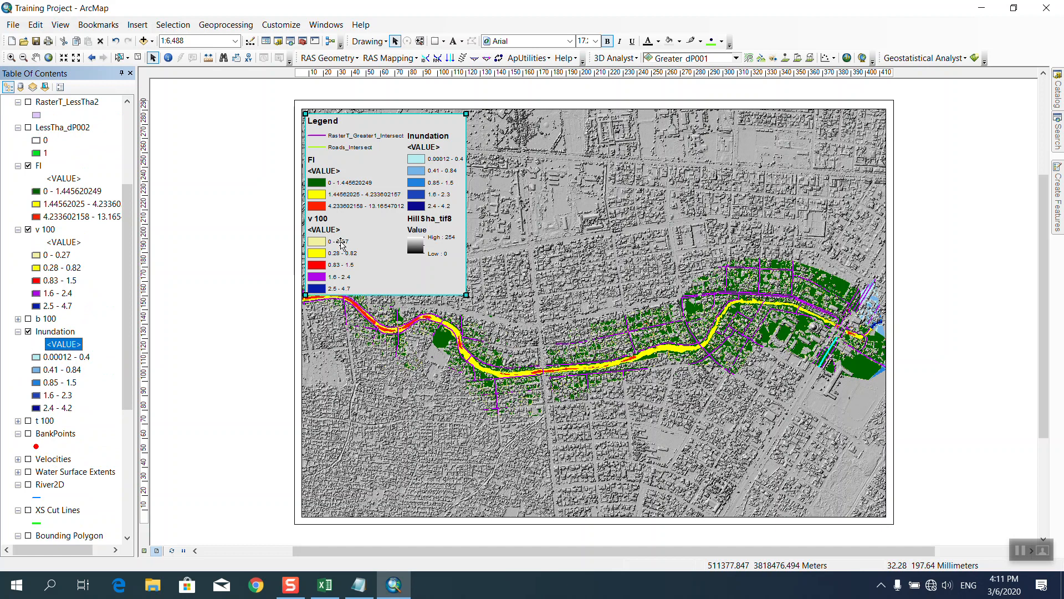
Rename the v 100 layer to 'Velocity' on the General tab of its layer properties.
double_click(48, 229)
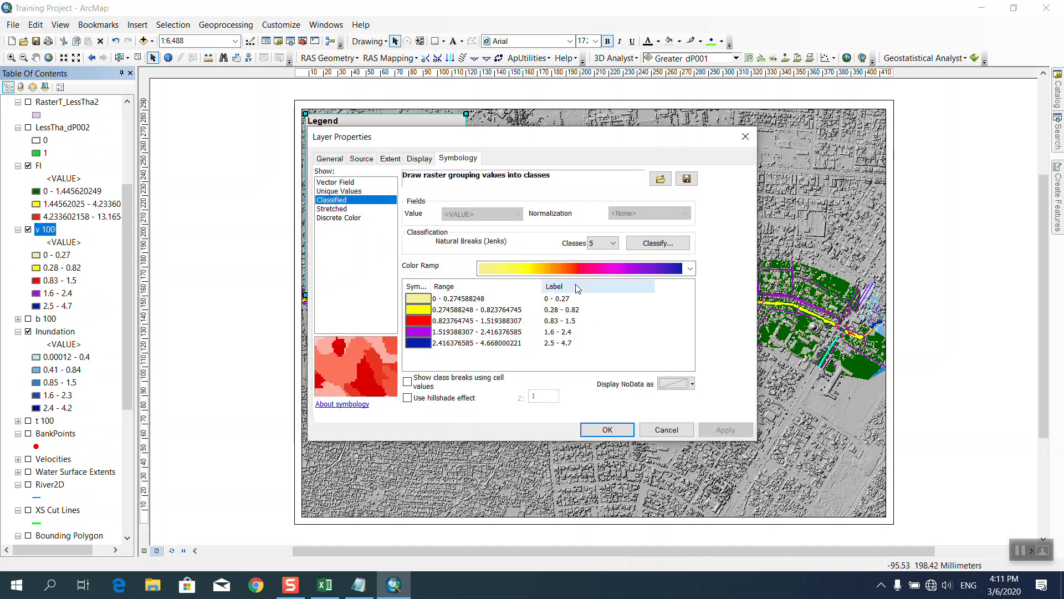
left_click(330, 159)
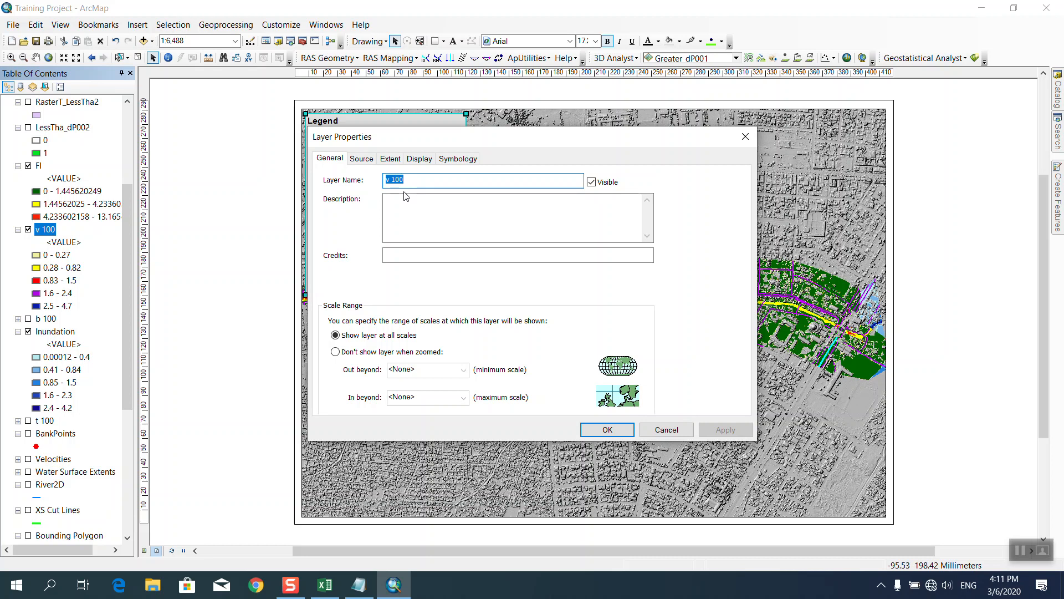
type("Velocity")
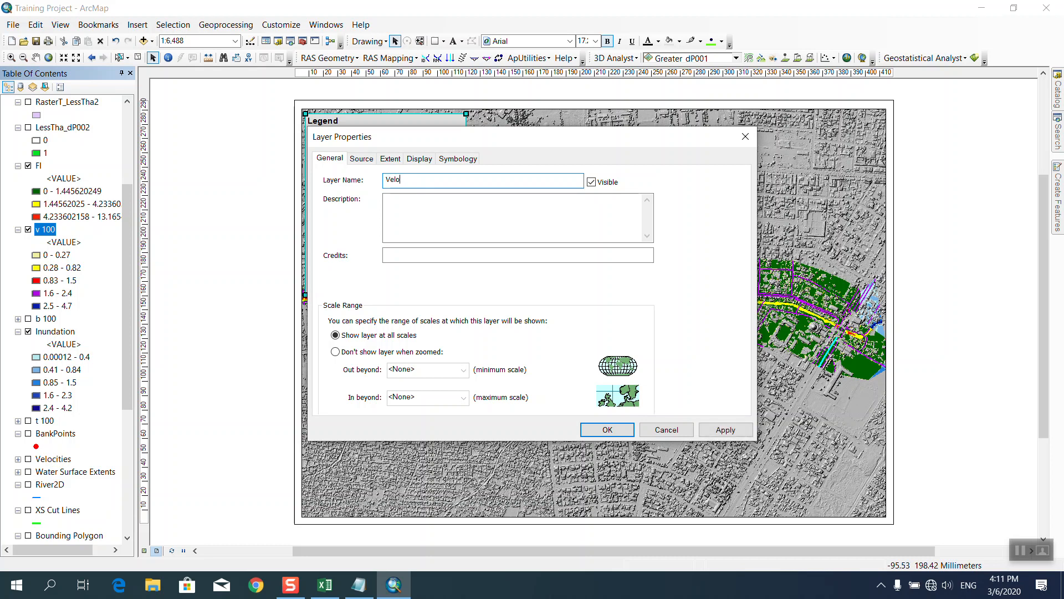
left_click(607, 430)
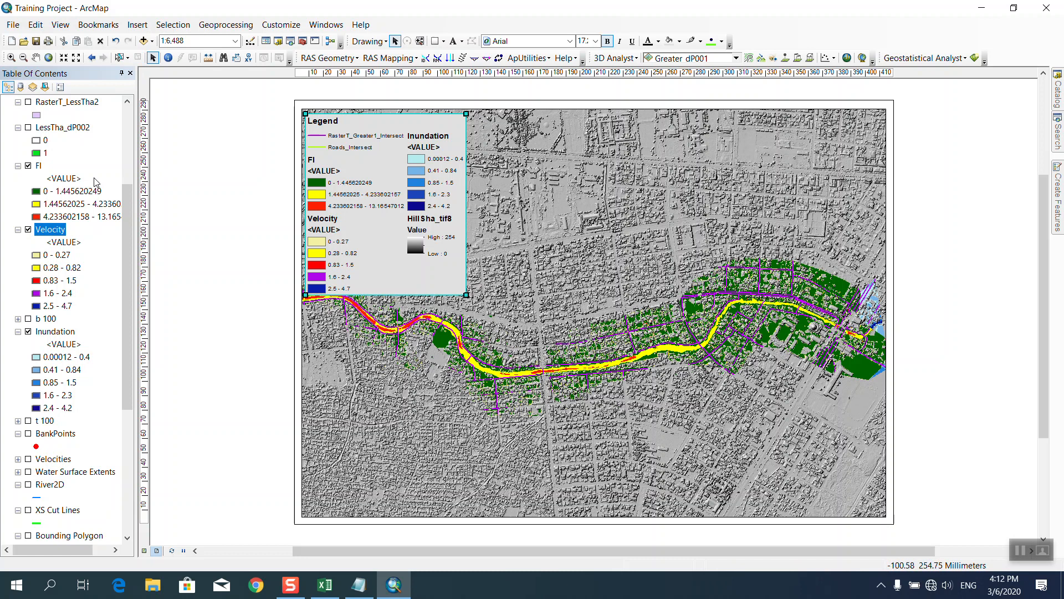
Reclassify FI symbology into 4 classes (0–1.084 to 5.318–13.165) and nudge the legend down.
left_click(40, 167)
double_click(40, 166)
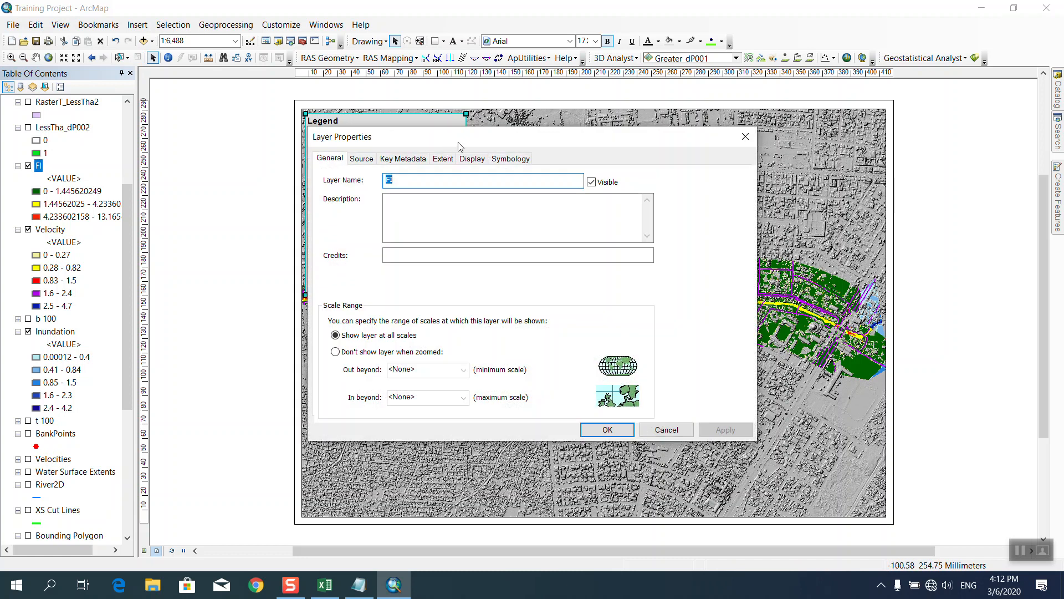
left_click(510, 158)
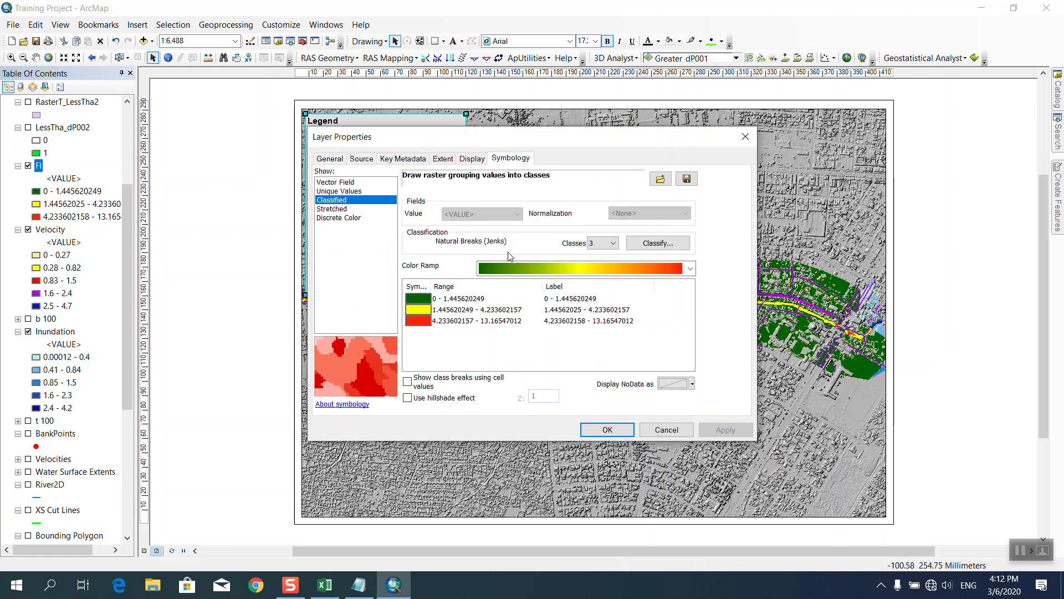
left_click(613, 244)
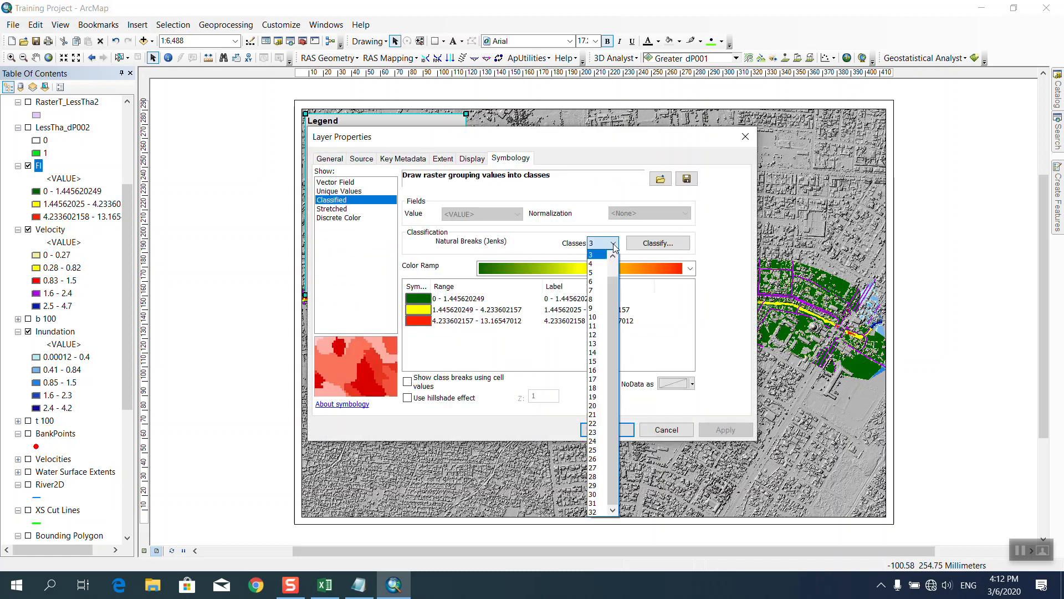
left_click(595, 265)
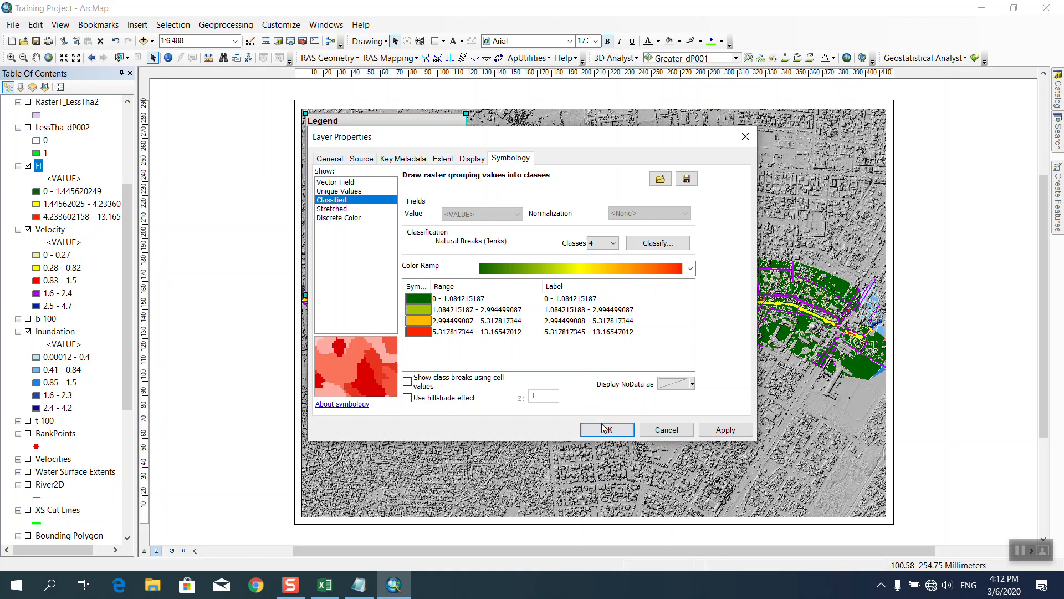
left_click(606, 429)
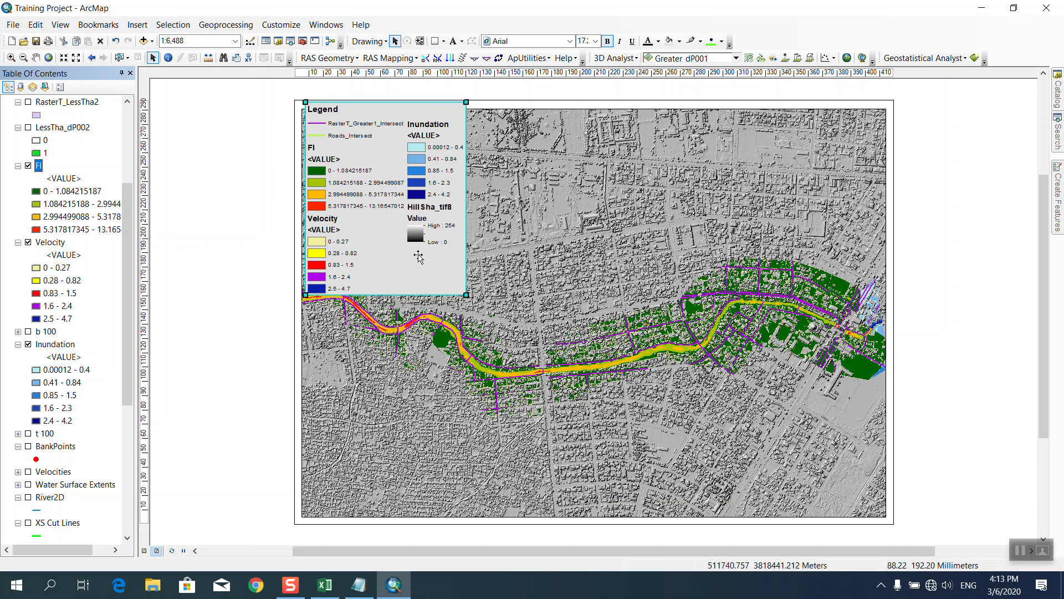
mouse_move(397, 295)
left_mouse_down()
mouse_move(396, 309)
mouse_move(398, 300)
left_mouse_up()
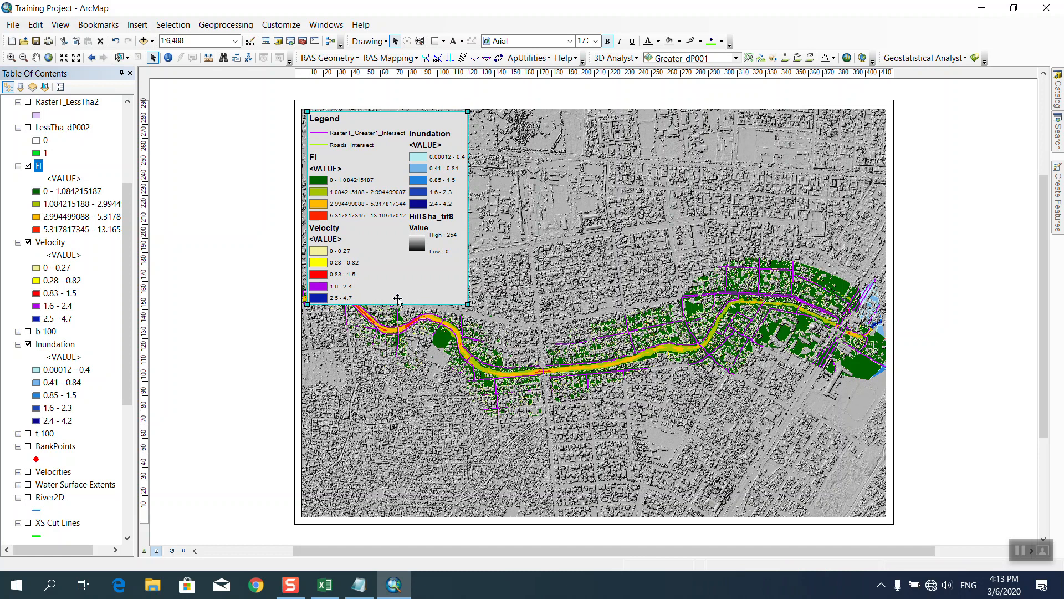
Minimize ArcMap, refresh the desktop and close the Some Notes Notepad window.
left_click(977, 7)
right_click(625, 129)
left_click(550, 48)
right_click(550, 48)
left_click(598, 84)
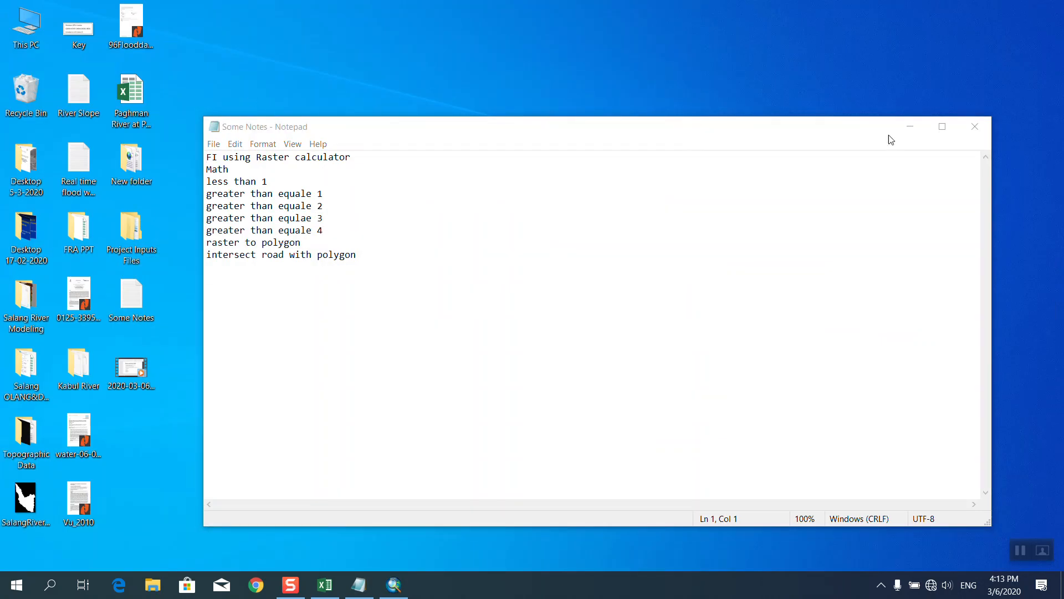
left_click(975, 127)
Open the Flood Risk Assessment Calculations workbook from Project Inputs Files > Presentation.
double_click(138, 233)
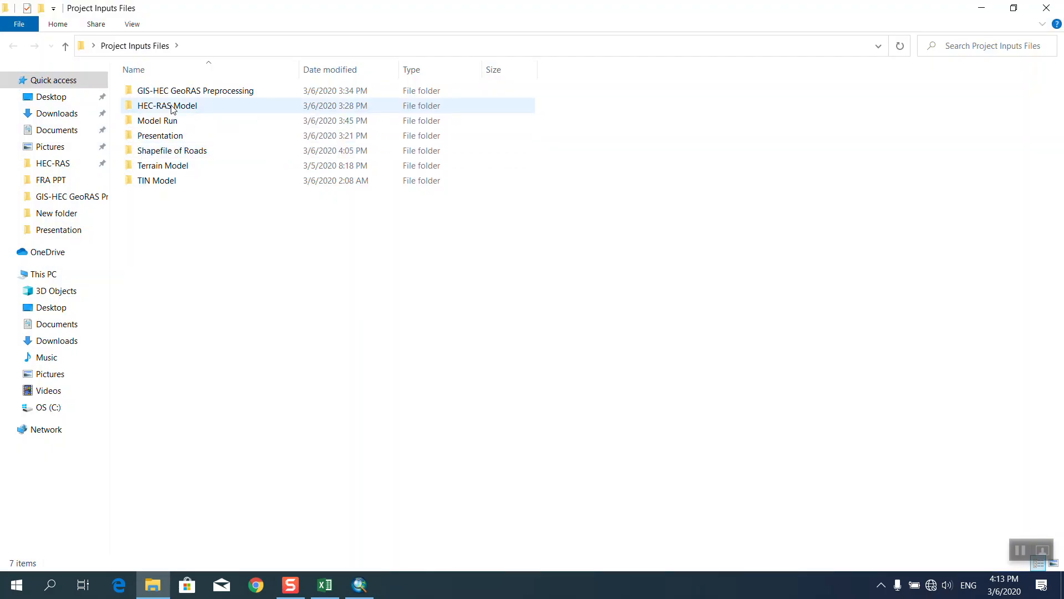
double_click(166, 136)
double_click(172, 105)
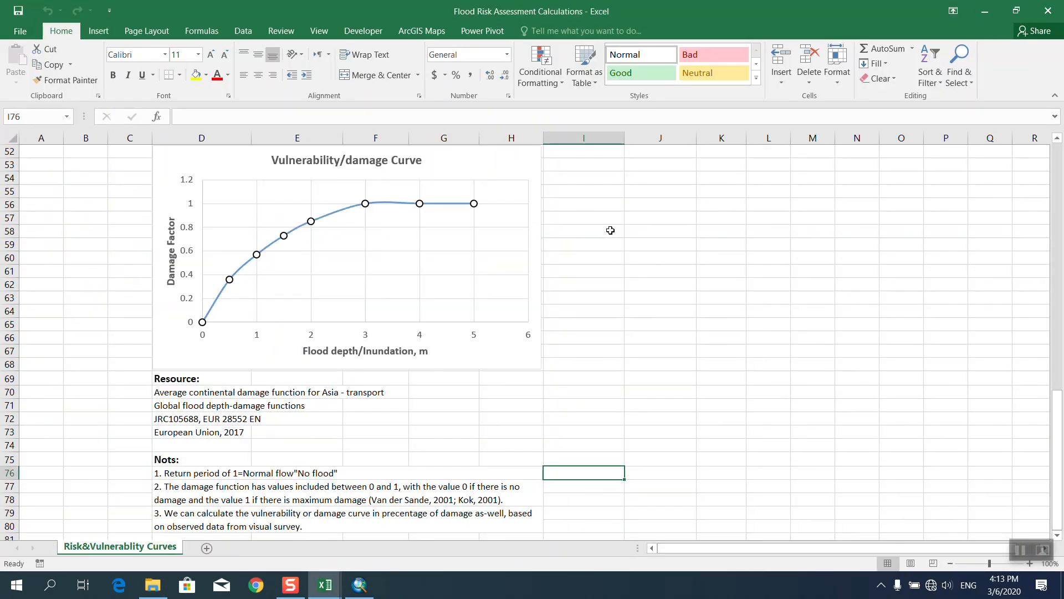
Scroll up to the road consequences table, select the 100-year cell D20, then return to ArcMap.
scroll(650, 330, "up", 15)
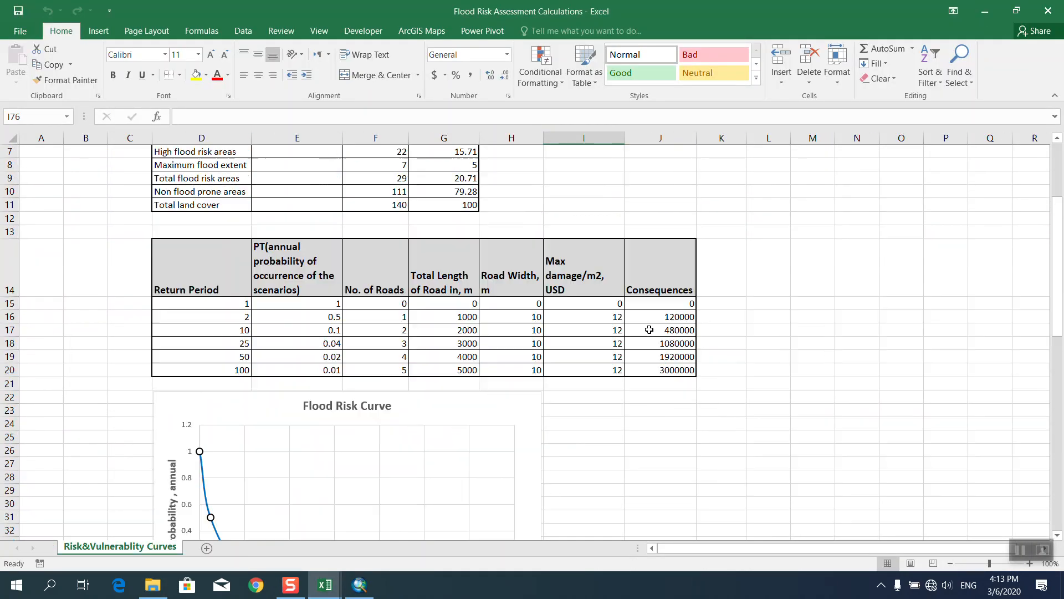
scroll(649, 330, "up", 1)
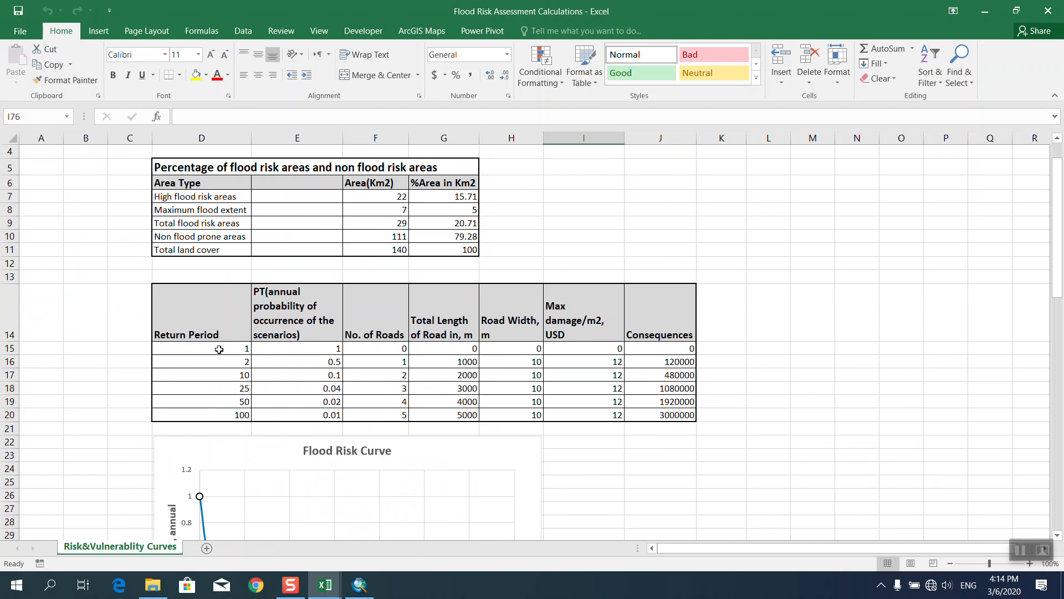
left_click(223, 411)
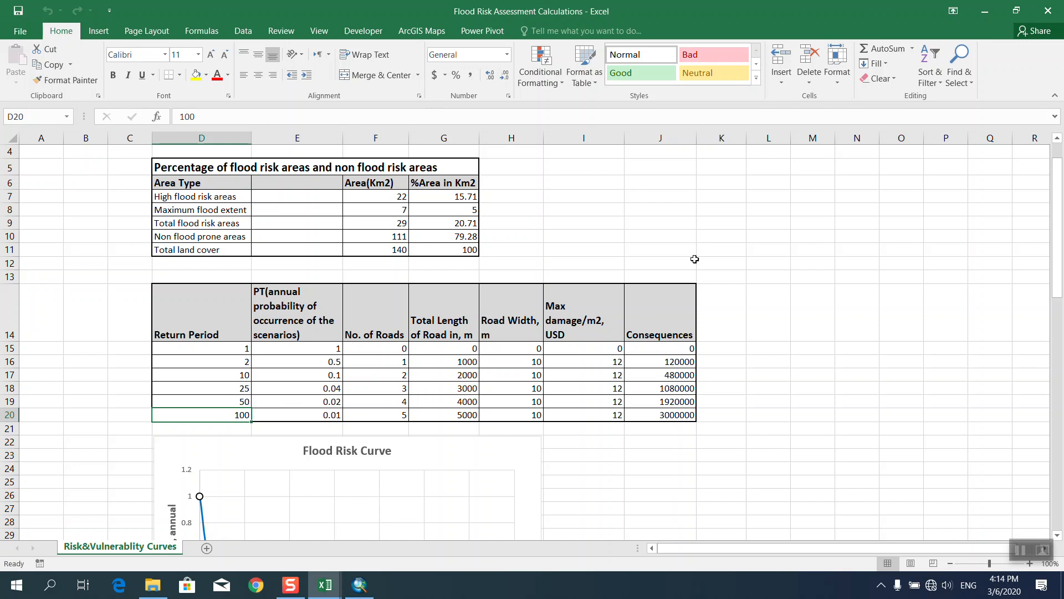
left_click(986, 11)
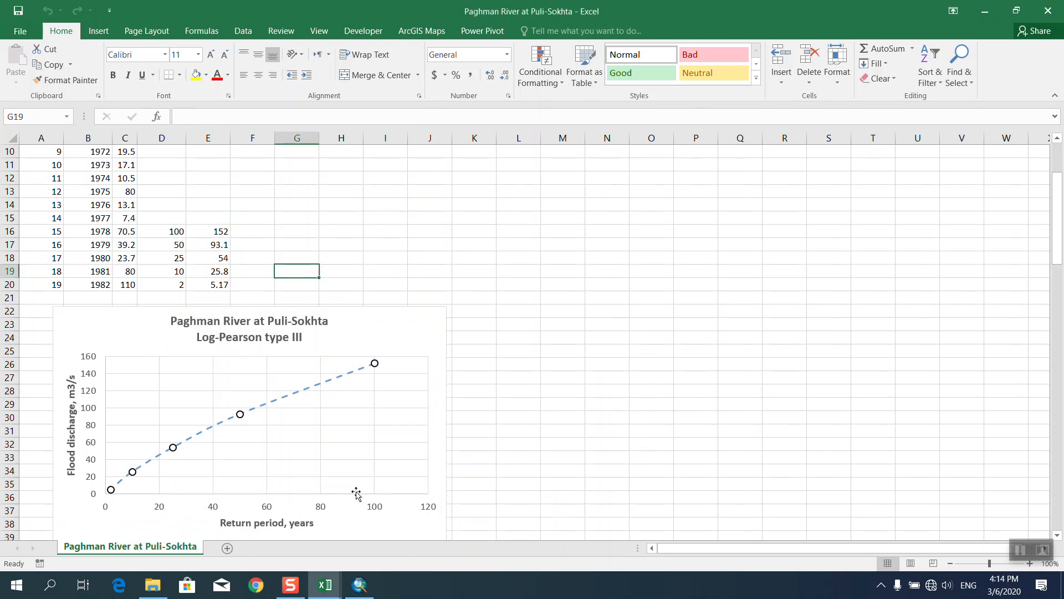
left_click(359, 585)
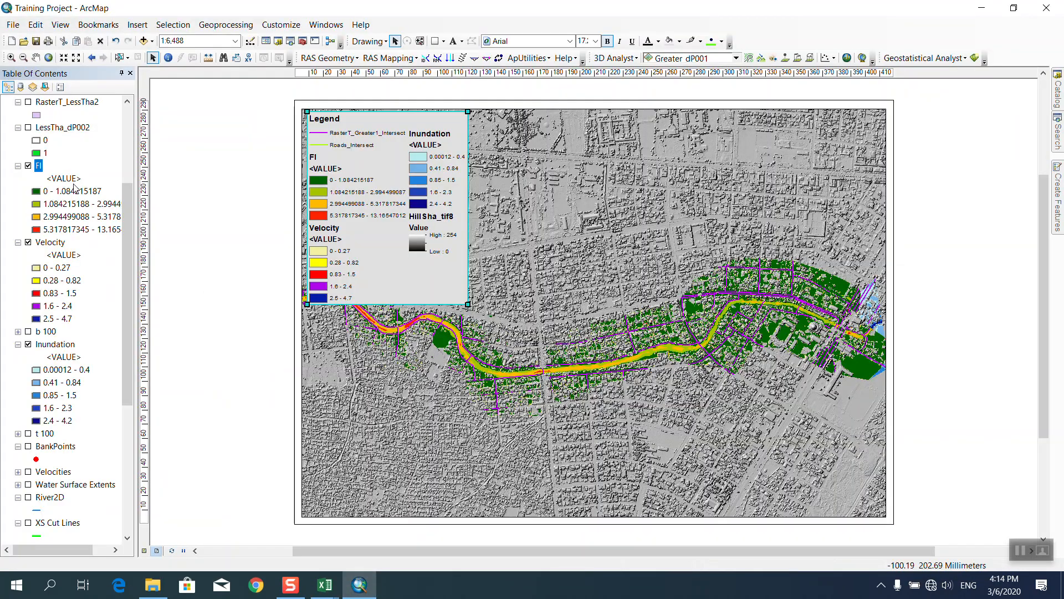
Turn on Greater_dP001 and review its attribute table full-screen before closing it.
scroll(74, 188, "up", 2)
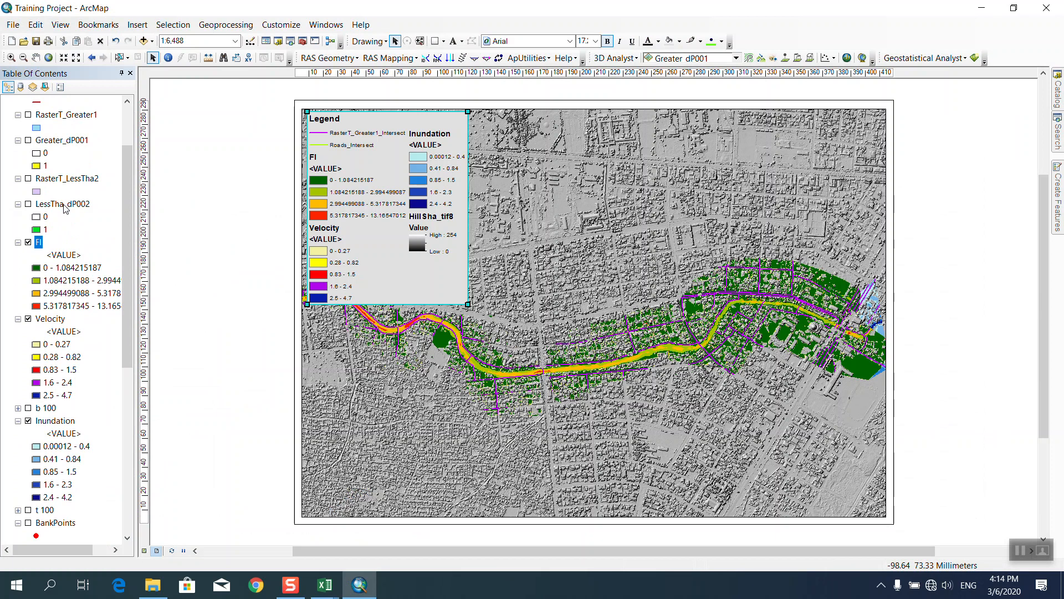
left_click(57, 145)
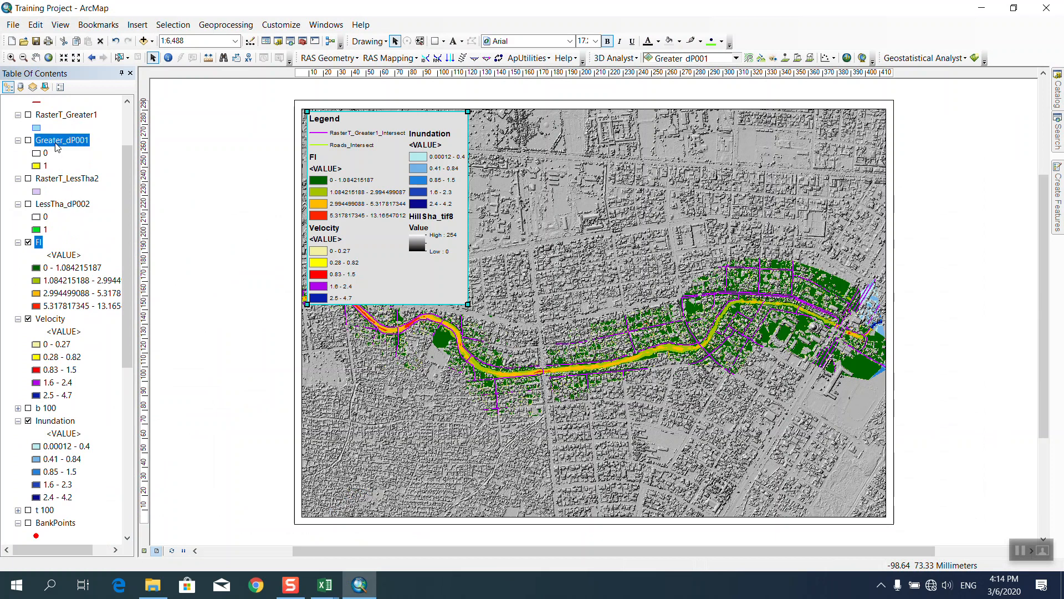
right_click(58, 145)
left_click(29, 140)
right_click(70, 142)
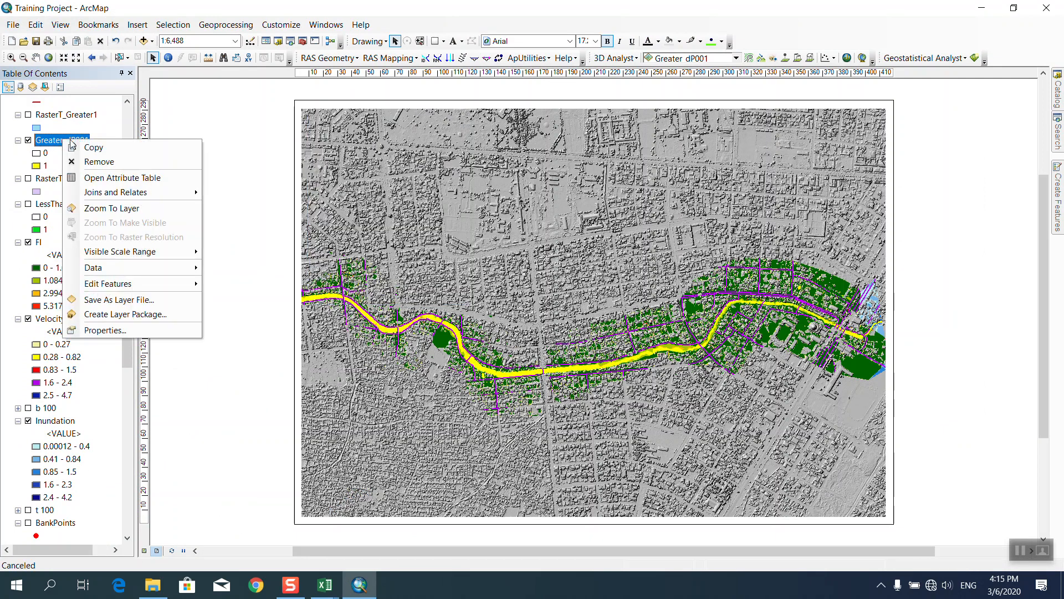
left_click(119, 177)
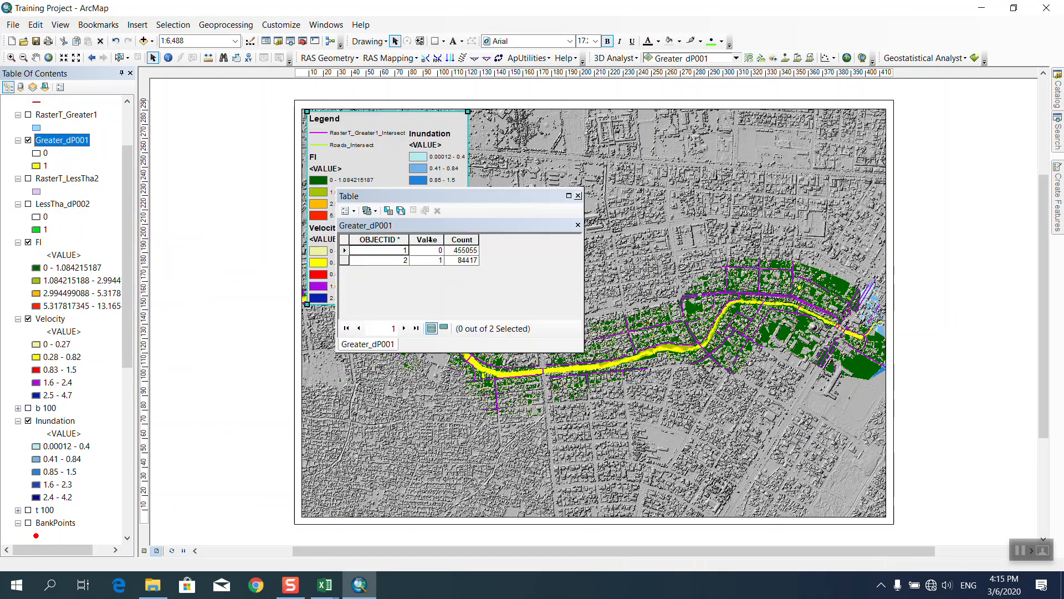
left_click(568, 195)
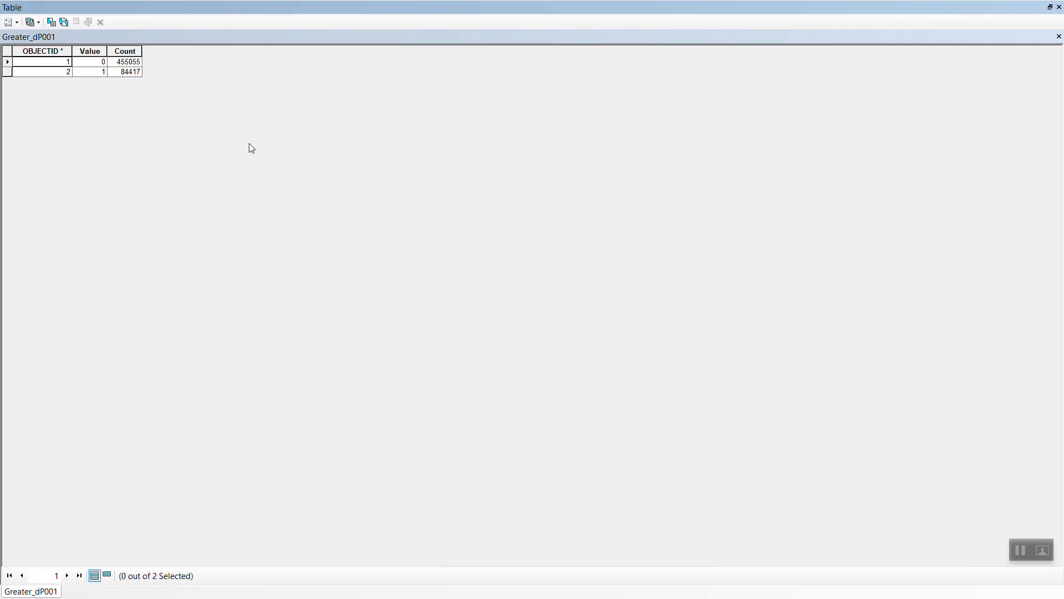
left_click(1057, 7)
left_click(580, 195)
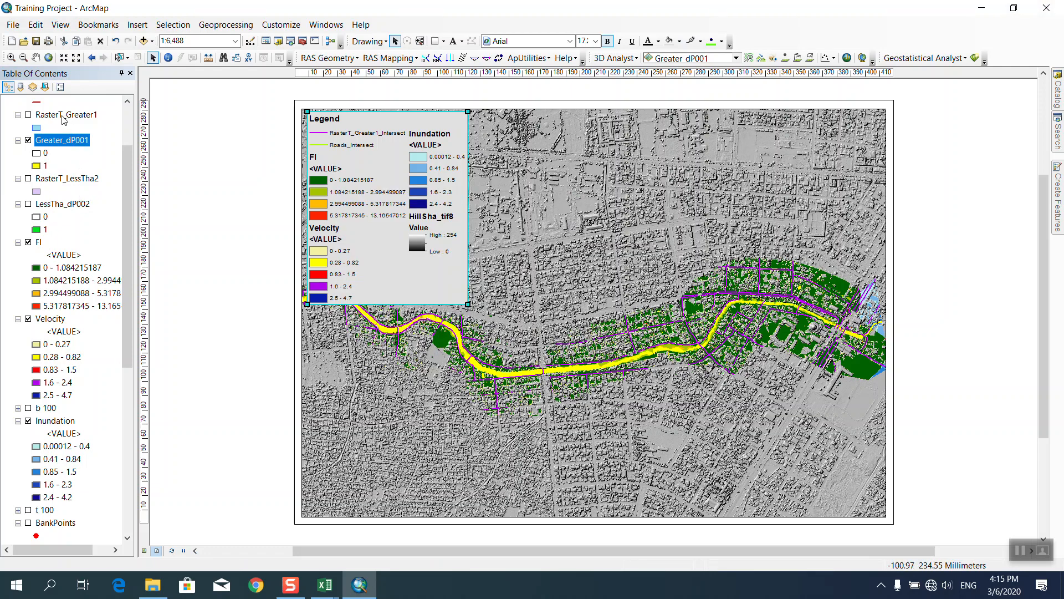
Toggle the RasterT_Greater1 layer on and back off.
left_click(28, 115)
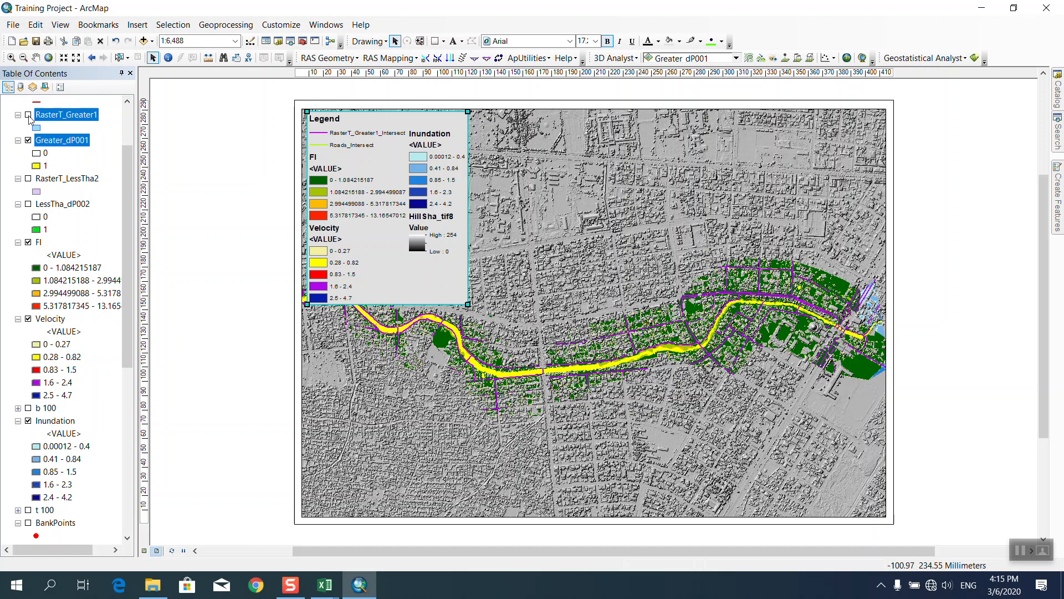
left_click(29, 116)
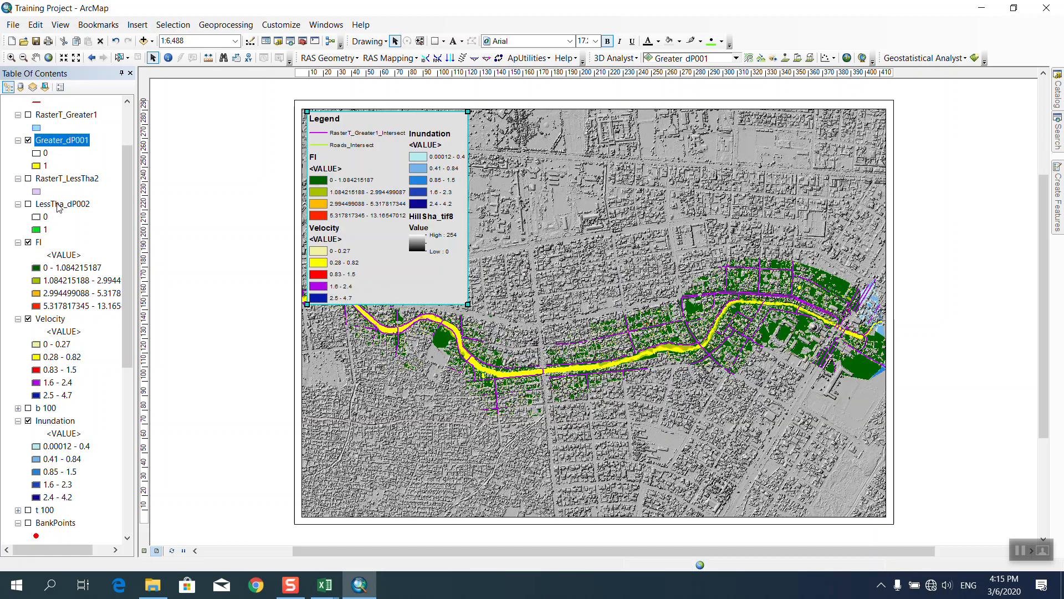
scroll(65, 244, "up", 2)
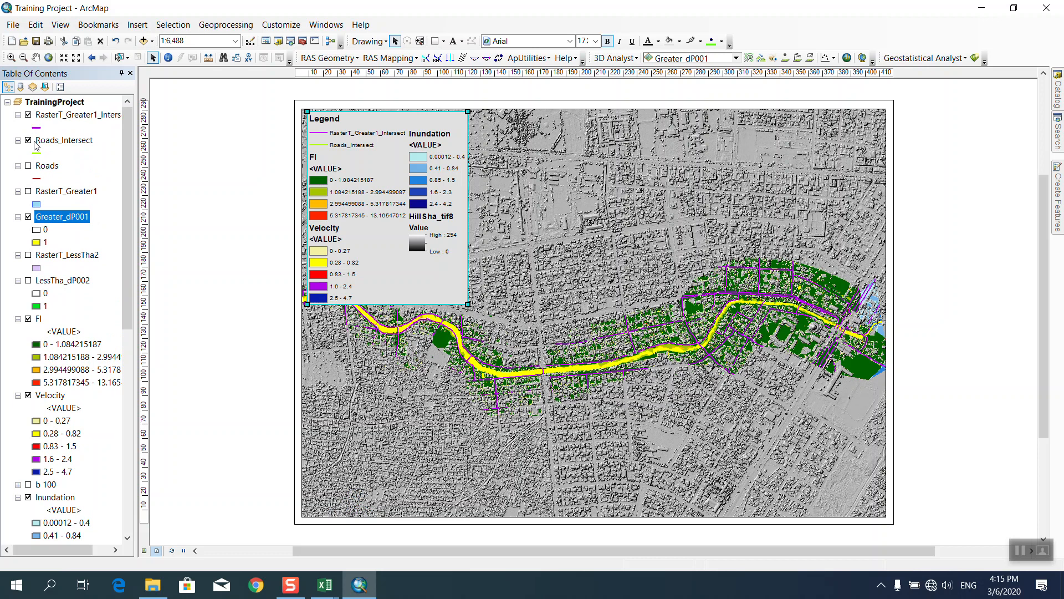
Open the RasterT_Greater1_Intersect attribute table and scroll to the last of its 411 records.
right_click(81, 114)
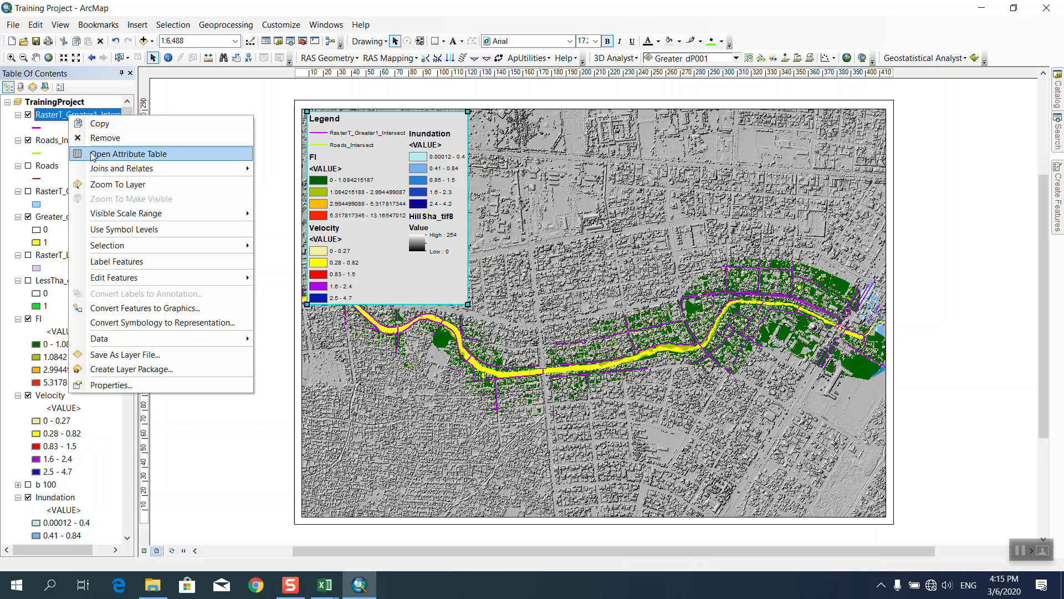
left_click(166, 151)
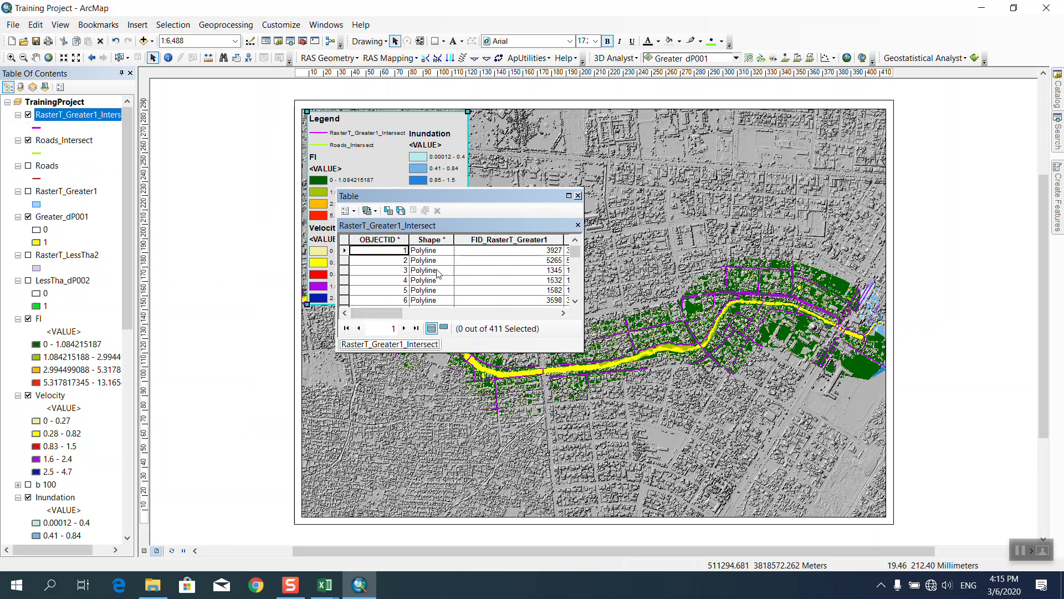
scroll(438, 273, "down", 20)
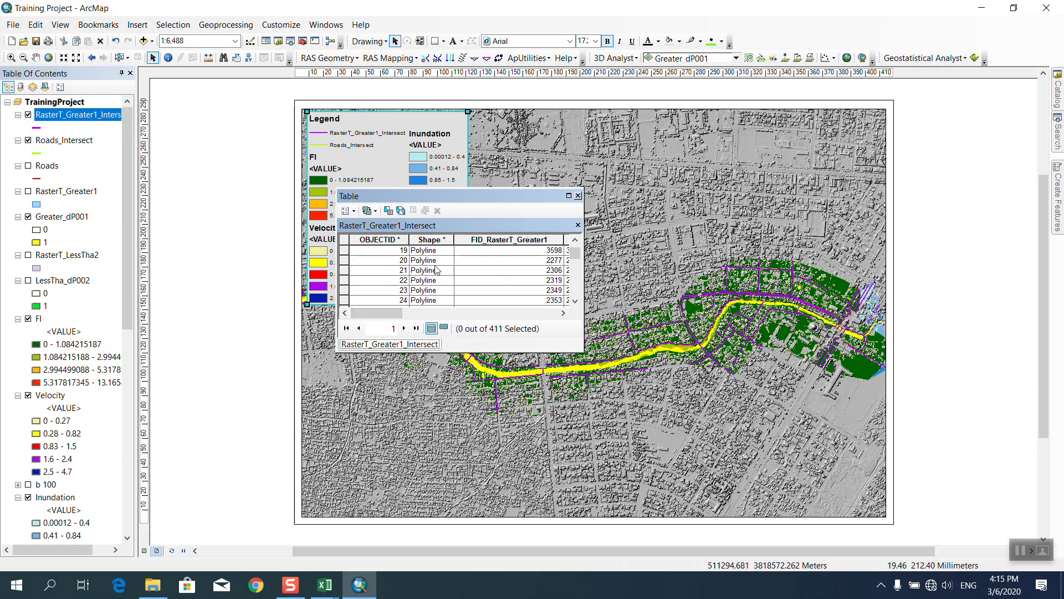
left_click_drag(577, 260, 577, 292)
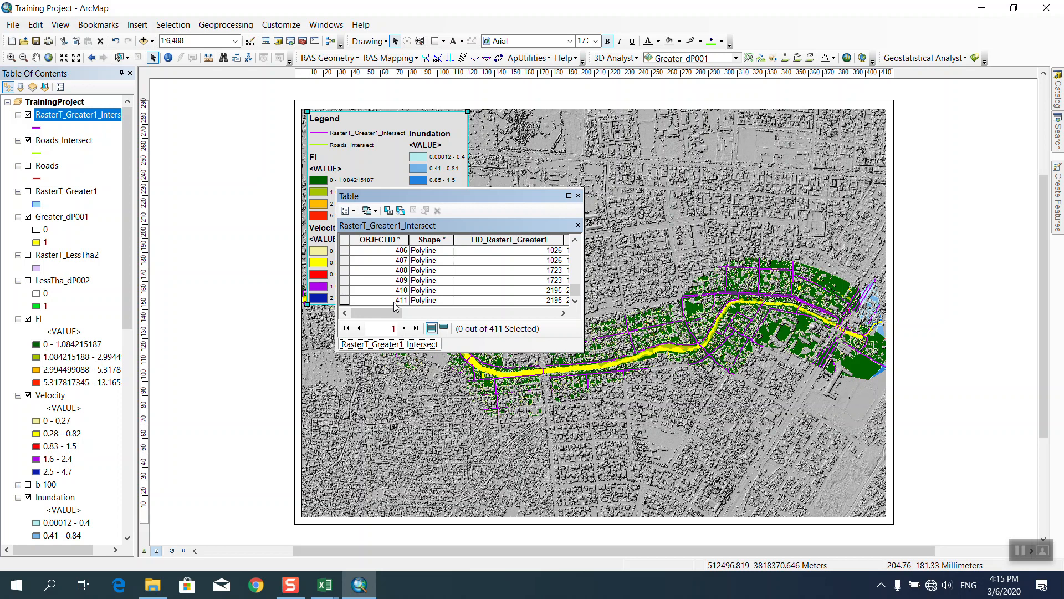
Enter 411 roads in F20 for the 100-year period, giving 246600000 consequences, then return to ArcMap.
mouse_move(325, 585)
left_click(364, 553)
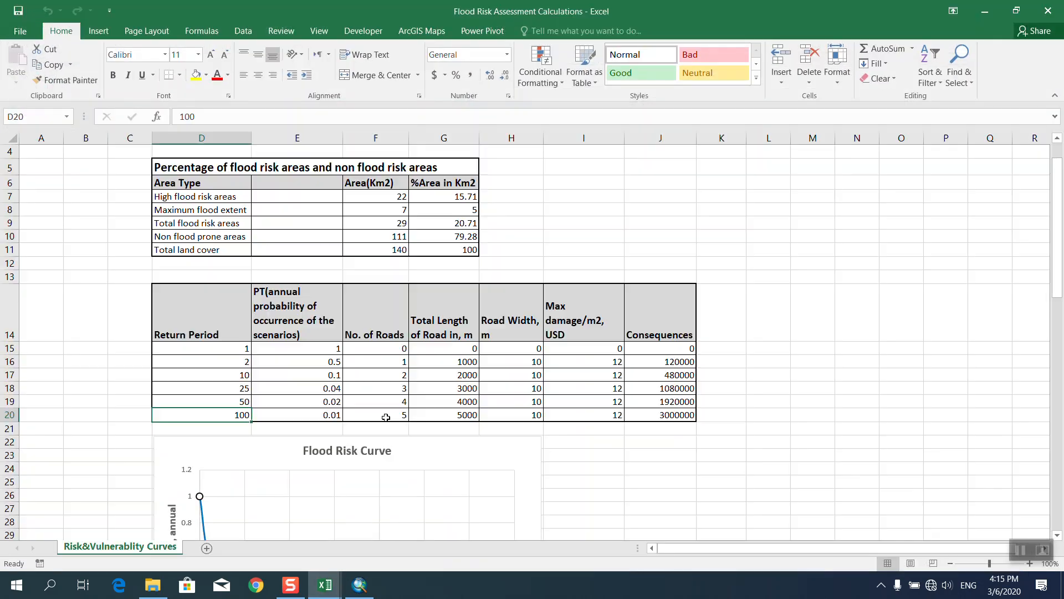
left_click(367, 417)
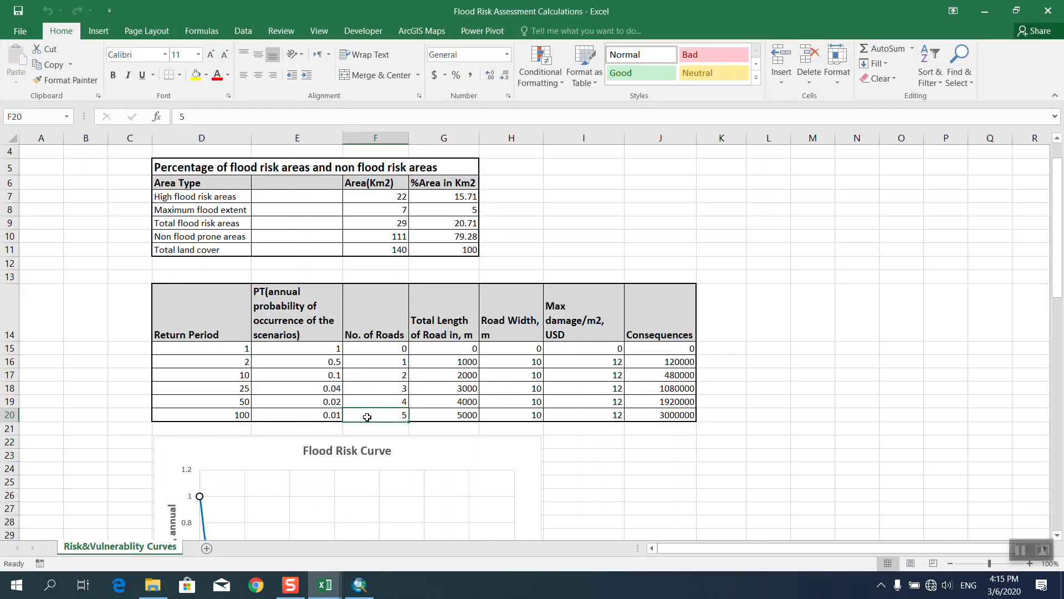
type("411")
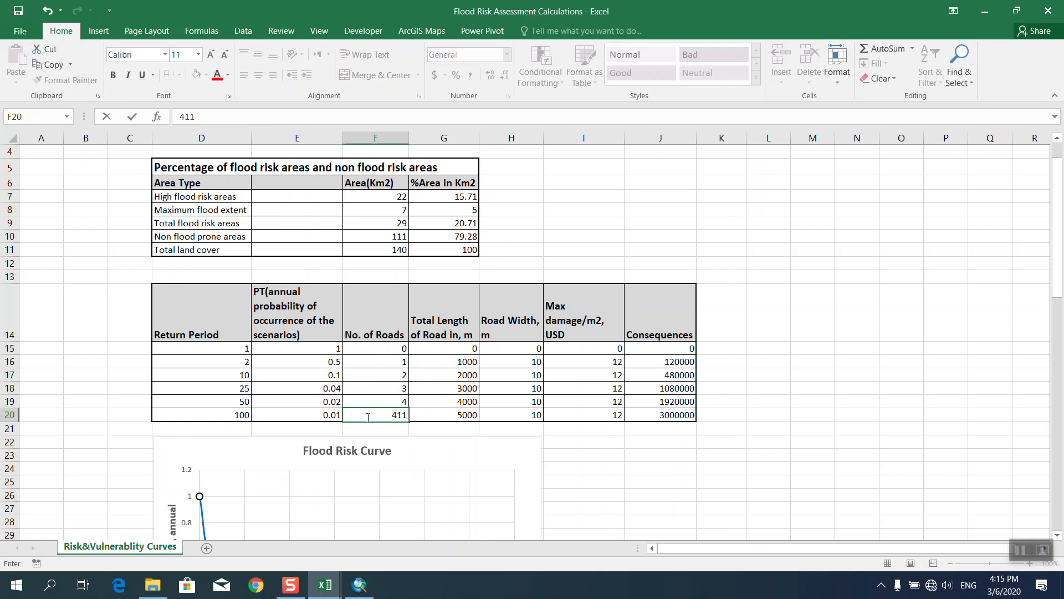
left_click(459, 419)
scroll(453, 422, "down", 2)
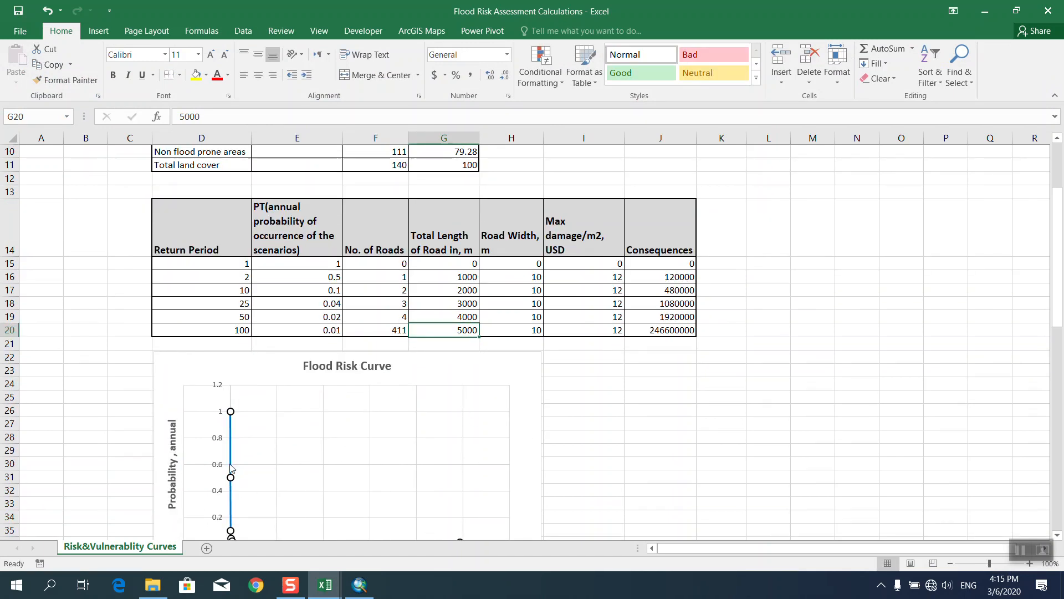
scroll(505, 400, "up", 1)
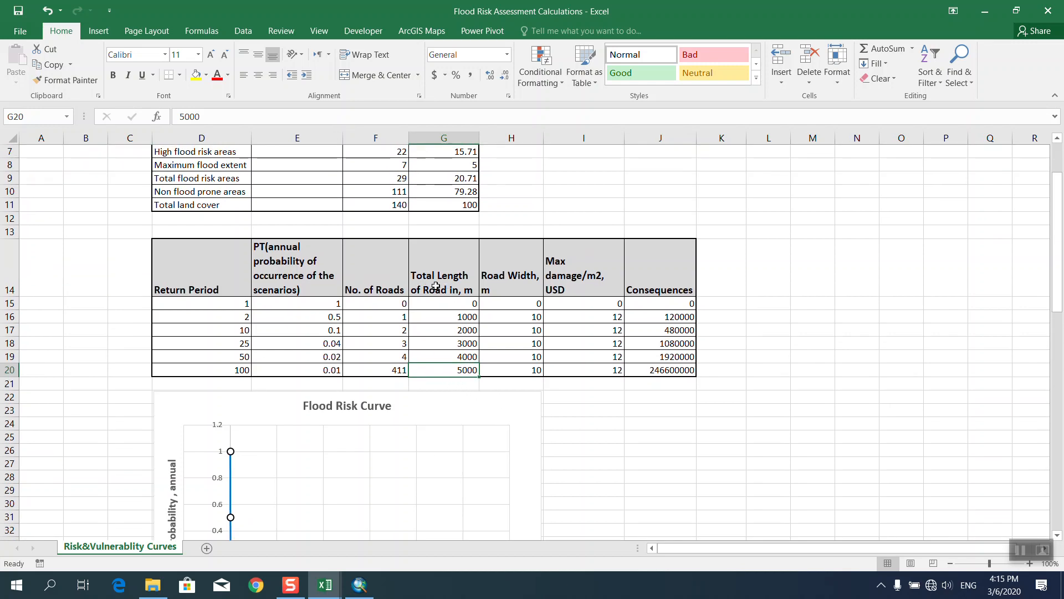
left_click(985, 11)
left_click_drag(388, 314, 571, 313)
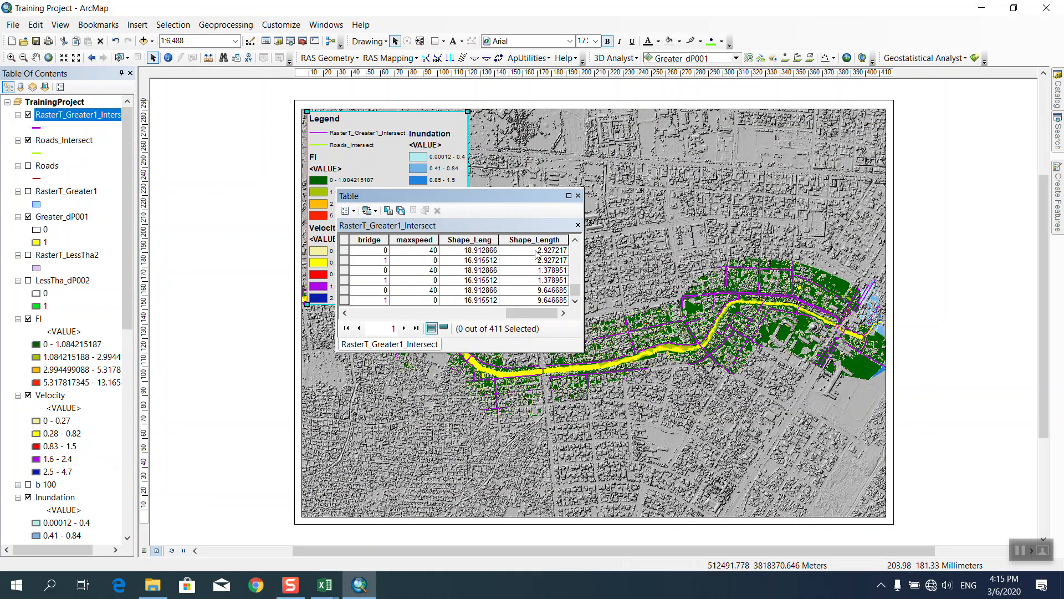
Select the first record's Shape_Length value in the intersect attribute table.
left_click(536, 255)
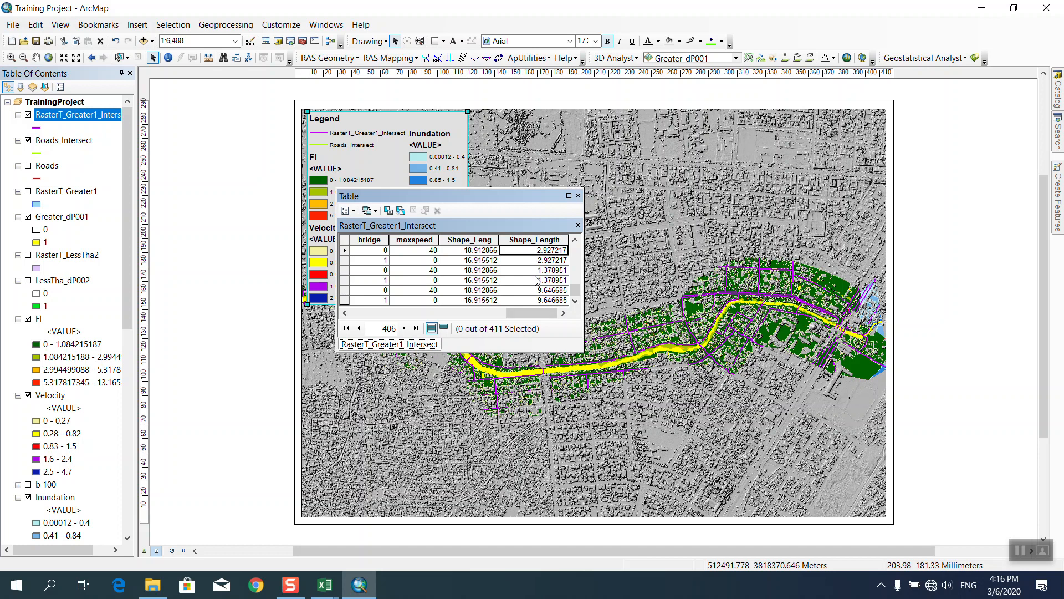
left_click_drag(576, 290, 576, 251)
left_click(537, 253)
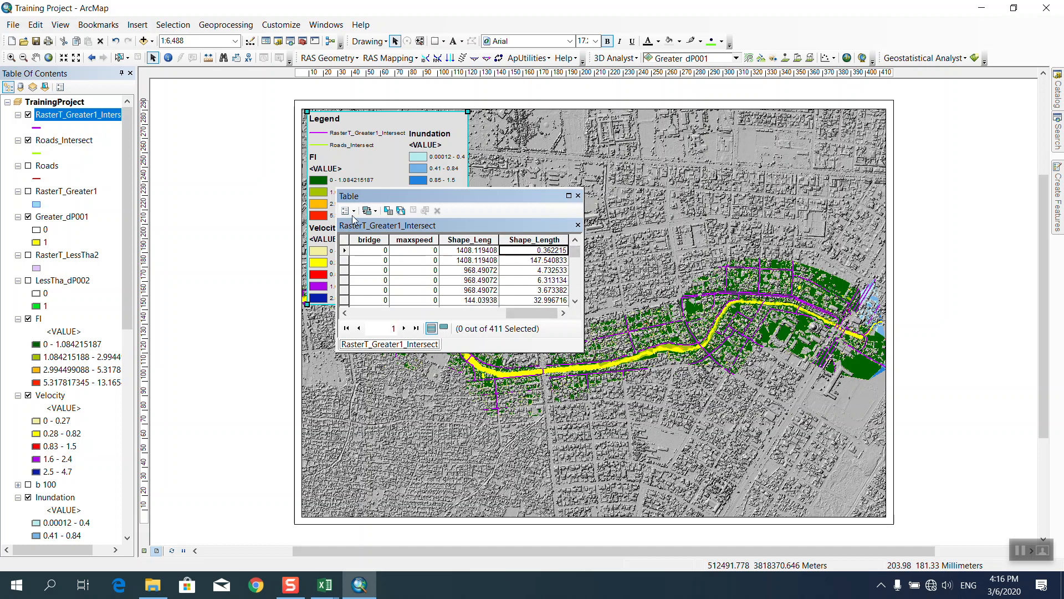
Export the table as a Text File named 'Road inudeded by 2m flood' in Shapefile of Roads.
left_click(354, 211)
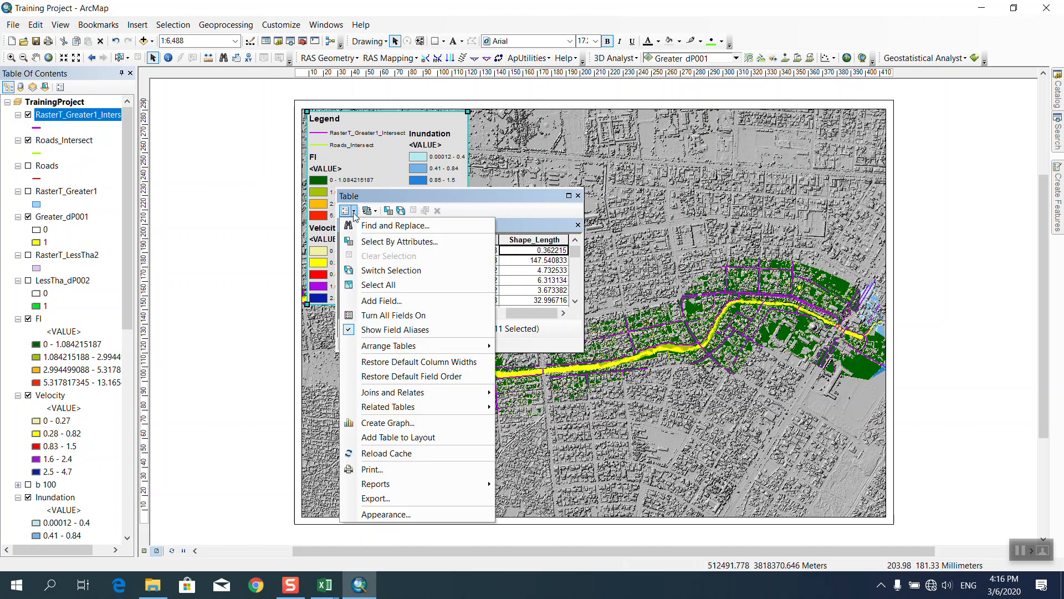
left_click(391, 493)
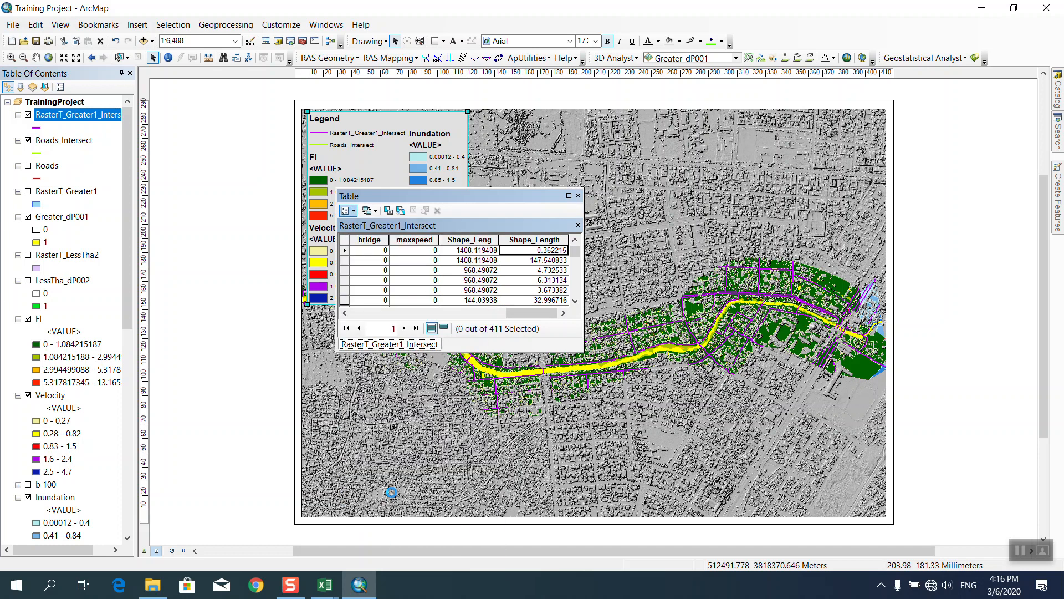
left_click(643, 314)
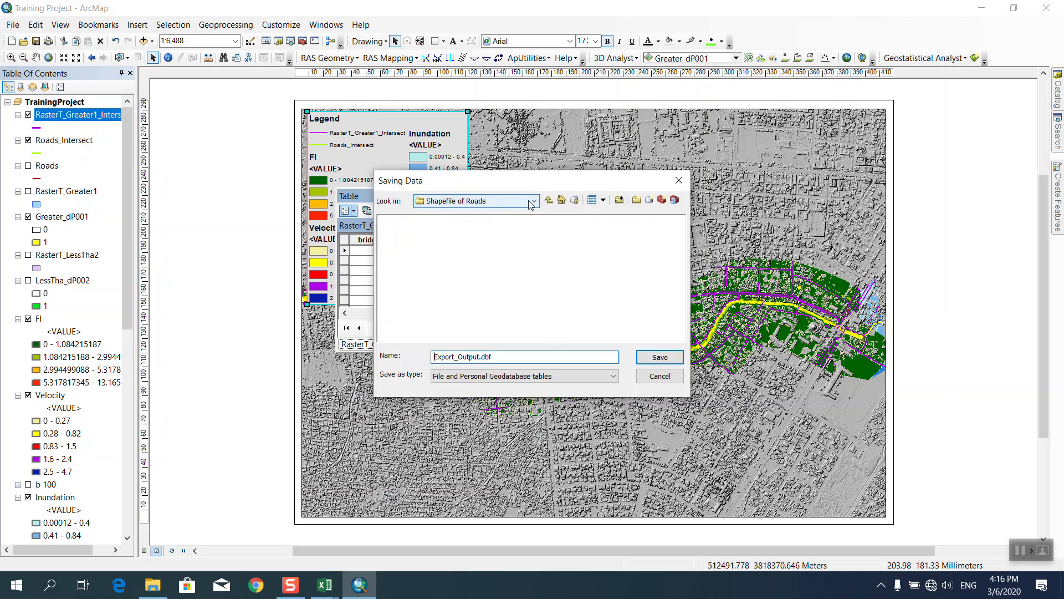
left_click_drag(489, 356, 410, 363)
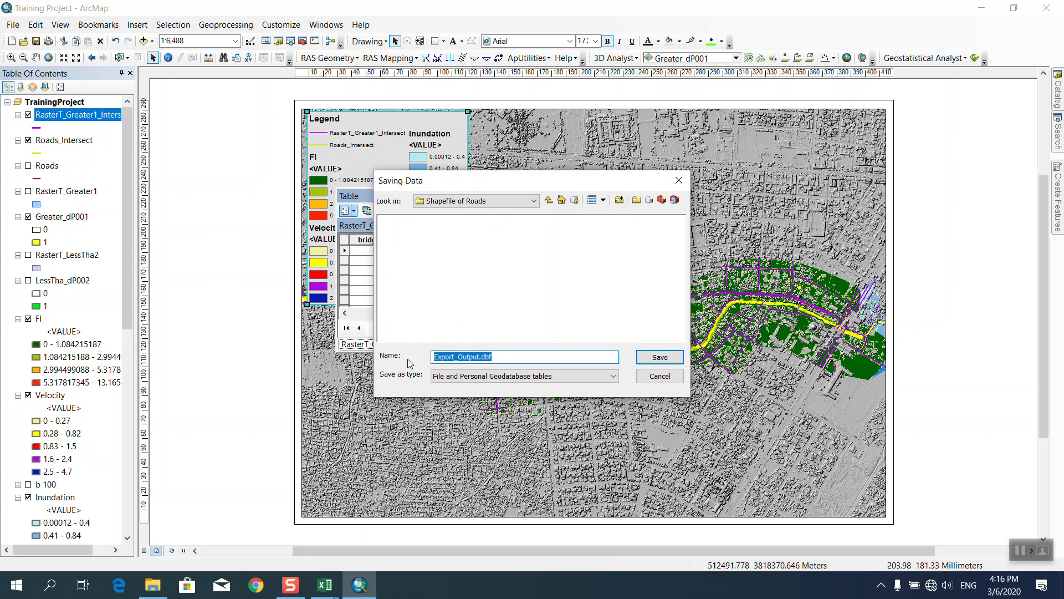
type("Road inudeded by 2m flood")
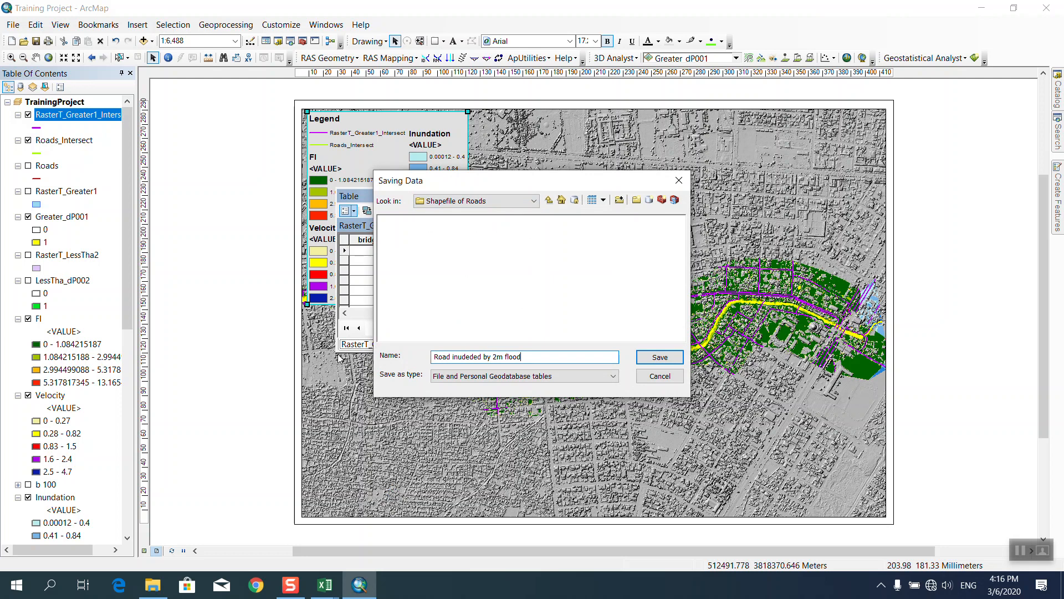
left_click(452, 377)
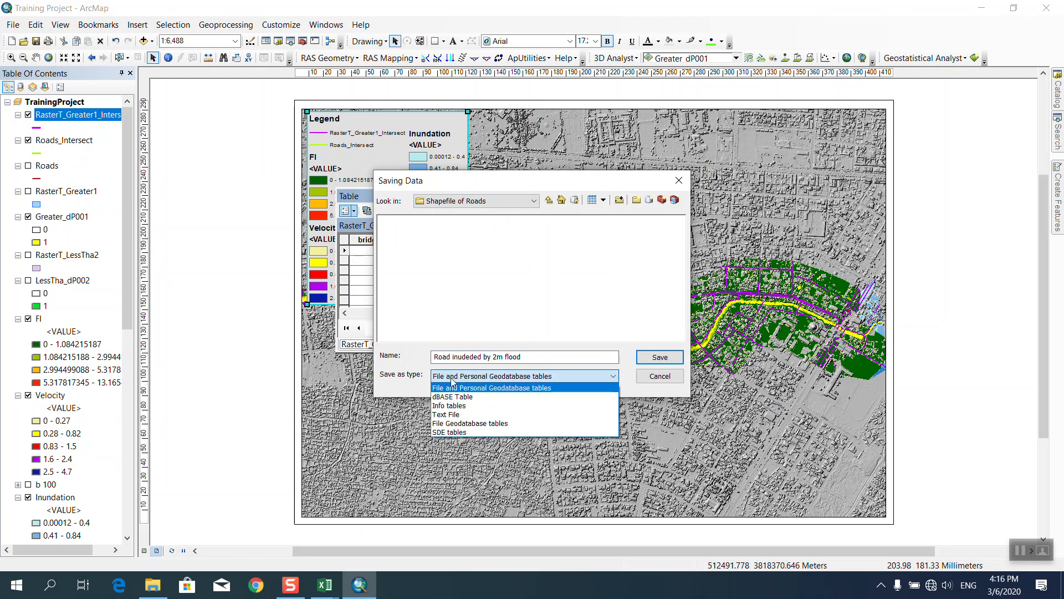
left_click(453, 417)
left_click(659, 358)
left_click(563, 380)
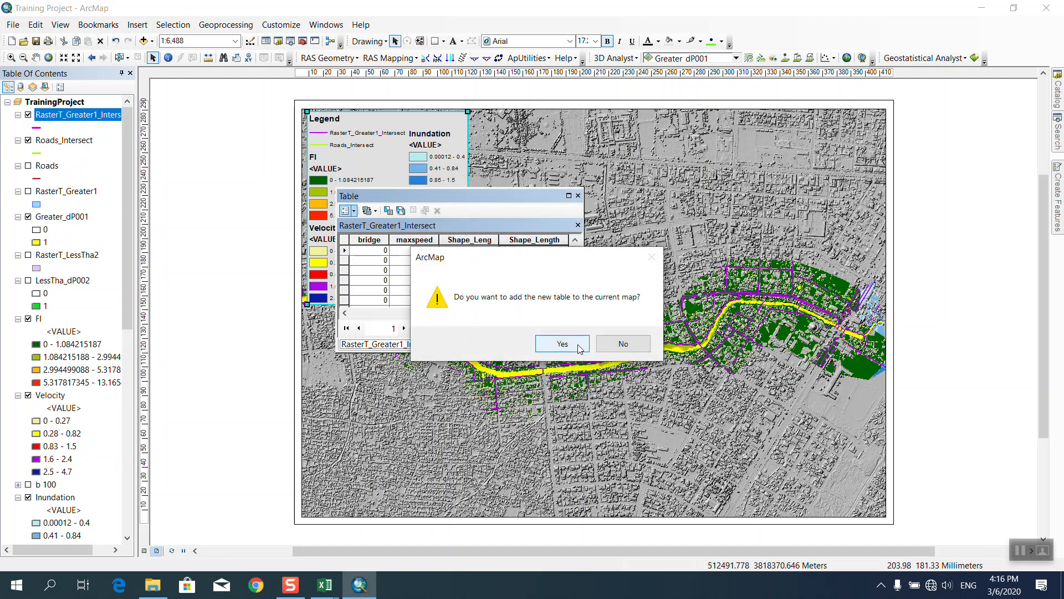
Decline adding the exported table to the map, close the attribute table and minimize ArcMap.
left_click(621, 344)
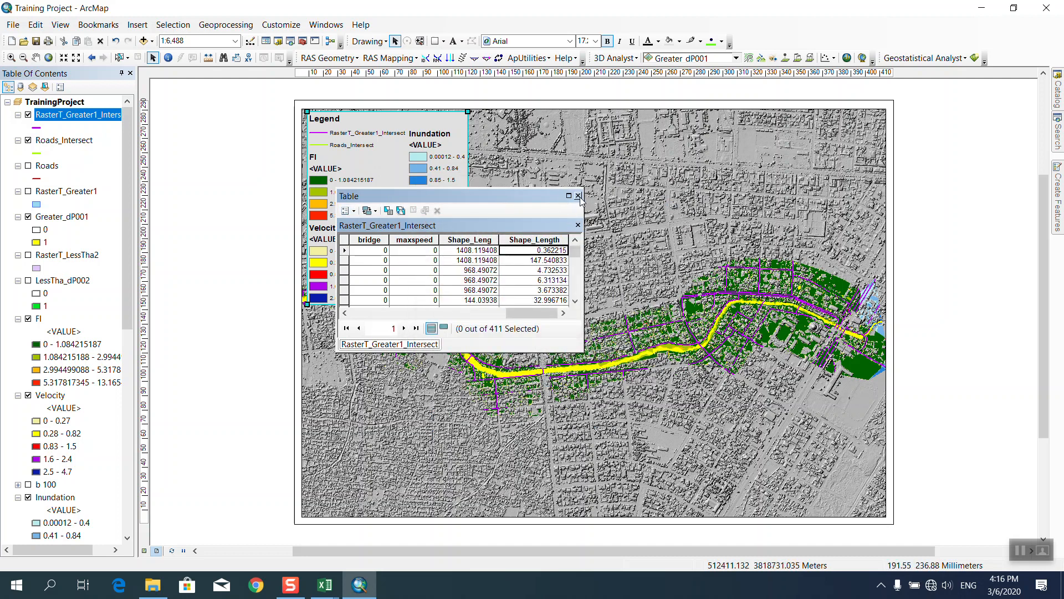
left_click(578, 196)
left_click(982, 7)
left_click(298, 271)
Show the Shapefile of Roads folder with the 45 KB Road_inudeded_by_2m_flood file, then open Start.
left_click(985, 11)
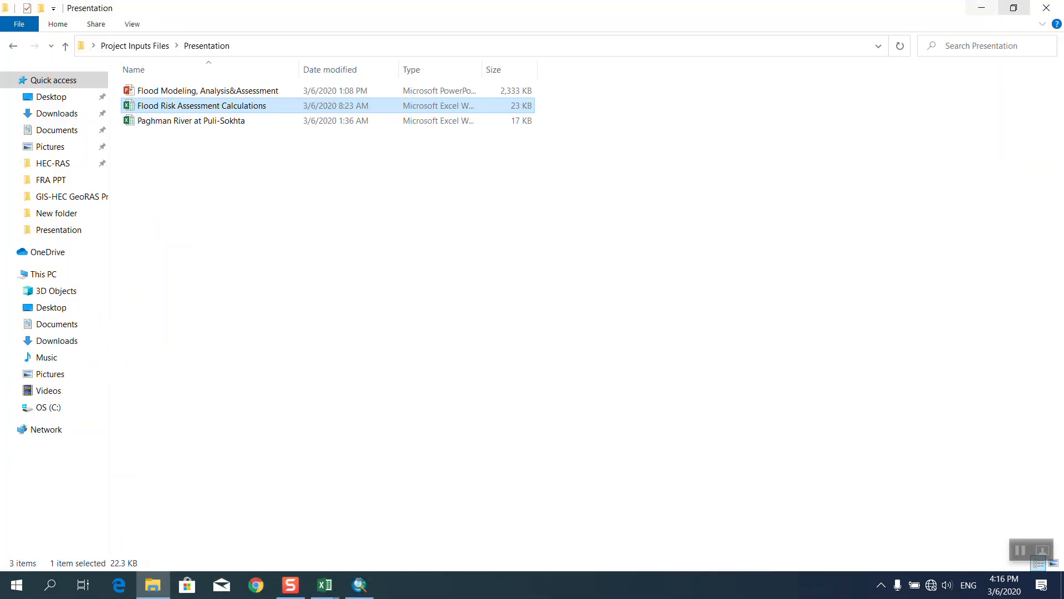
left_click(13, 45)
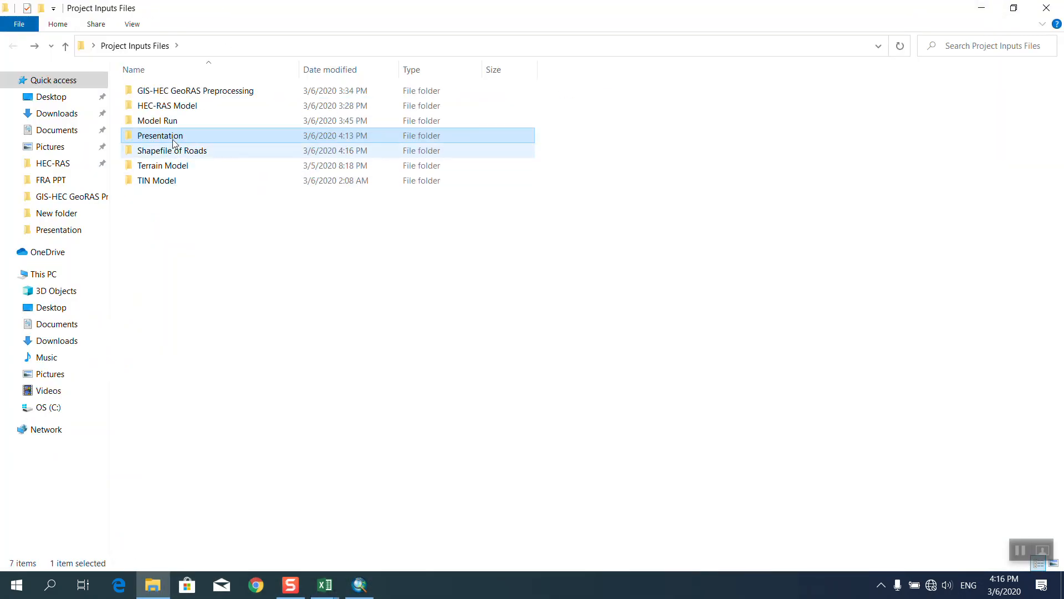
double_click(166, 152)
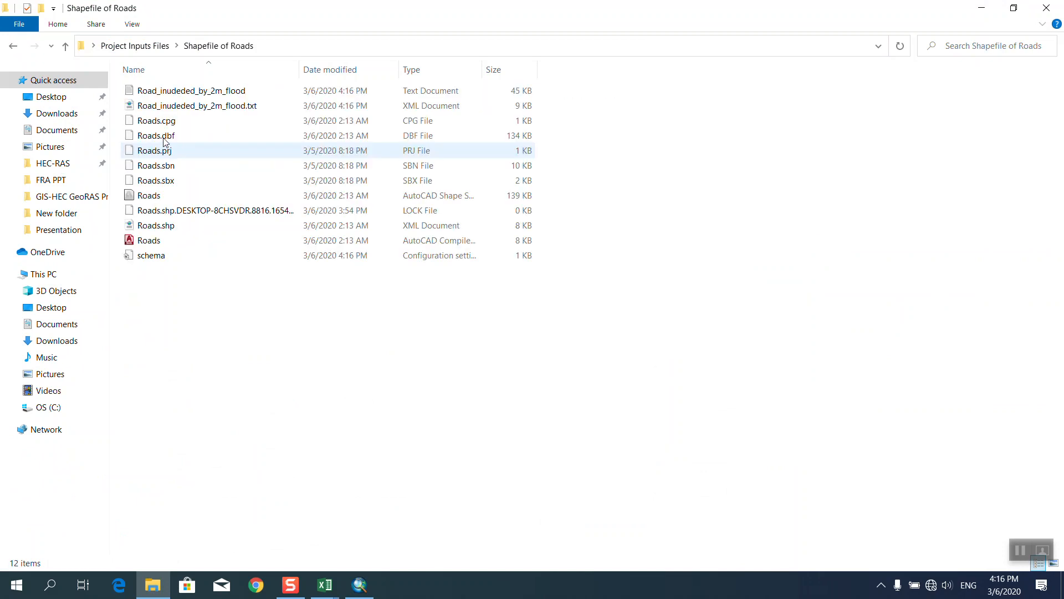
key("super")
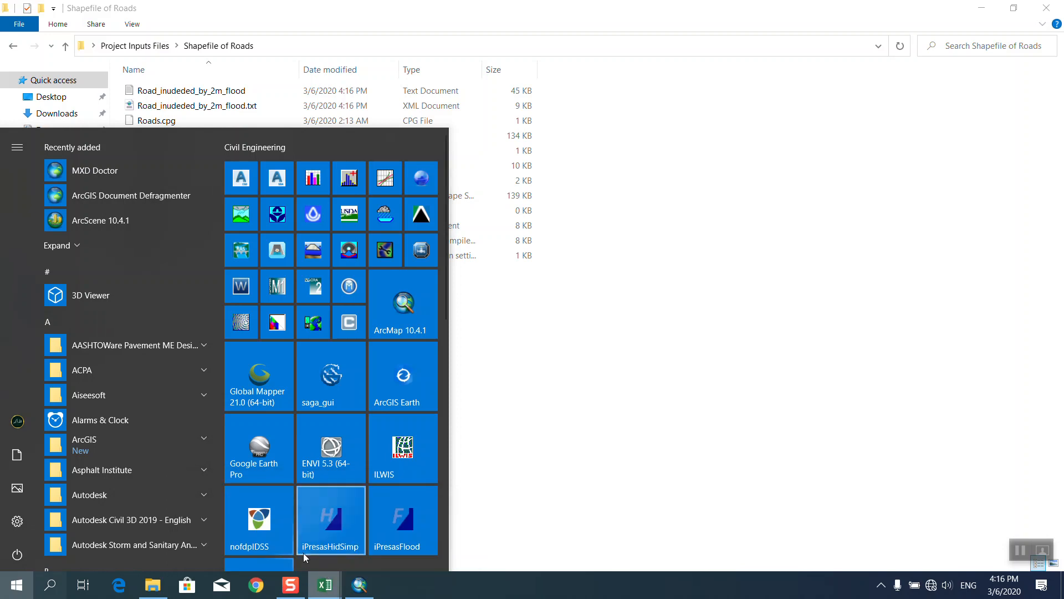
right_click(325, 585)
Launch Excel and browse to Project Inputs Files > Shapefile of Roads, filtering for Text Files.
left_click(292, 513)
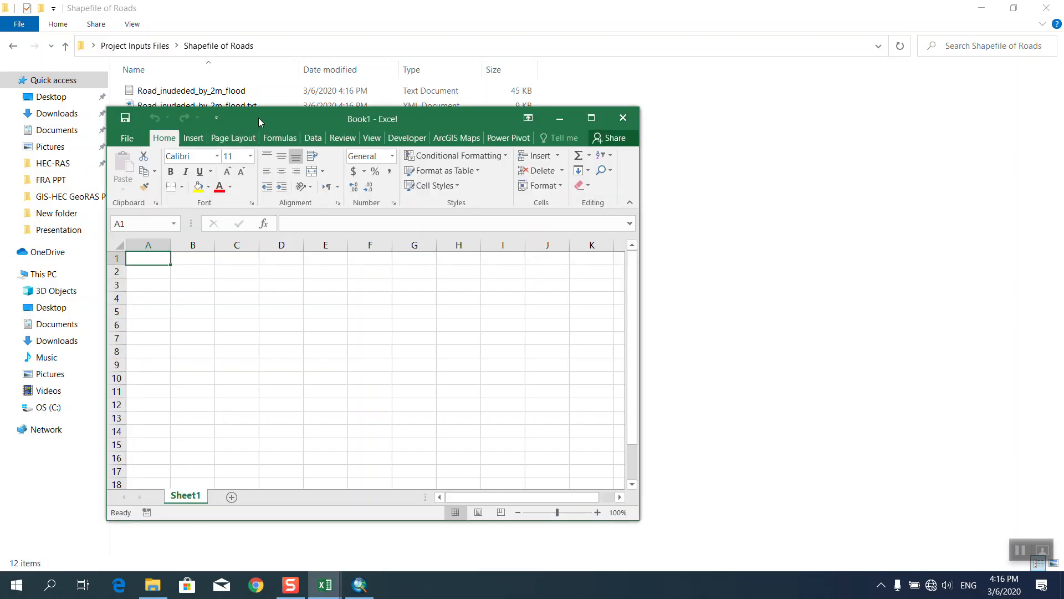
left_click(180, 138)
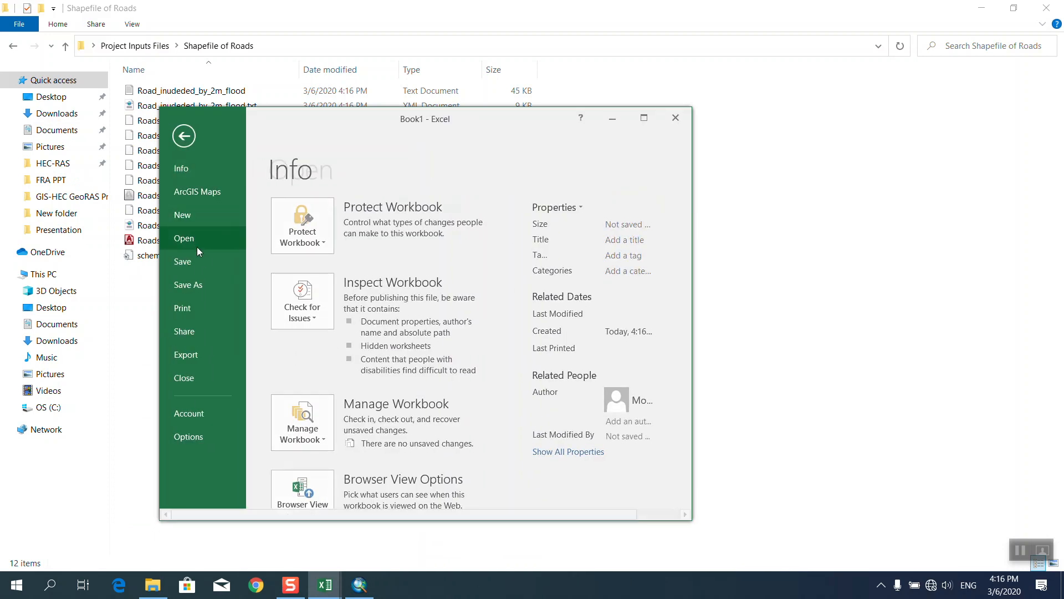
left_click(294, 365)
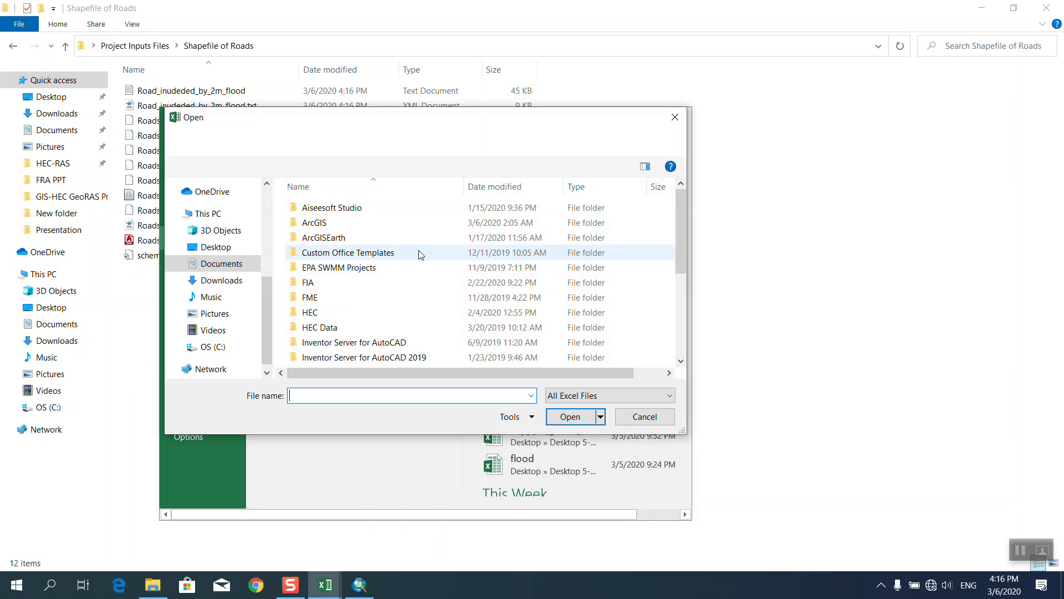
left_click(216, 246)
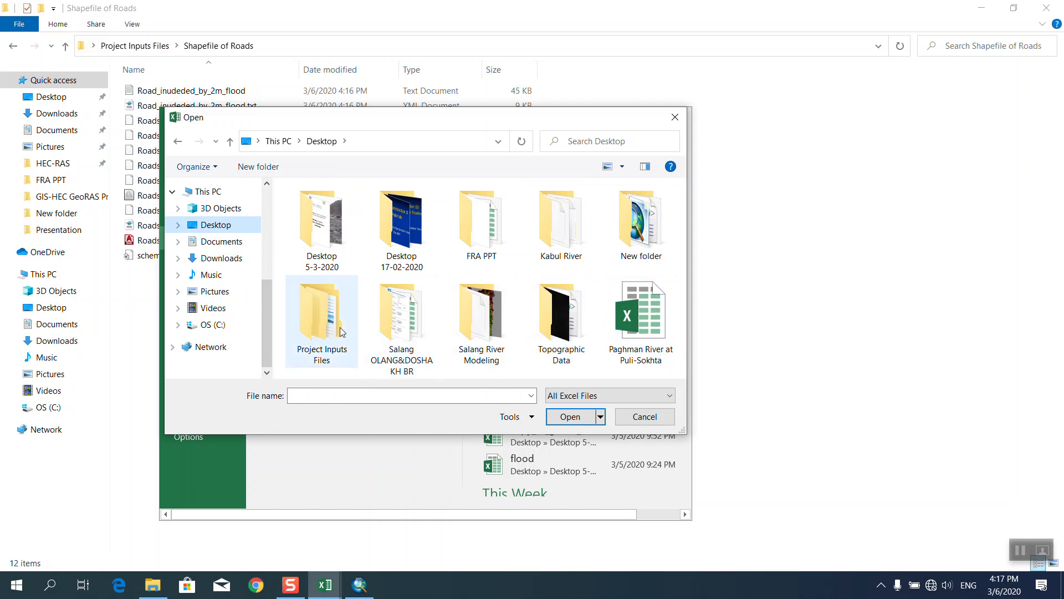
double_click(308, 335)
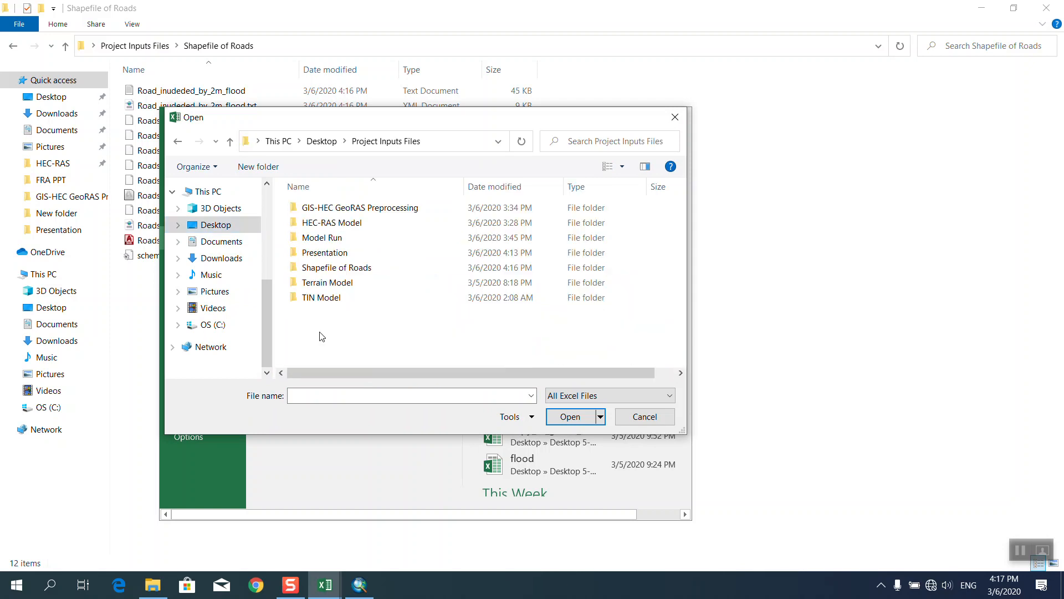
double_click(347, 268)
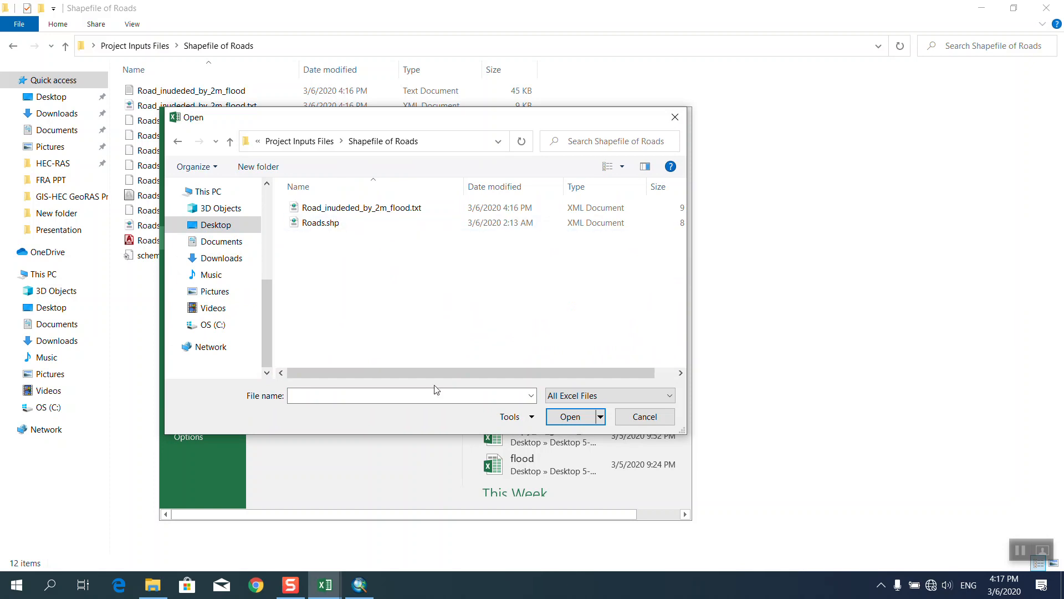
left_click(564, 401)
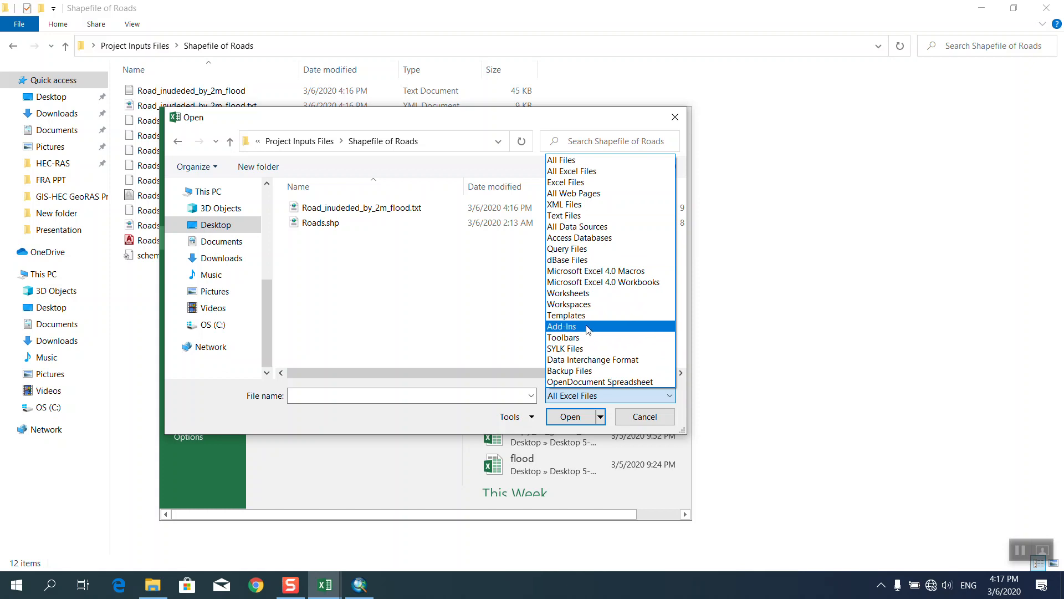
left_click(588, 204)
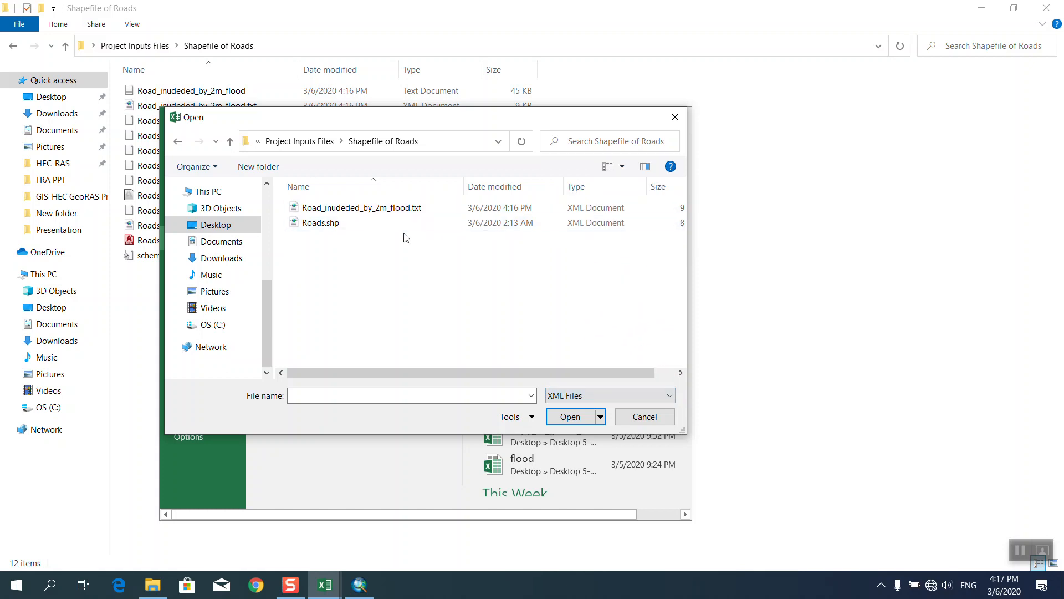
left_click(606, 397)
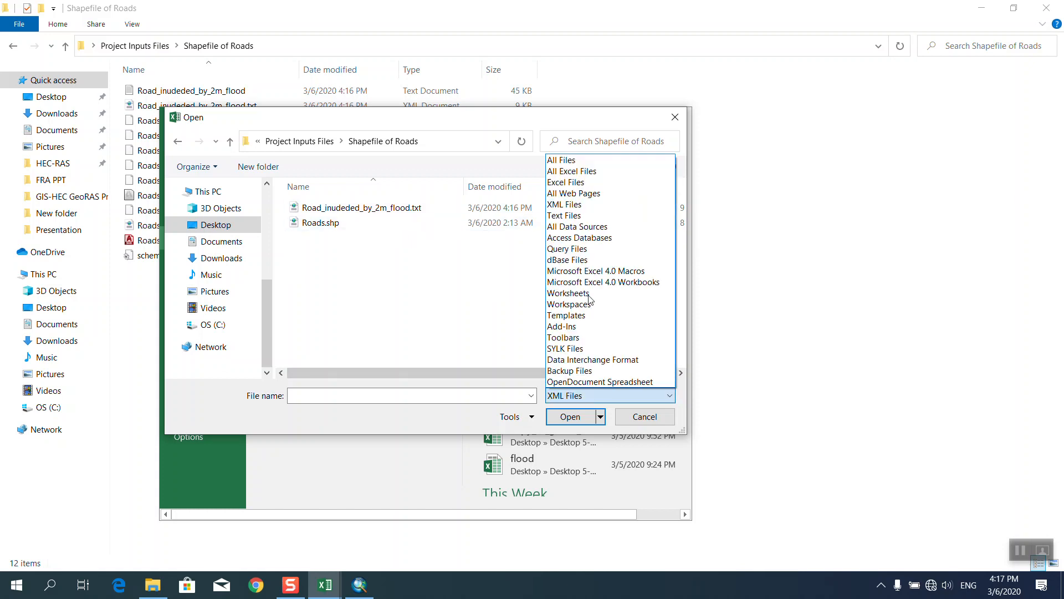
left_click(572, 215)
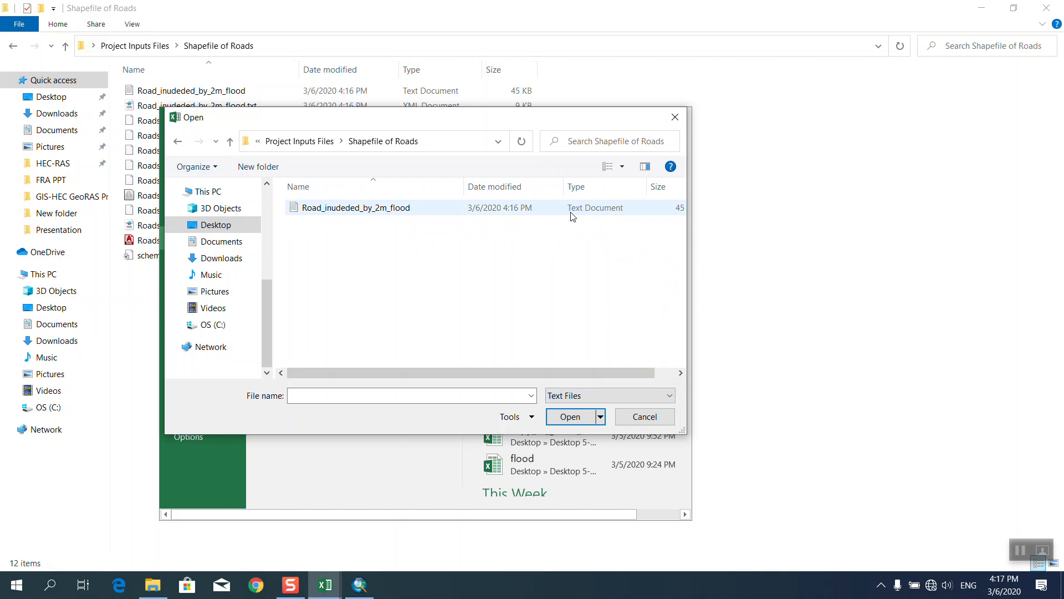
Import Road_inudeded_by_2m_flood as comma-delimited columns and maximize the workbook.
left_click(331, 213)
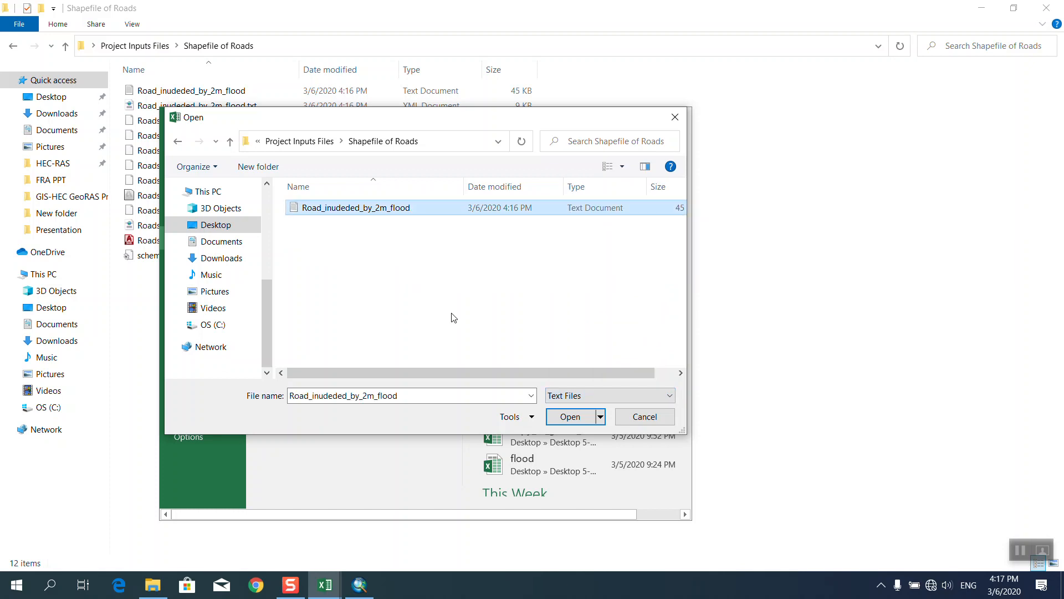
left_click(557, 414)
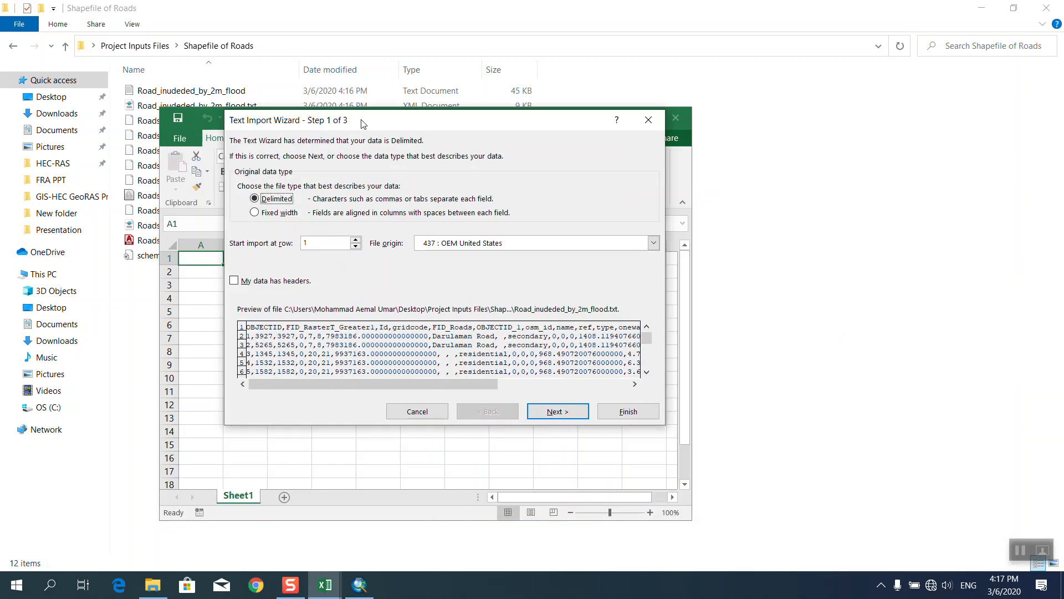
left_click(549, 407)
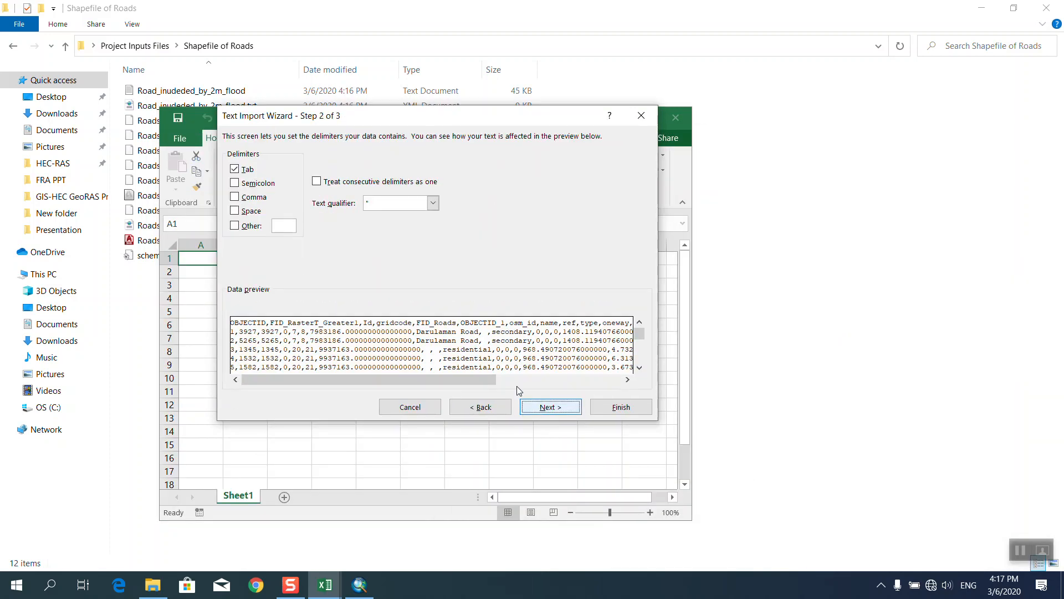
left_click(235, 198)
left_click(551, 407)
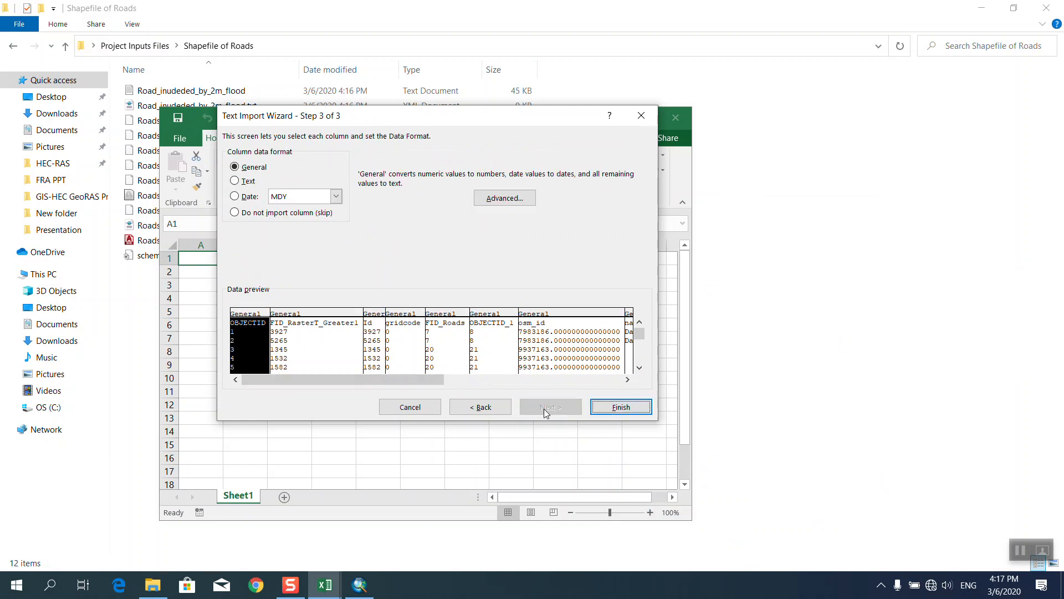
left_click(594, 409)
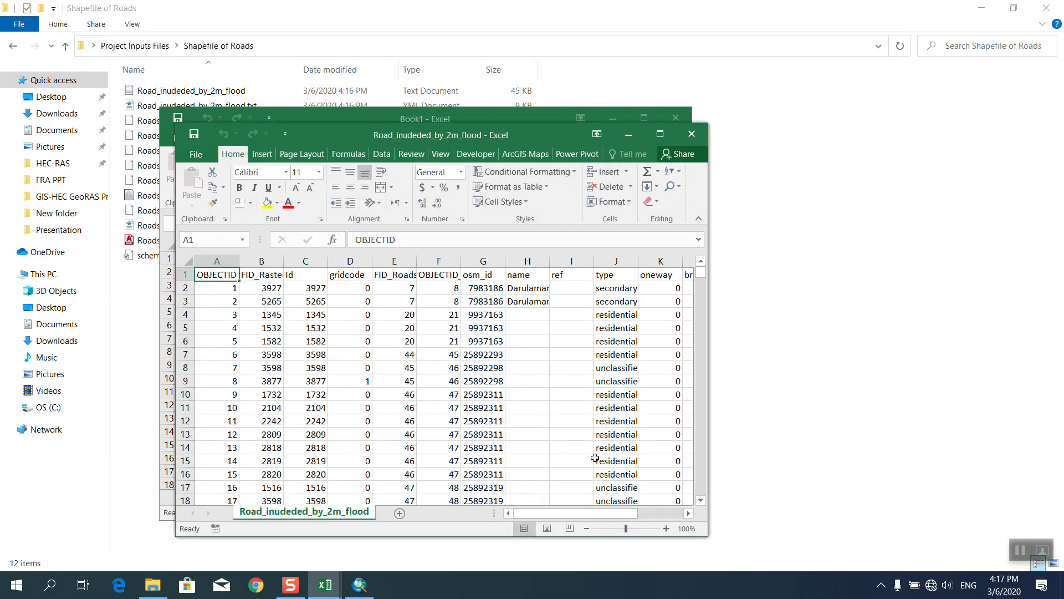
scroll(430, 456, "down", 1)
left_click(655, 138)
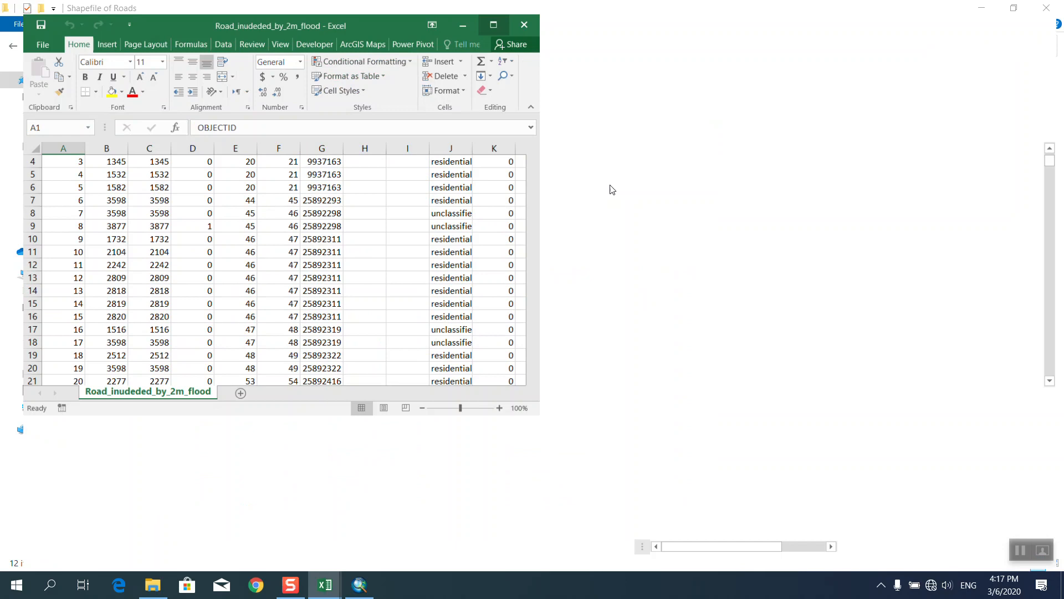
scroll(732, 357, "up", 1)
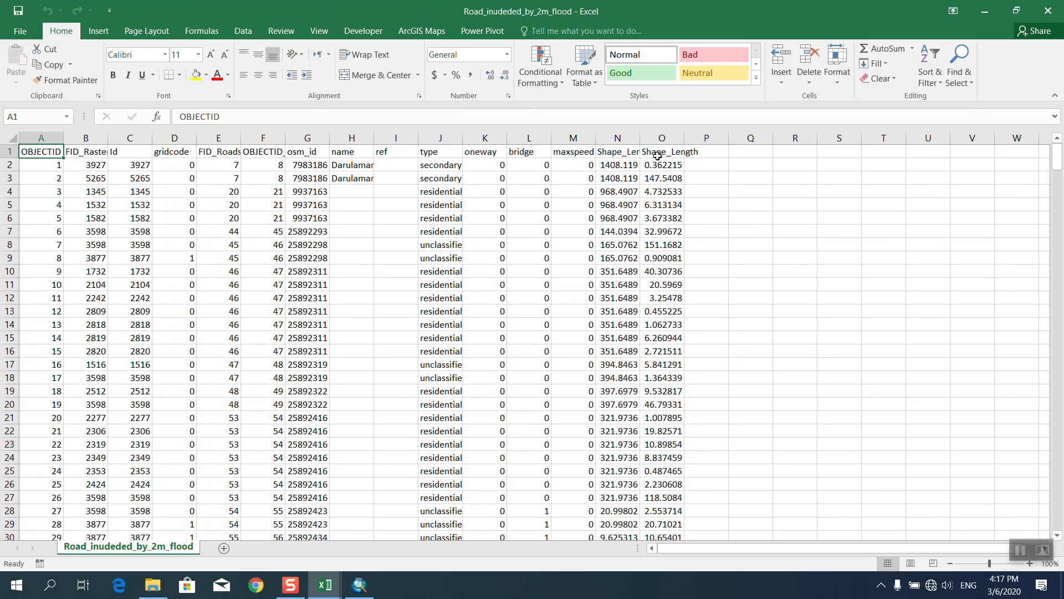
Sum Shape_Length cells O2:O412 into O413 (14156.91) and copy that total.
left_click_drag(661, 165, 650, 486)
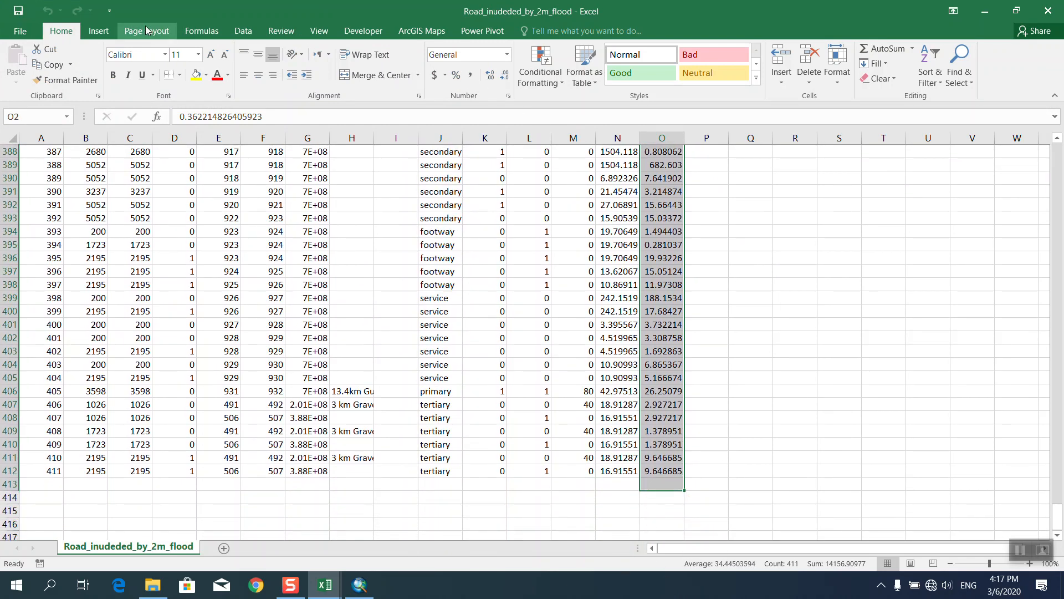
left_click(201, 32)
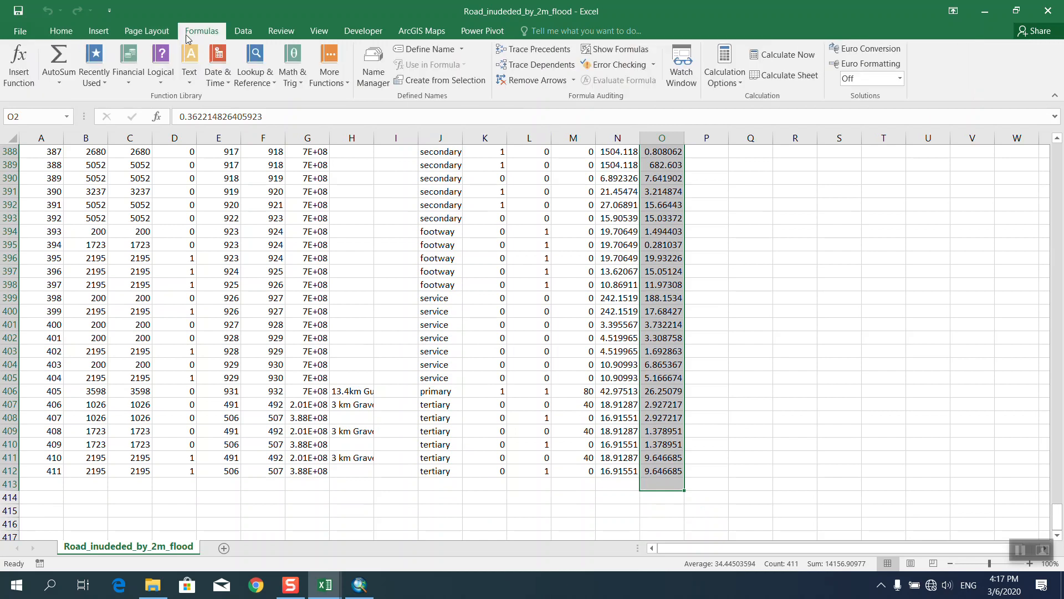
left_click(59, 83)
left_click(69, 87)
scroll(697, 336, "down", 9)
scroll(696, 336, "down", 20)
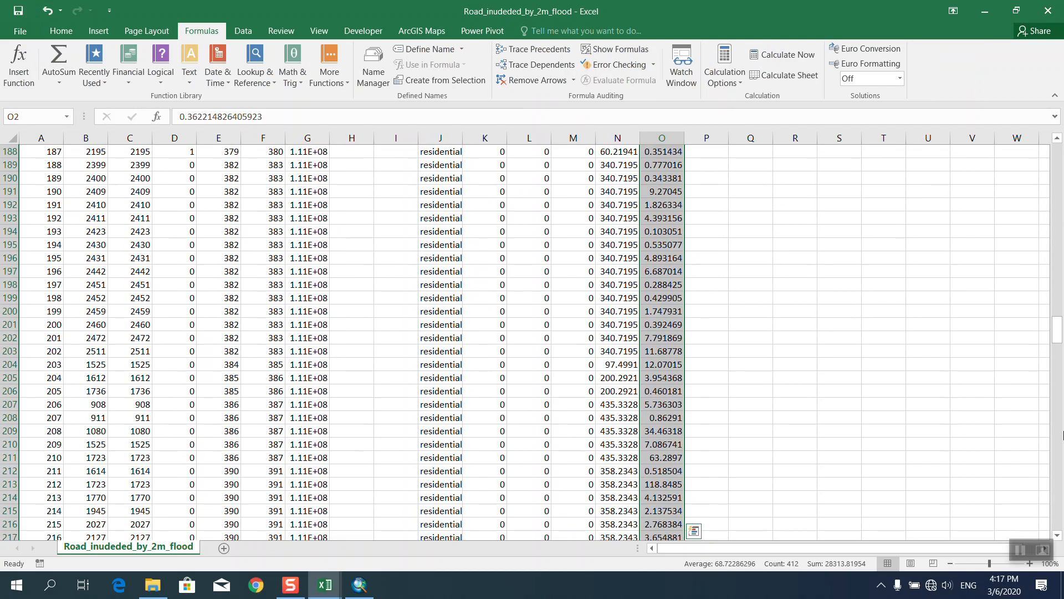
left_click_drag(1057, 332, 1060, 524)
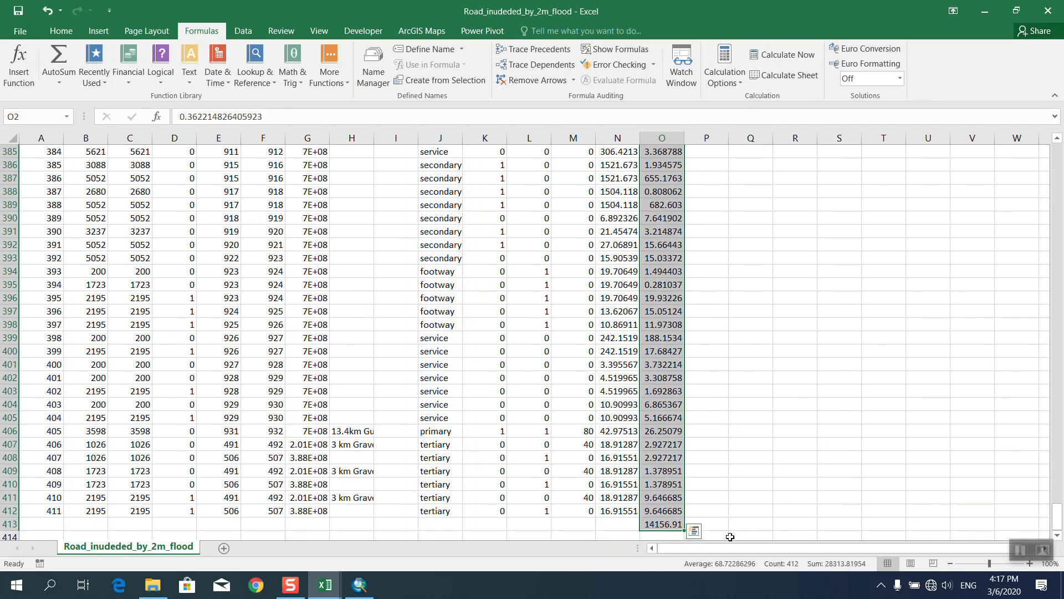
left_click(665, 525)
key("ctrl+c")
Paste only the value 14156.90977 into G20, replacing the #REF! result, so consequences read 698218789.8.
mouse_move(342, 586)
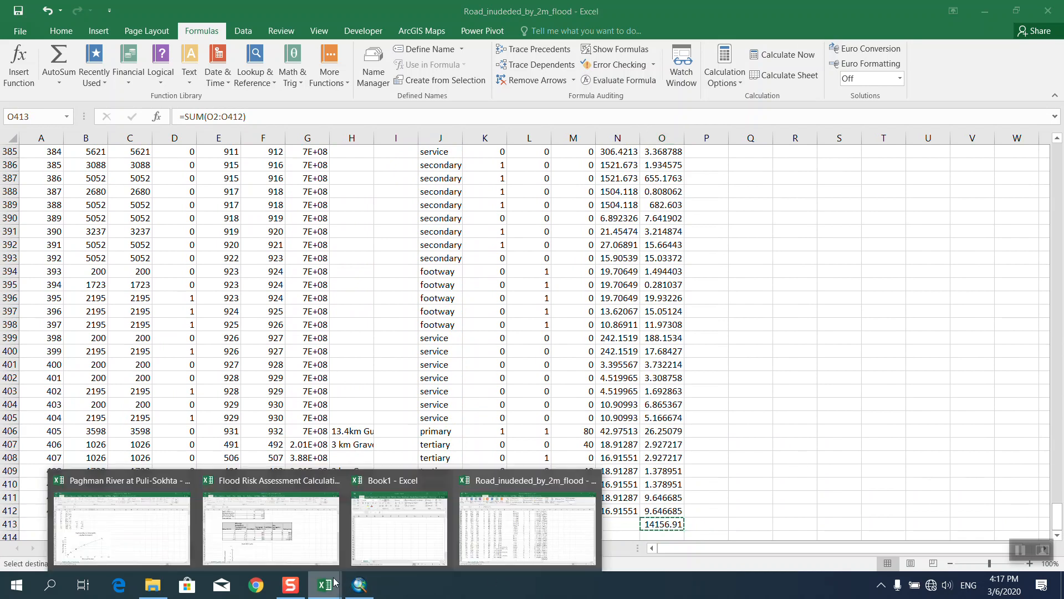
left_click(297, 530)
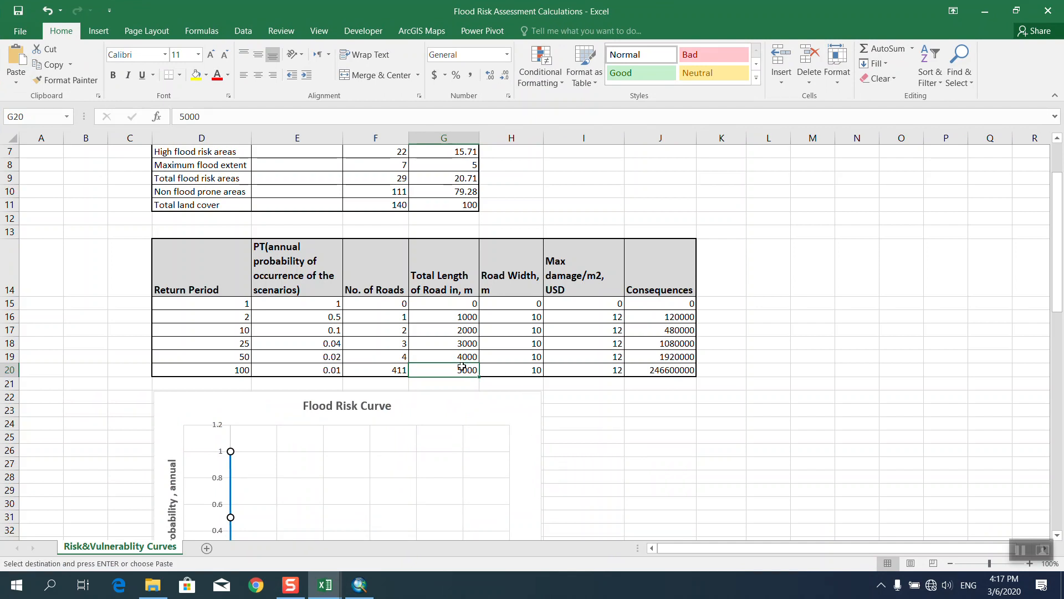
key("ctrl+v")
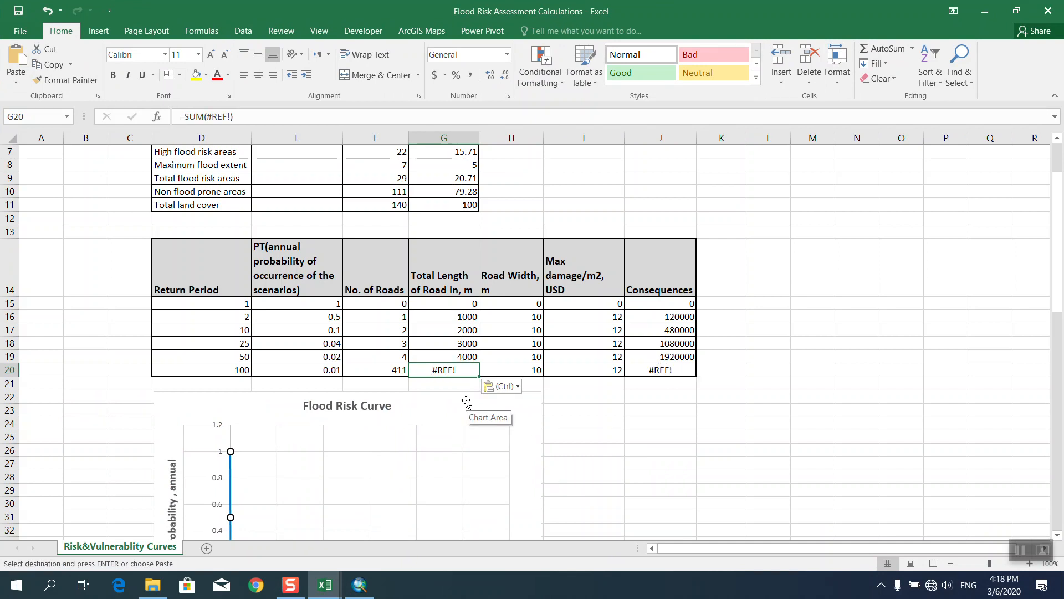
key("ctrl+z")
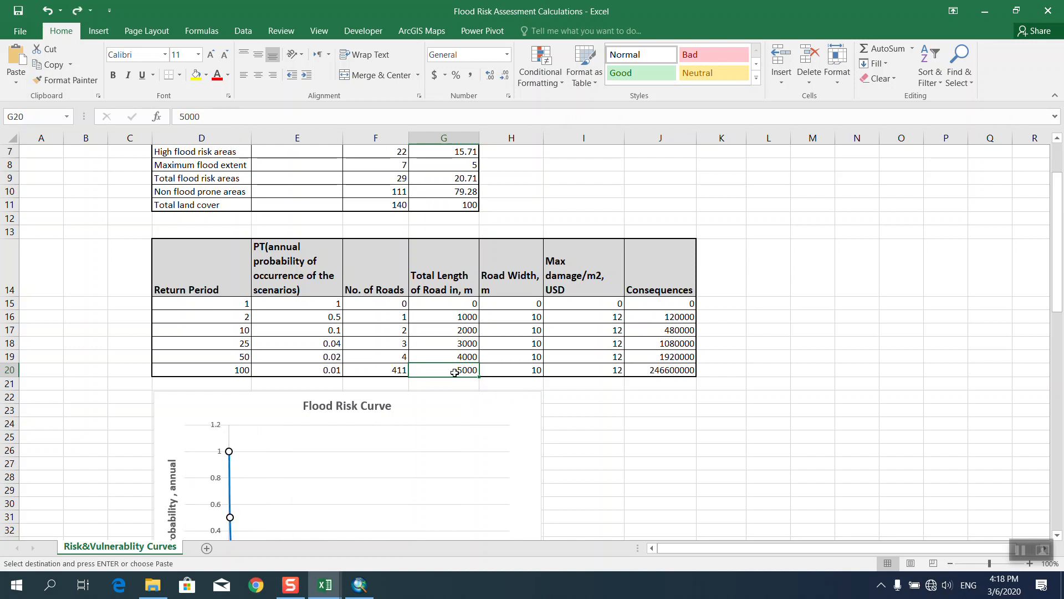
right_click(456, 371)
left_click(503, 87)
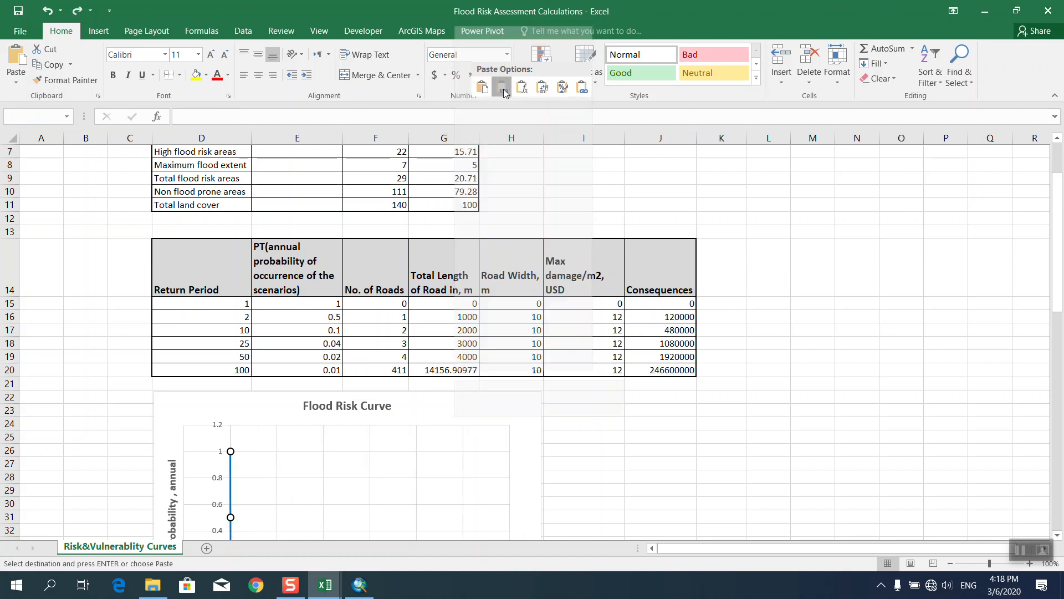
left_click(592, 435)
scroll(591, 435, "down", 3)
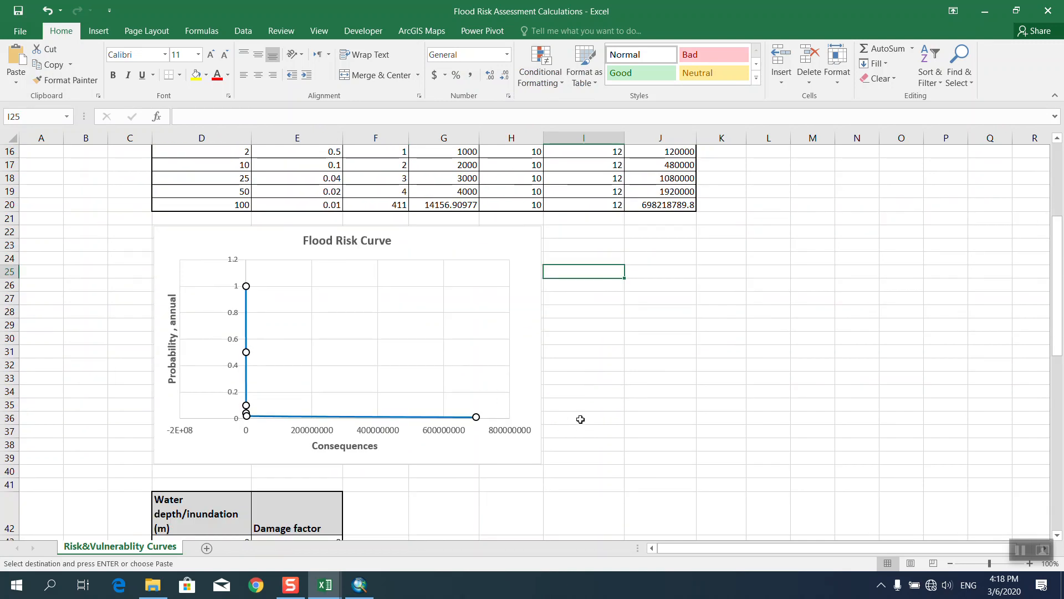
scroll(580, 418, "up", 4)
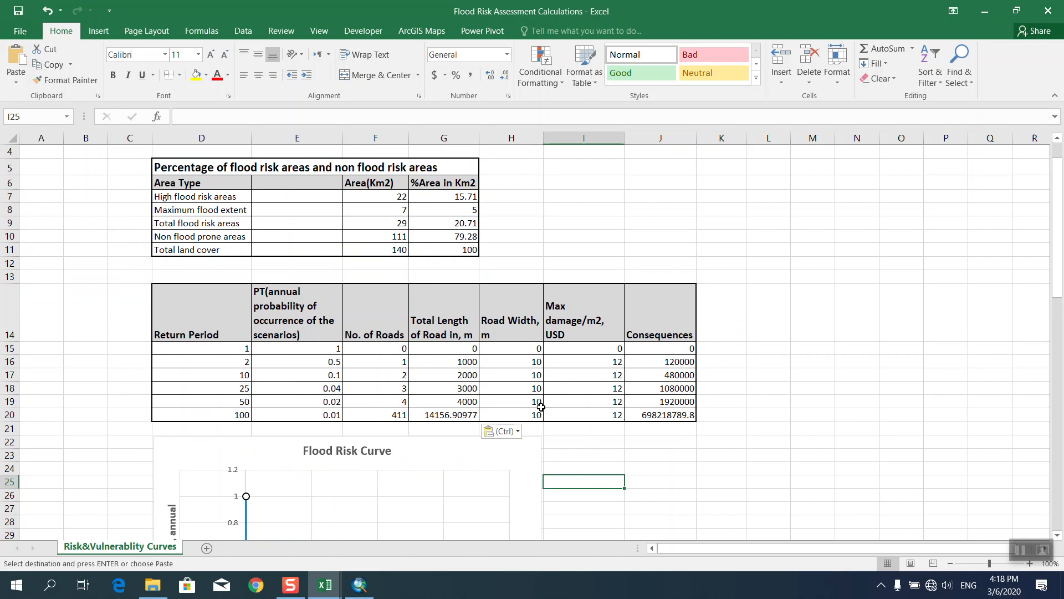
scroll(541, 407, "down", 2)
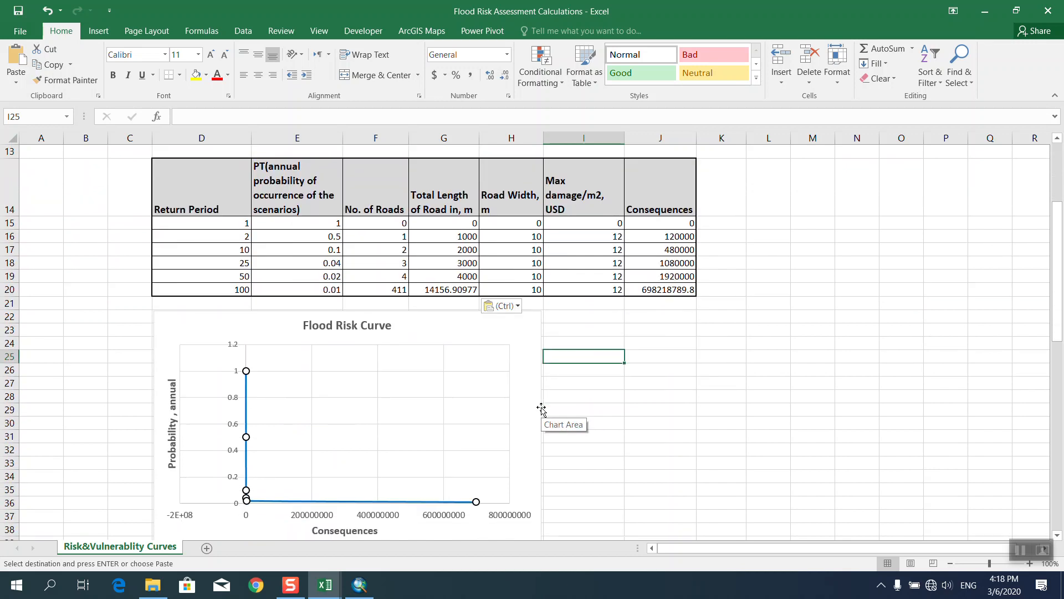
scroll(541, 409, "up", 4)
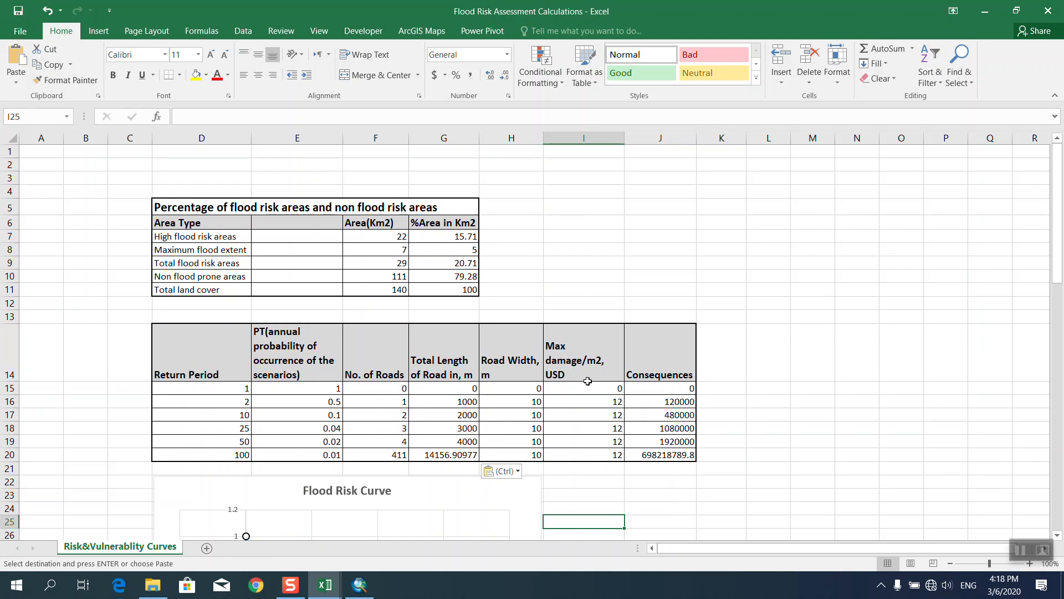
scroll(621, 418, "down", 1)
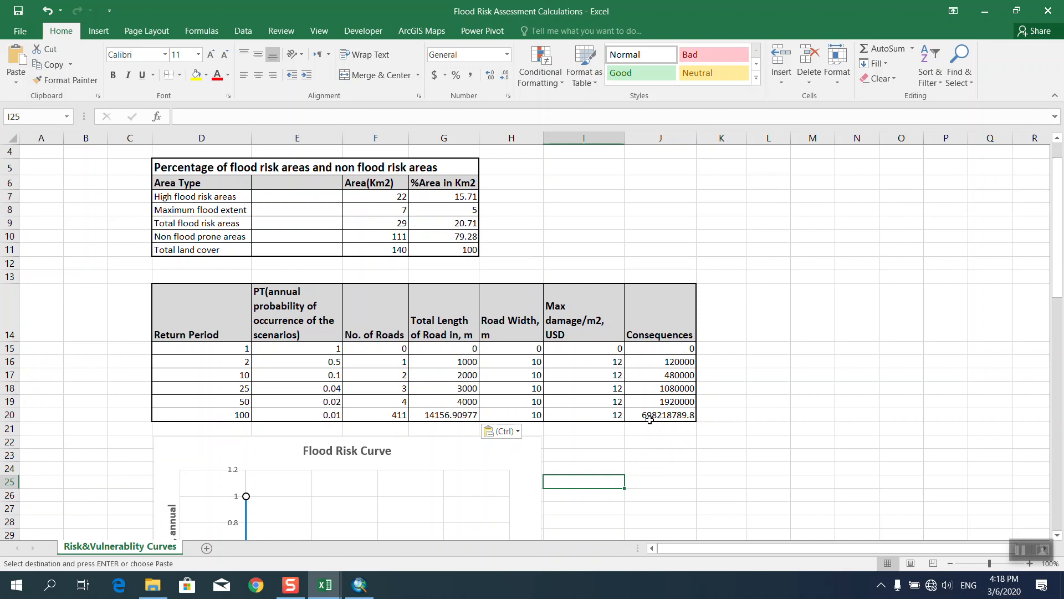
scroll(650, 420, "down", 2)
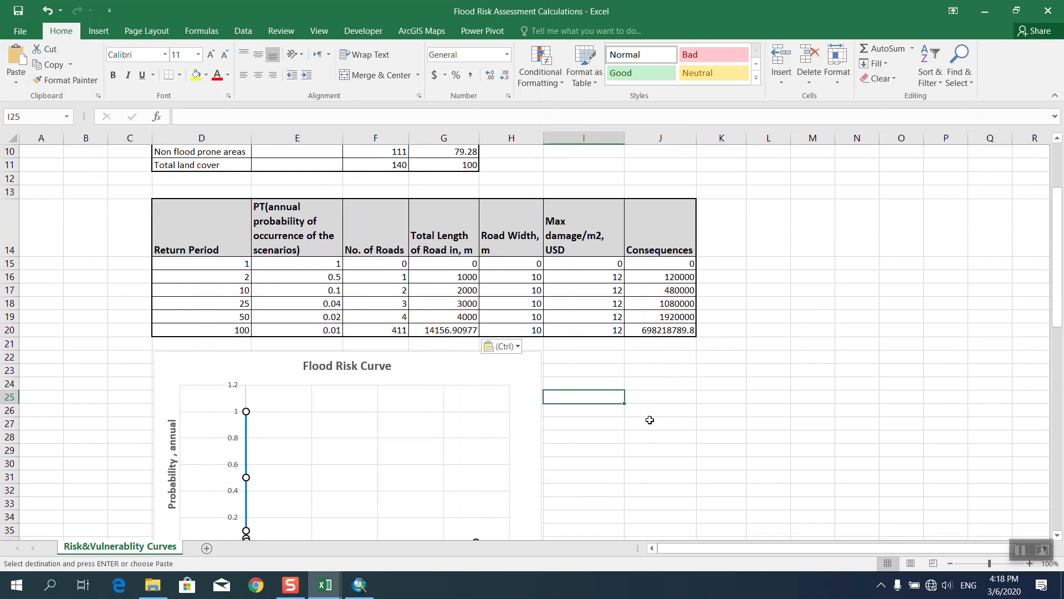
scroll(650, 420, "down", 1)
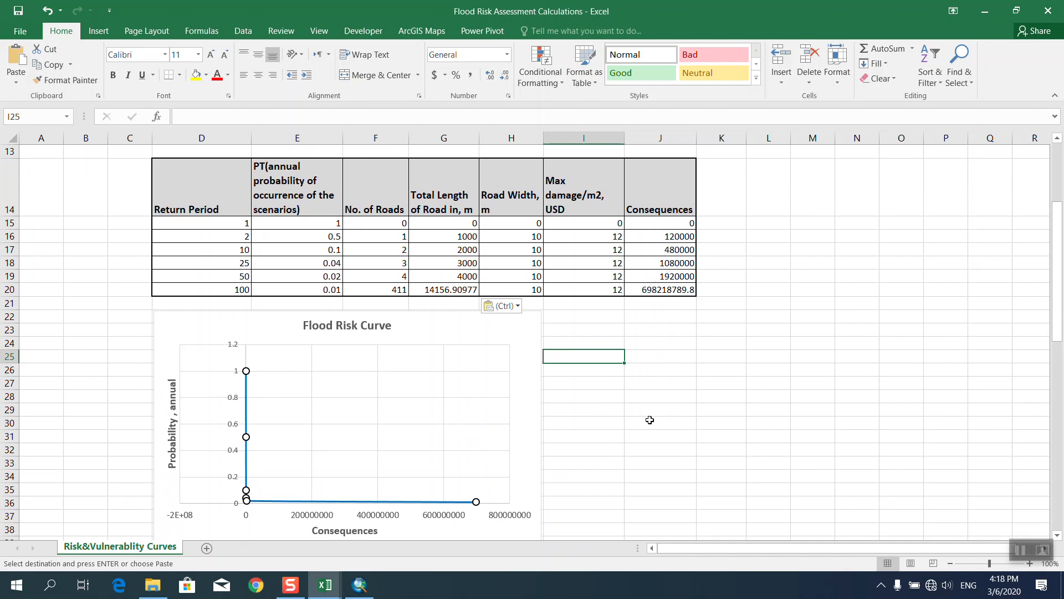
scroll(650, 419, "up", 4)
scroll(650, 420, "down", 3)
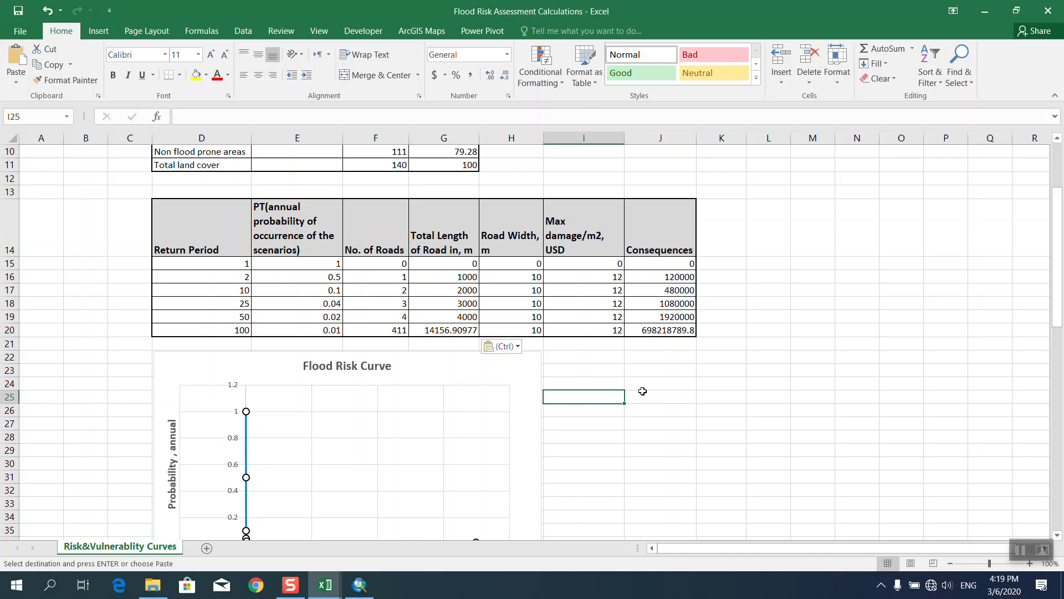
scroll(646, 410, "down", 5)
scroll(642, 385, "up", 6)
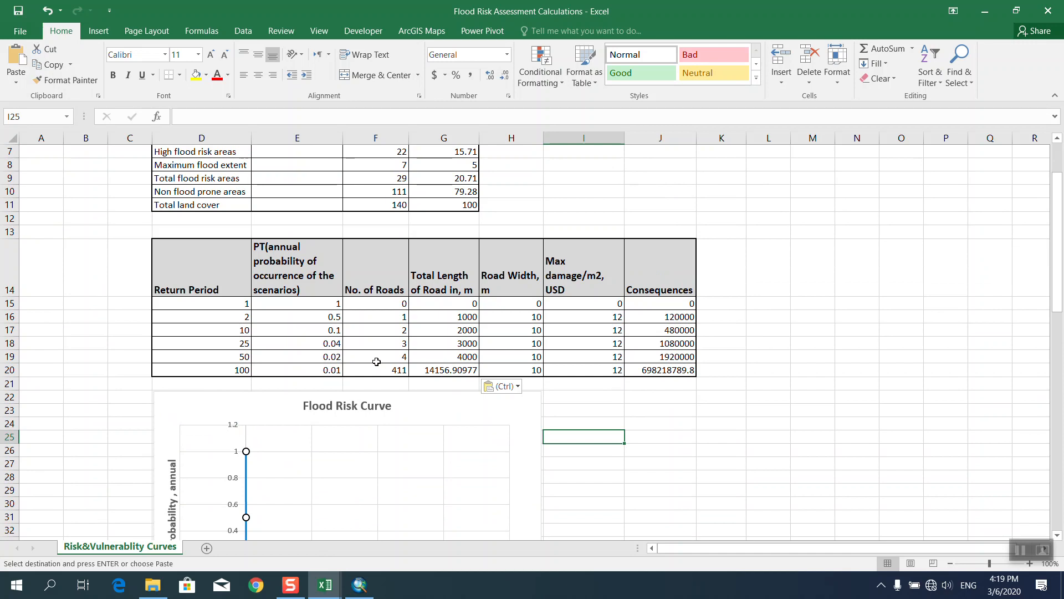
scroll(510, 403, "down", 6)
scroll(510, 403, "down", 6)
scroll(510, 403, "up", 1)
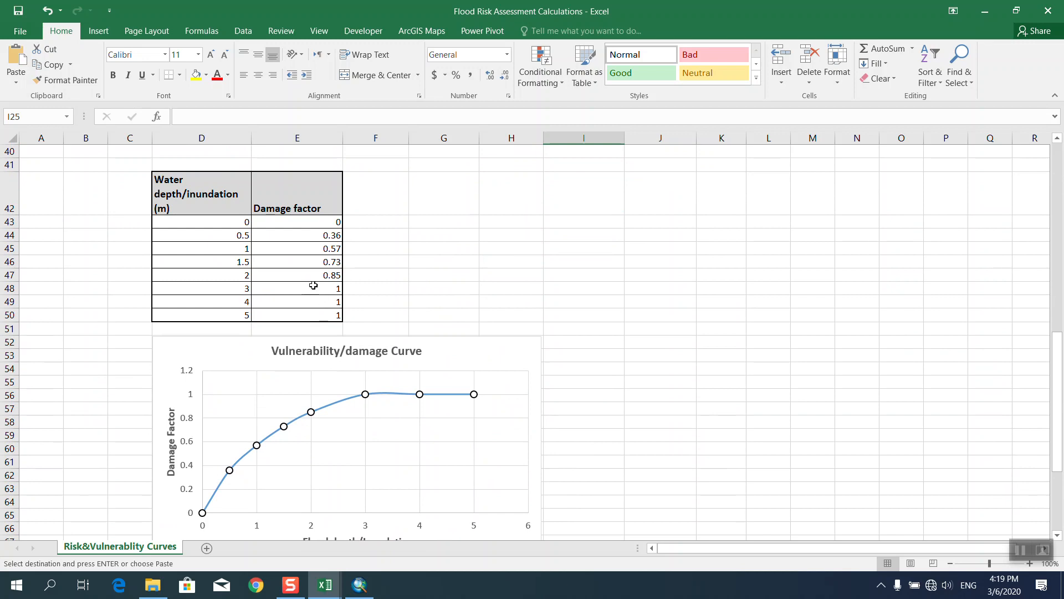
left_click(247, 278)
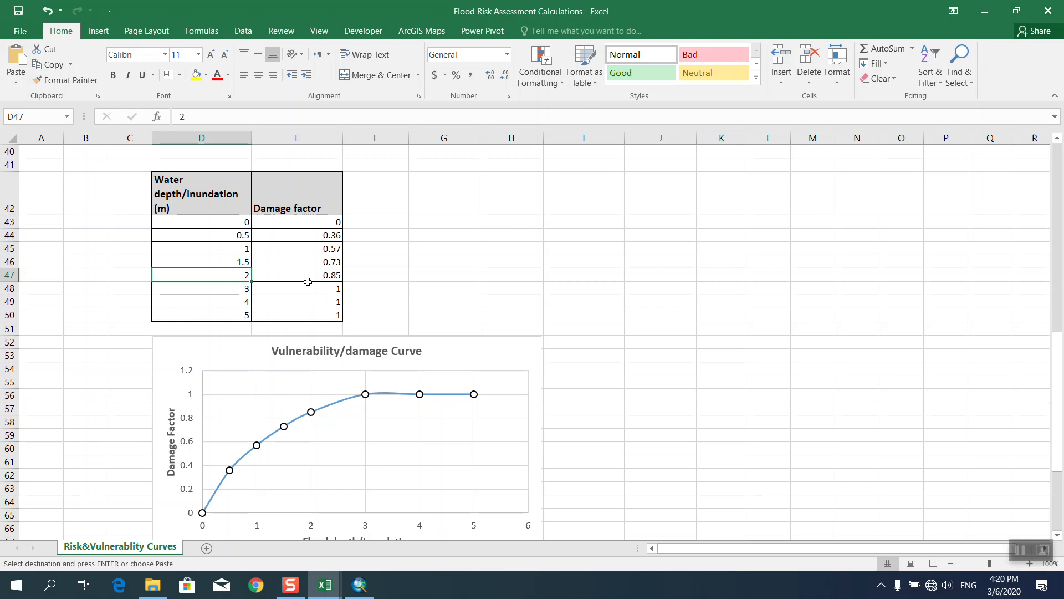
Scroll through the vulnerability sheet notes on damage factors and the JRC 2017 source.
scroll(312, 294, "down", 2)
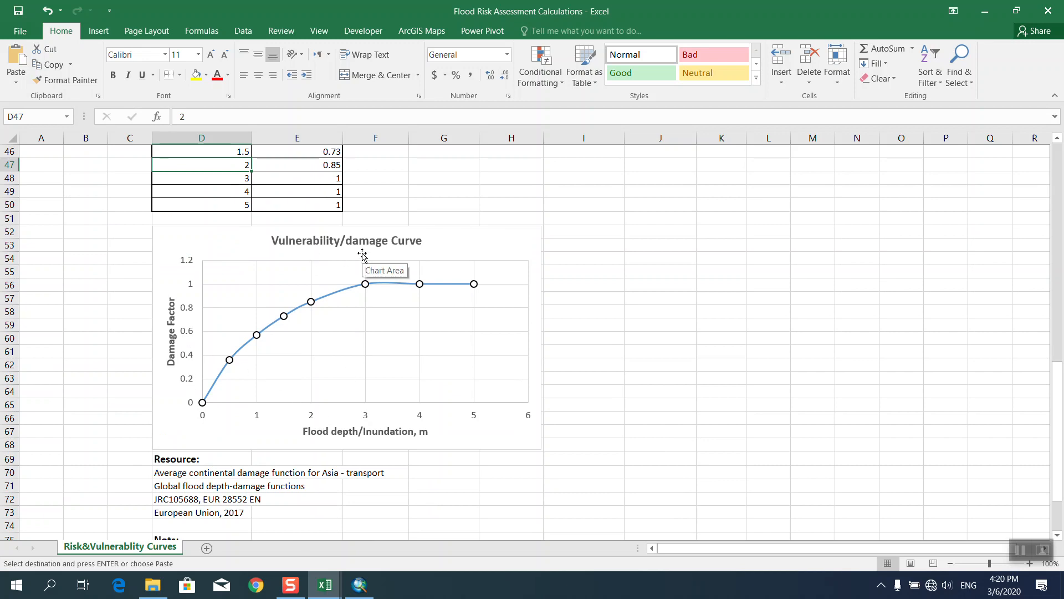
scroll(362, 255, "up", 8)
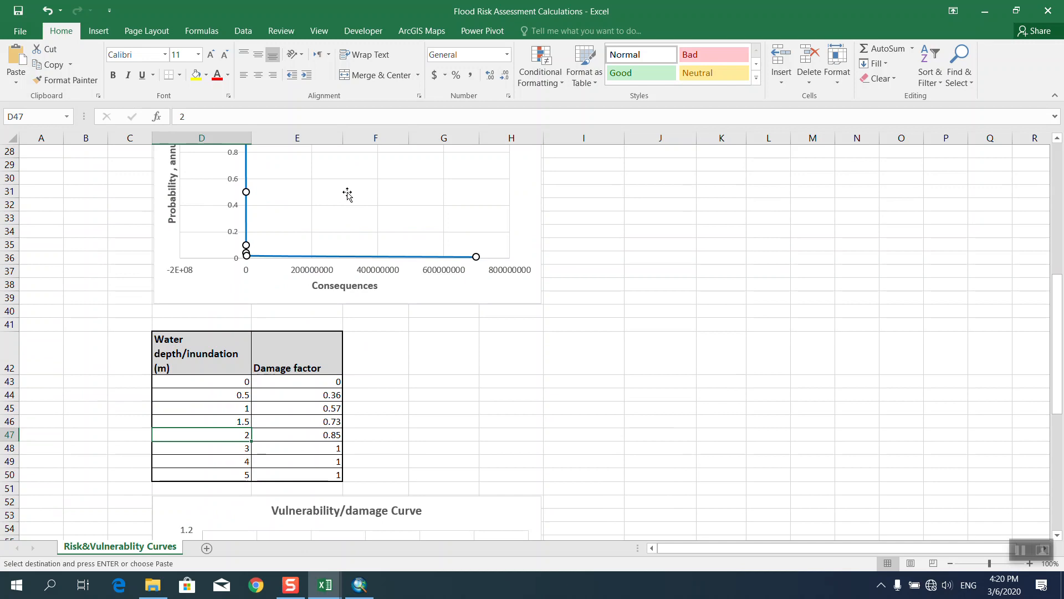
scroll(353, 351, "down", 4)
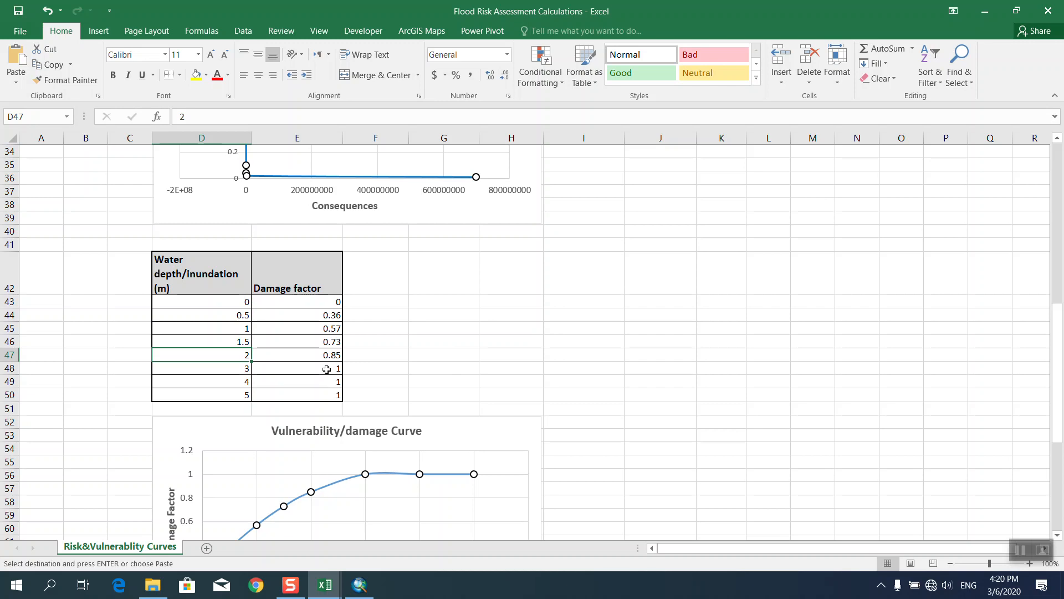
scroll(326, 369, "down", 3)
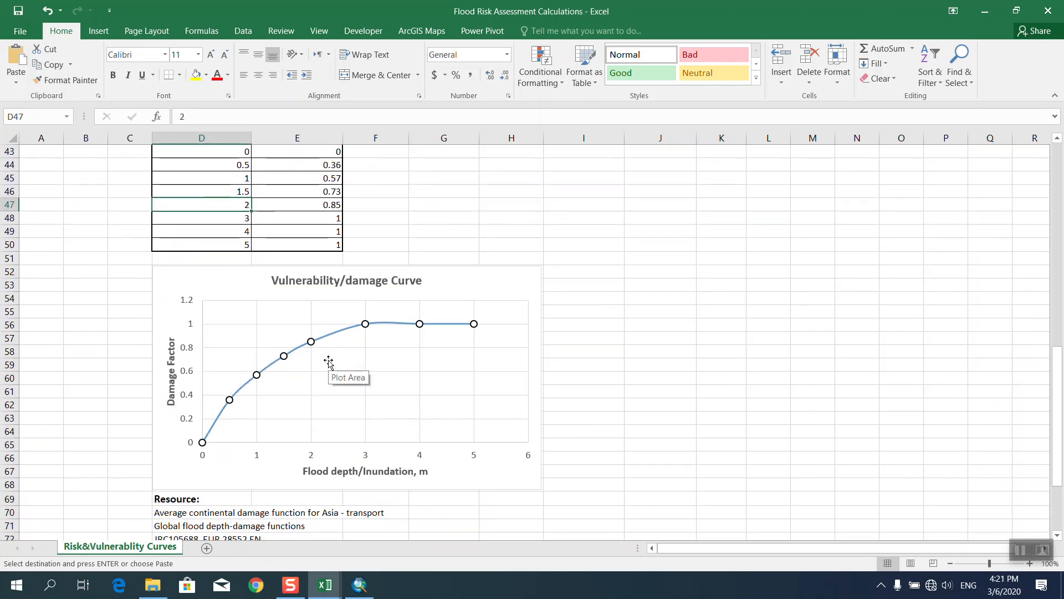
scroll(475, 363, "down", 4)
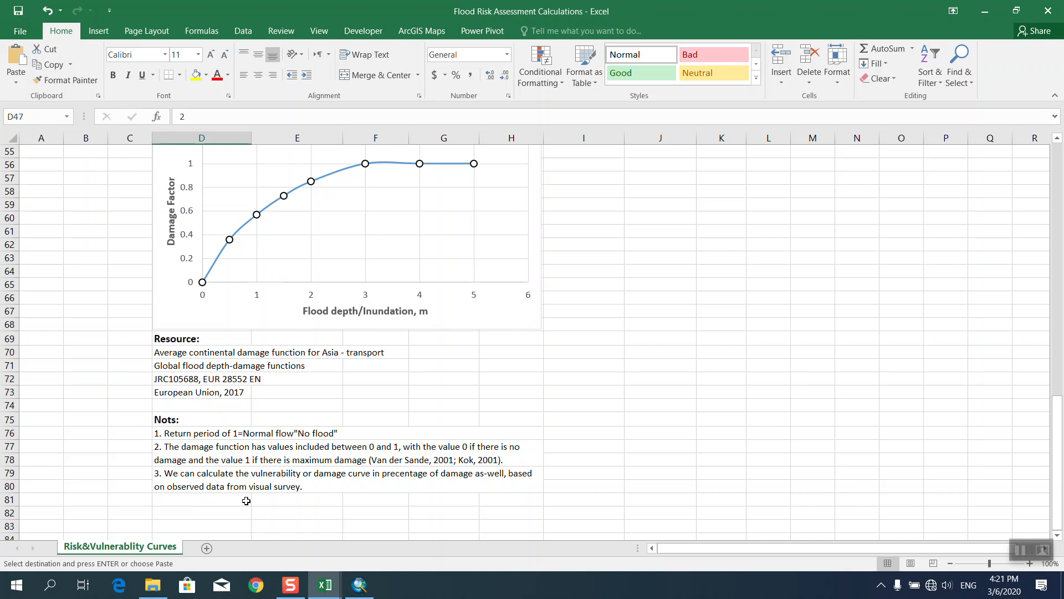
scroll(355, 468, "up", 5)
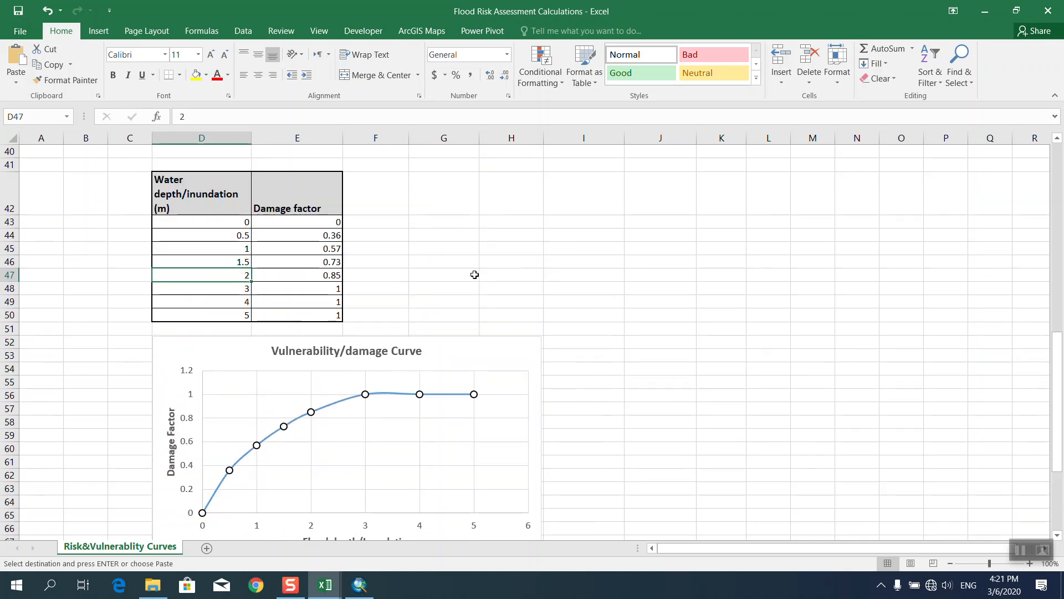
Minimize the Flood Risk workbook, then save and close Road_inudeded_by_2m_flood in text format.
left_click(985, 10)
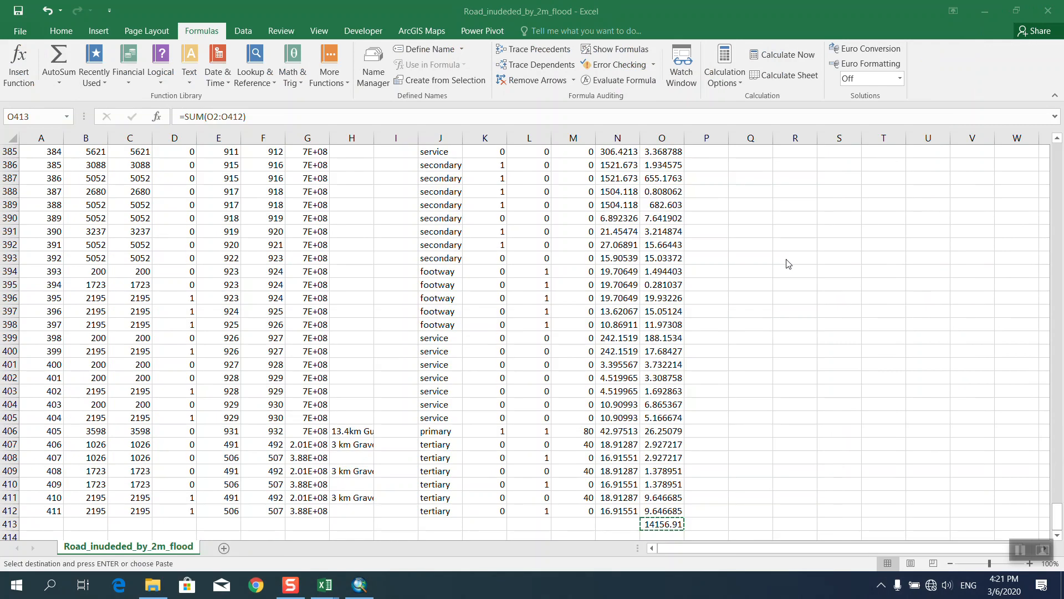
left_click(1048, 10)
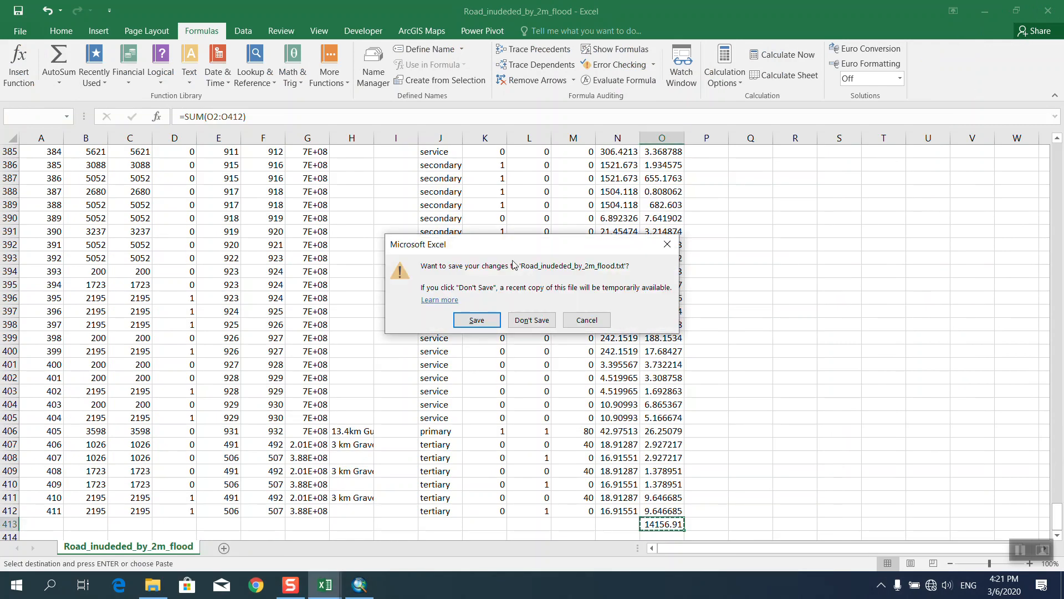
left_click(485, 320)
left_click(500, 333)
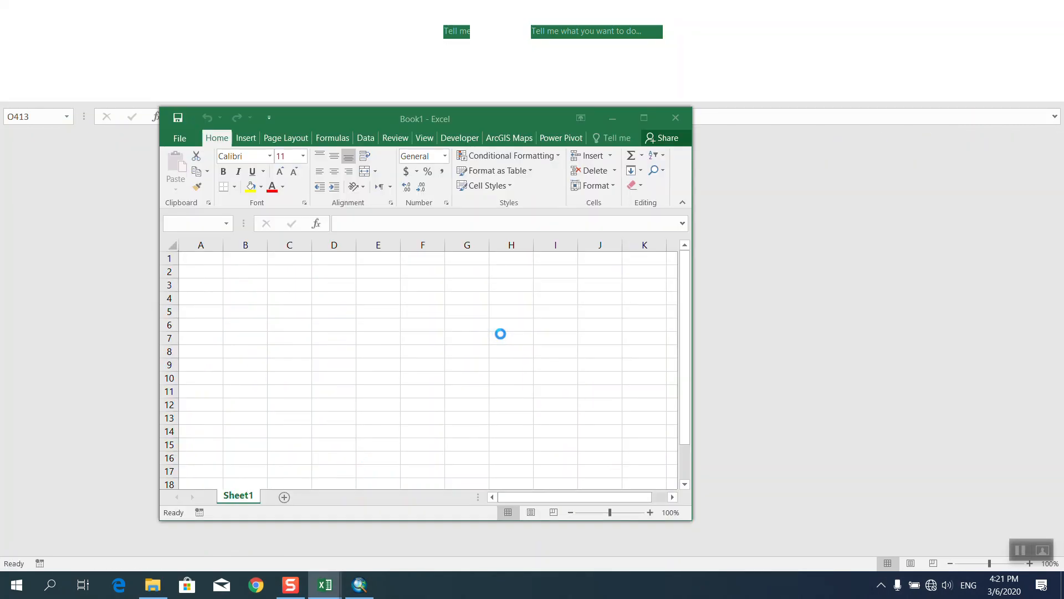
Save Book1 to the Shapefile of Roads folder, close Excel and the folder, and return to ArcMap.
left_click(675, 117)
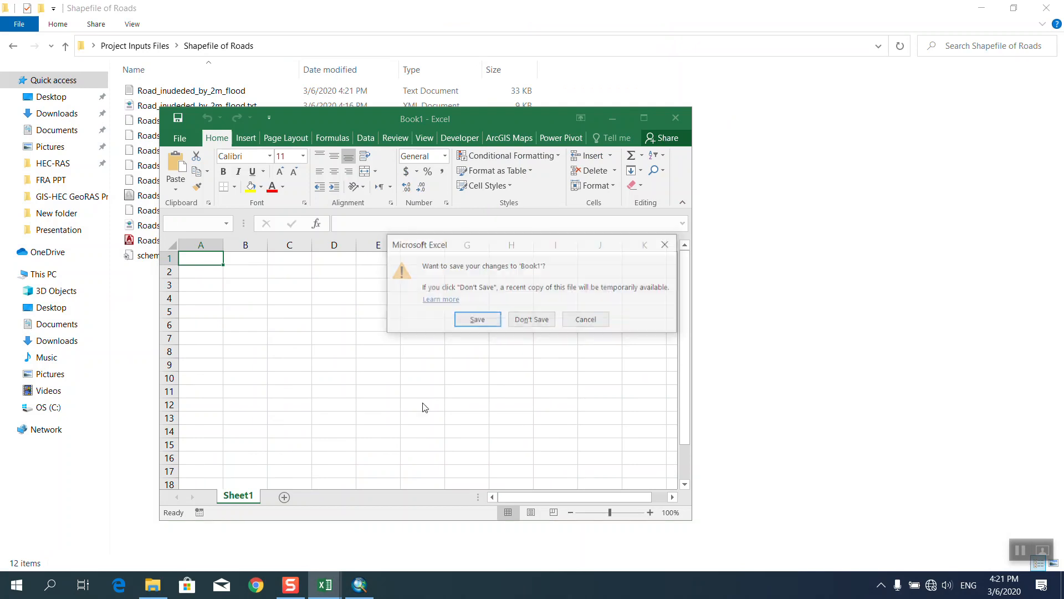
left_click(493, 321)
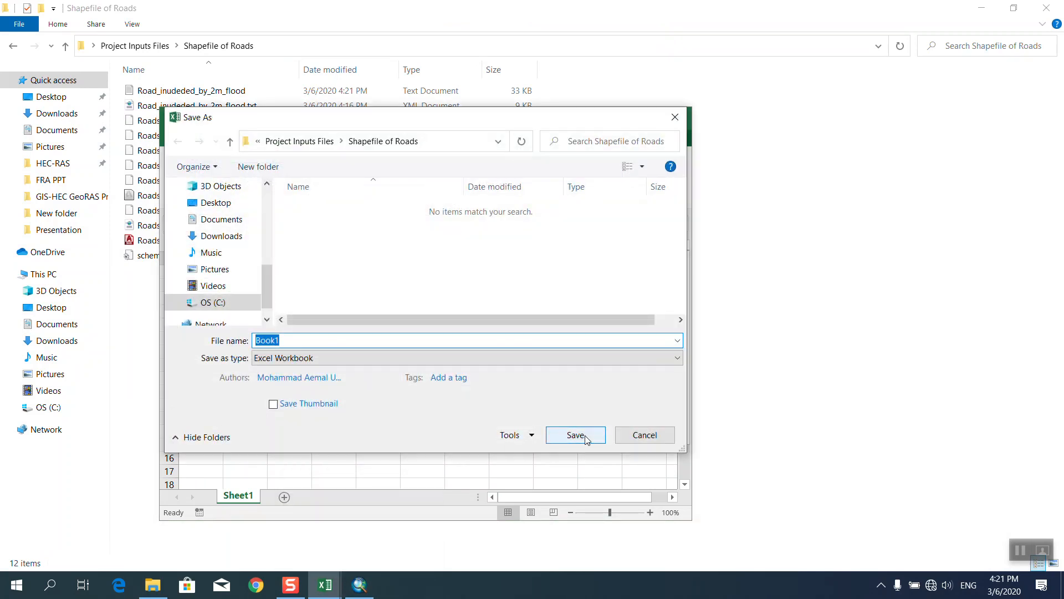
left_click(586, 438)
left_click(533, 307)
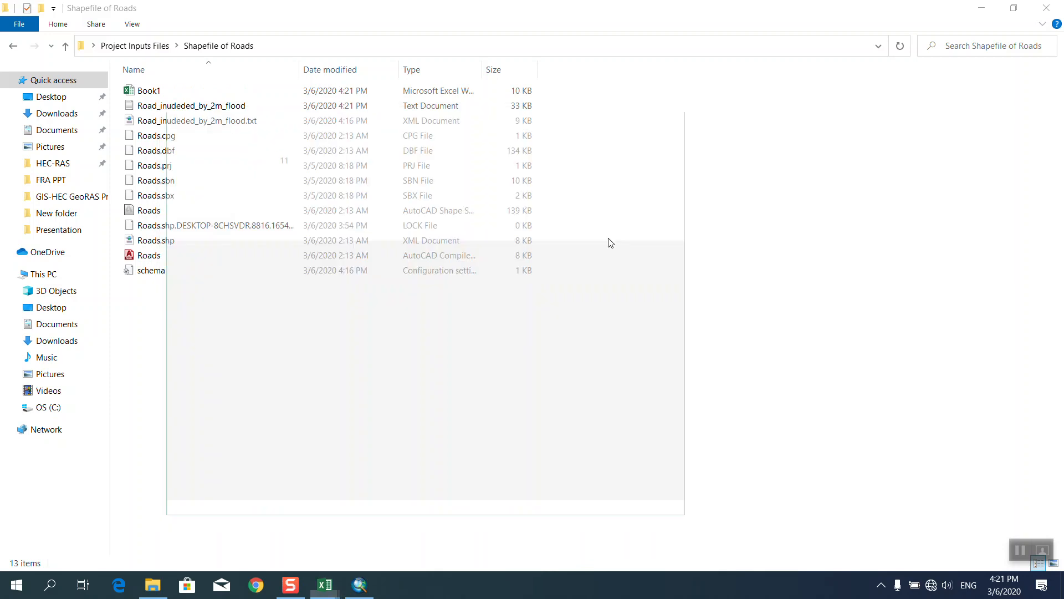
left_click(1046, 8)
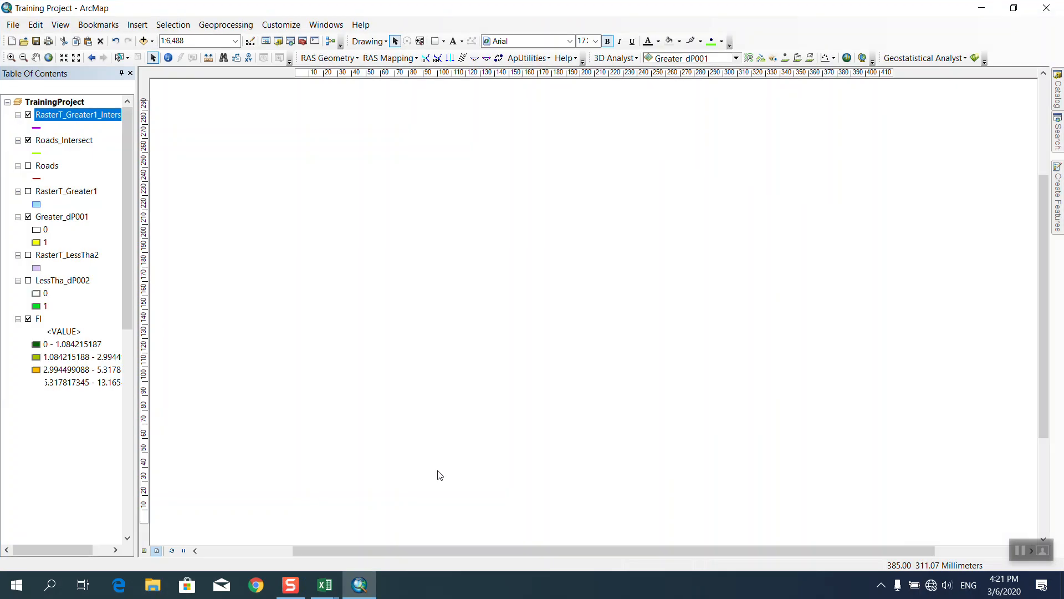
left_click(360, 585)
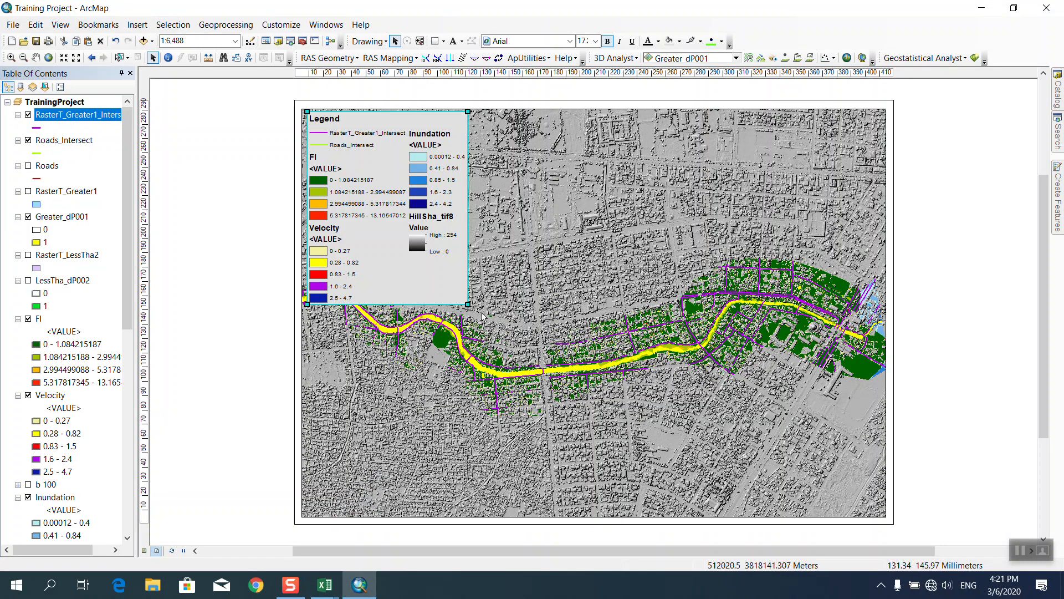
Save the Training Project map document and deselect the legend.
left_click(13, 25)
left_click(20, 70)
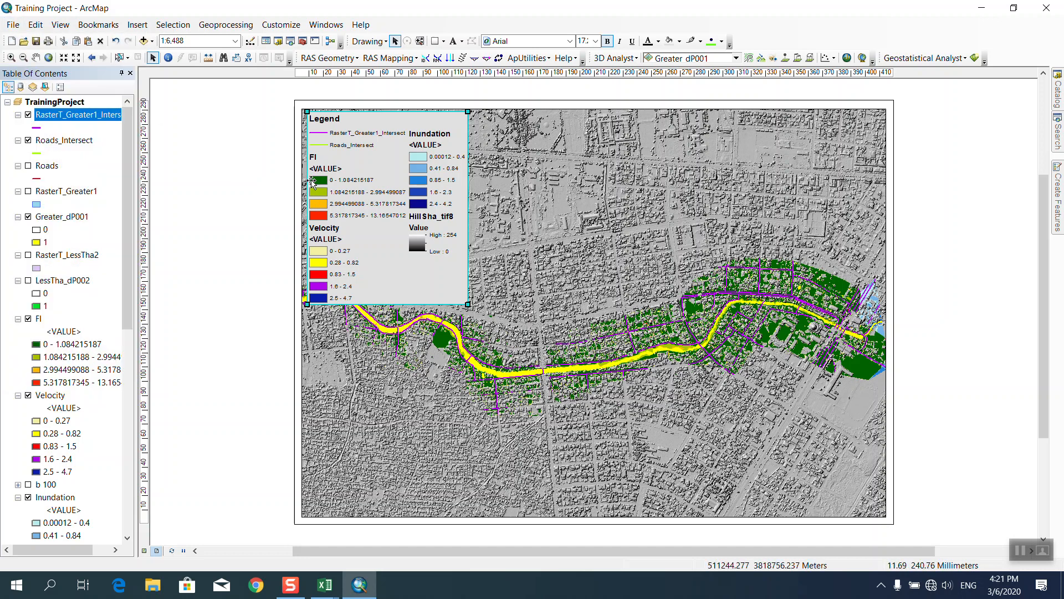
left_click(257, 358)
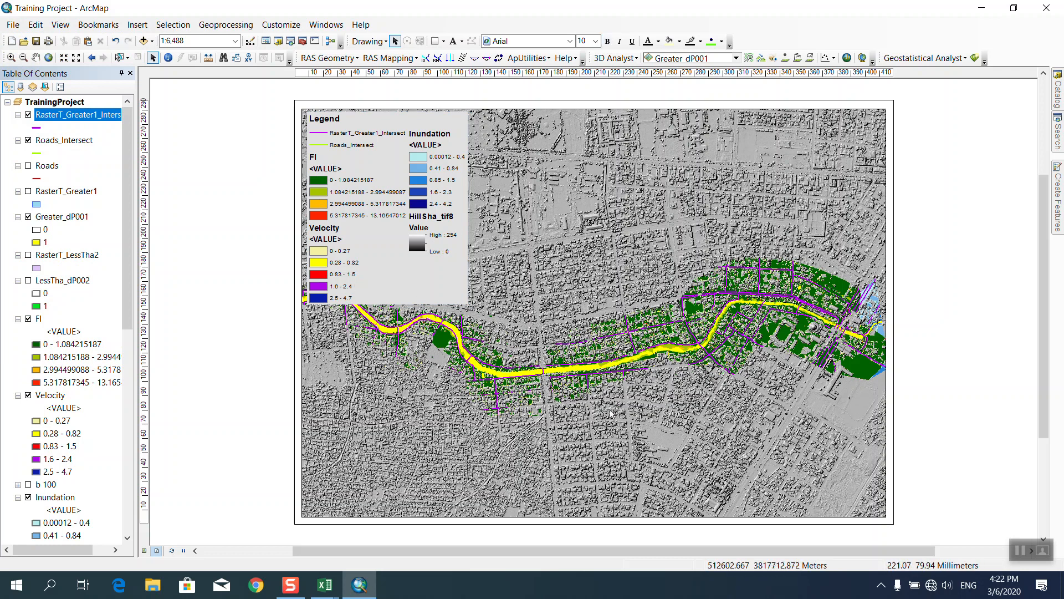
Insert the layout title 'Flood Risk Analysis Map' and open its text properties.
left_click(137, 25)
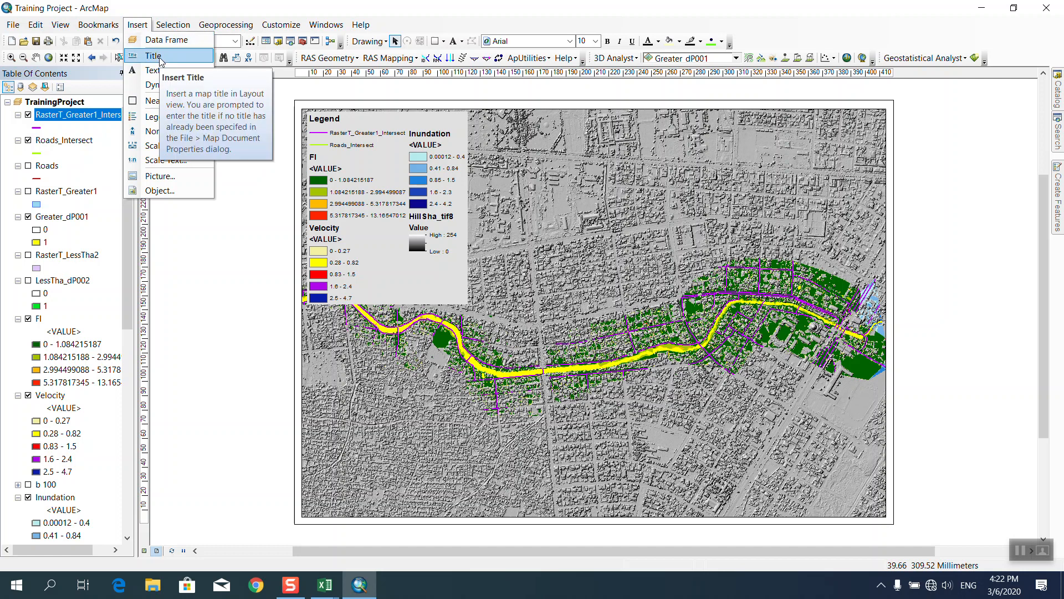
left_click(160, 60)
type("Flood Risk Anal")
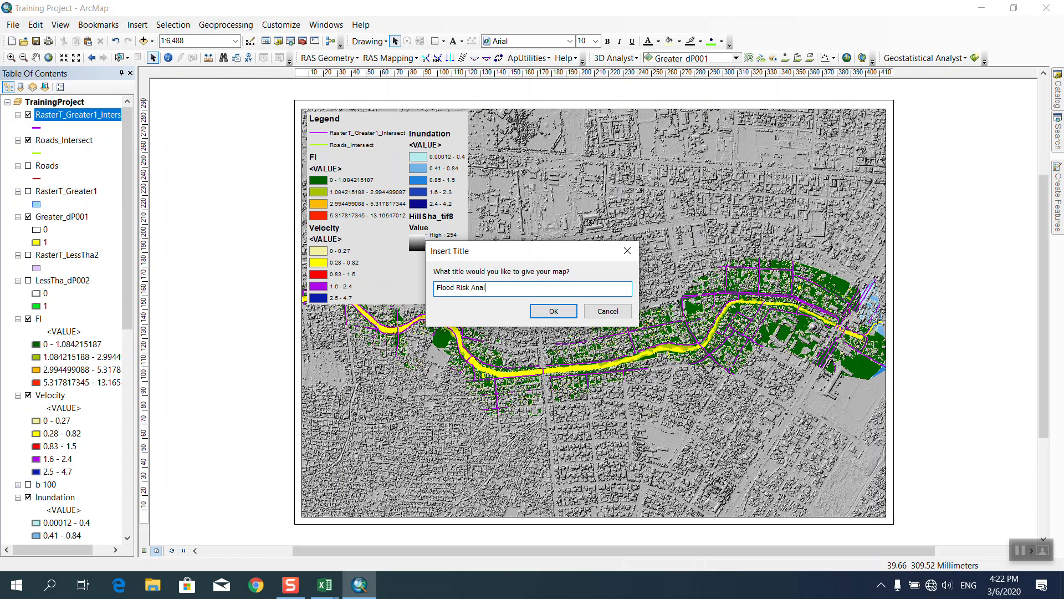
type("ysis Map")
left_click(546, 317)
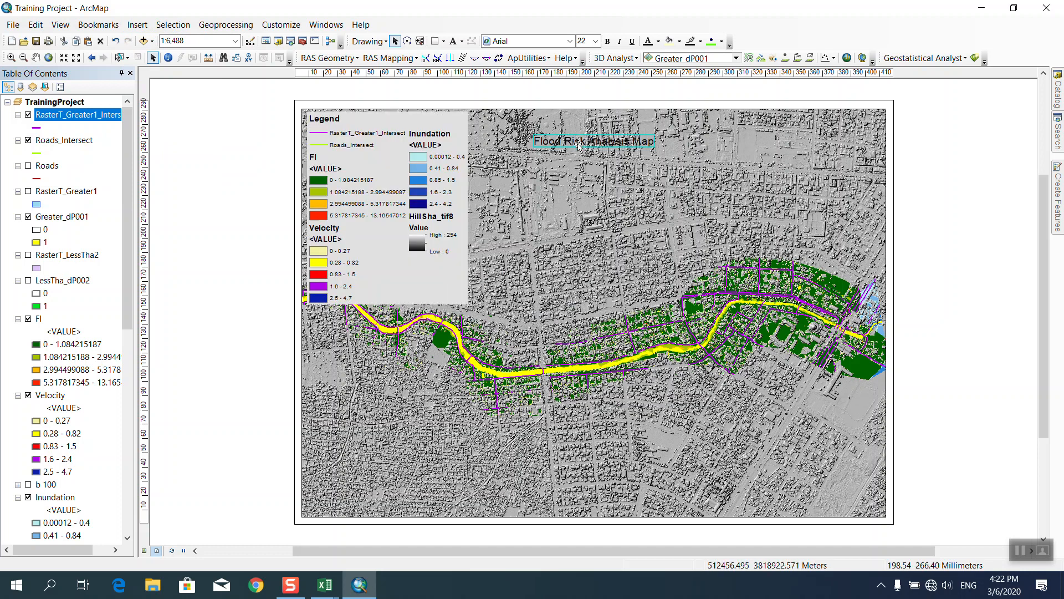
double_click(579, 147)
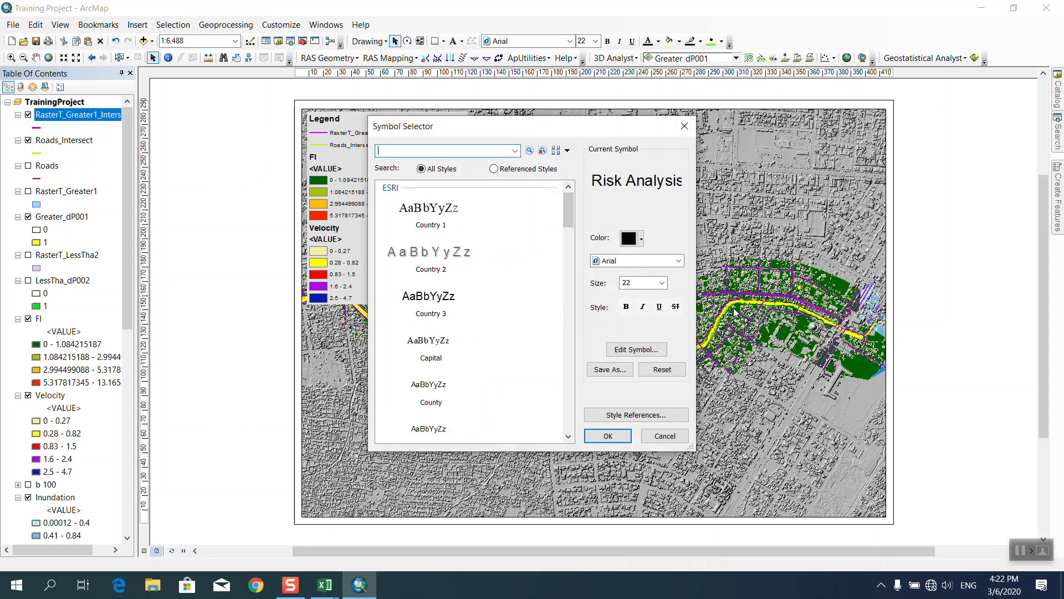
Make the title text 36 pt and bold.
left_click(663, 284)
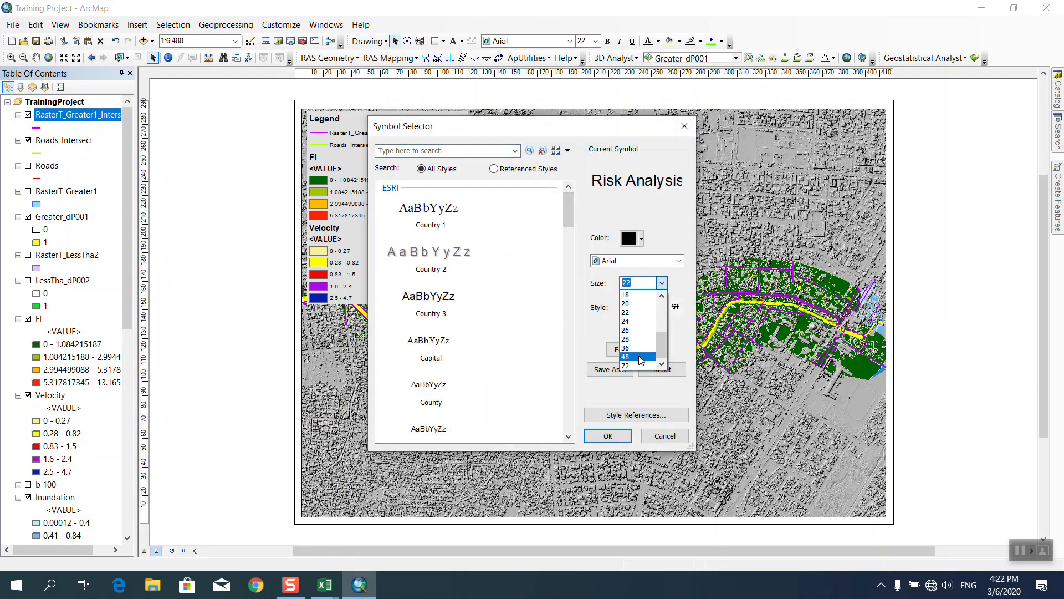
left_click(637, 348)
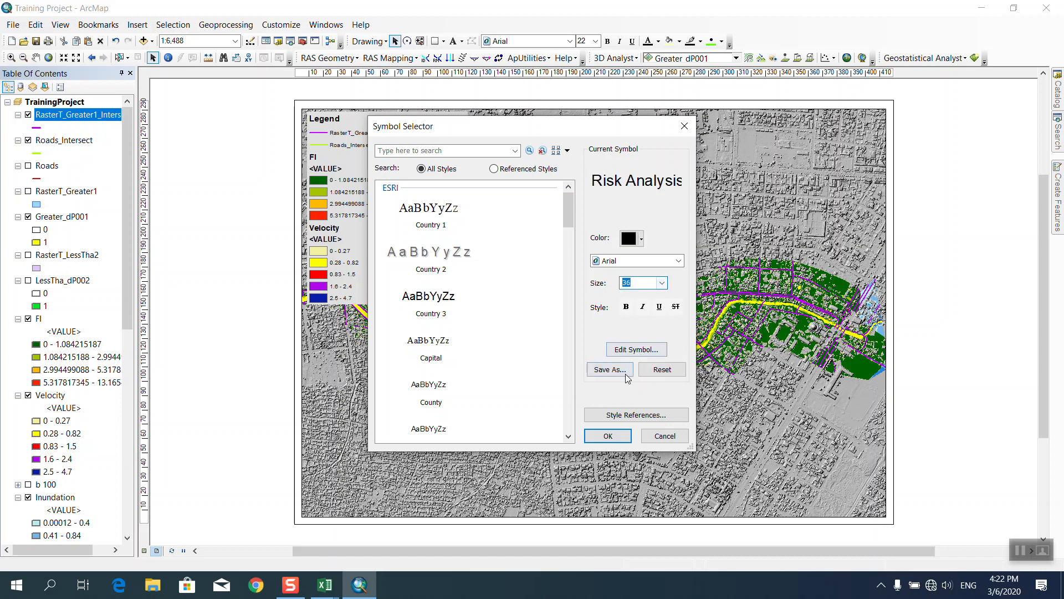
left_click(626, 307)
left_click(608, 436)
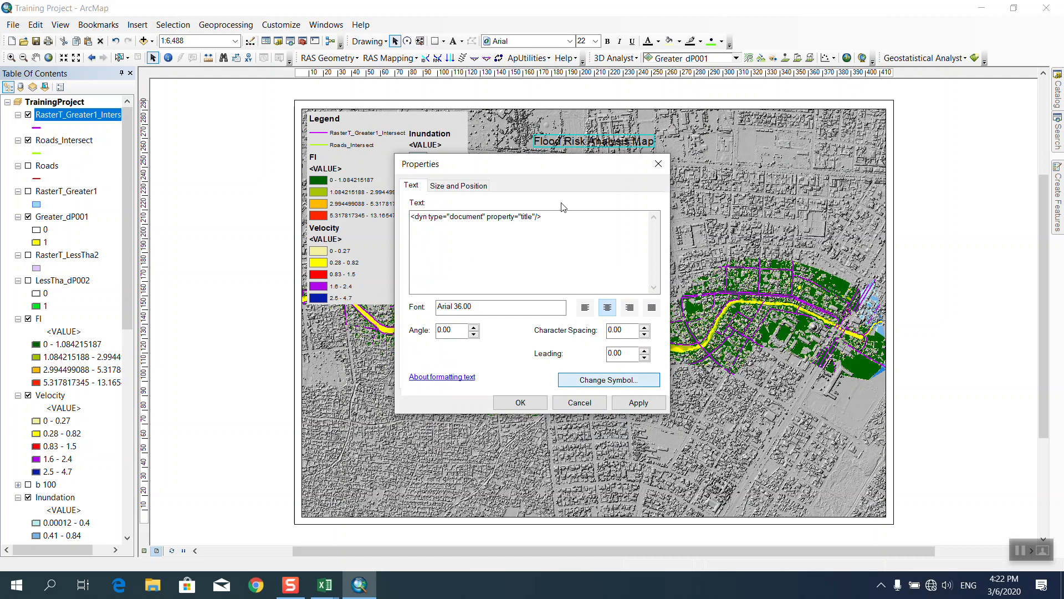
Give the title a text background with a light grey fill and no outline.
left_click(602, 380)
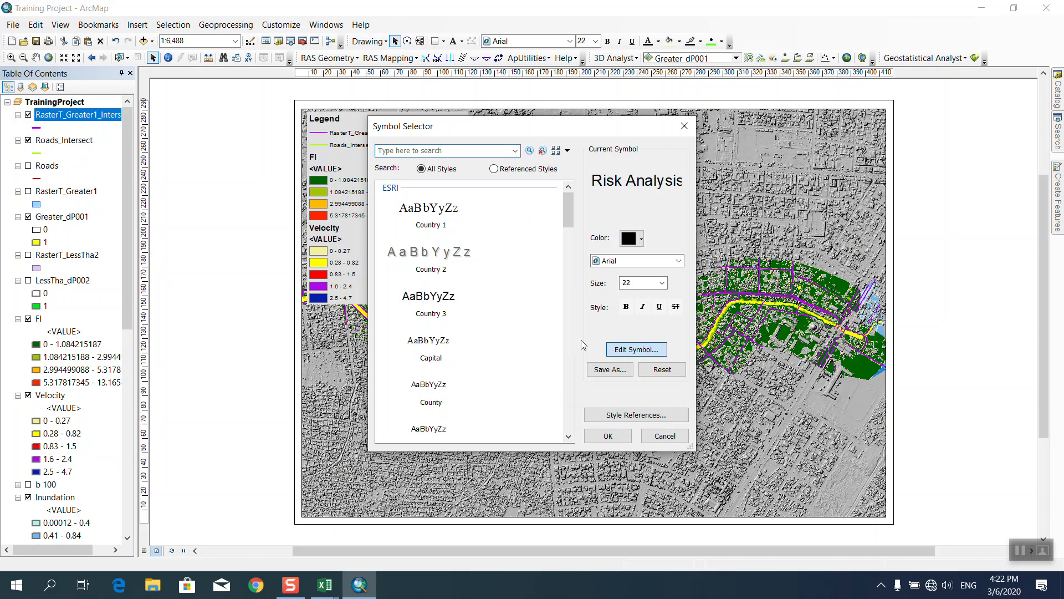
left_click(661, 354)
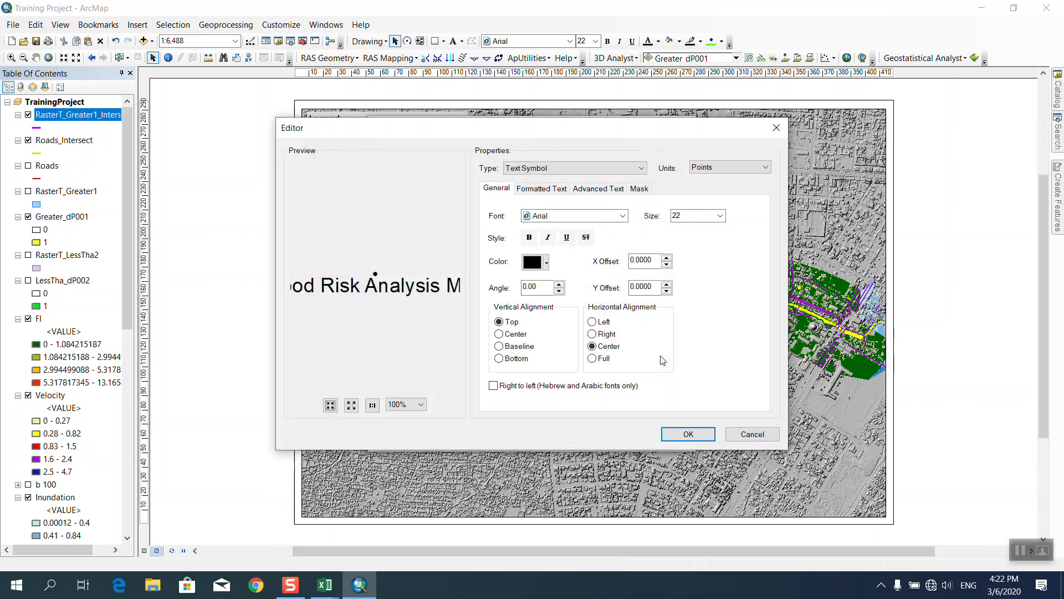
left_click(590, 193)
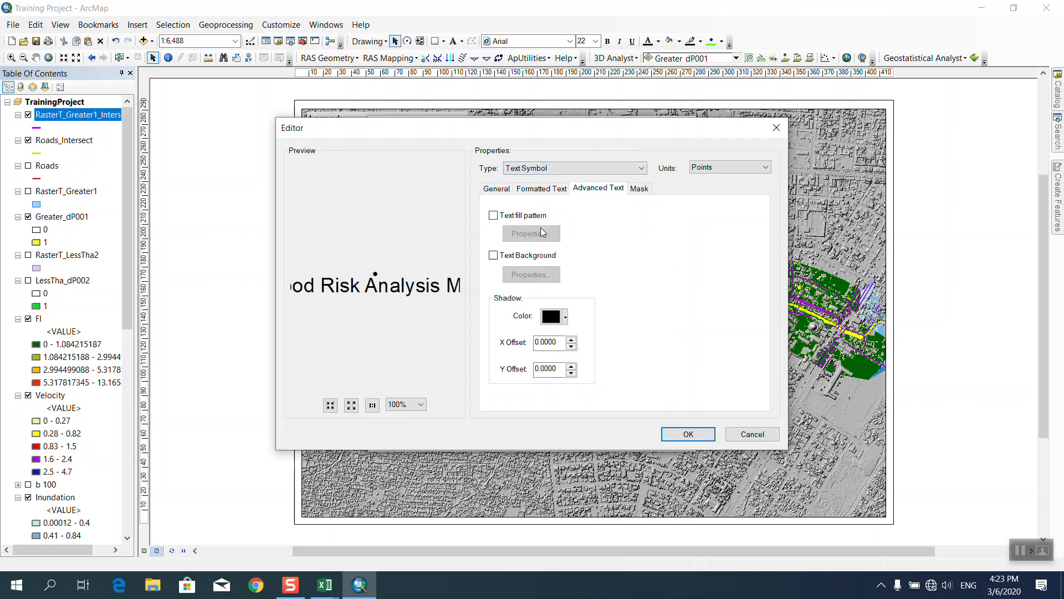
left_click(494, 257)
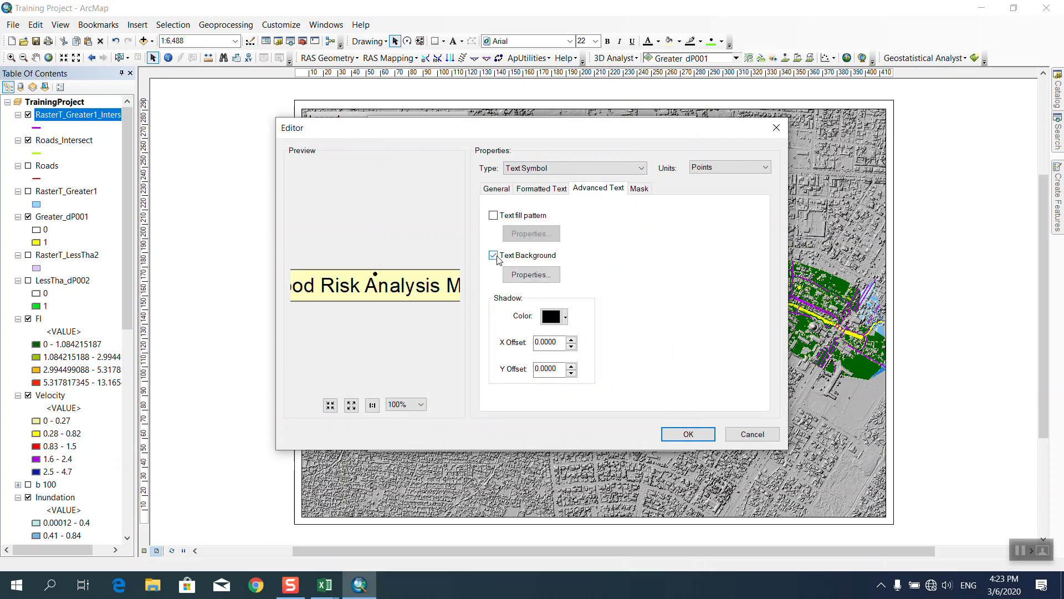
left_click(525, 275)
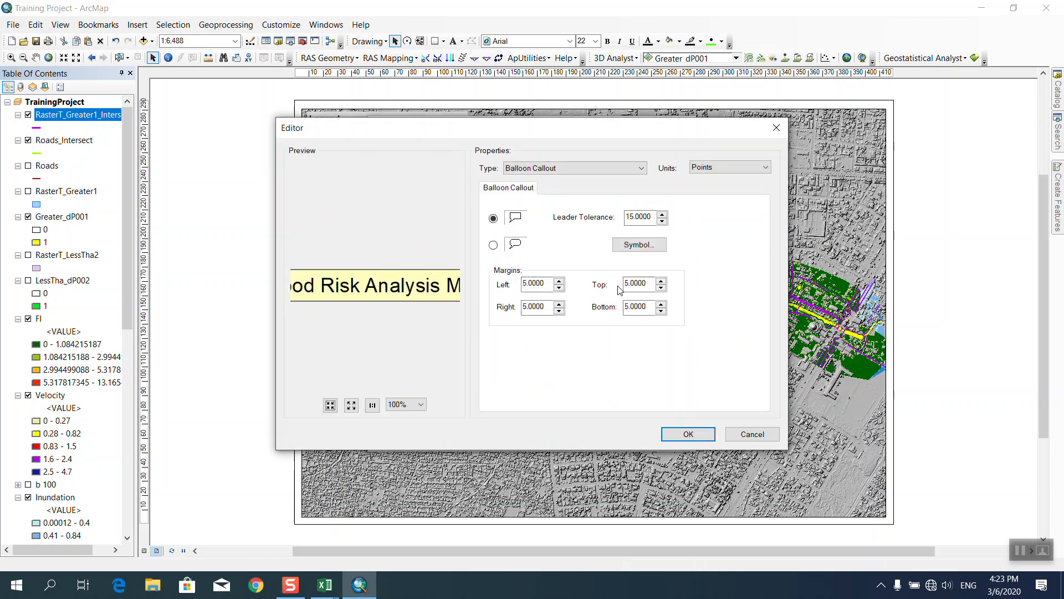
left_click(629, 245)
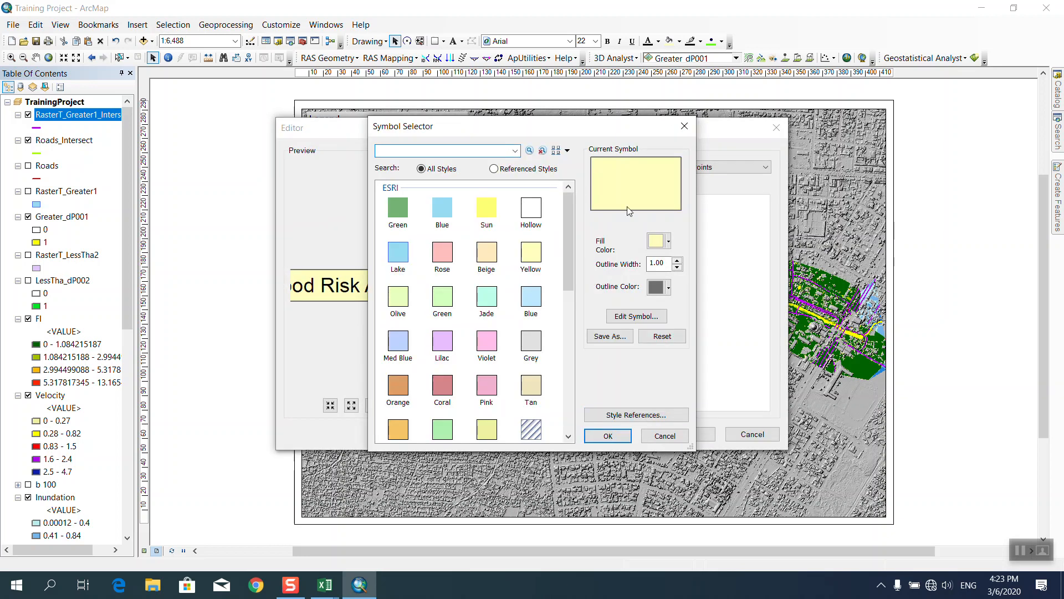
left_click(657, 241)
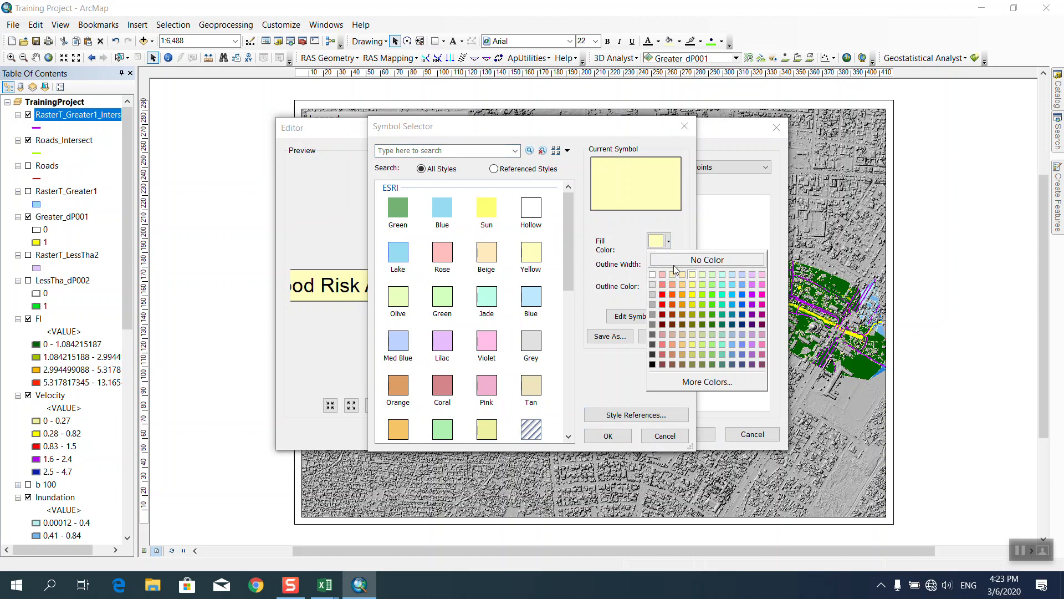
left_click(652, 285)
left_click(656, 288)
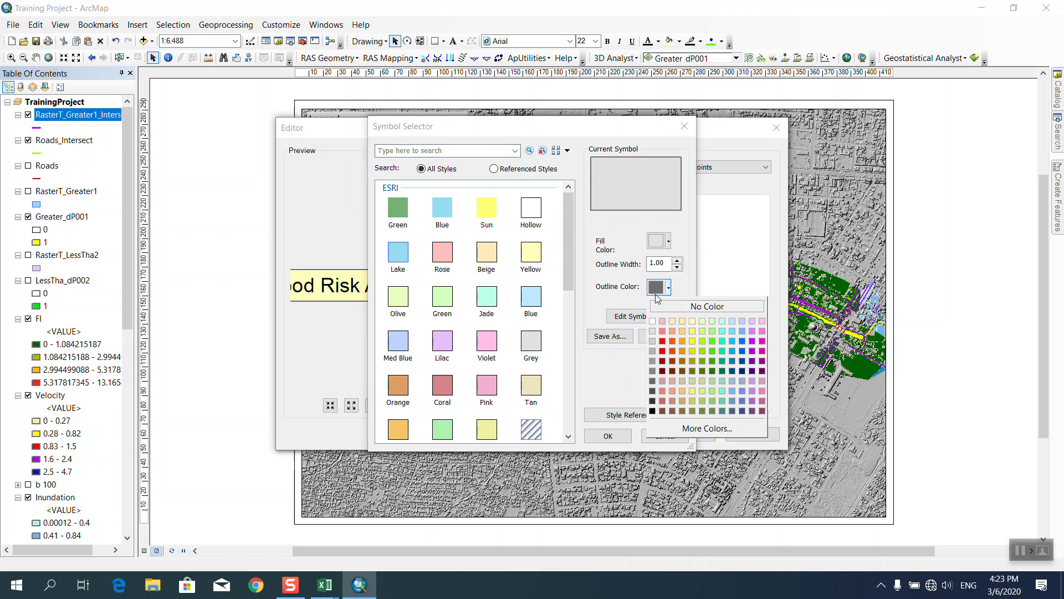
left_click(661, 310)
Apply the background changes and move the title to the top, just right of the legend.
left_click(609, 435)
left_click(671, 434)
left_click(670, 434)
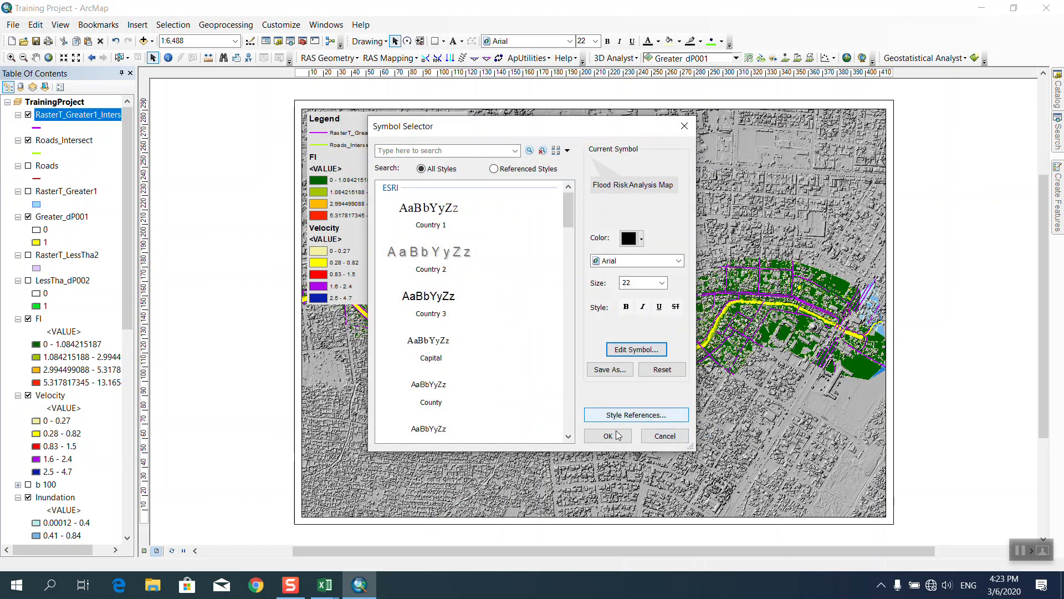
left_click(609, 435)
left_click(521, 402)
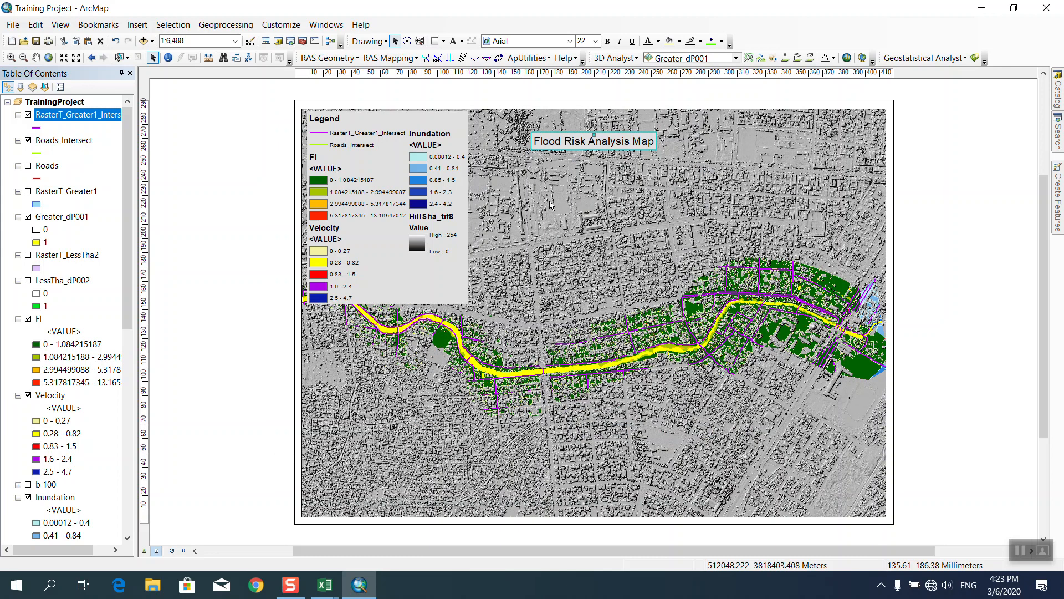
mouse_move(591, 141)
left_mouse_down()
mouse_move(601, 135)
mouse_move(594, 122)
left_mouse_up()
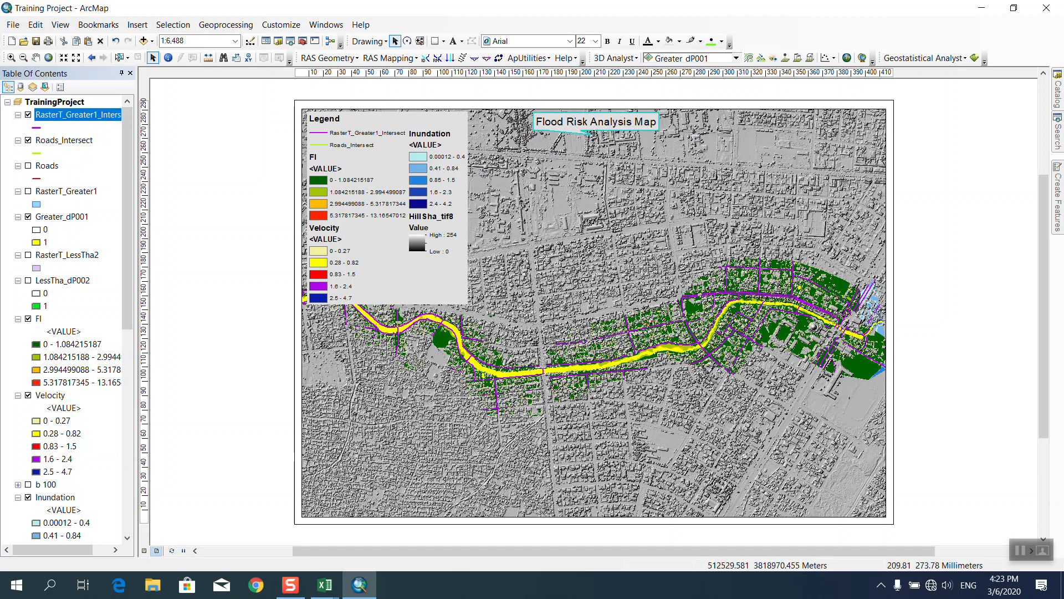
left_click_drag(593, 126, 557, 130)
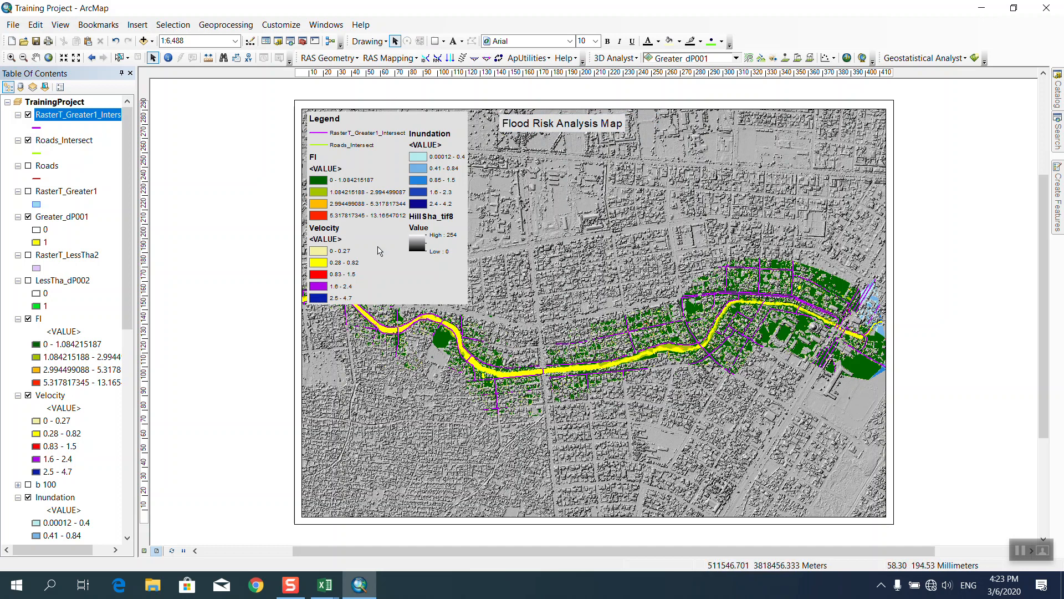
Insert an ESRI North 8 north arrow in the map's bottom-right corner.
left_click(138, 25)
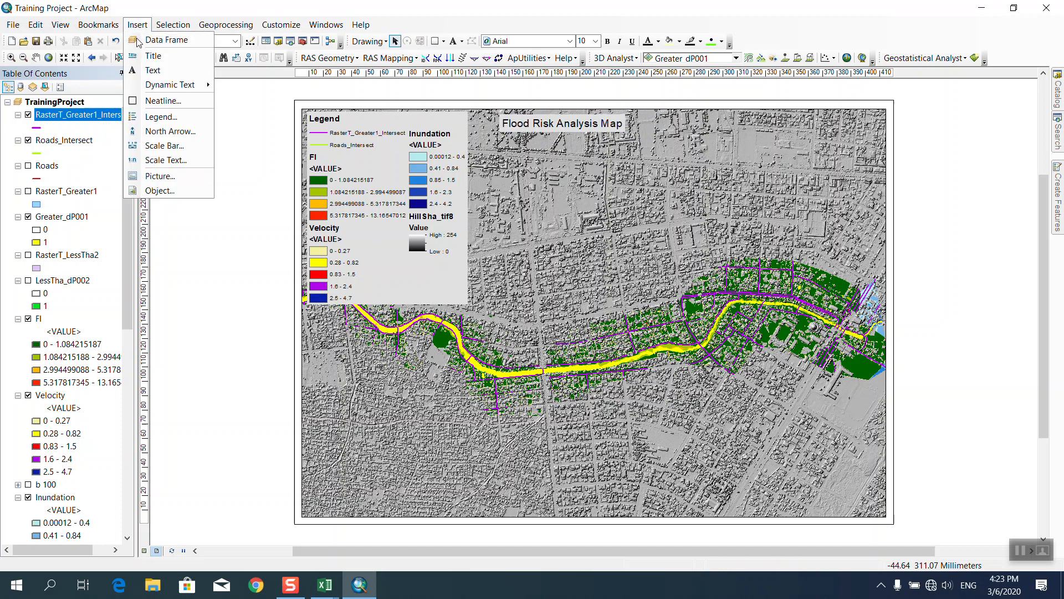
left_click(167, 132)
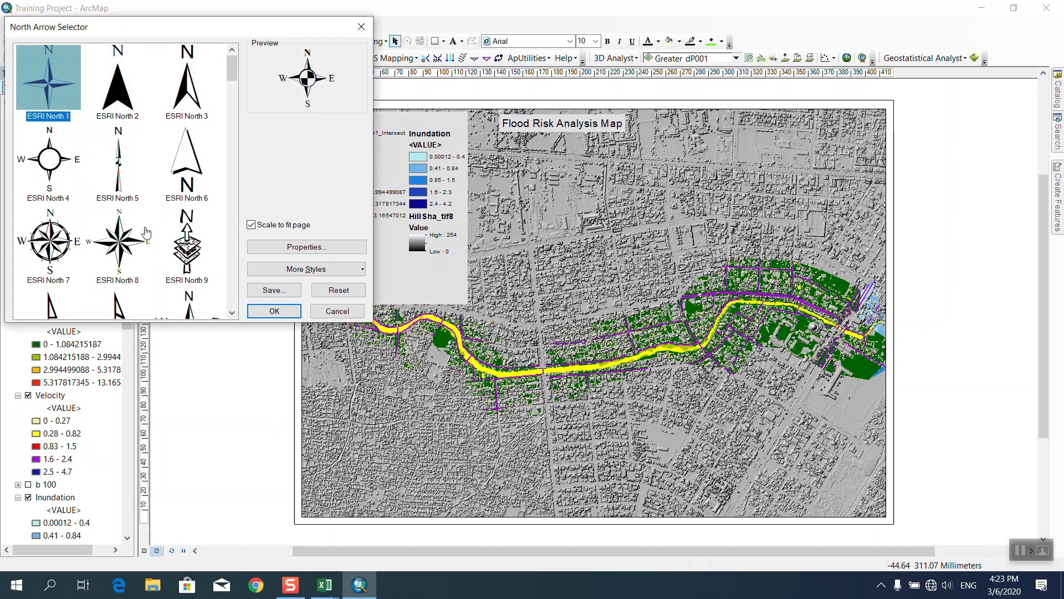
left_click(110, 248)
left_click(274, 311)
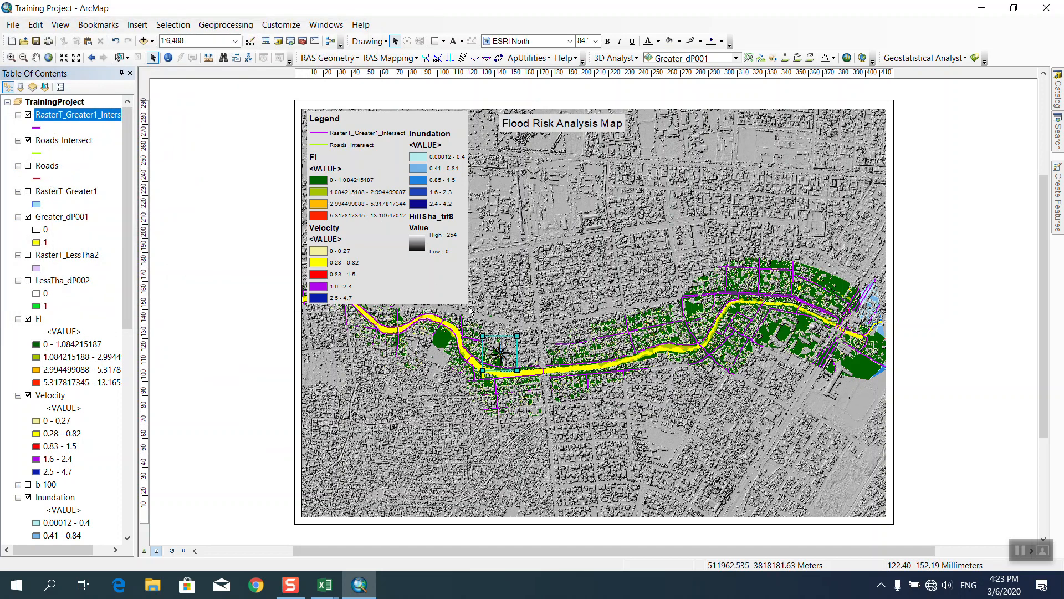
left_click_drag(507, 359, 830, 462)
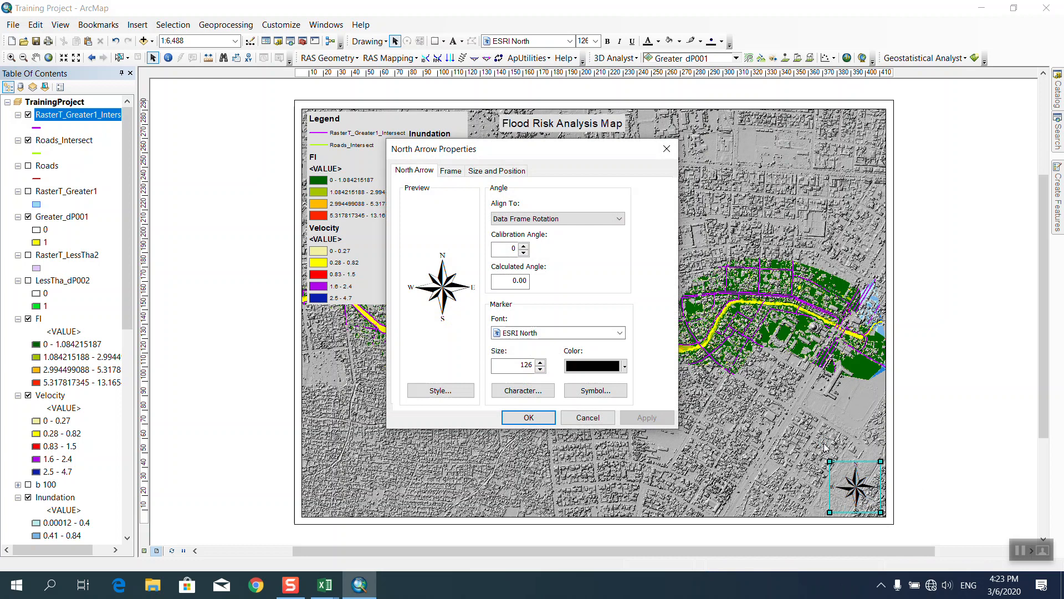
Recolour the north arrow yellow.
left_click(578, 365)
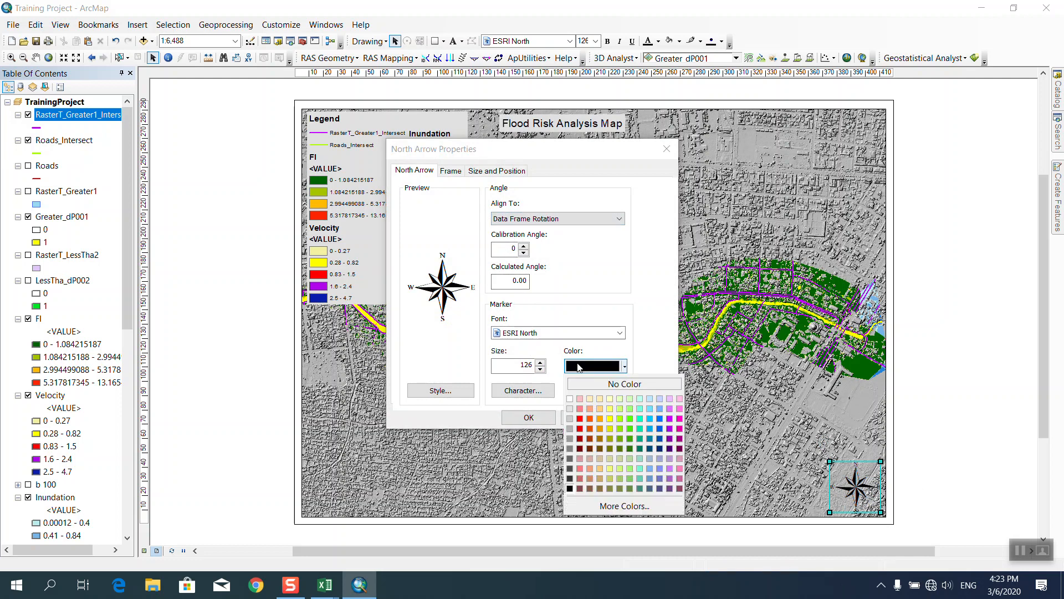
left_click(610, 417)
left_click(541, 419)
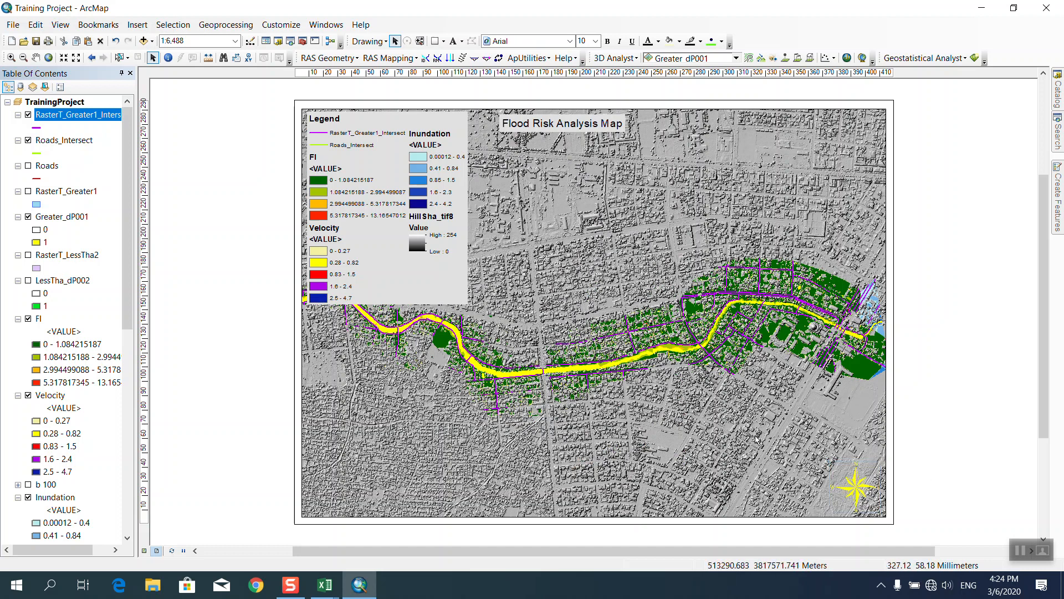
Insert a Stepped Scale Line Metric scale bar near the bottom of the map.
left_click(138, 24)
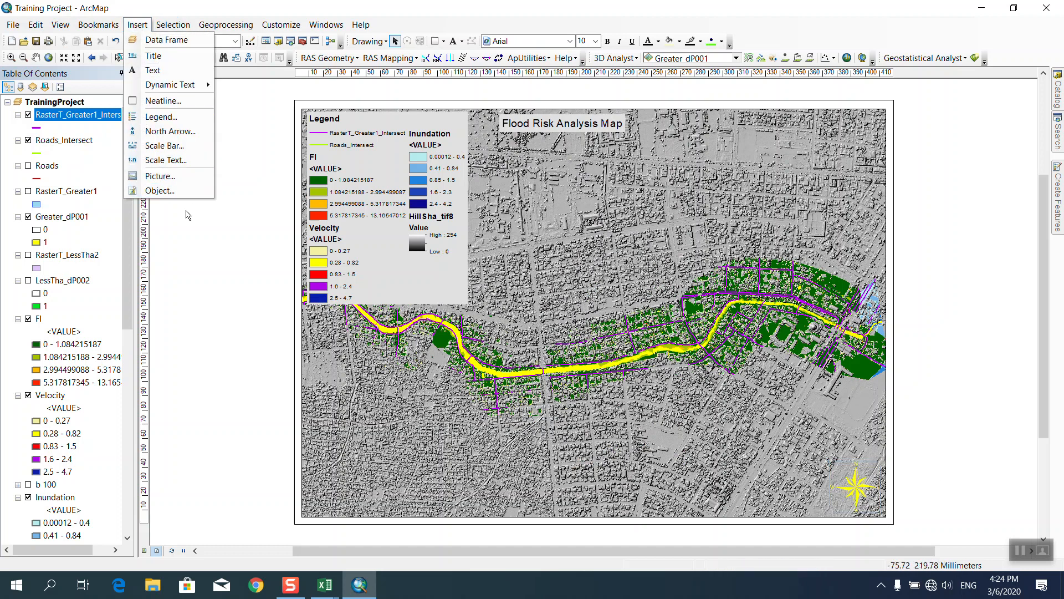
left_click(166, 145)
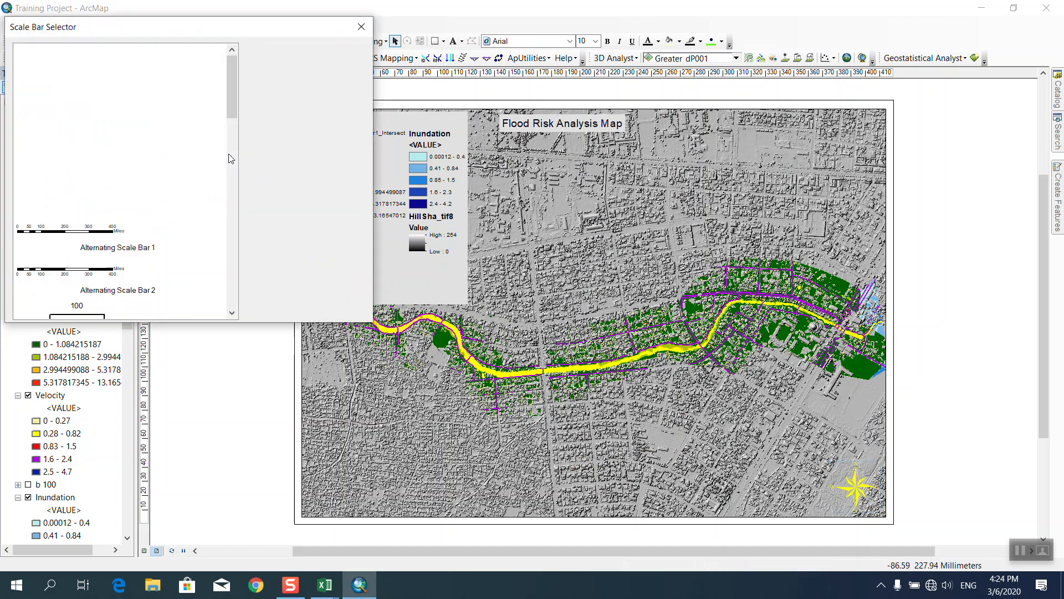
scroll(148, 98, "down", 5)
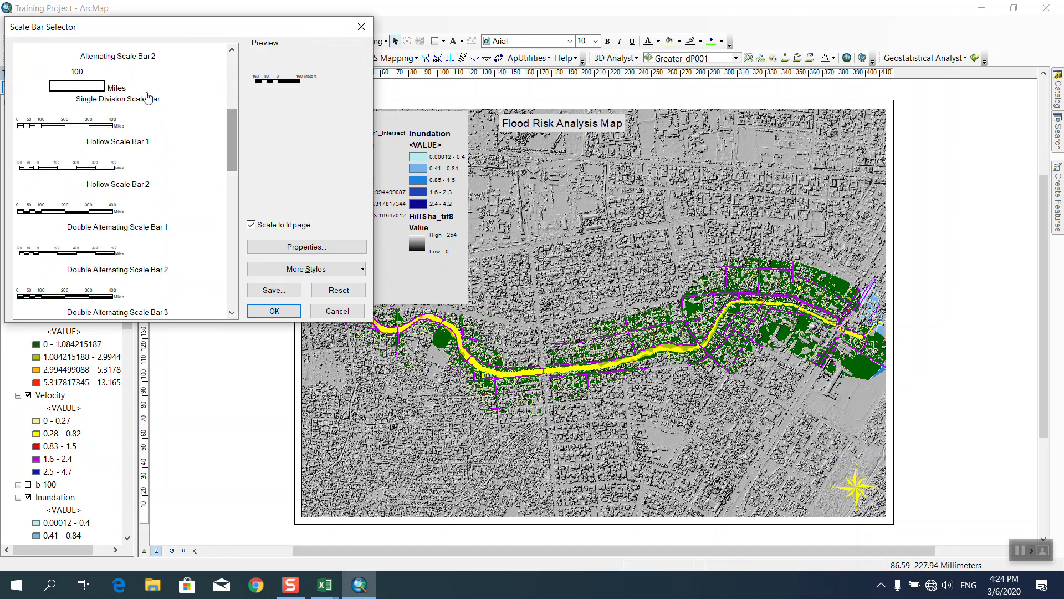
scroll(235, 134, "down", 5)
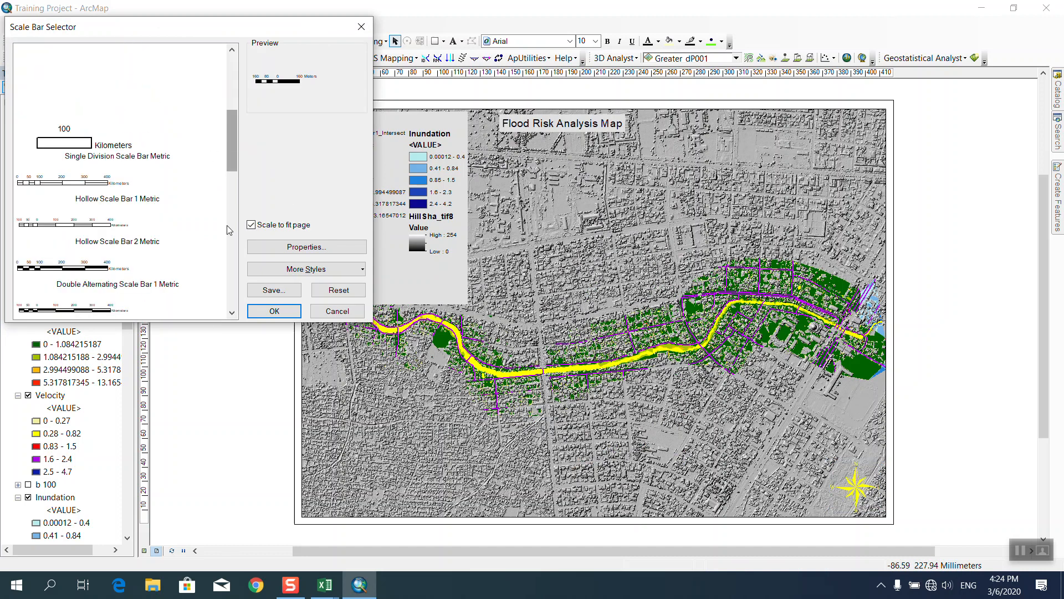
scroll(228, 231, "up", 1)
scroll(227, 239, "down", 3)
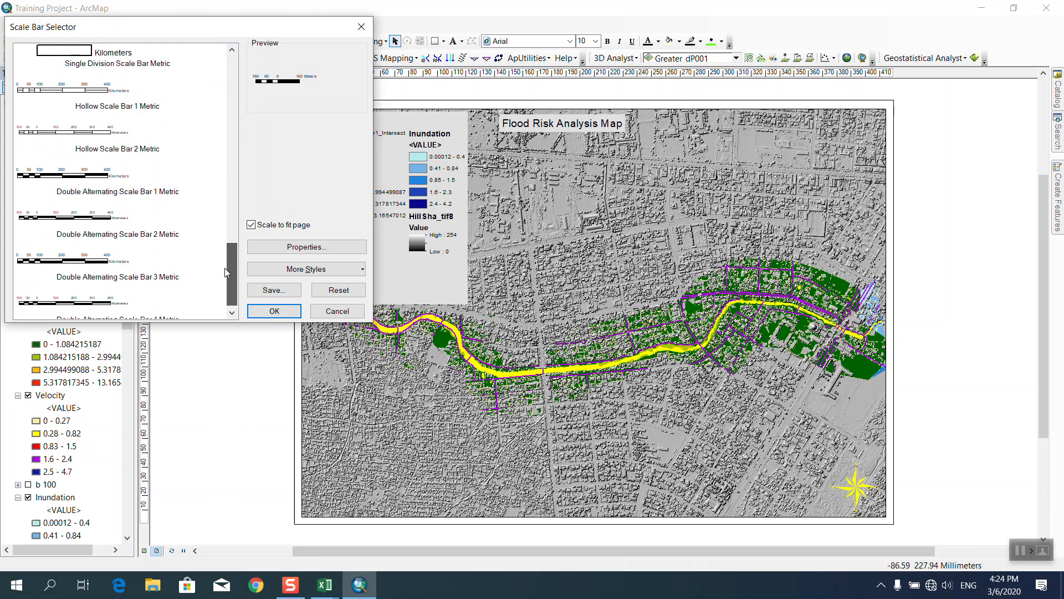
scroll(225, 268, "up", 5)
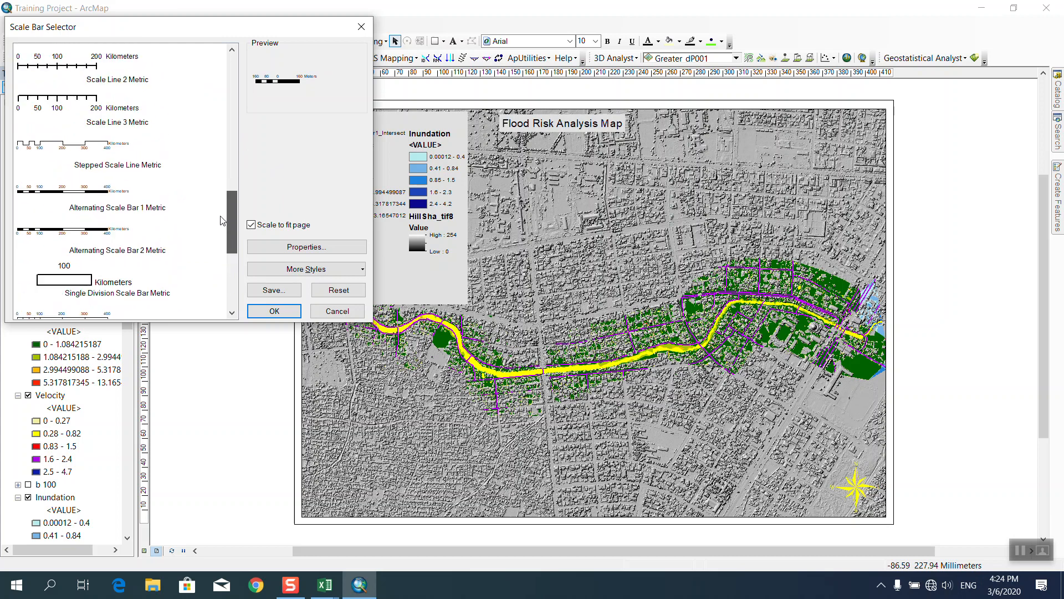
left_click(90, 150)
left_click(272, 310)
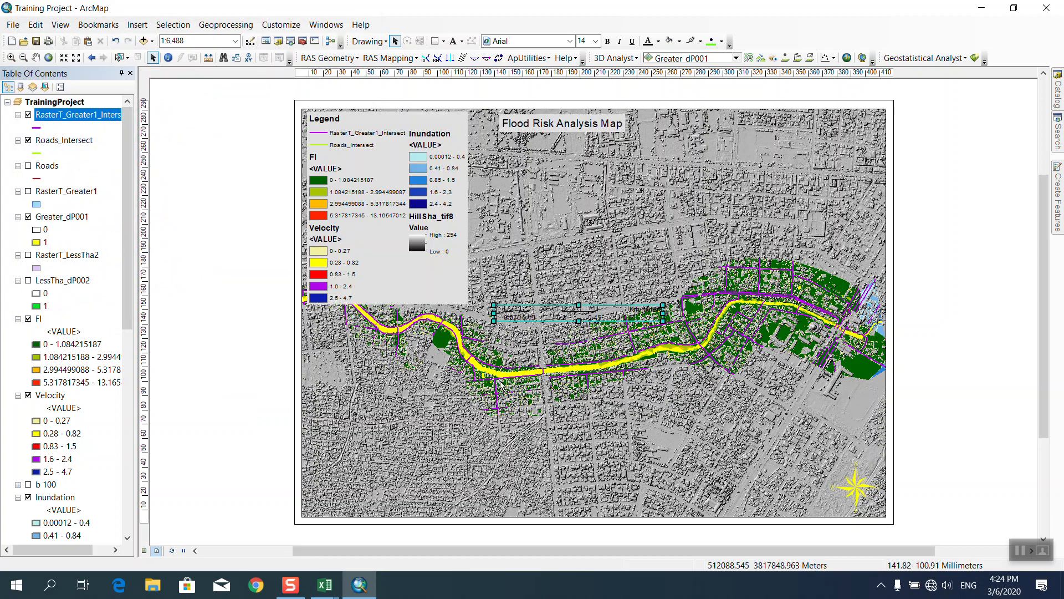
left_click_drag(540, 321, 571, 506)
Set the scale bar's frame background to Grey 10%.
double_click(571, 505)
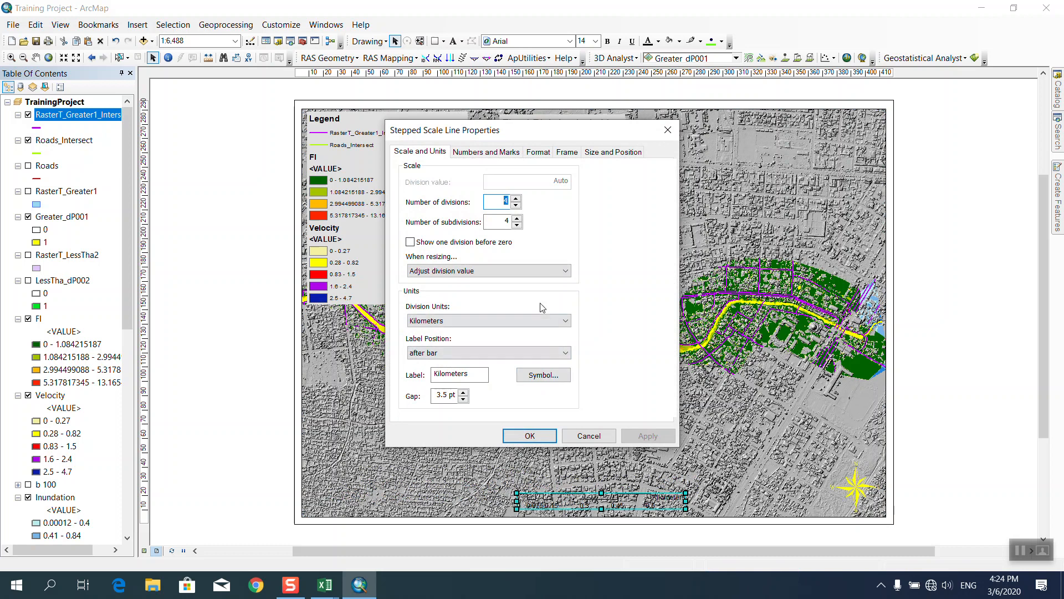
left_click(538, 152)
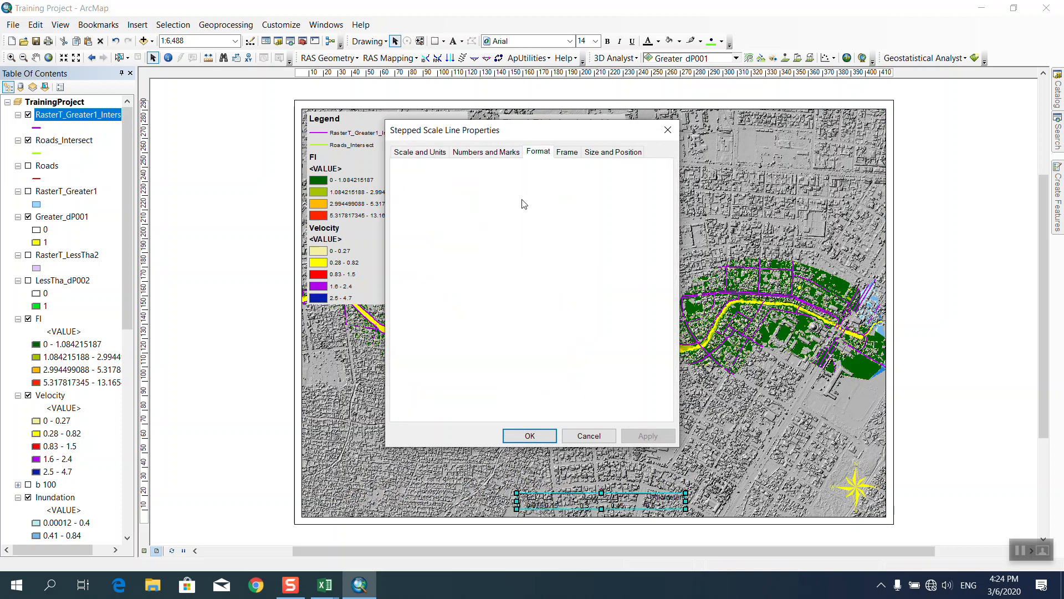
left_click(567, 154)
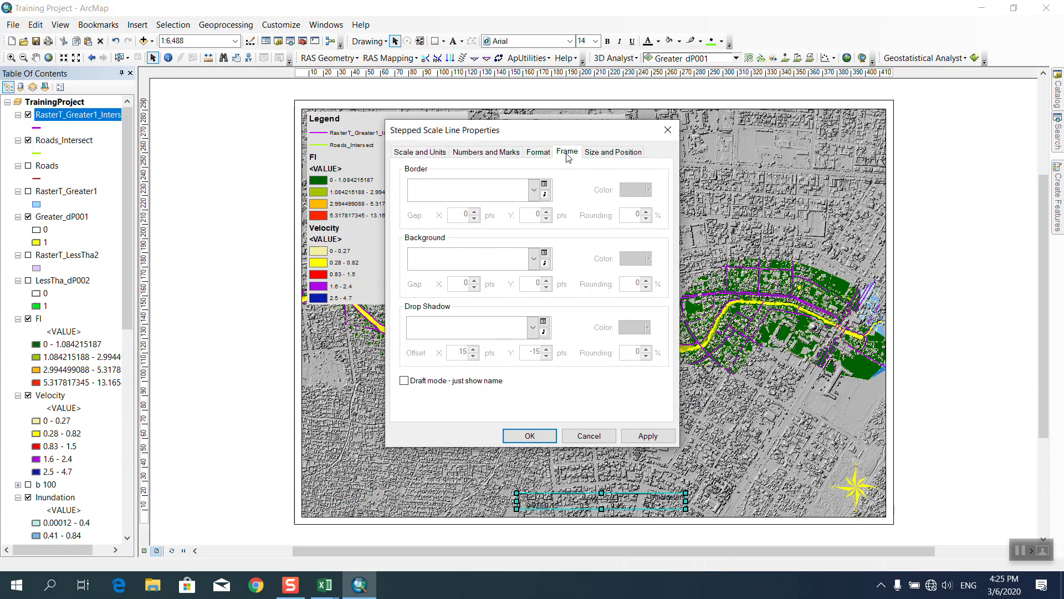
left_click(534, 262)
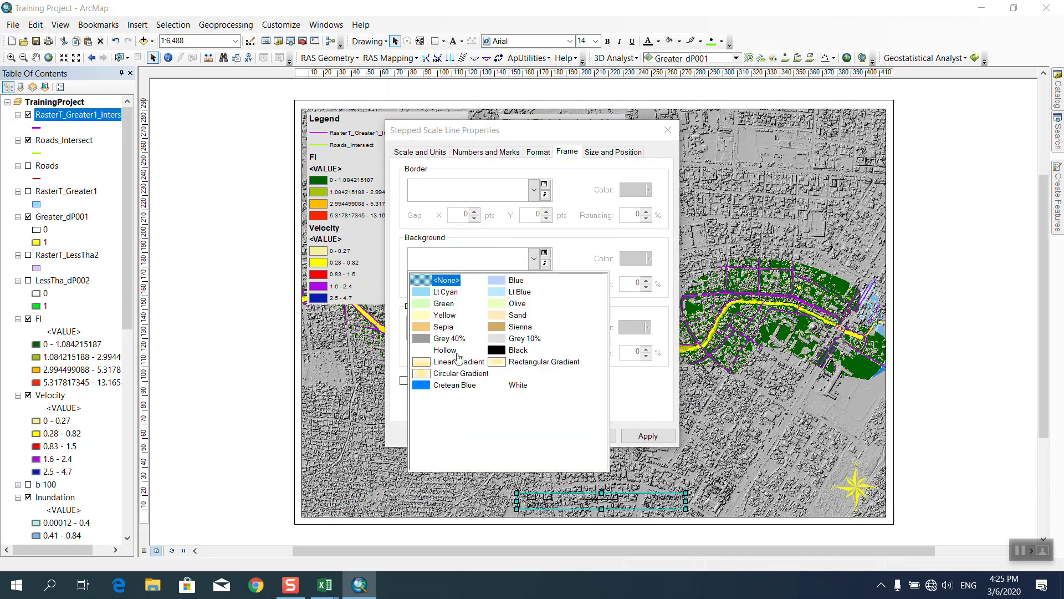
left_click(505, 338)
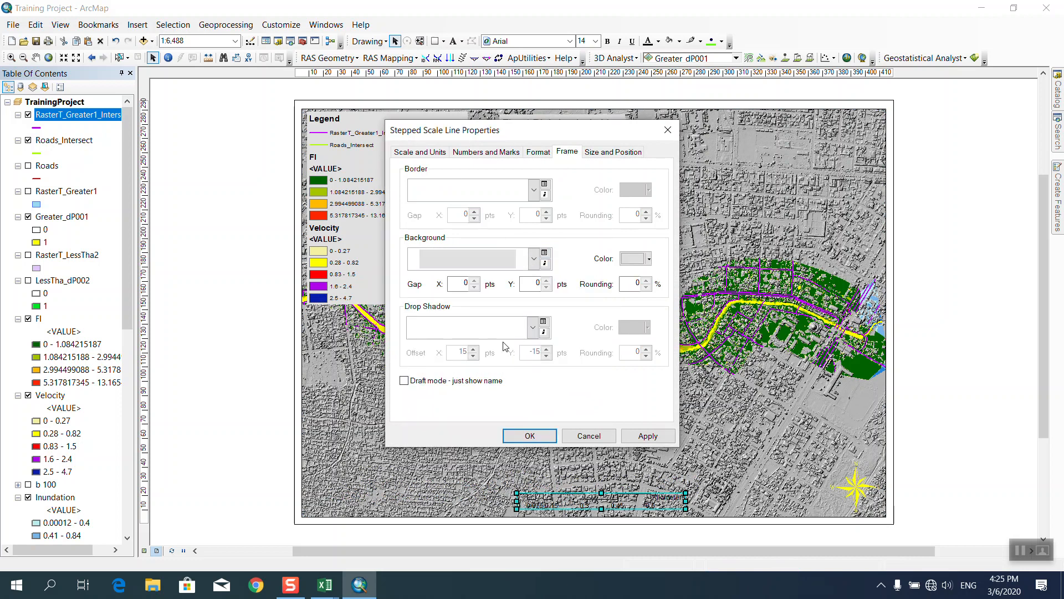
left_click(530, 436)
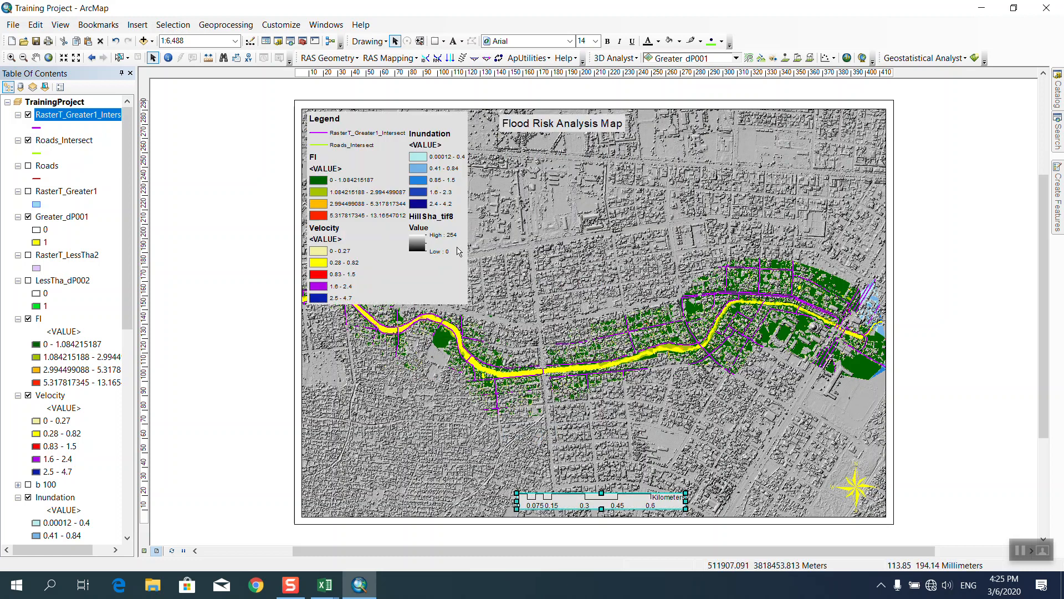
left_click(631, 475)
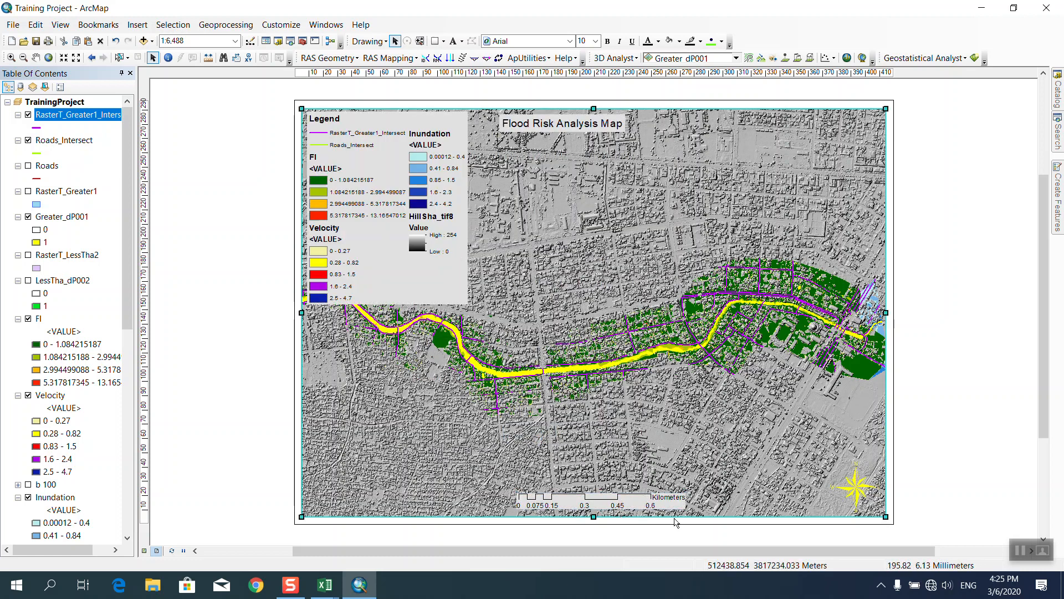
left_click(987, 402)
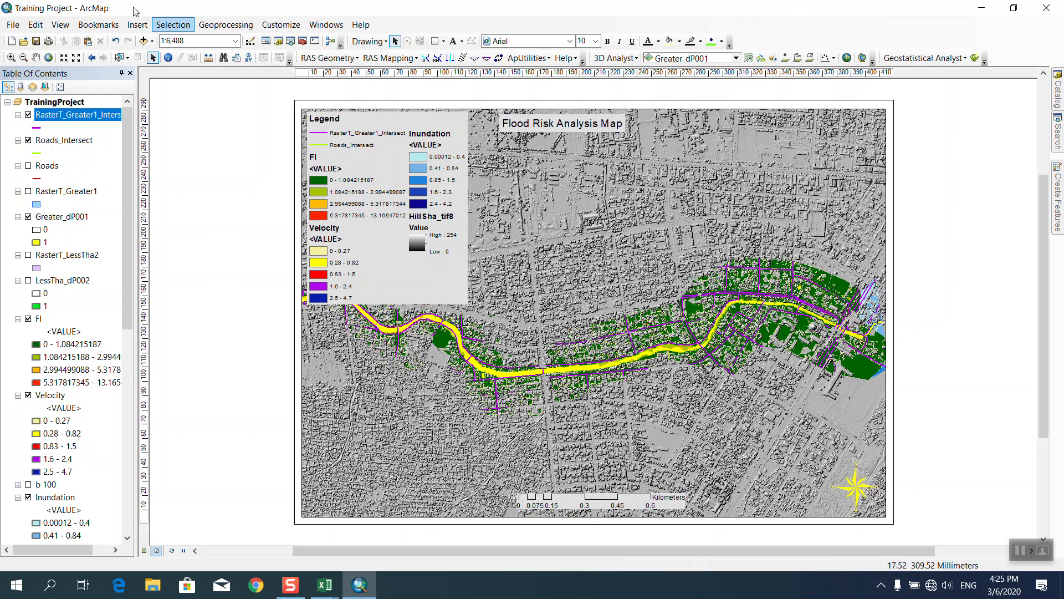
left_click(11, 25)
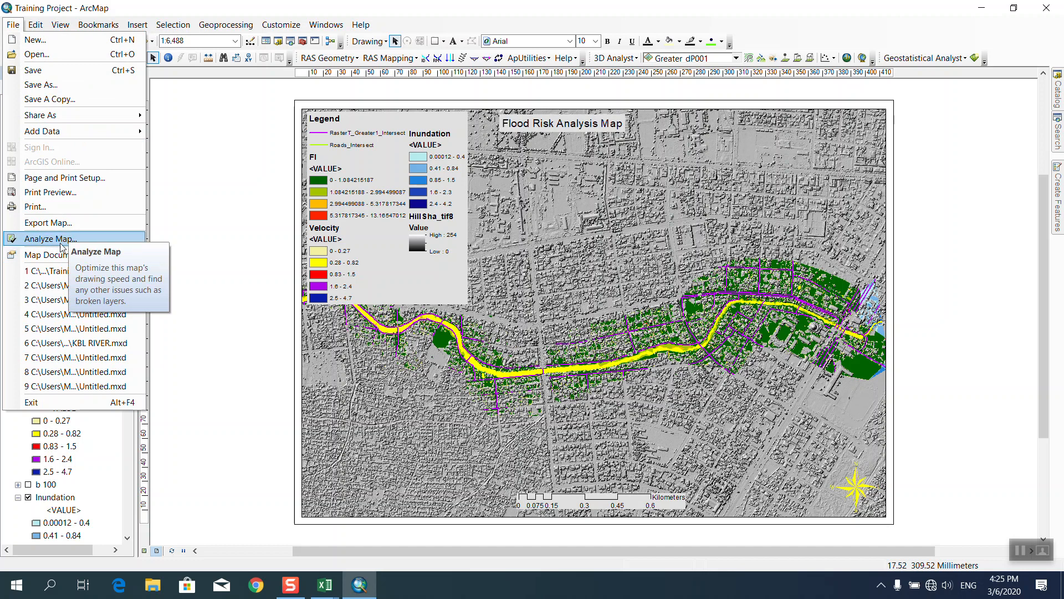
left_click(56, 223)
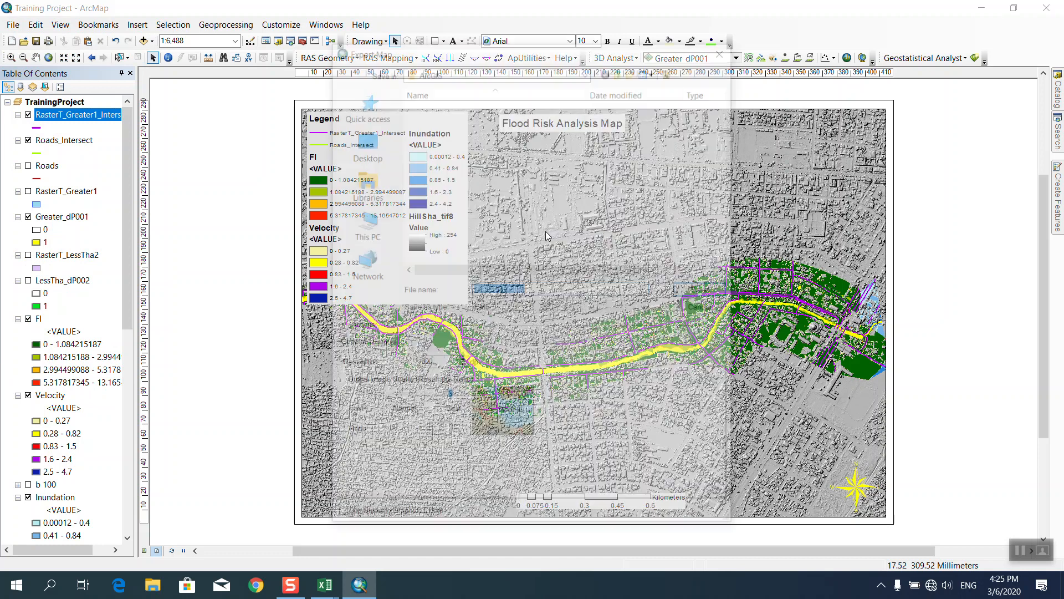
left_click(372, 133)
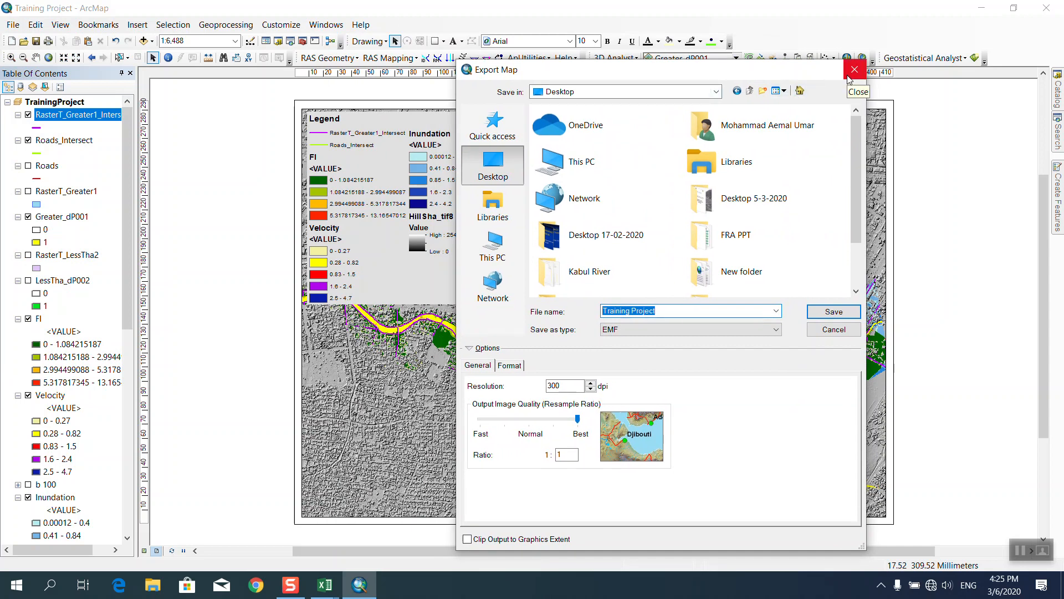
left_click(851, 74)
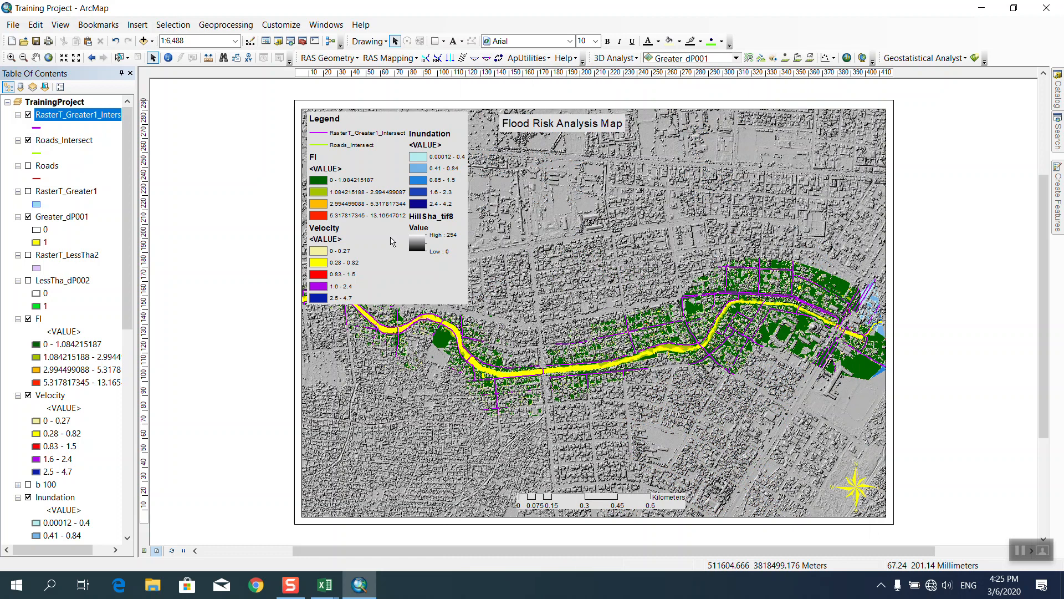
Open the FI layer's symbology and relabel its first class 'Very Low'.
scroll(83, 249, "down", 2)
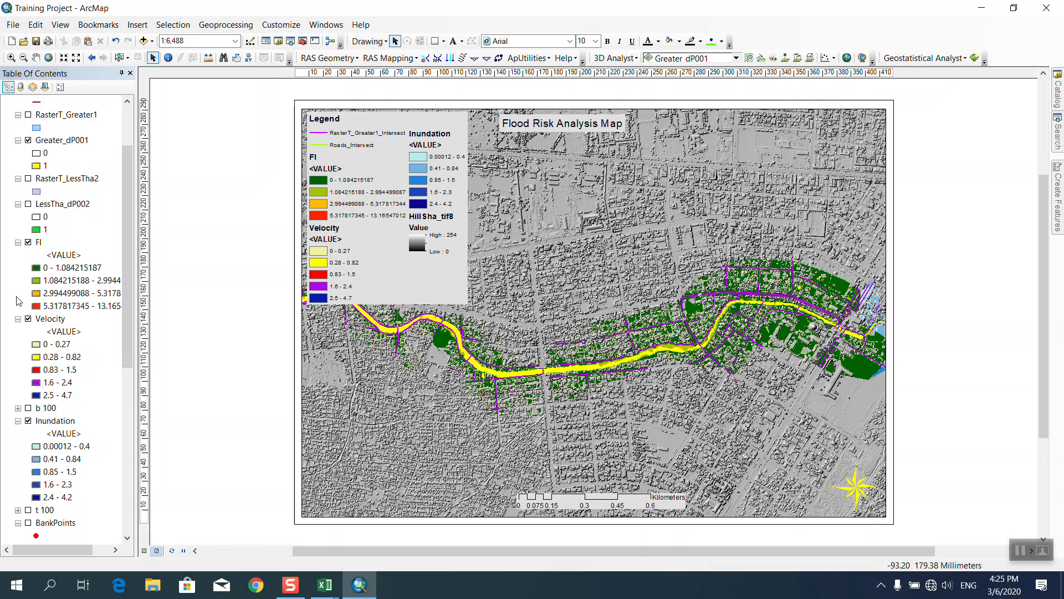
scroll(73, 192, "up", 1)
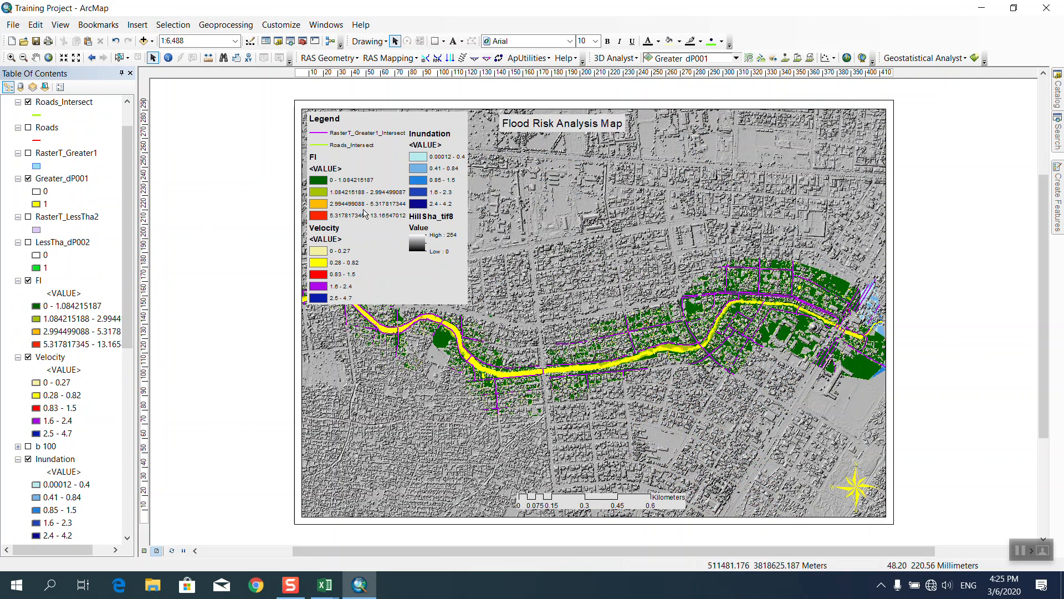
left_click(39, 281)
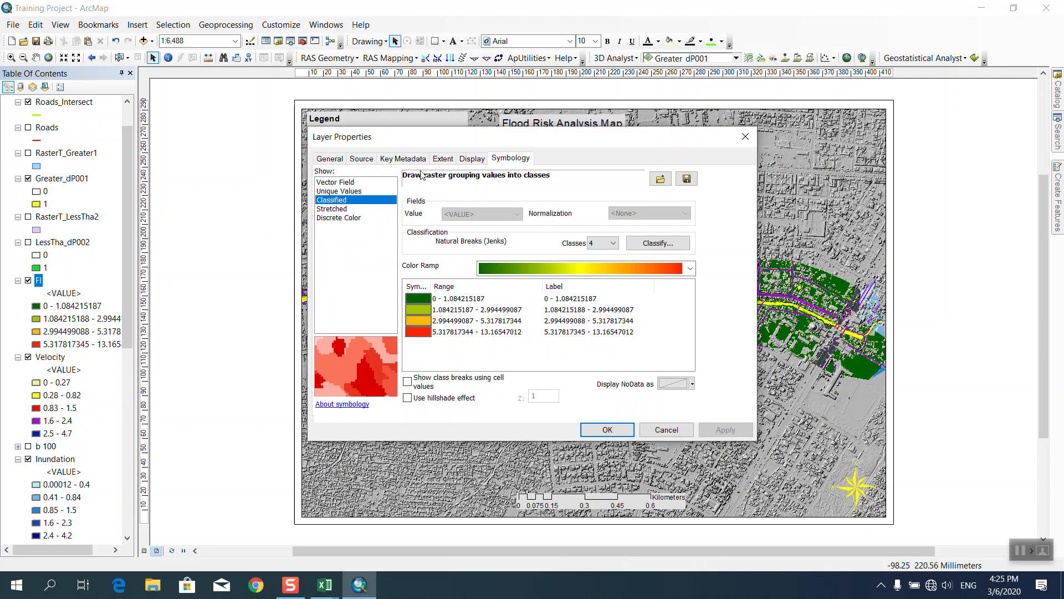
left_click(474, 159)
left_click(499, 160)
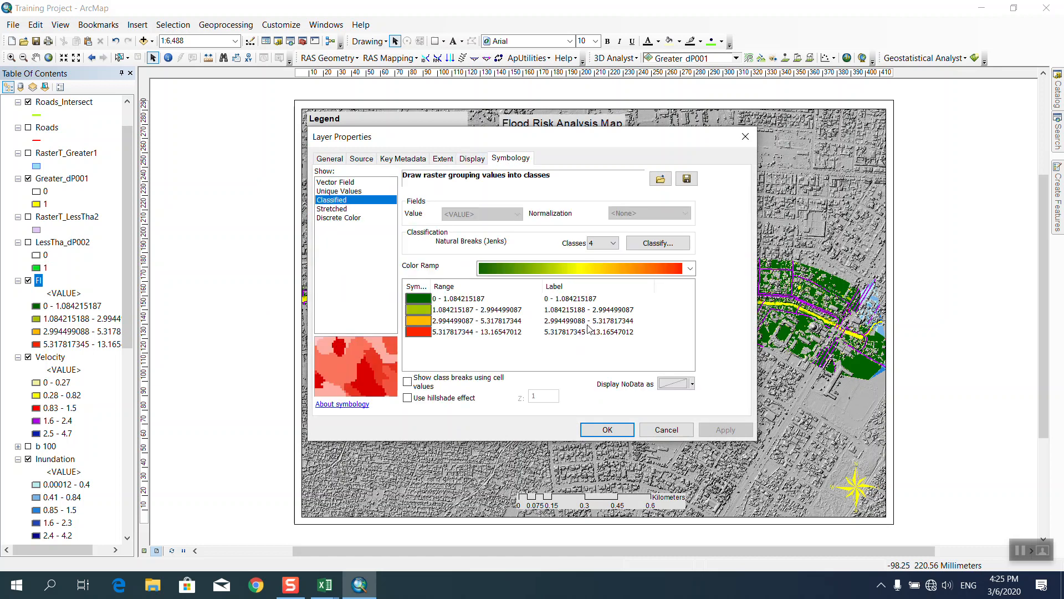
double_click(582, 300)
key("ctrl+a")
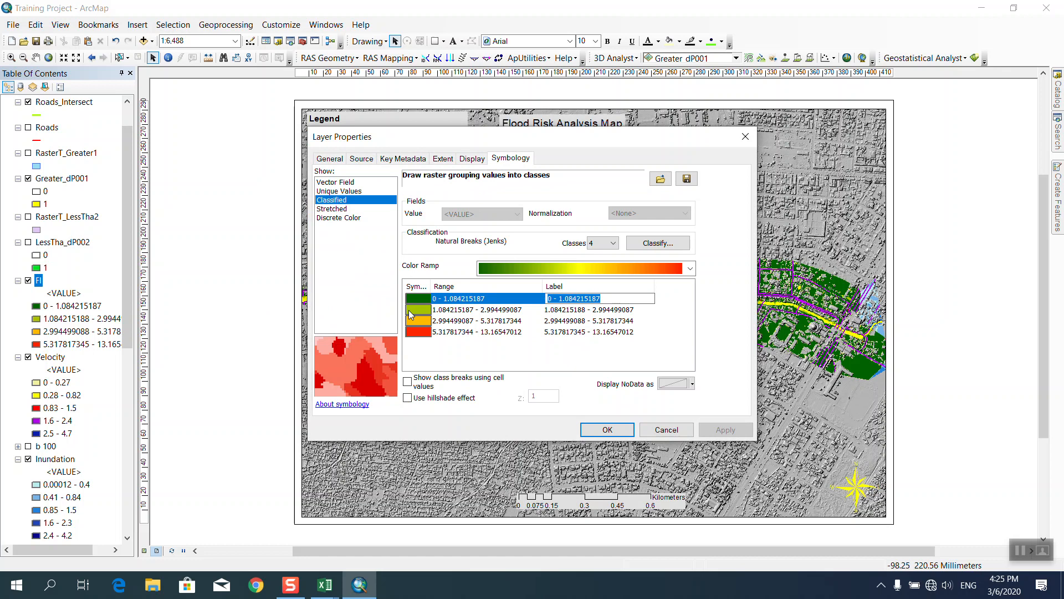
type("Very Low")
Relabel the remaining FI classes Low, Medium and High and apply the changes.
left_click(559, 311)
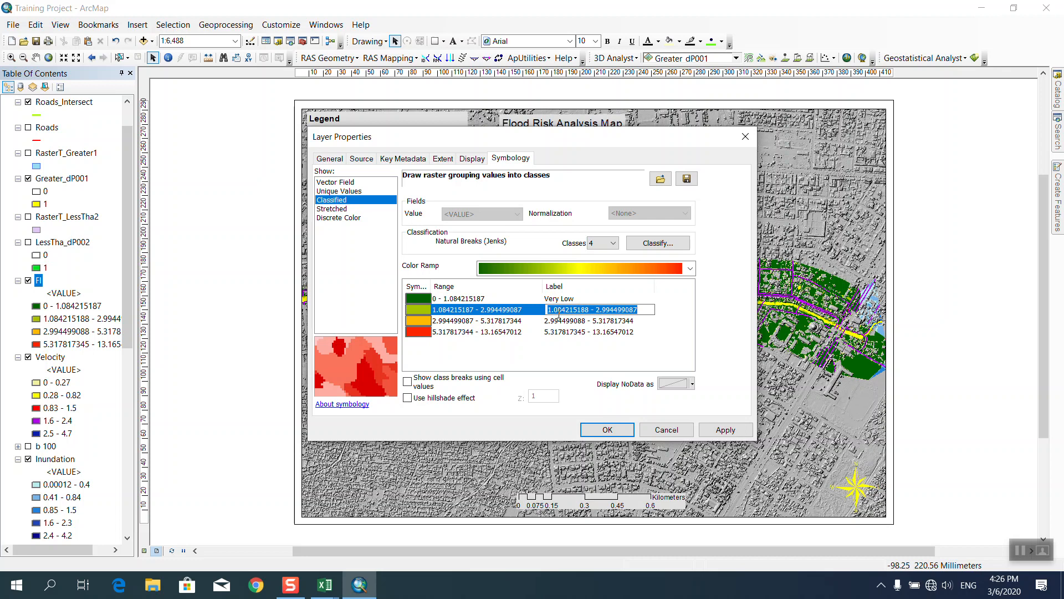
type("Low")
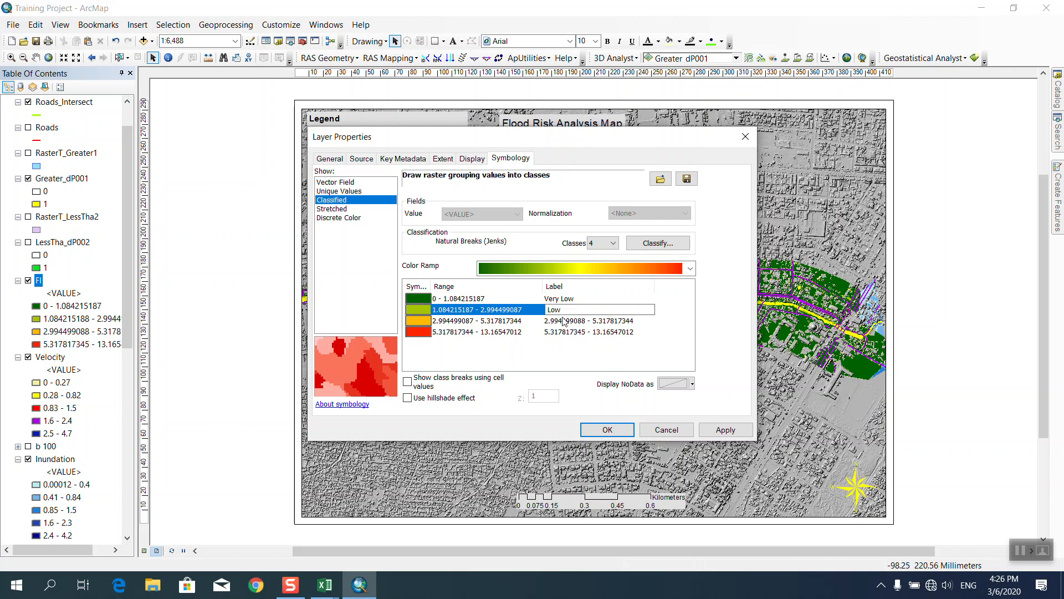
left_click(578, 321)
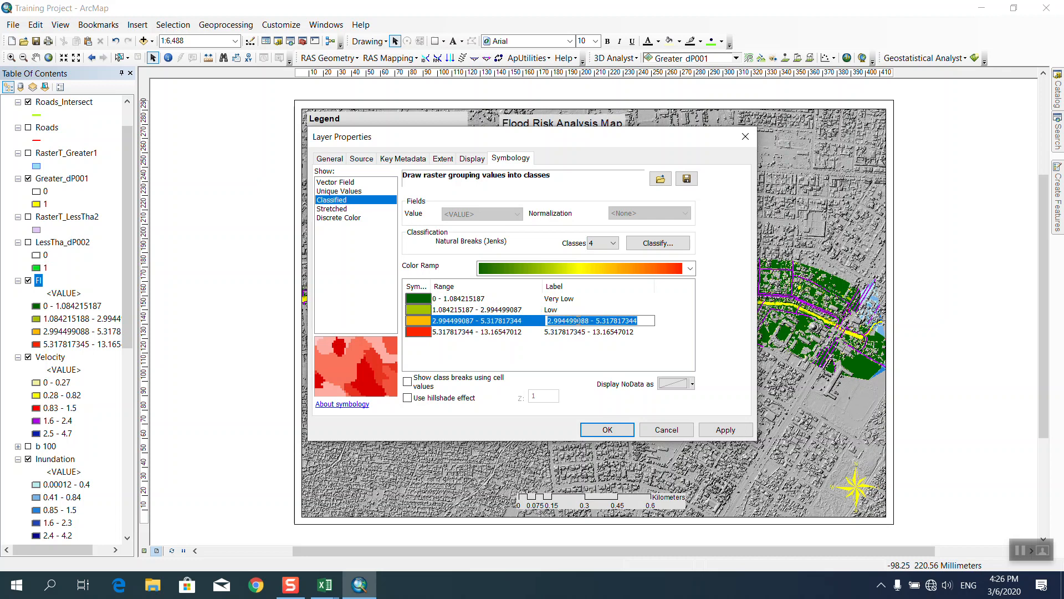
type("Me")
type("idum")
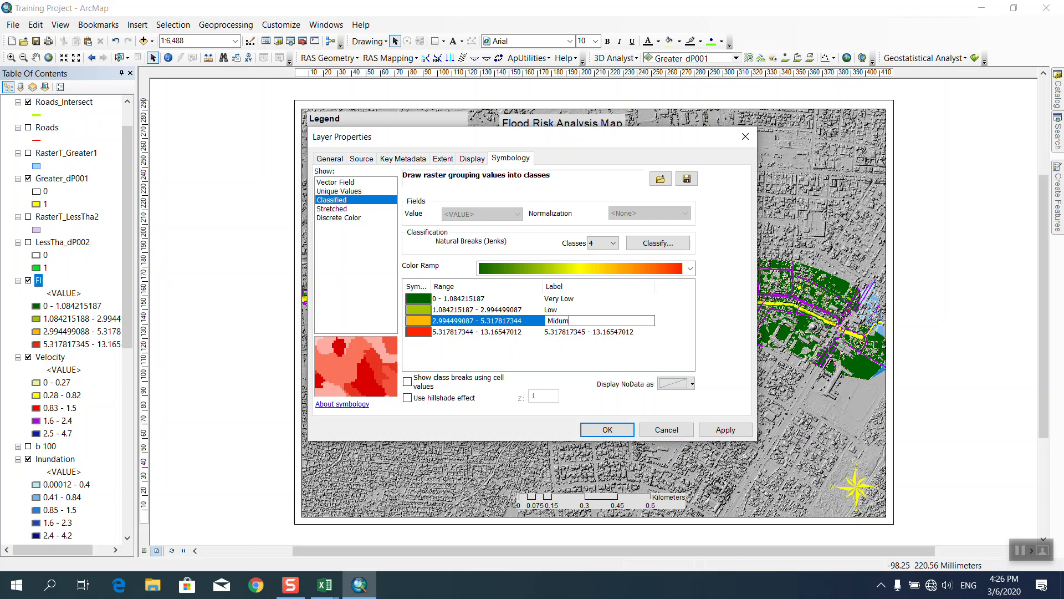
key("BackSpace")
key("BackSpace")
key("BackSpace")
type("edium")
left_click(571, 332)
type("High")
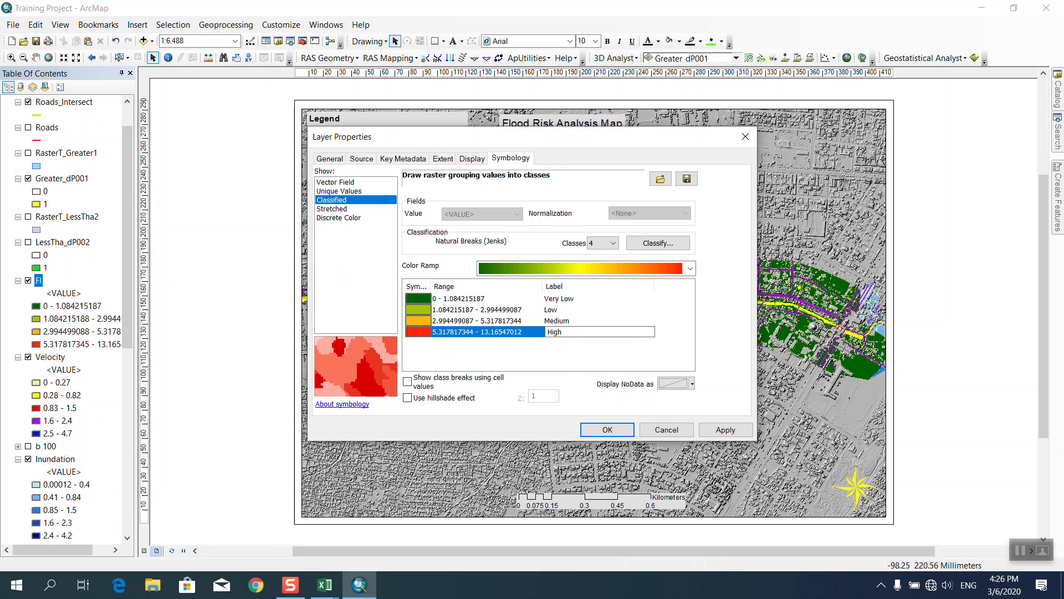
left_click(548, 366)
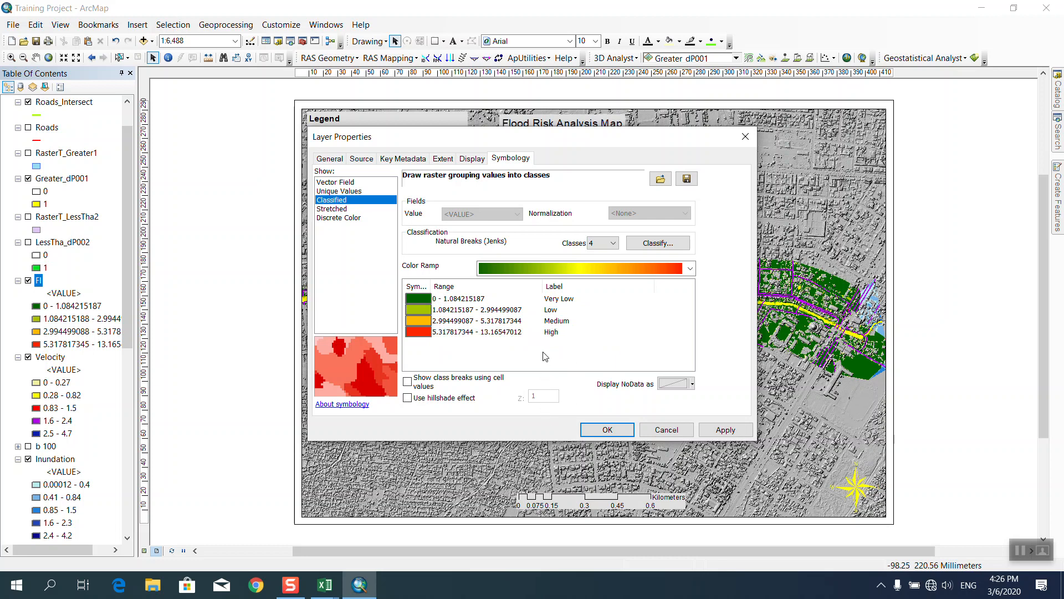
left_click(603, 431)
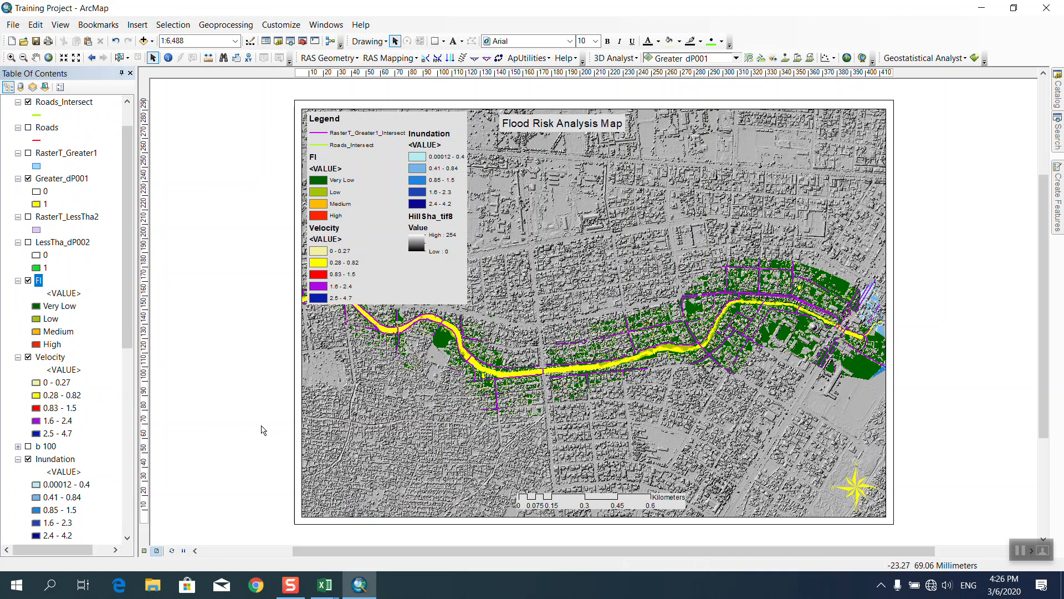
Start File > Export Map and set the Desktop as the export location.
left_click(12, 25)
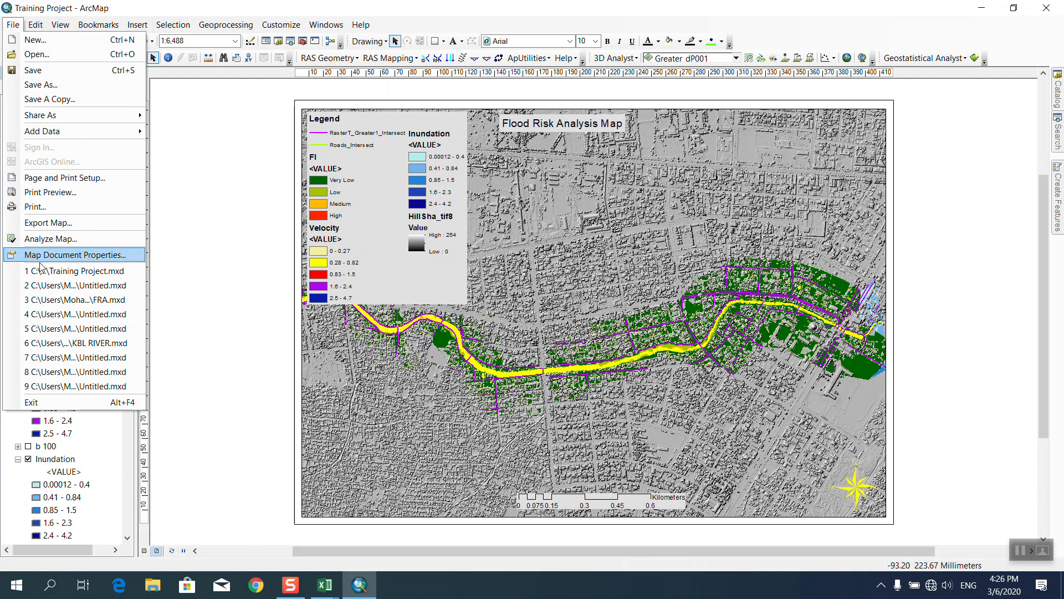
left_click(48, 222)
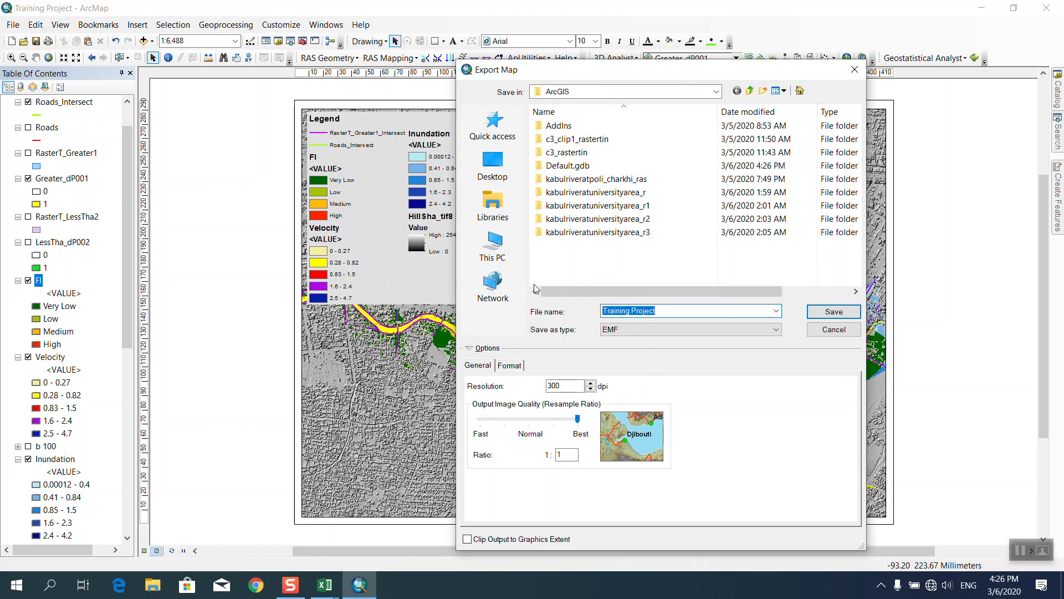
left_click(501, 169)
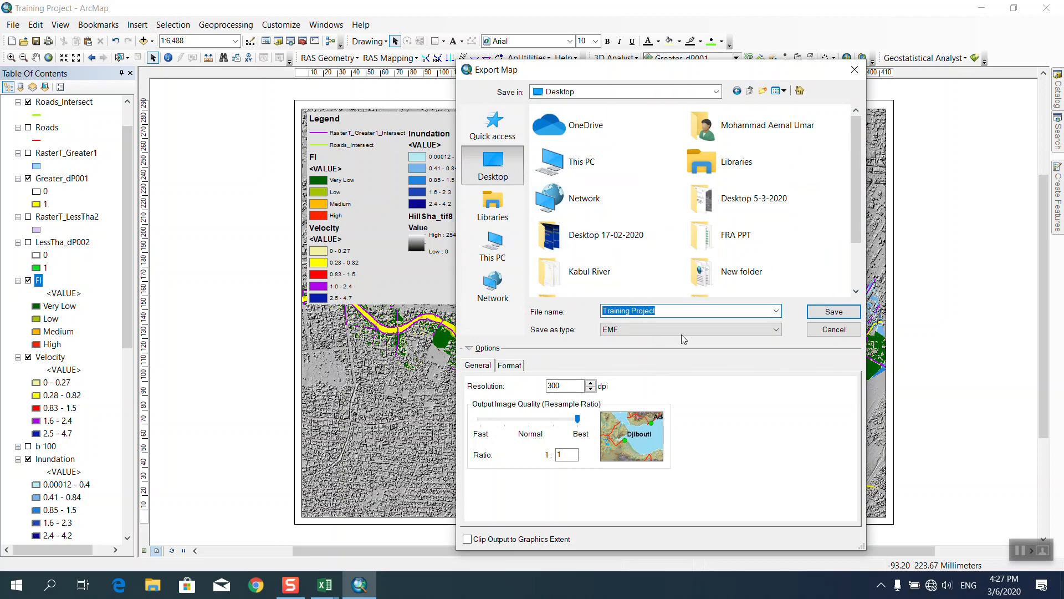
Export the layout as a JPEG at 700 dpi resolution and save it.
left_click(513, 368)
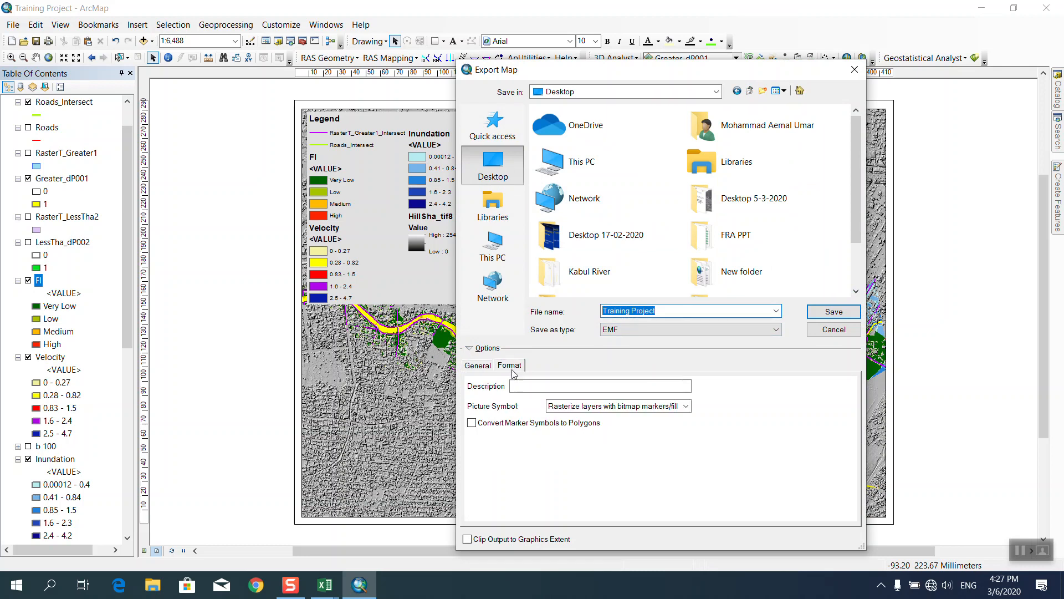
left_click(478, 365)
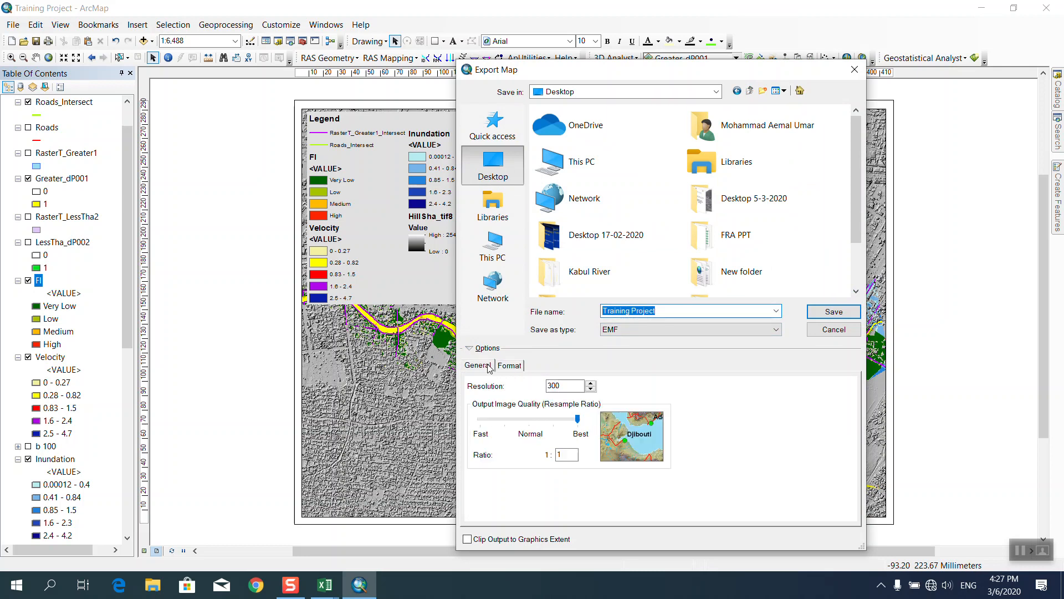
left_click(622, 332)
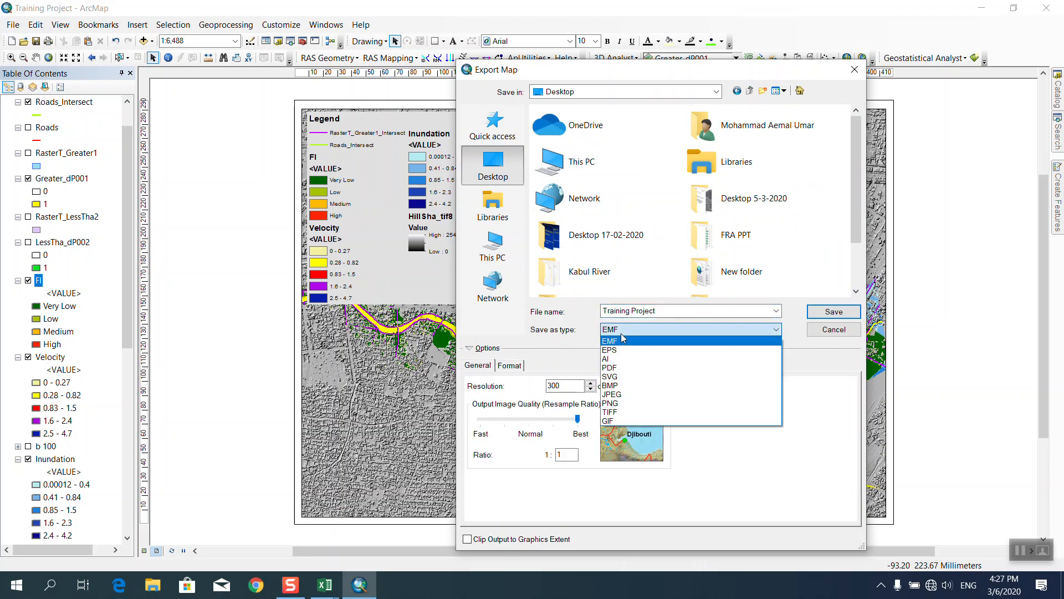
left_click(630, 396)
double_click(576, 387)
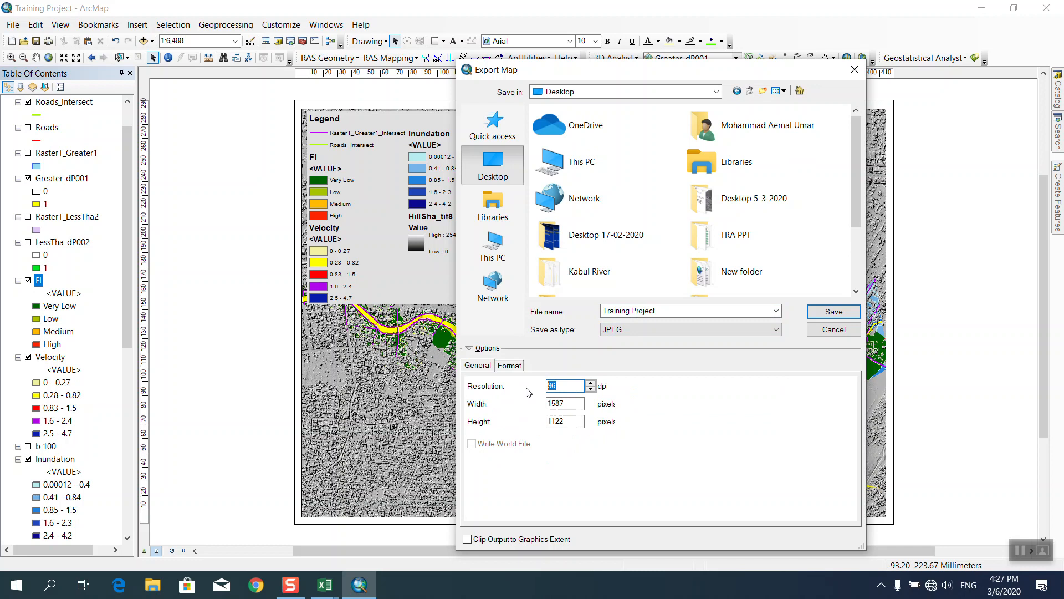
type("700")
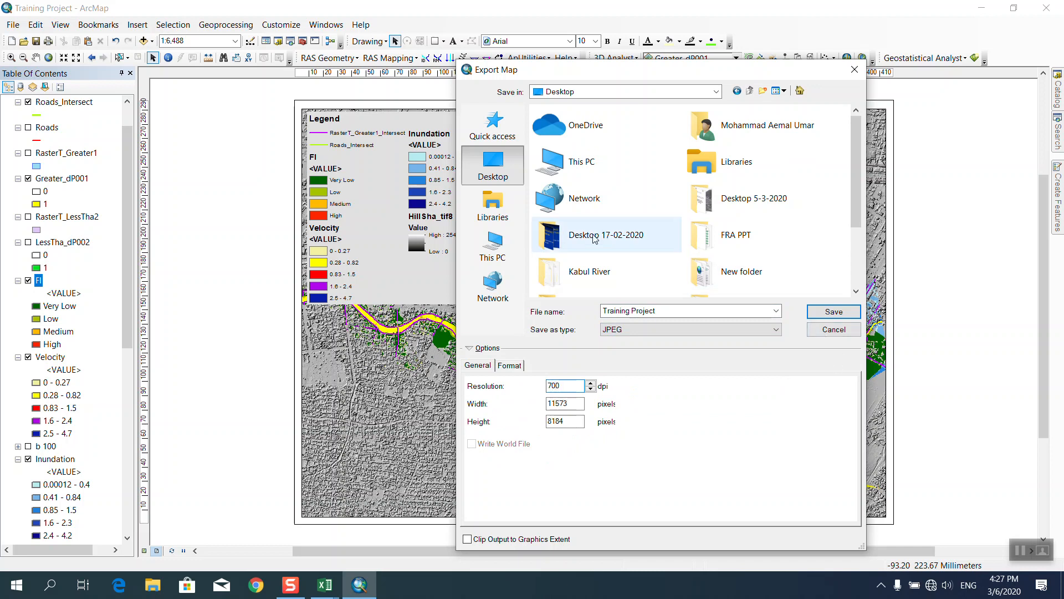
left_click(832, 314)
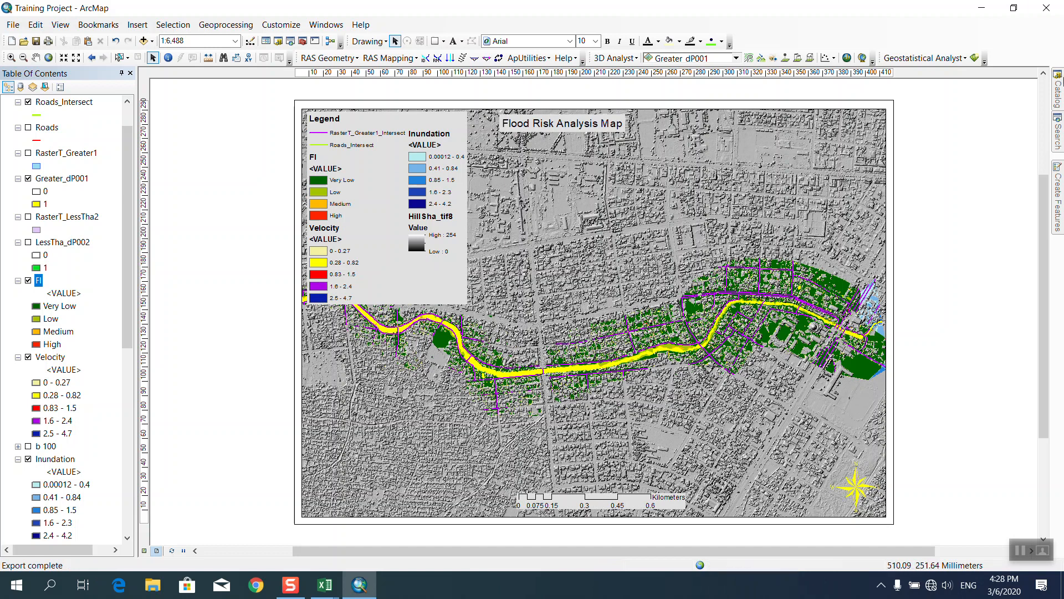
Check that the Training Project JPEG on the desktop is 41.8 MB, then open it in Photos.
left_click(981, 8)
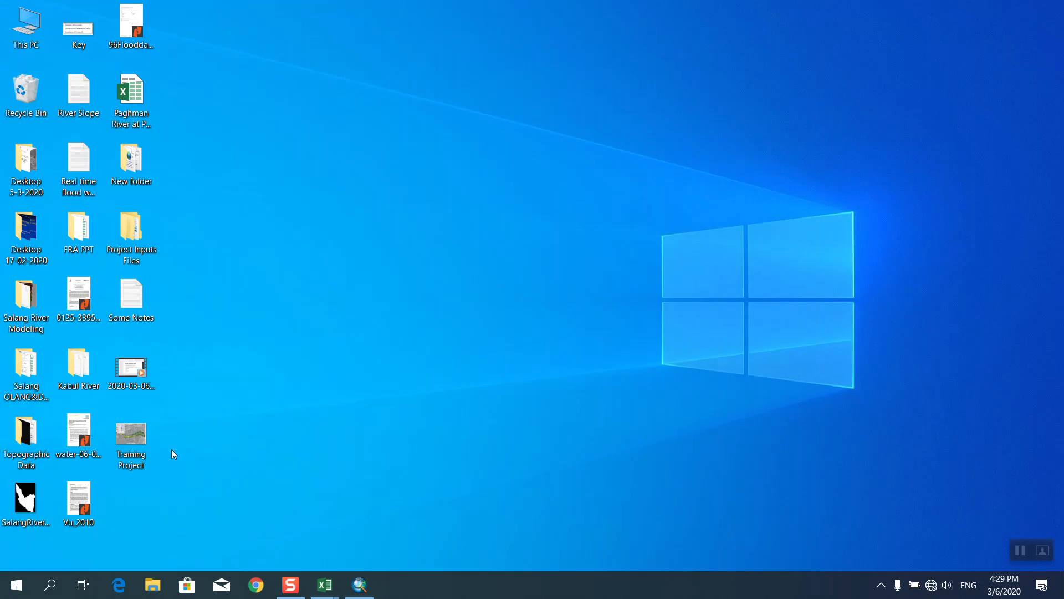
right_click(138, 445)
left_click(203, 560)
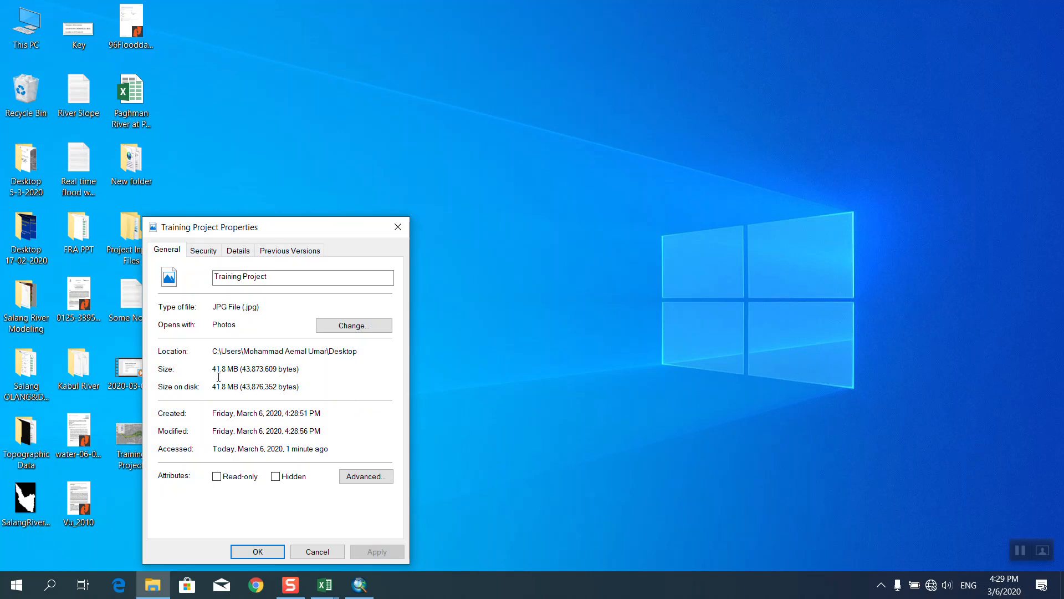
left_click(262, 553)
double_click(137, 444)
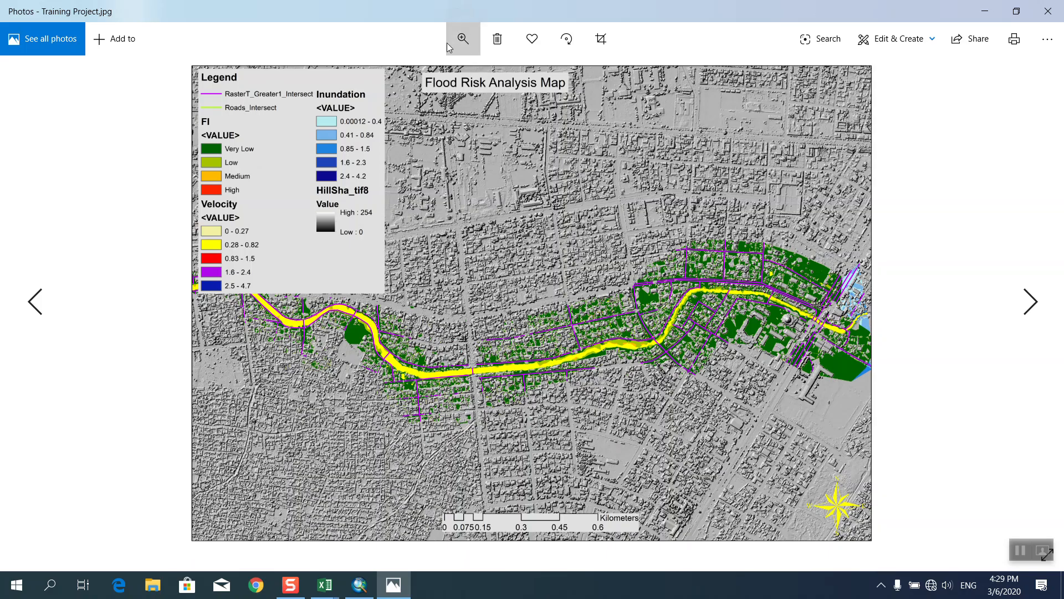
Zoom far into the exported flood map image to inspect detail, then close Photos.
left_click(461, 40)
left_click_drag(403, 75, 408, 77)
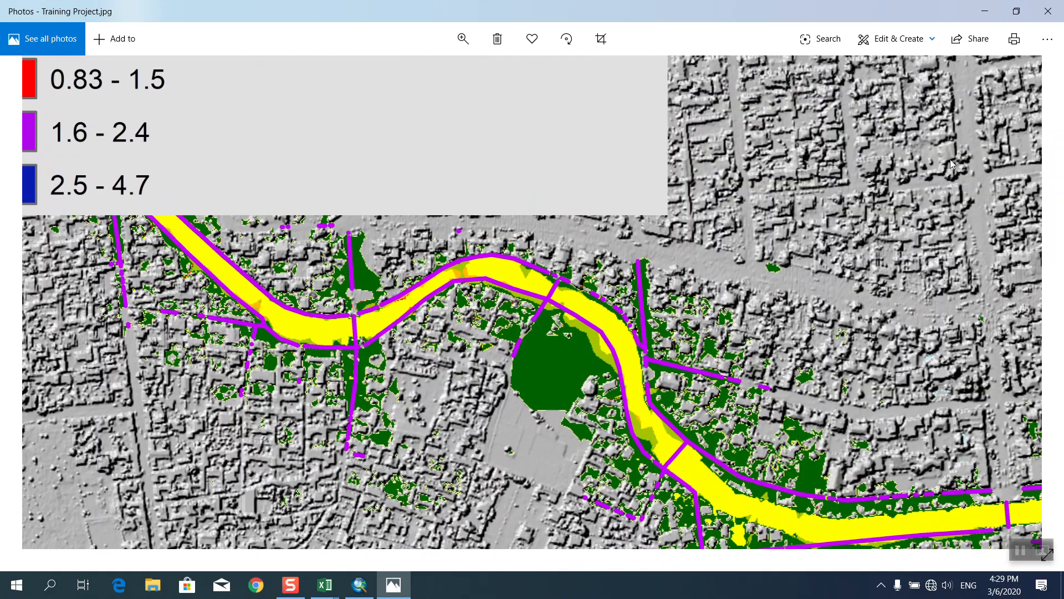
left_click(1048, 11)
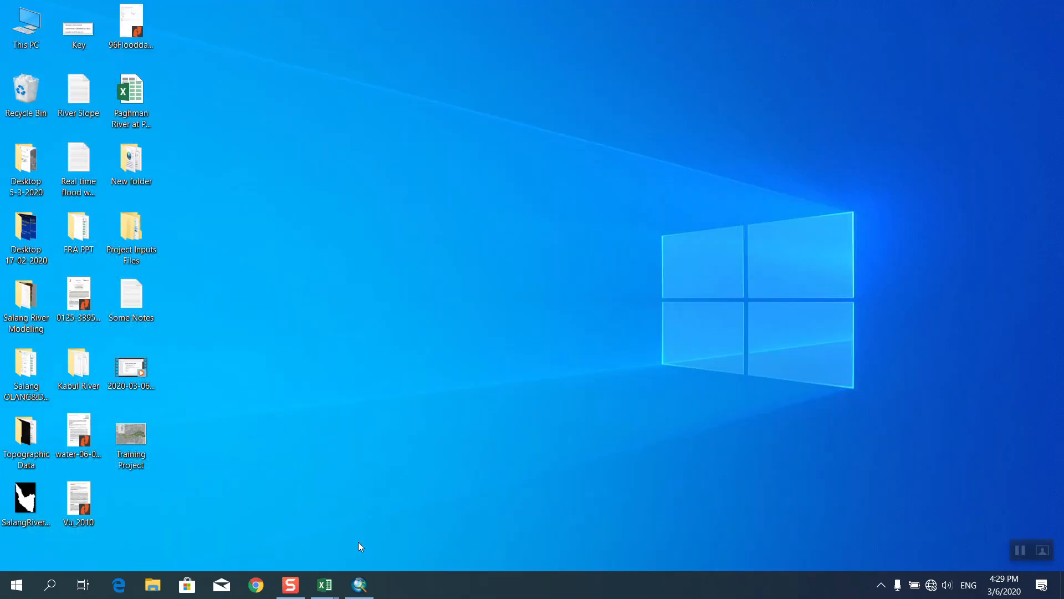
Restore ArcMap and set the Page and Print Setup orientation to Landscape.
left_click(359, 584)
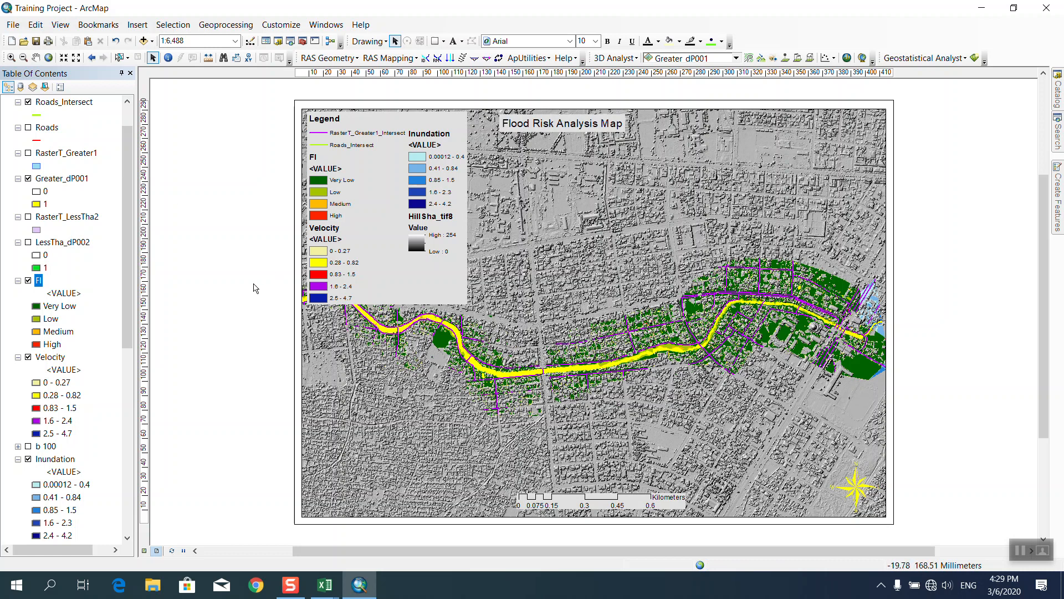
left_click(15, 27)
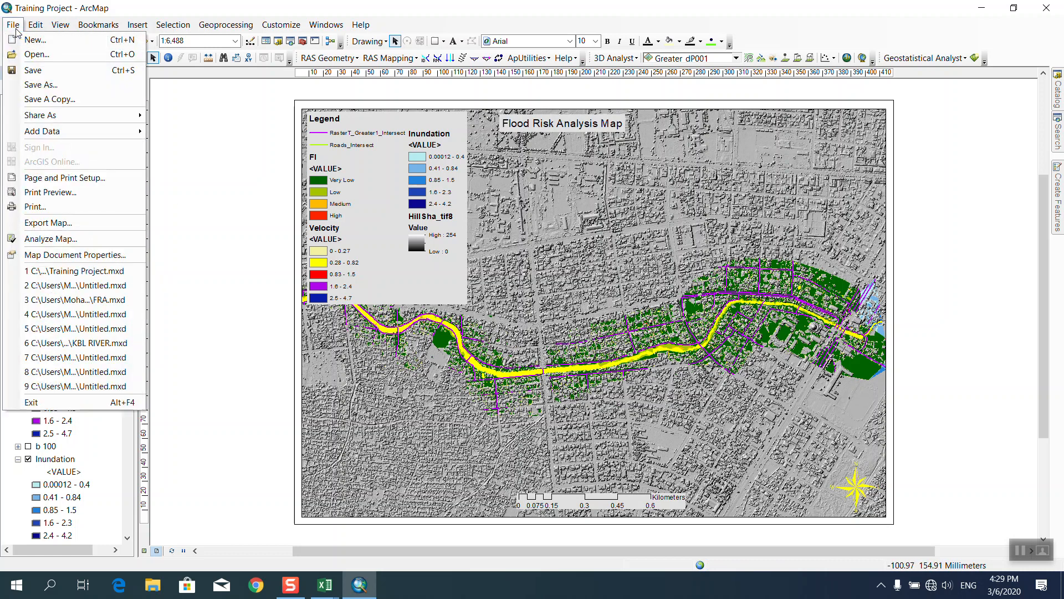
left_click(162, 4)
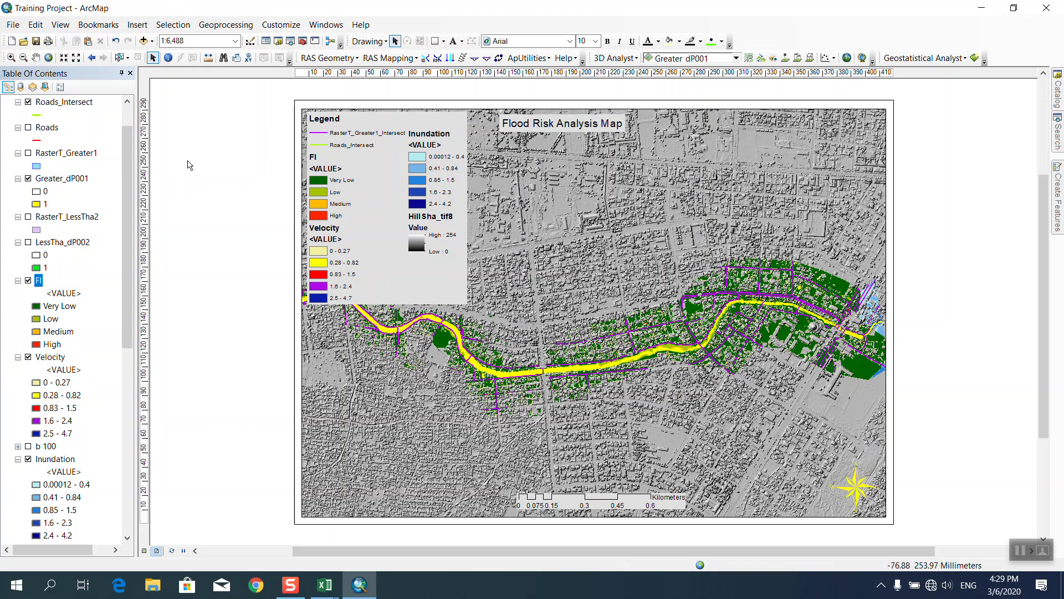
left_click(13, 25)
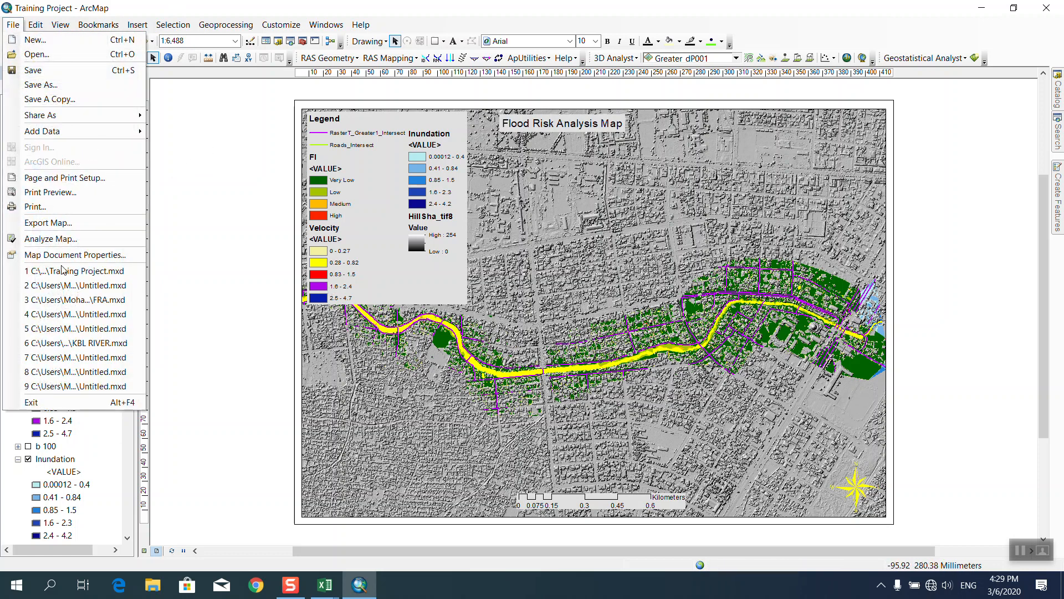
left_click(37, 182)
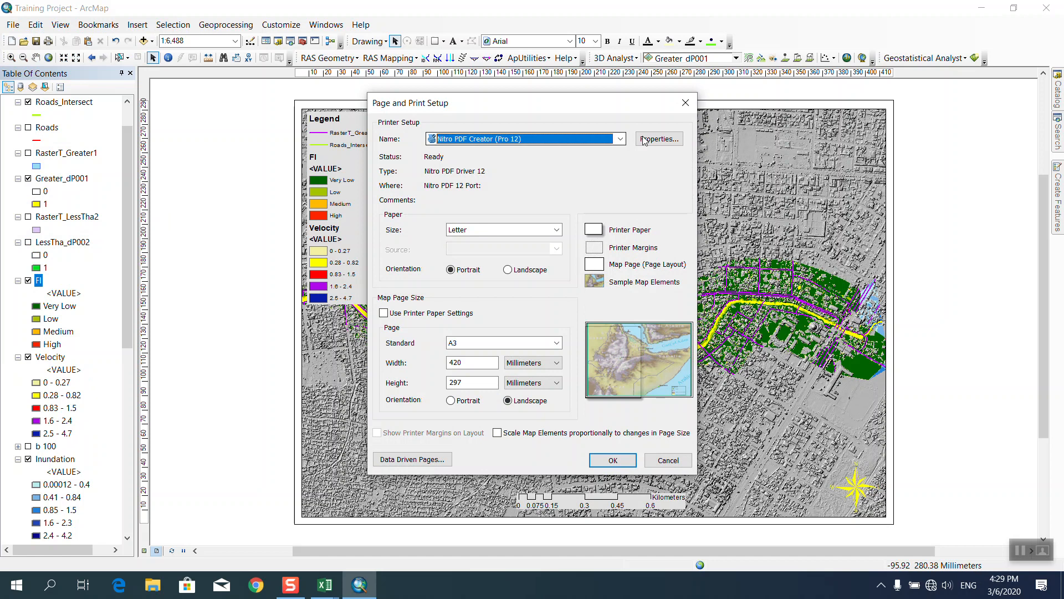
left_click(521, 271)
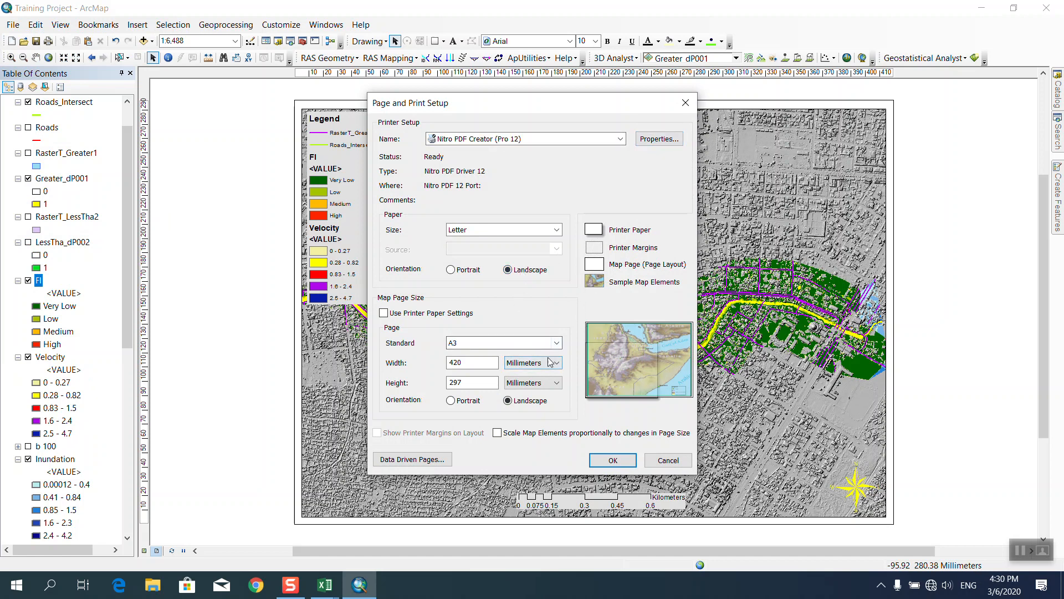
Set the Nitro PDF printer's paper size to A3, apply the setup, and open Print.
left_click(656, 139)
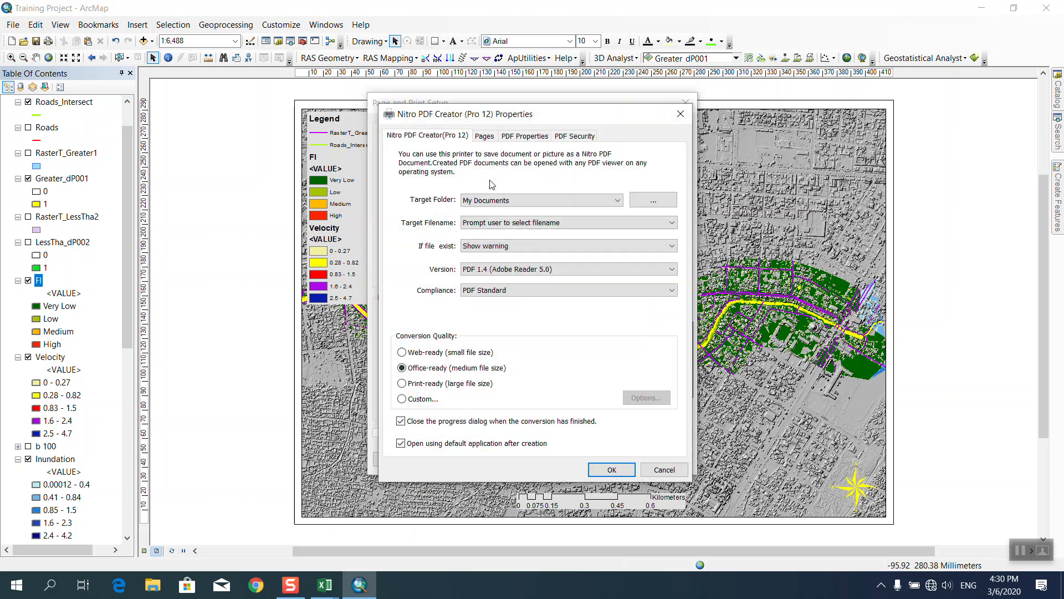
left_click(480, 139)
left_click(434, 232)
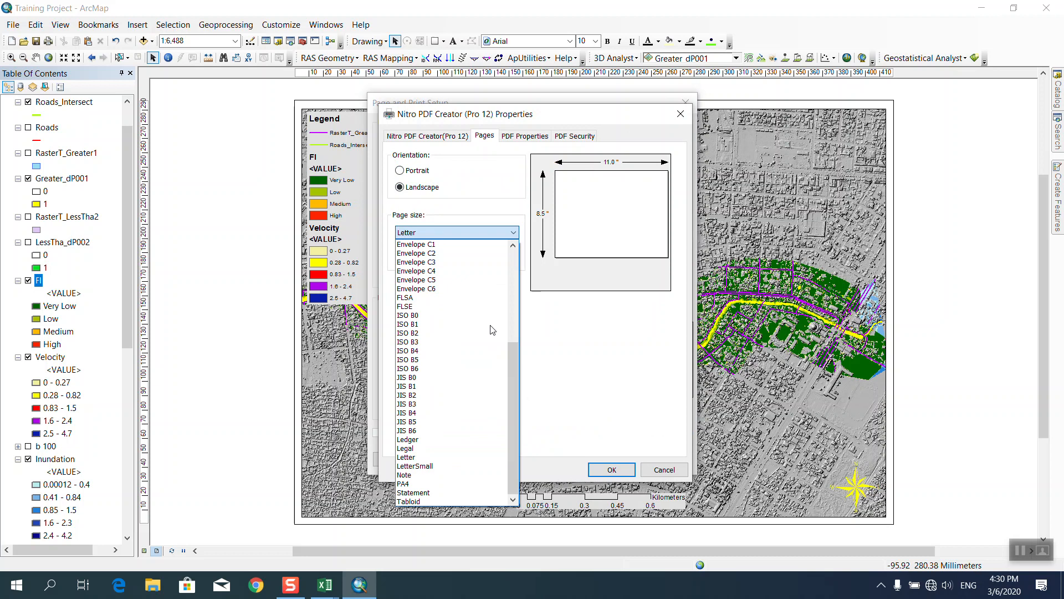
scroll(493, 330, "up", 6)
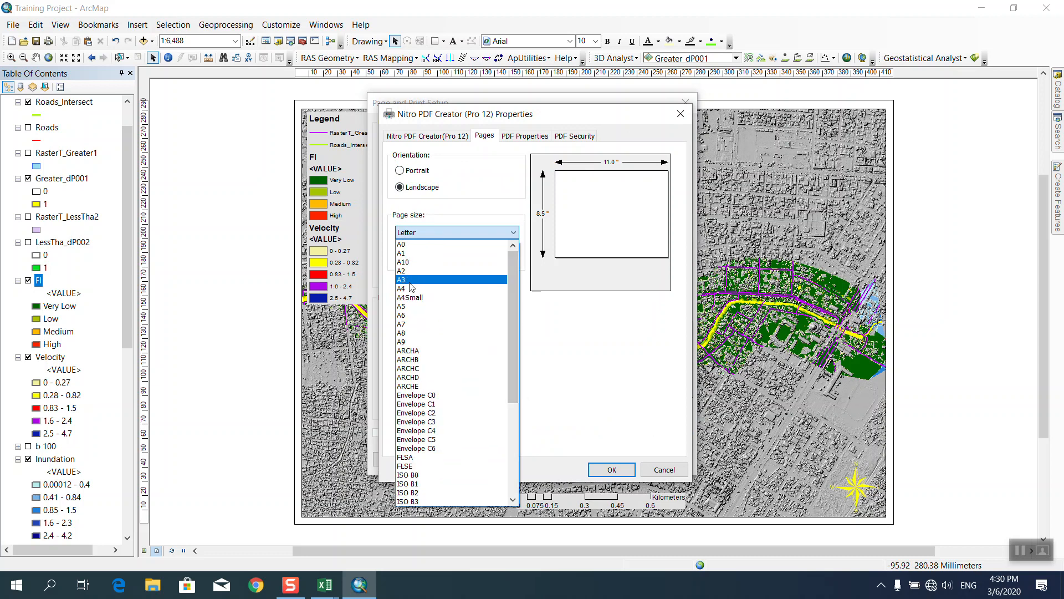
left_click(410, 281)
left_click(611, 469)
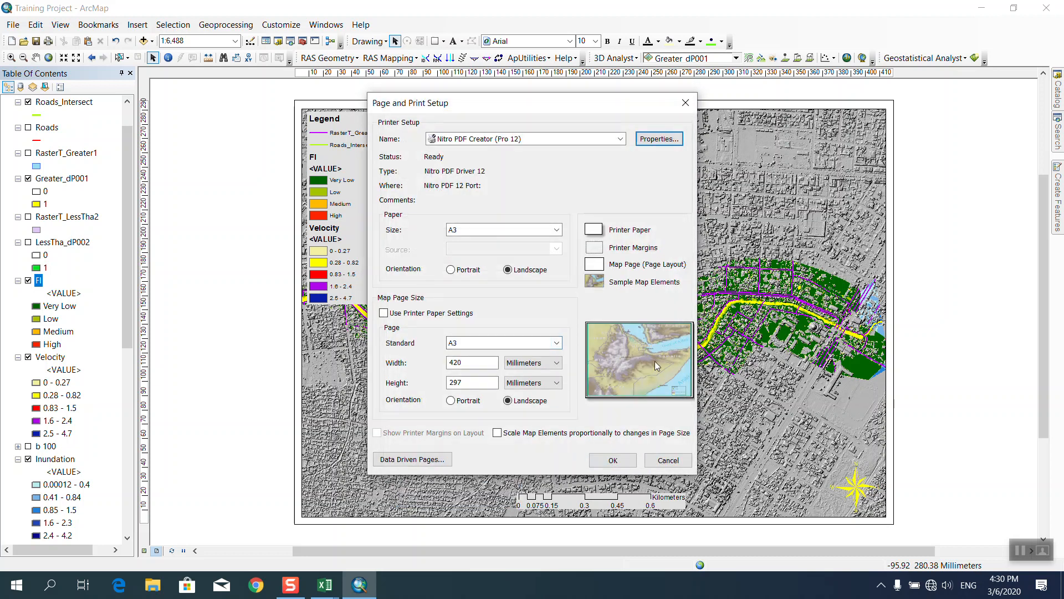
left_click(613, 461)
left_click(11, 24)
left_click(52, 217)
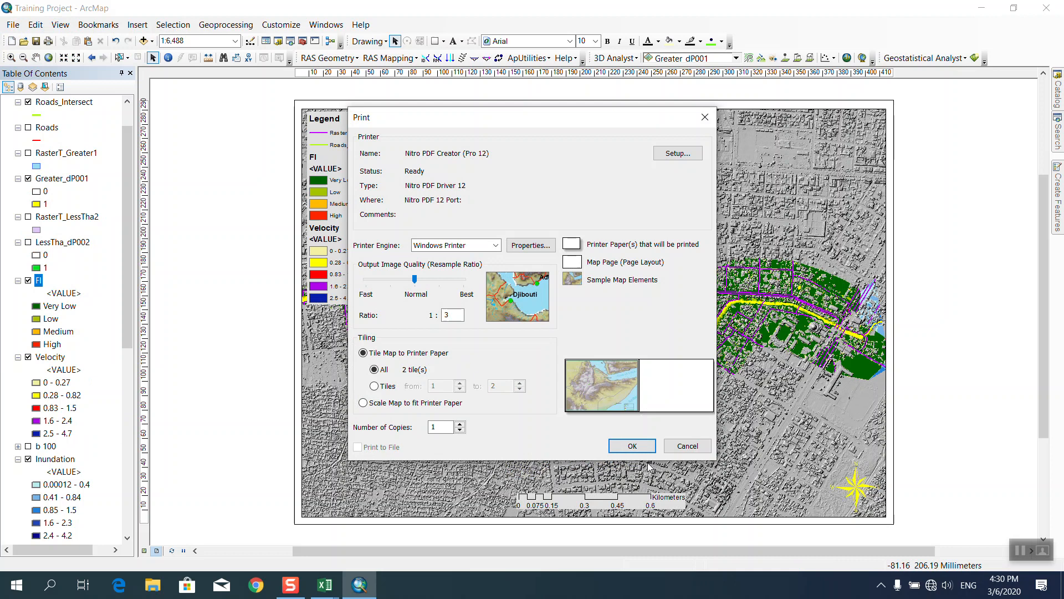
Print the layout to Training Project.pdf on the Desktop, then minimize ArcMap.
left_click(644, 448)
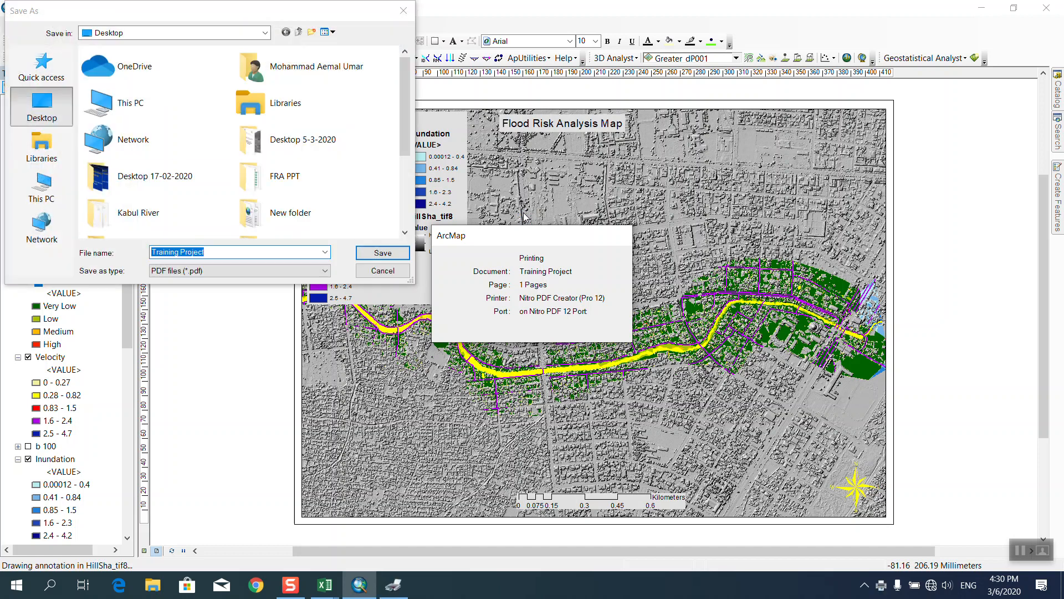
left_click(383, 252)
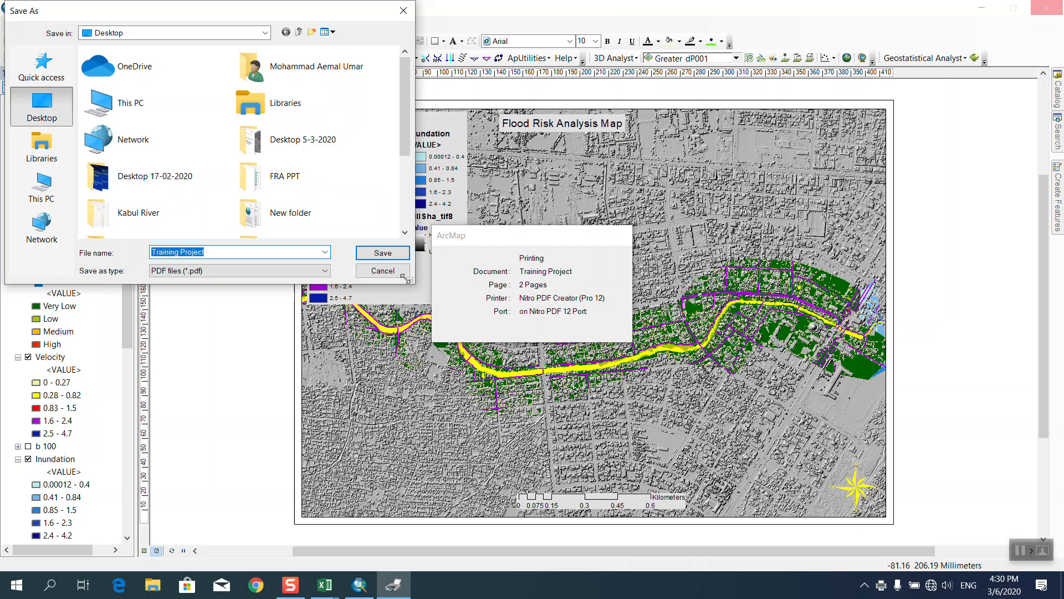
left_click_drag(293, 14, 294, 43)
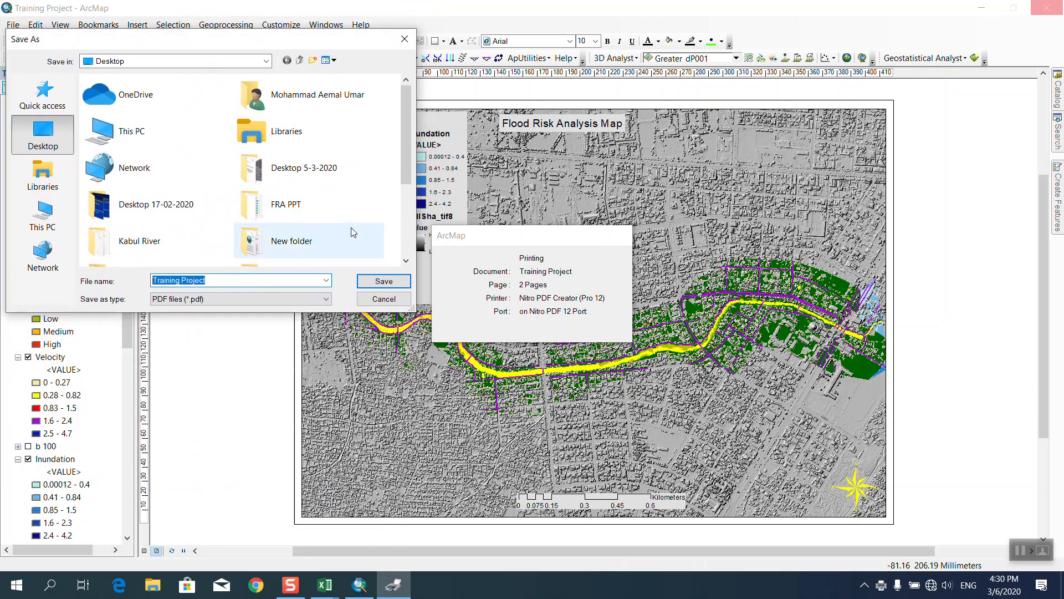
left_click(382, 281)
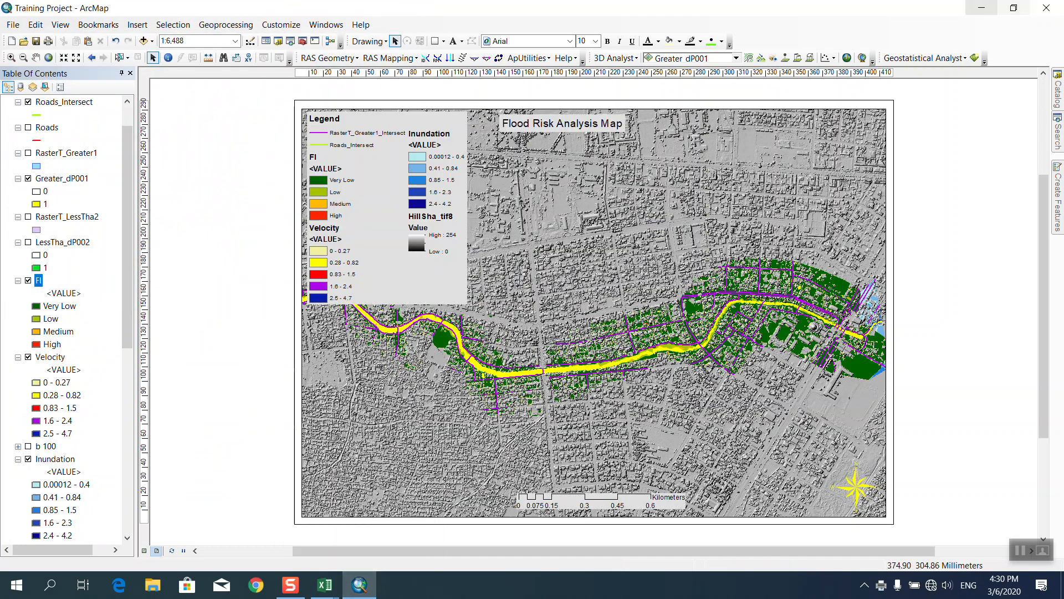
left_click(982, 8)
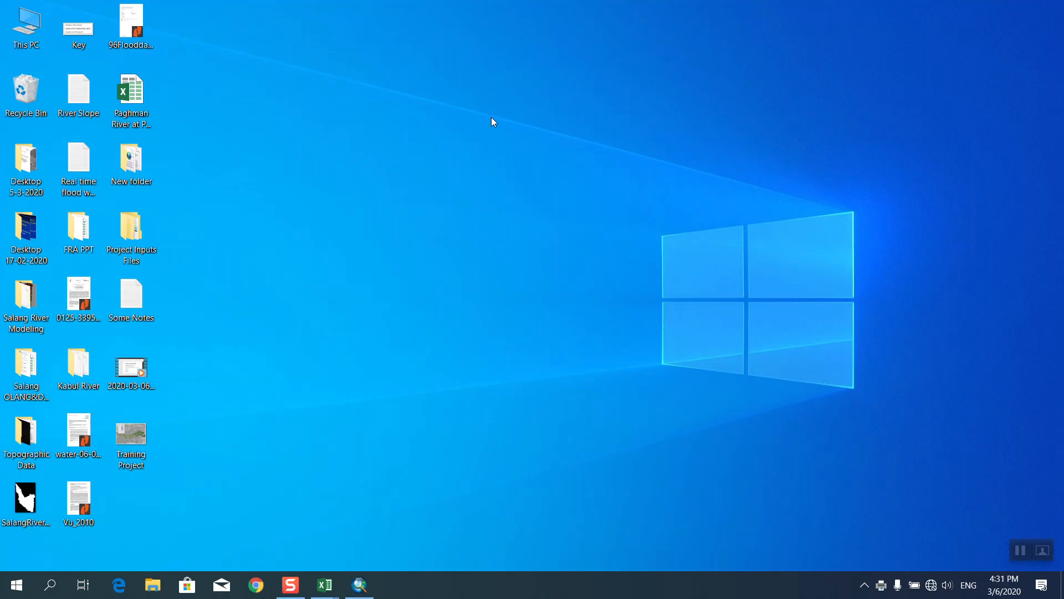
Refresh the Windows desktop and restore the ArcMap layout window.
right_click(282, 287)
left_click(325, 329)
mouse_move(362, 584)
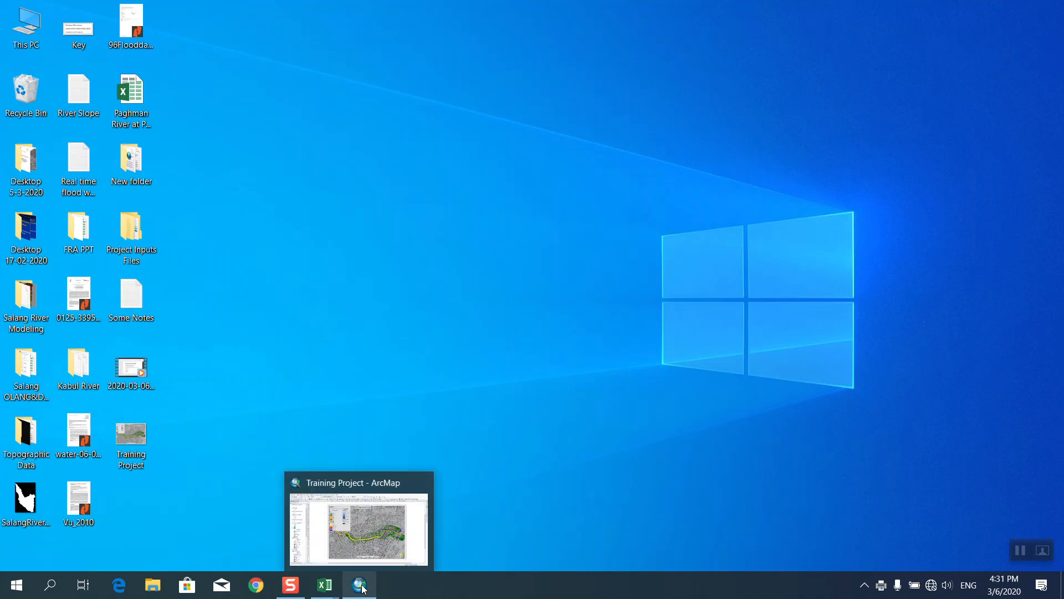
left_click(361, 586)
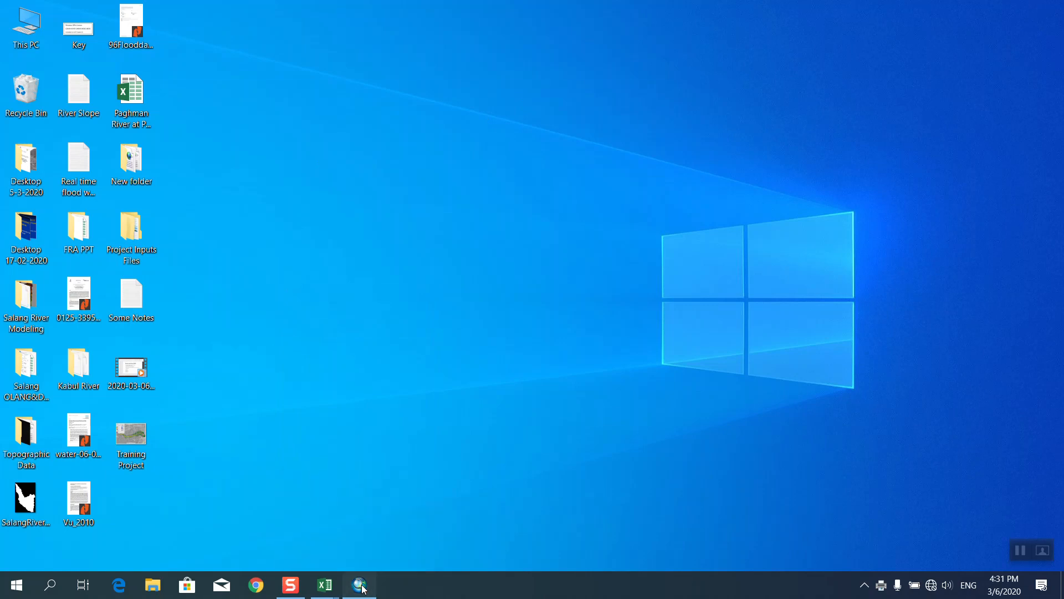
left_click(14, 25)
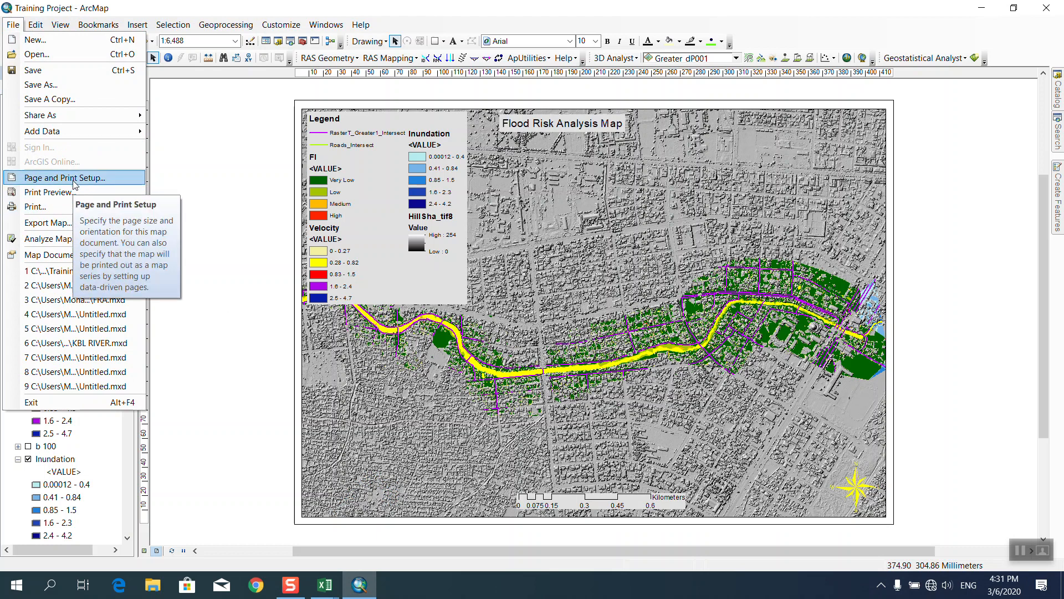
Print the layout again to PDF, saving it as Training Project on the Desktop.
left_click(60, 205)
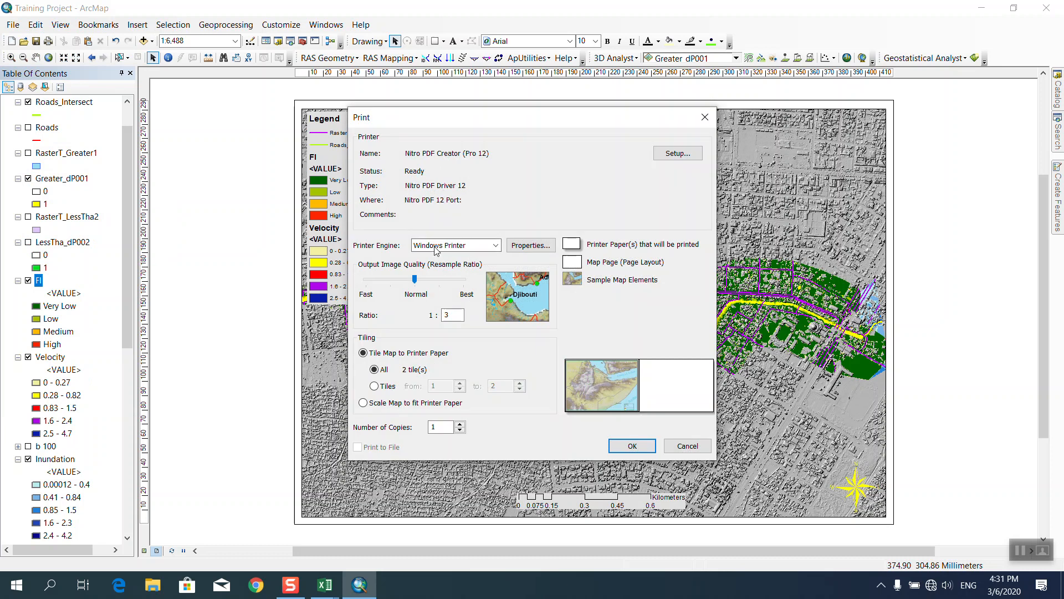
left_click(628, 444)
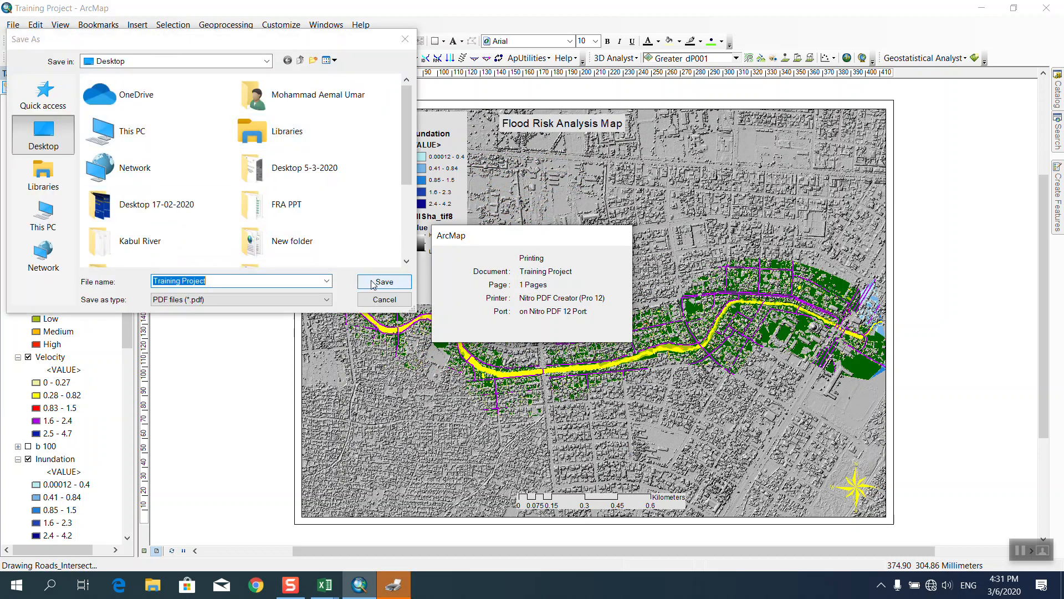
left_click(372, 284)
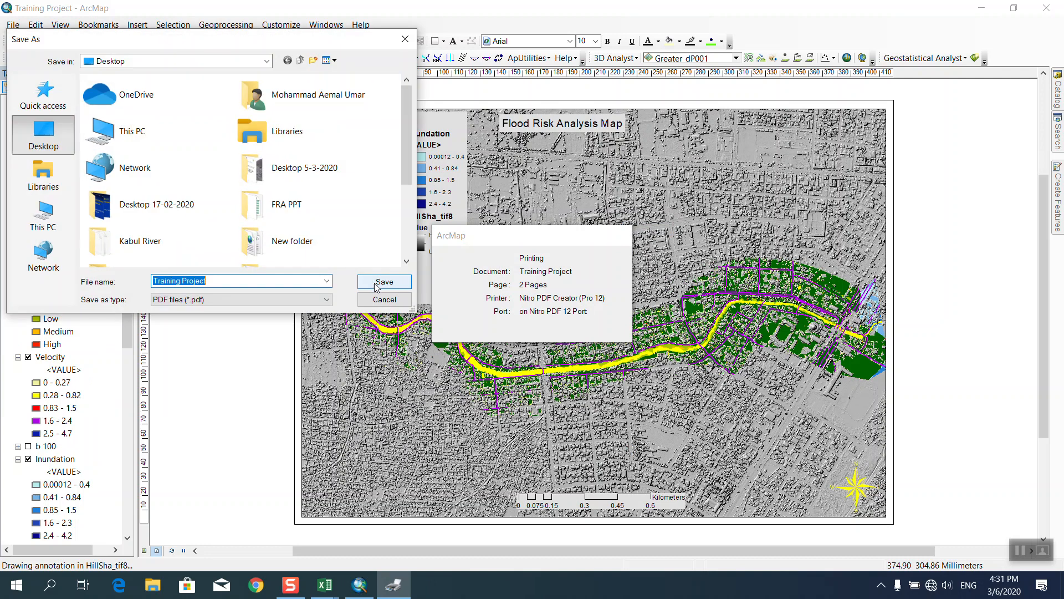
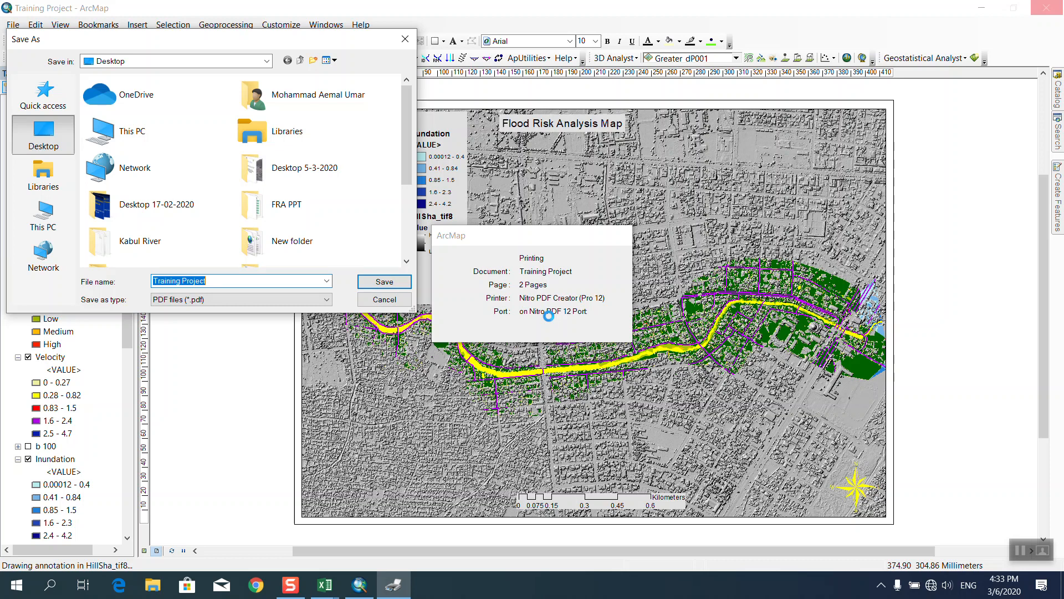
Cancel saving the Training Project PDF and minimize ArcMap to the desktop.
left_click(380, 302)
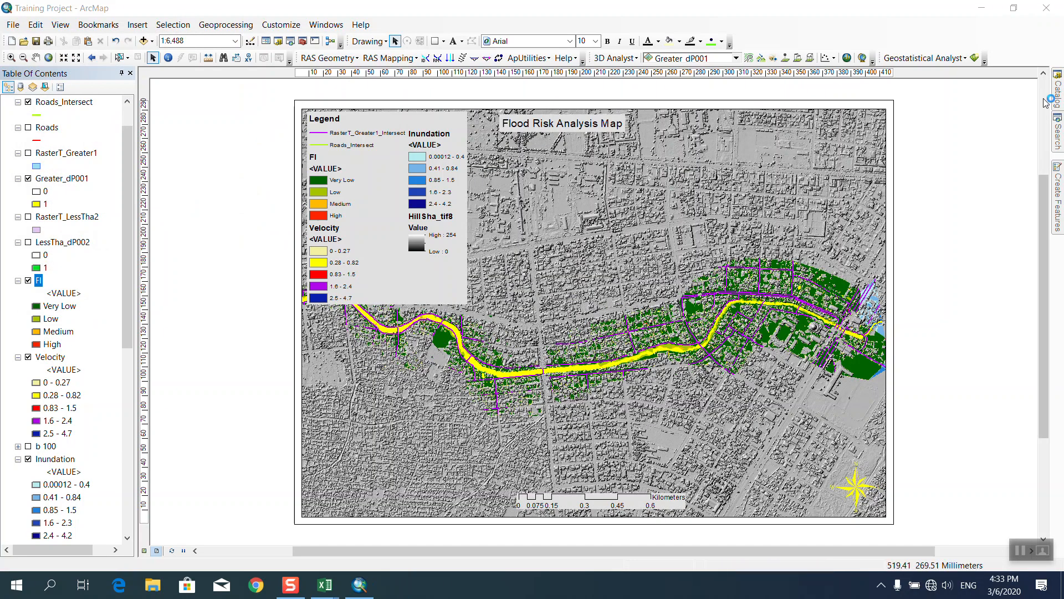
left_click(981, 8)
Refresh the Windows desktop and restore the ArcMap Flood Risk Analysis Map layout from the taskbar.
right_click(420, 201)
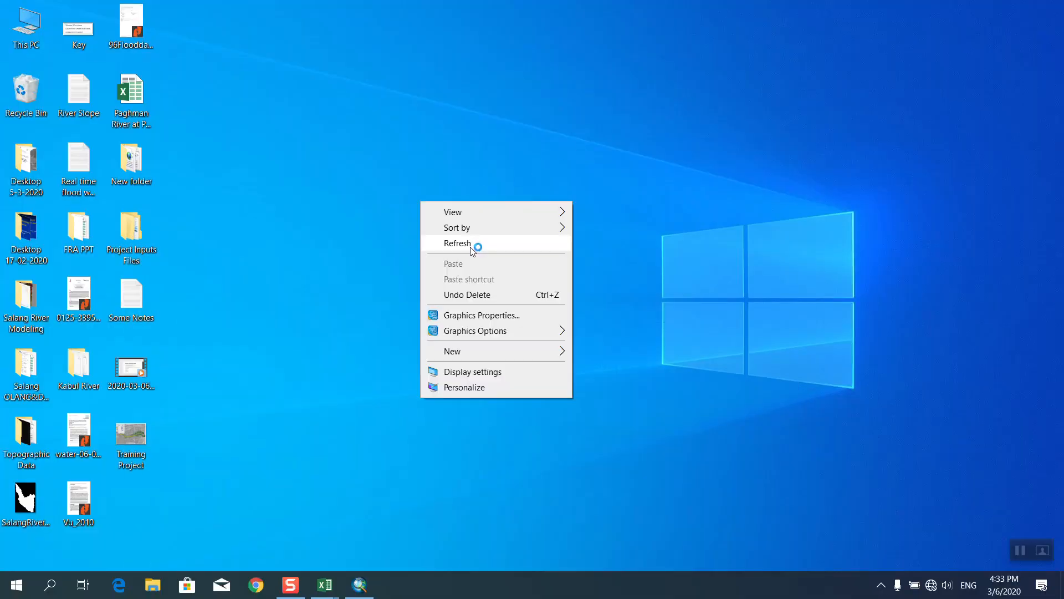
left_click(471, 243)
left_click(372, 595)
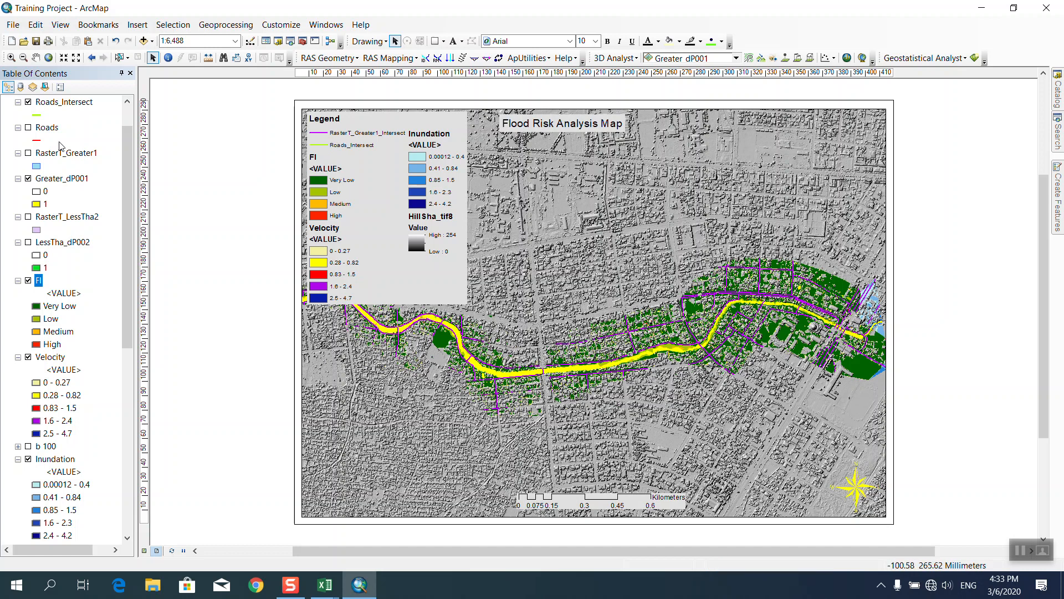
Rename the RasterT_Greater1_Intersect layer to 'Road indunded in 2m water depth' in its properties.
scroll(55, 180, "up", 1)
double_click(55, 115)
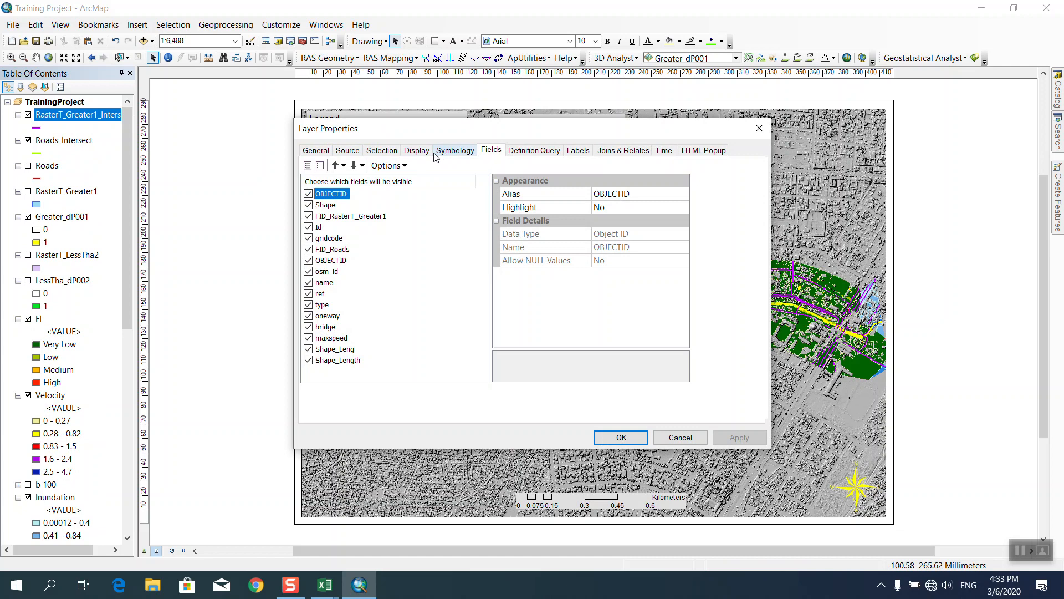
left_click(317, 151)
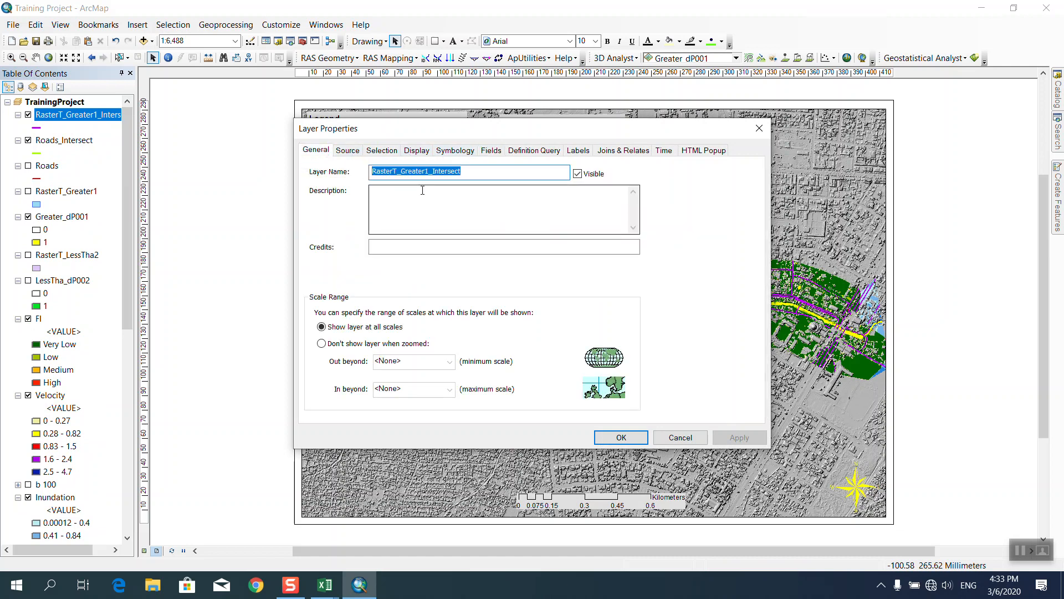
type("R")
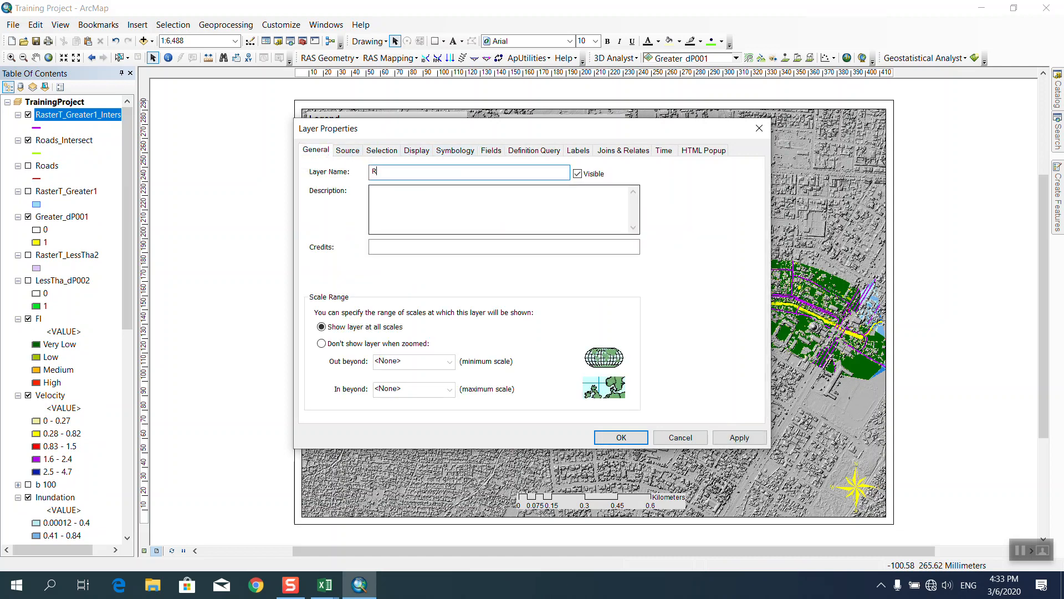
type("oad induned")
key("BackSpace")
key("BackSpace")
type("ded")
key("BackSpace")
key("BackSpace")
type("in 2m watete")
key("BackSpace")
type("h")
key("BackSpace")
type("depth")
left_click(621, 437)
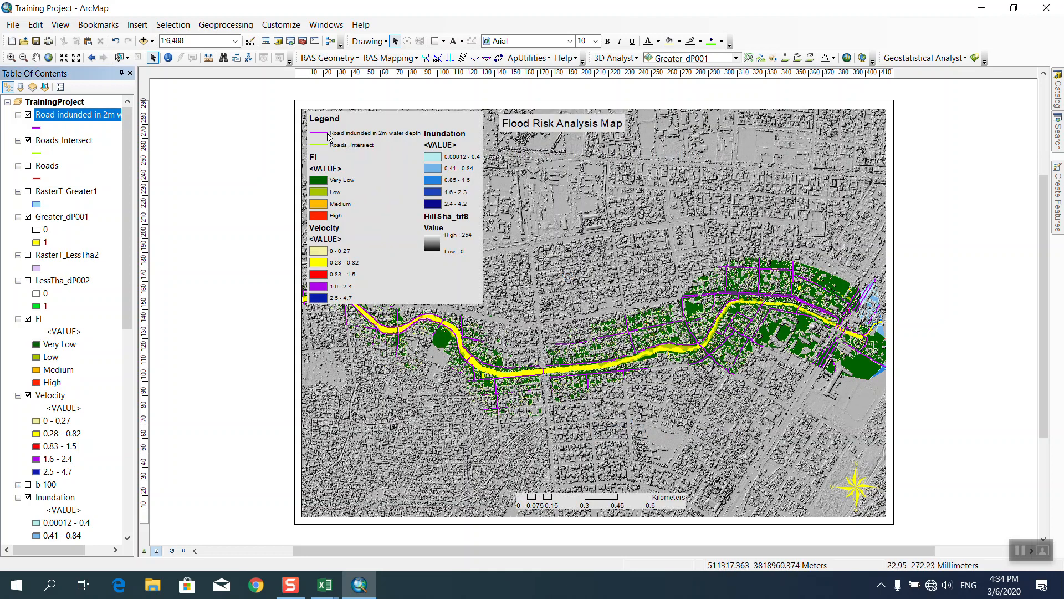
Rename the Roads_Intersect layer to 'Road Inunded in less than 1m water depth'.
right_click(54, 141)
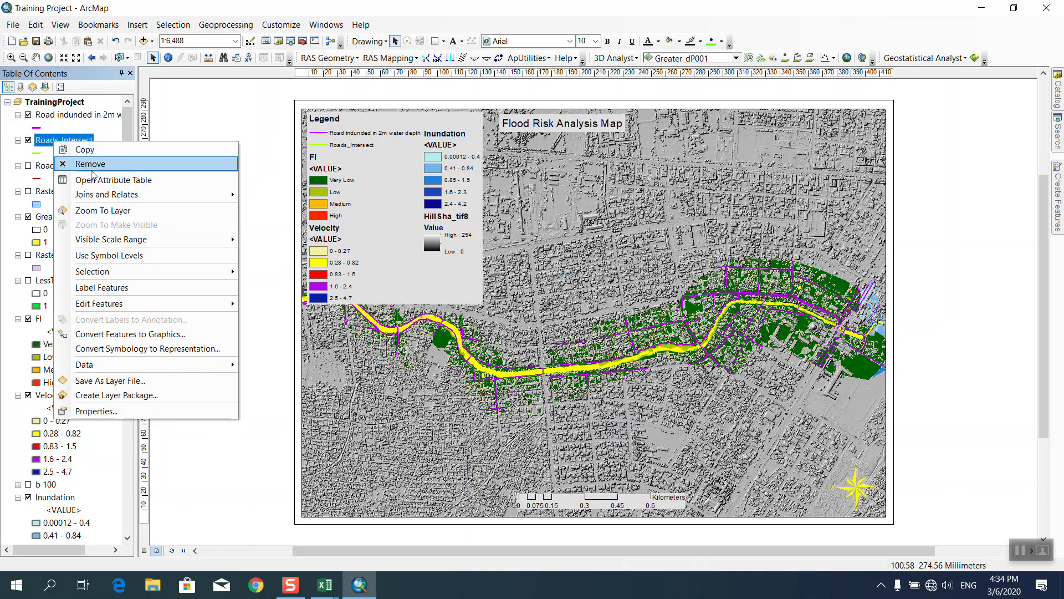
left_click(105, 410)
type("R")
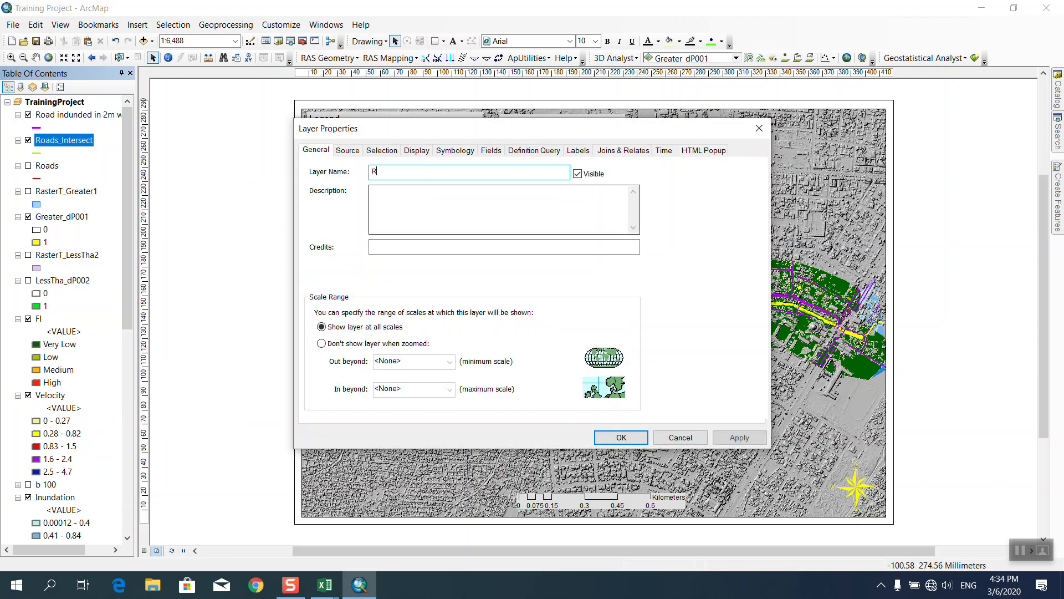
type("oad Inu")
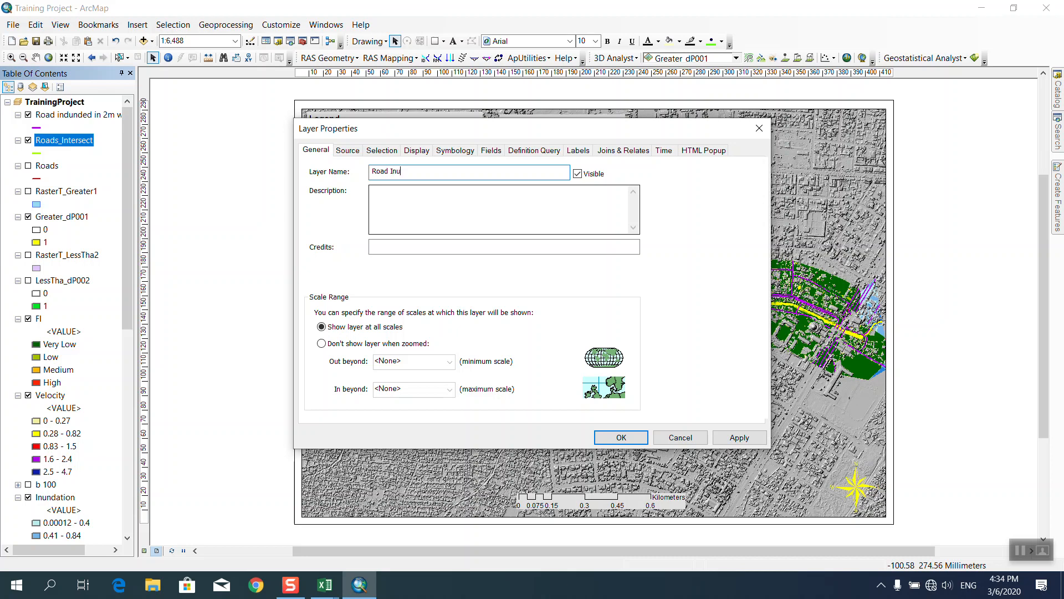
type("ndae")
key("BackSpace")
type("ed by")
key("BackSpace")
key("BackSpace")
key("BackSpace")
key("BackSpace")
type("n less than 1m water depth")
left_click(621, 438)
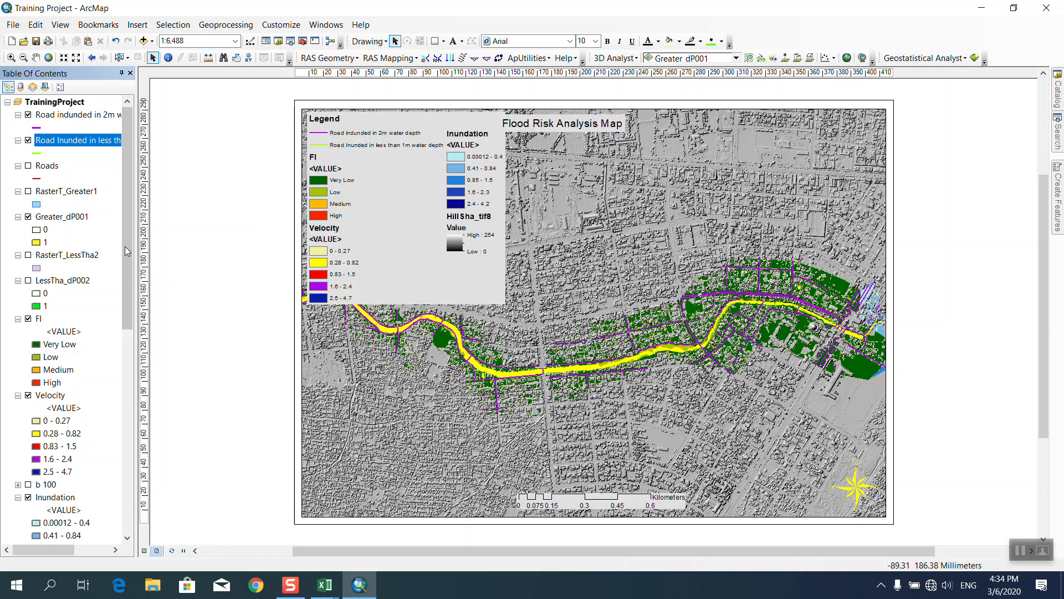
Make the less-than-1m inundated road line symbol red.
left_click(37, 154)
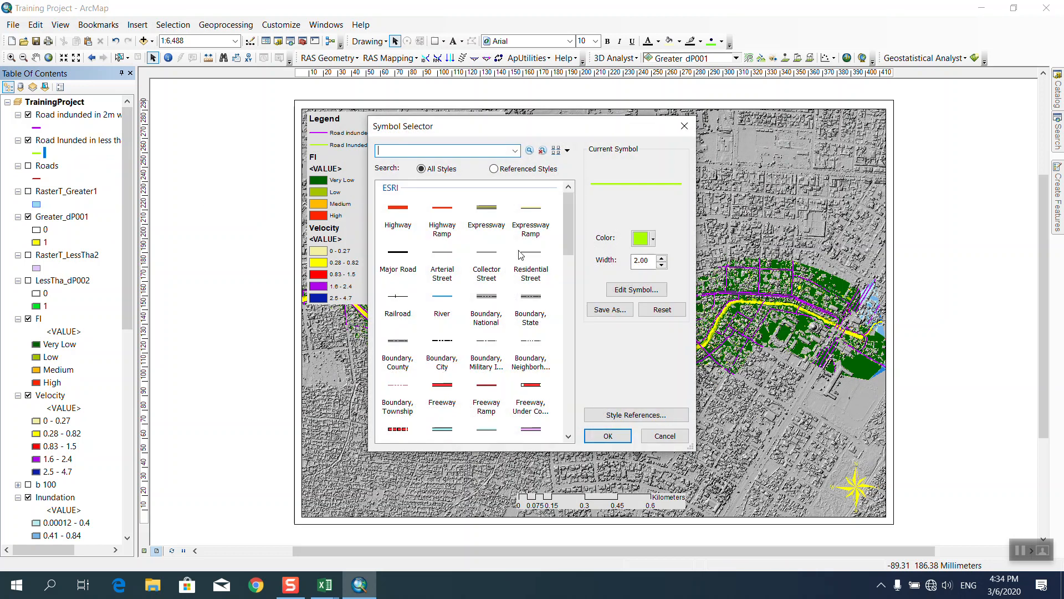
left_click(652, 240)
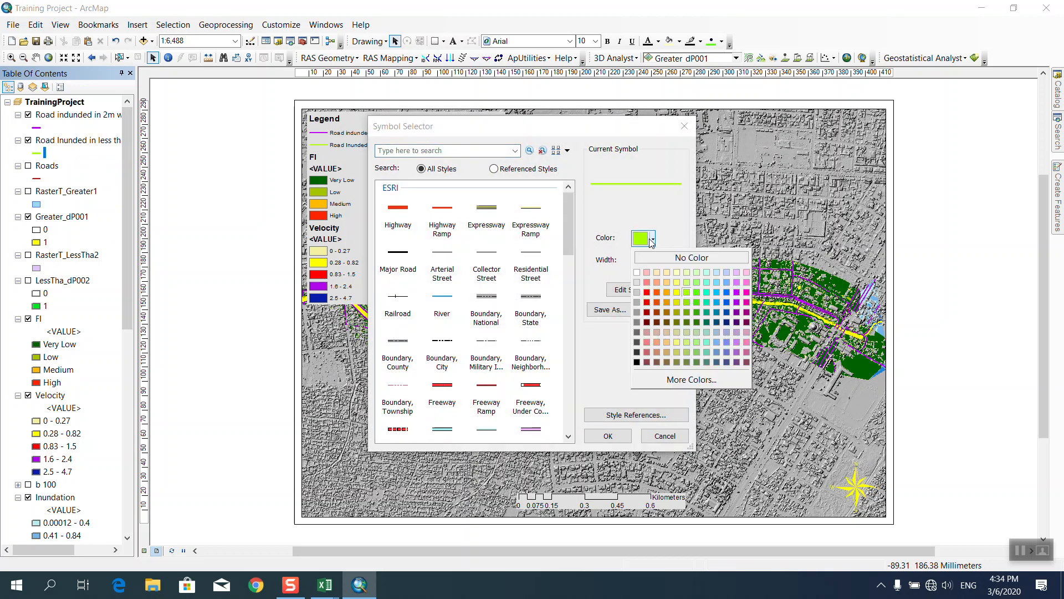
left_click(647, 292)
left_click(608, 437)
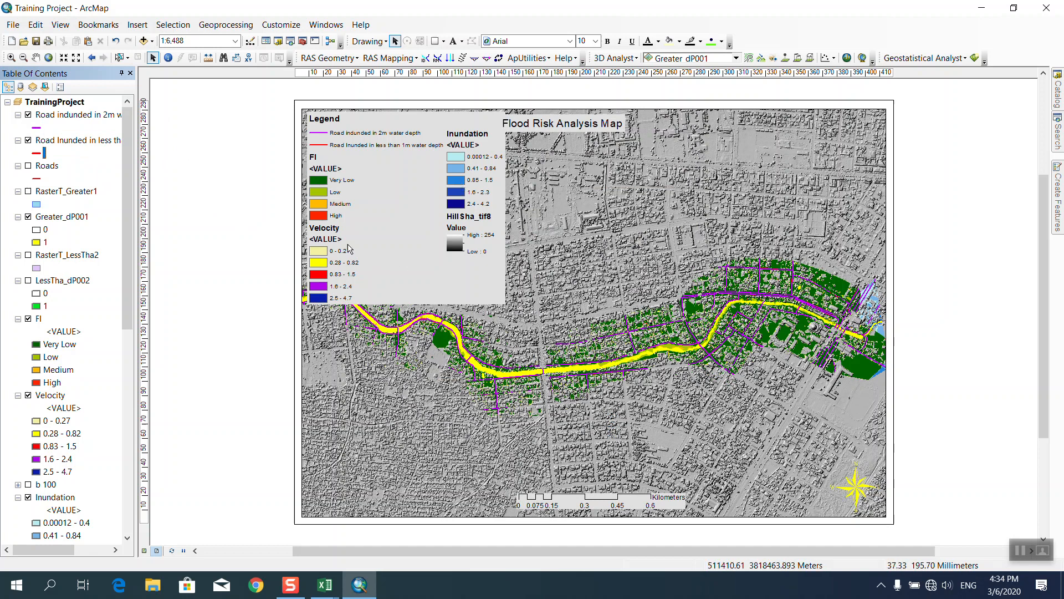
Give the legend's line entries a zigzag line patch.
double_click(336, 145)
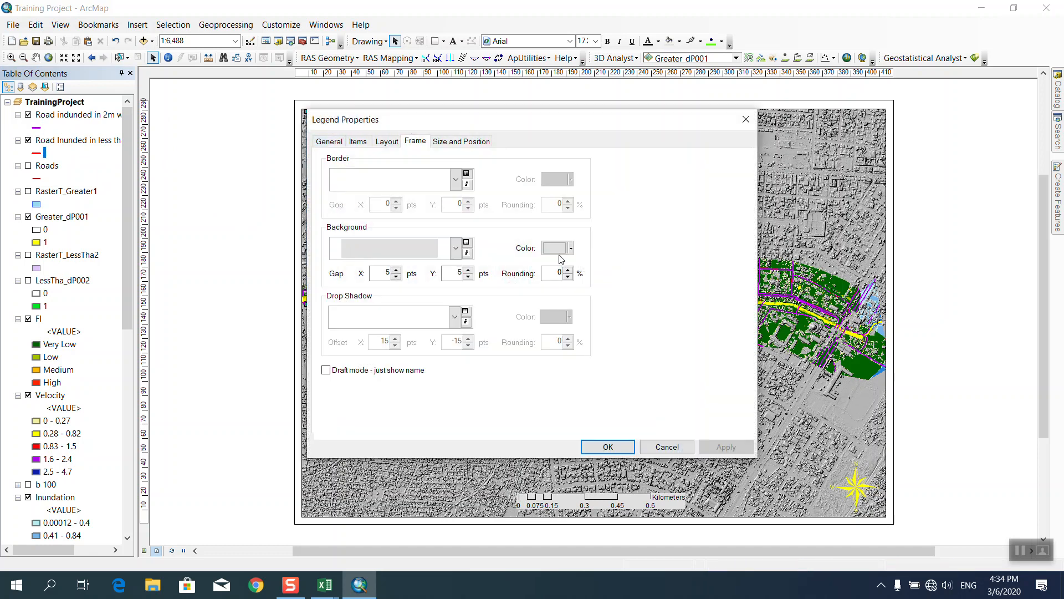
left_click(390, 142)
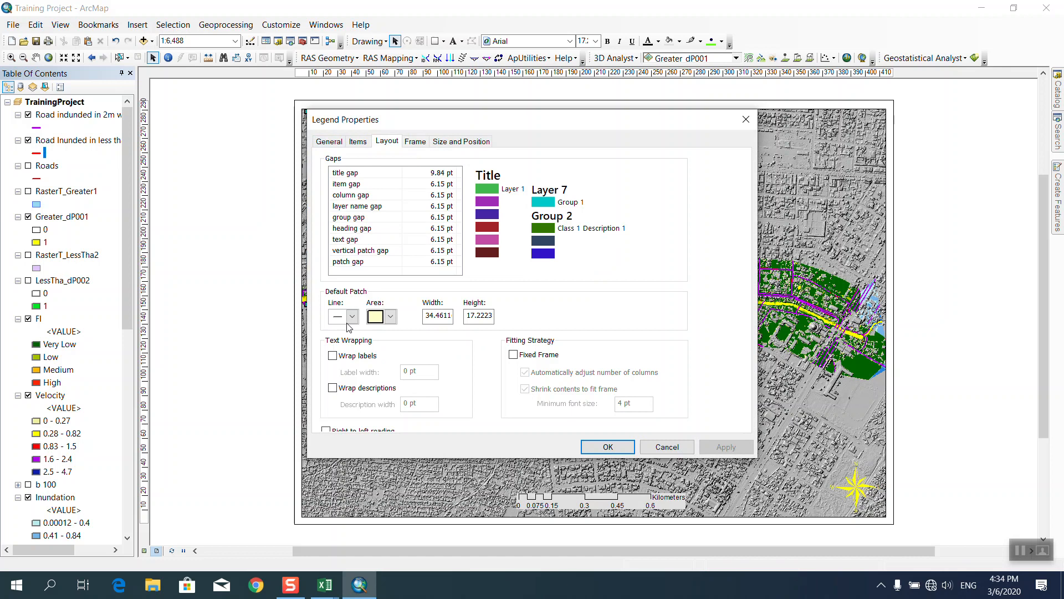
left_click(352, 317)
left_click(345, 369)
left_click(608, 447)
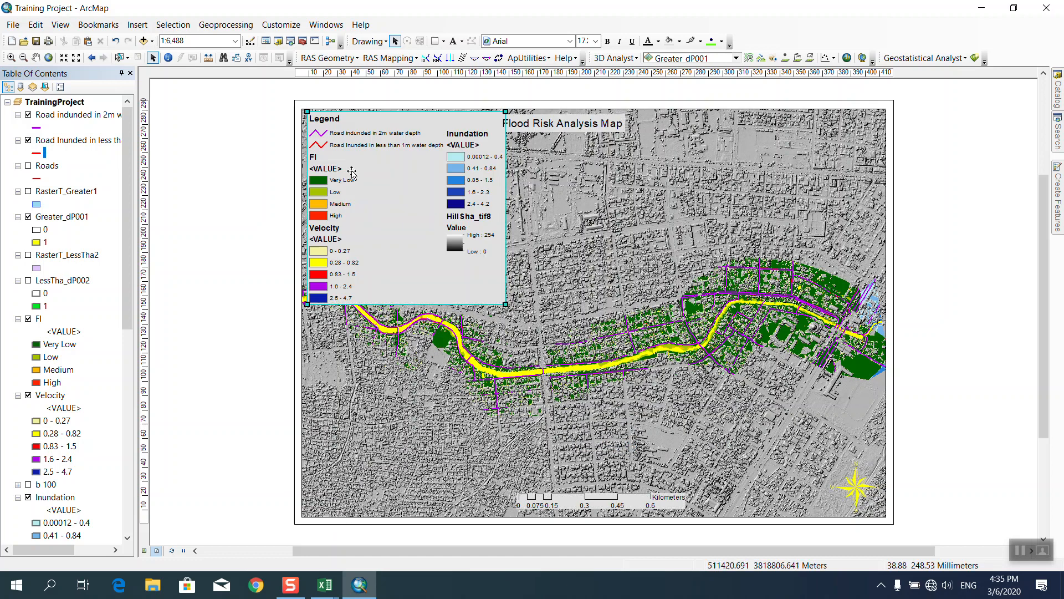
Shift the Flood Risk Analysis Map title slightly to the right.
left_click(198, 230)
left_click(548, 128)
left_click_drag(548, 128, 573, 125)
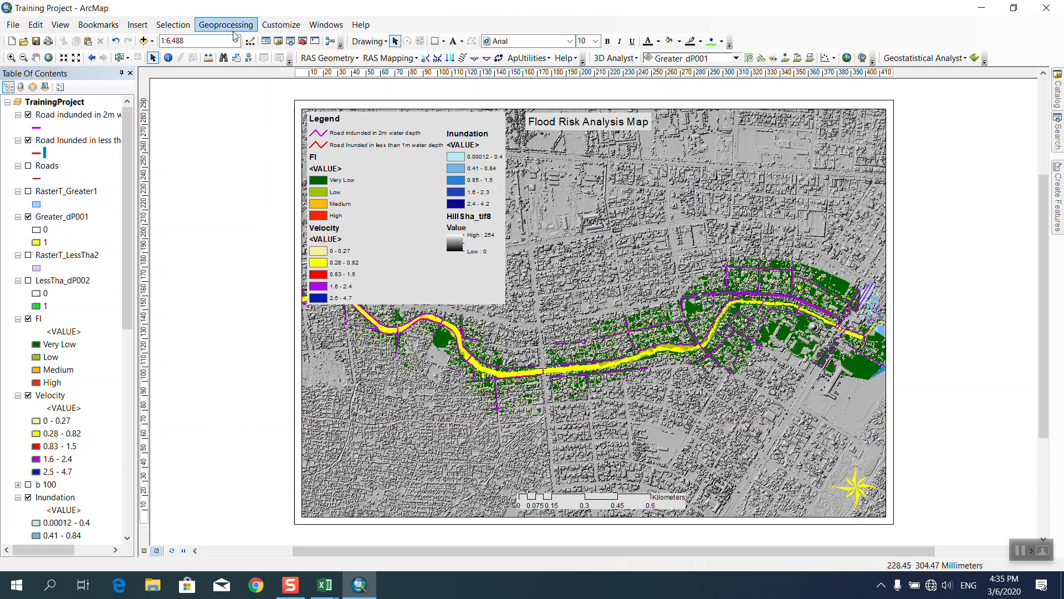
Insert a New Data Frame and drag it to the upper right of the page.
left_click(141, 26)
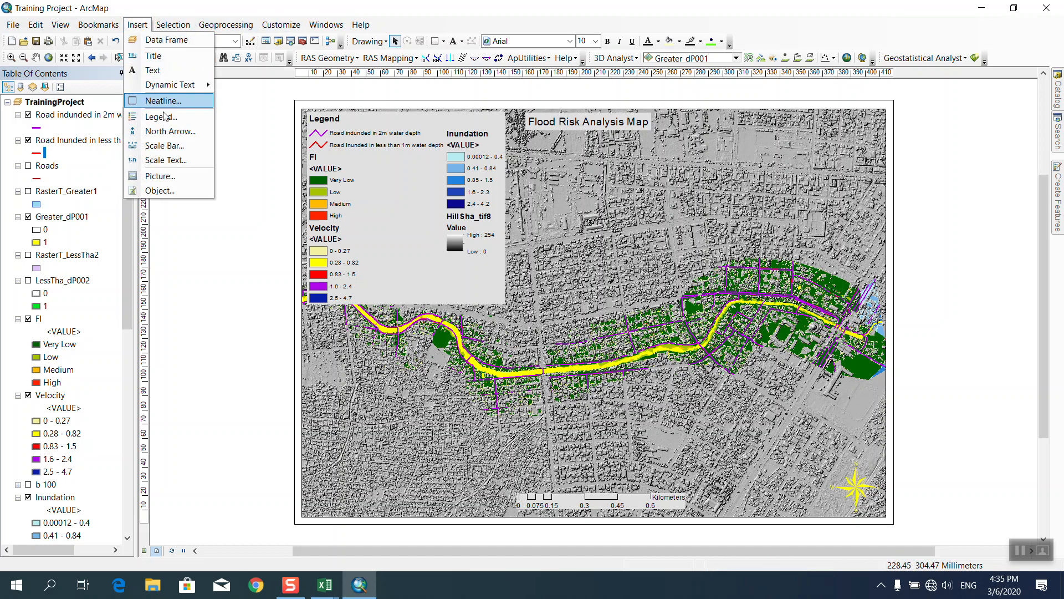
left_click(154, 44)
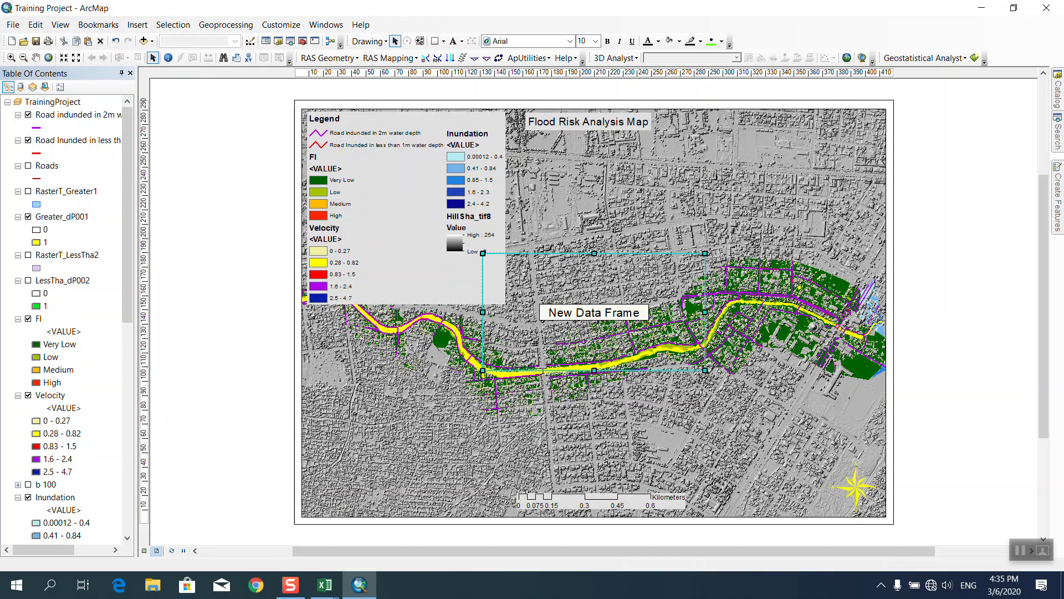
scroll(69, 345, "down", 10)
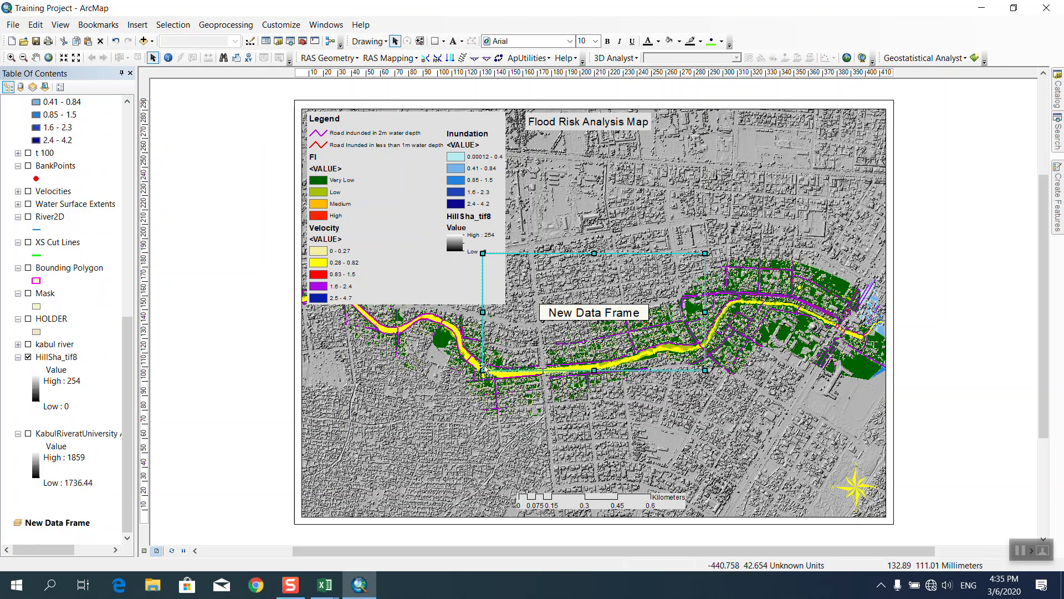
left_click_drag(632, 299, 660, 230)
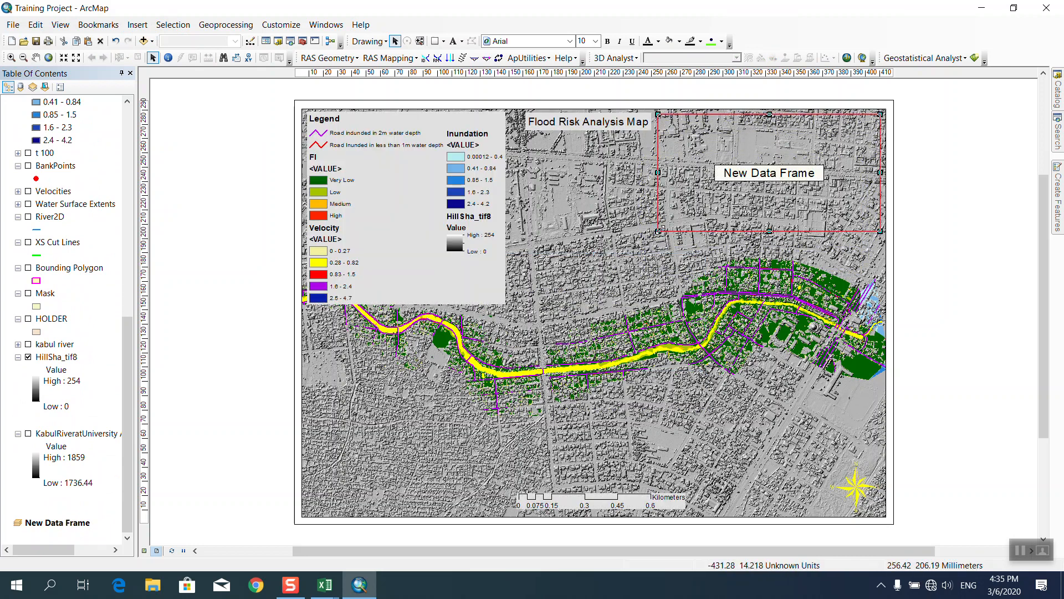
left_click(937, 264)
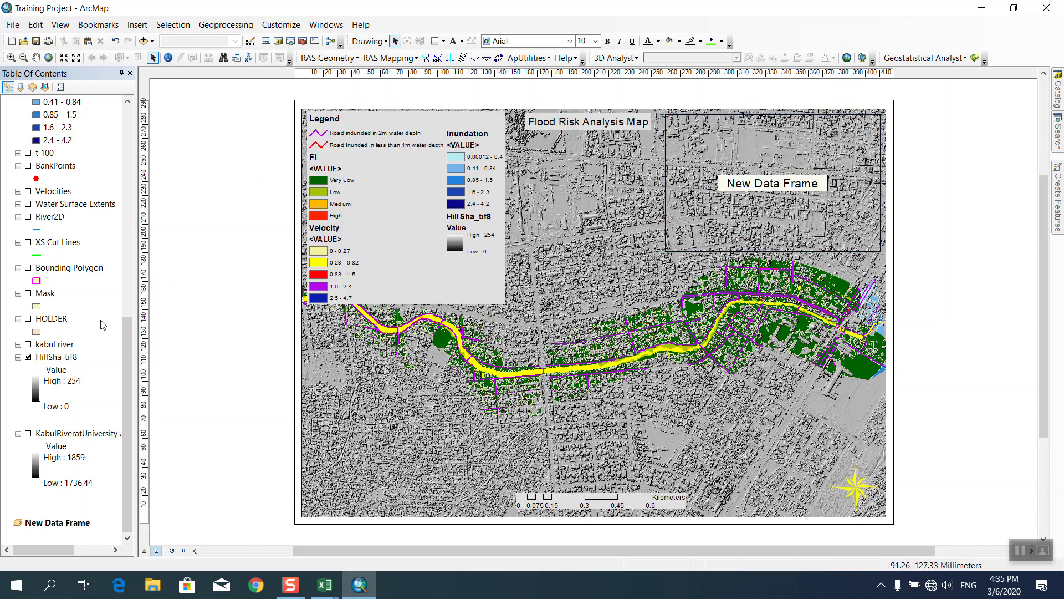
scroll(107, 334, "up", 8)
Select the two inundated-road layers, Greater_dP001 and Velocity, hiding Greater_dP001 on the map.
scroll(107, 335, "up", 4)
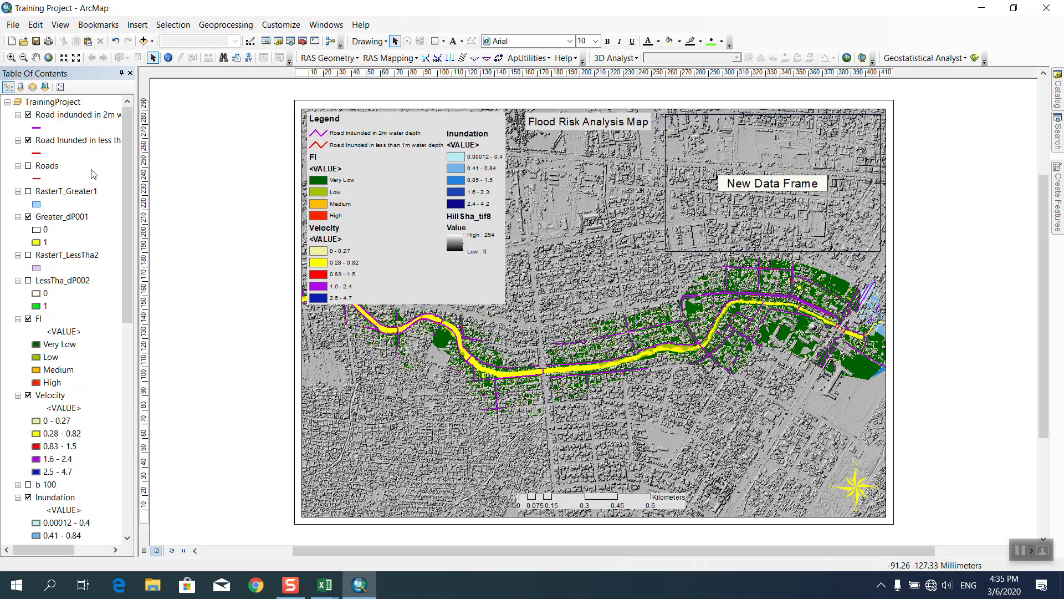
left_click(65, 115)
left_click(67, 140, "ctrl")
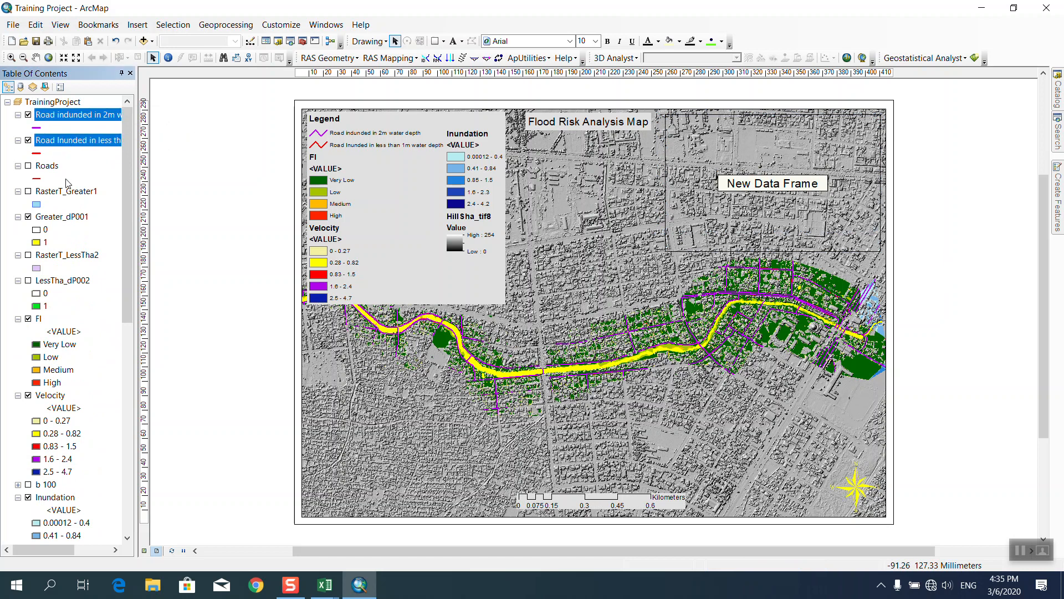
left_click(66, 193, "ctrl")
left_click(63, 195, "ctrl")
left_click(62, 216, "ctrl")
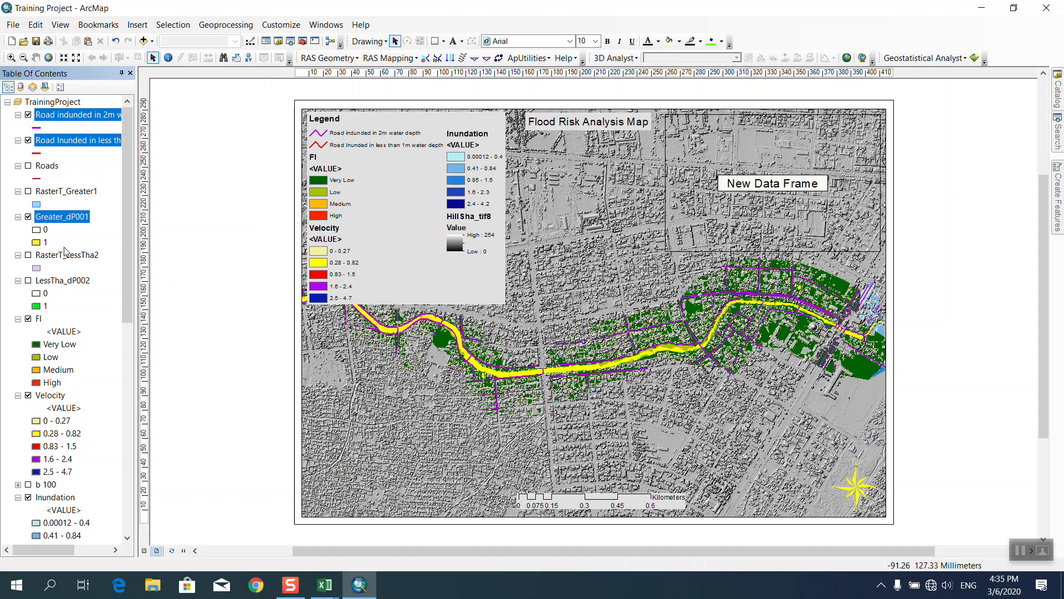
left_click(28, 217)
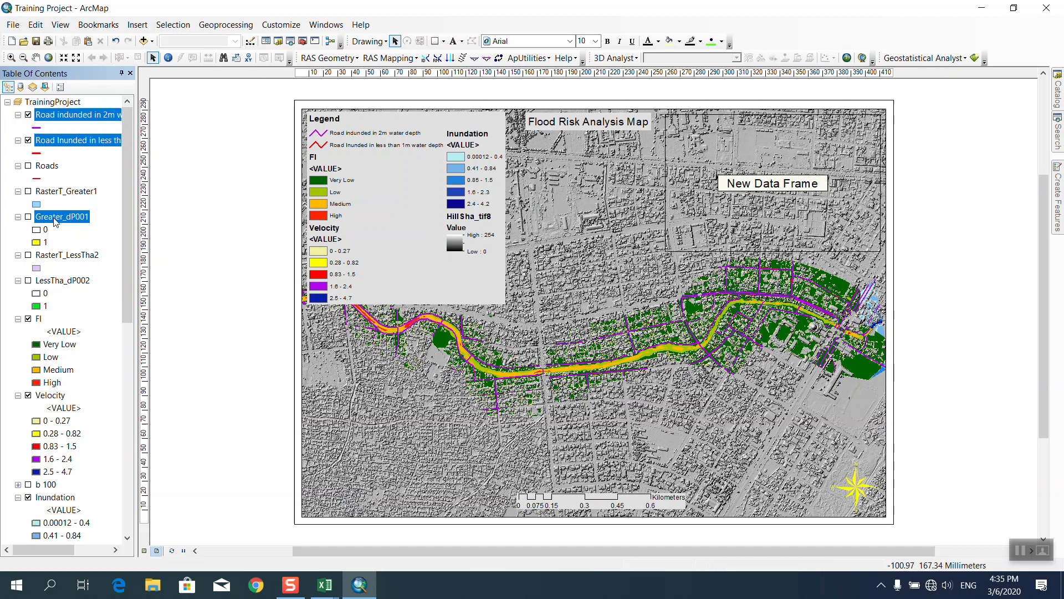
scroll(62, 320, "down", 1)
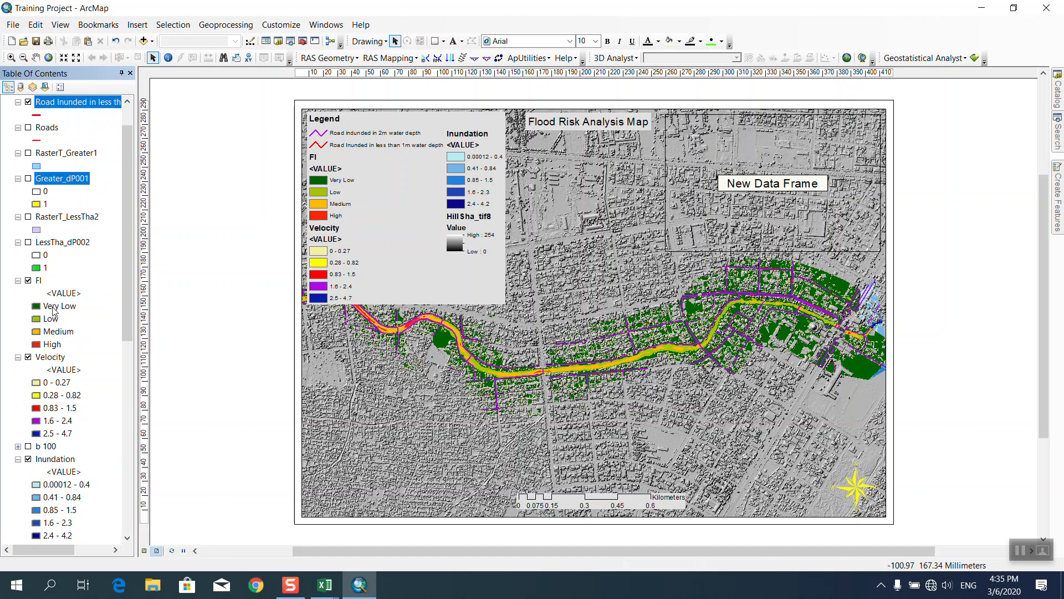
left_click(50, 359)
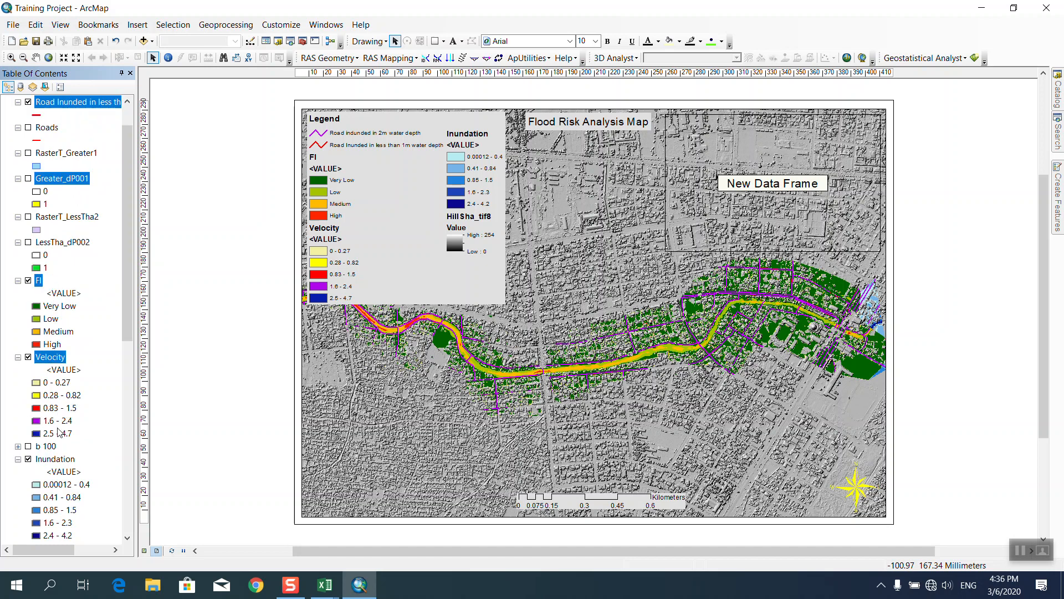
scroll(89, 358, "down", 10)
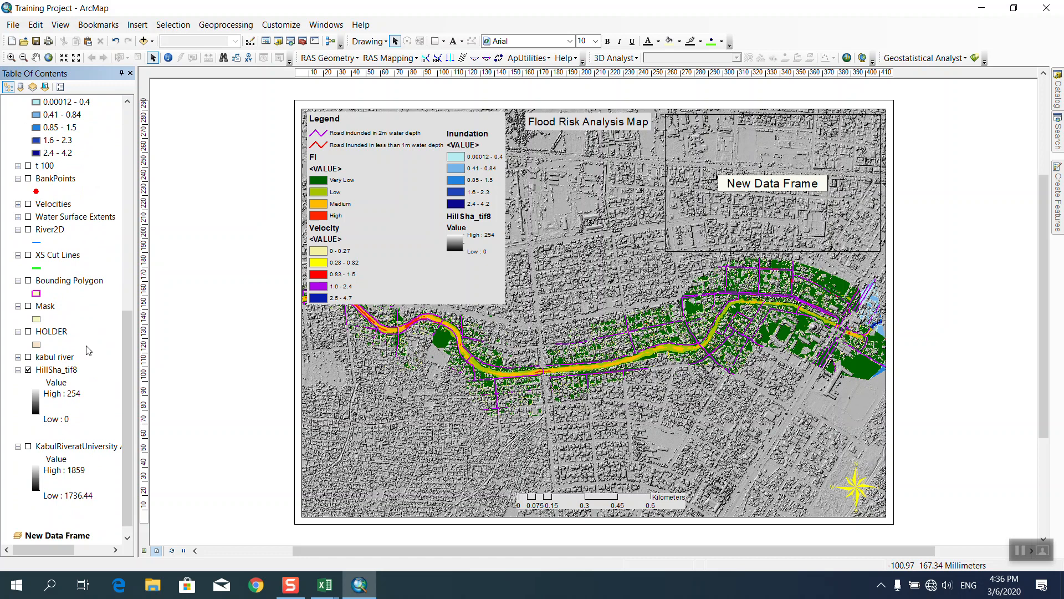
scroll(84, 295, "up", 11)
scroll(84, 295, "down", 11)
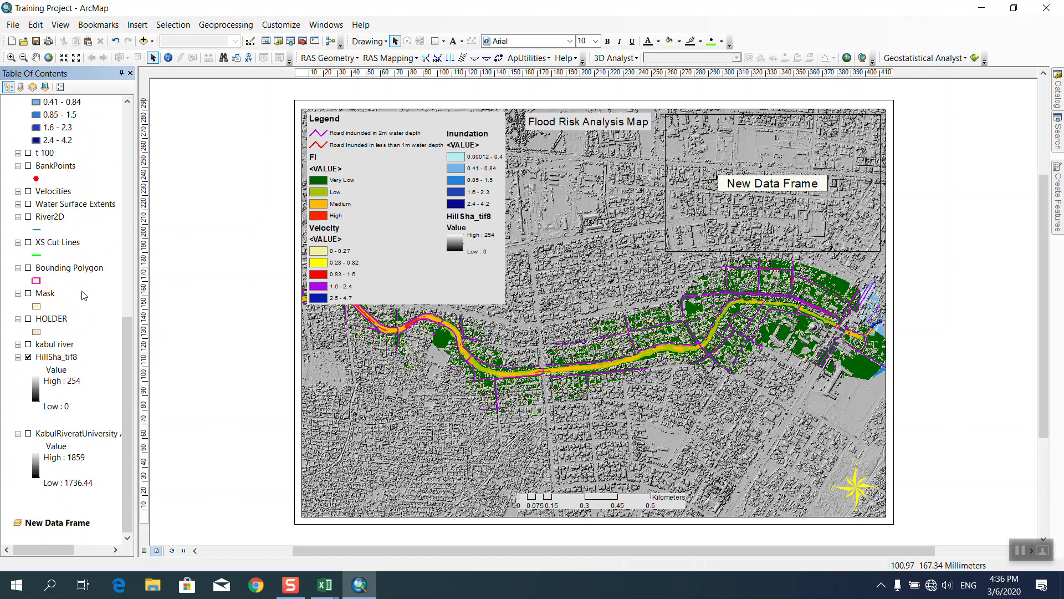
Copy the selected layers and paste them into the New Data Frame.
right_click(55, 356)
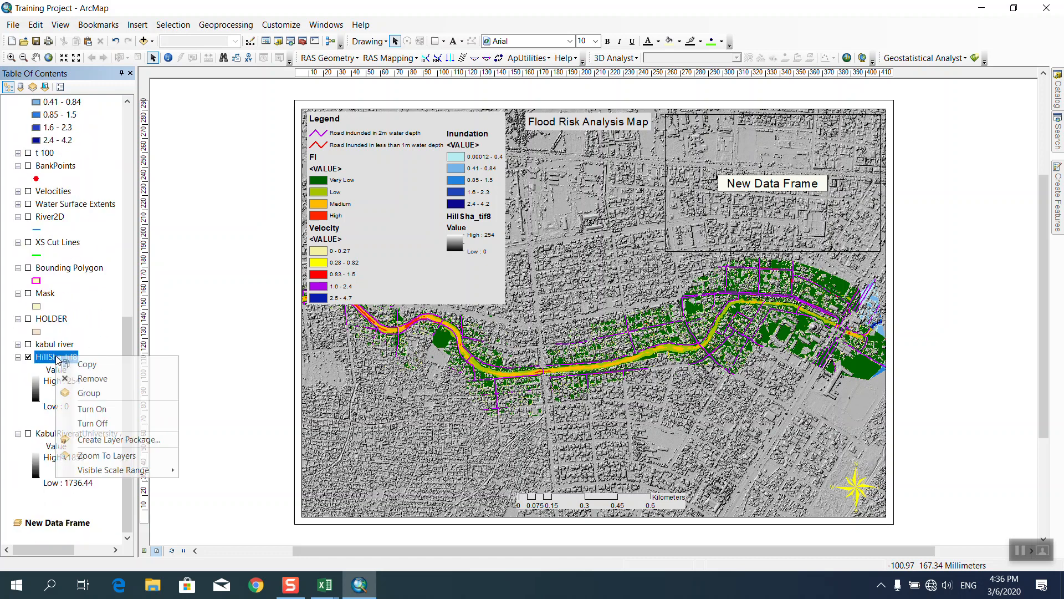
left_click(85, 369)
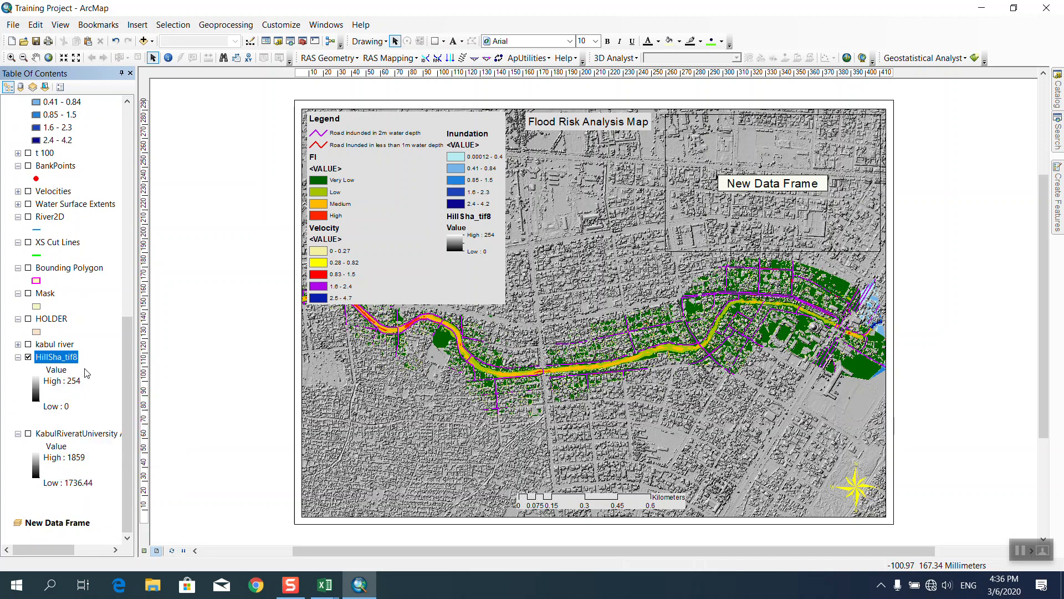
right_click(69, 526)
left_click(112, 301)
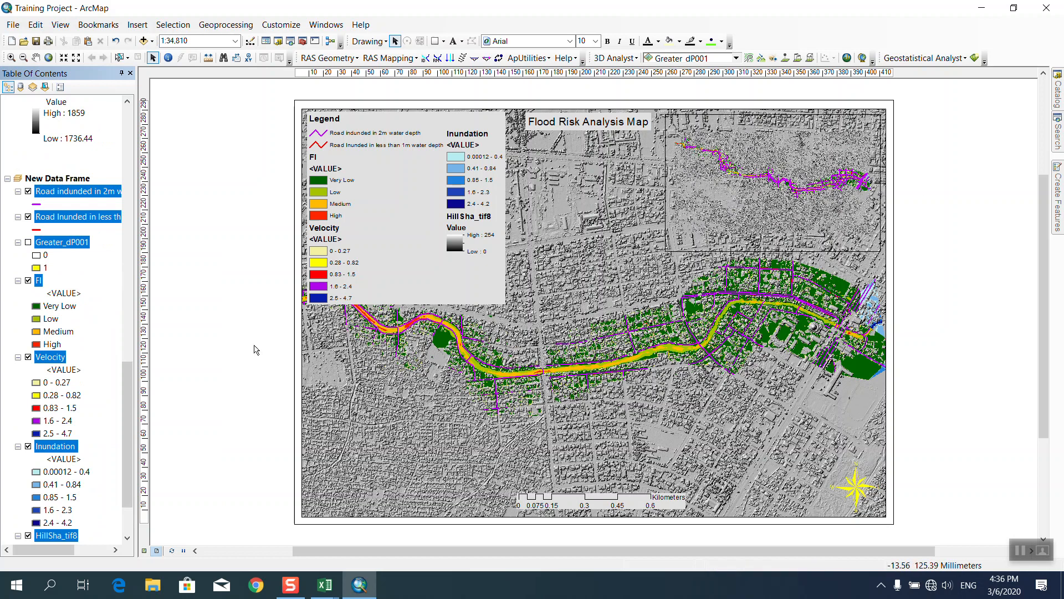
scroll(122, 362, "down", 2)
left_click(50, 280)
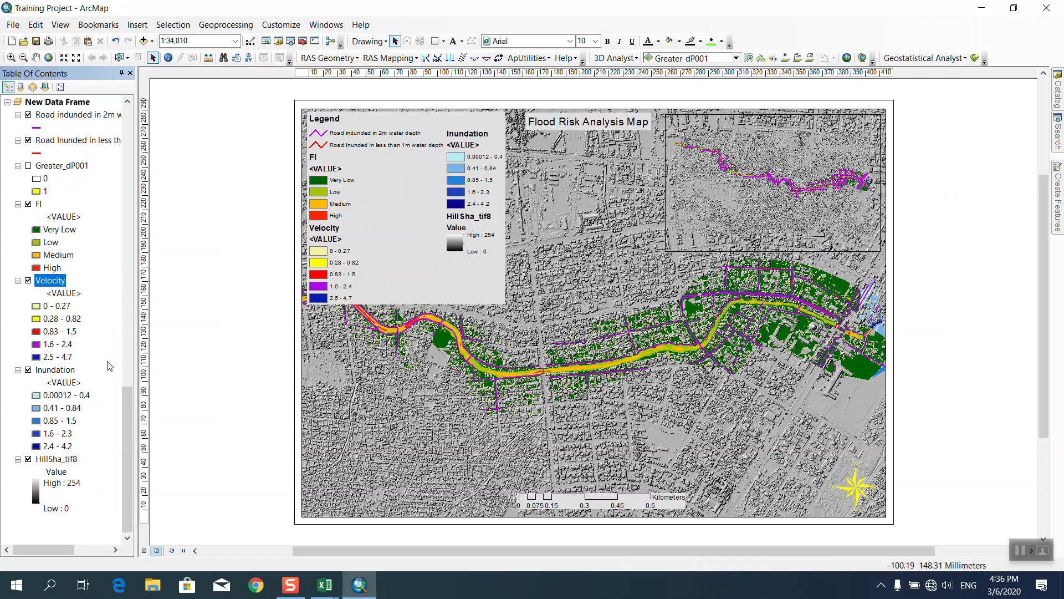
scroll(69, 224, "up", 6)
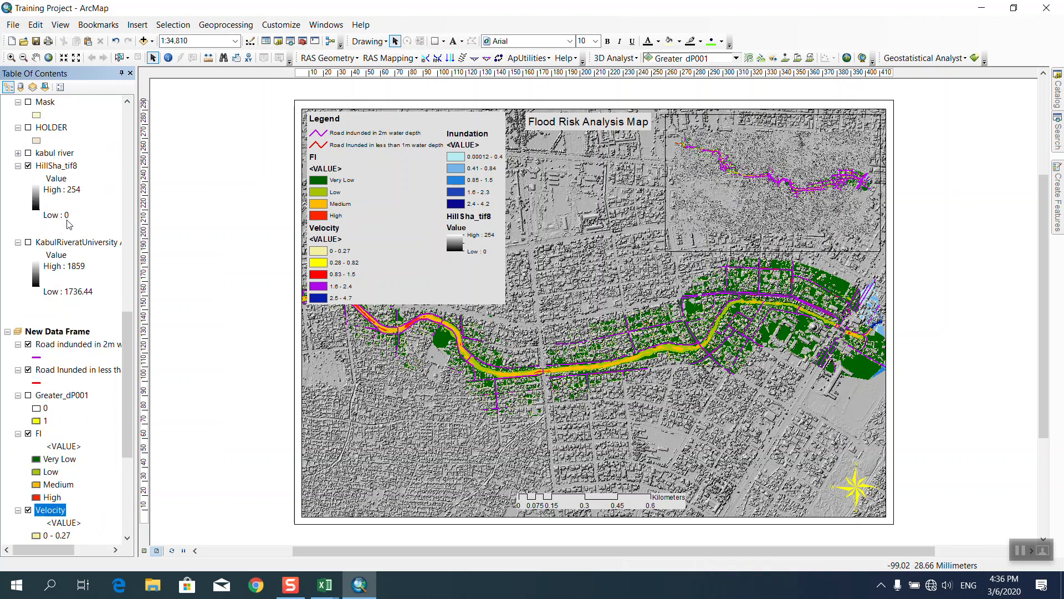
Activate the New Data Frame and zoom its Data View onto the river's western reach.
right_click(62, 341)
right_click(58, 333)
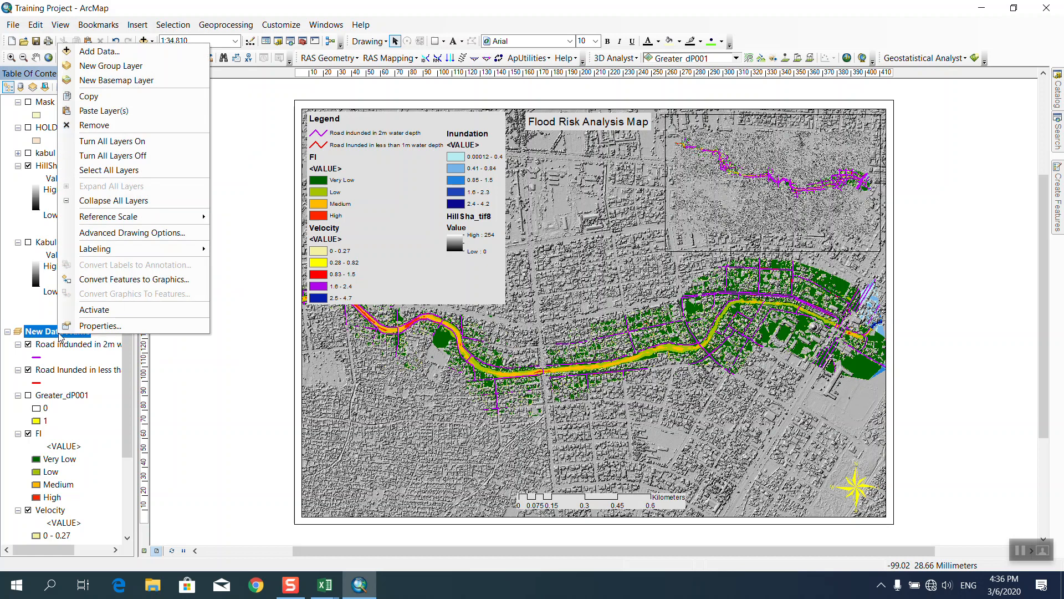
left_click(107, 311)
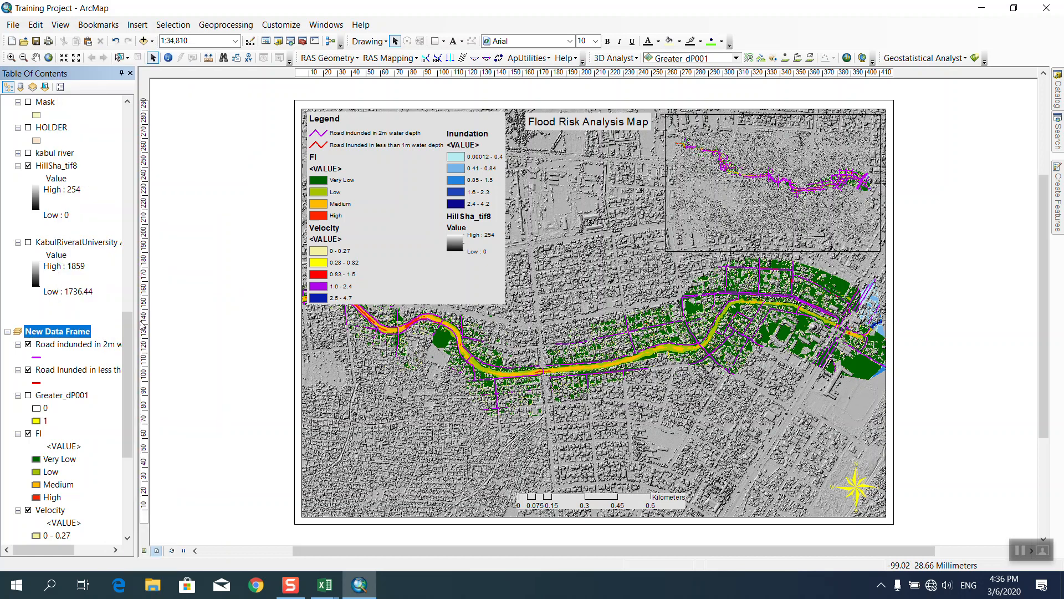
left_click(145, 551)
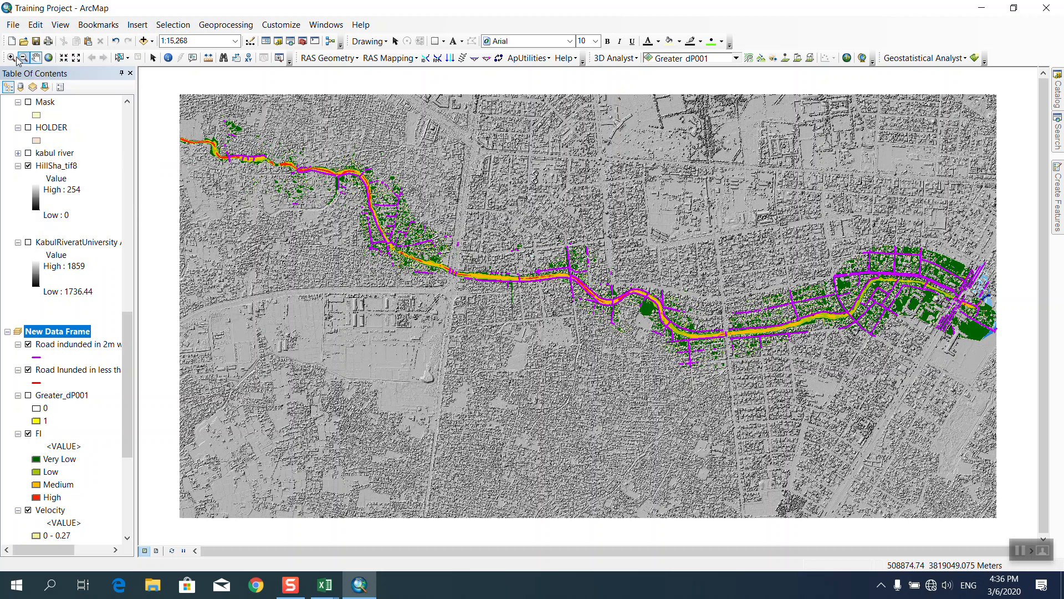
left_click_drag(324, 145, 469, 287)
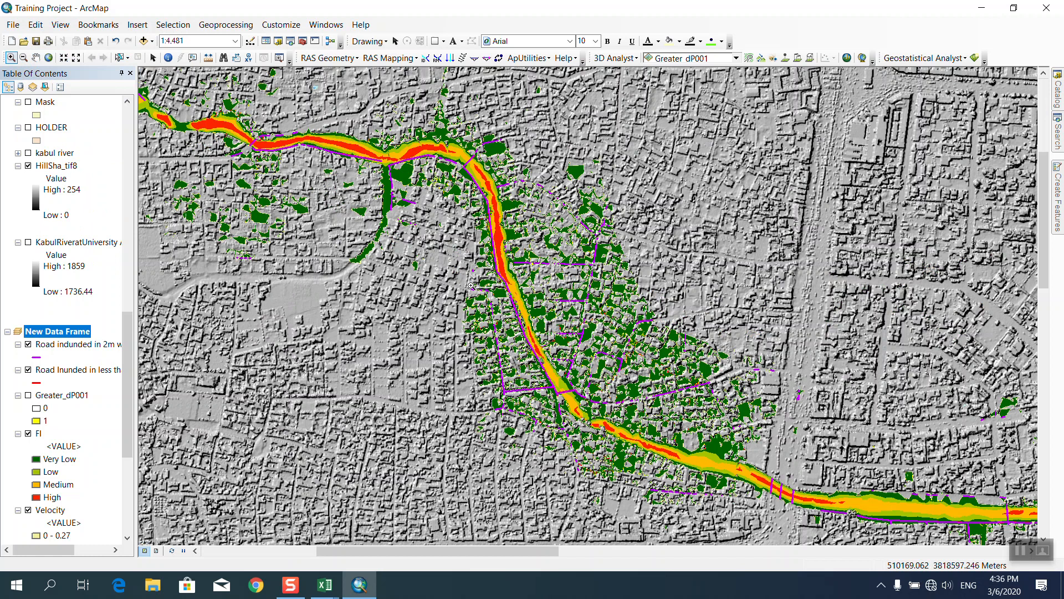
left_click(156, 551)
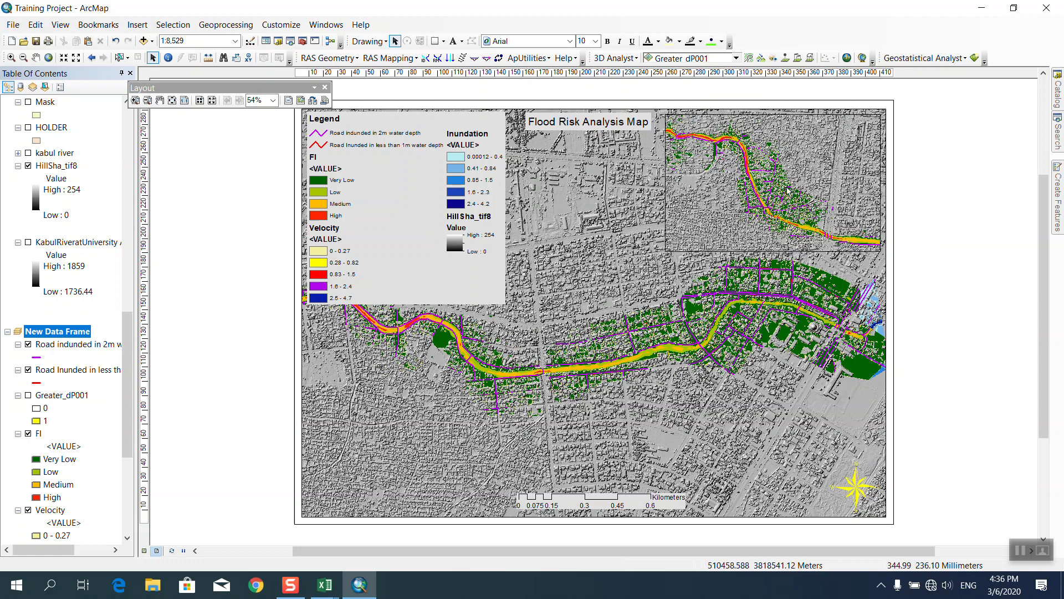
Zoom the inset closer onto the river's upper bend and check it in Layout View.
left_click(145, 551)
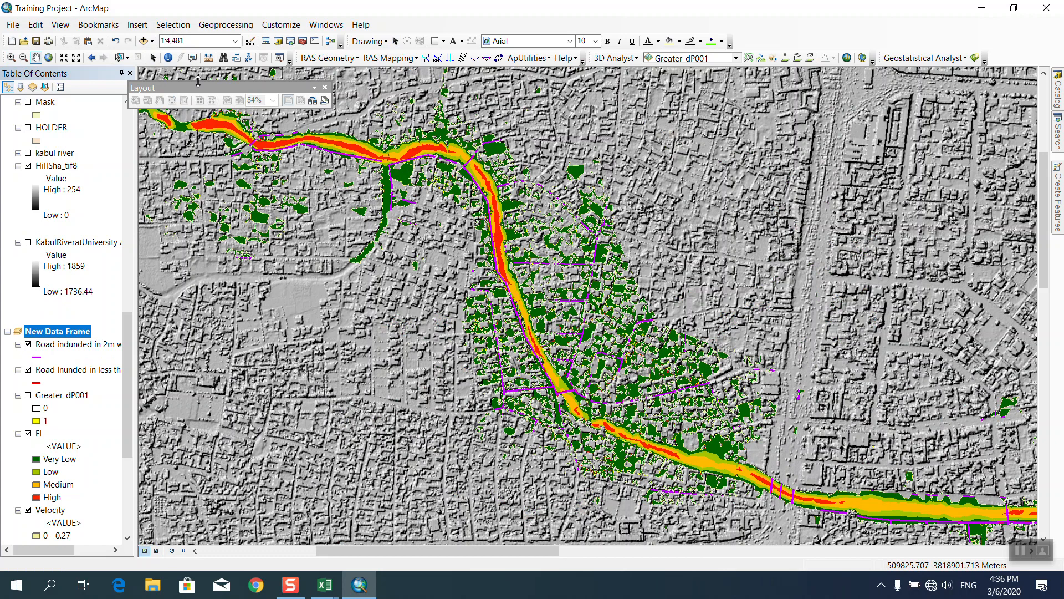
left_click(11, 57)
left_click(325, 87)
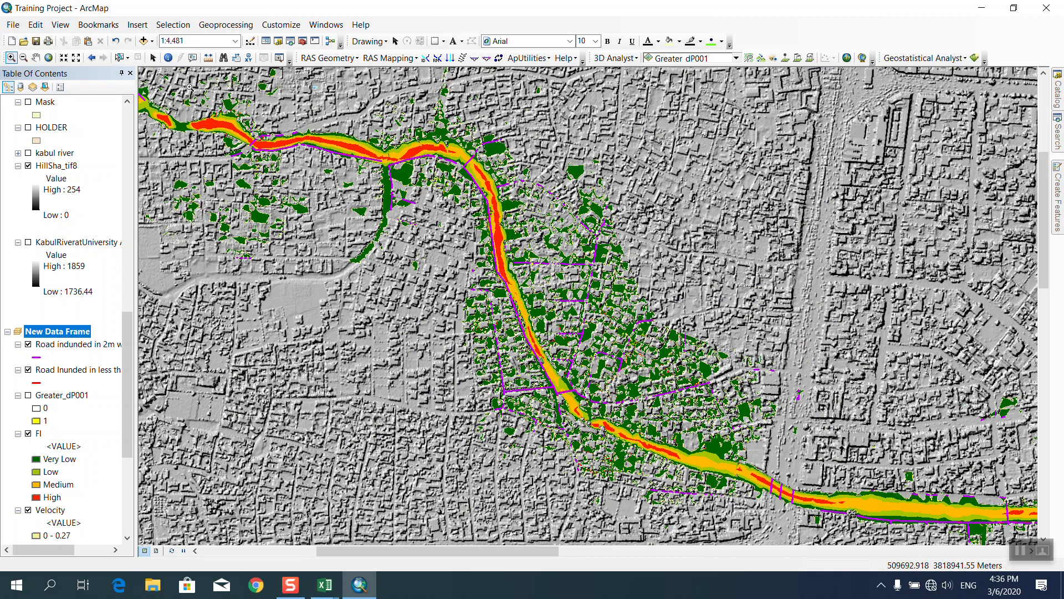
left_click_drag(577, 331, 654, 406)
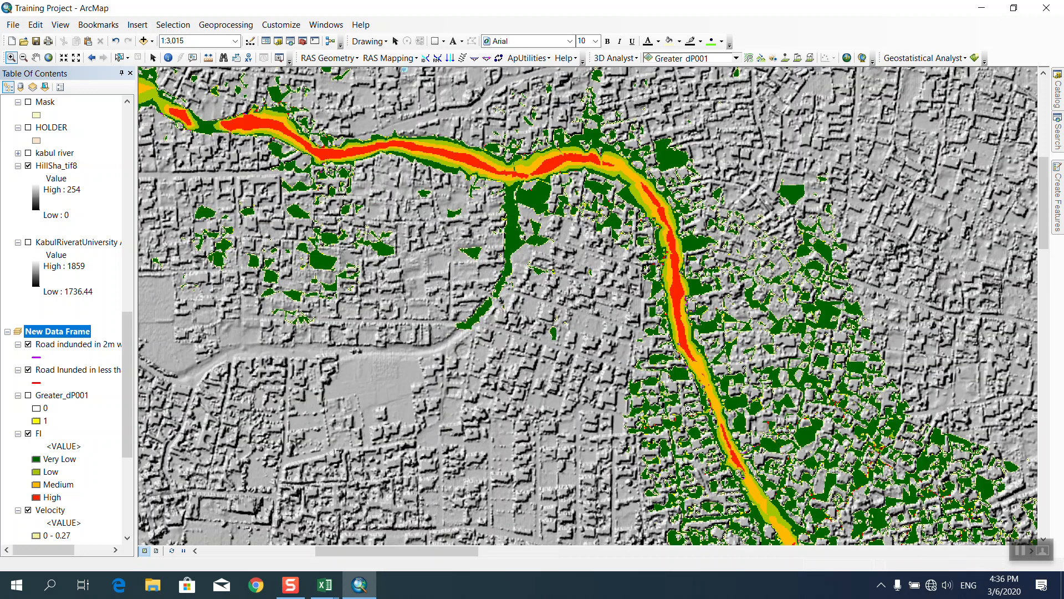
left_click(158, 551)
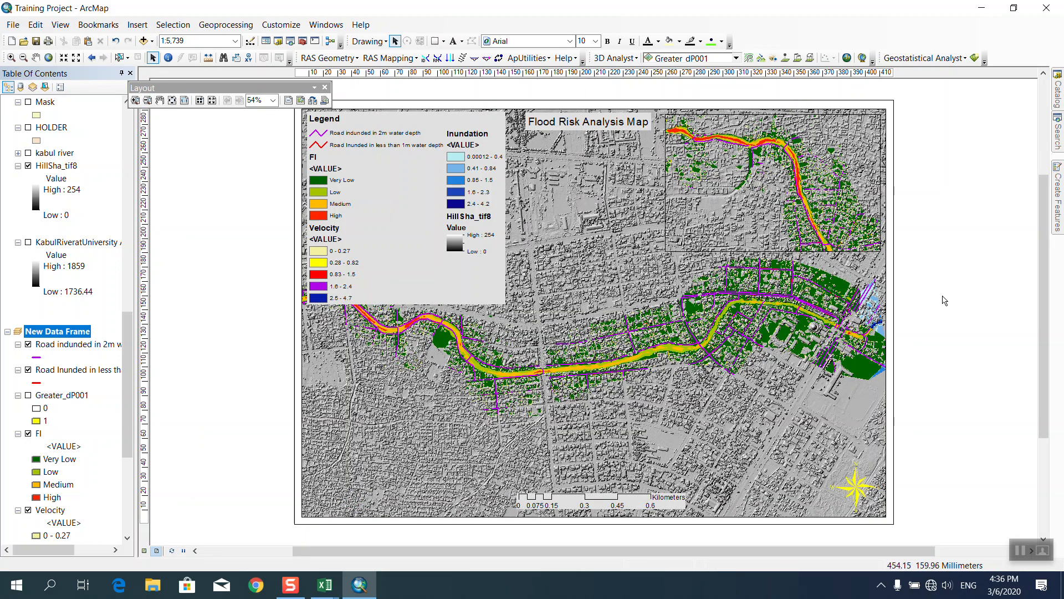
Drag the legend to the lower-left corner of the layout and resize it smaller.
left_click(389, 302)
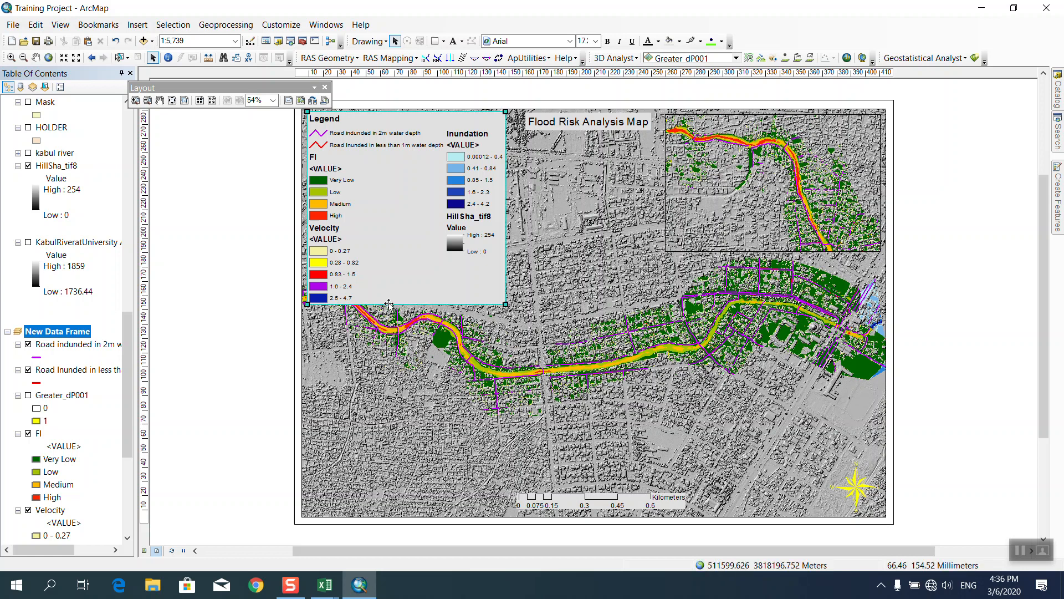
left_click_drag(383, 304, 380, 510)
left_click_drag(501, 317, 459, 356)
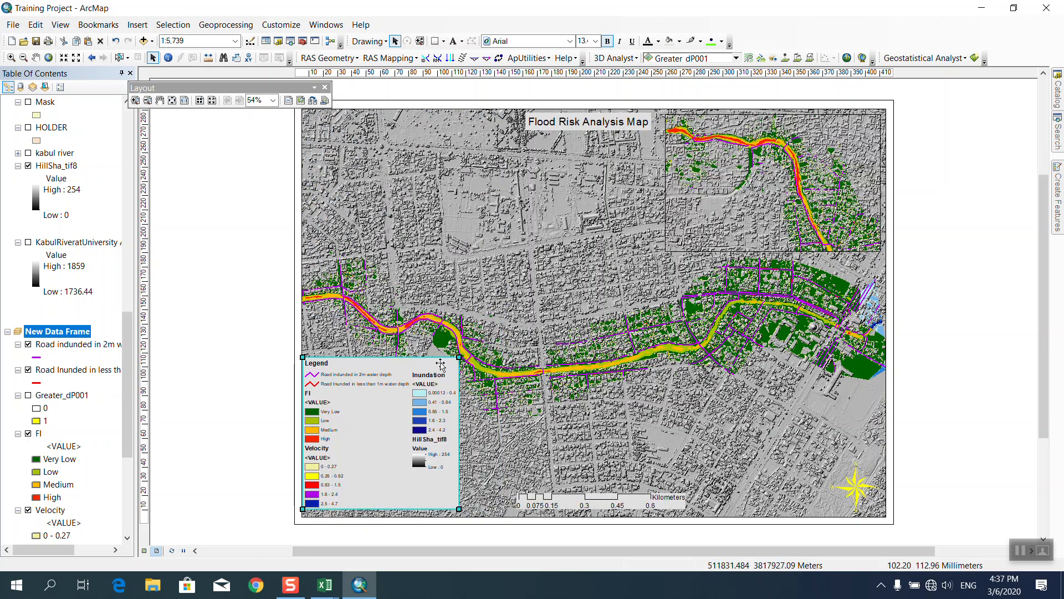
left_click(409, 520)
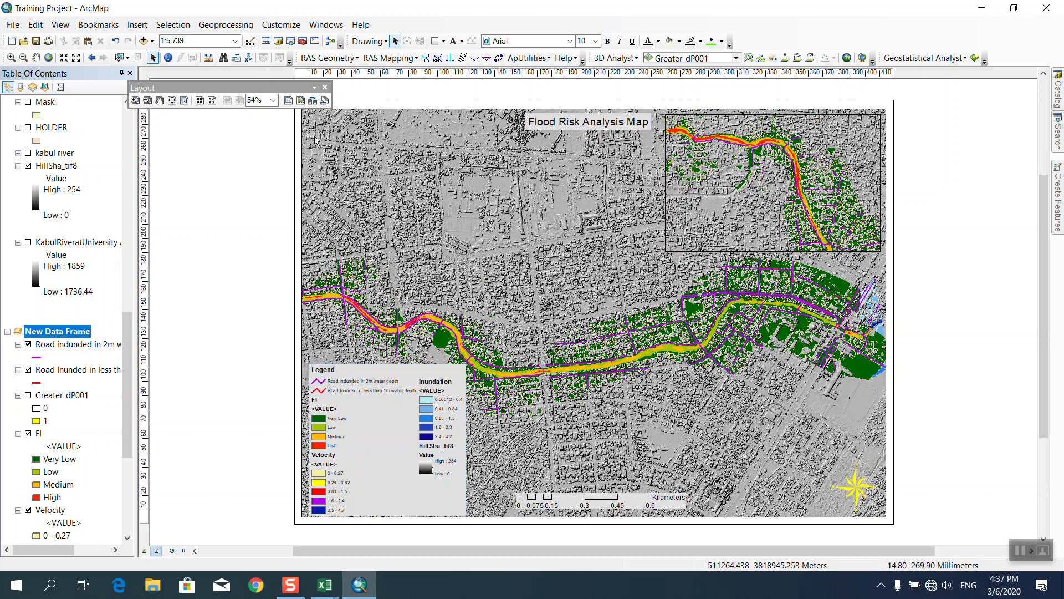
left_click(326, 89)
left_click(444, 41)
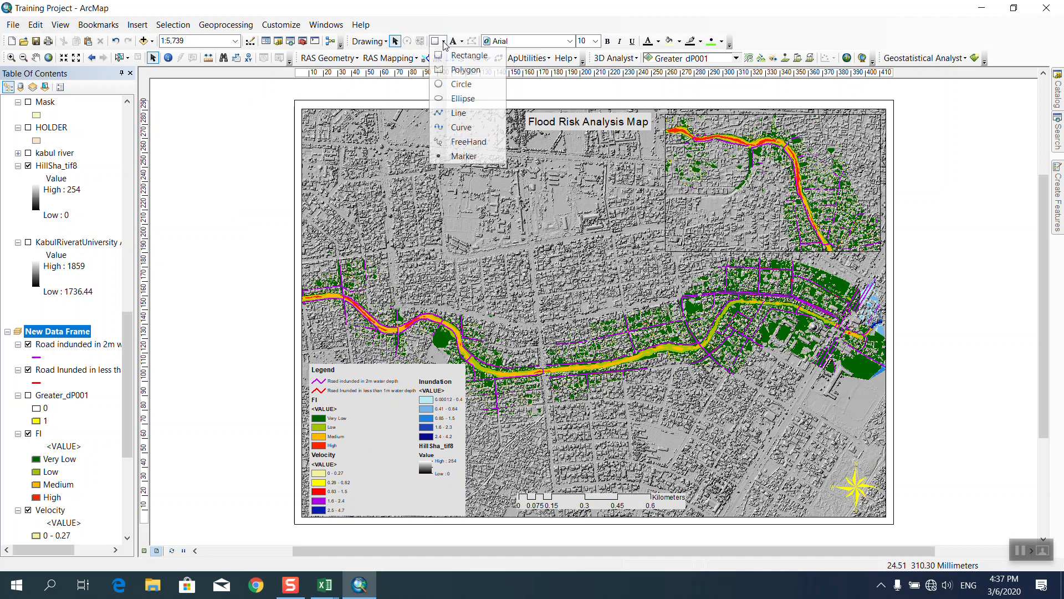
Draw a circle around the river's western end with no fill and a black width-2 outline.
left_click(453, 84)
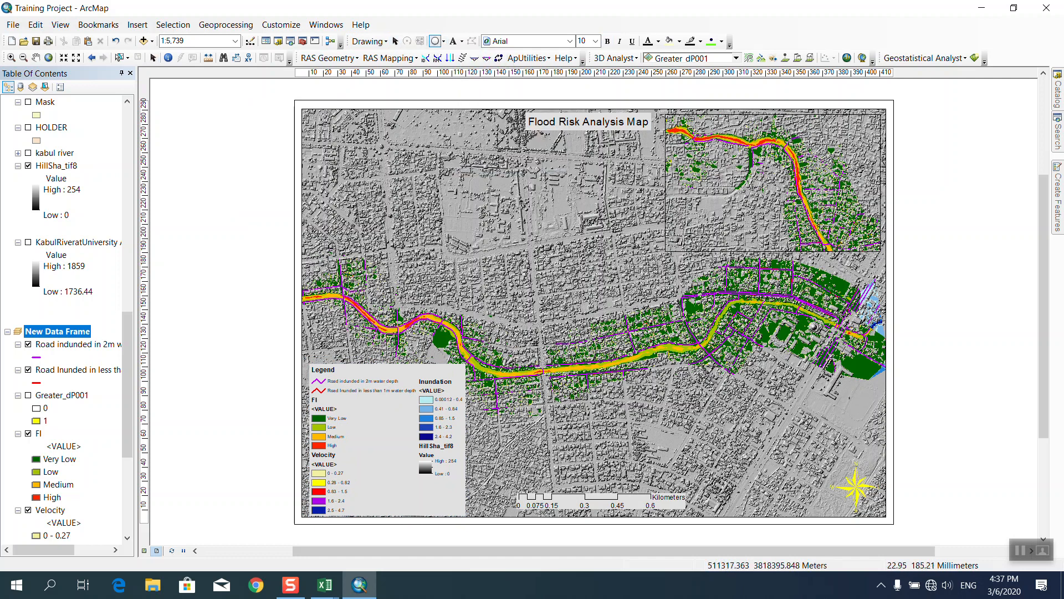
mouse_move(316, 244)
left_mouse_down()
mouse_move(372, 299)
mouse_move(356, 283)
mouse_move(359, 305)
mouse_move(396, 350)
left_mouse_up()
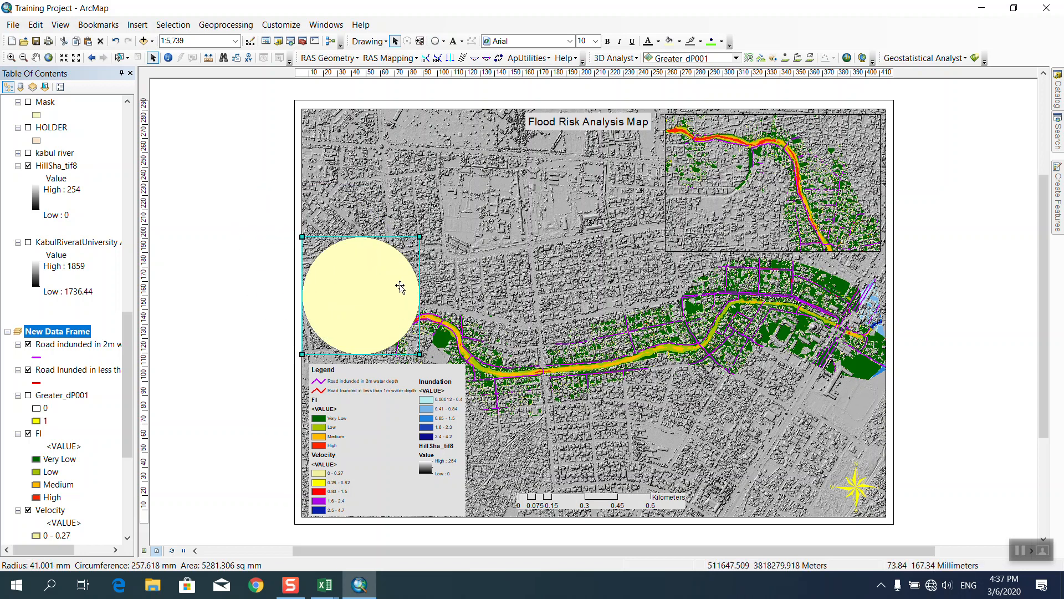
double_click(400, 288)
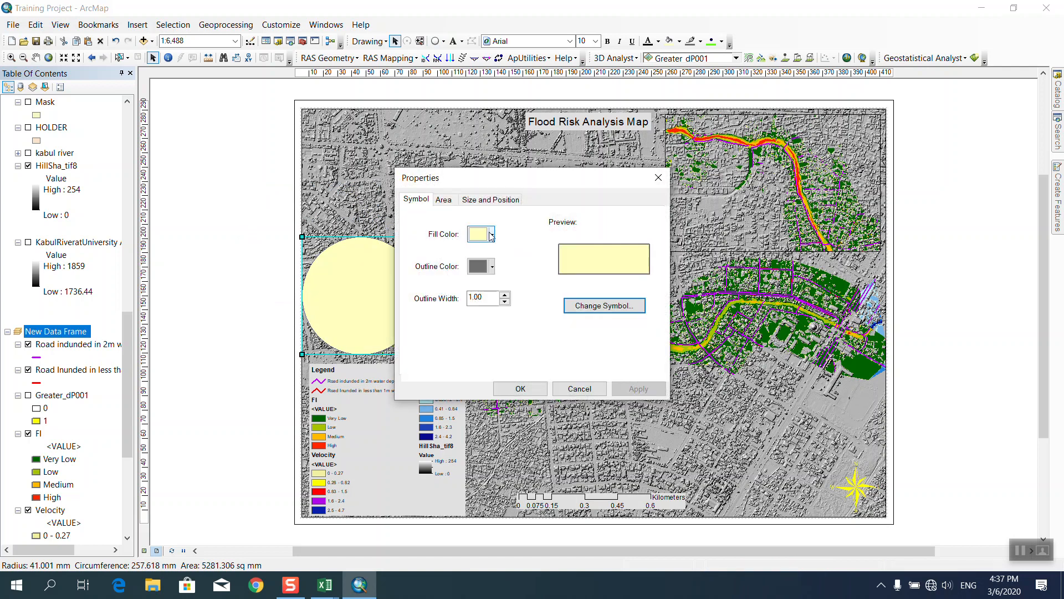
left_click(490, 236)
left_click(488, 254)
left_click(505, 295)
left_click(492, 267)
left_click(474, 393)
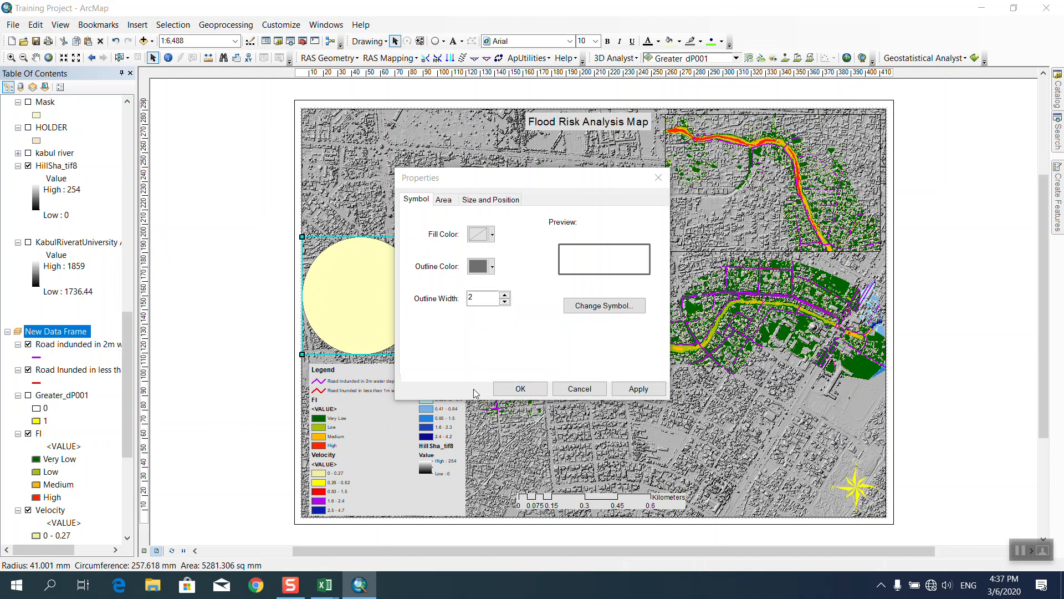
left_click(535, 388)
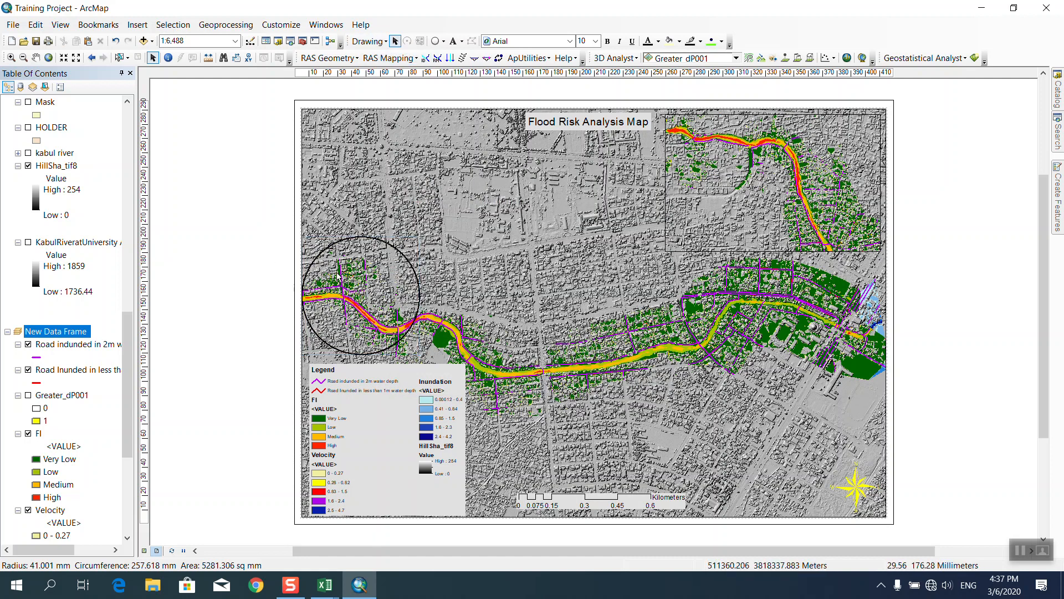
left_click(367, 41)
left_click(435, 41)
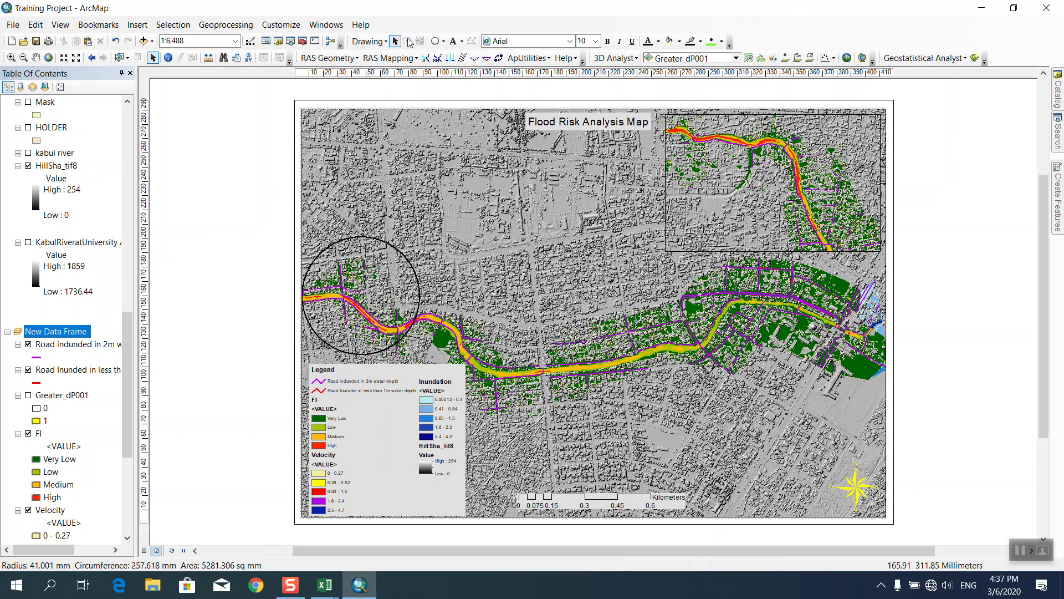
Measure a straight line across the layout map toward the inset.
left_click(444, 41)
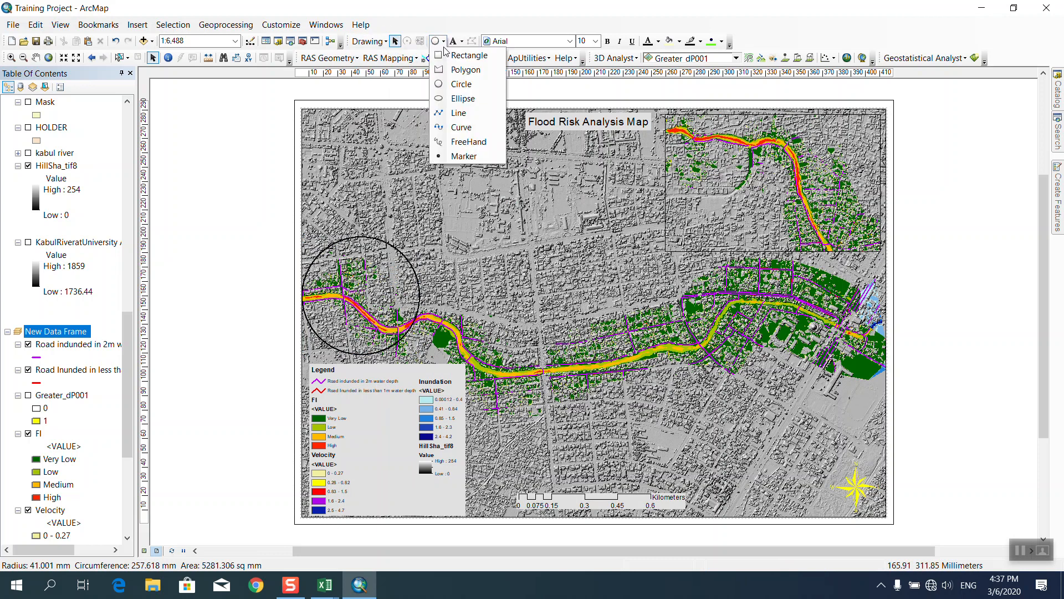
left_click(459, 112)
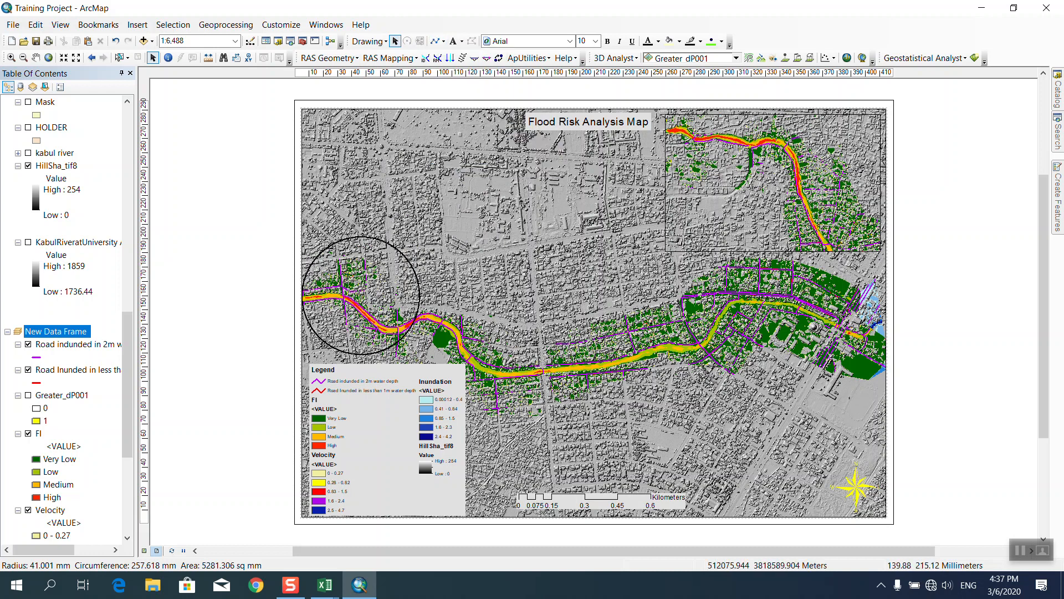
left_click(416, 275)
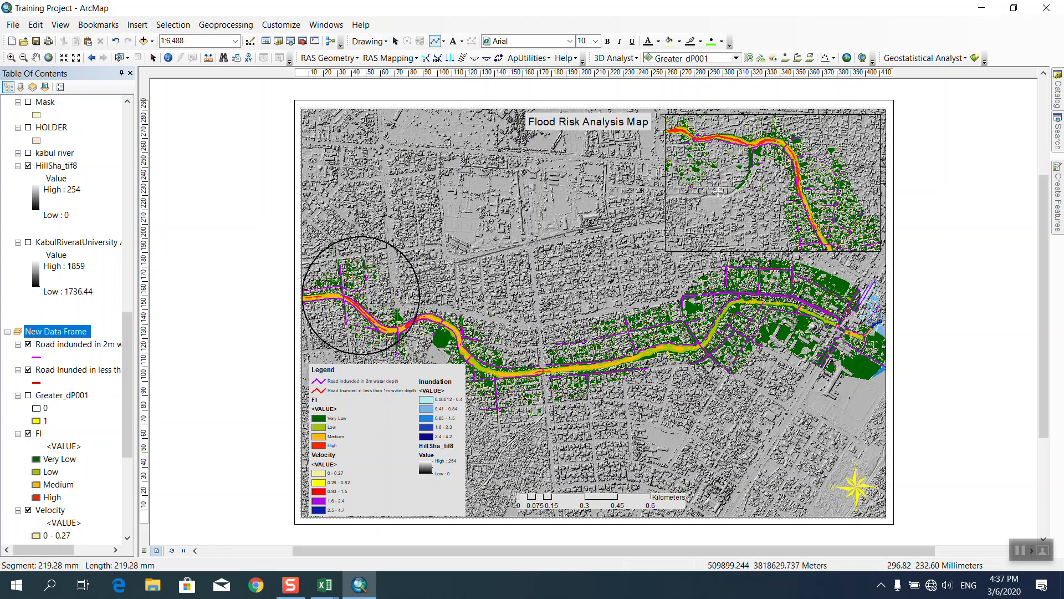
left_click(646, 220)
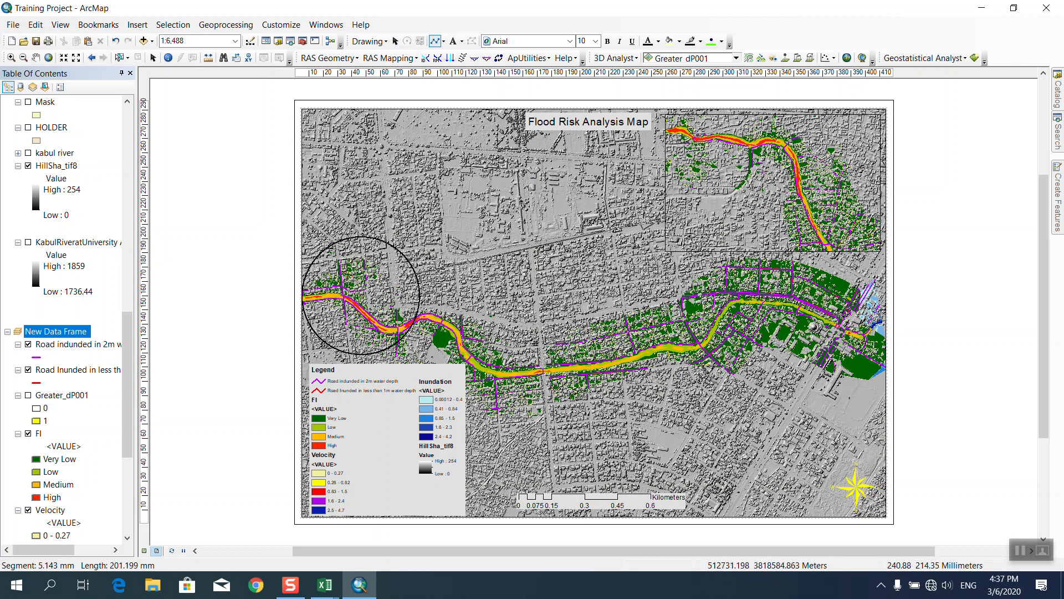
left_click(658, 219)
scroll(660, 220, "up", 2)
scroll(660, 220, "down", 5)
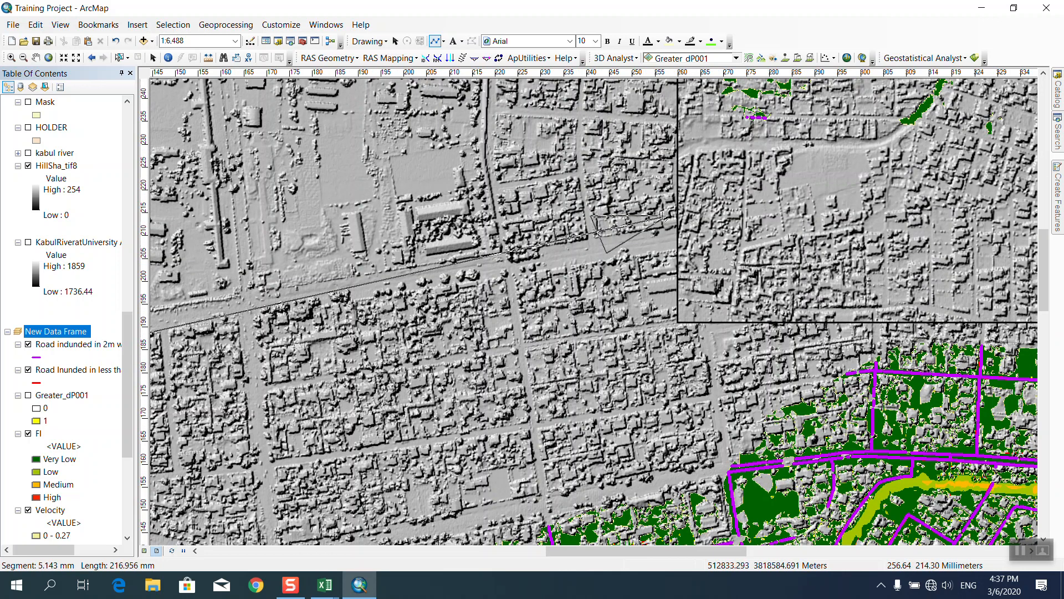
scroll(751, 205, "up", 4)
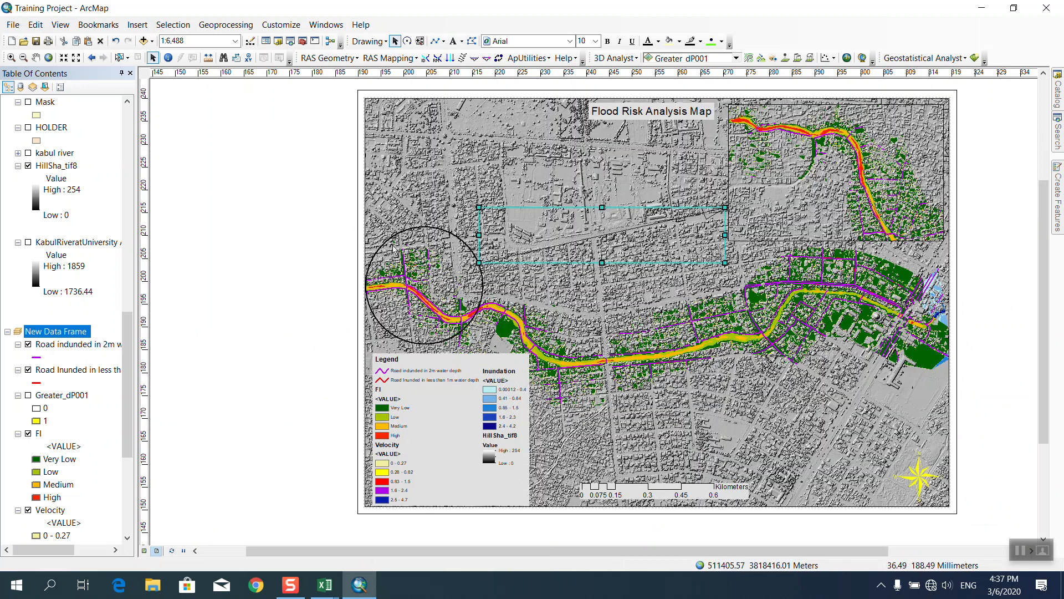
Activate the main data frame and set the arrow graphic's line width to 3.
double_click(577, 247)
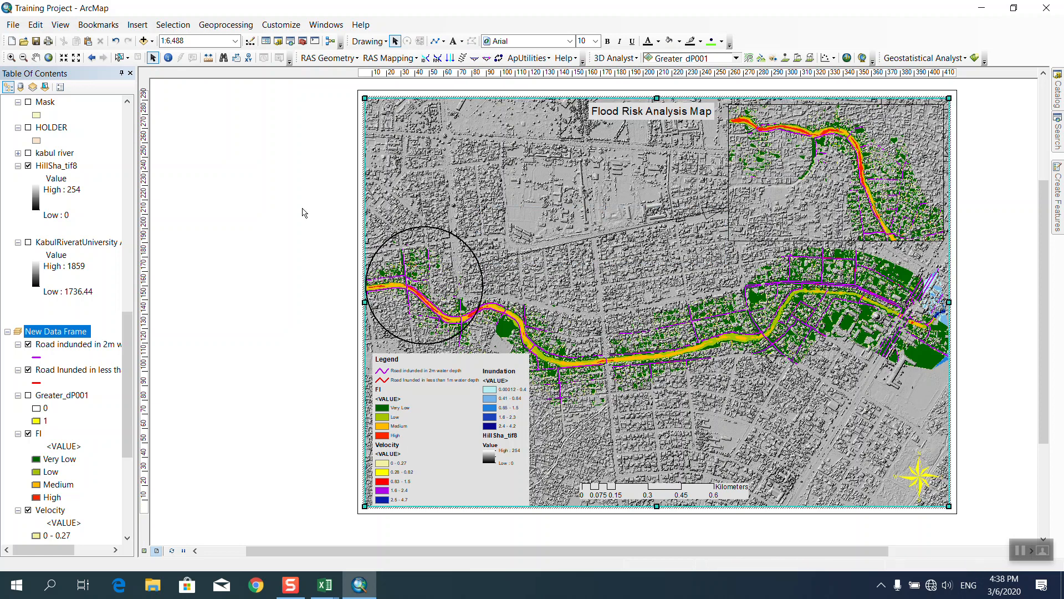
left_click(719, 213)
key("Delete")
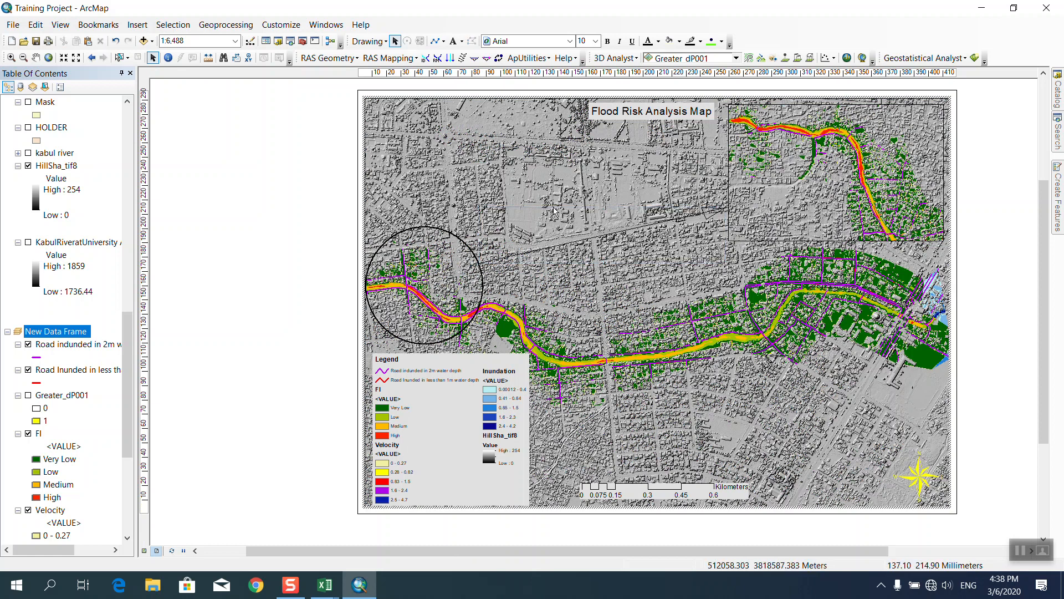
right_click(716, 214)
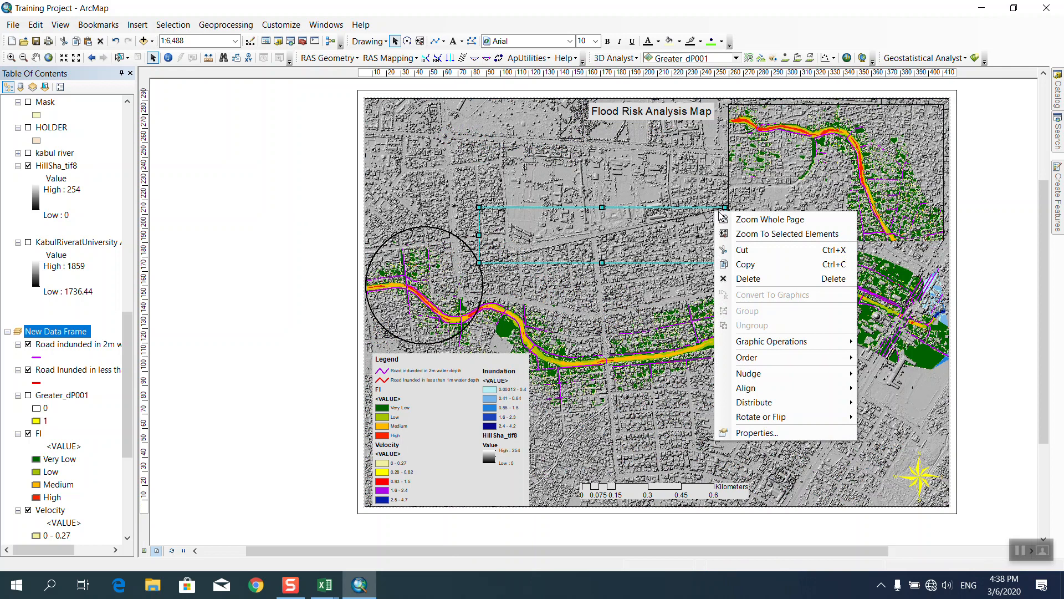
left_click(757, 432)
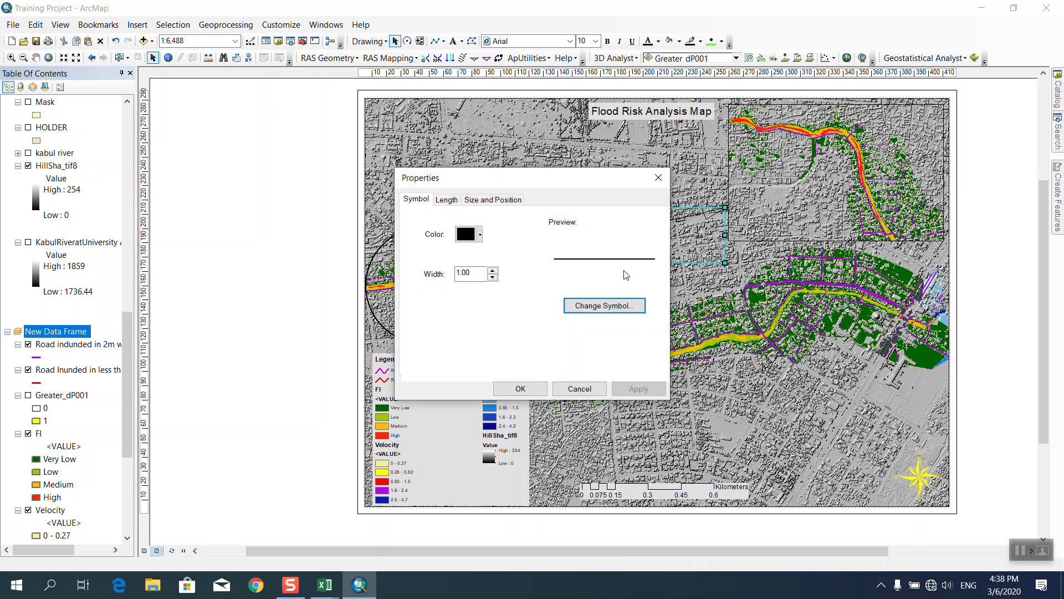
left_click(492, 270)
left_click(493, 270)
left_click(519, 388)
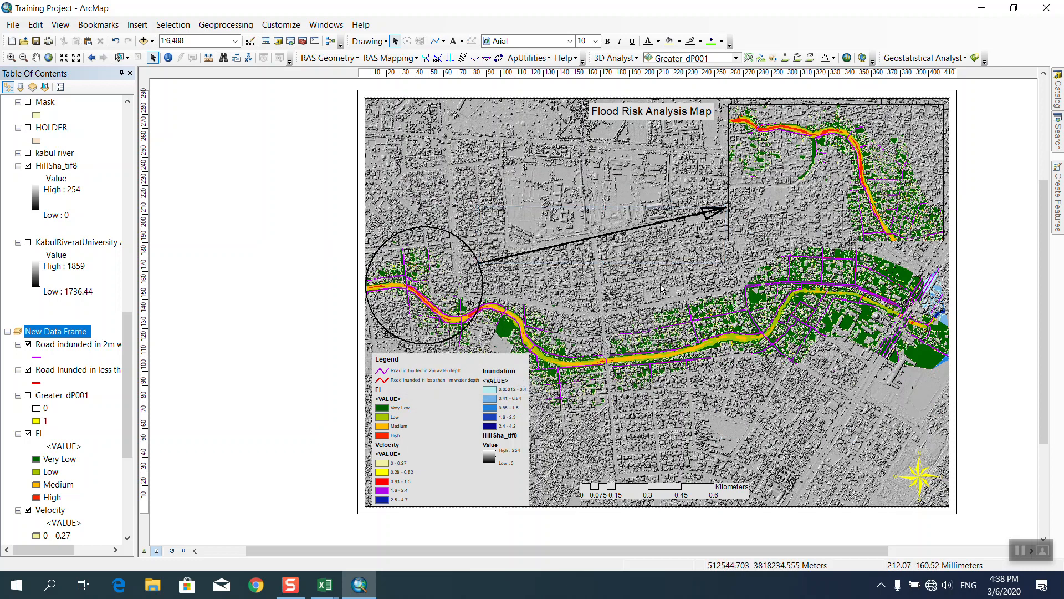
left_click(761, 239)
Choose a 1.5 Point border on the inset data frame's Frame tab.
right_click(749, 231)
left_click(775, 468)
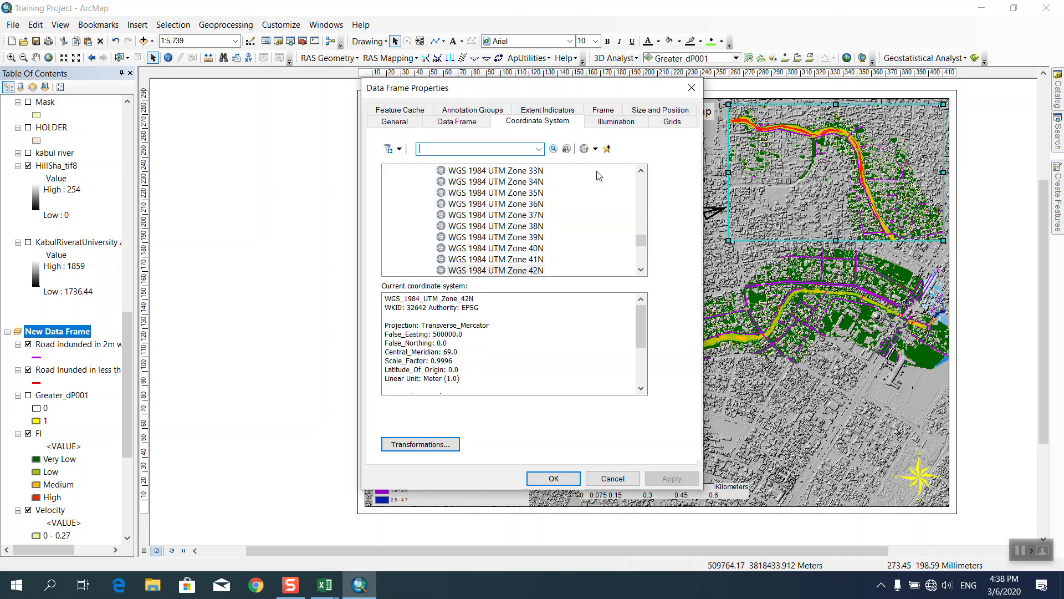
left_click(604, 111)
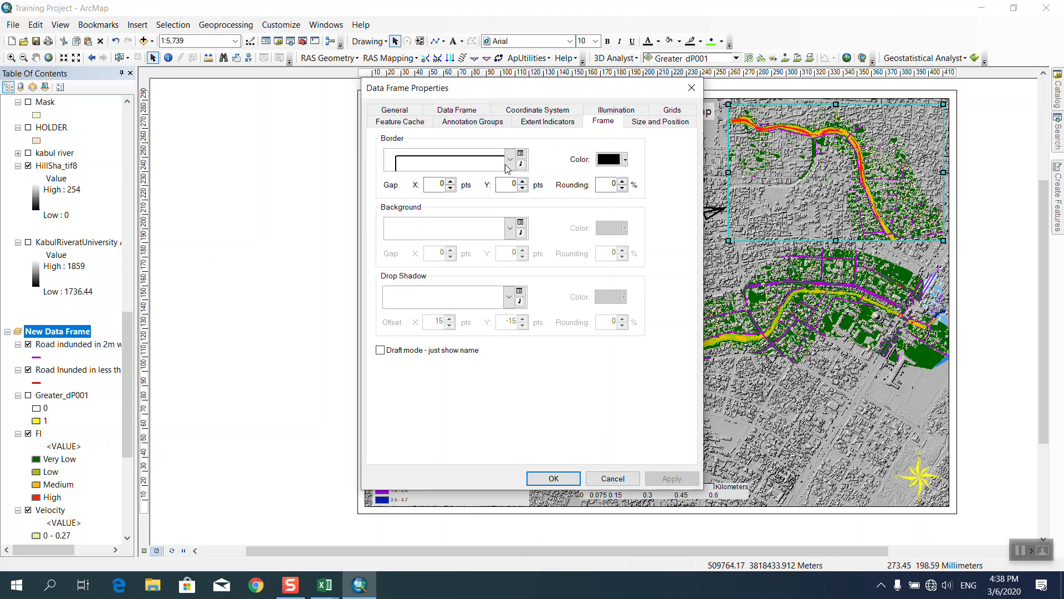
left_click(457, 110)
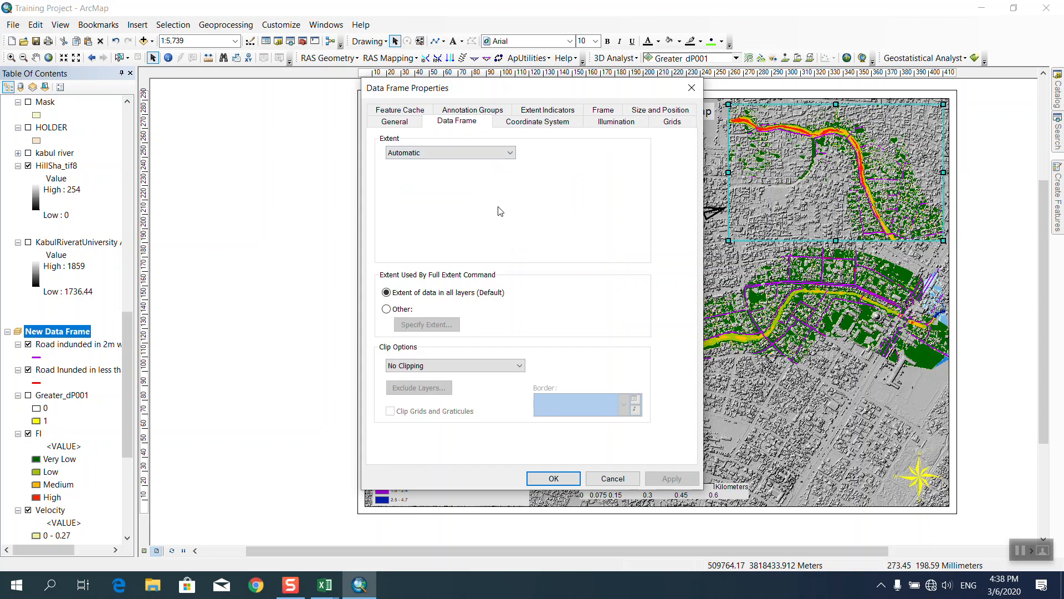
left_click(602, 110)
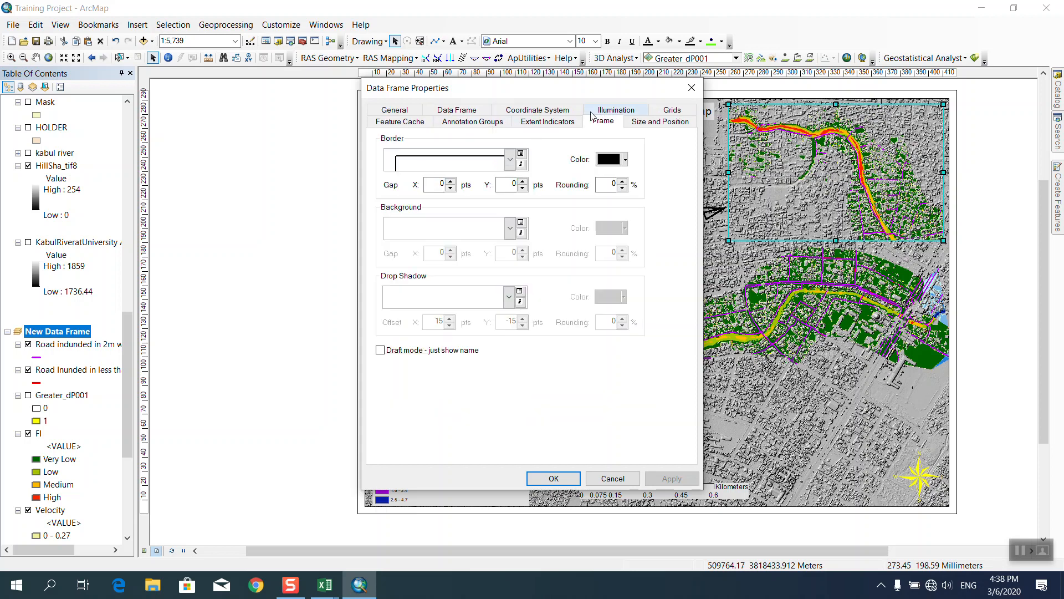
left_click(509, 160)
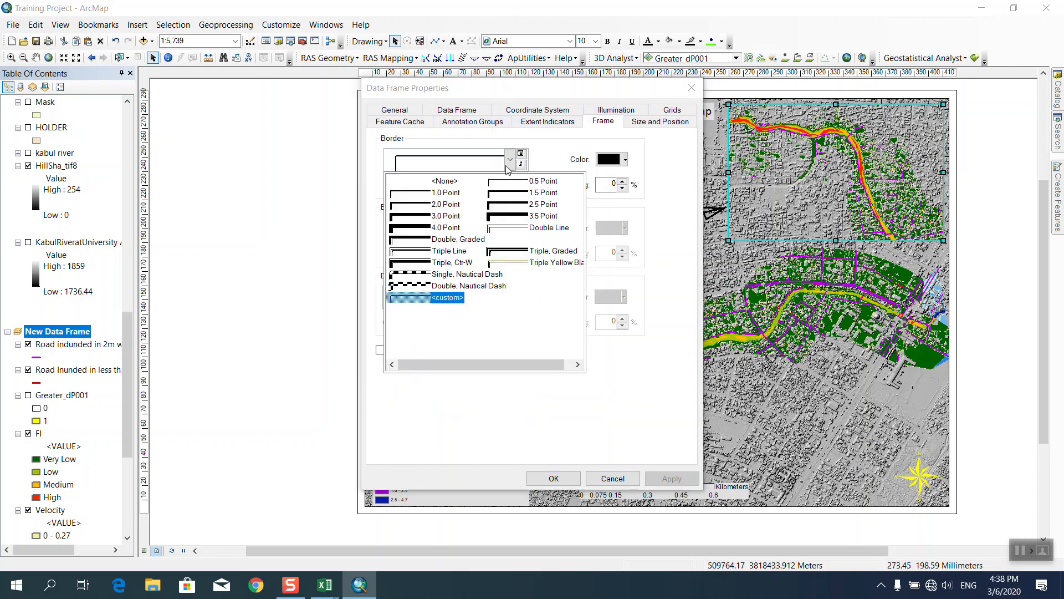
left_click(495, 196)
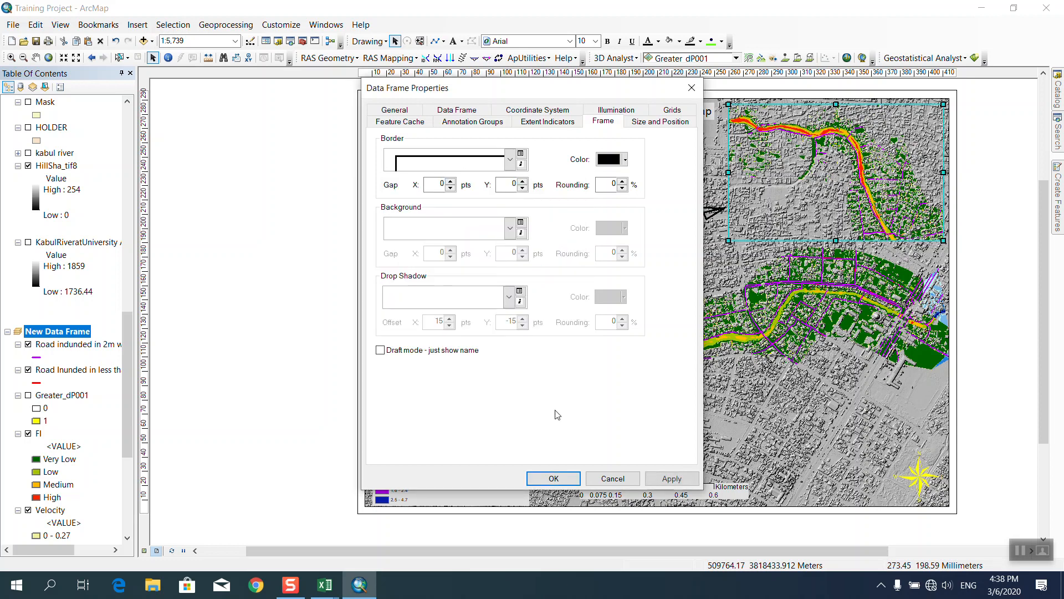
left_click(564, 475)
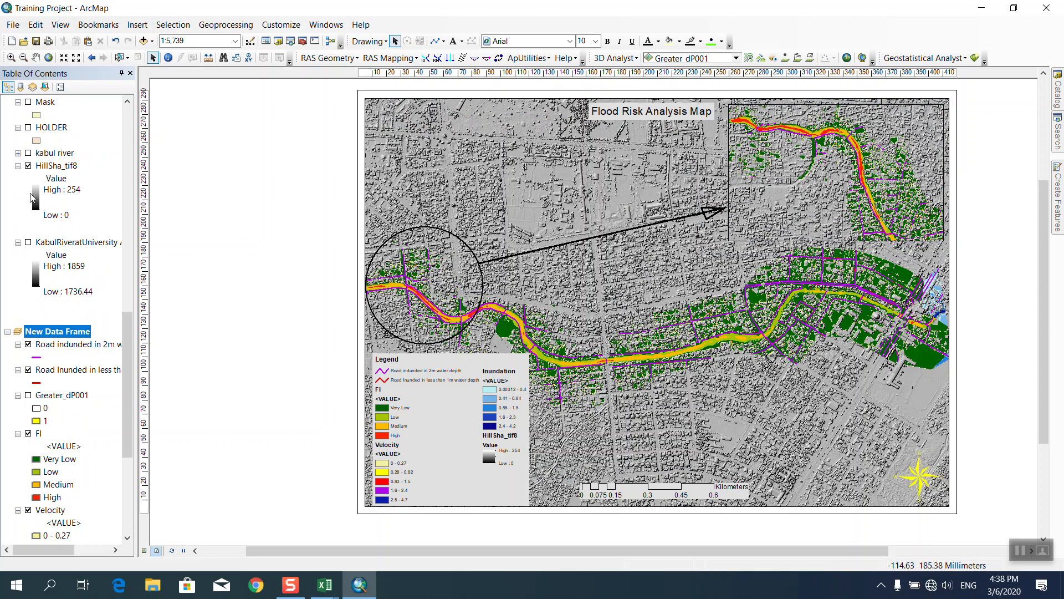
Export the layout to the Desktop as 'Training Project Final', a 700 dpi JPEG.
left_click(13, 25)
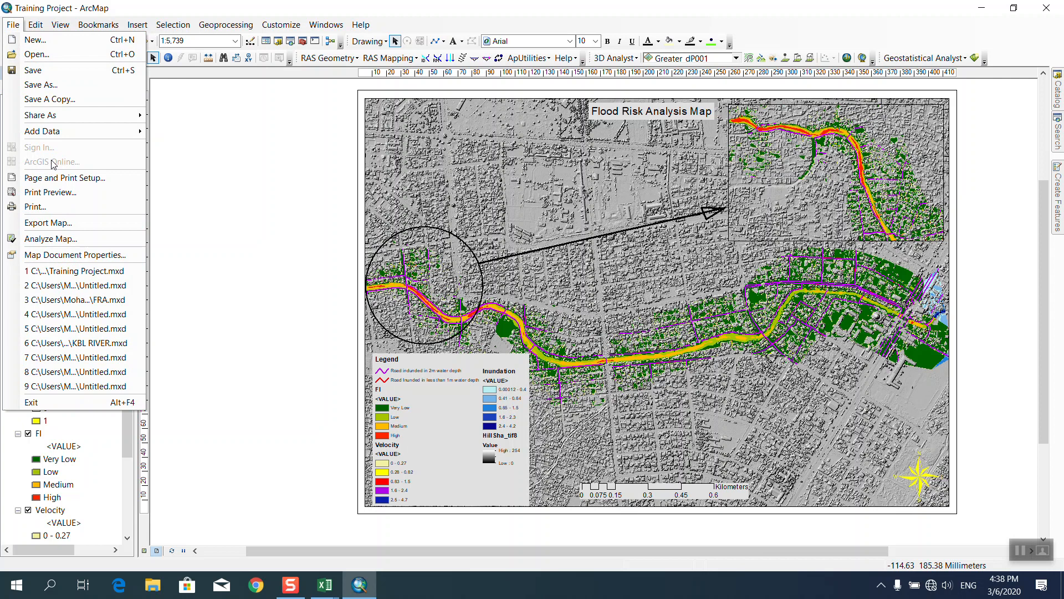
left_click(44, 222)
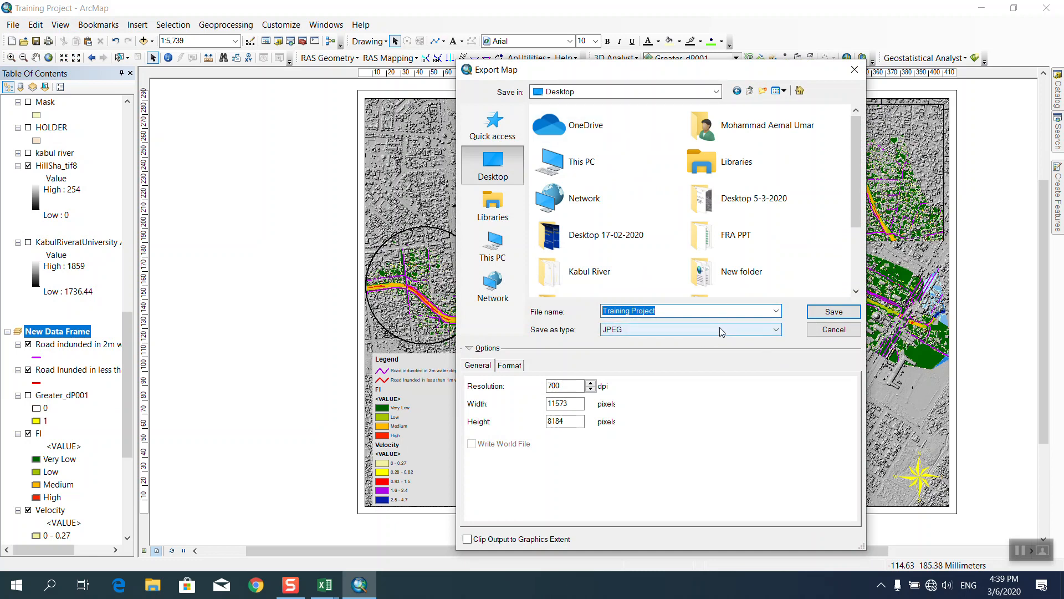
left_click(698, 312)
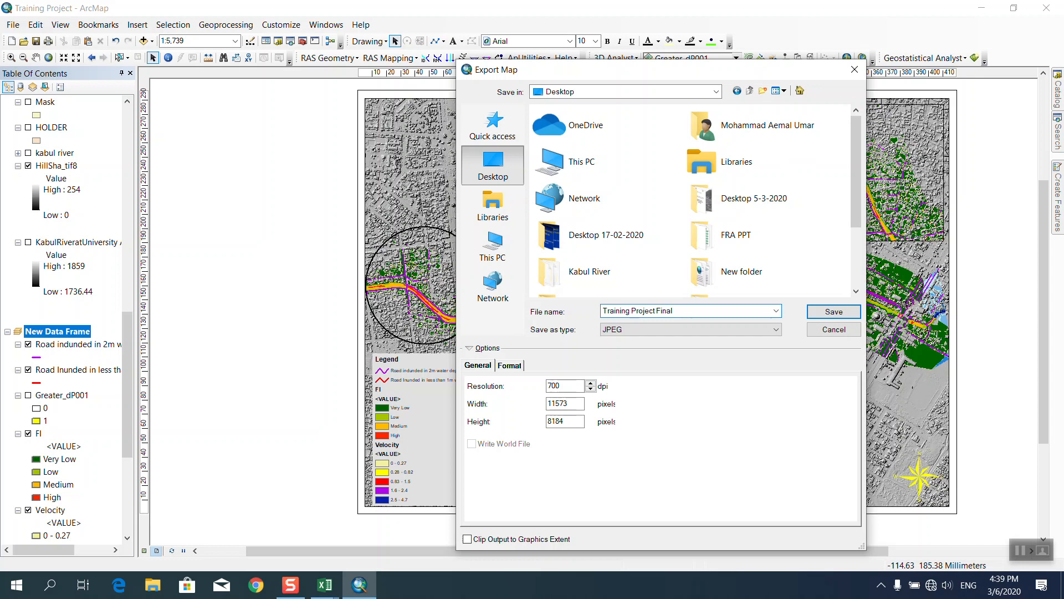
left_click(836, 311)
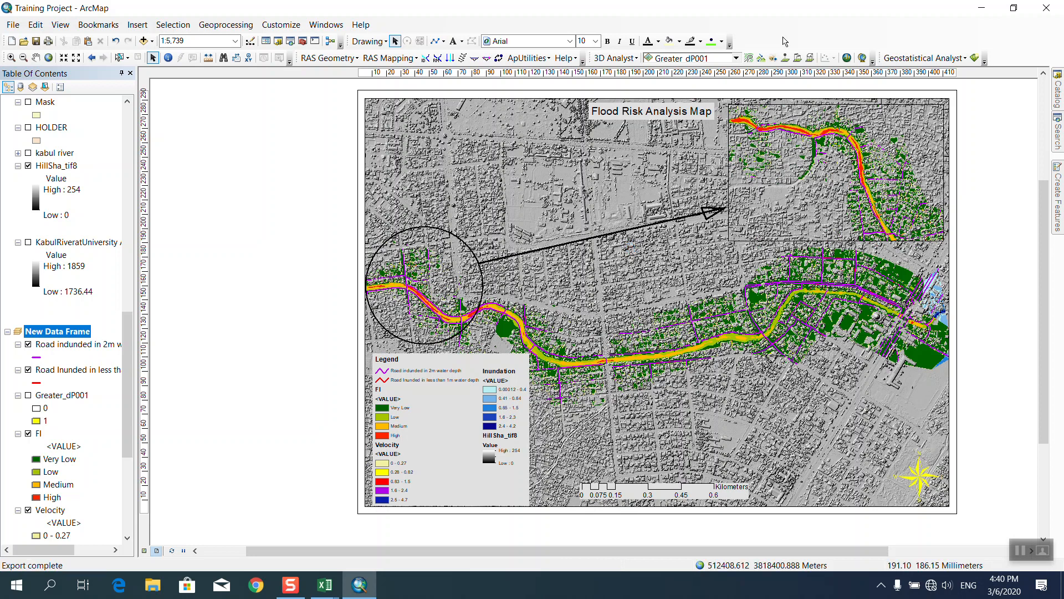
Minimize ArcMap, refresh the desktop and open Training Project Final.jpg in Photos.
left_click(981, 7)
right_click(528, 138)
left_click(554, 181)
double_click(150, 514)
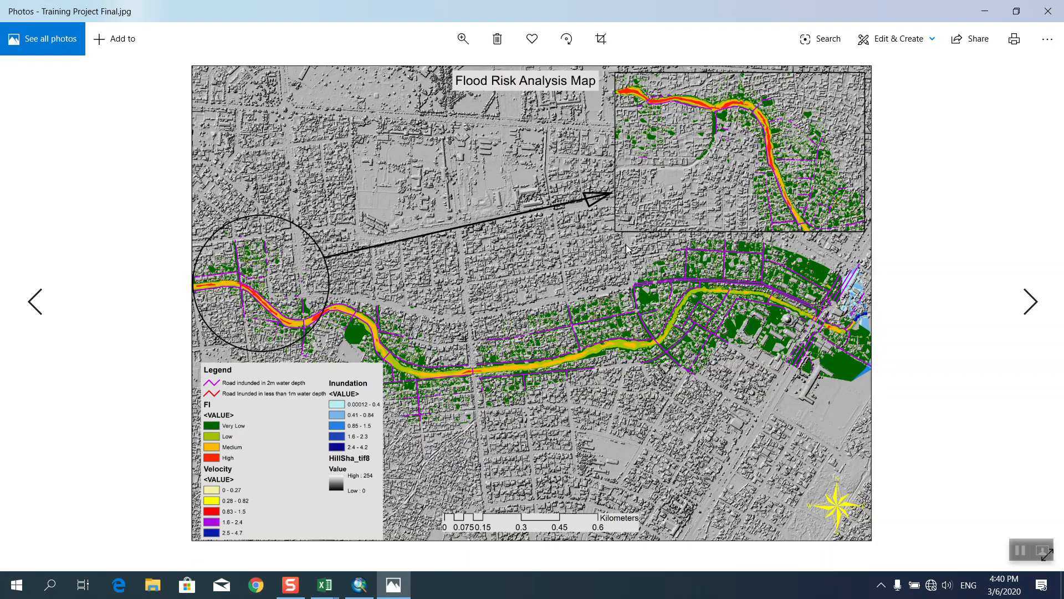
Zoom and pan across the inset, river bend and legend, then close Photos.
left_click(463, 39)
left_click_drag(401, 74, 409, 80)
left_click_drag(679, 369, 211, 460)
left_click_drag(682, 222, 489, 508)
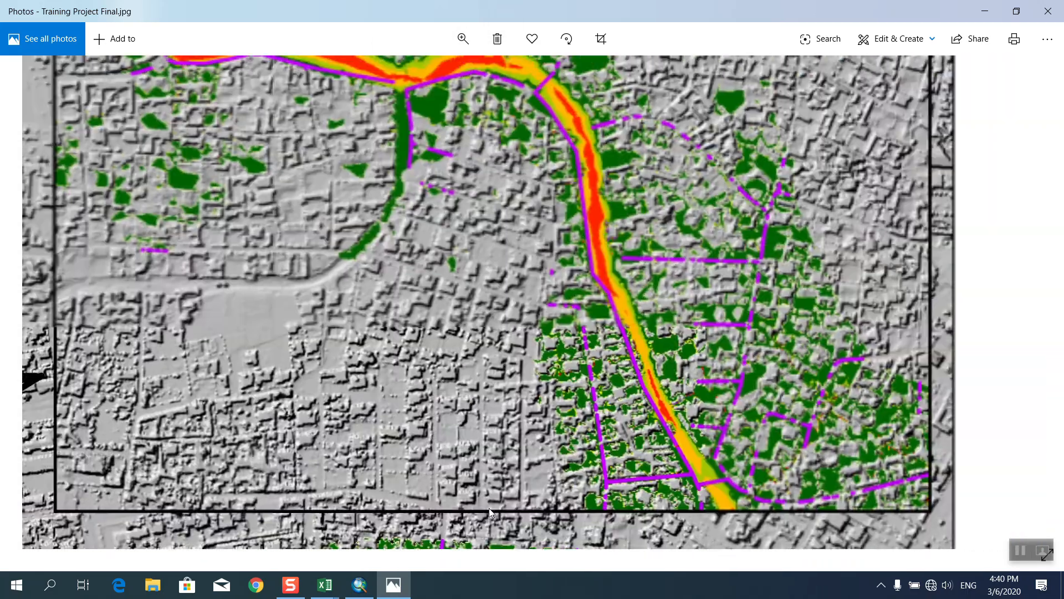
left_click_drag(576, 322, 601, 414)
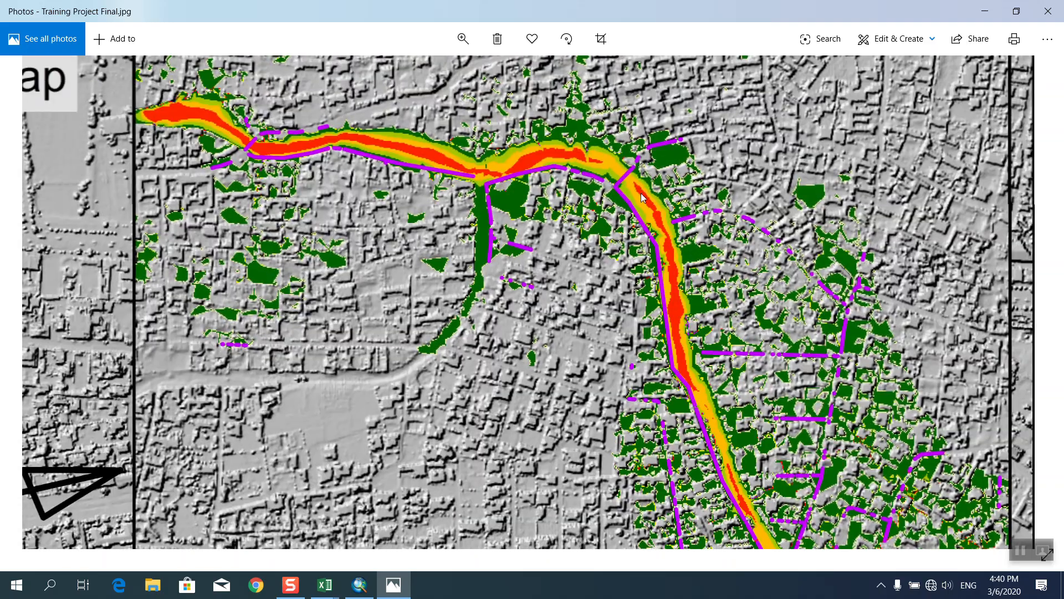
left_click_drag(536, 415, 714, 200)
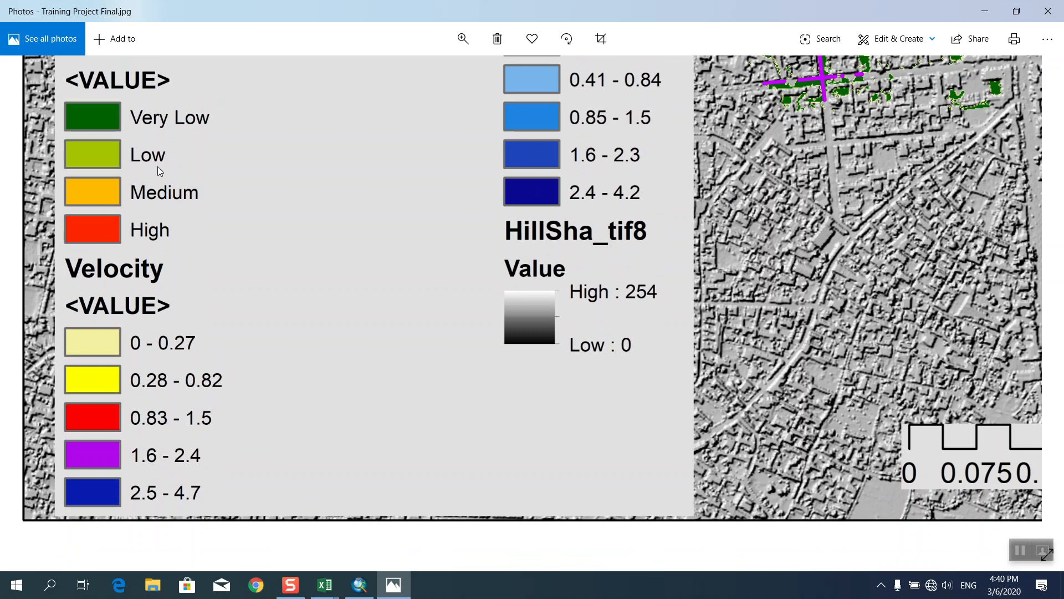
scroll(412, 280, "up", 2)
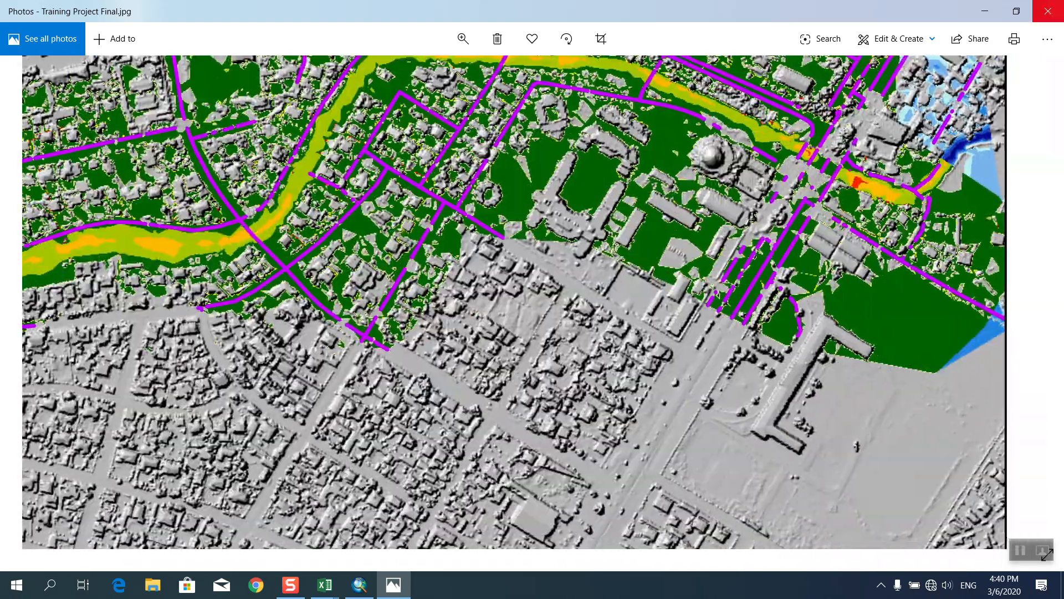
left_click(1048, 11)
right_click(384, 273)
left_click(428, 315)
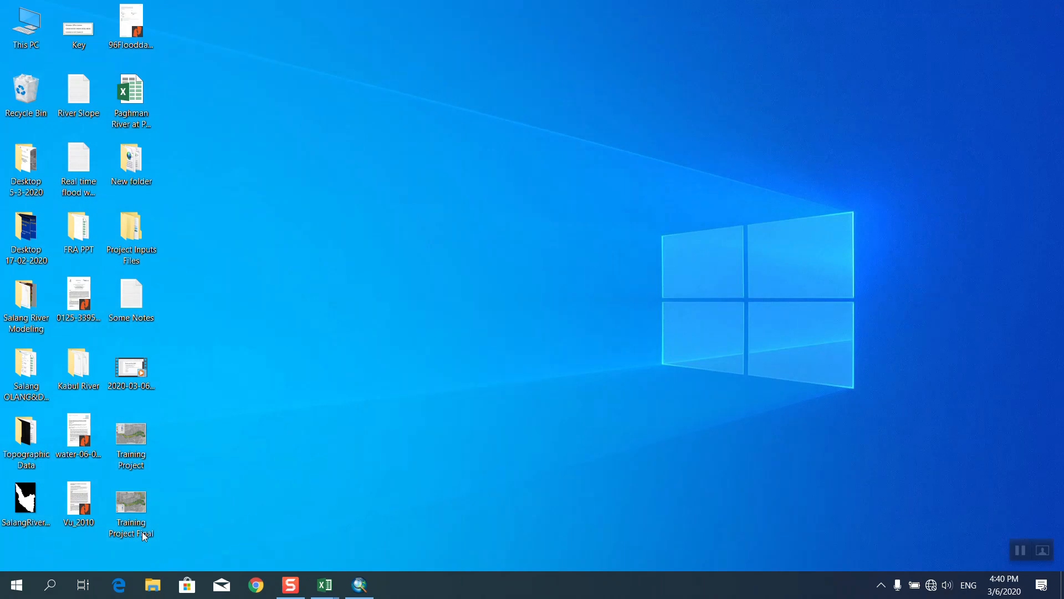
Start GeoHECRAS 2D from the Start menu's Civil Engineering group.
left_click(16, 585)
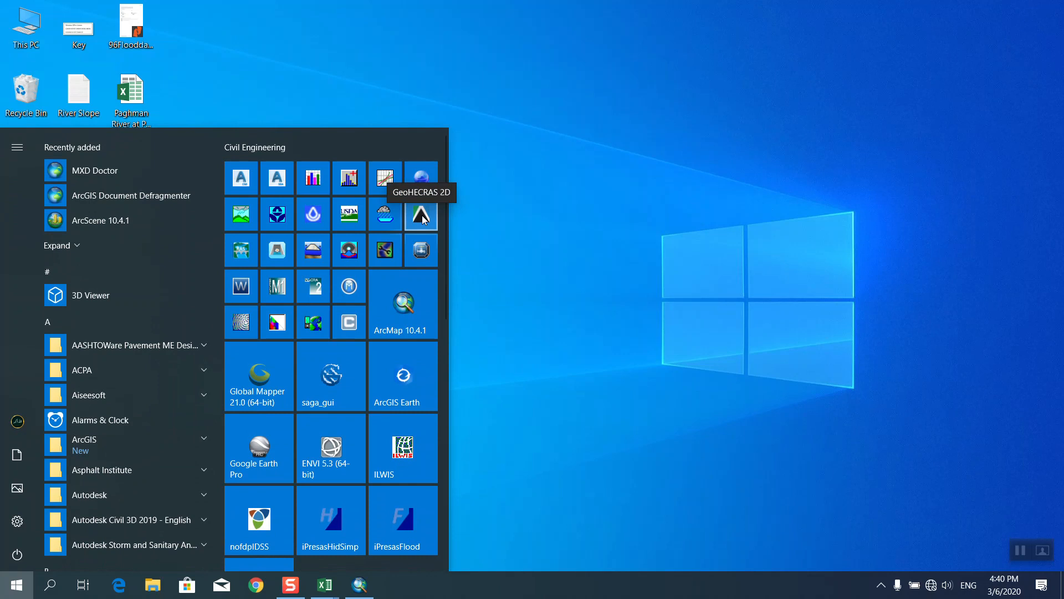
left_click(422, 219)
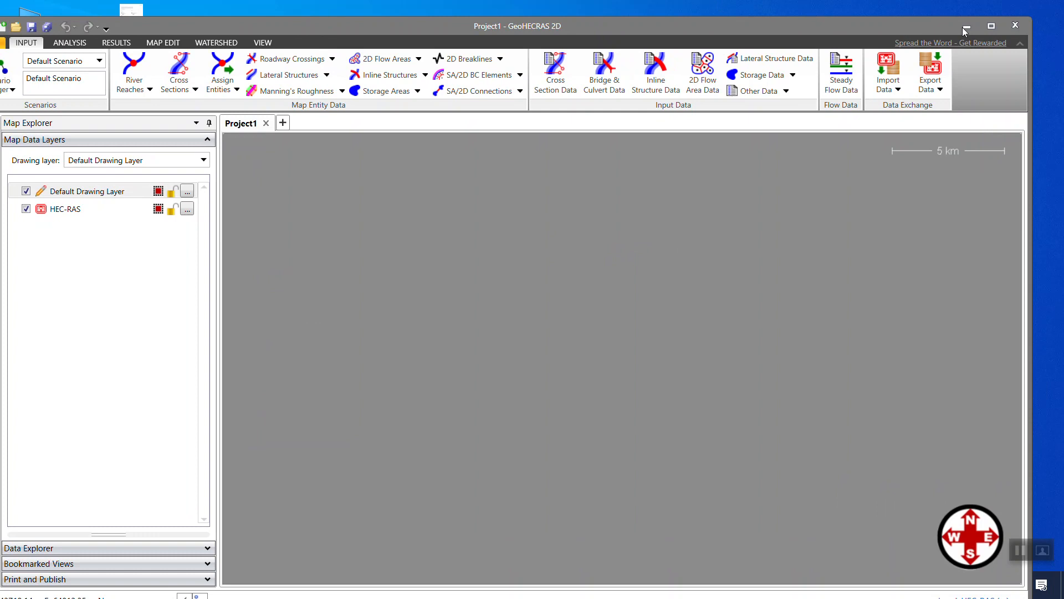
Maximize GeoHECRAS and open the recent Kabul River project, ignoring the missing 15.tif file.
left_click(991, 26)
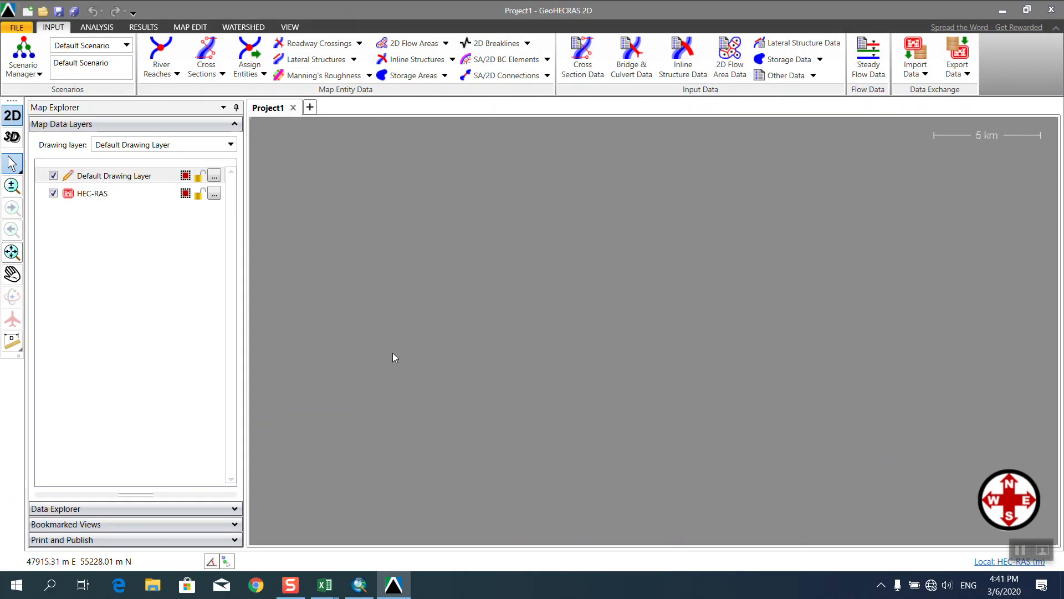
right_click(134, 261)
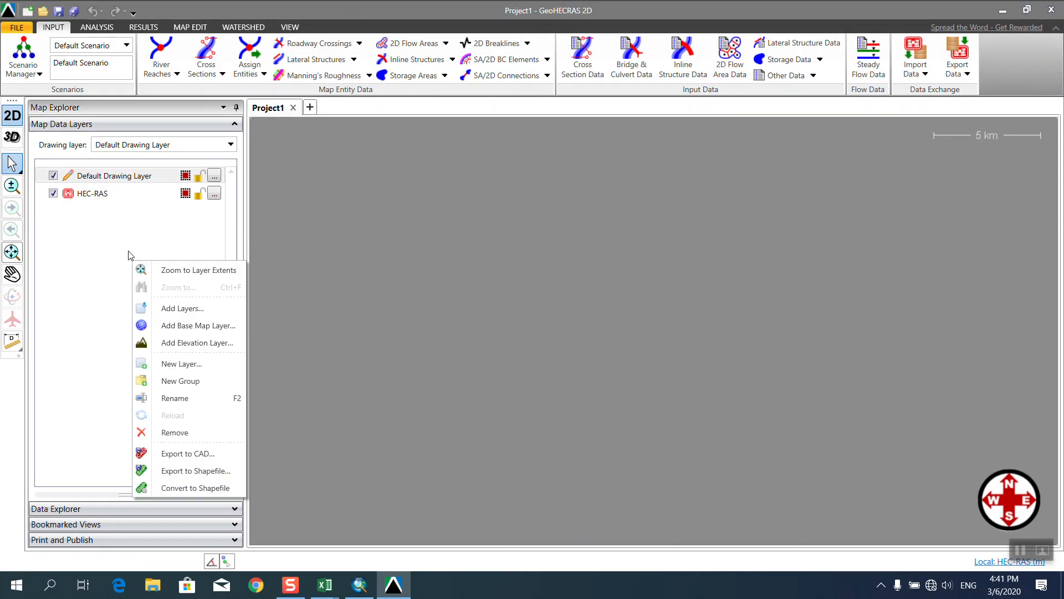
left_click(17, 28)
left_click(192, 102)
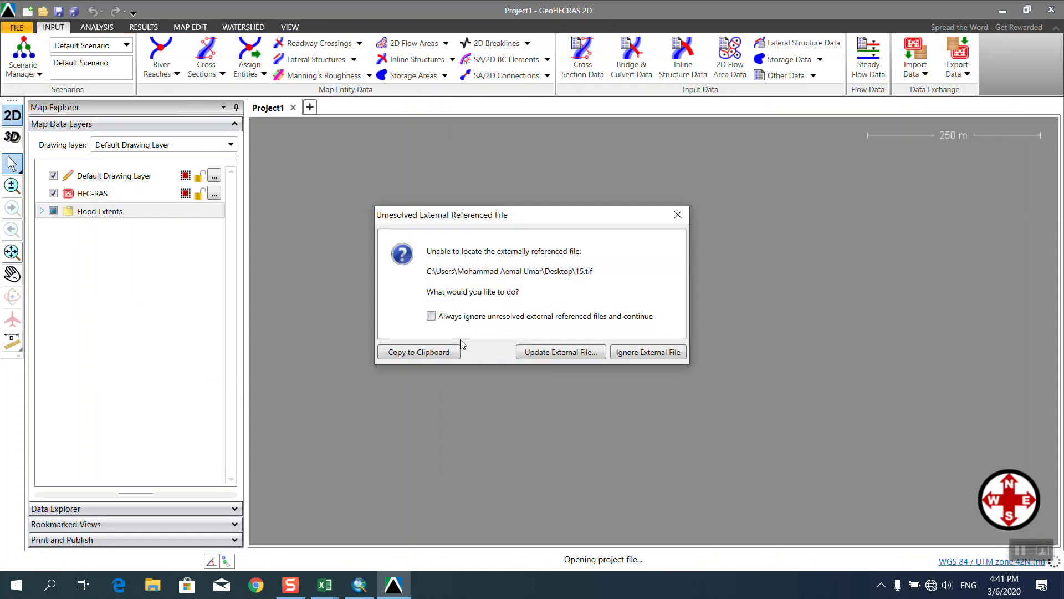
left_click(647, 355)
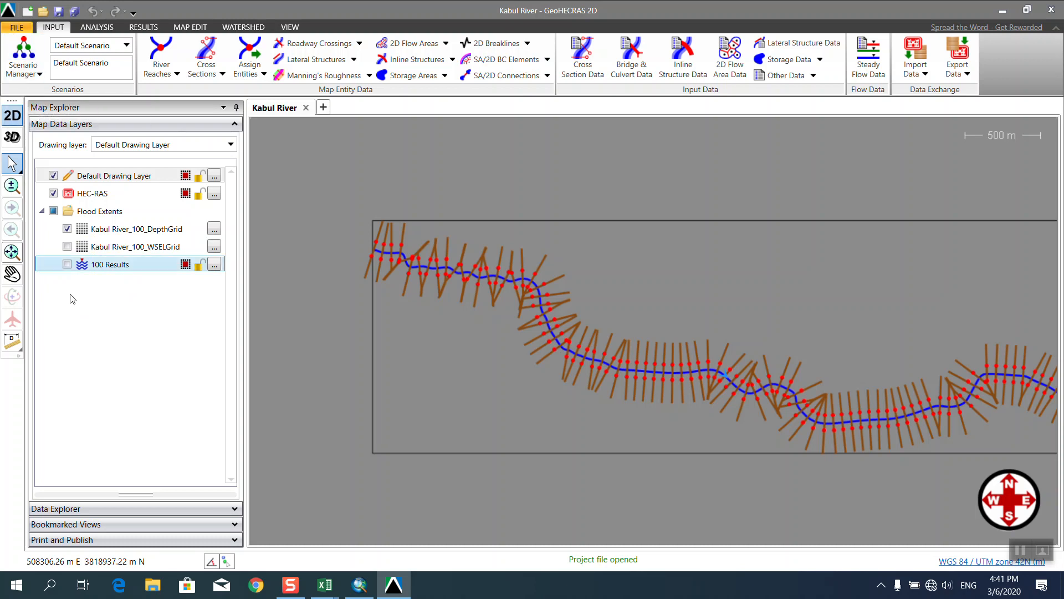
Add the KabulRiveratUniversity Area terrain file as an elevation layer.
right_click(75, 321)
left_click(115, 412)
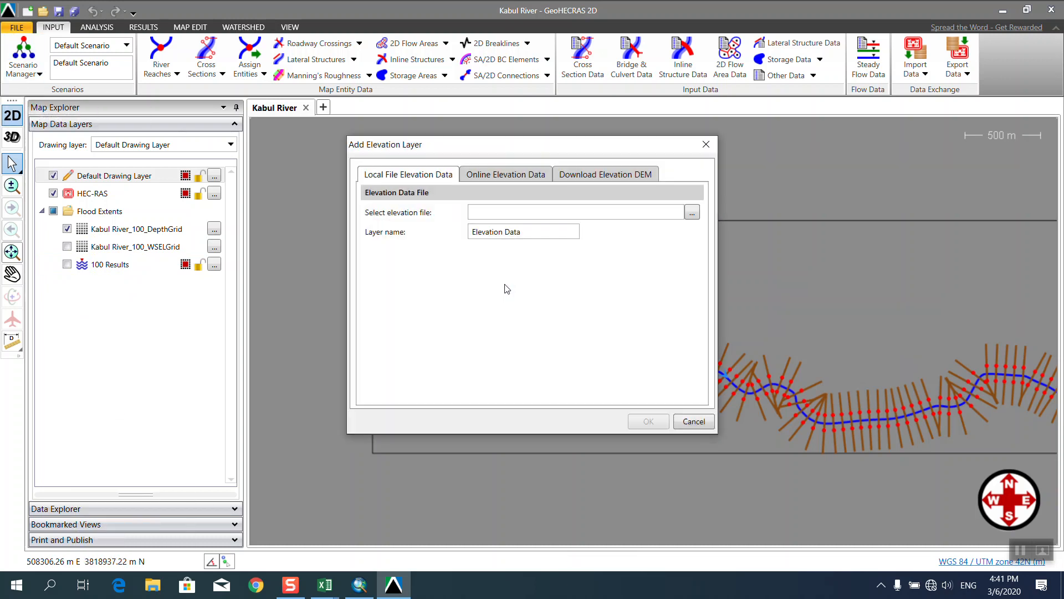
left_click(692, 213)
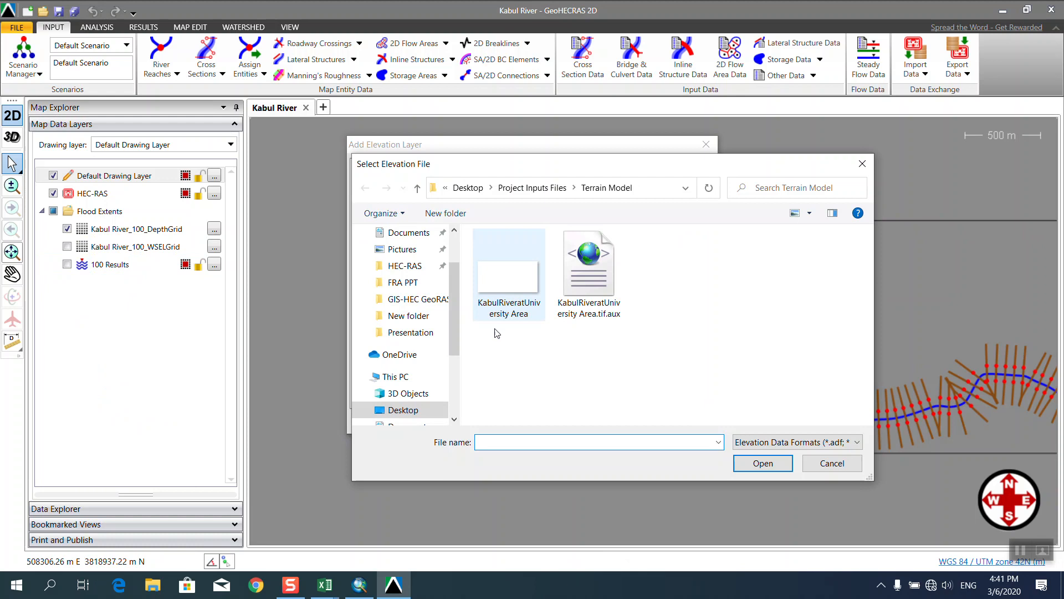
left_click(502, 311)
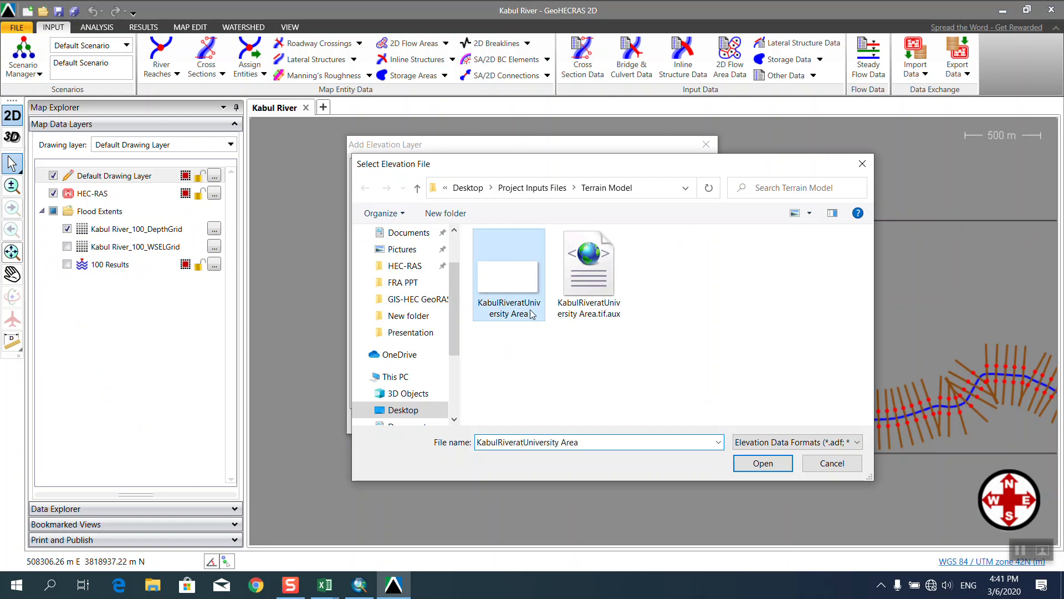
left_click(762, 463)
left_click(648, 421)
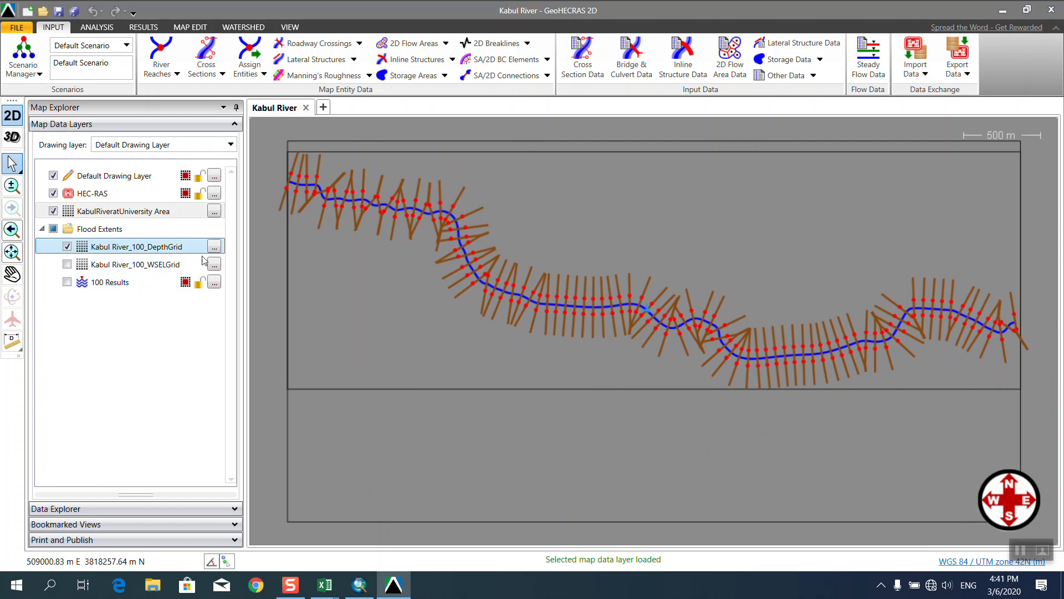
Move the terrain layer below 100 Results and shade it with elevation colour fill, no border.
left_click(169, 213)
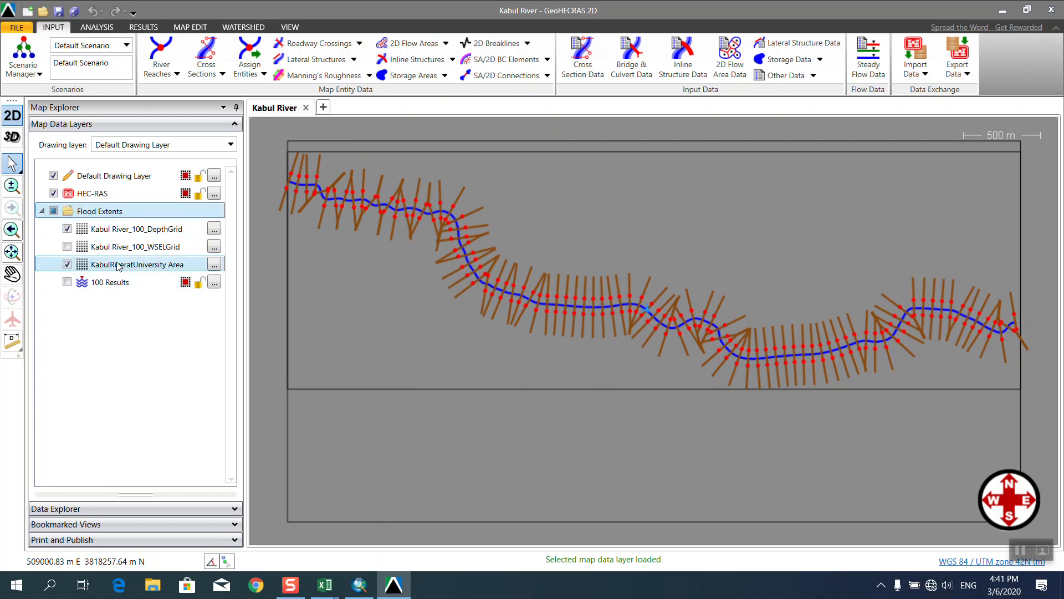
left_click(147, 262)
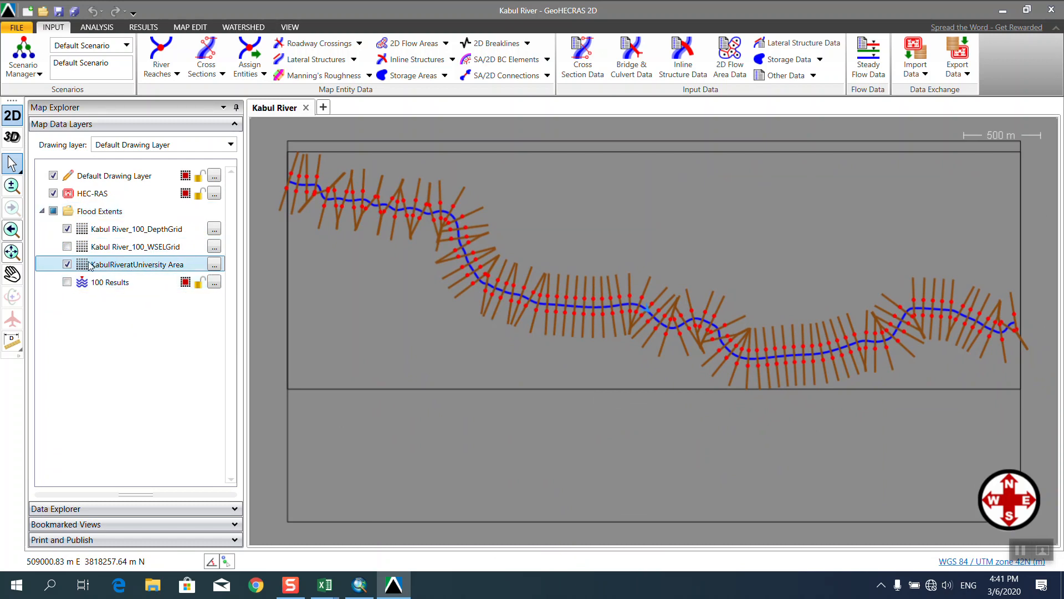
left_click_drag(102, 300, 103, 294)
left_click(214, 282)
left_click(368, 215)
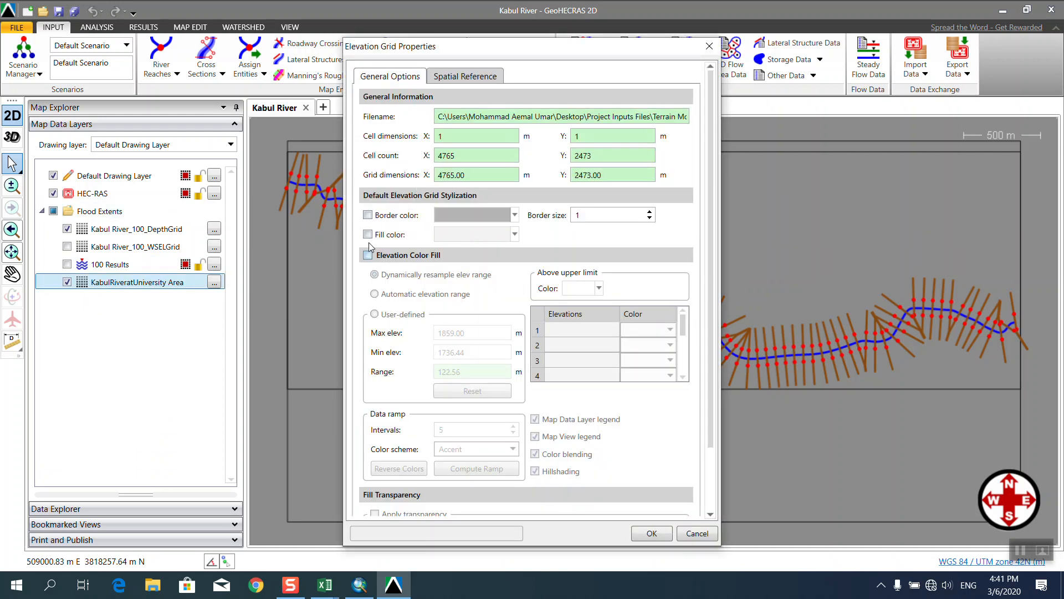
left_click(368, 255)
left_click(652, 534)
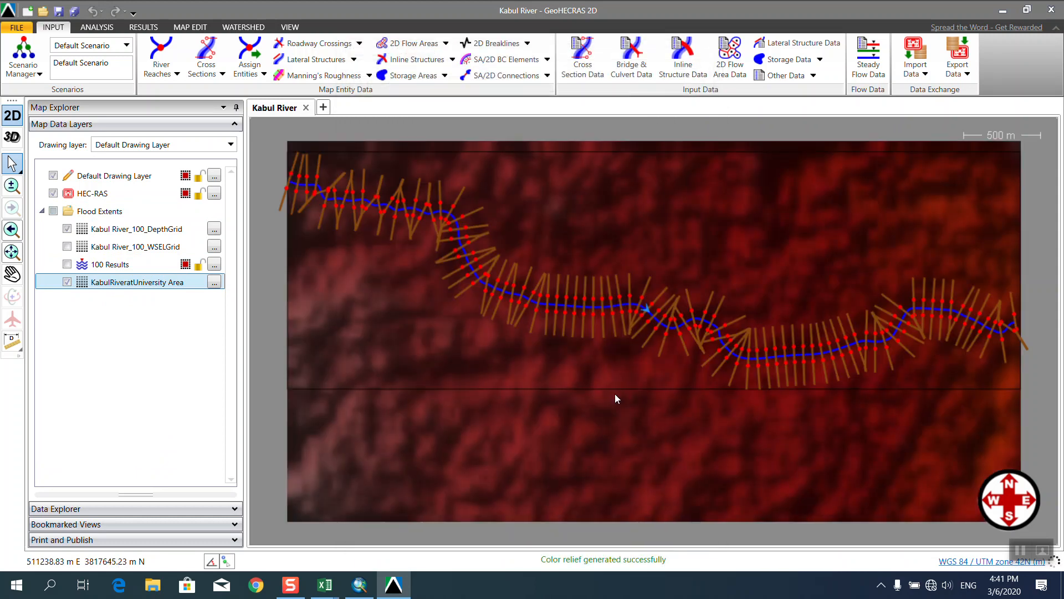
Hide Kabul River_100_DepthGrid, switch to 3D, and orbit and tilt along the river.
left_click(67, 229)
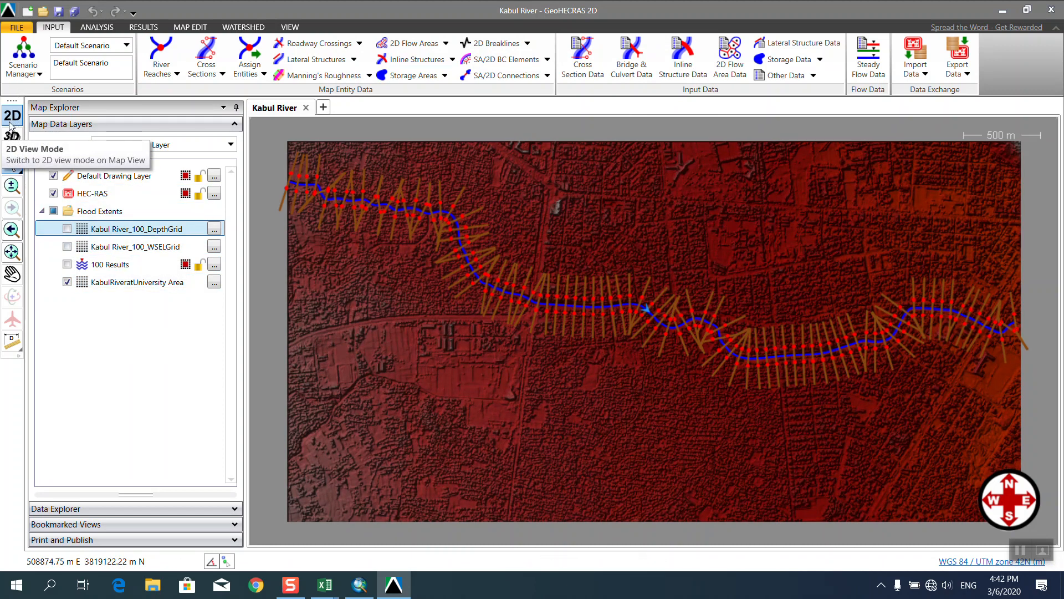
left_click(18, 143)
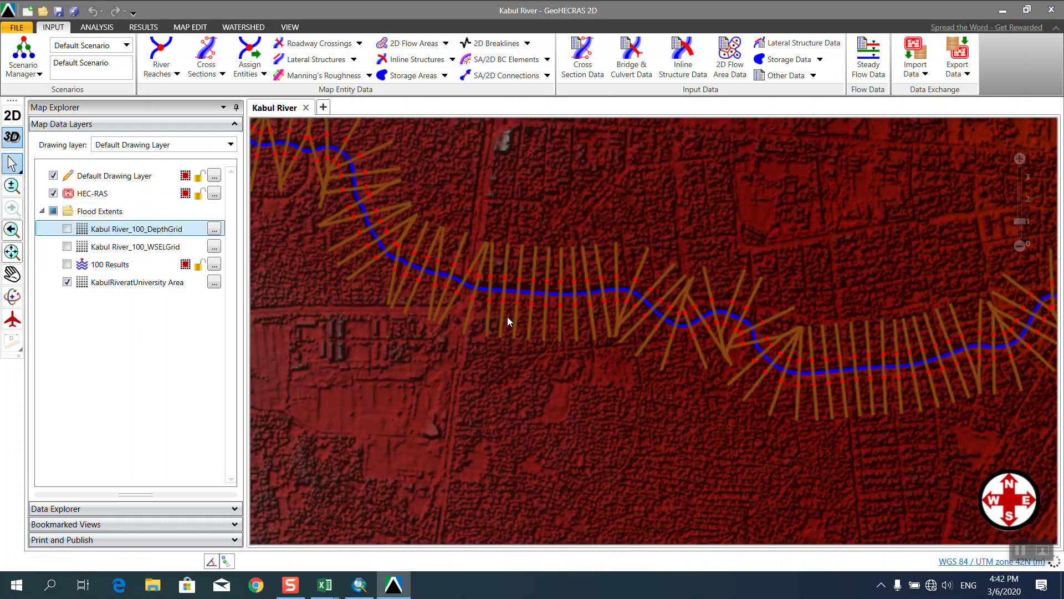
left_click(12, 296)
left_click_drag(643, 320, 525, 256)
scroll(525, 256, "up", 3)
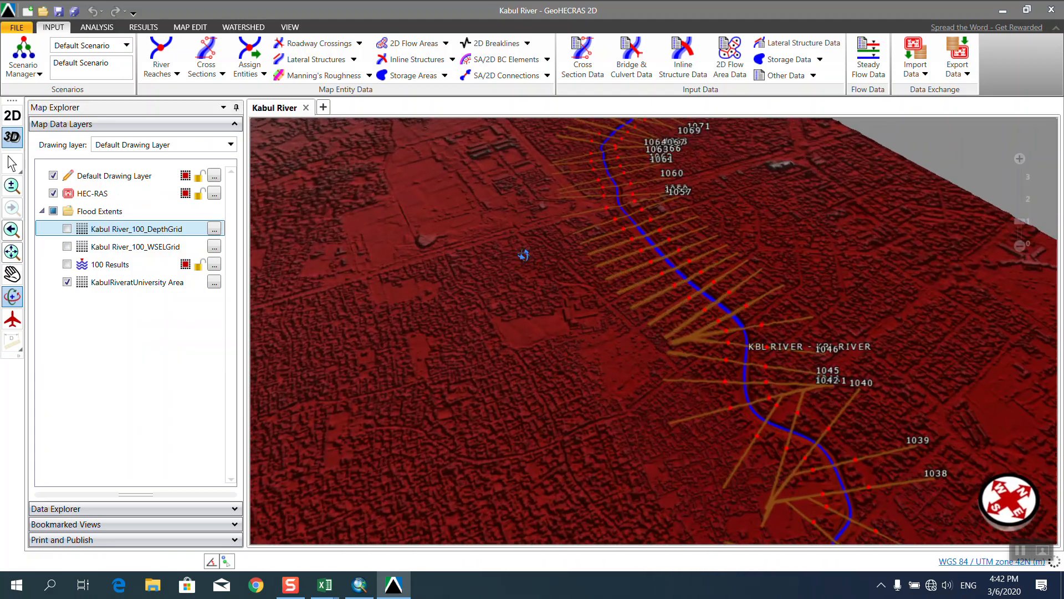
scroll(530, 257, "down", 5)
scroll(685, 471, "up", 4)
scroll(685, 475, "up", 5)
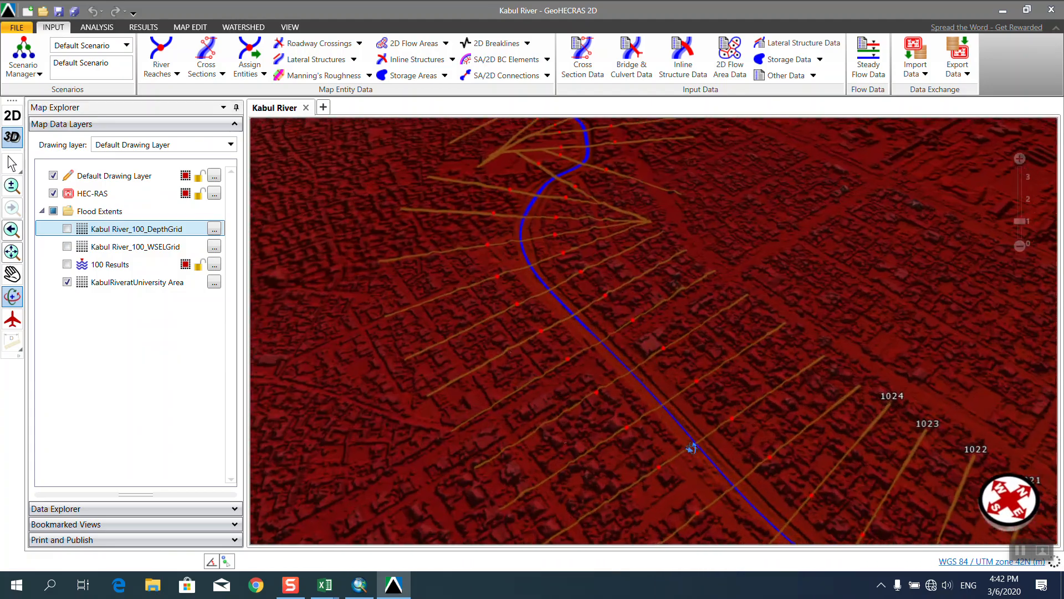
left_click_drag(675, 394, 652, 371)
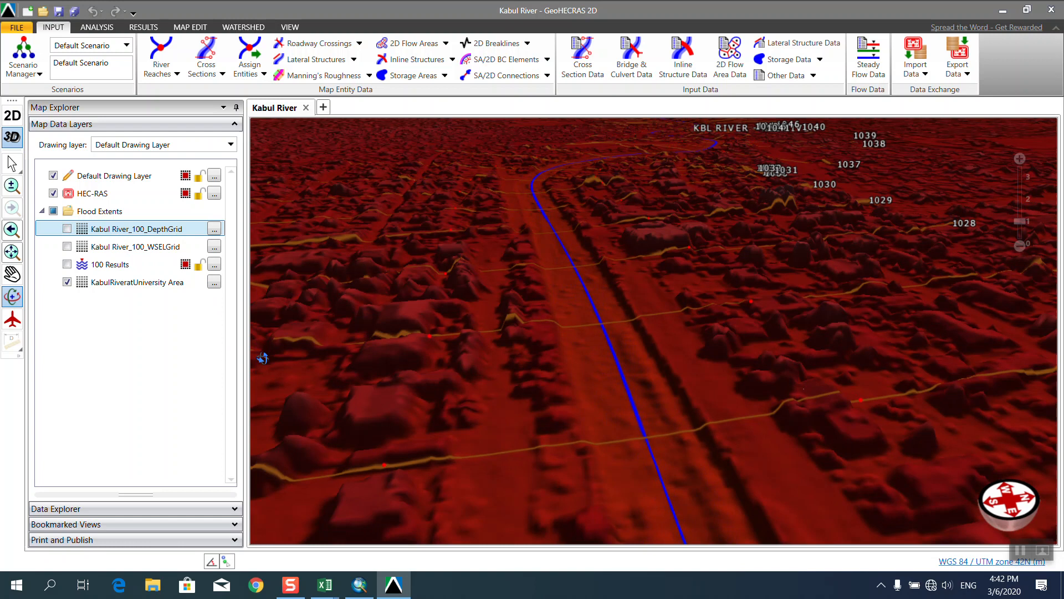
Turn on the 100 Results layer and tilt the 3D view over the flooded reach.
left_click(67, 264)
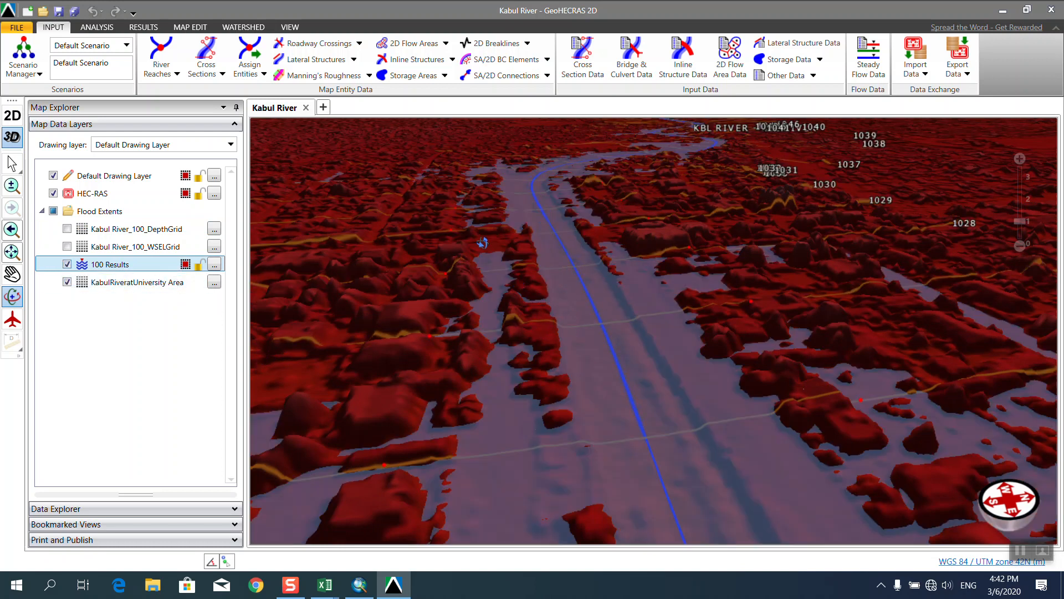
scroll(483, 242, "up", 3)
left_click_drag(482, 243, 565, 387)
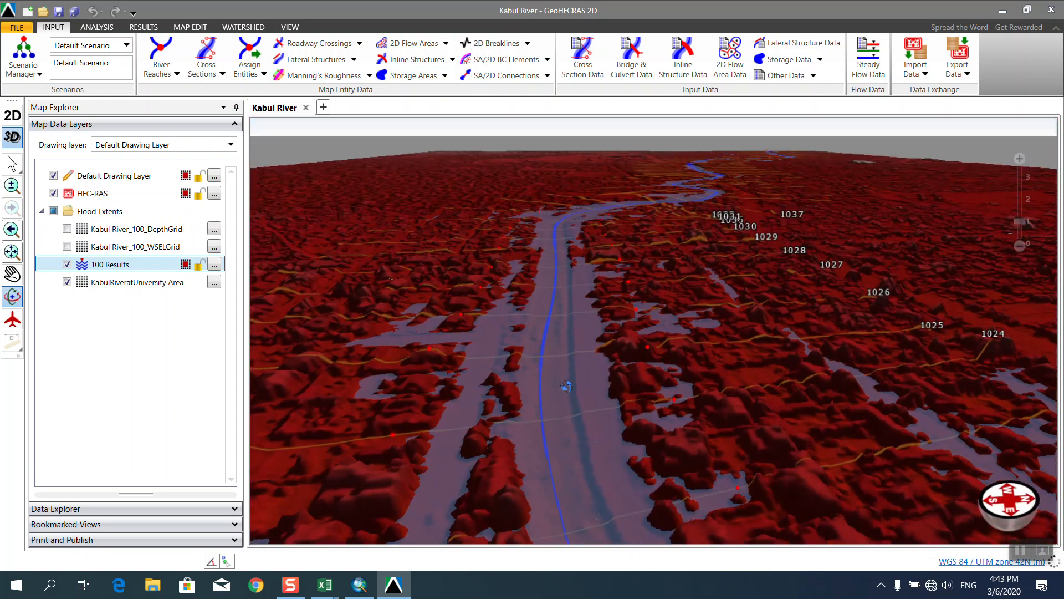
scroll(547, 295, "down", 2)
scroll(546, 294, "down", 5)
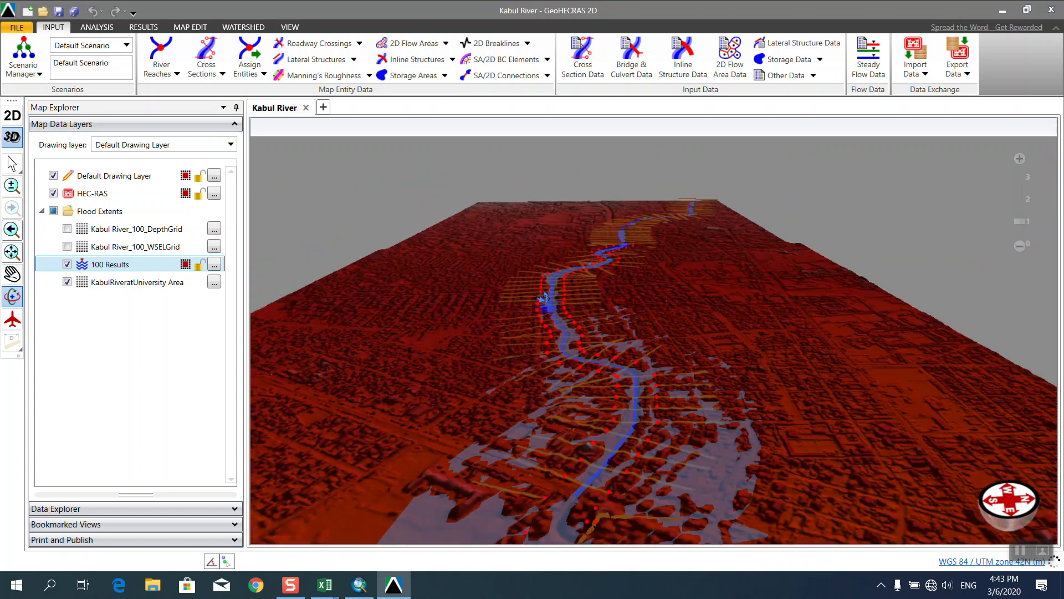
scroll(581, 407, "up", 8)
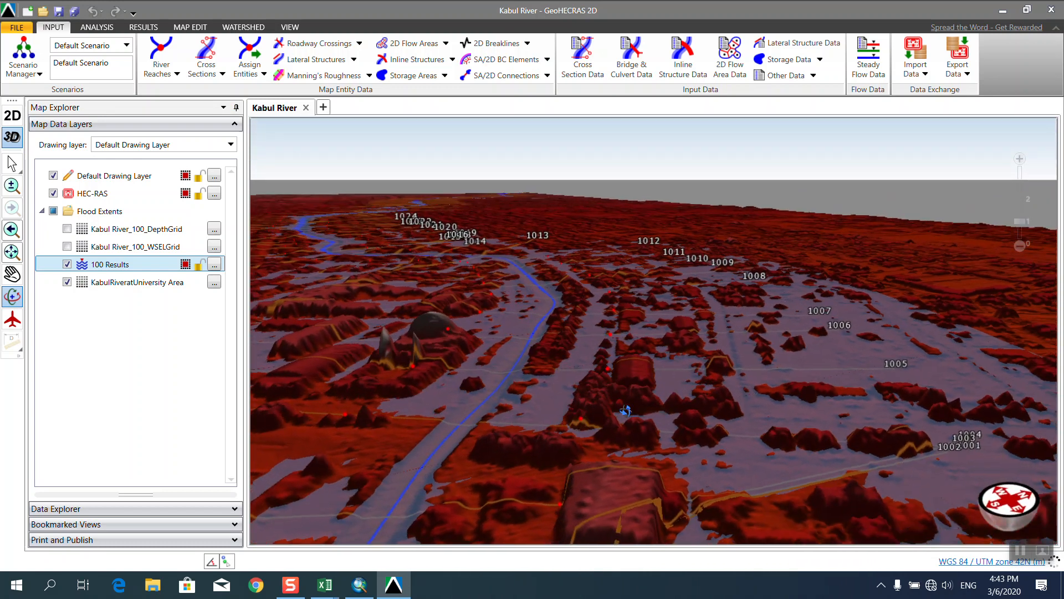
left_click_drag(626, 410, 596, 411)
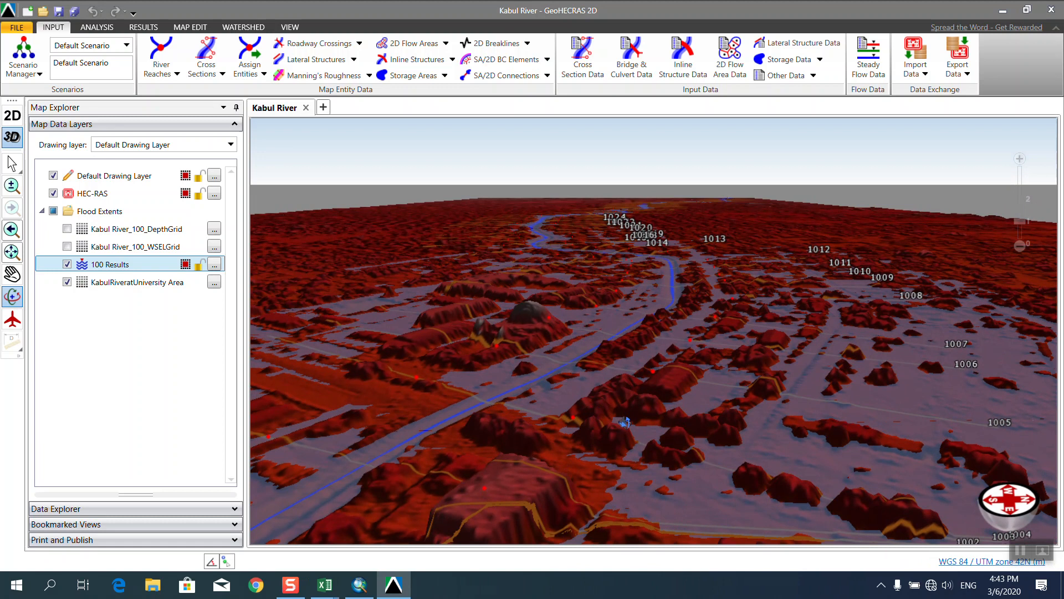
scroll(626, 418, "up", 4)
scroll(636, 403, "down", 5)
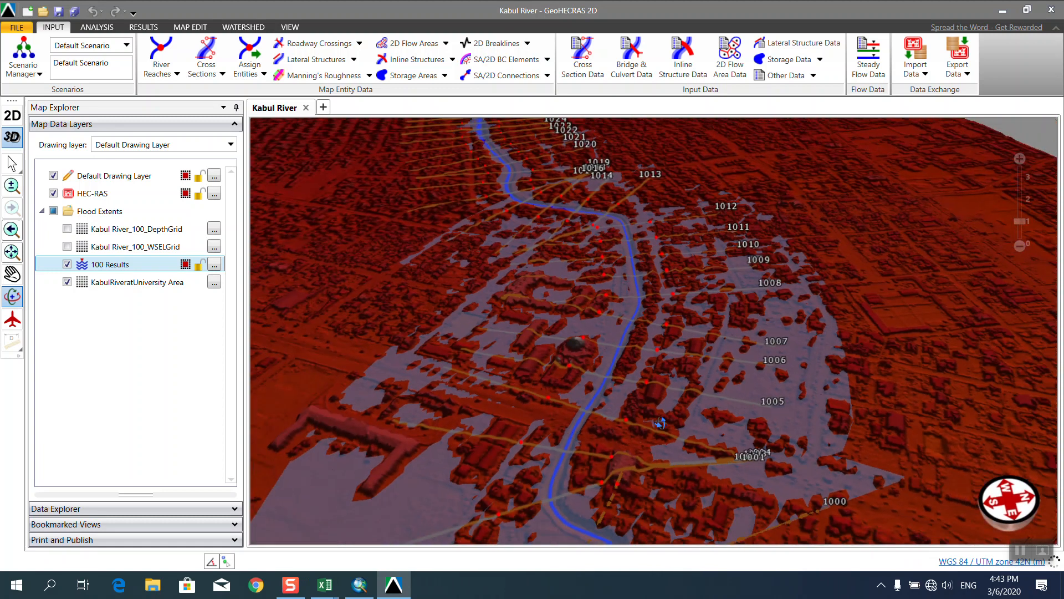
scroll(559, 232, "up", 3)
scroll(558, 233, "down", 4)
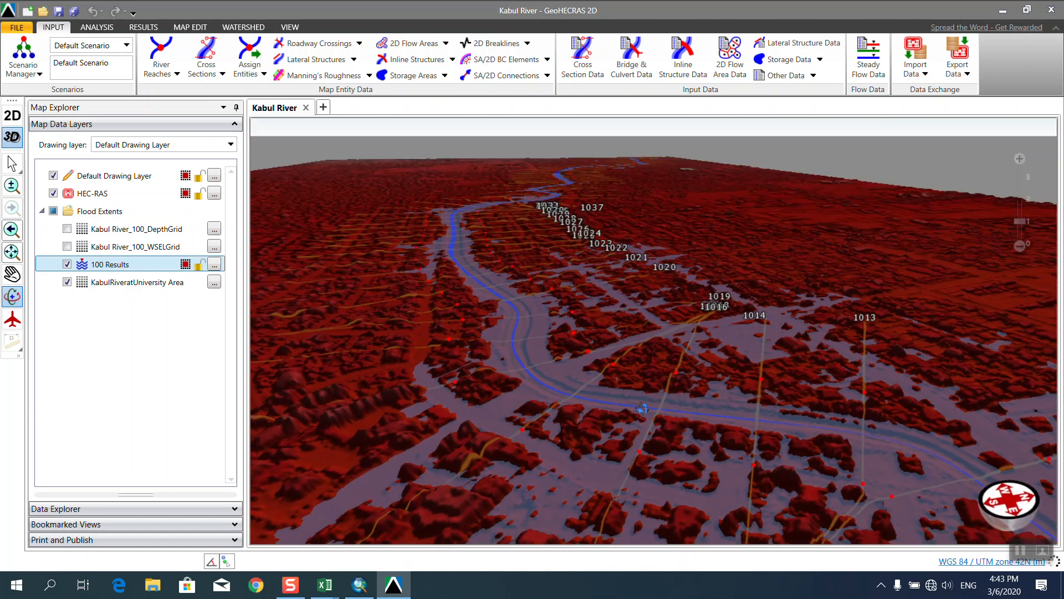
Rotate the river to run left to right and move toward sections 1012–1006.
left_click_drag(642, 409, 689, 412)
scroll(647, 437, "up", 4)
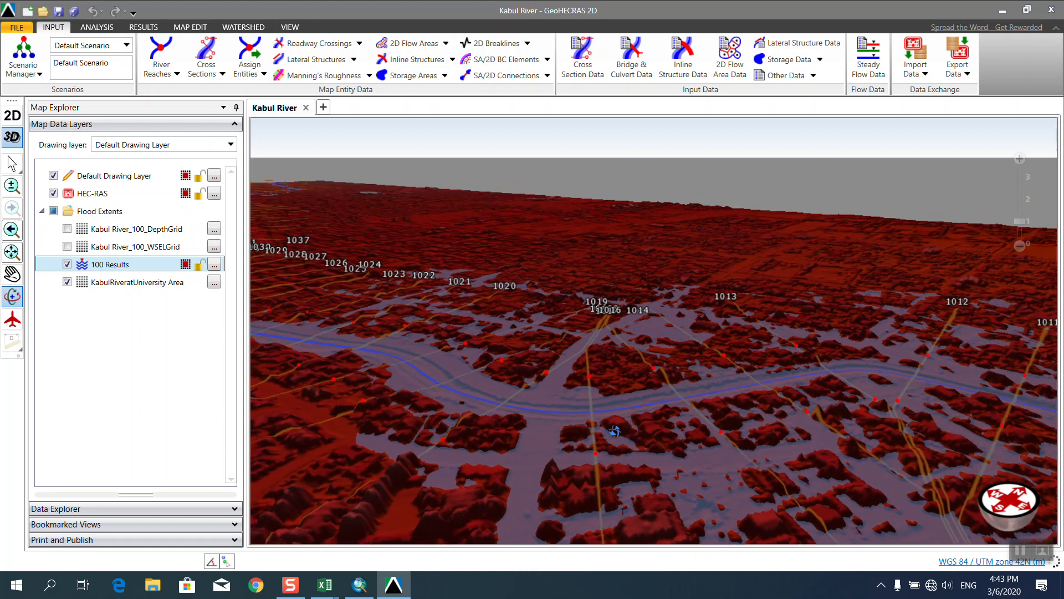
scroll(576, 379, "up", 2)
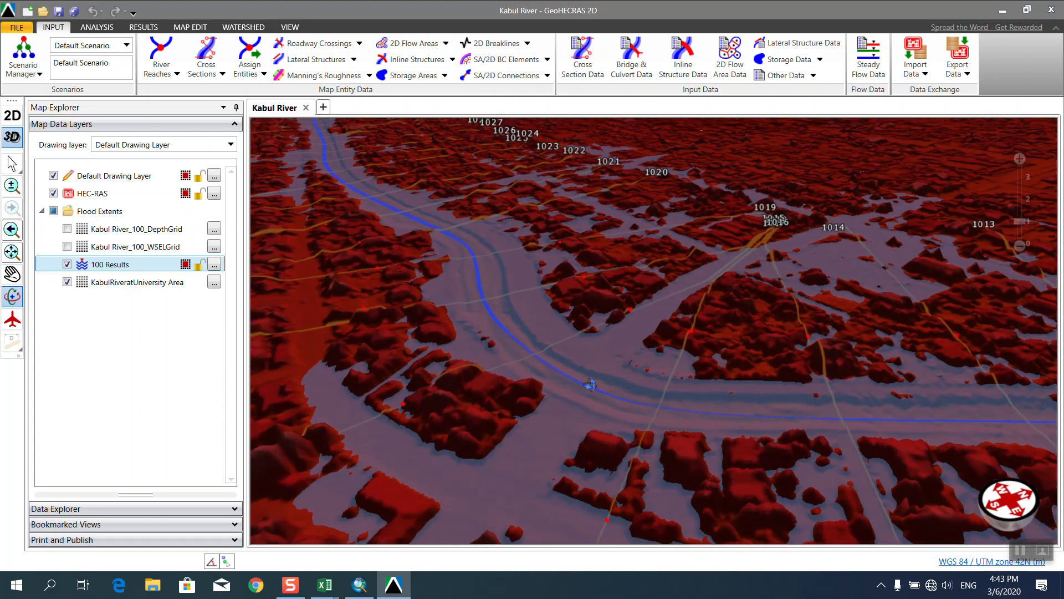
scroll(599, 385, "down", 3)
scroll(631, 392, "up", 1)
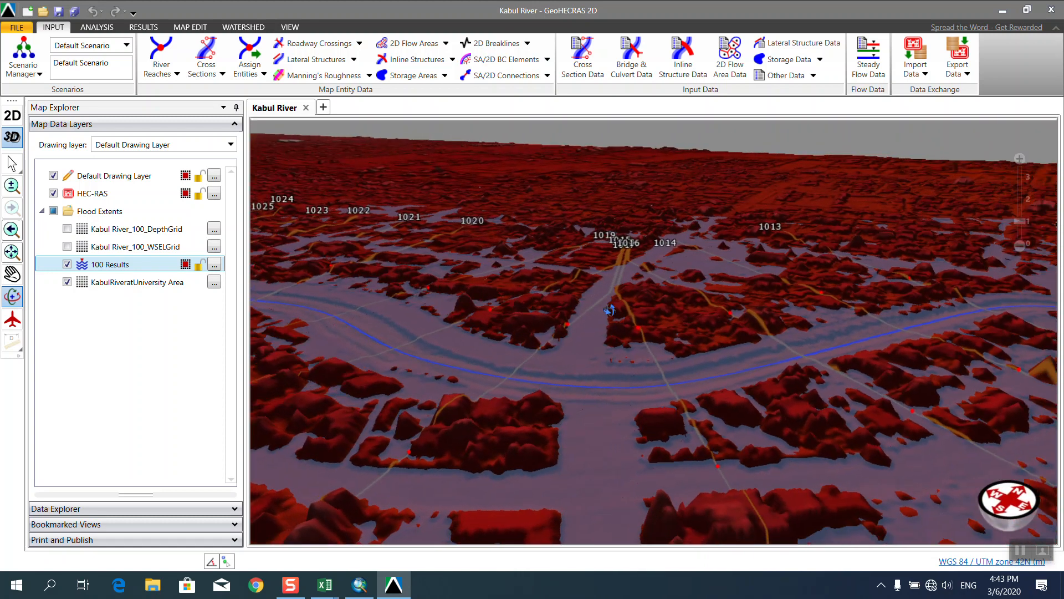
left_click_drag(612, 427, 642, 357)
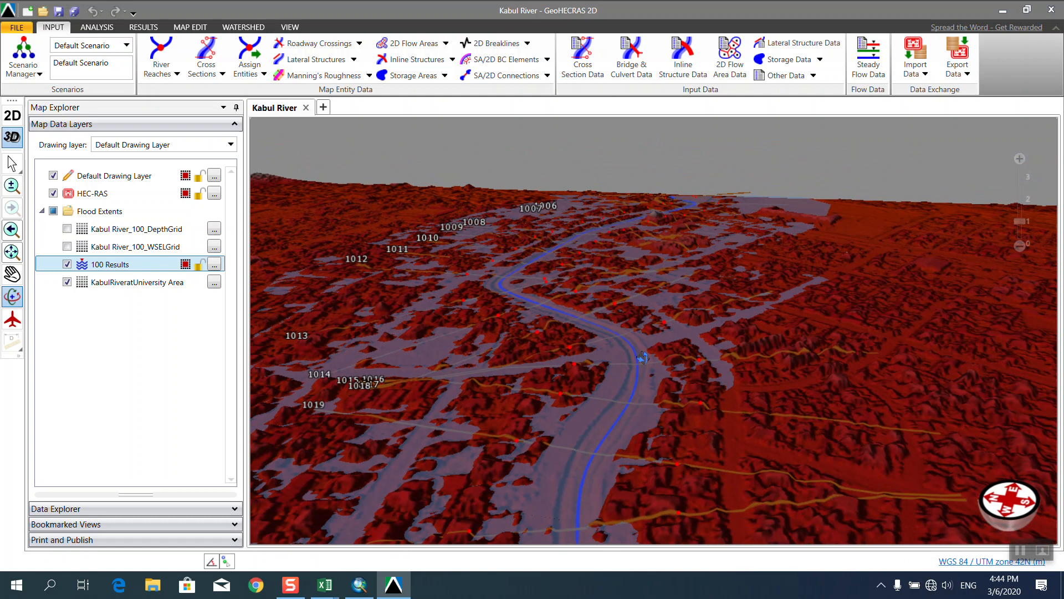
left_click_drag(644, 357, 651, 344)
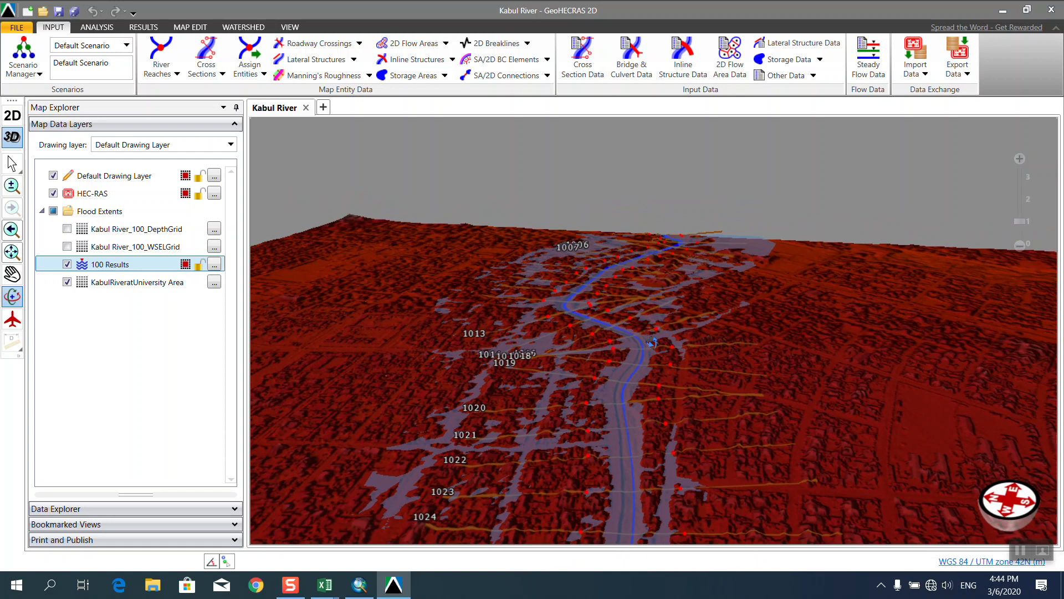
Pick the Galaxy Note10+ Wi-Fi network, choose Connect and begin entering its security key.
left_click(931, 585)
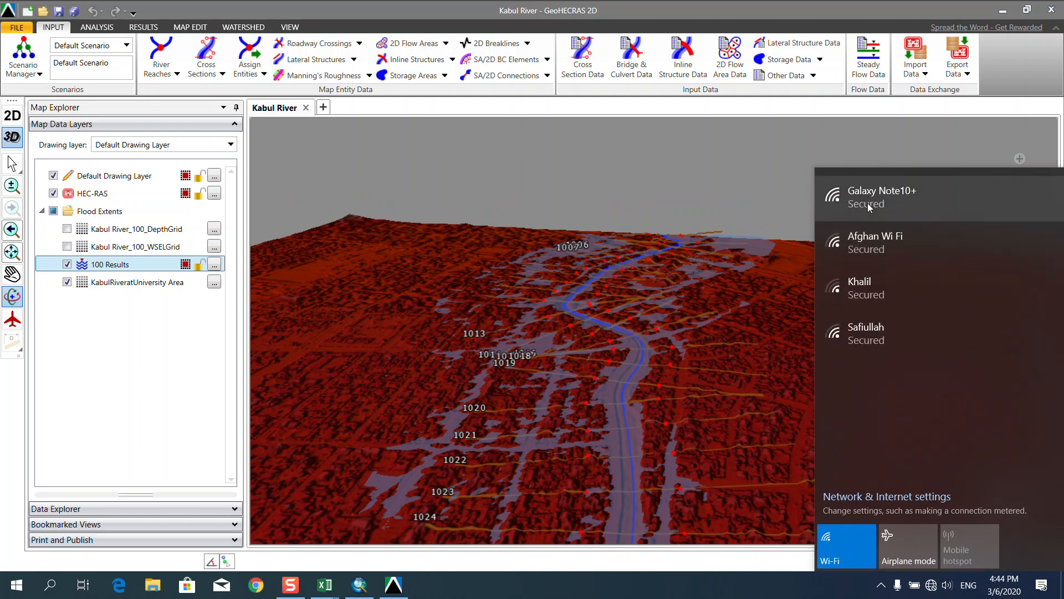
left_click(867, 203)
left_click(968, 250)
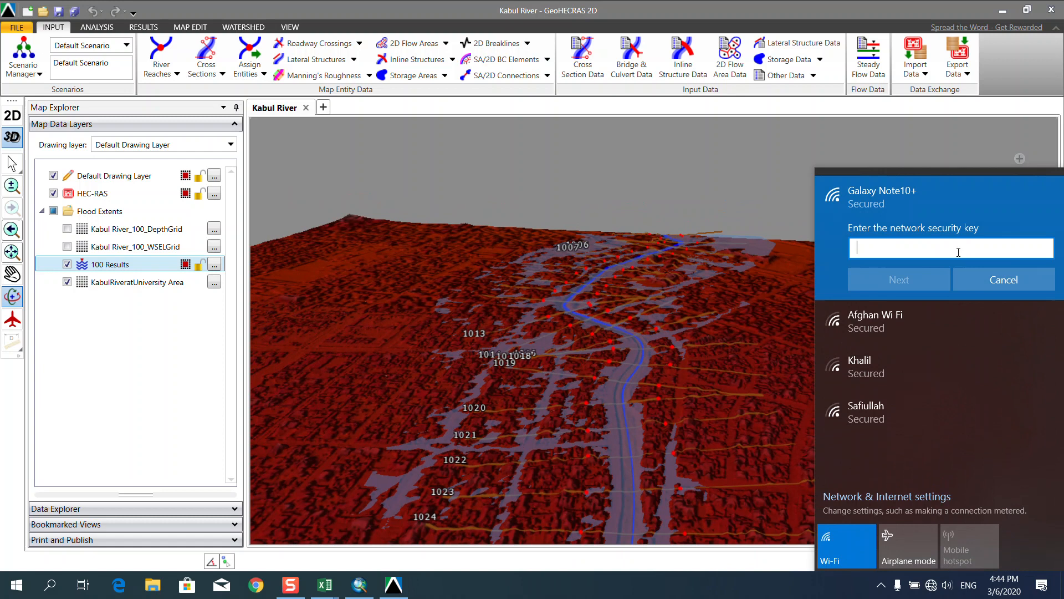
type("••••")
key("BackSpace")
type("•••••")
Check and correct the network security key, submit it, and allow PC discoverability.
left_click(1044, 248)
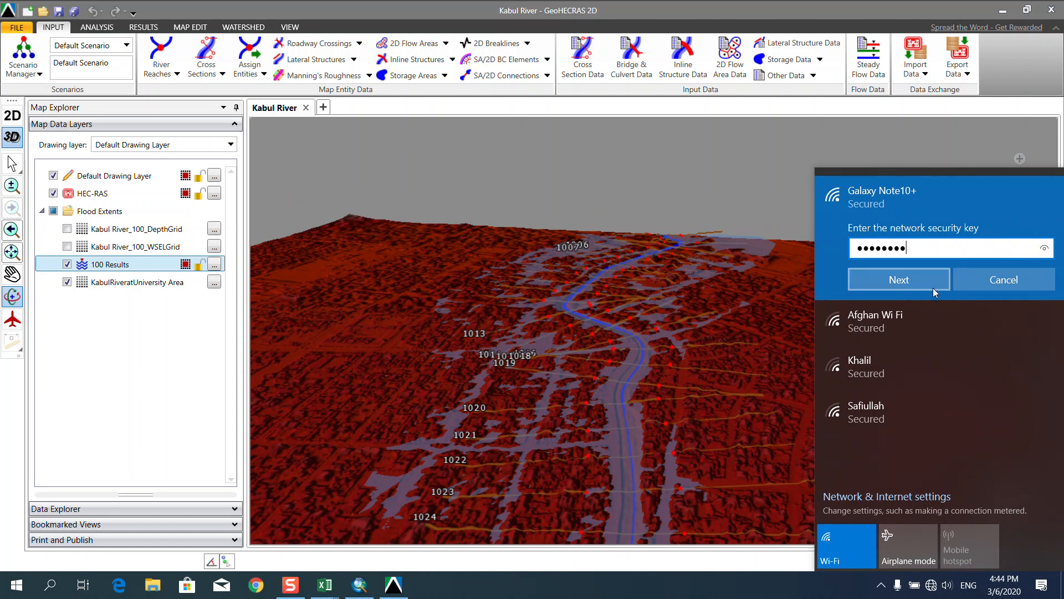
left_click(1045, 250)
left_click(1045, 248)
key("BackSpace")
key("BackSpace")
key("BackSpace")
key("BackSpace")
type("1234")
left_click(1043, 249)
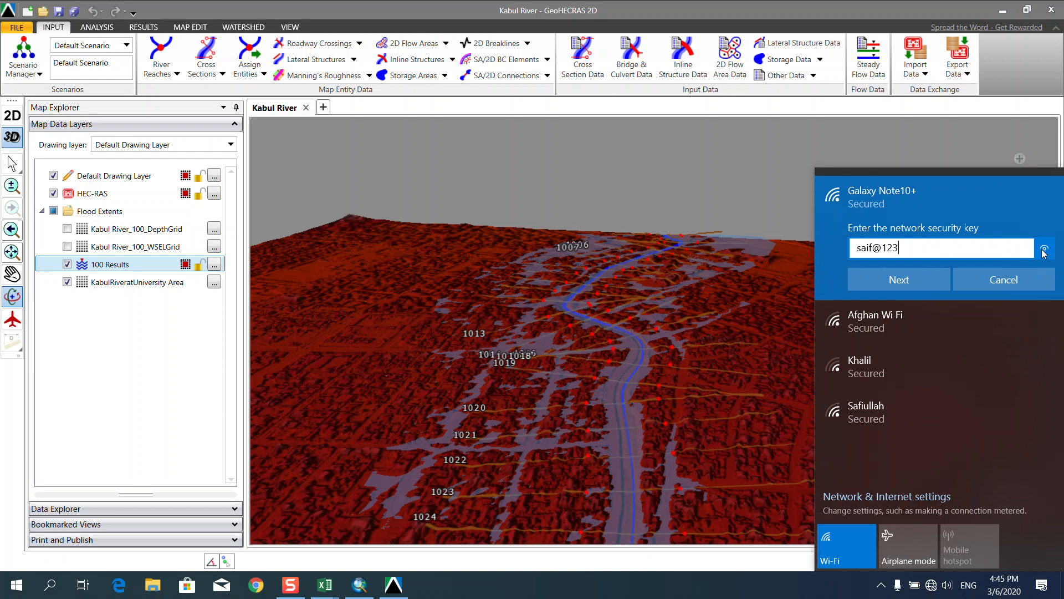
left_click(920, 275)
left_click(921, 326)
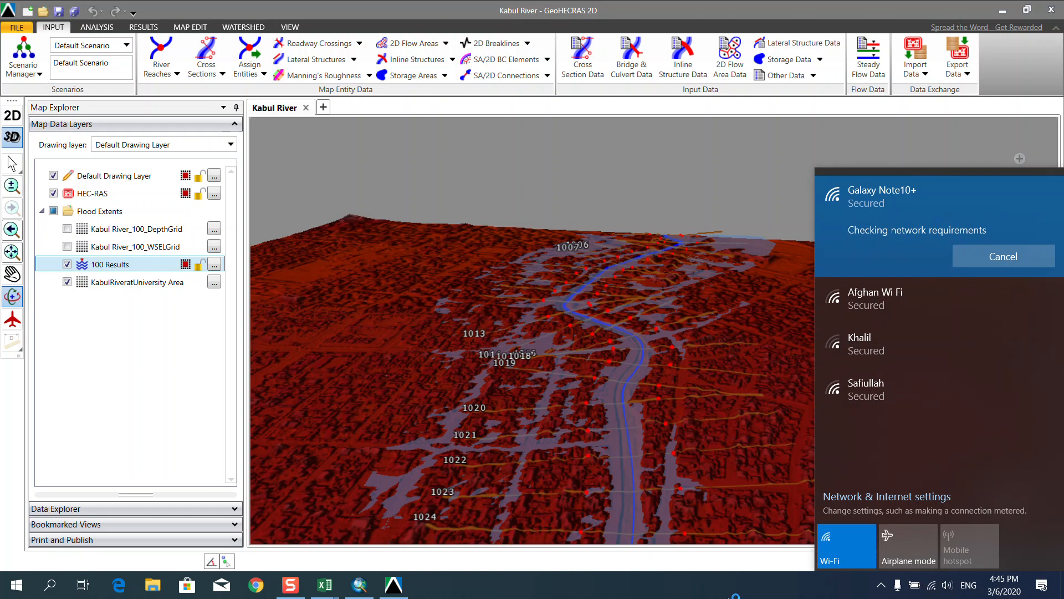
Add the Aerial Map ESRI base map layer beneath the flood results.
left_click(735, 596)
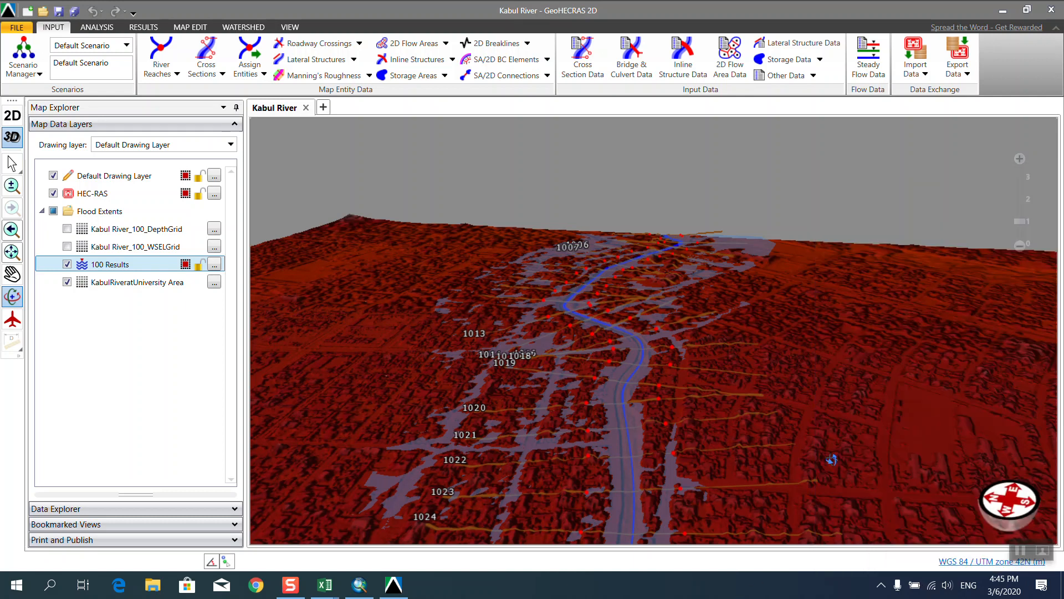
right_click(159, 318)
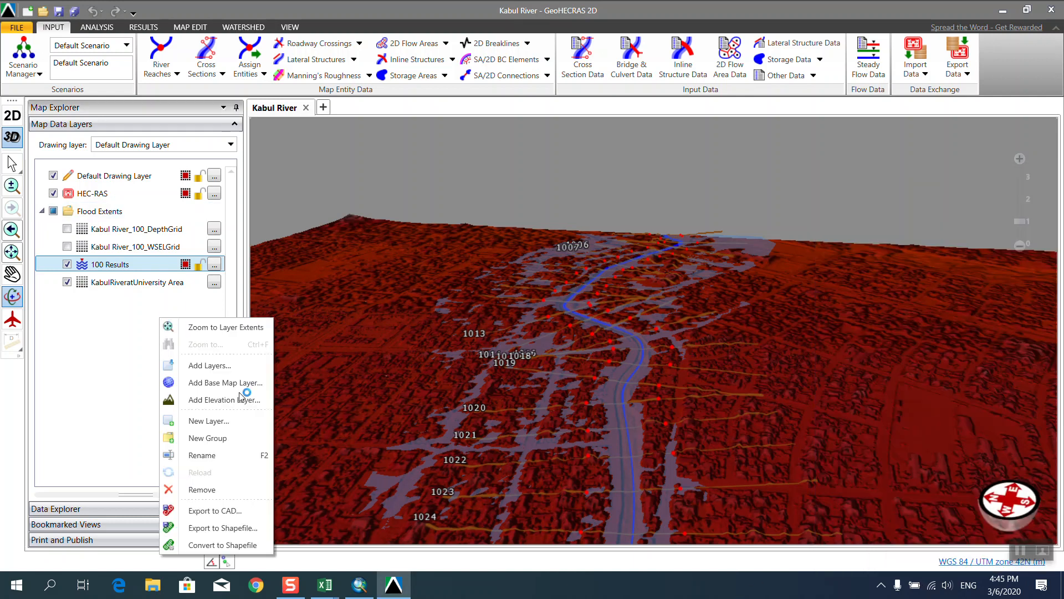
left_click(203, 390)
left_click(540, 206)
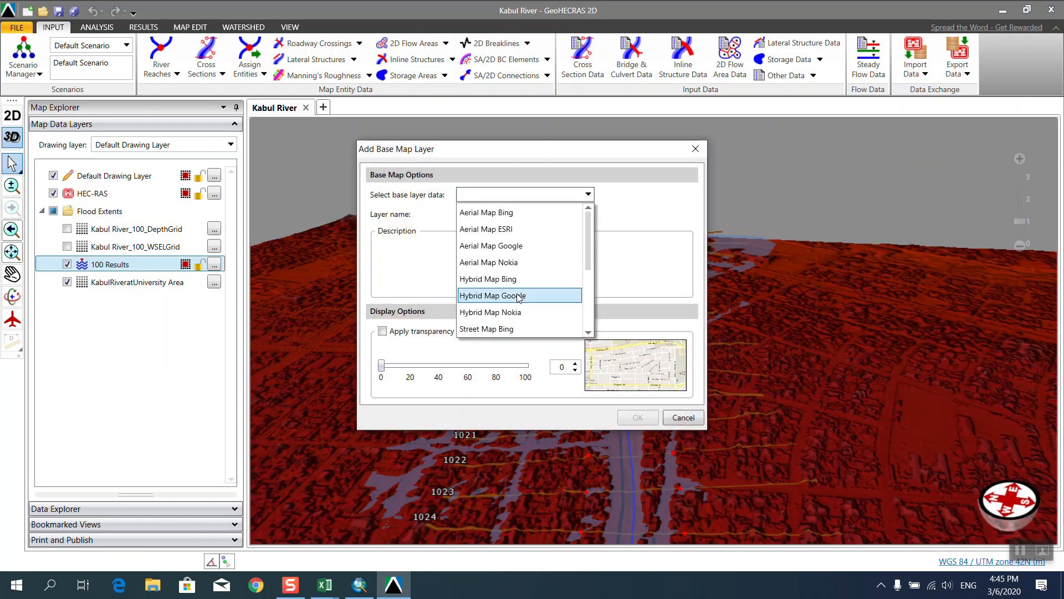
left_click(503, 229)
left_click(639, 417)
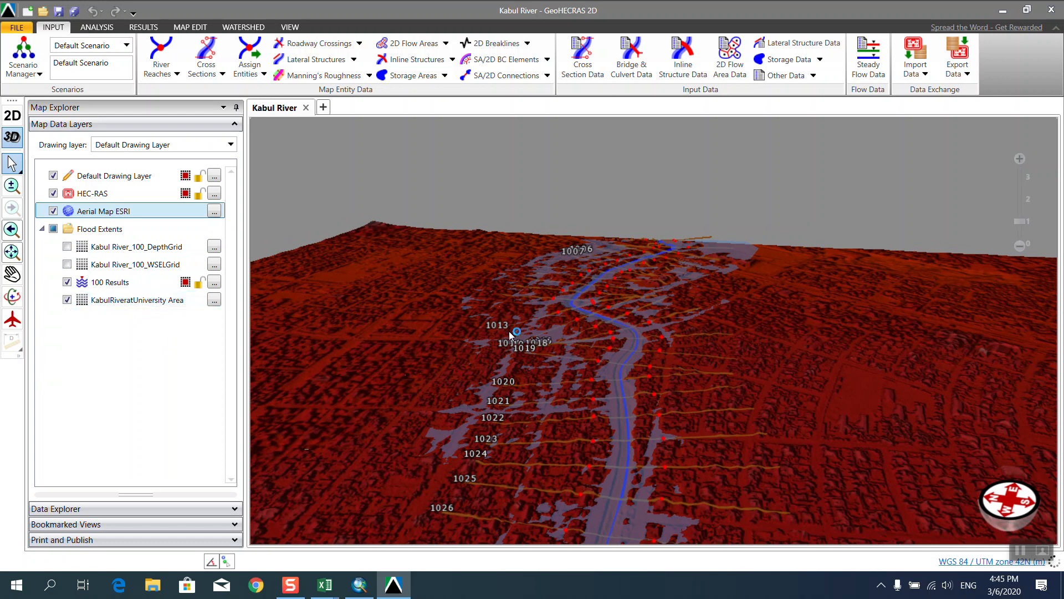
Hide the HEC-RAS river reaches and cross sections in the layer display properties.
scroll(591, 250, "down", 3)
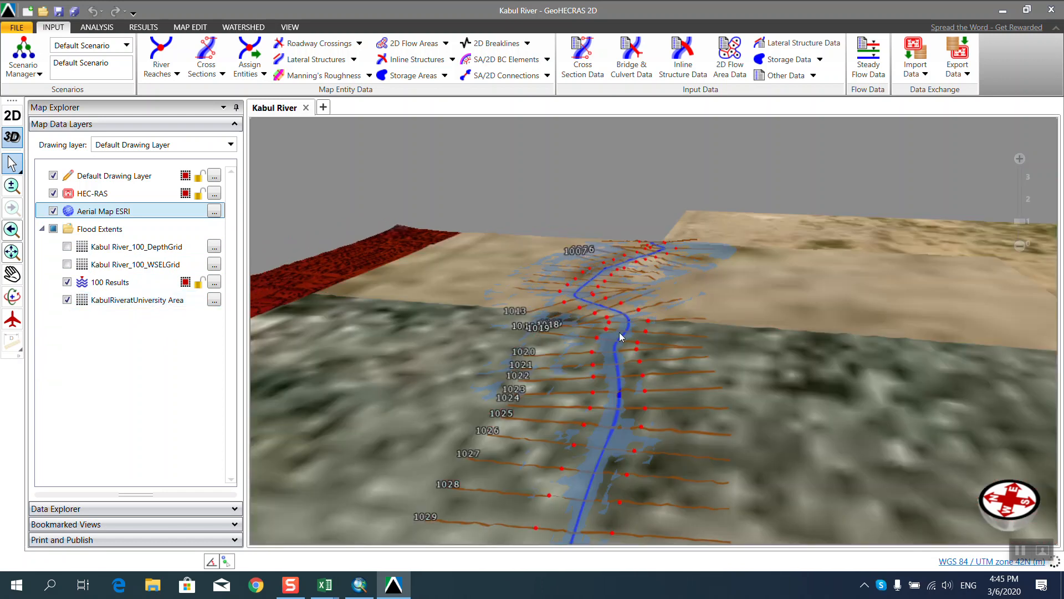
left_click(219, 196)
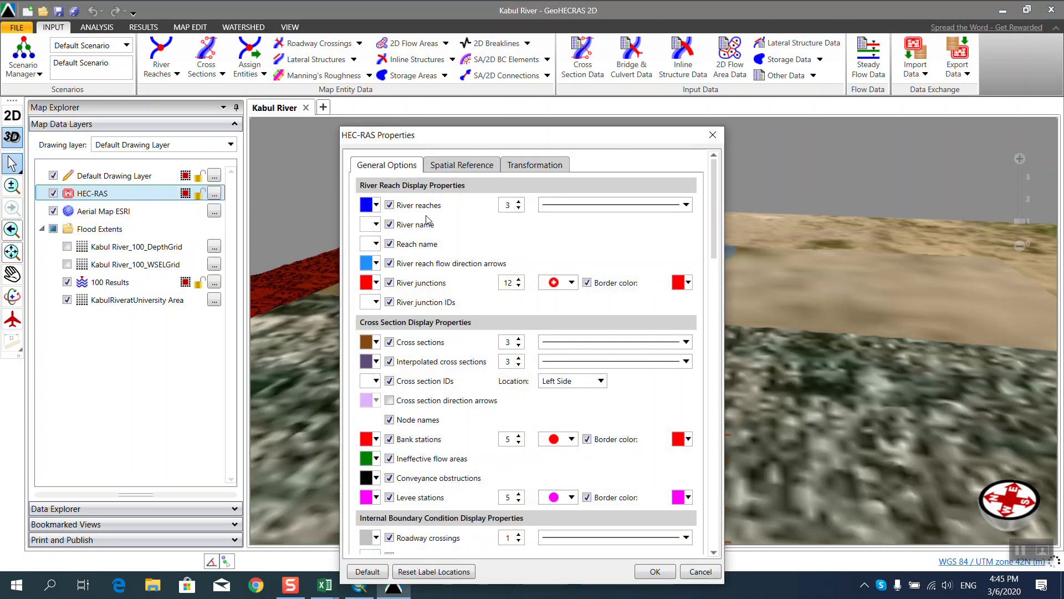
left_click(390, 206)
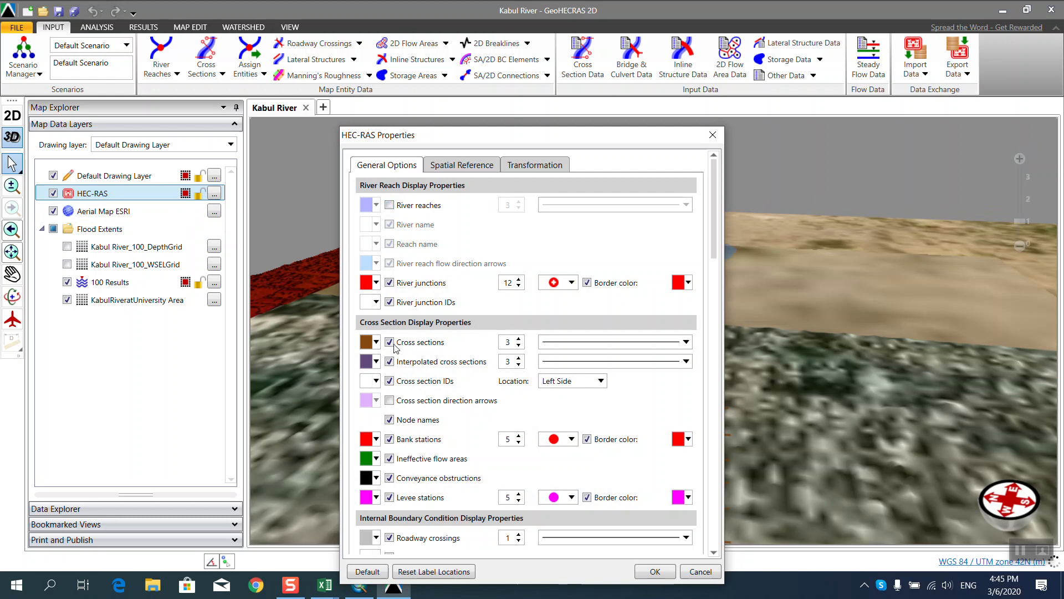
left_click(391, 342)
left_click(654, 572)
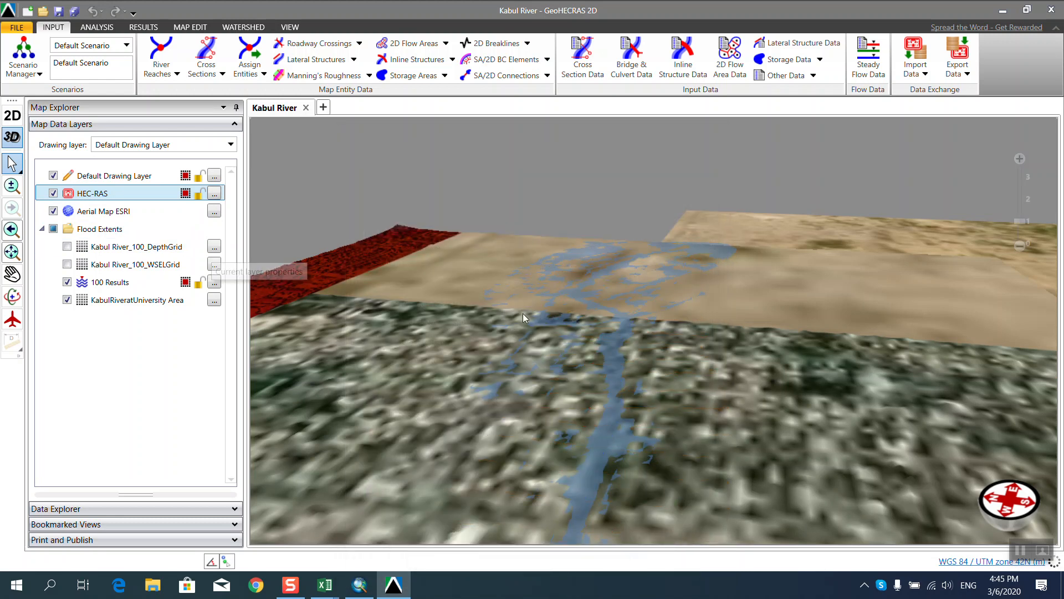
scroll(608, 323, "down", 5)
scroll(557, 467, "up", 3)
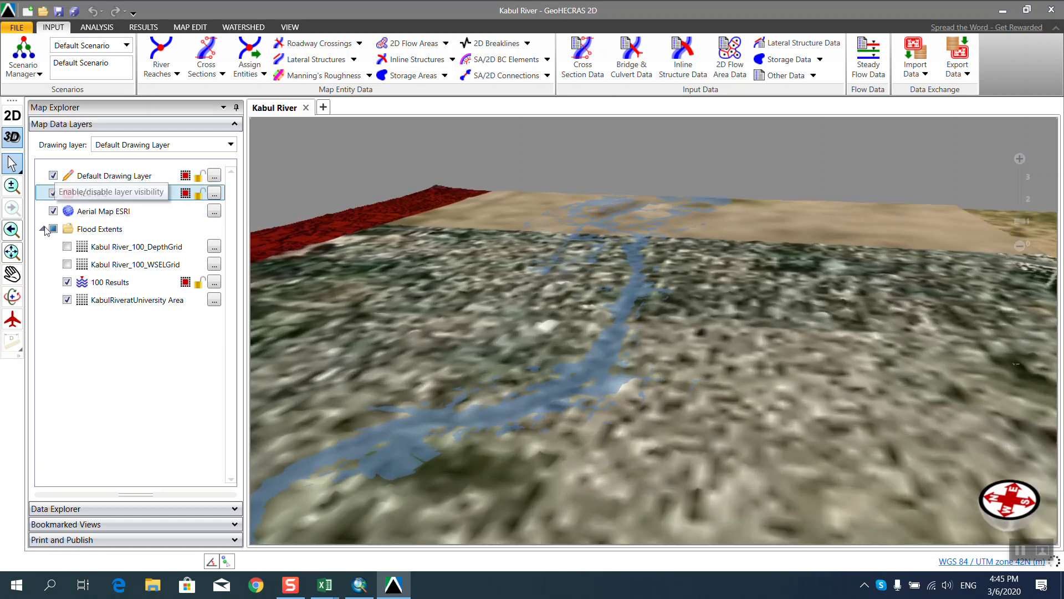
Orbit, zoom and tilt the 3D scene to look along the flooded Kabul River toward the hills.
left_click(13, 297)
left_click_drag(610, 436, 517, 443)
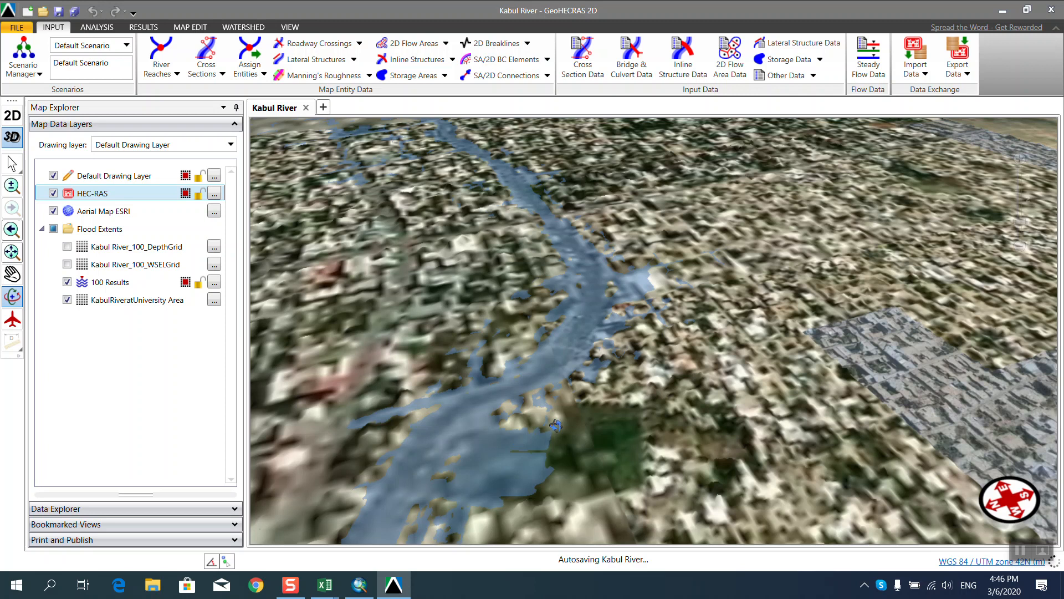
scroll(679, 344, "up", 3)
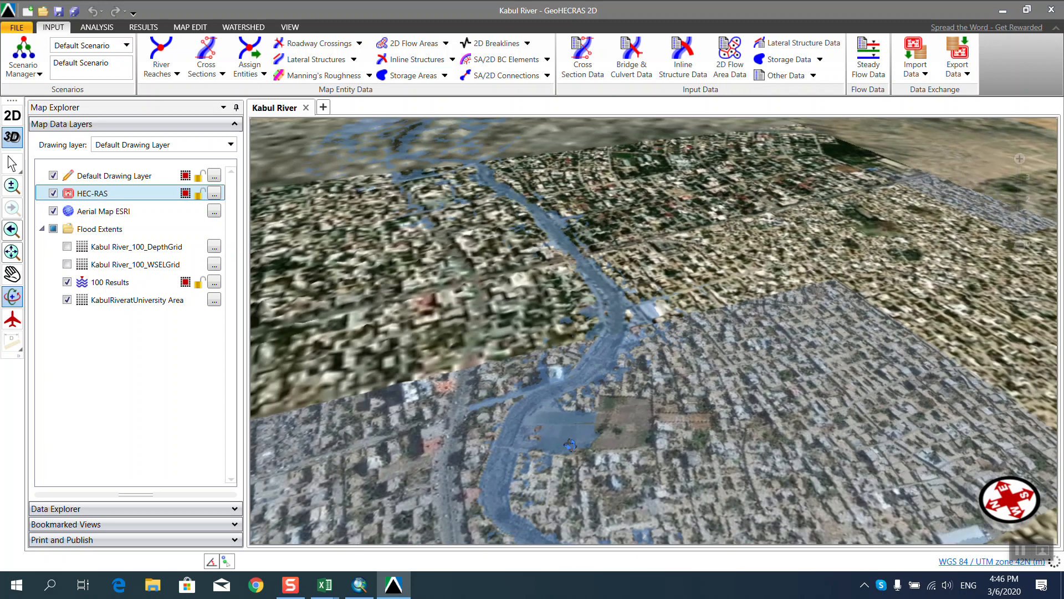
scroll(478, 503, "up", 3)
scroll(477, 503, "up", 2)
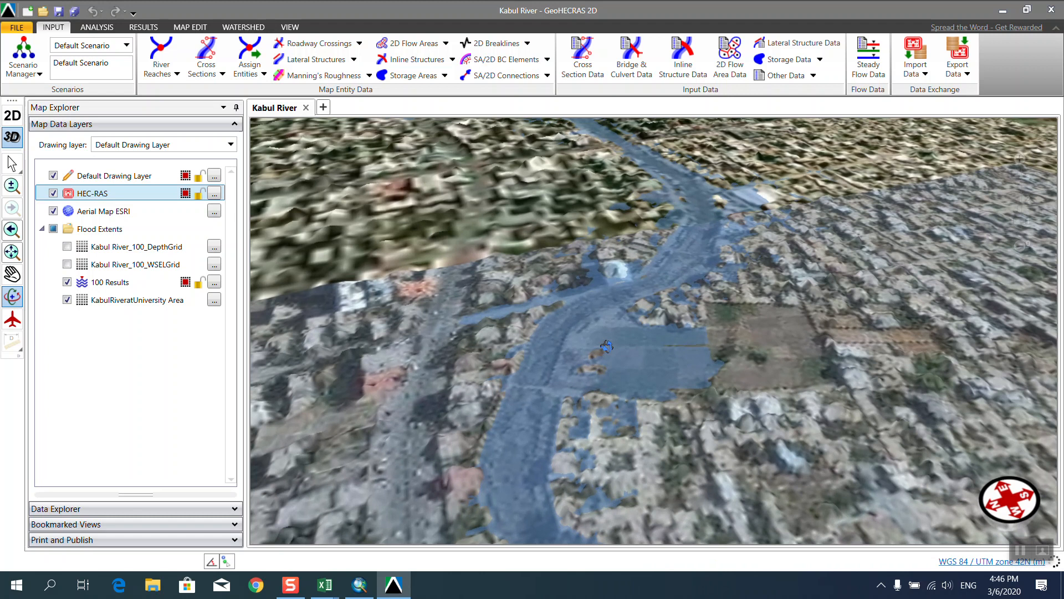
scroll(617, 359, "down", 3)
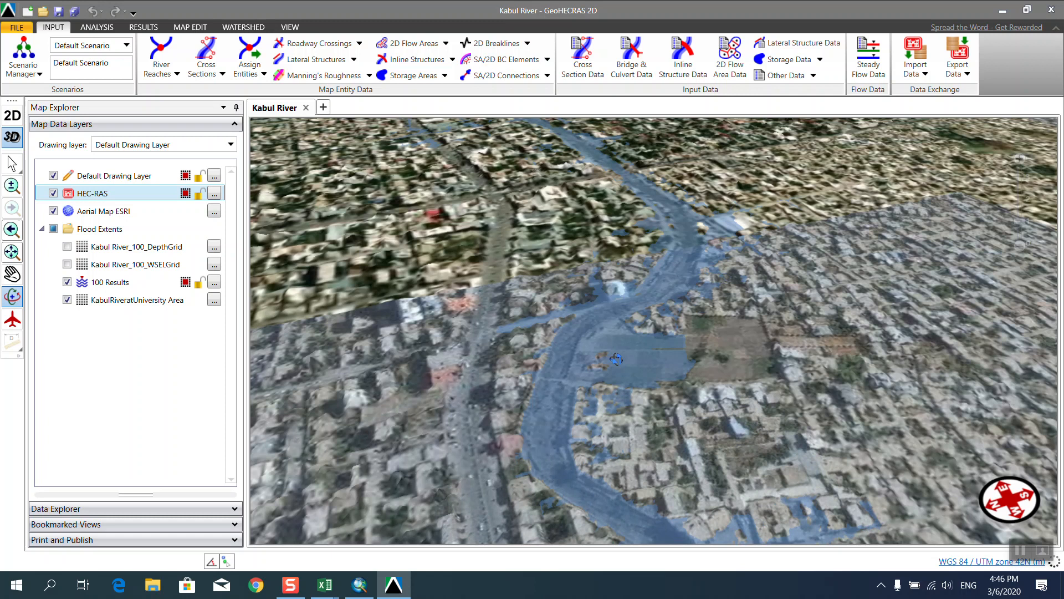
mouse_move(617, 360)
left_mouse_down()
mouse_move(620, 389)
mouse_move(568, 338)
mouse_move(590, 419)
mouse_move(775, 431)
mouse_move(610, 405)
mouse_move(593, 354)
mouse_move(621, 366)
left_mouse_up()
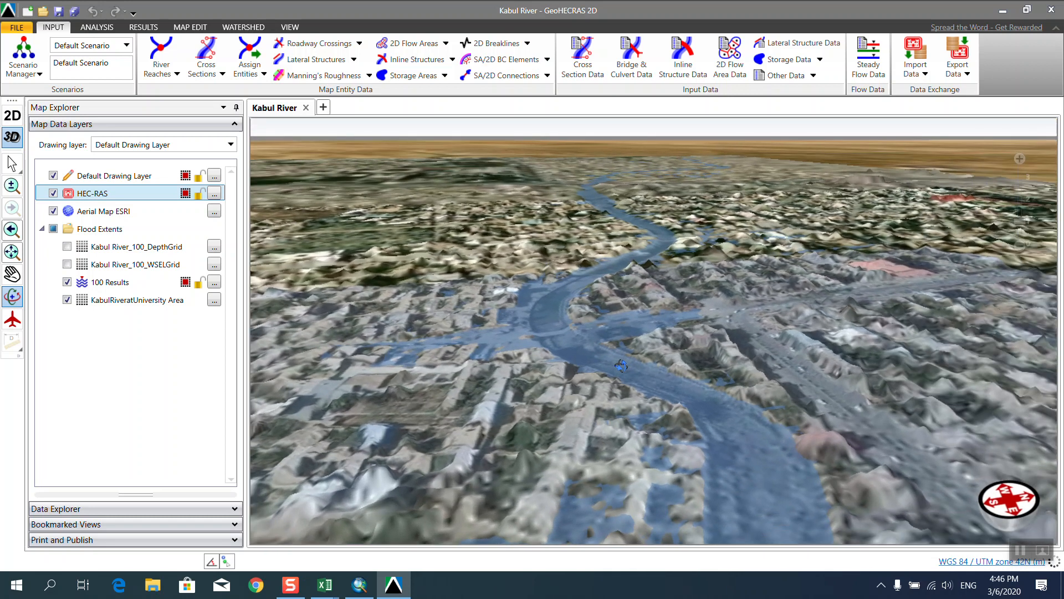
Zoom and rotate the 3D view so the flooded river bend sits upper left with nearby blocks.
scroll(599, 384, "up", 3)
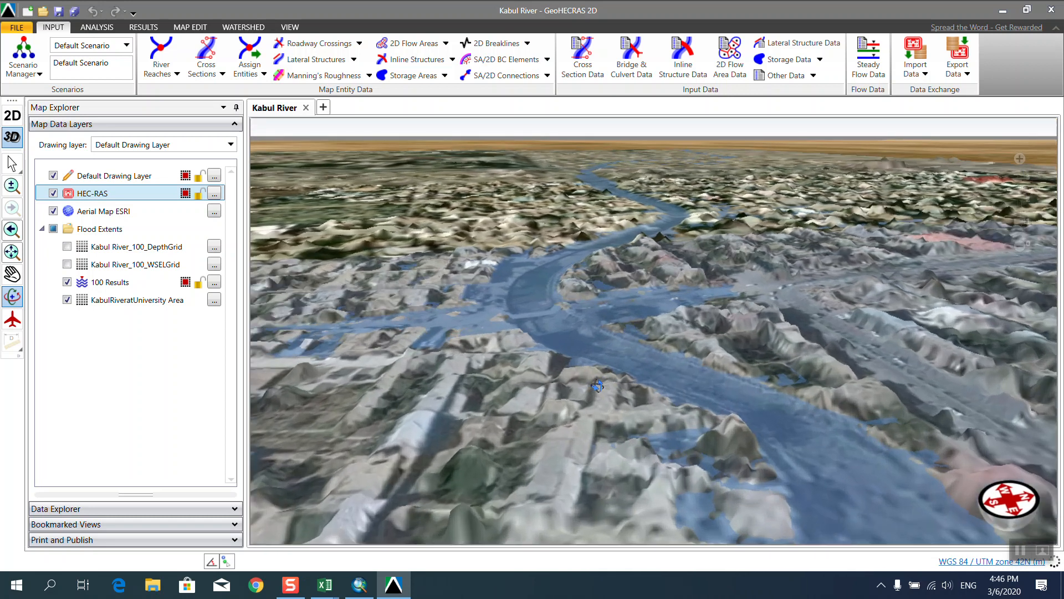
scroll(601, 358, "up", 3)
scroll(600, 352, "down", 3)
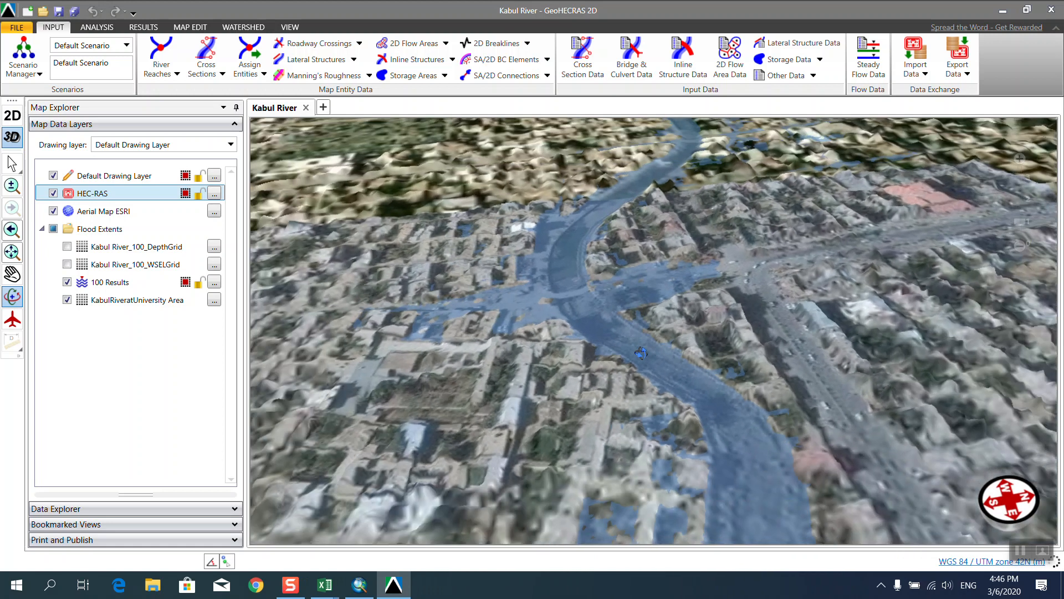
scroll(596, 321, "down", 2)
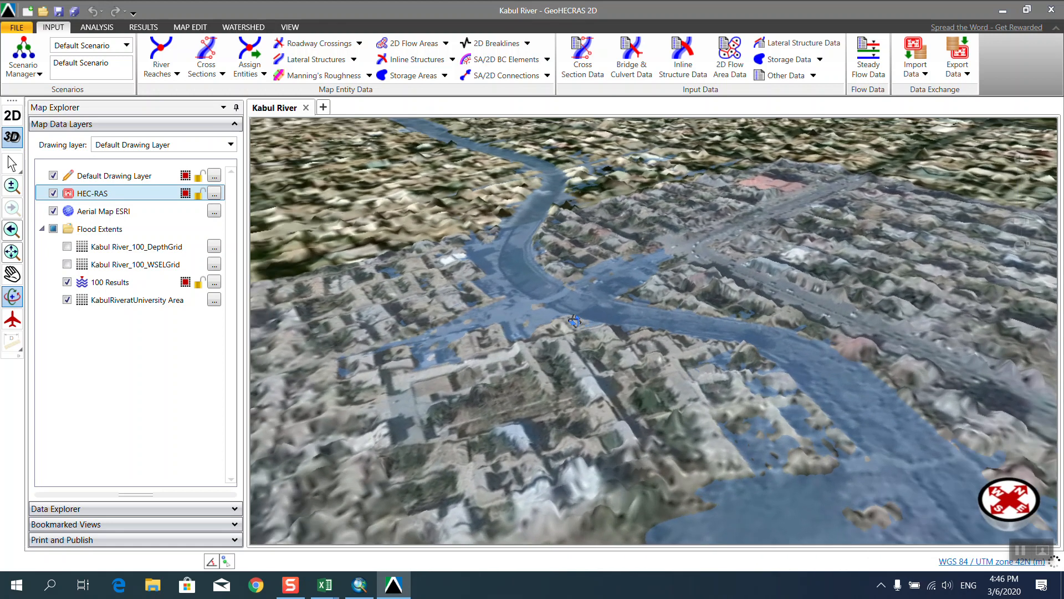
scroll(582, 315, "up", 3)
scroll(576, 311, "up", 3)
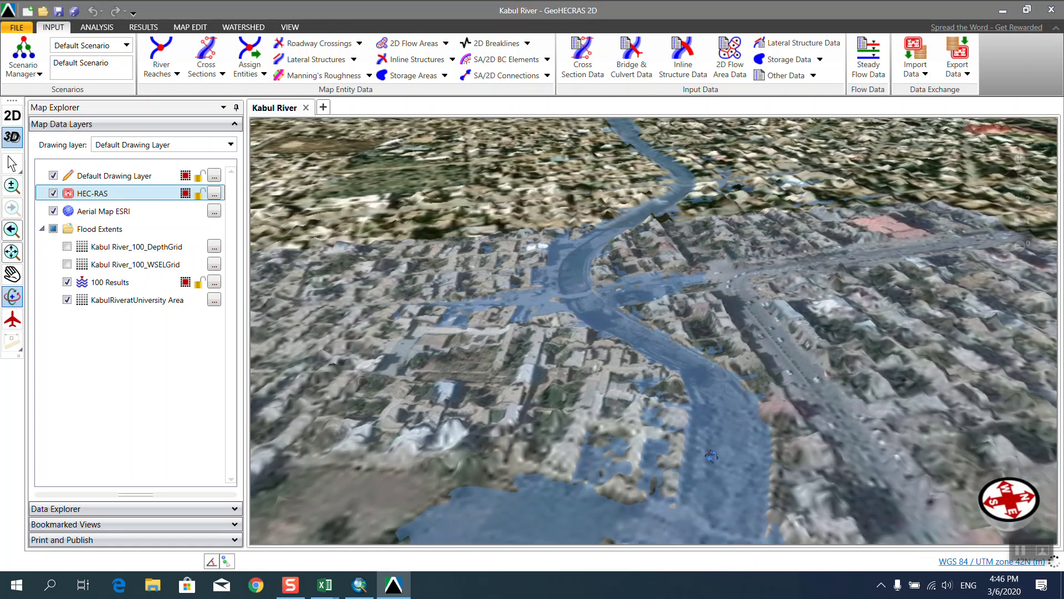
scroll(688, 456, "up", 3)
scroll(688, 456, "down", 3)
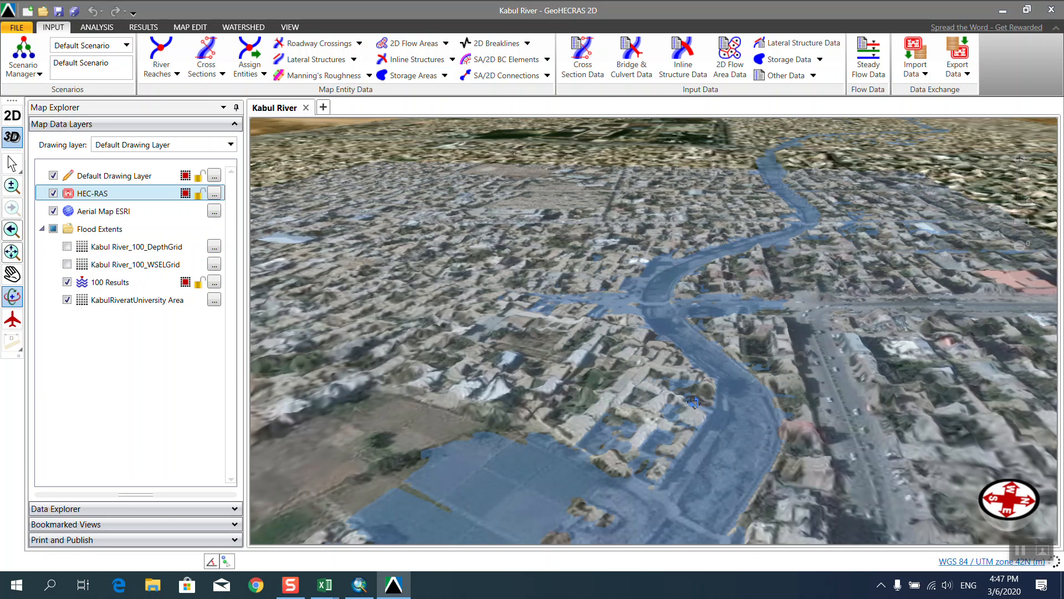
left_click_drag(687, 449, 658, 494)
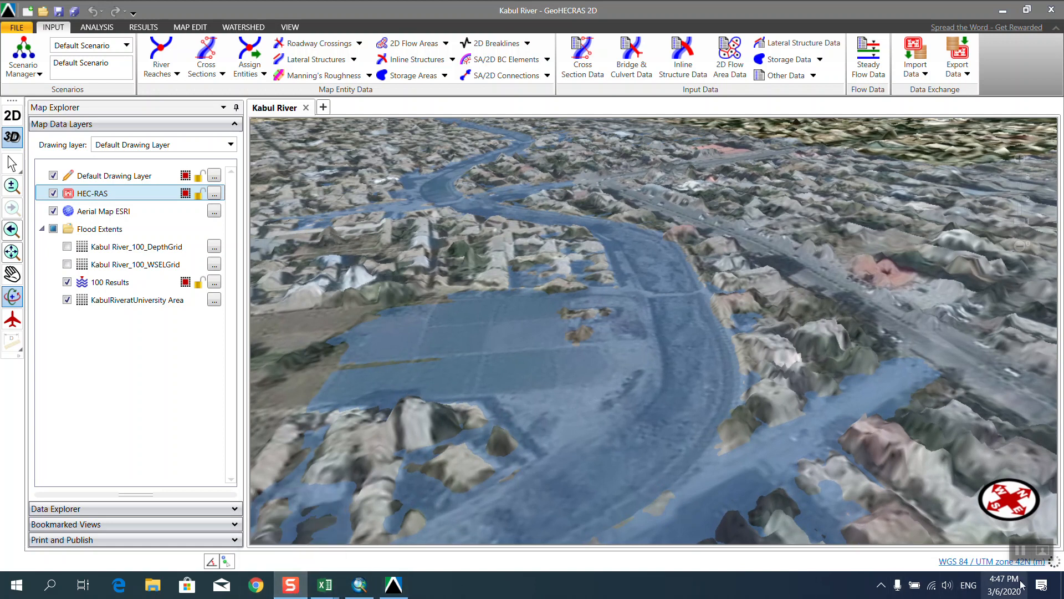
left_click(1042, 585)
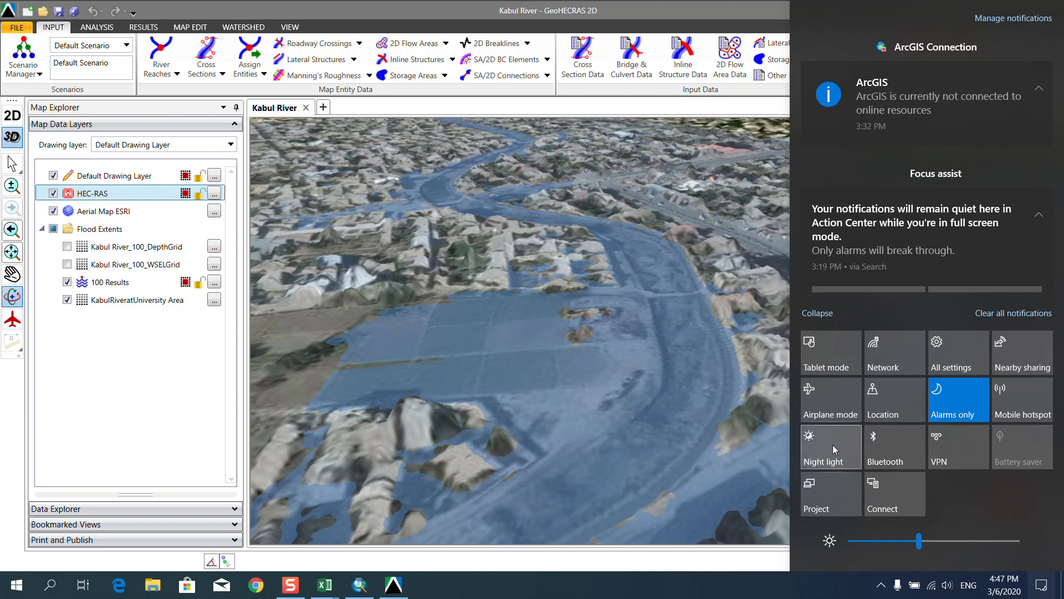
left_click(832, 488)
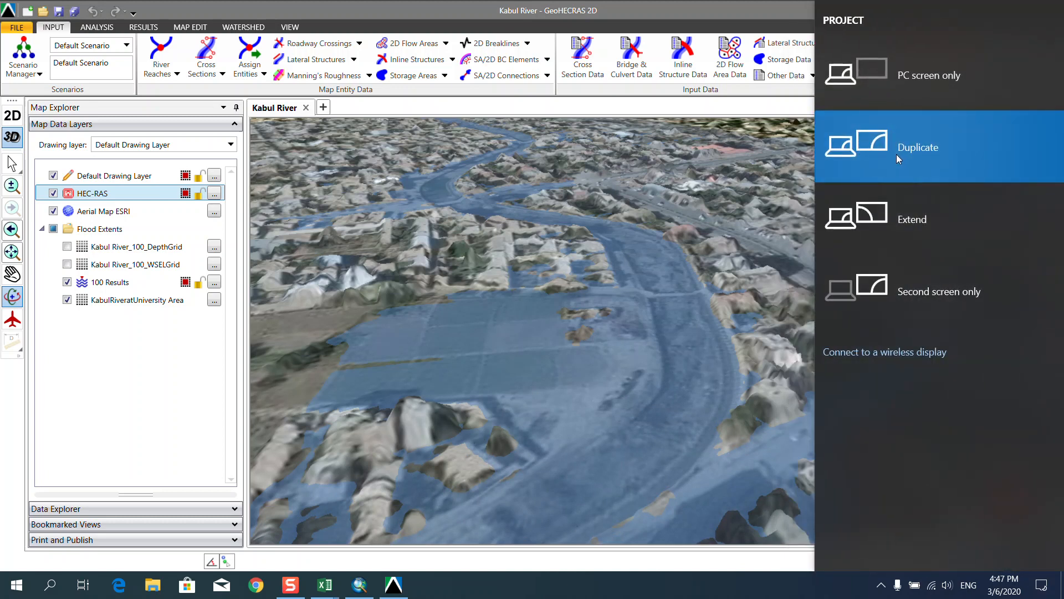
left_click(724, 591)
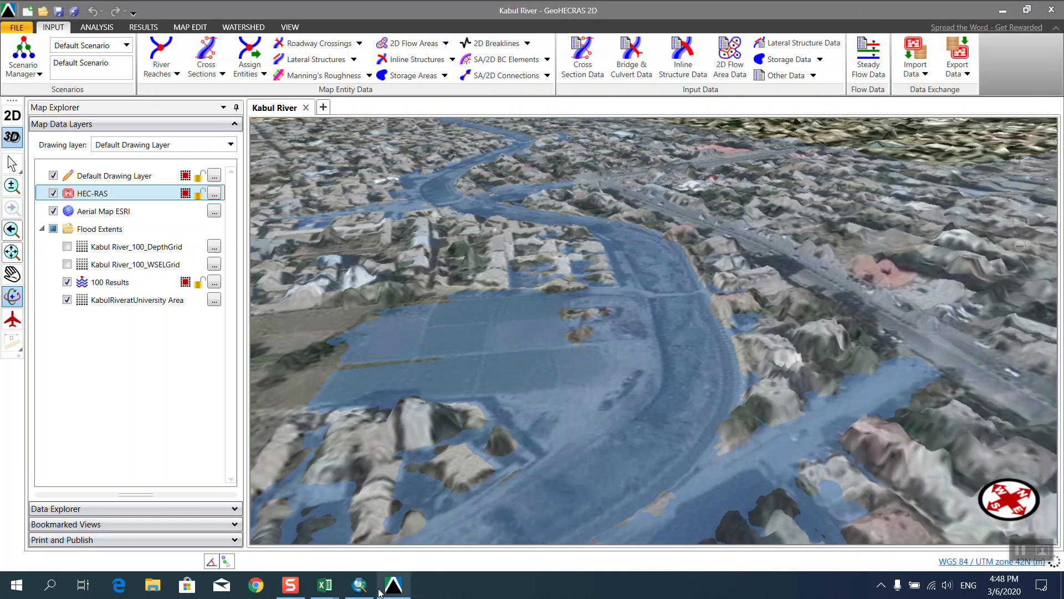
mouse_move(371, 592)
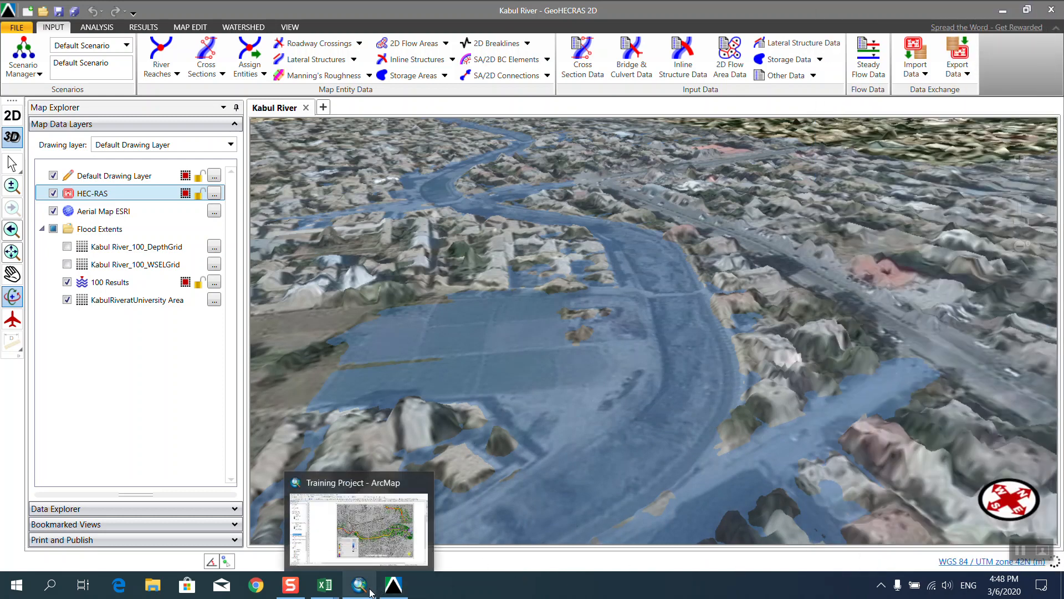